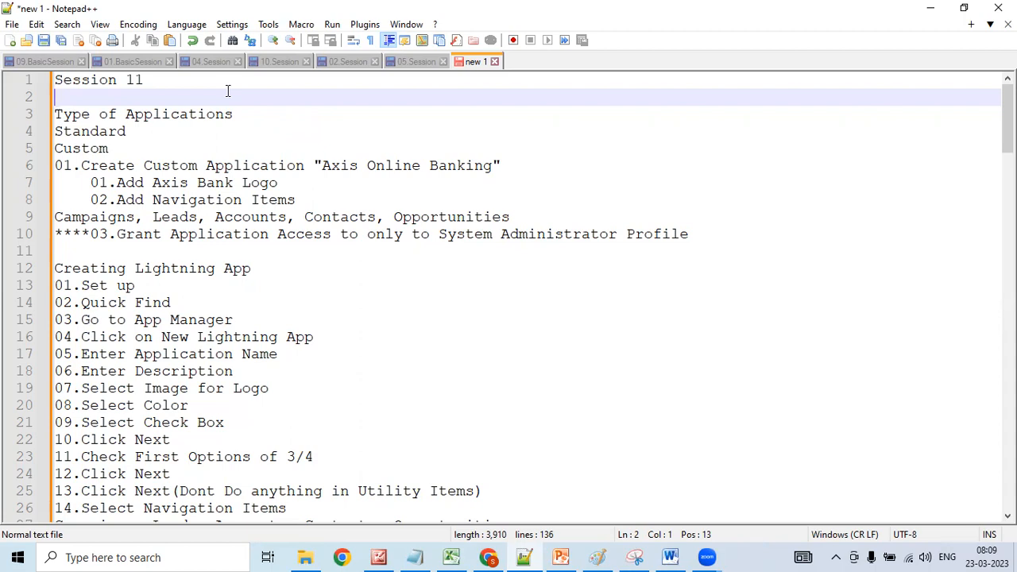
- Add the headings Application, Object and Tab on separate lines below Session 11
type("A")
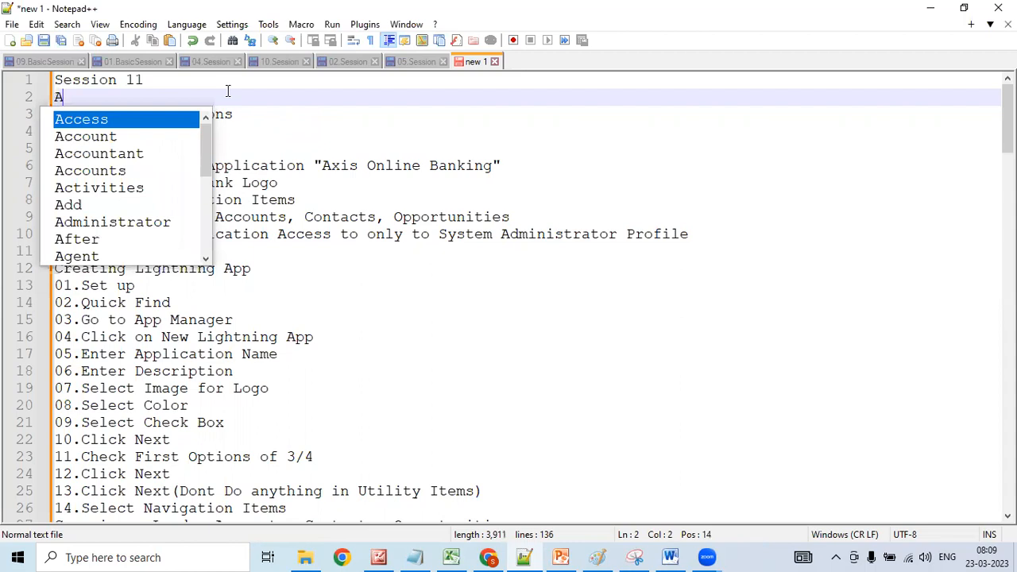
type("pplication")
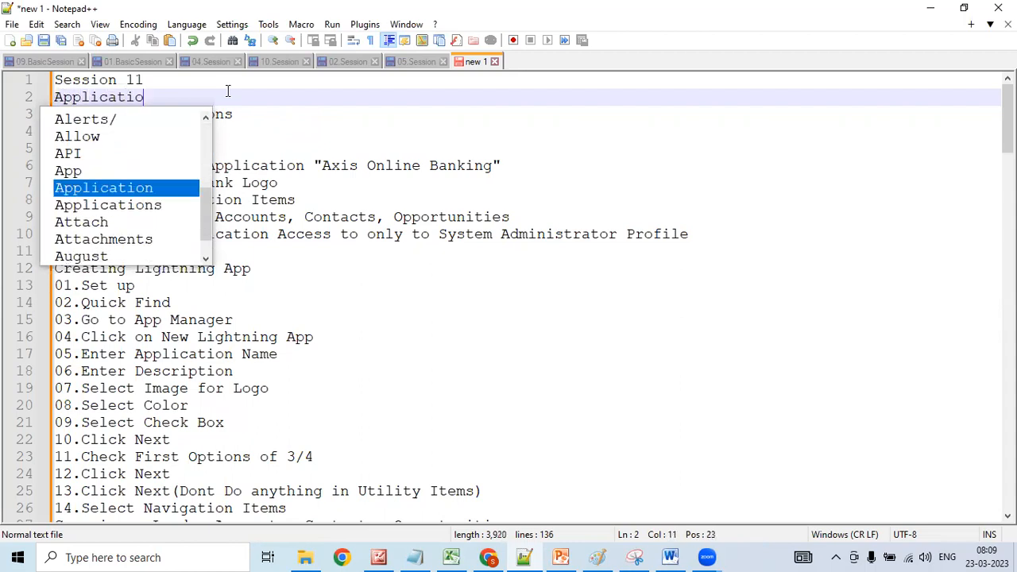
key("Return")
type("Object")
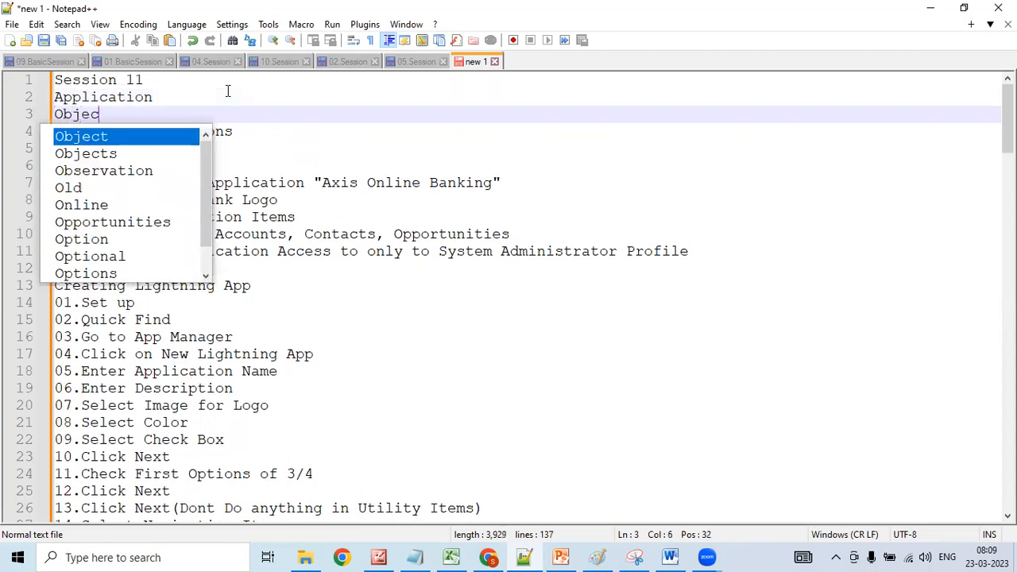
key("Return")
type("Tab")
key("Return")
key("Return")
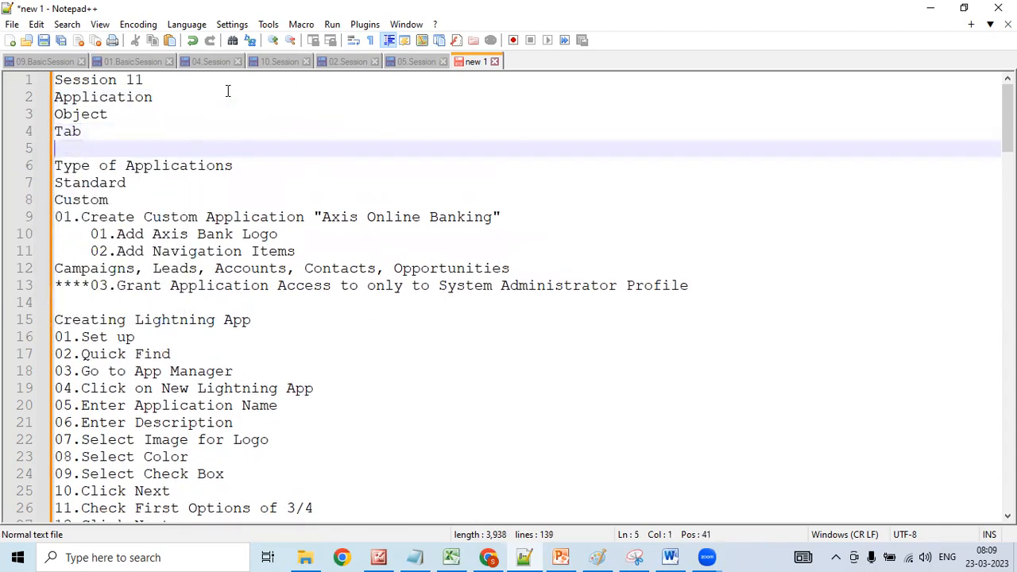
- Add the headings Record and Field below Tab, leaving blank lines before Type of Applications
type("Record")
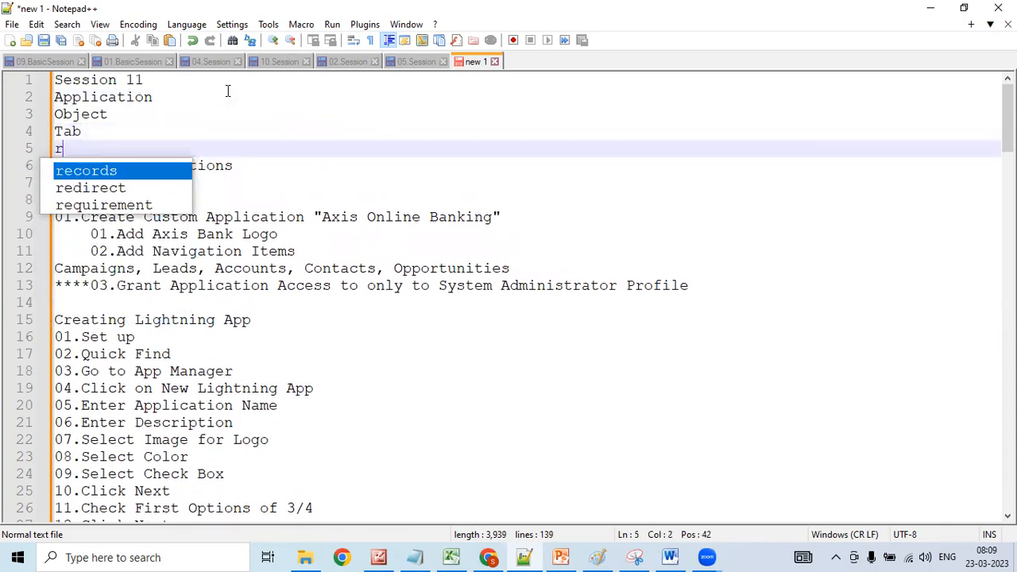
key("Return")
key("Return")
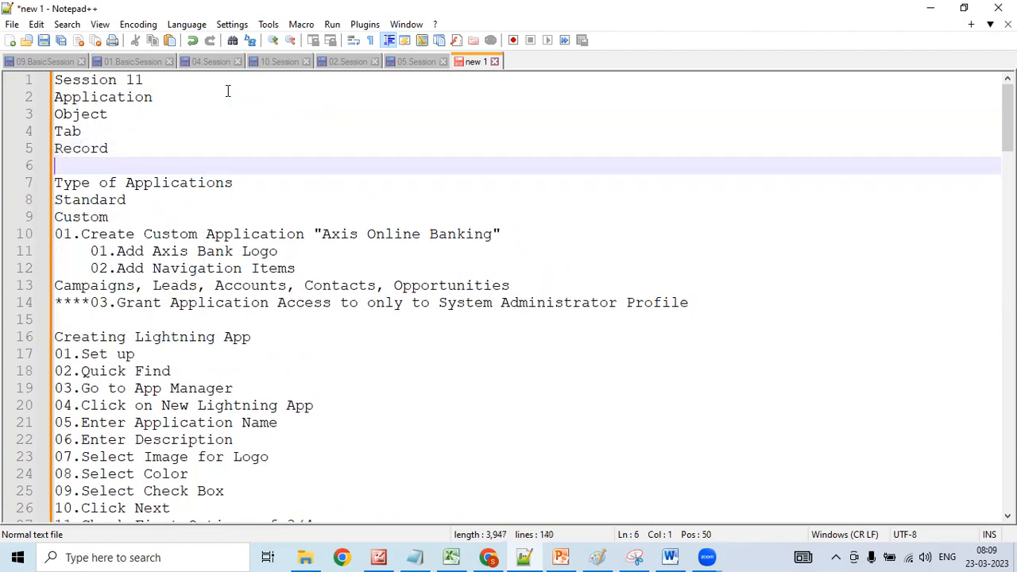
type("Field")
key("Return")
key("Return")
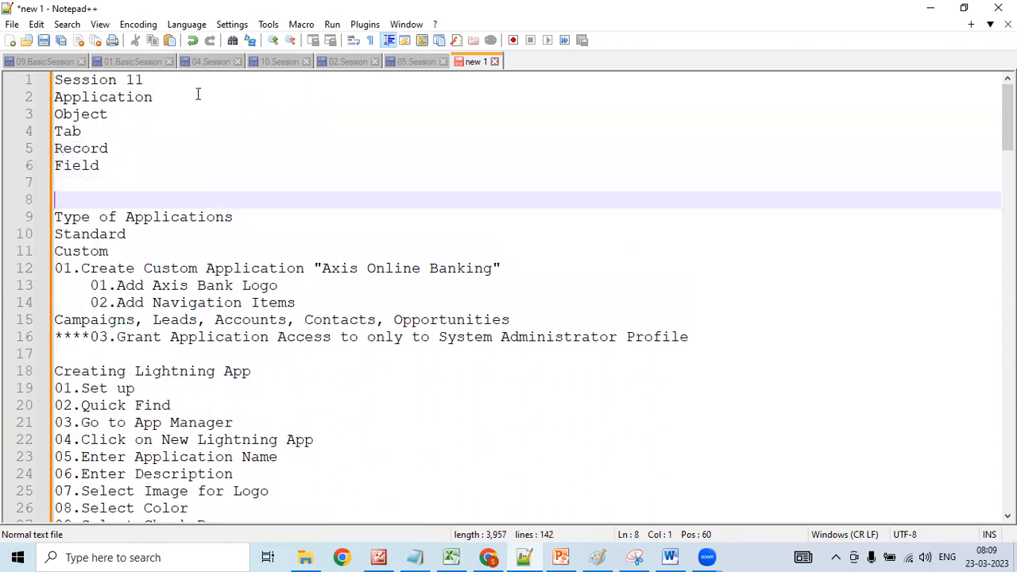
- List Standard and Custom as indented items under the Application heading
left_click(193, 99)
key("Return")
key("Tab")
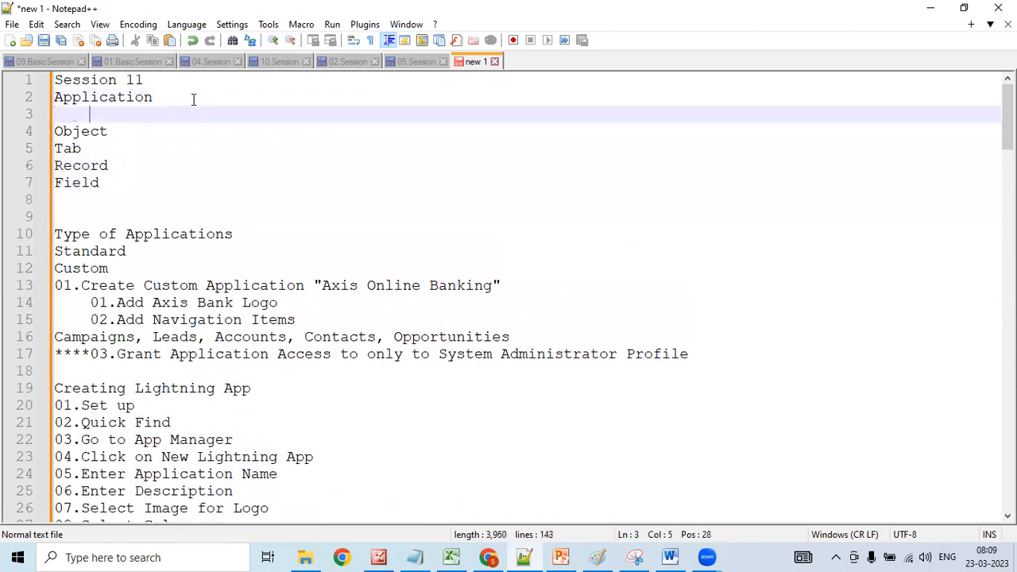
type("Standard")
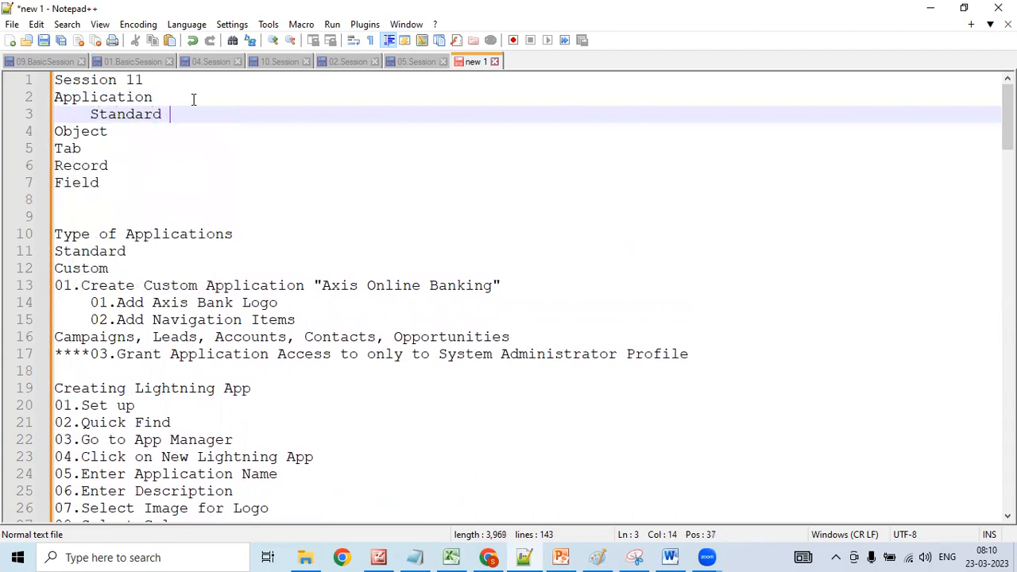
key("Return")
type("Custom")
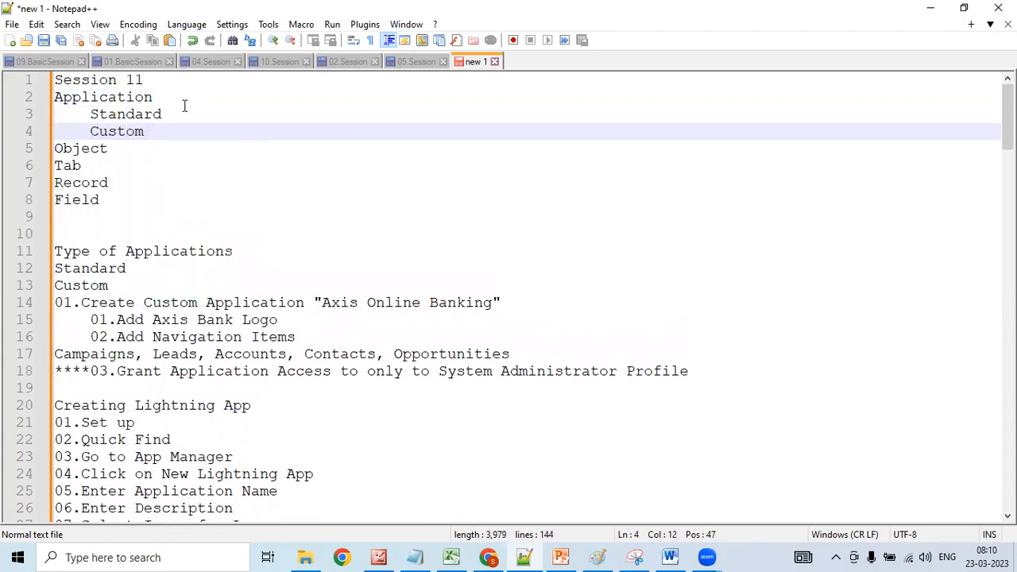
- List Standard, Custom and Sobjects as indented items under the Object heading
left_click(147, 146)
key("Return")
key("Tab")
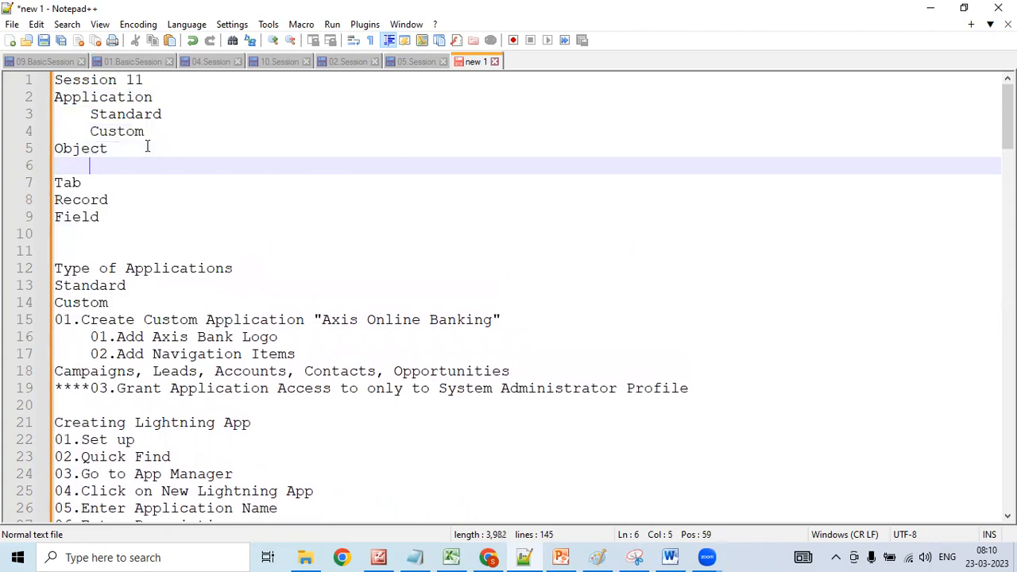
type("S")
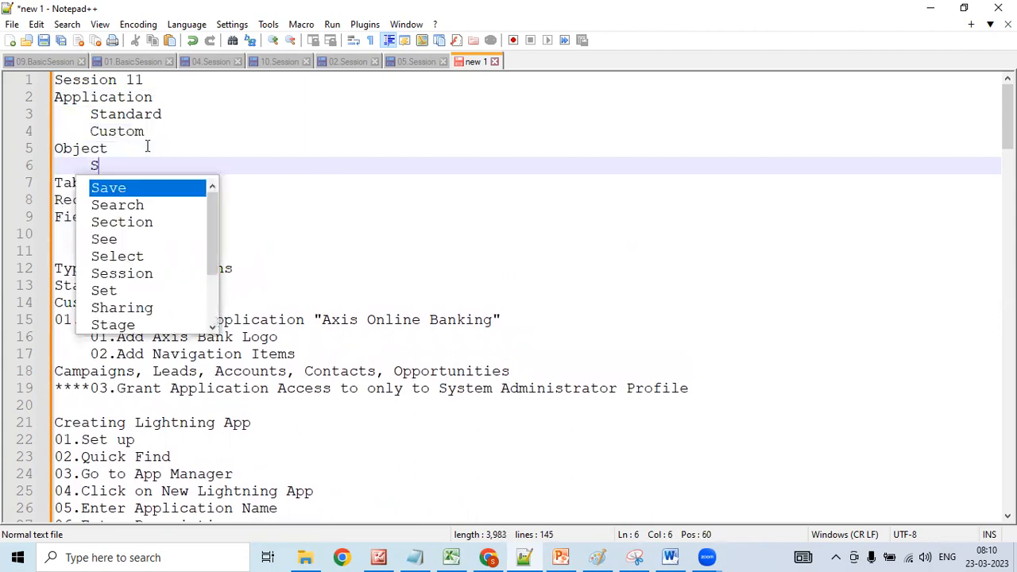
type("tandard")
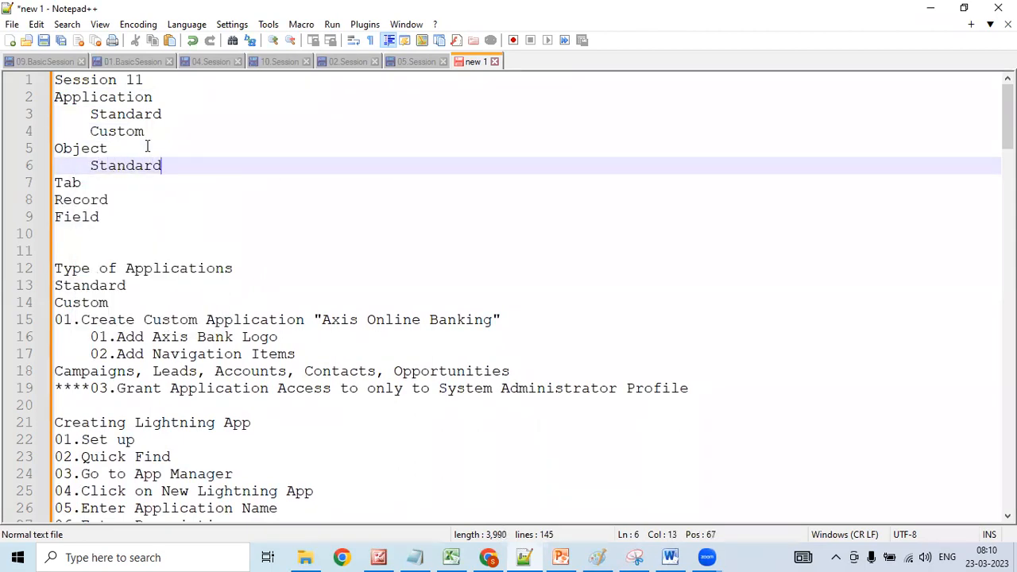
key("Return")
type("c")
key("BackSpace")
type("Custom")
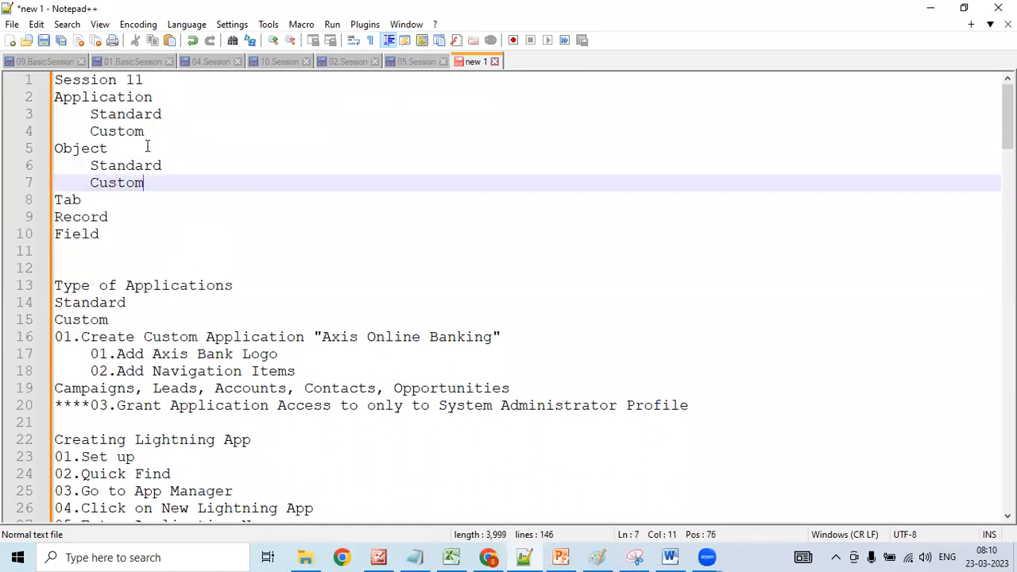
key("Return")
type("S")
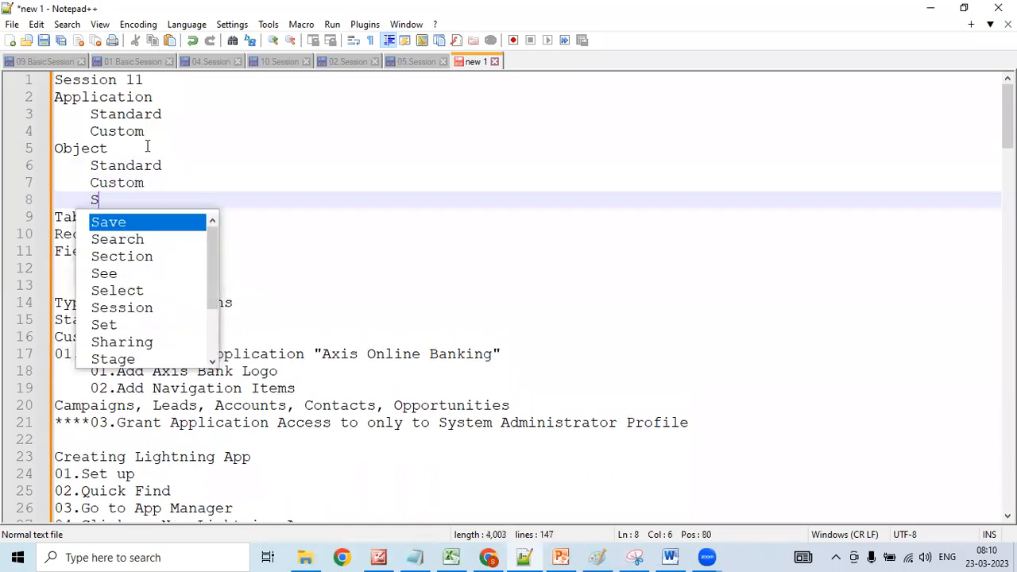
type("objects")
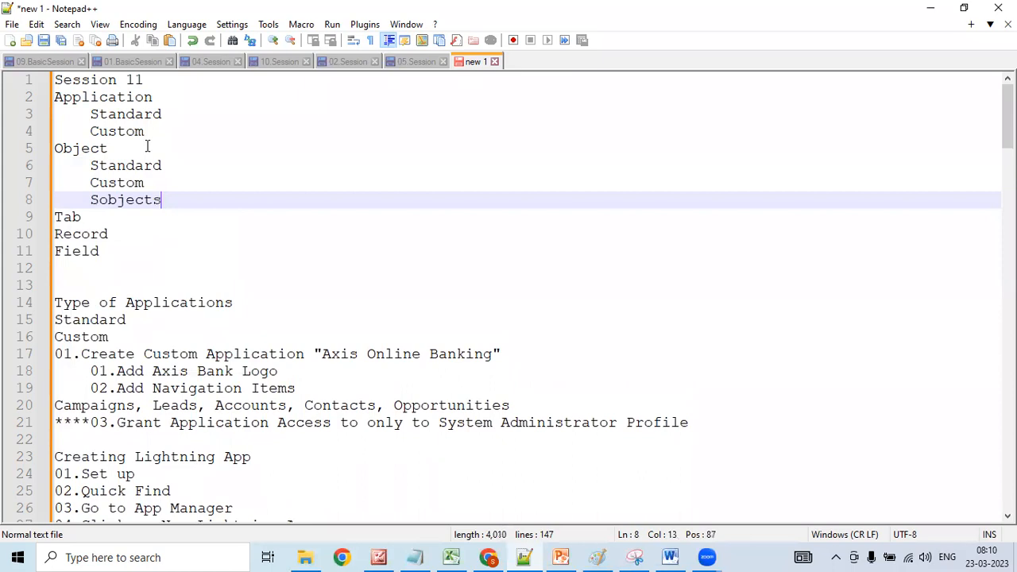
- List Standard and Custom Object Tab as indented items under the Tab heading
key("Down")
key("Return")
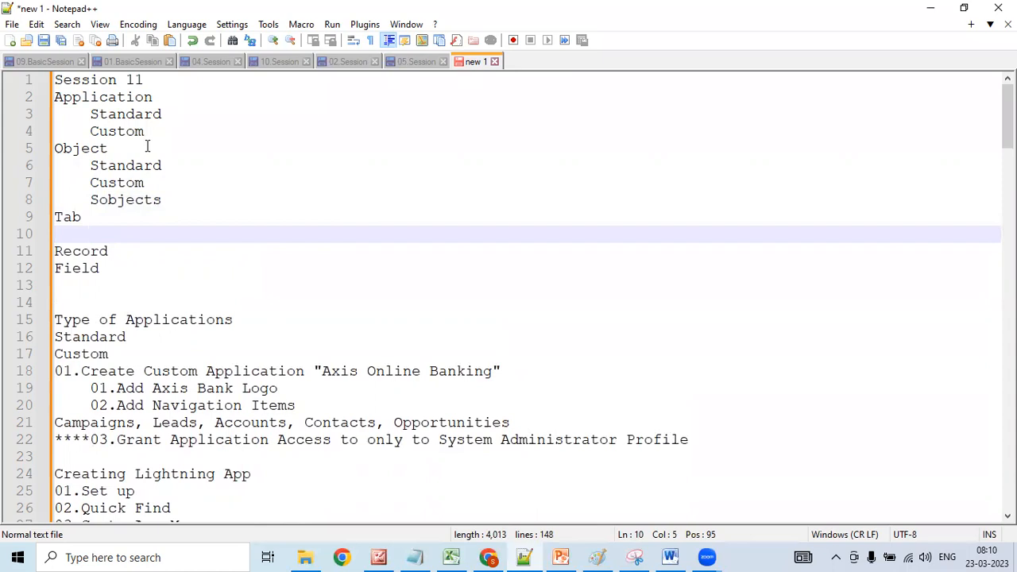
type("Stand")
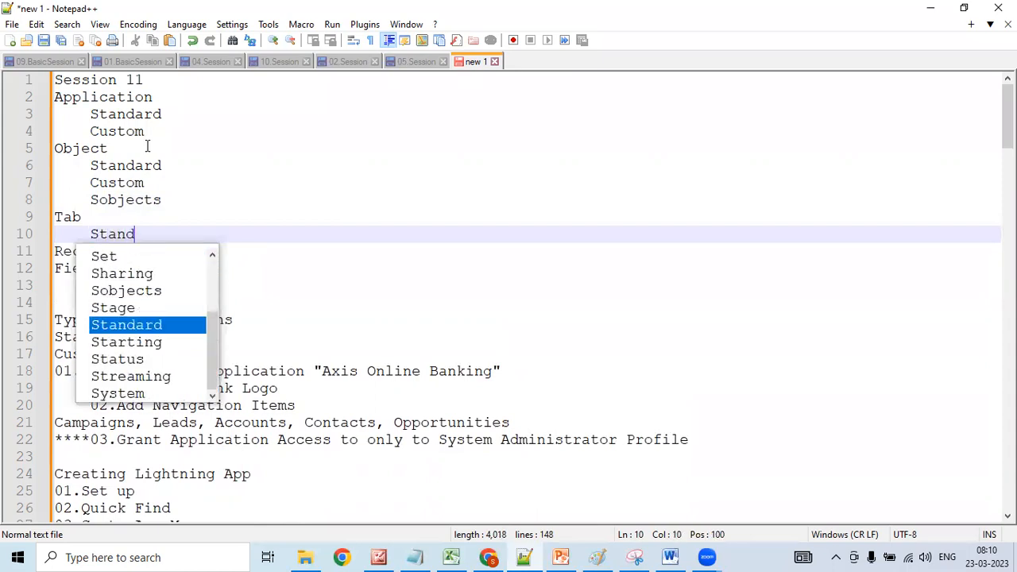
type("ard")
key("Return")
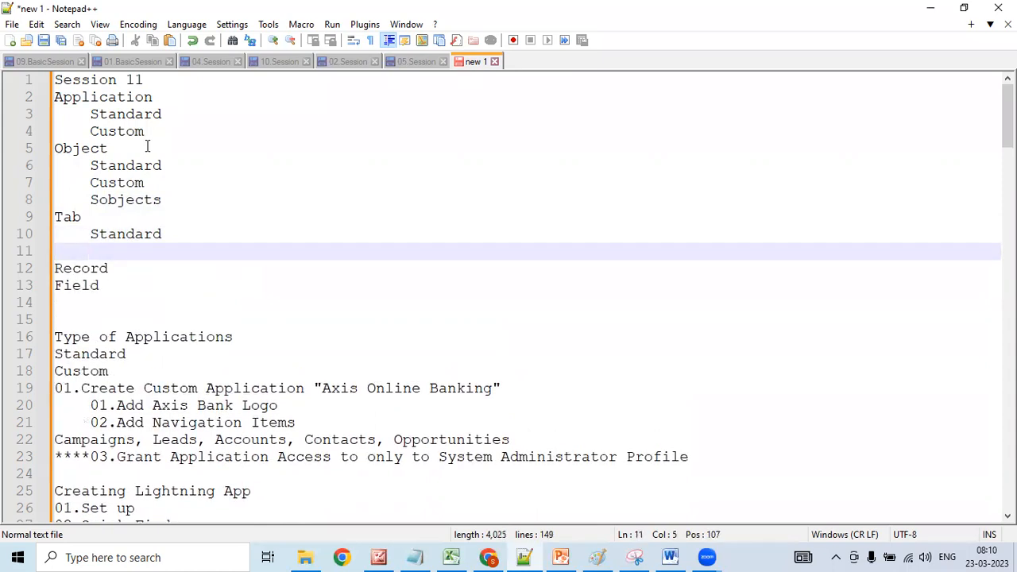
type("Custom Object ")
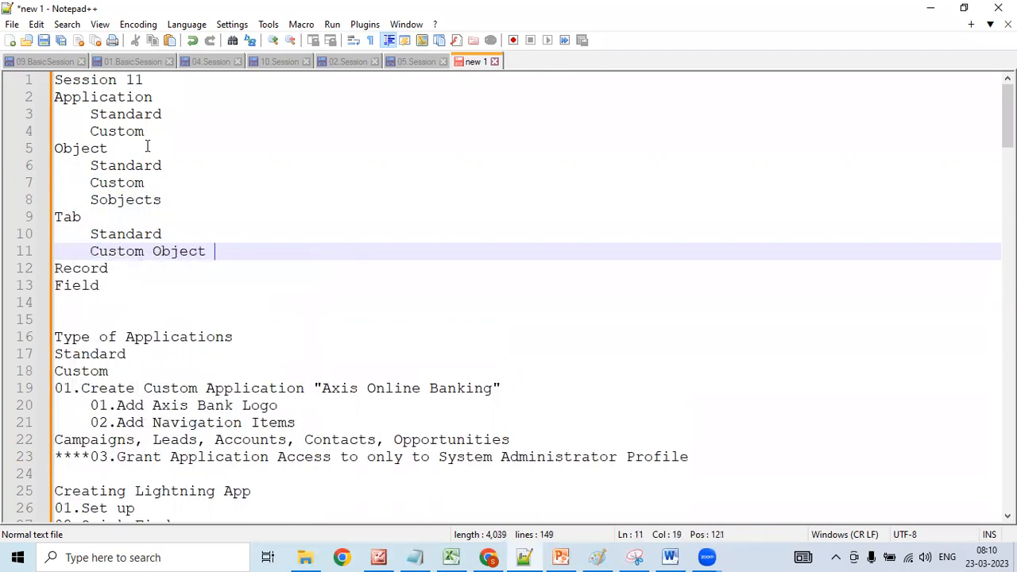
type("Tab")
- Append "- 6 Types" to the Tab heading
key("Up")
key("Up")
type("- 6 TY")
key("BackSpace")
type("ypes")
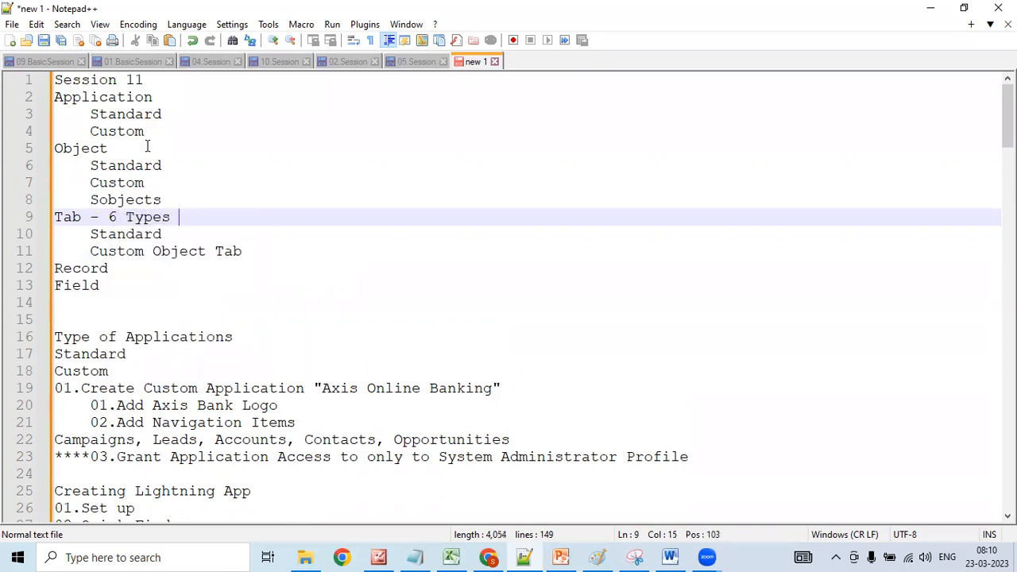
- Append "3 Types" to the Object heading and "2 Types" to the Application heading
left_click(125, 148)
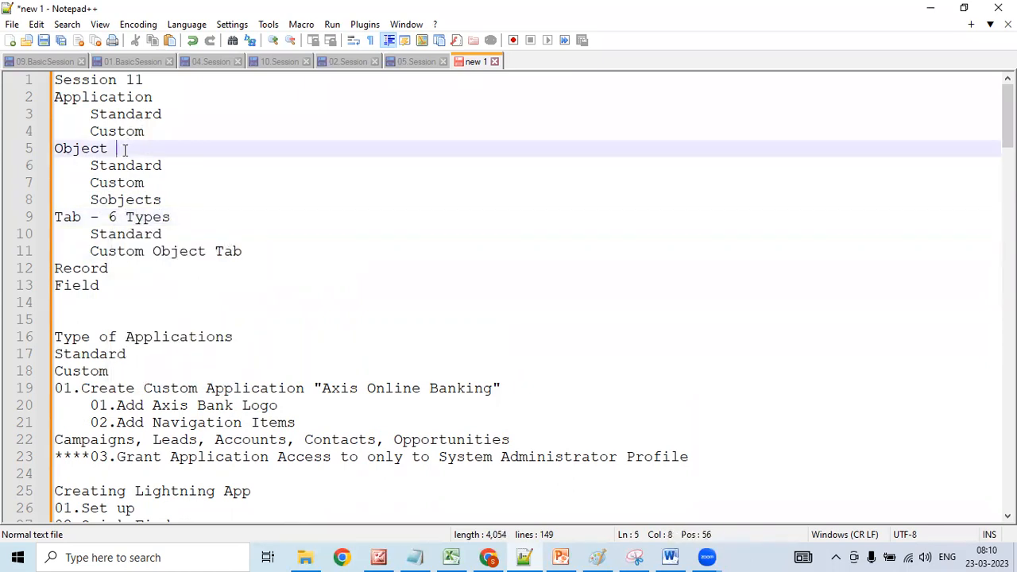
type("3 Types")
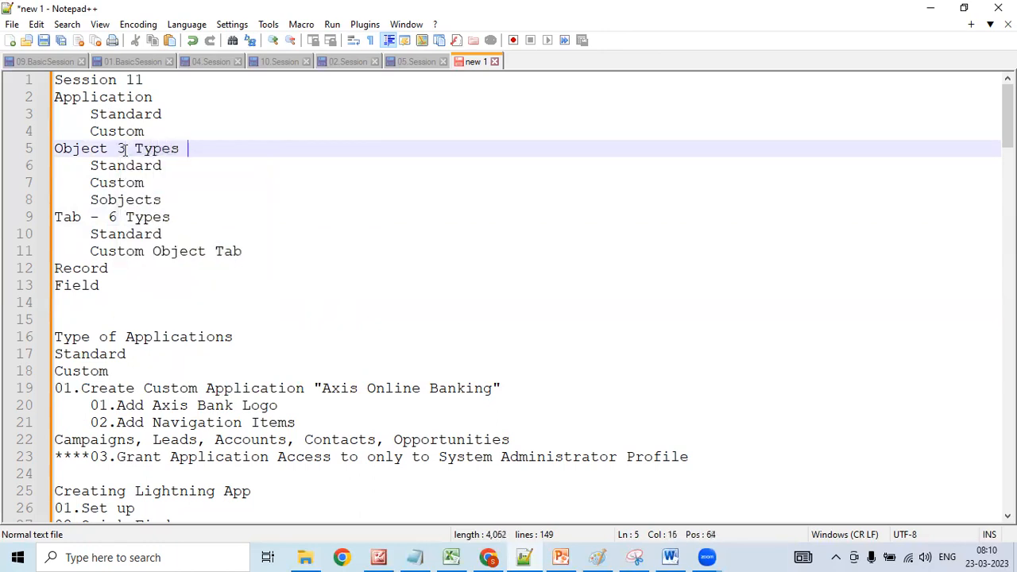
left_click(159, 97)
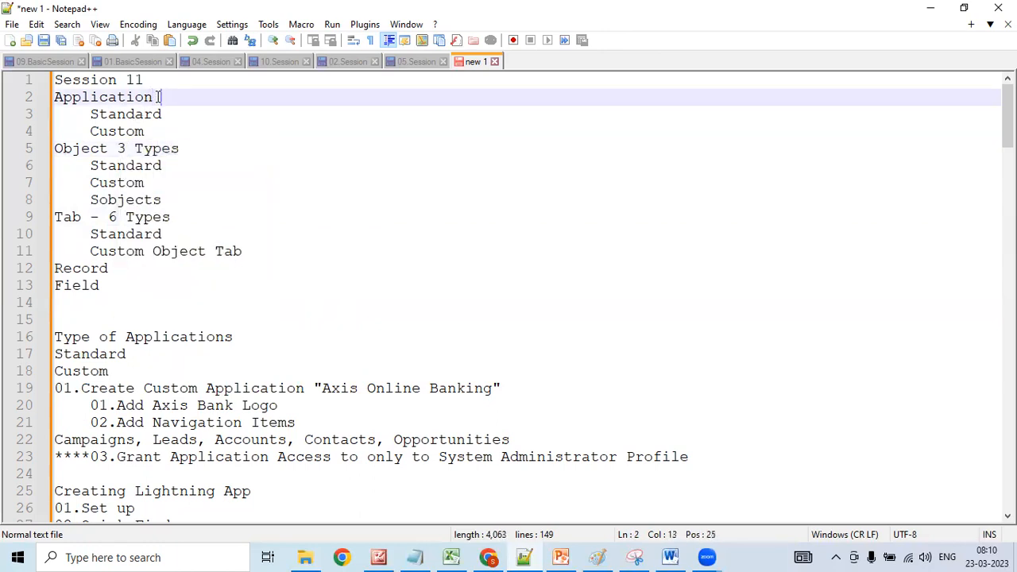
type("2 Ty")
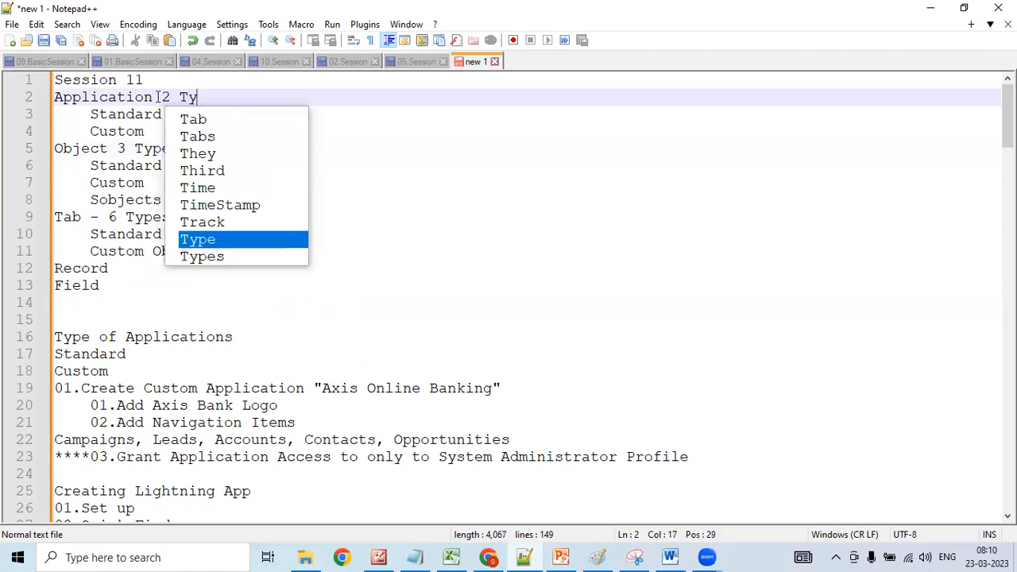
type("pes")
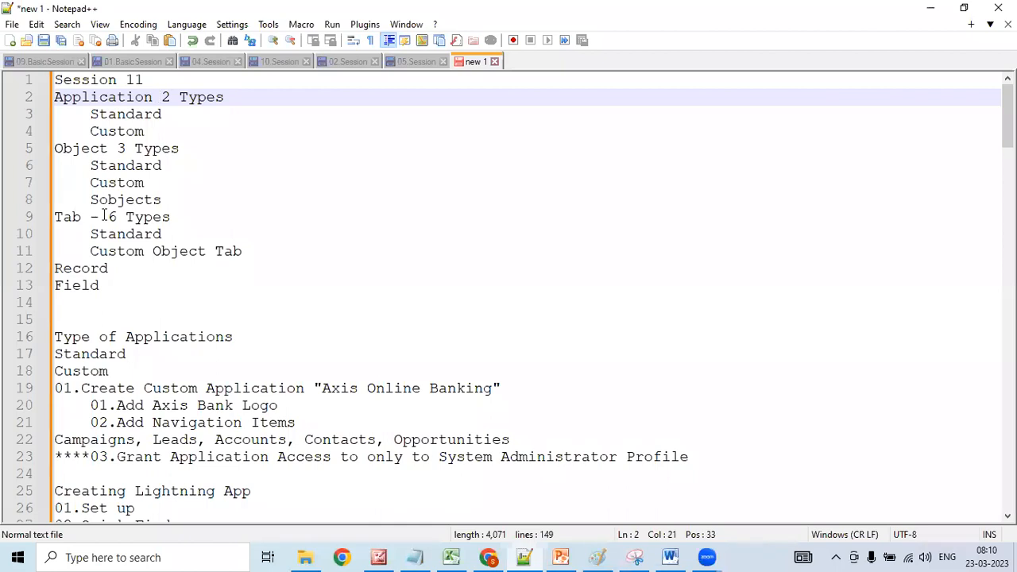
- List Standard and Custom as indented items under the Field heading
left_click(120, 286)
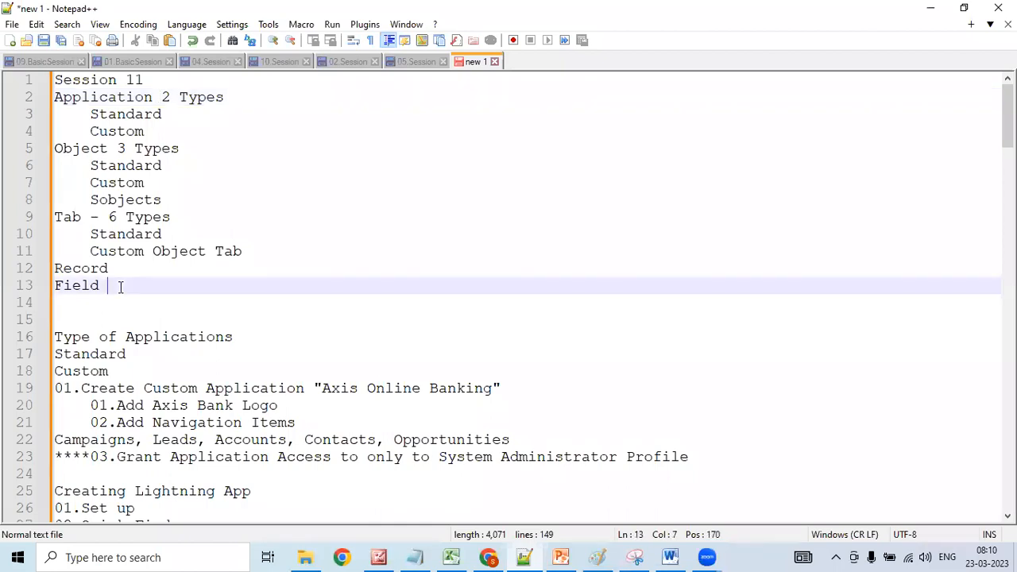
key("Return")
key("Tab")
type("Standard")
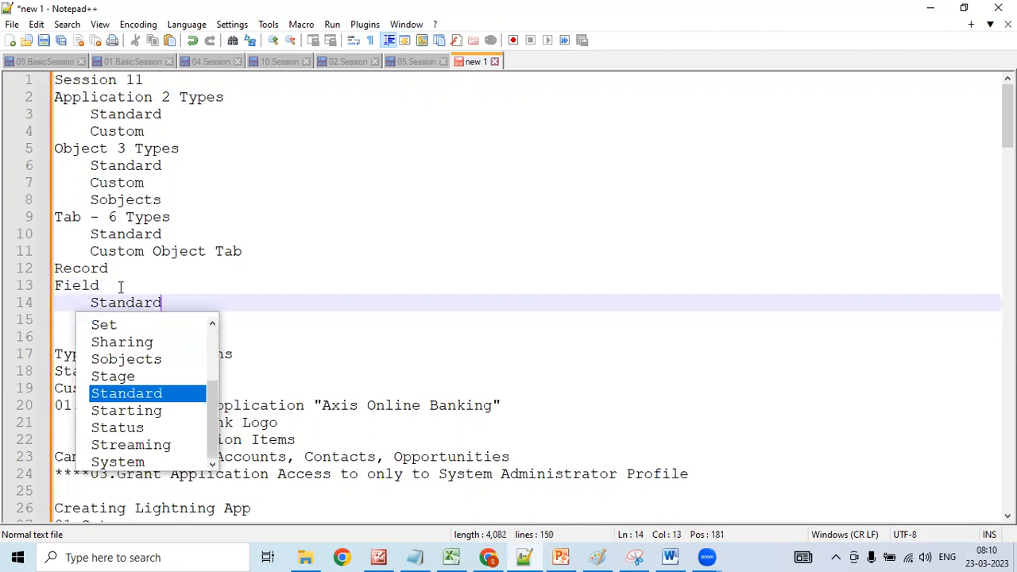
key("Return")
key("Return")
type("C")
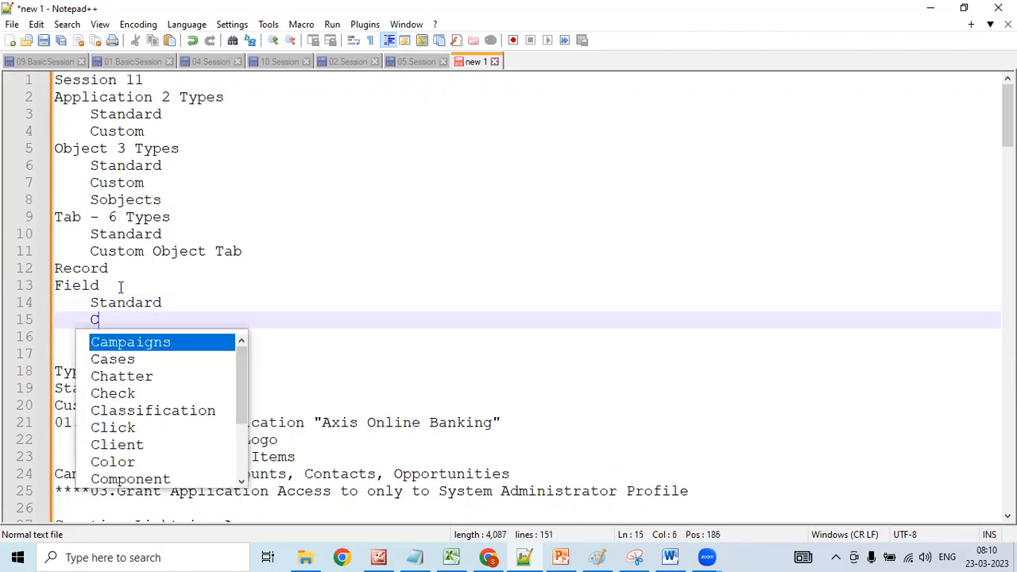
type("ustom")
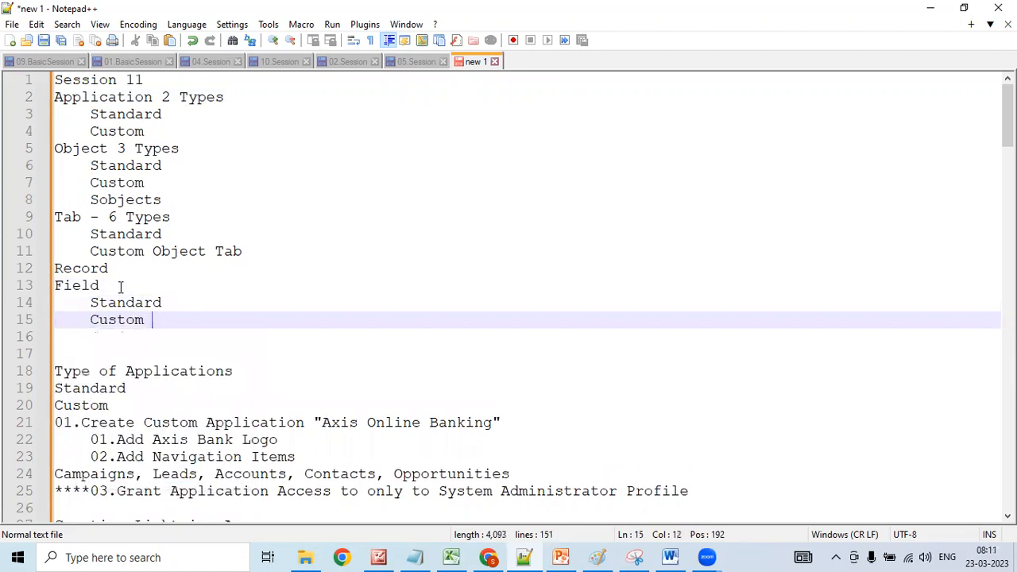
- Move the Record heading below the Field section's items, separated by a blank line, and return to the emptied line above Field
left_click(58, 268)
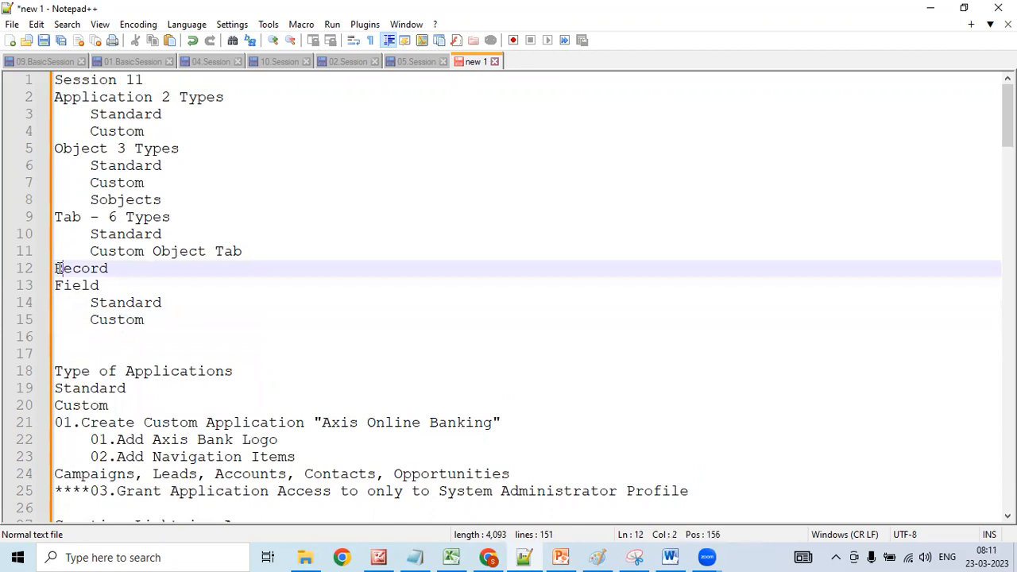
key("Home")
key("shift+End")
key("ctrl+c")
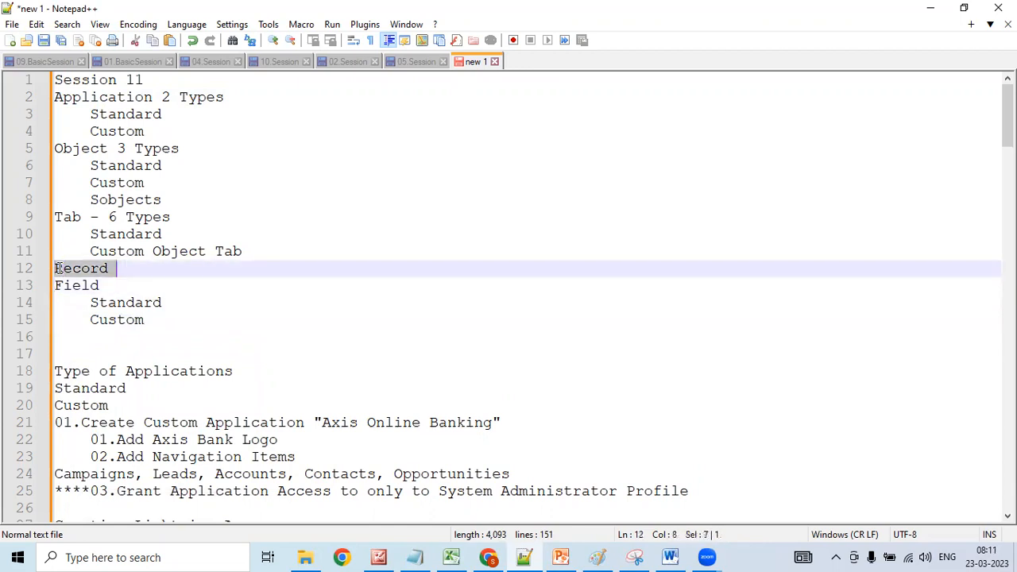
key("Delete")
key("Down")
key("Down")
key("Down")
key("Down")
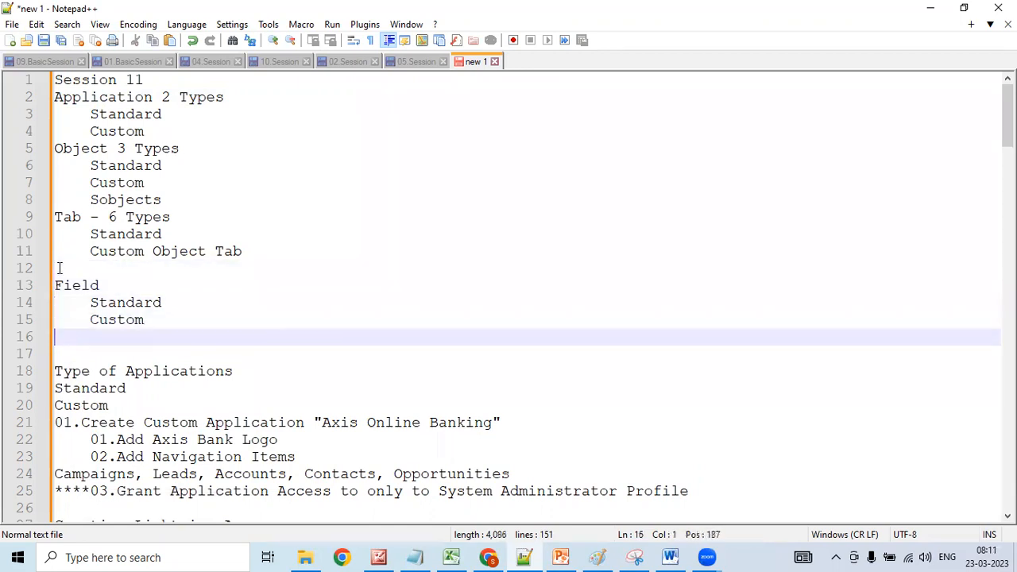
key("Return")
key("ctrl+v")
key("Up")
key("Up")
key("Up")
key("Up")
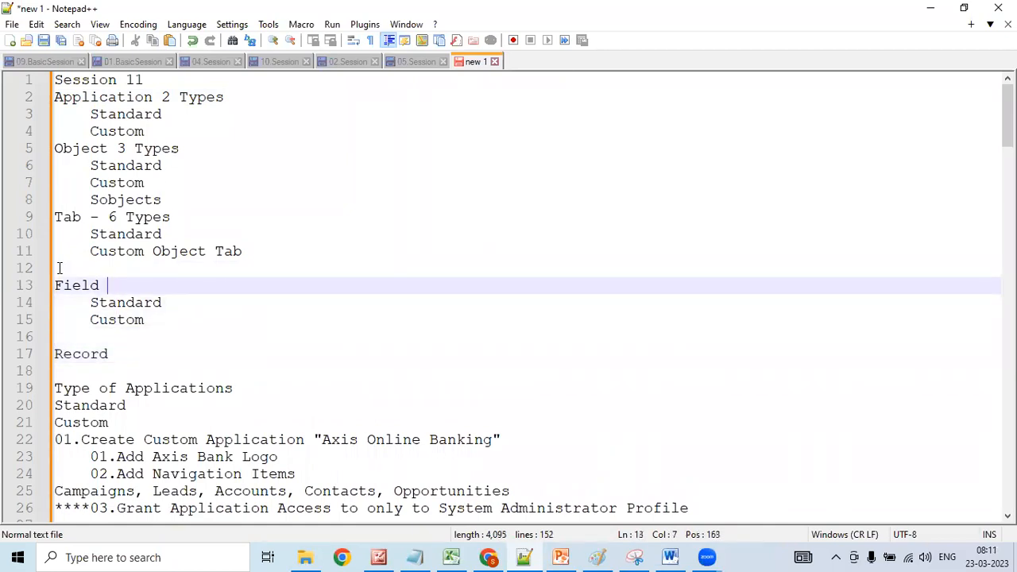
key("Up")
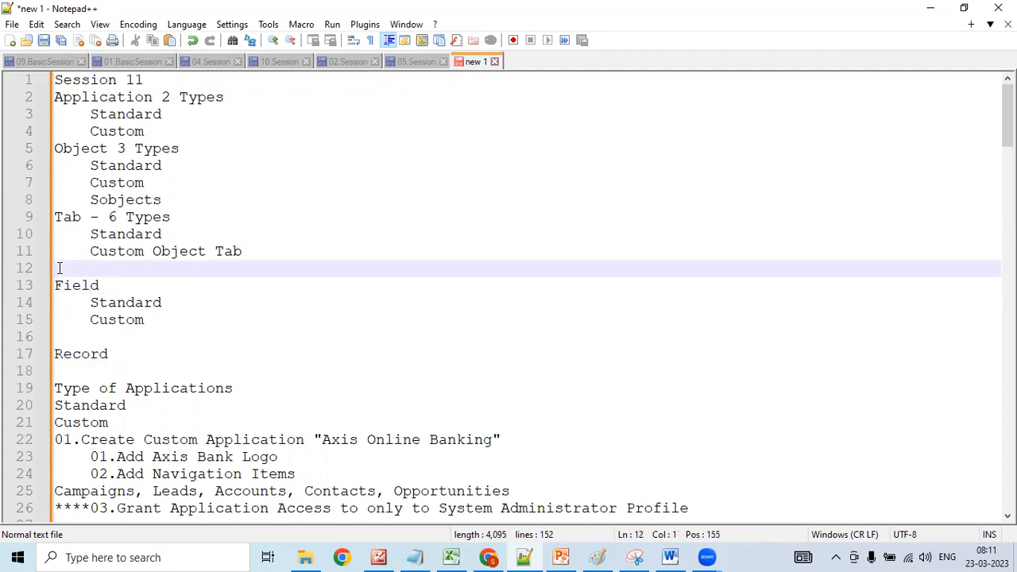
- Delete the empty line above the Field heading
key("Delete")
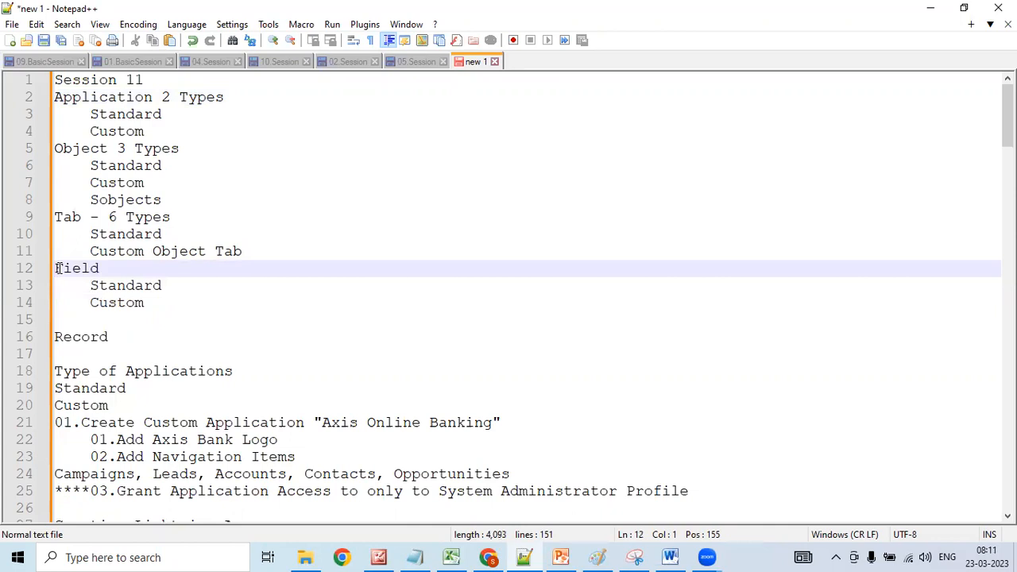
- Review the Application, Object, Tab, Field and Record outline with the types listed under each heading
key("Up")
key("Up")
key("Up")
key("Up")
key("Up")
key("Up")
key("Up")
key("Up")
key("Up")
key("Up")
key("Down")
key("Down")
key("Down")
key("Down")
key("Down")
key("Down")
key("Down")
key("Down")
key("Down")
key("Down")
key("Down")
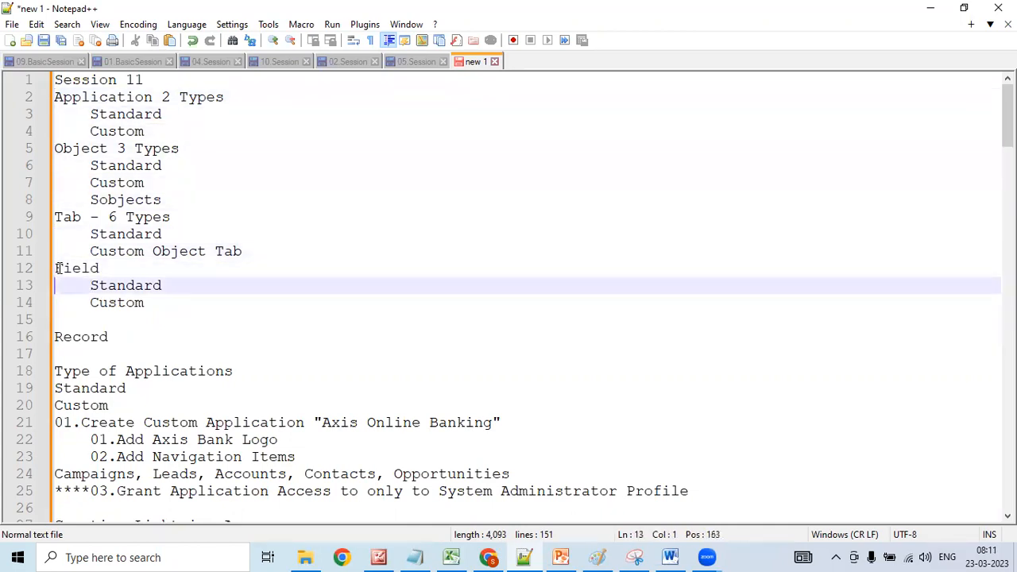
key("Up")
key("Down")
key("Down")
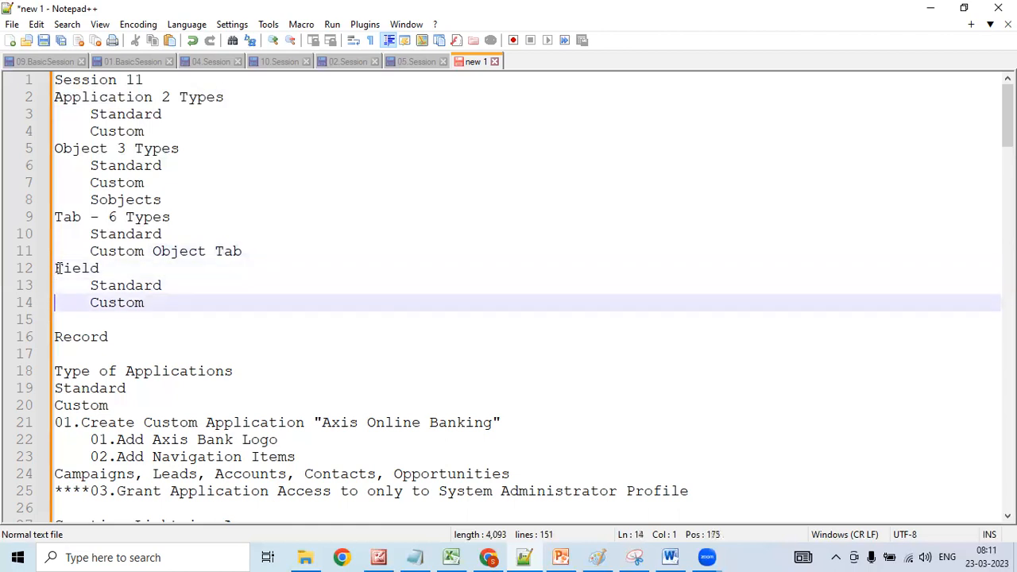
key("Down")
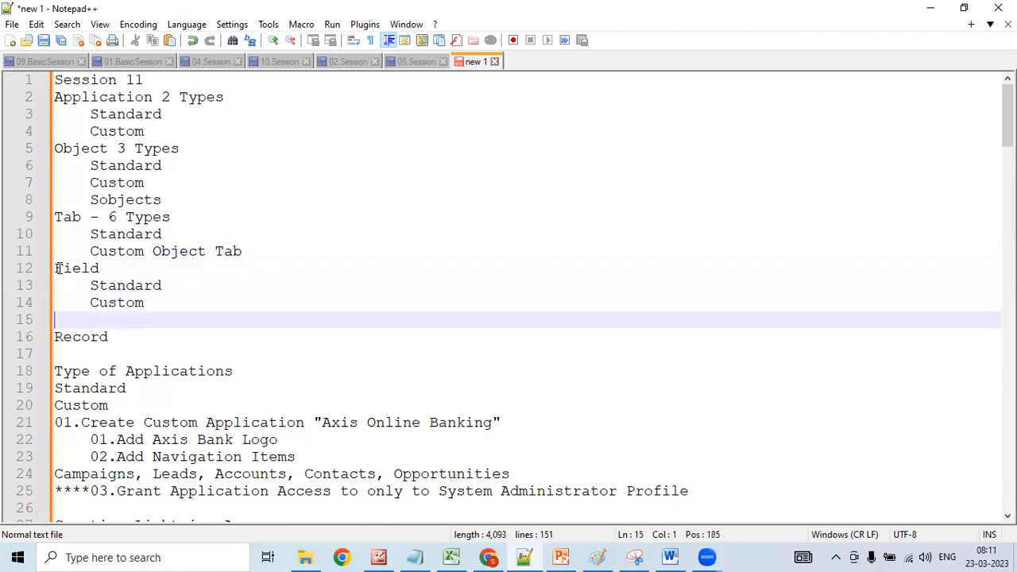
key("Down")
key("Up")
key("Up")
key("Up")
- Add the indented line "Standard Applications are provided by Salesforce" below Standard in the Type of Applications section
key("Down")
key("Down")
key("Down")
key("Down")
key("Down")
key("Down")
key("Down")
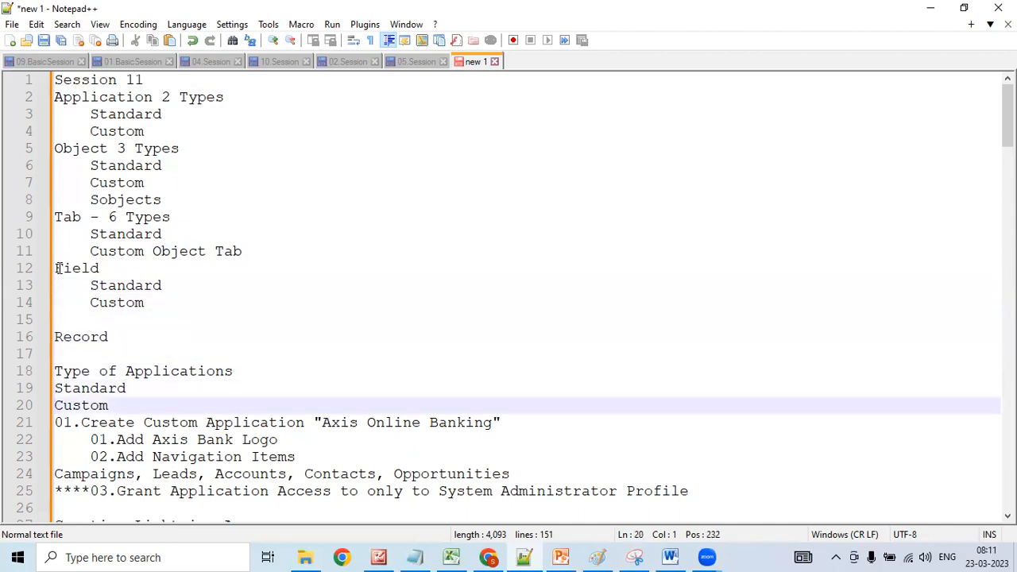
key("Up")
key("Down")
key("Return")
key("Up")
key("Tab")
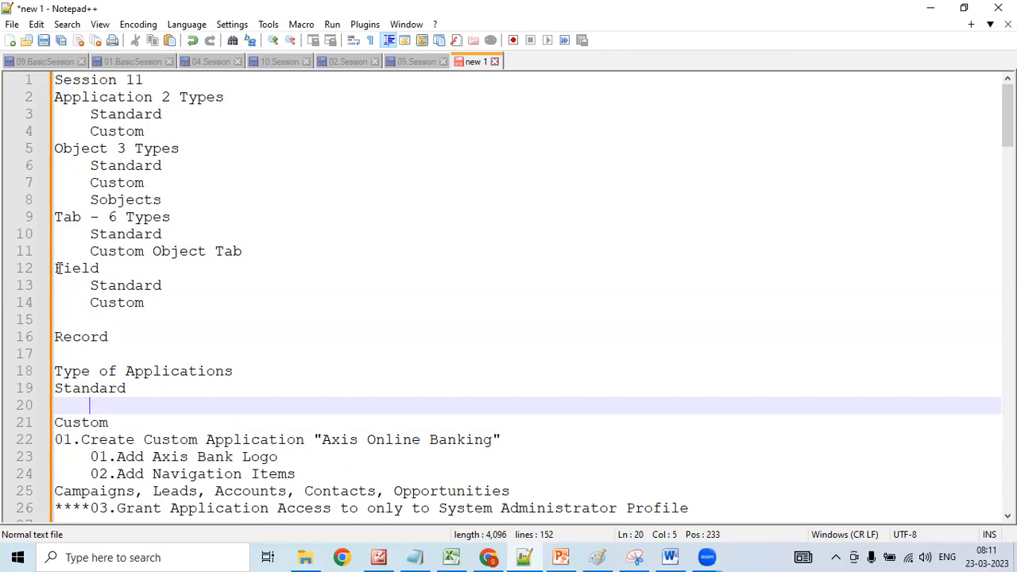
type("Standar")
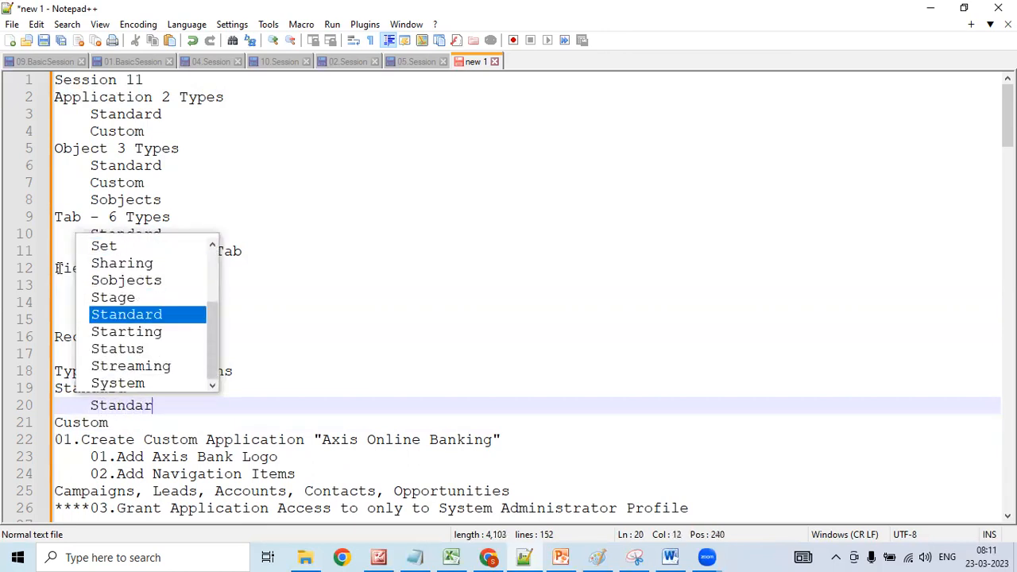
type("d Applicatio")
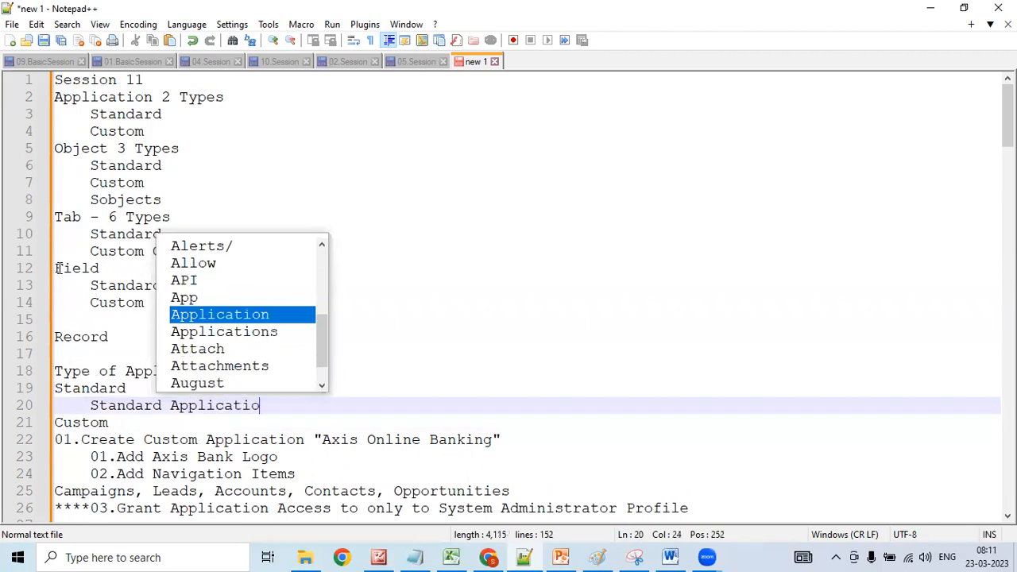
type("ns are provide")
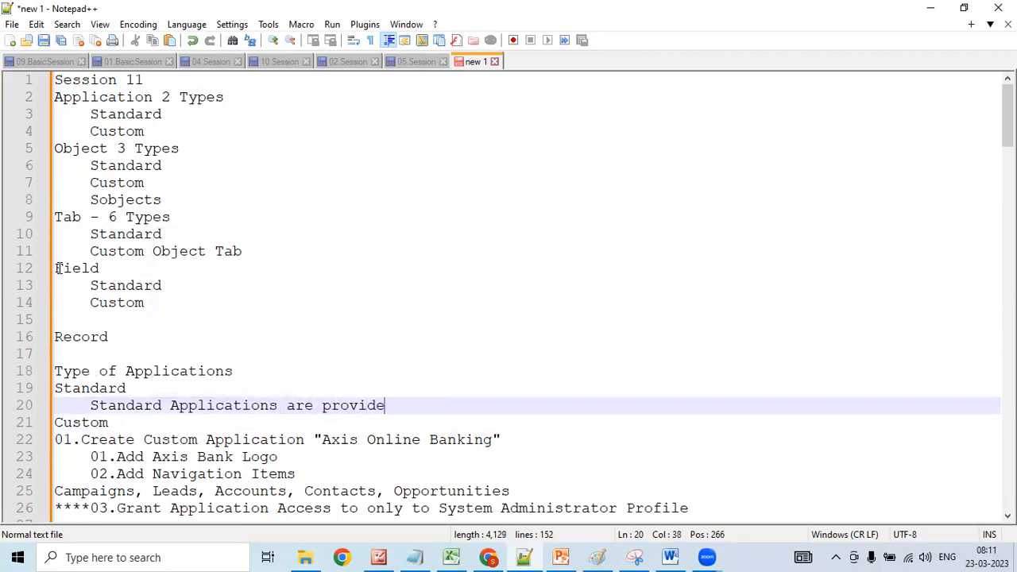
type("d by Salesf")
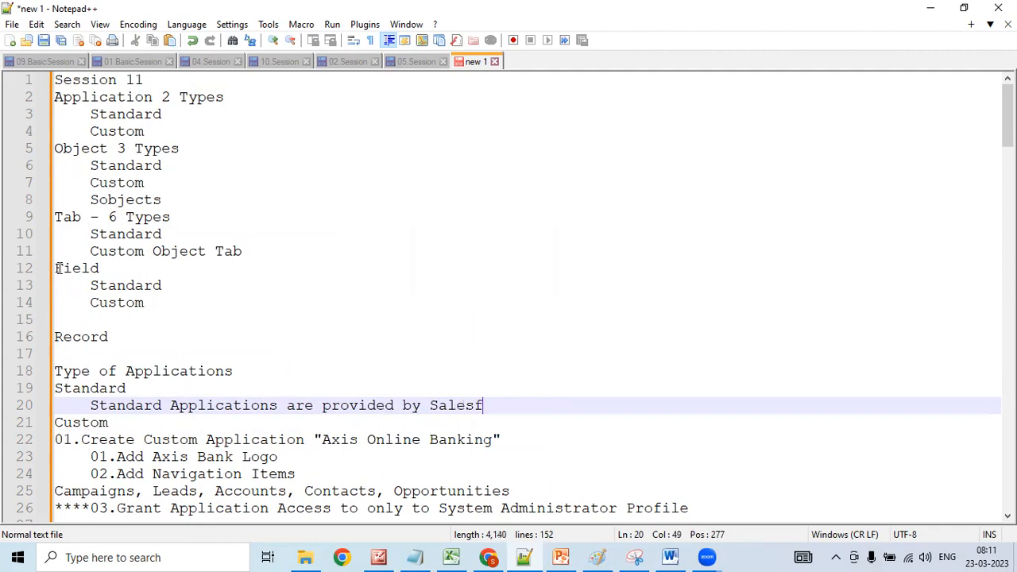
type("orce")
- Add the indented line "Created by Develper or Admin based on Client Requirement" below Custom, followed by a blank line
left_click(149, 423)
key("Return")
key("Tab")
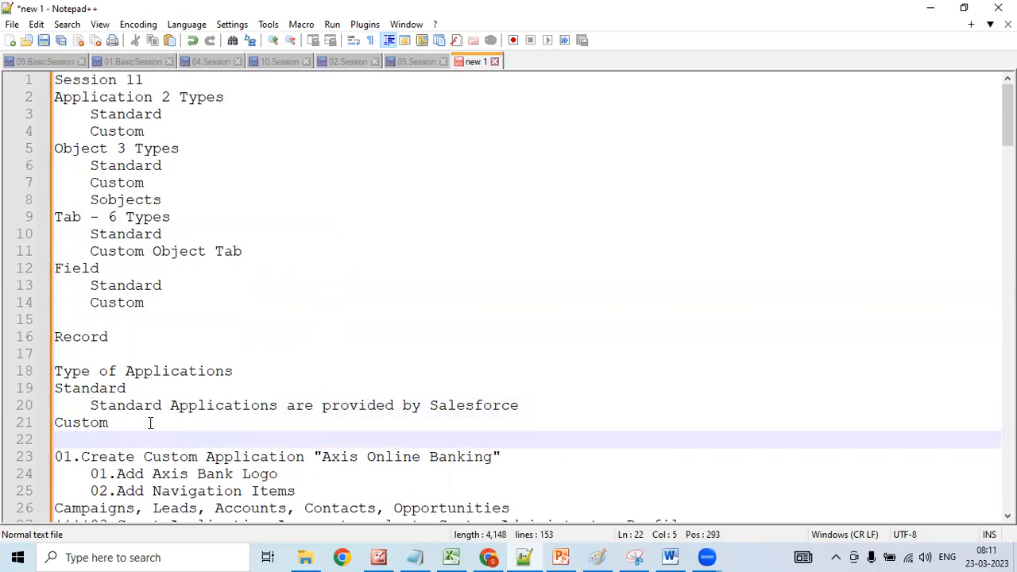
type("Cr")
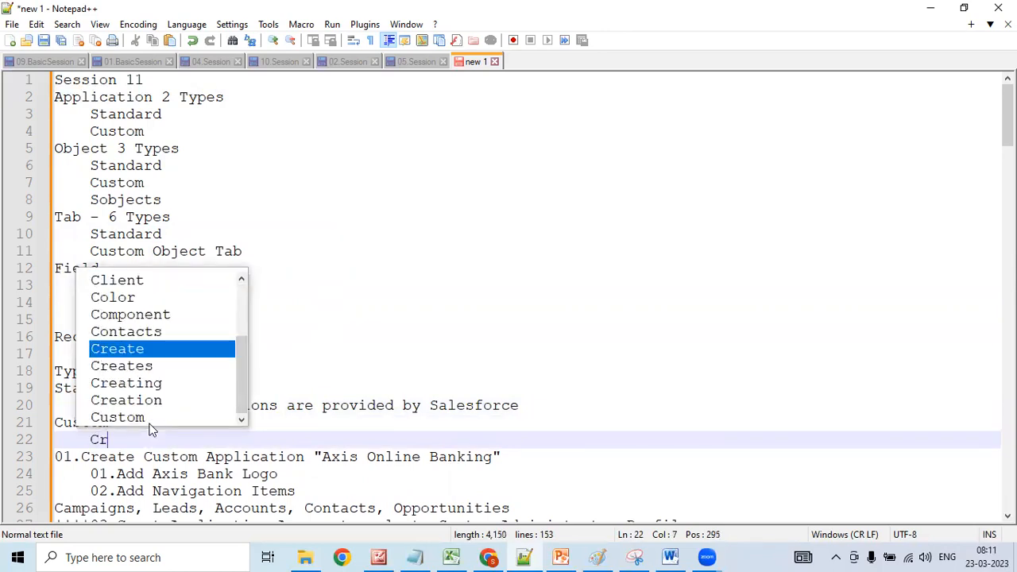
type("eated by Devleo")
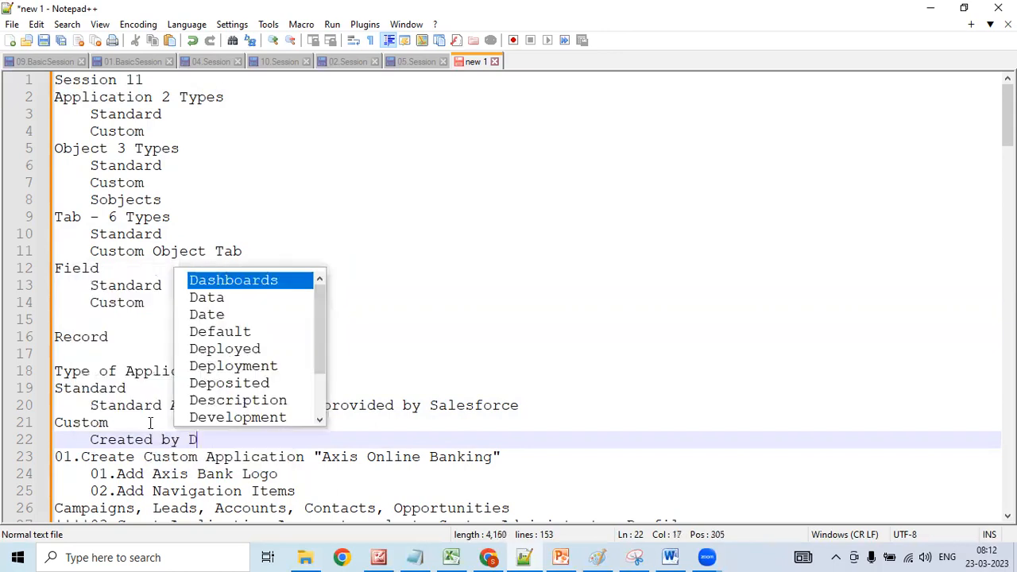
key("BackSpace")
key("BackSpace")
key("BackSpace")
type("el")
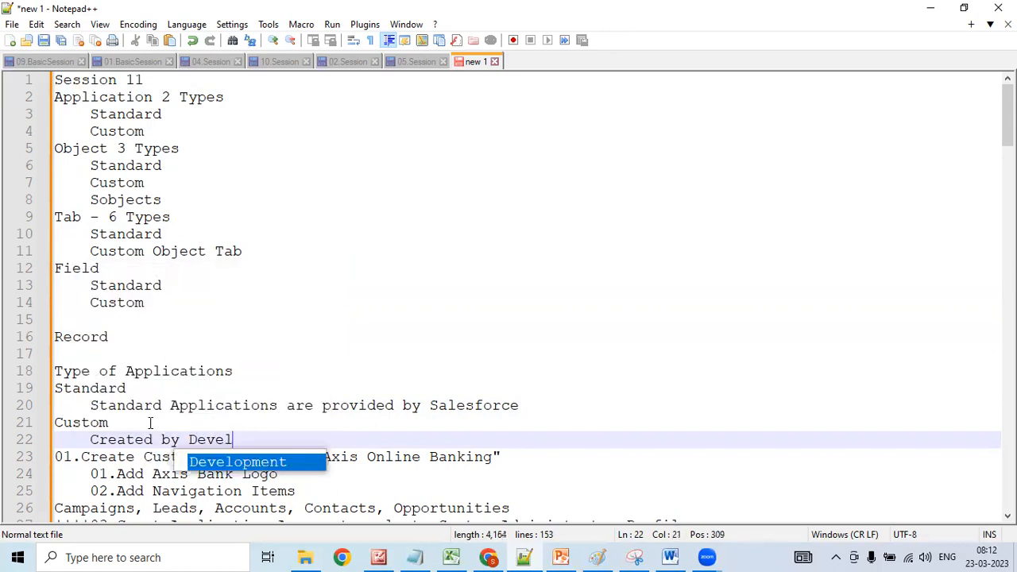
type("per or A")
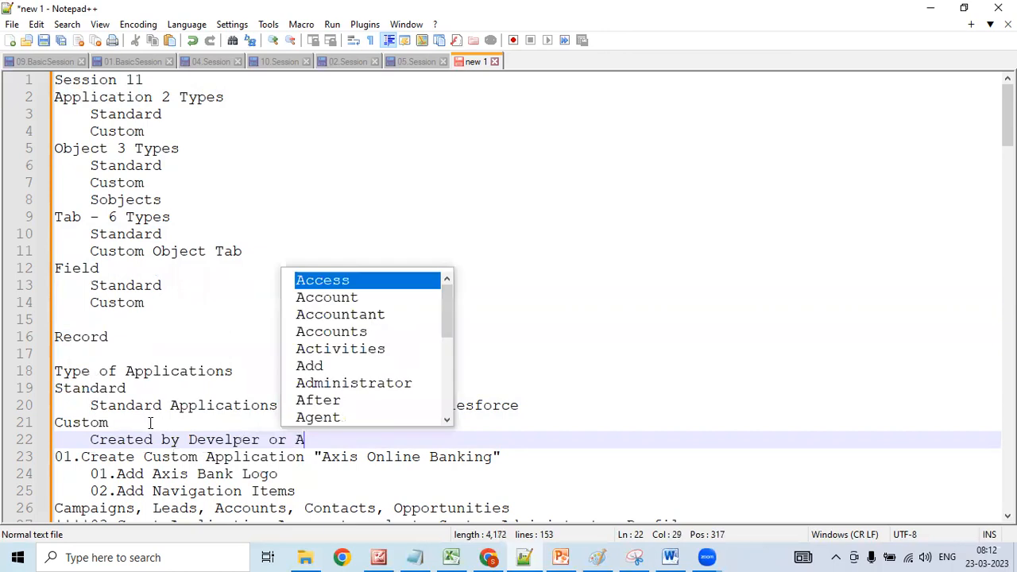
type("dmin based on Client Requirem")
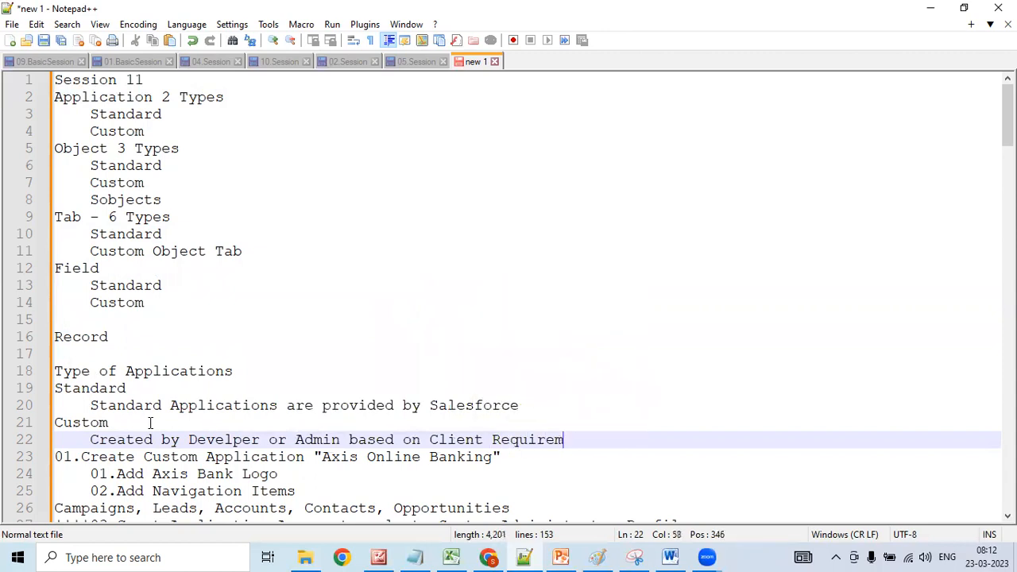
type("ent")
key("Return")
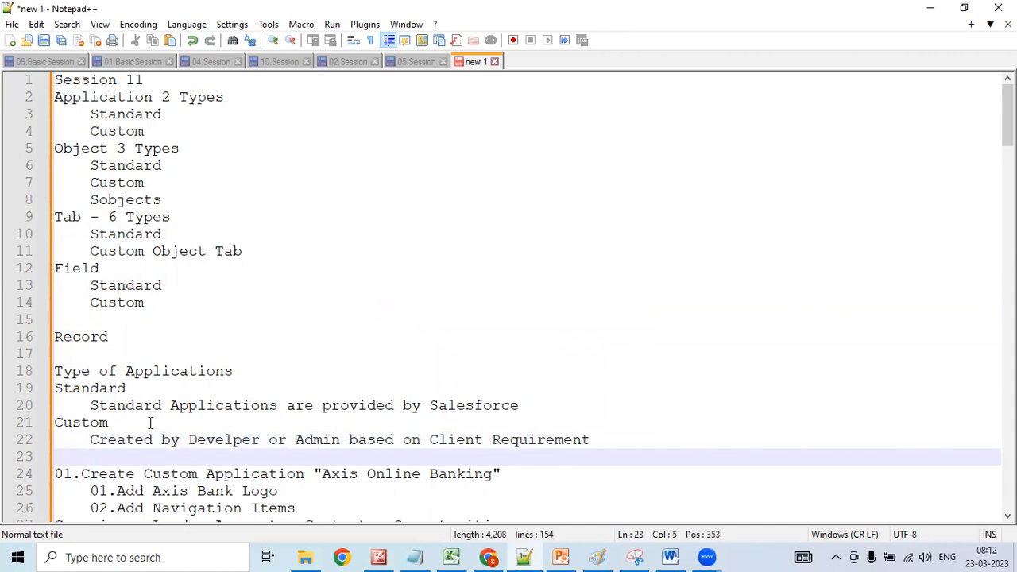
- Review the "Axis Online Banking" custom application requirements: logo, navigation items and System Administrator profile access
key("Down")
key("Down")
key("Down")
key("Down")
key("Down")
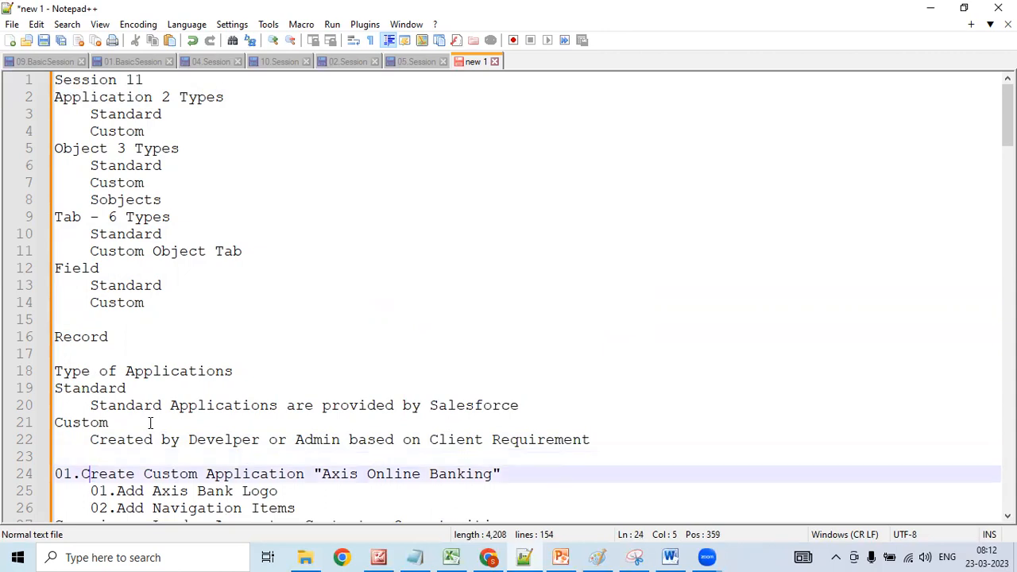
key("Down")
key("Down")
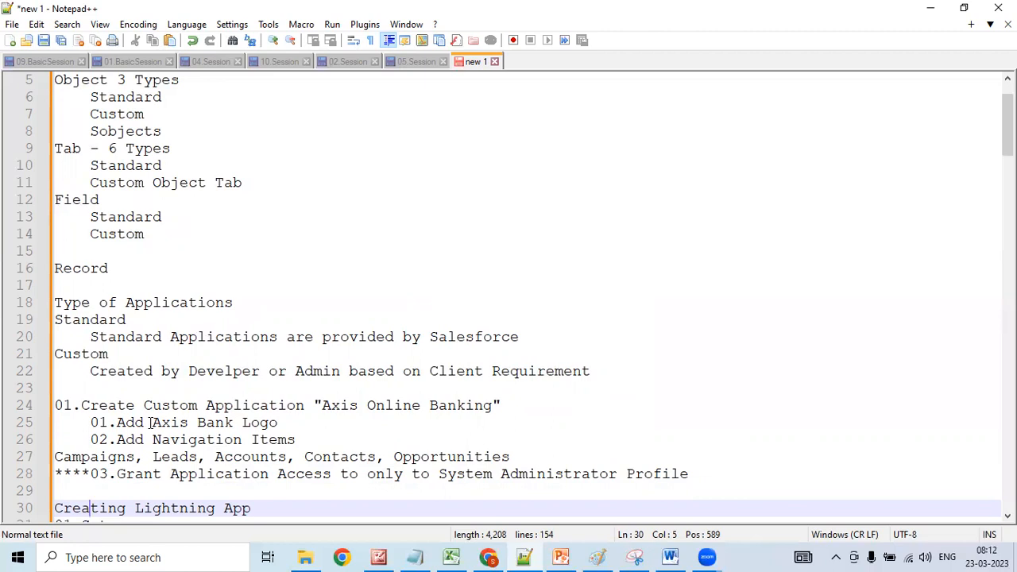
key("Up")
key("Up")
key("Up")
key("Up")
key("Up")
key("Up")
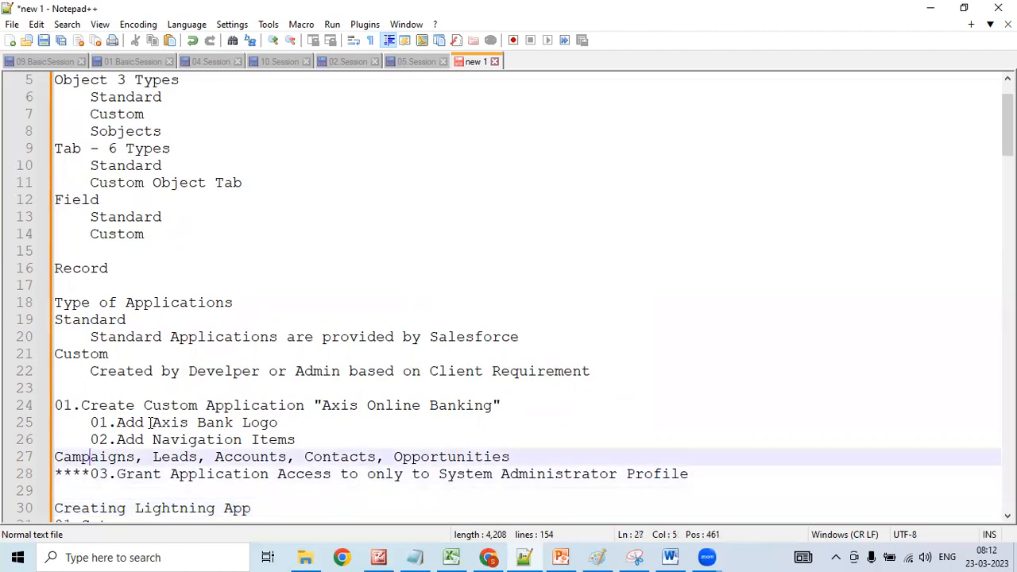
key("Down")
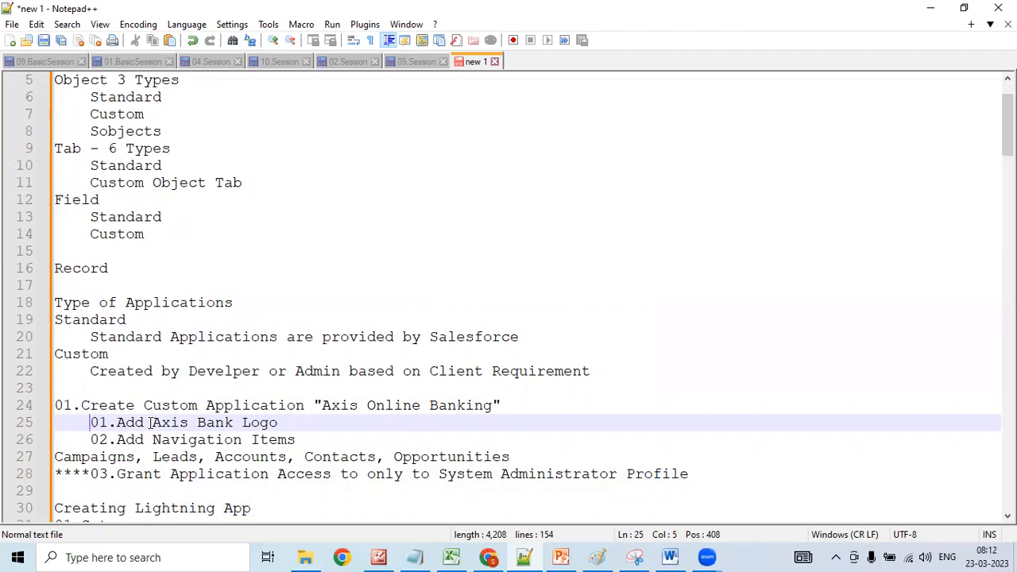
key("Down")
key("Down")
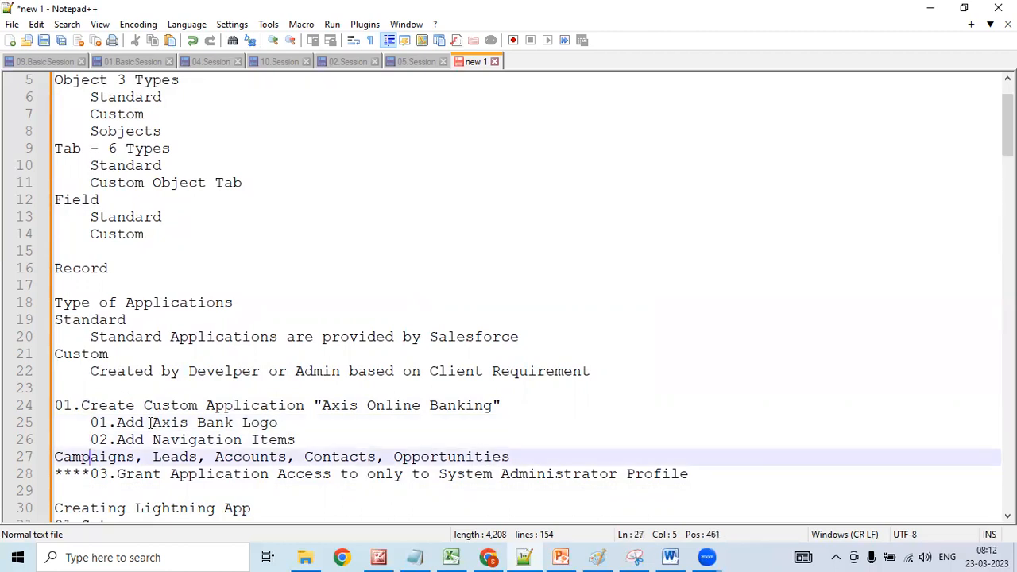
key("Left")
key("Left")
key("Down")
key("Down")
key("Down")
key("Down")
- Insert the heading "User Story #01" on its own line above the "Axis Online Banking" custom application task
key("Up")
key("Up")
key("Up")
key("Up")
key("Up")
key("Up")
key("Up")
key("Left")
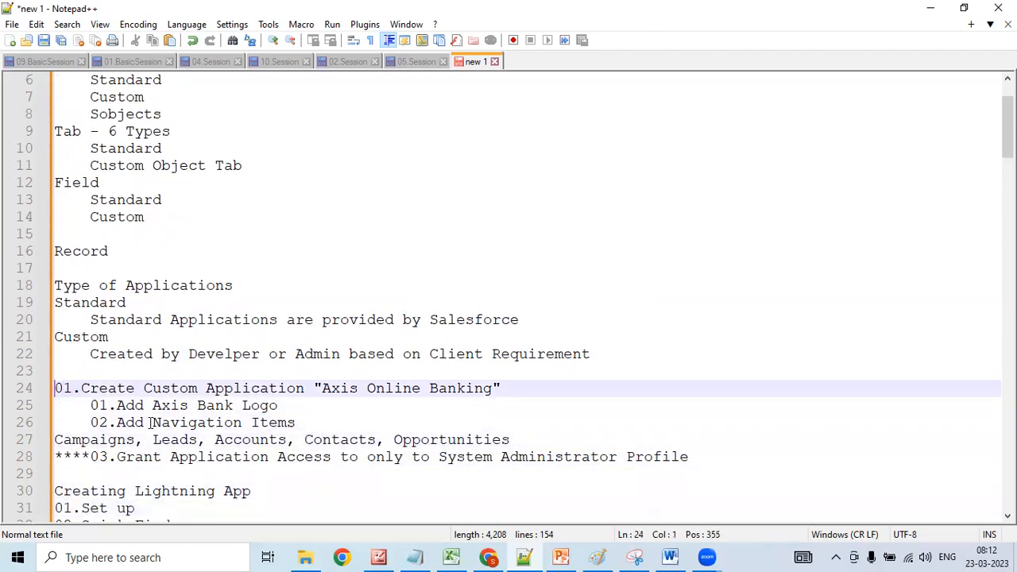
key("Return")
key("Up")
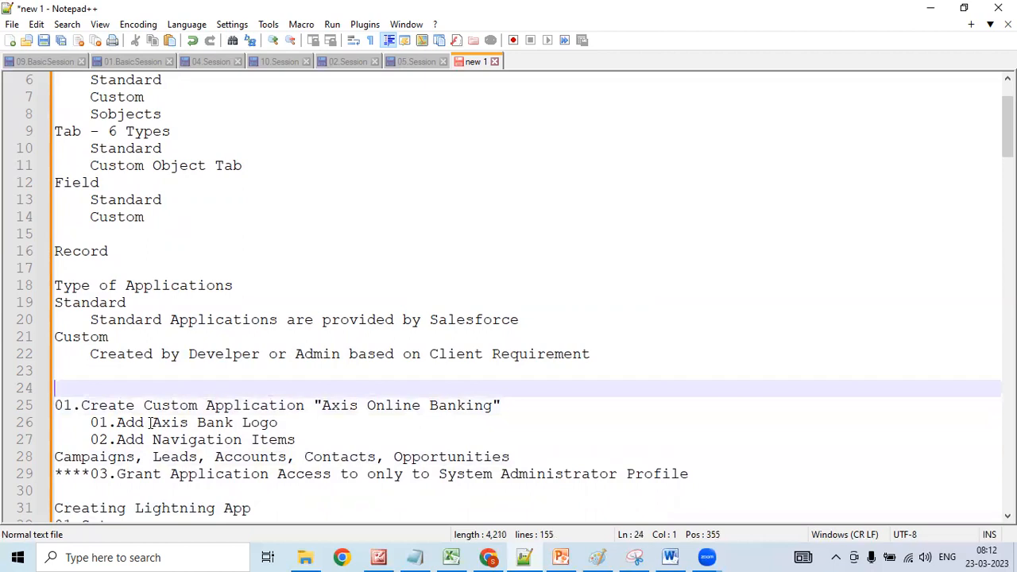
type("User ")
type("Stro")
key("BackSpace")
key("BackSpace")
type("ory")
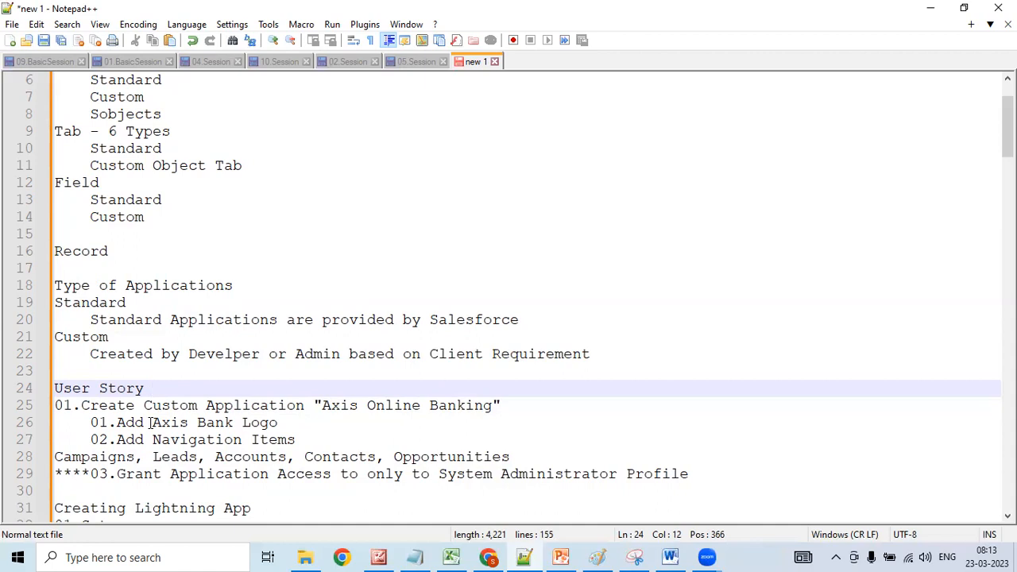
type("#01")
- Read through the user story's remaining lines and the first steps under Creating Lightning App
key("Down")
key("Down")
key("Down")
key("Down")
key("Down")
key("Down")
key("Down")
key("Down")
key("Down")
key("Down")
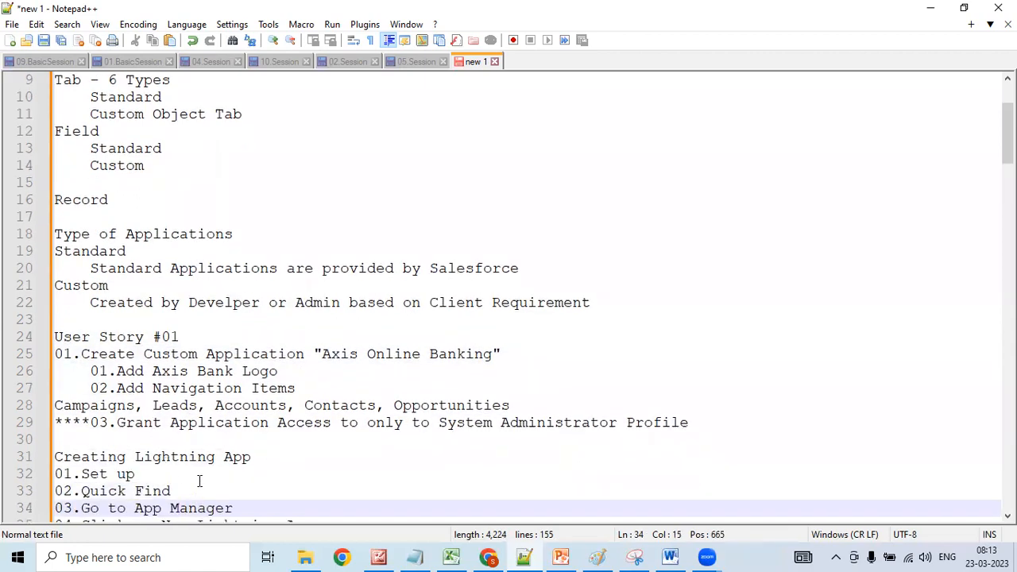
- Switch to Chrome and bring up the Salesforce Setup home page that is already open
left_click(488, 557)
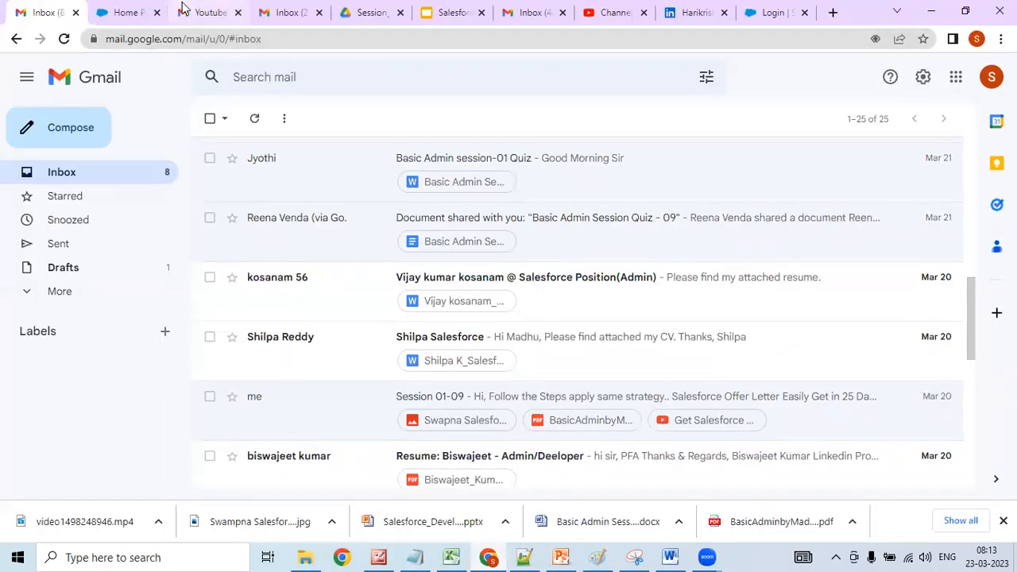
left_click(136, 13)
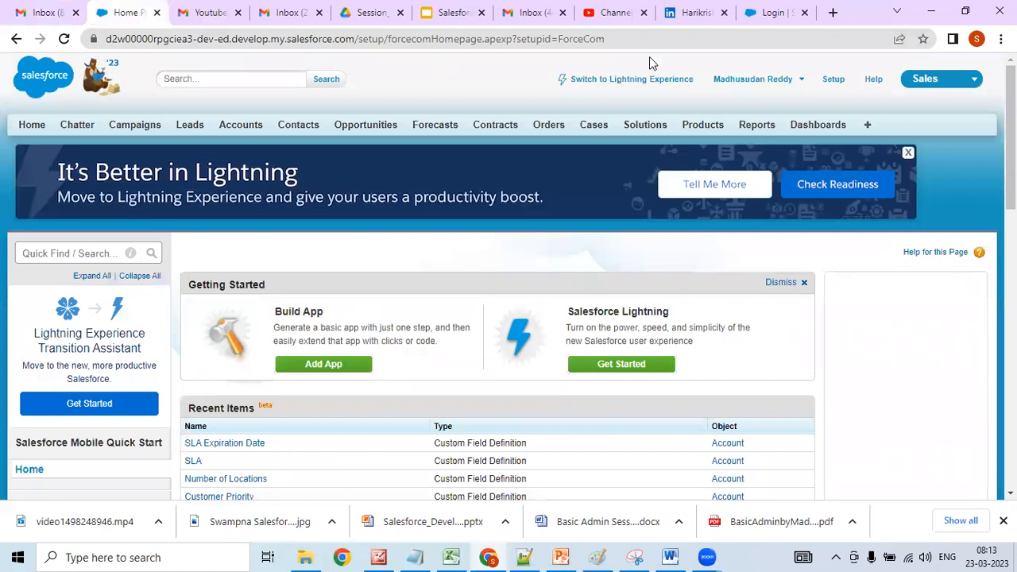
left_click(784, 13)
left_click(119, 8)
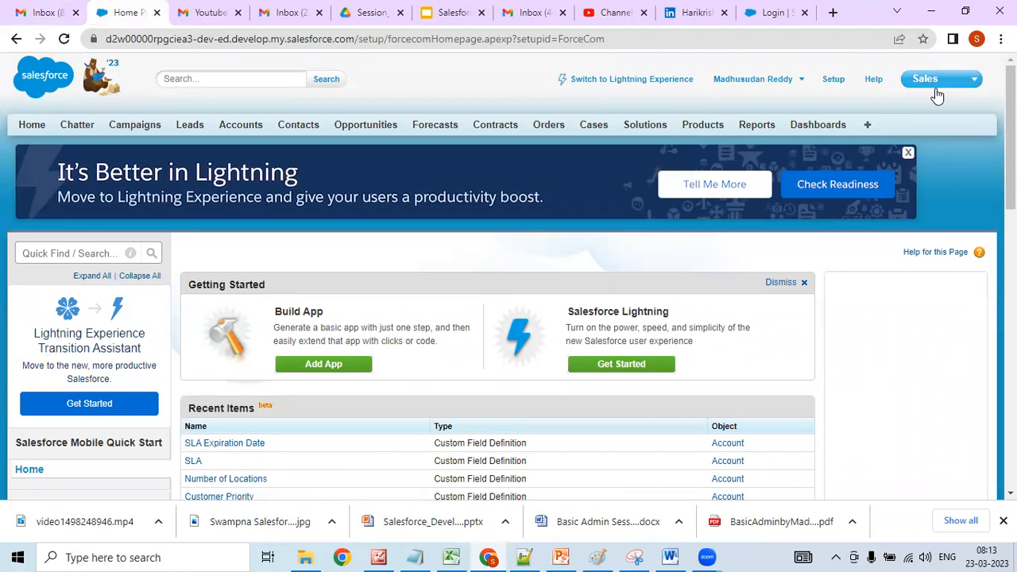
- Switch Salesforce to Lightning Experience and close the notification request and the Guidance Center introduction
left_click(635, 80)
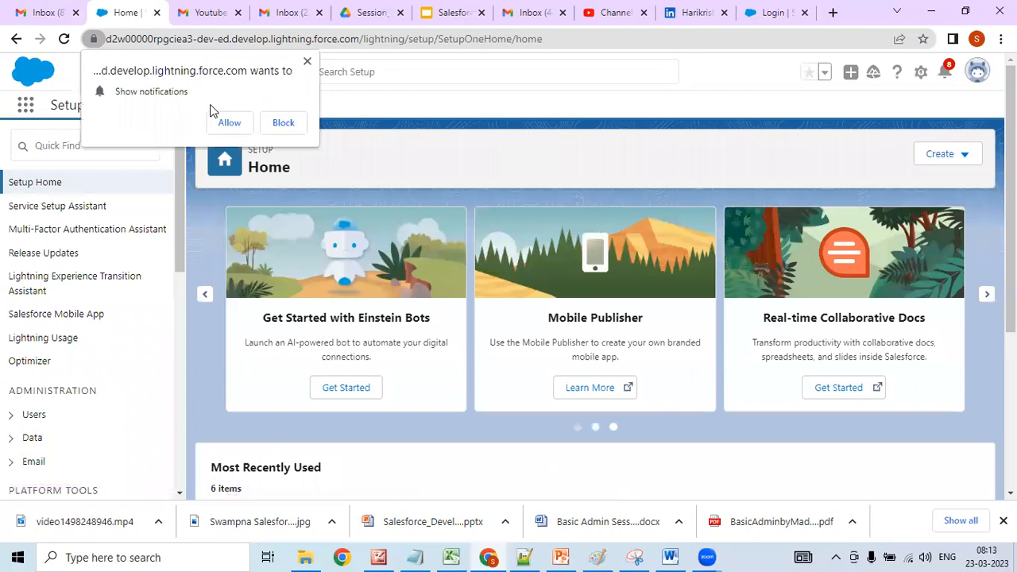
left_click(305, 63)
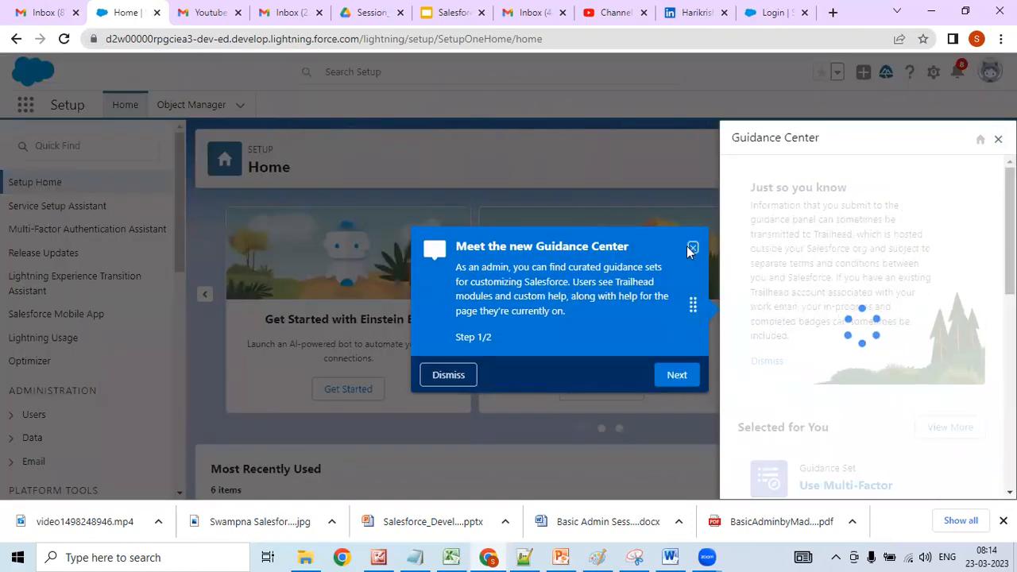
left_click(693, 250)
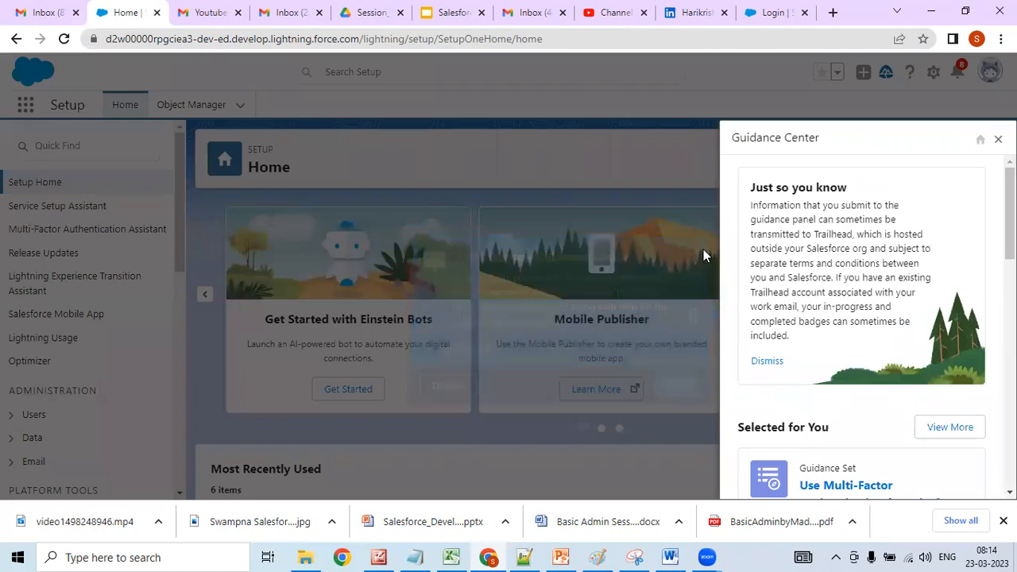
- Find App Manager by searching Setup for "app manager" and open it
left_click(104, 143)
type("a")
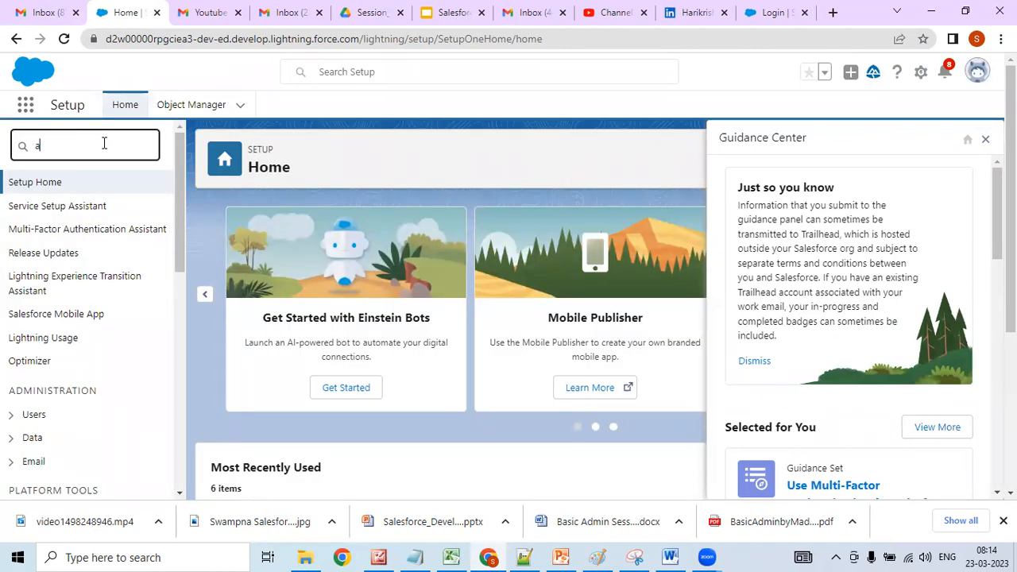
type("p")
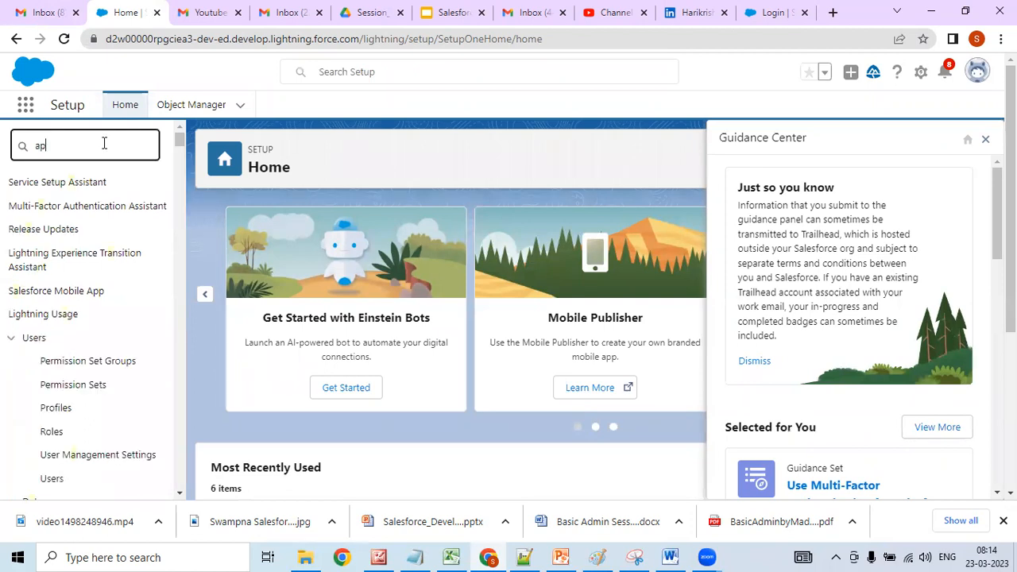
type("p mana")
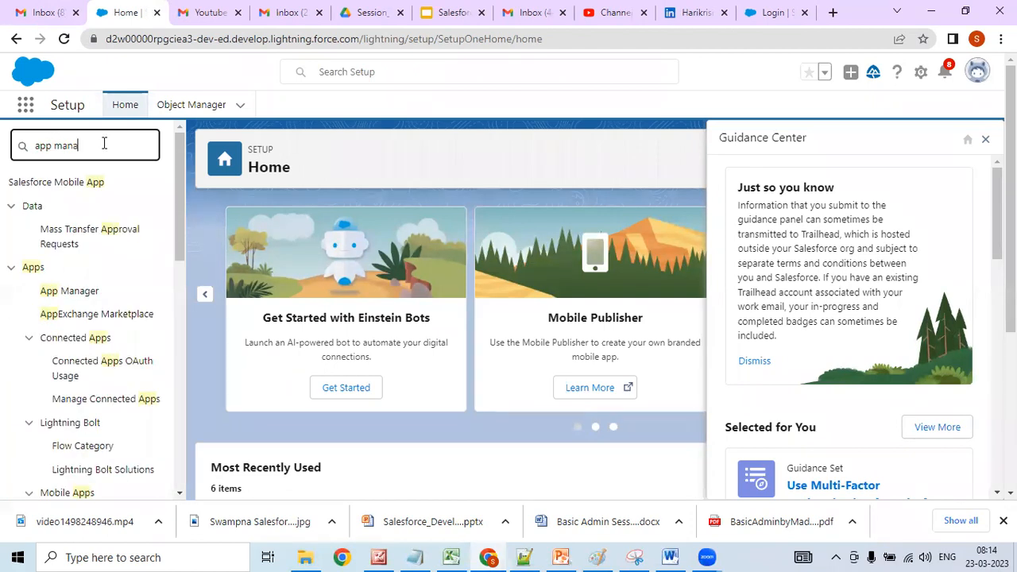
type("ger")
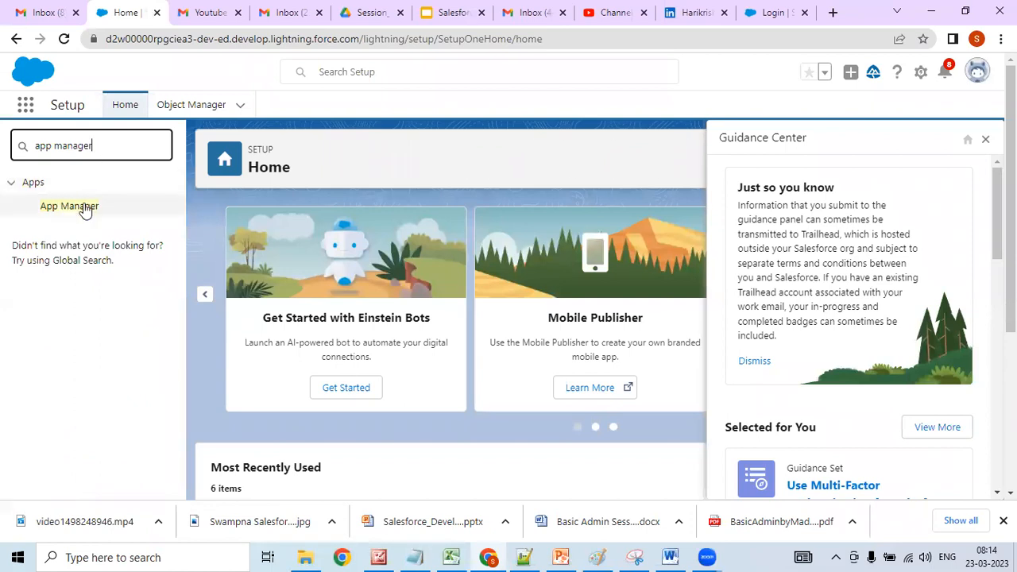
left_click(83, 208)
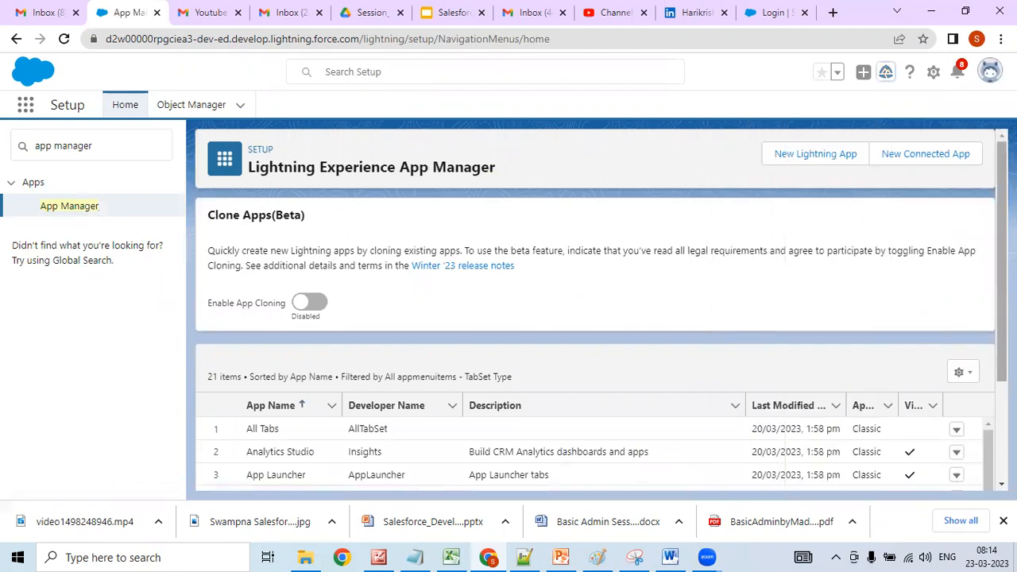
scroll(601, 308, "down", 1)
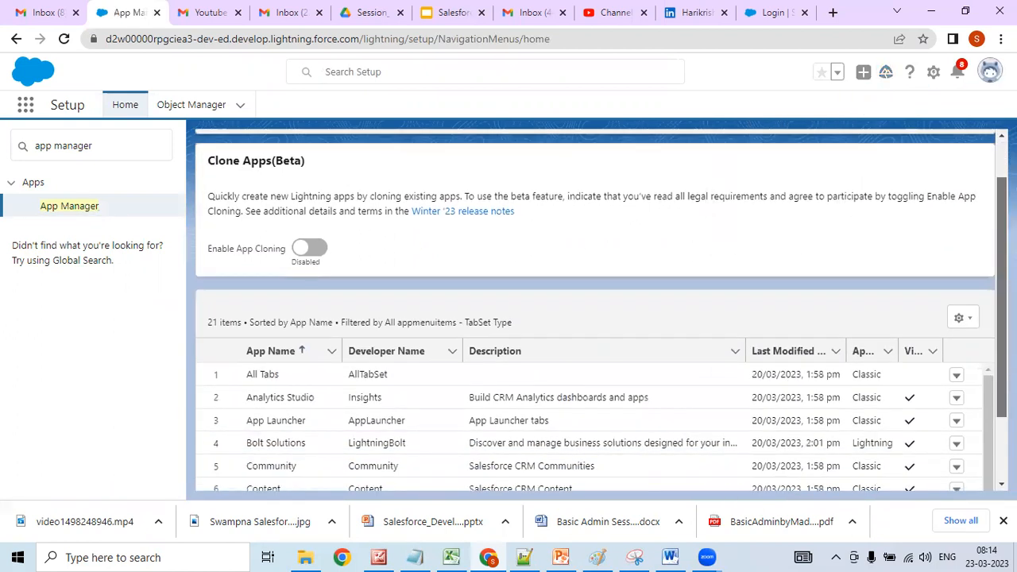
left_click(969, 321)
left_click(969, 320)
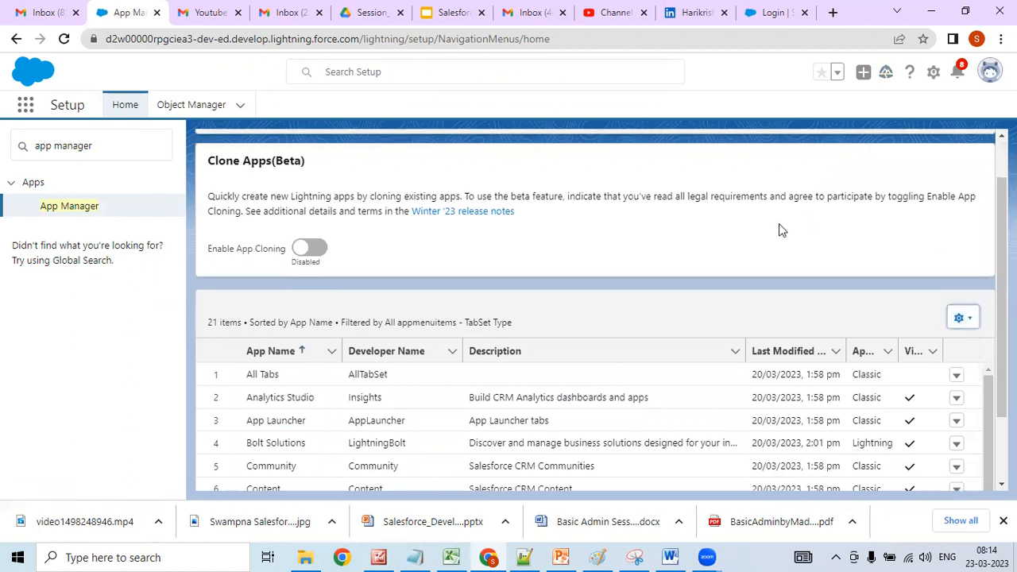
left_click(92, 211)
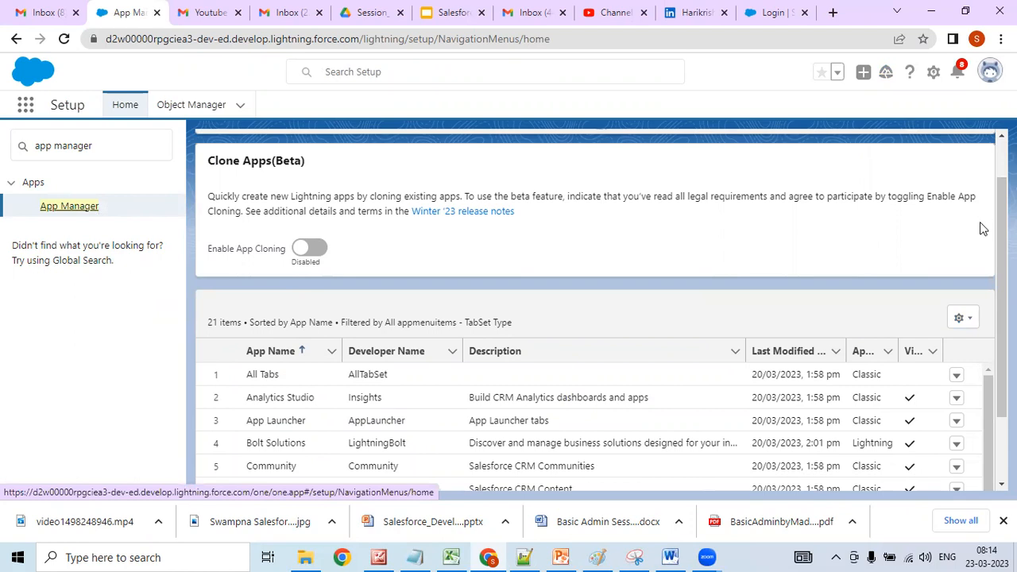
- Start a new Lightning app and name it "Axis Online Banking", letting the developer name fill in as Axis_Online_Banking
left_click_drag(1001, 271, 1002, 235)
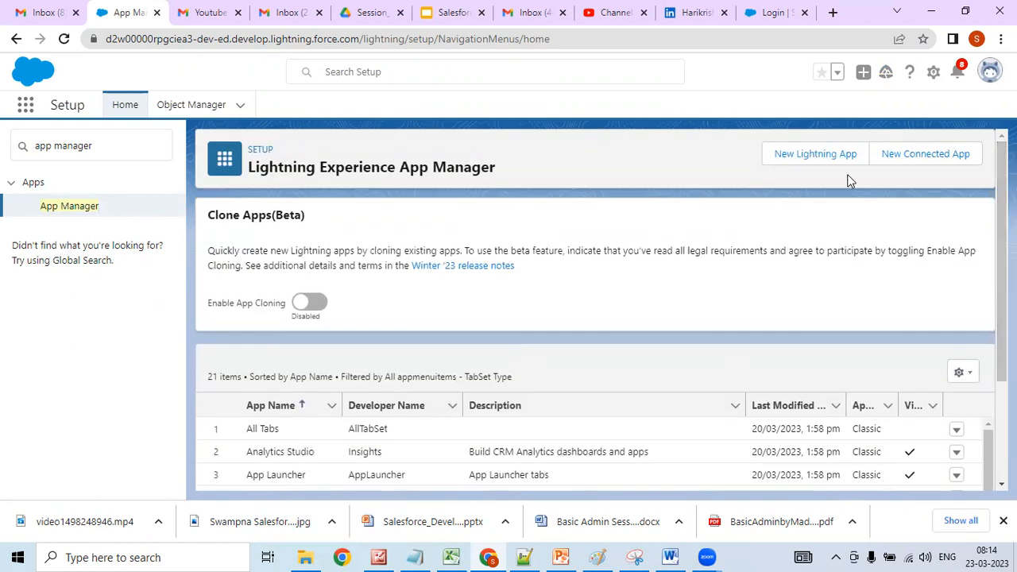
left_click(819, 157)
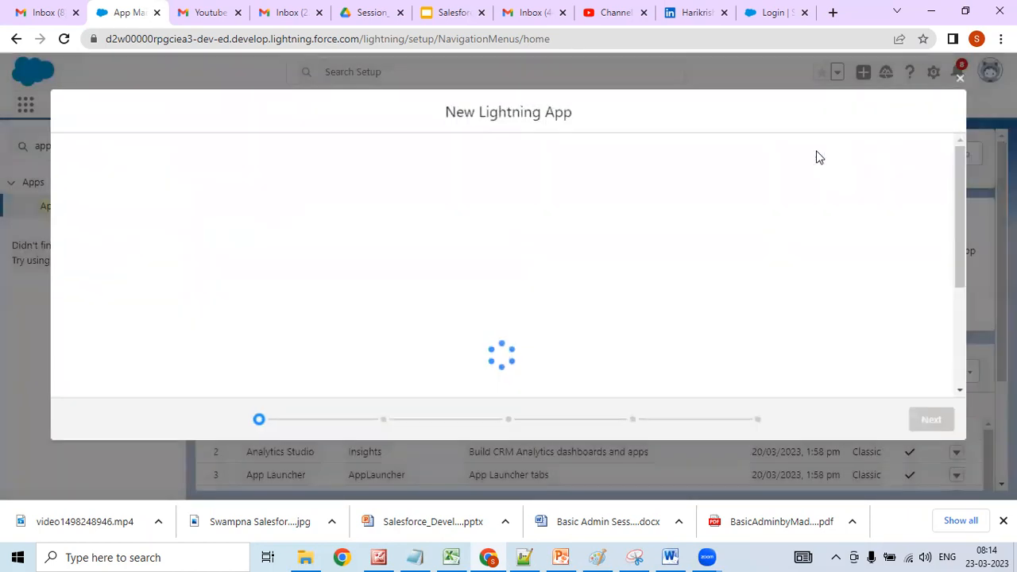
left_click(383, 299)
type("Axis Bank")
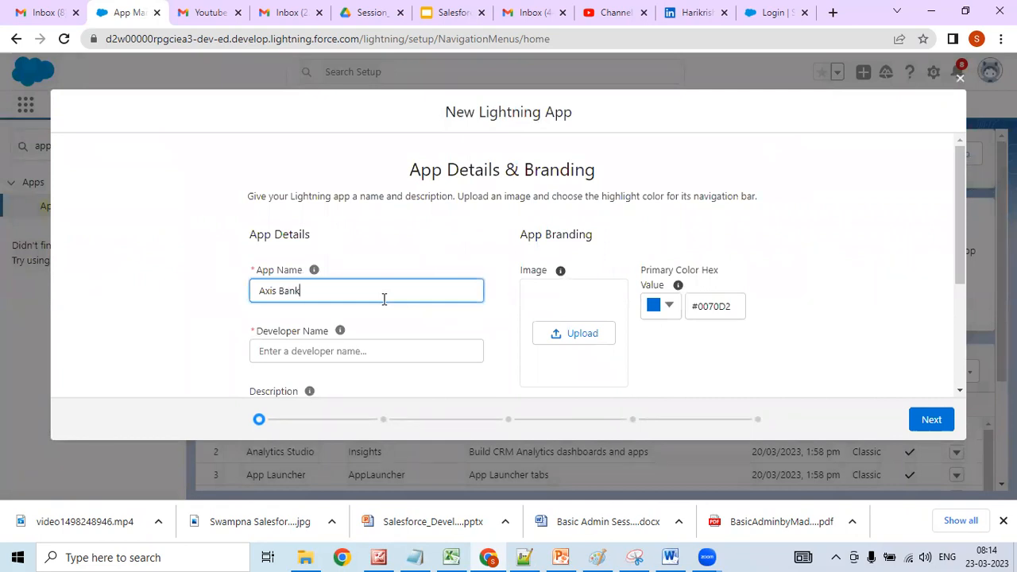
key("BackSpace")
key("BackSpace")
type("Online Banking")
key("Tab")
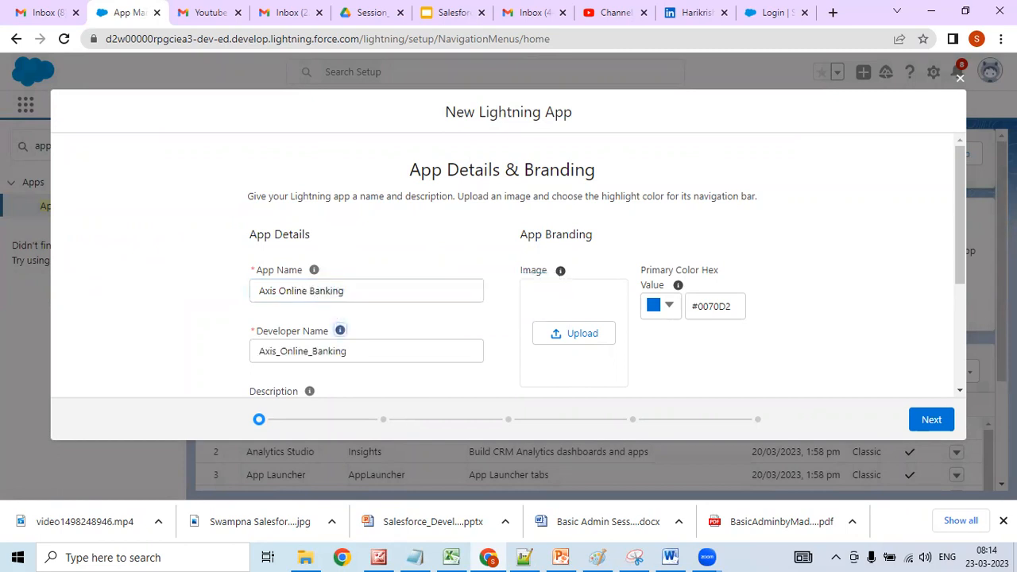
- Enter the app description "Axis Online Banking for Customers/Account holders"
left_click_drag(957, 200, 955, 259)
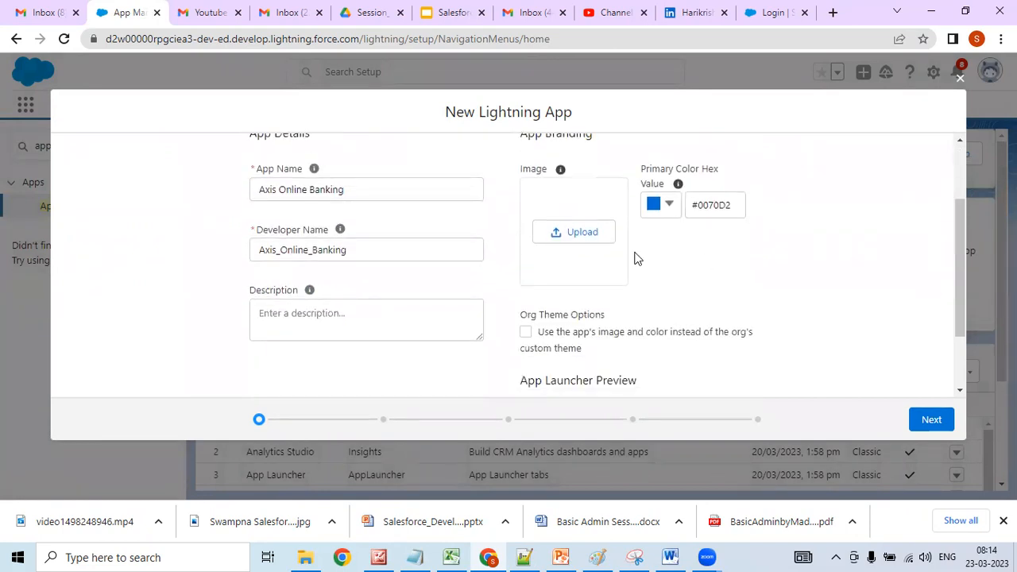
left_click(420, 317)
type("Axis")
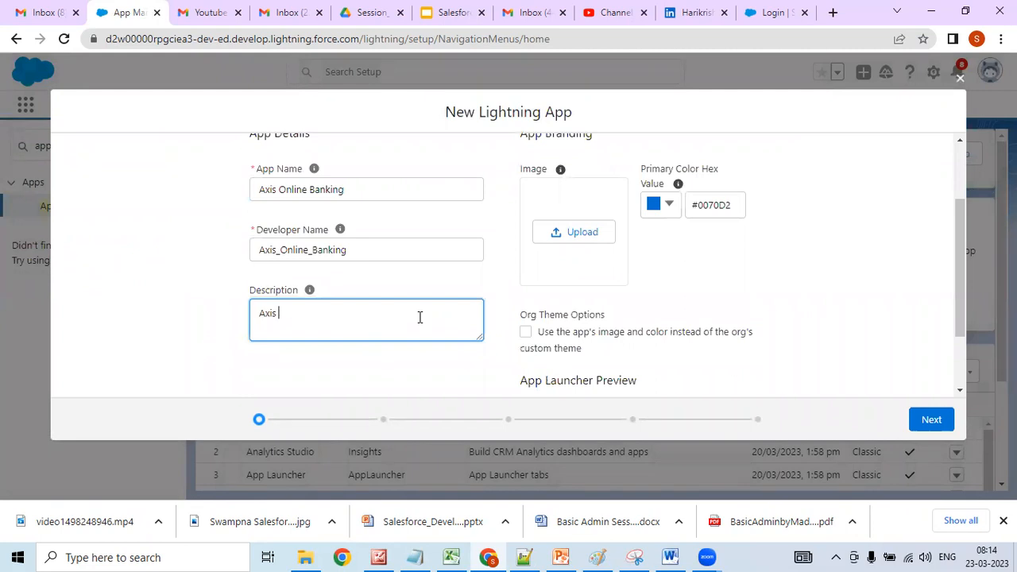
type("Online Banking for Customers/A")
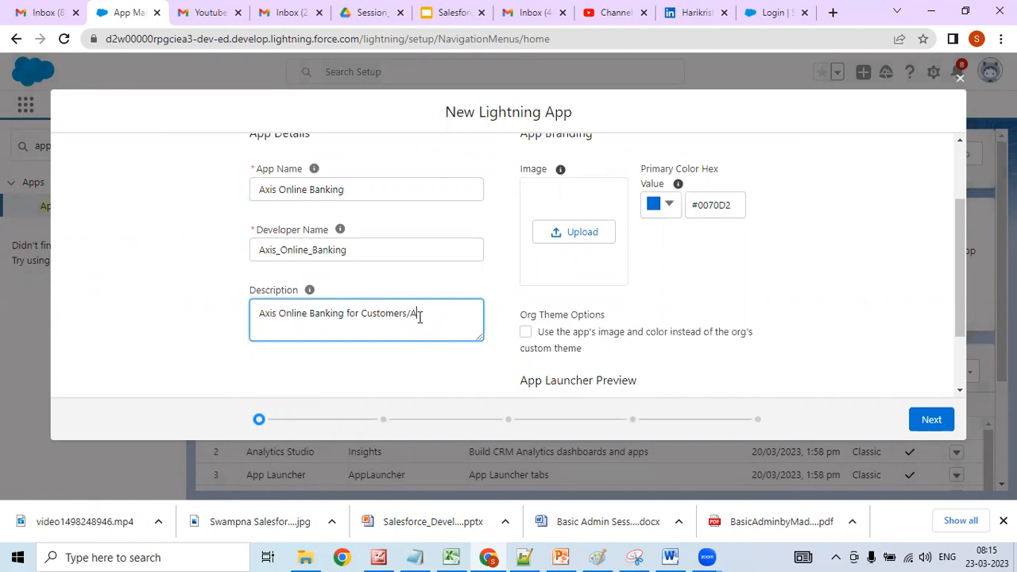
type("ccount ho")
type("olders")
- Load Google in the tab holding the Salesforce login page and show image results for "axis bank"
left_click(769, 12)
left_click(437, 46)
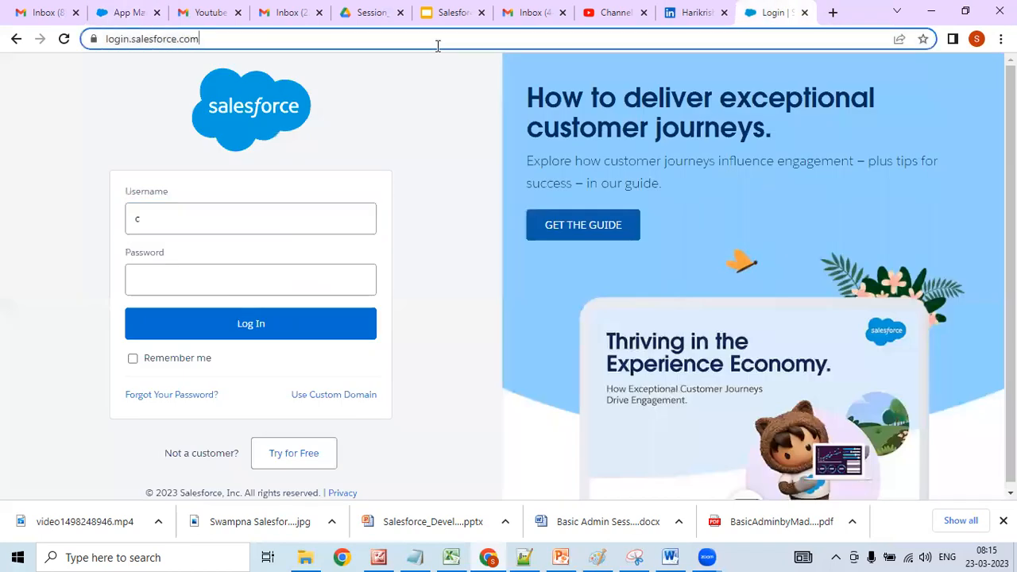
type("goog")
key("Return")
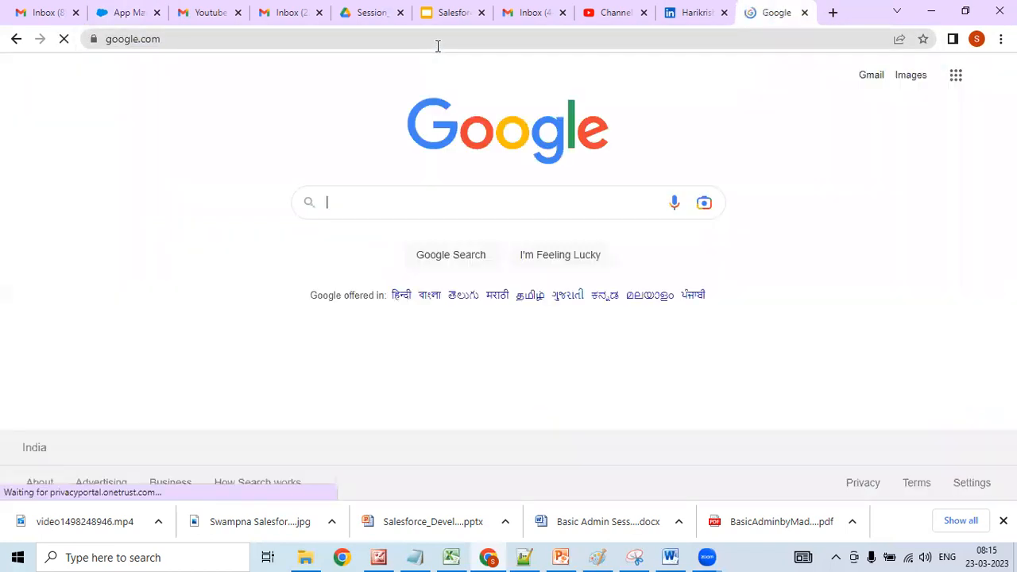
type("axis bank")
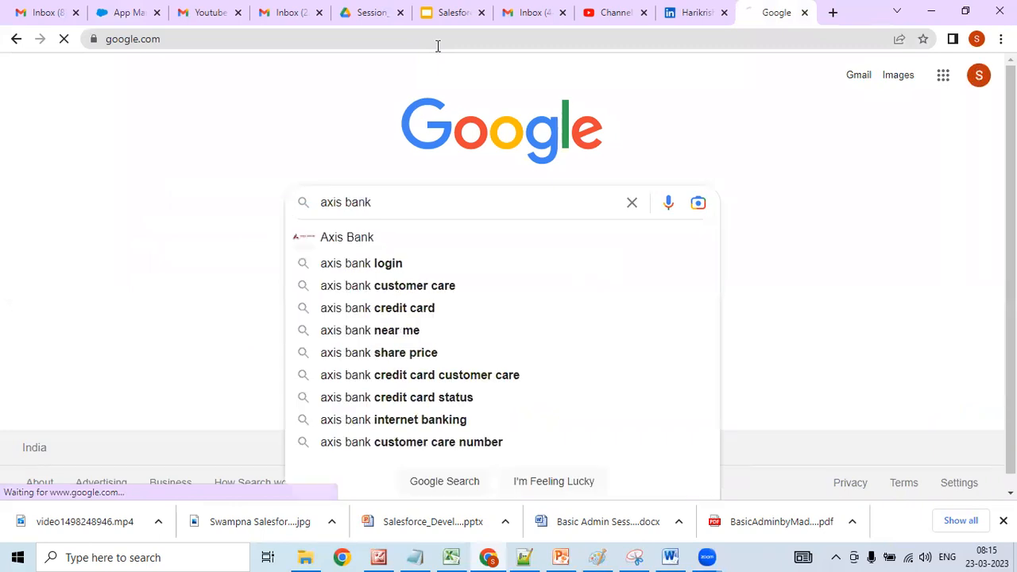
key("Return")
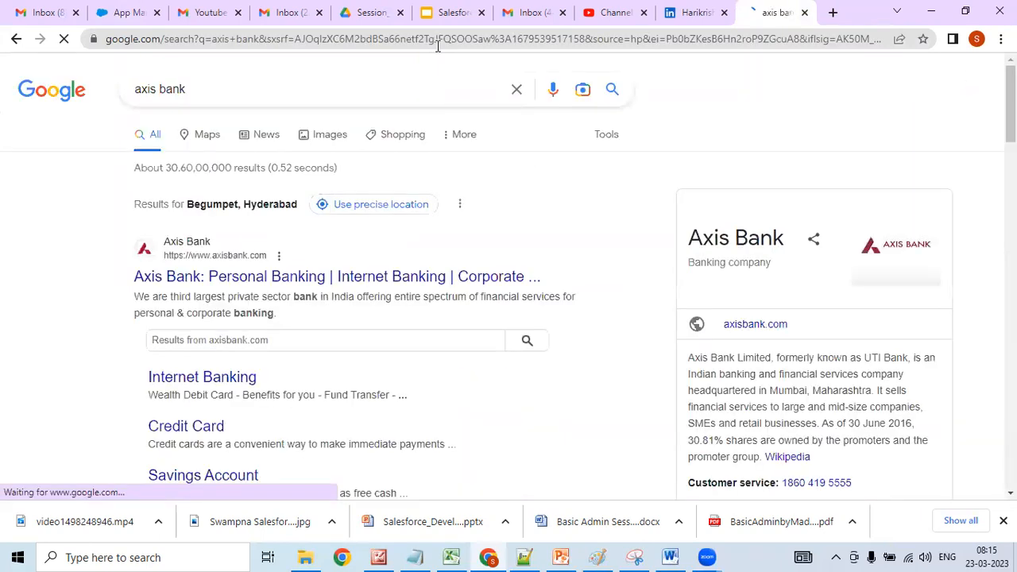
left_click(339, 137)
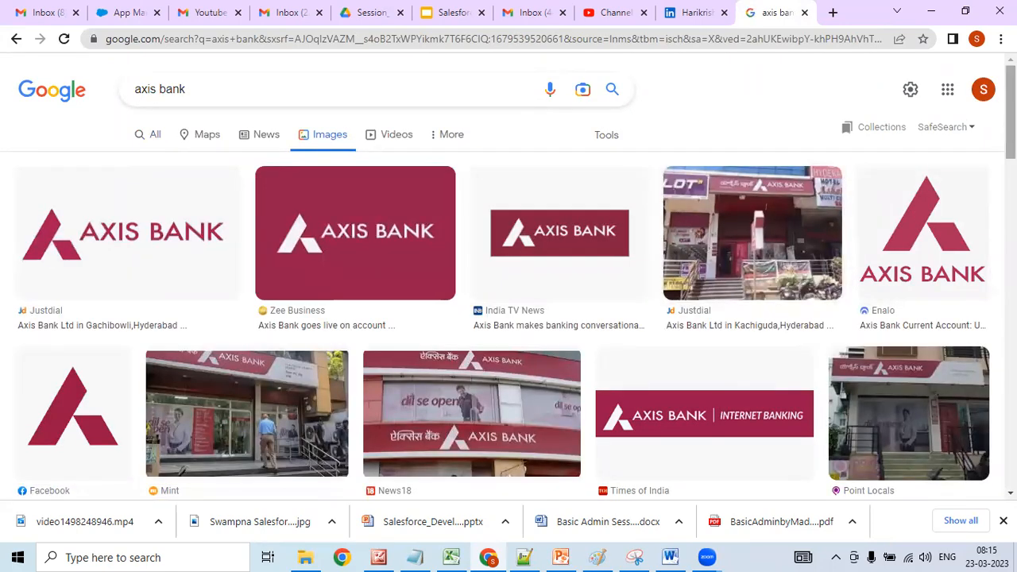
- Open the Times of India "Axis Bank Internet Banking" logo in the image results and start saving it to disk
scroll(935, 196, "down", 2)
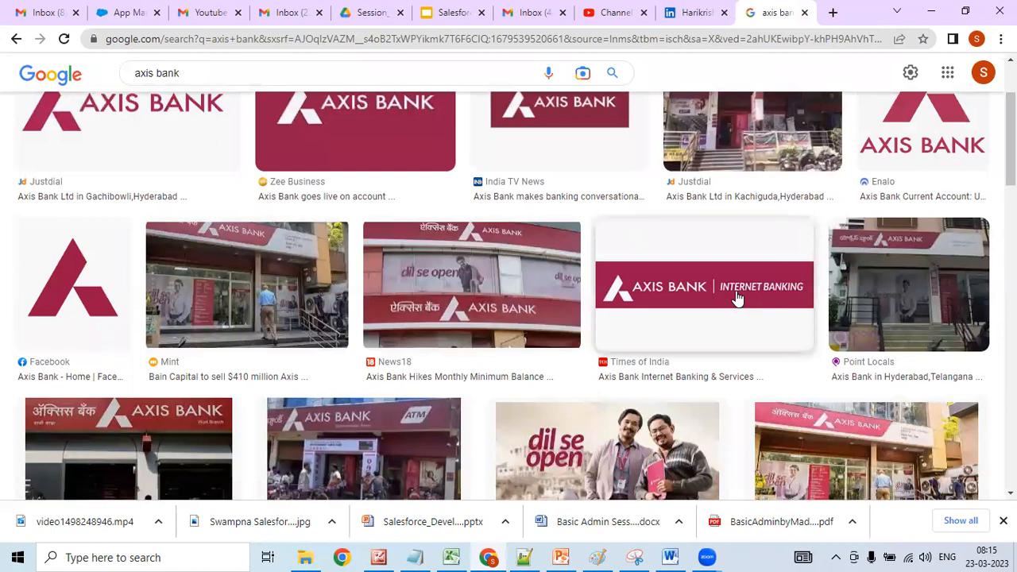
left_click(738, 297)
right_click(744, 271)
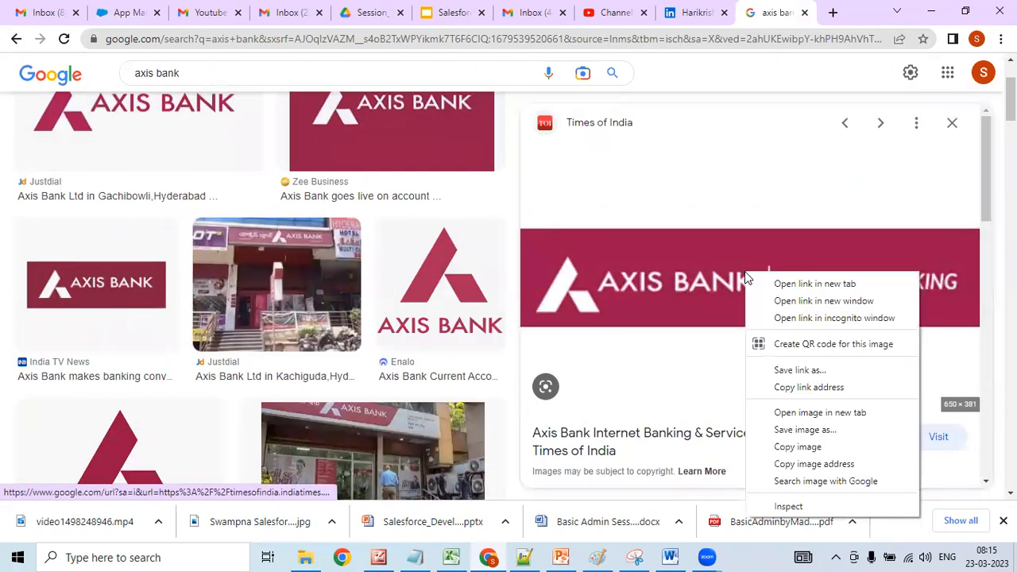
left_click(793, 434)
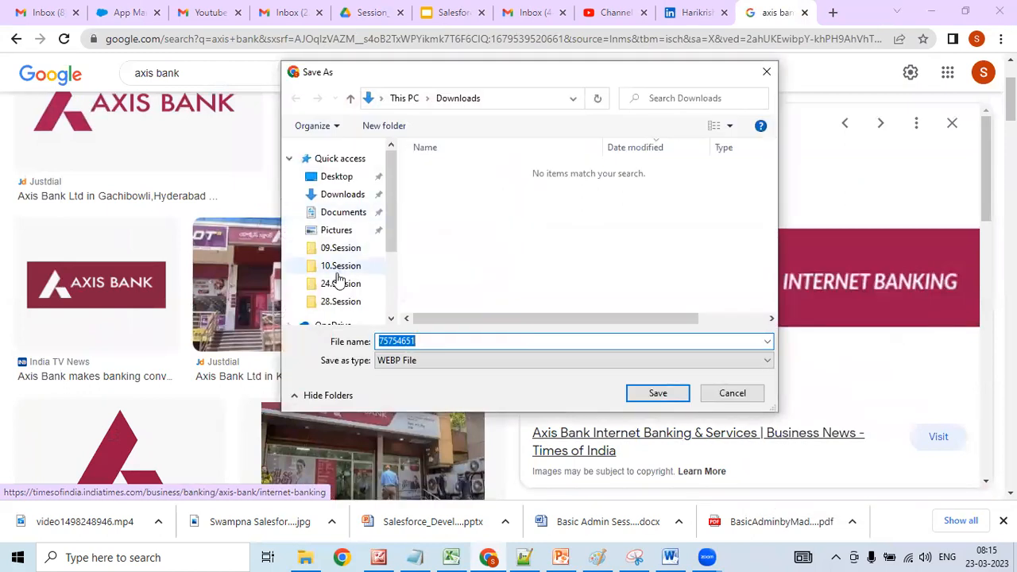
- Create a folder named "11.Session" inside the BasicAdmin folder and open it as the save location
left_click(345, 250)
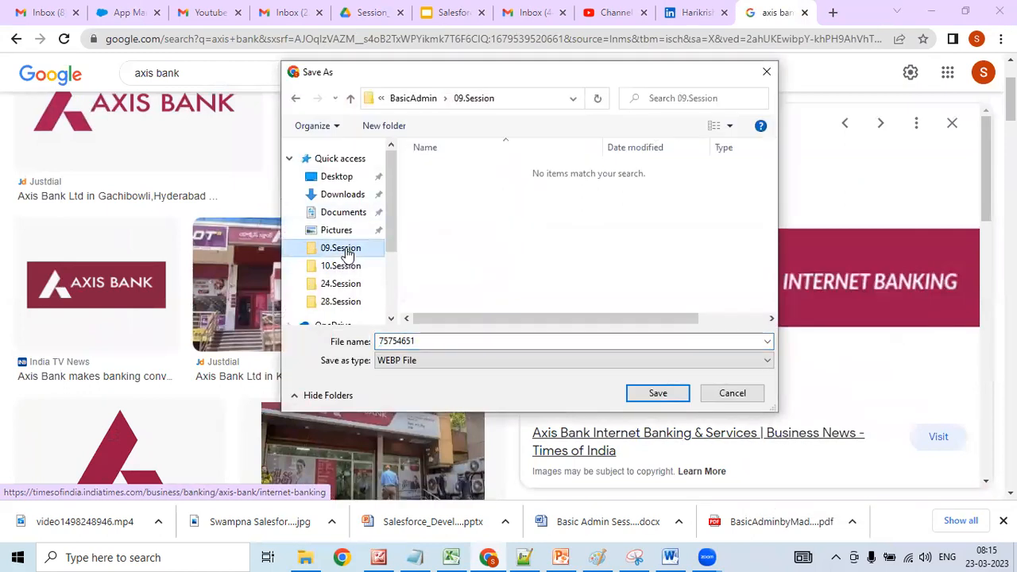
left_click(341, 267)
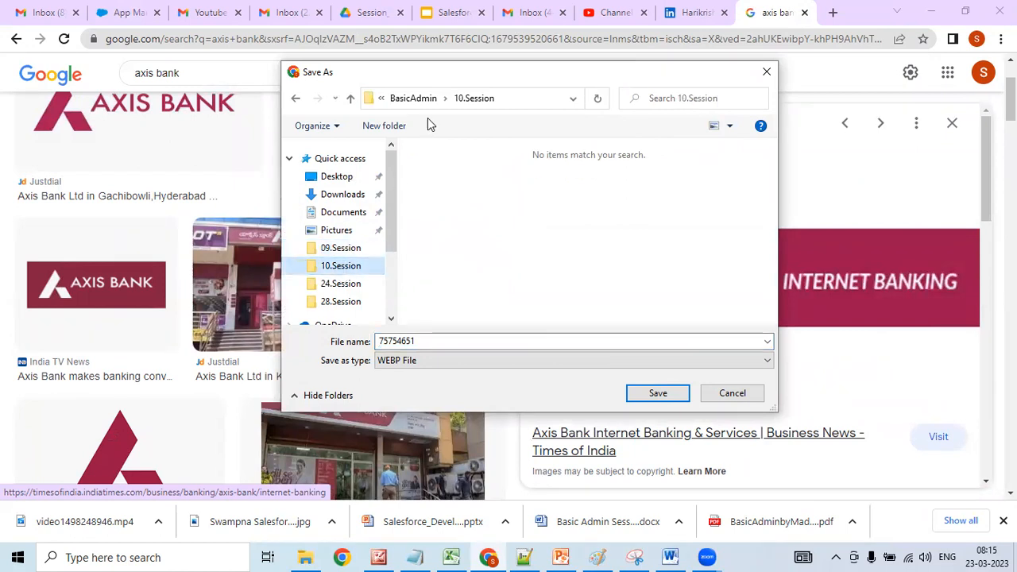
left_click(422, 98)
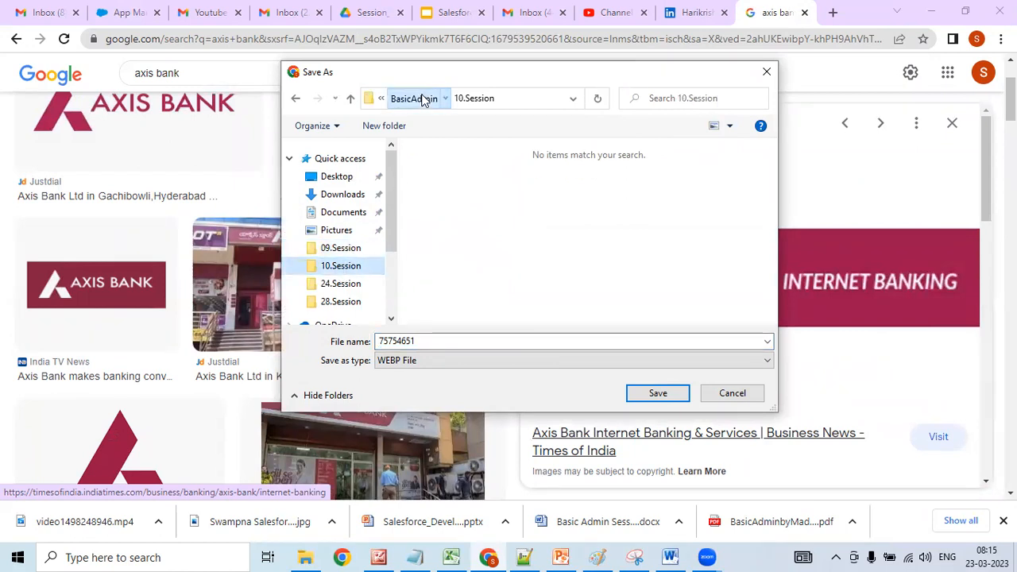
left_click(399, 132)
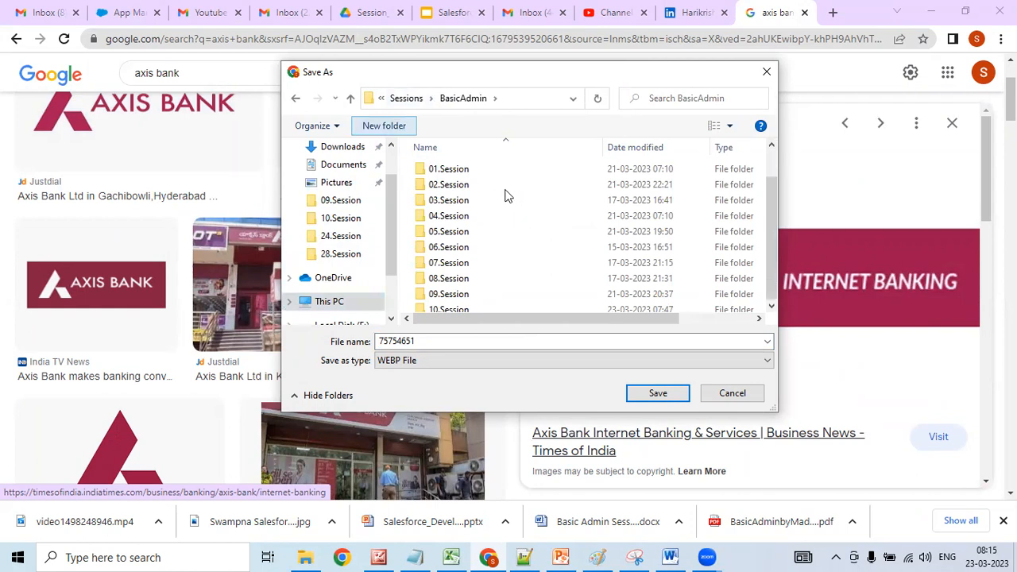
type("11.")
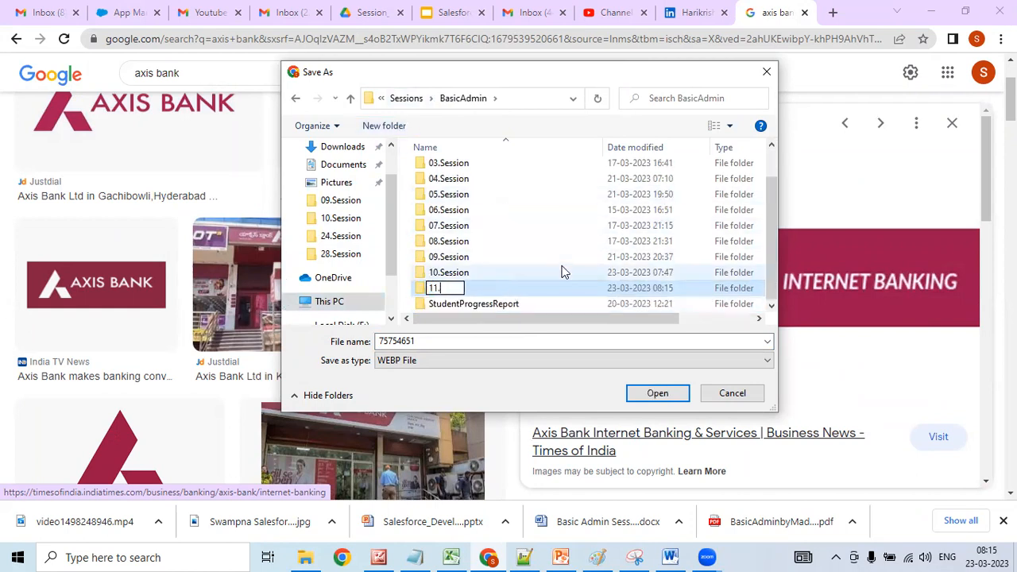
type("Session")
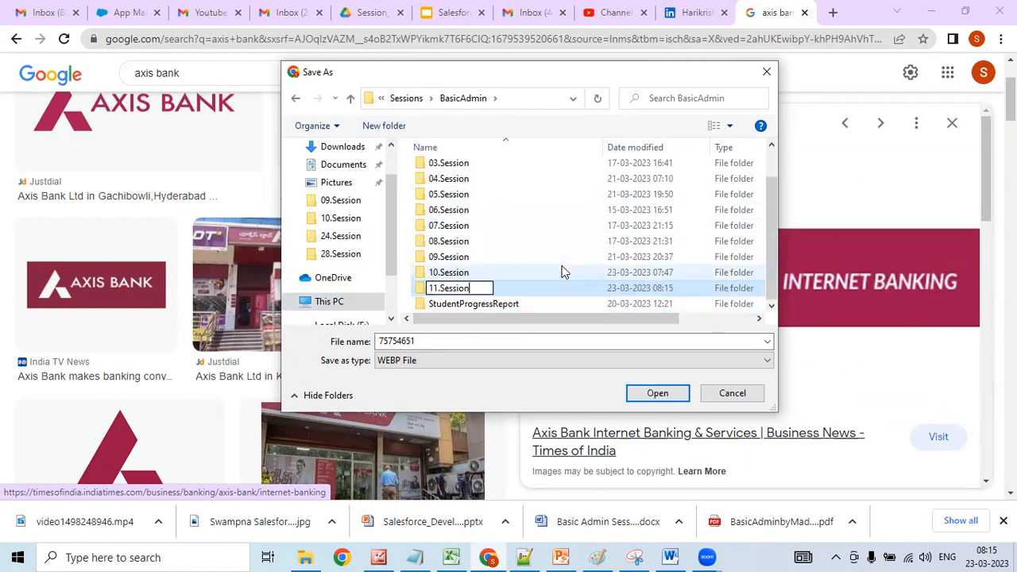
left_click(557, 288)
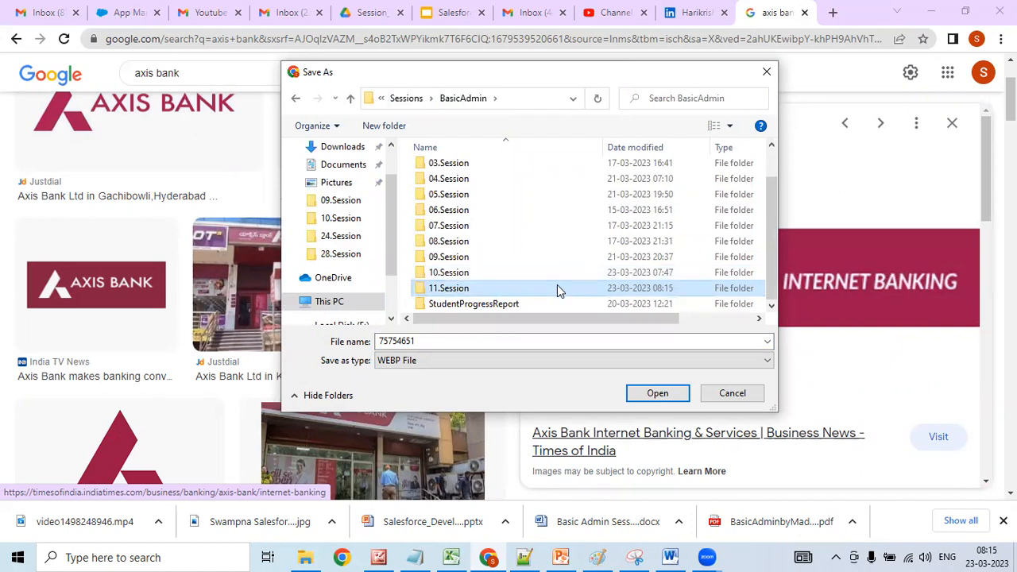
double_click(557, 288)
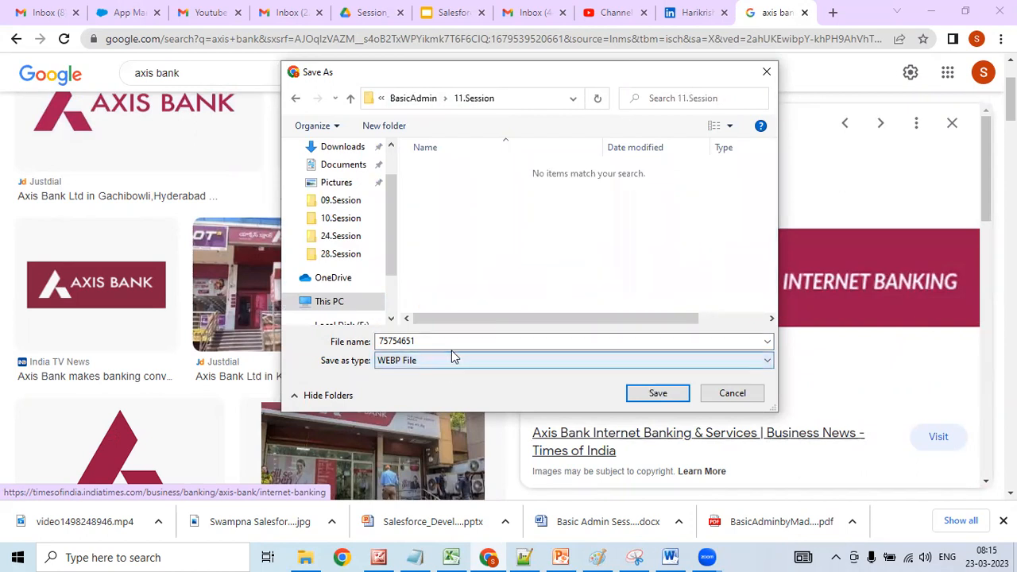
- Try to save the logo as "AxisLogo" with the file type All Files, and close the save dialog
type("A")
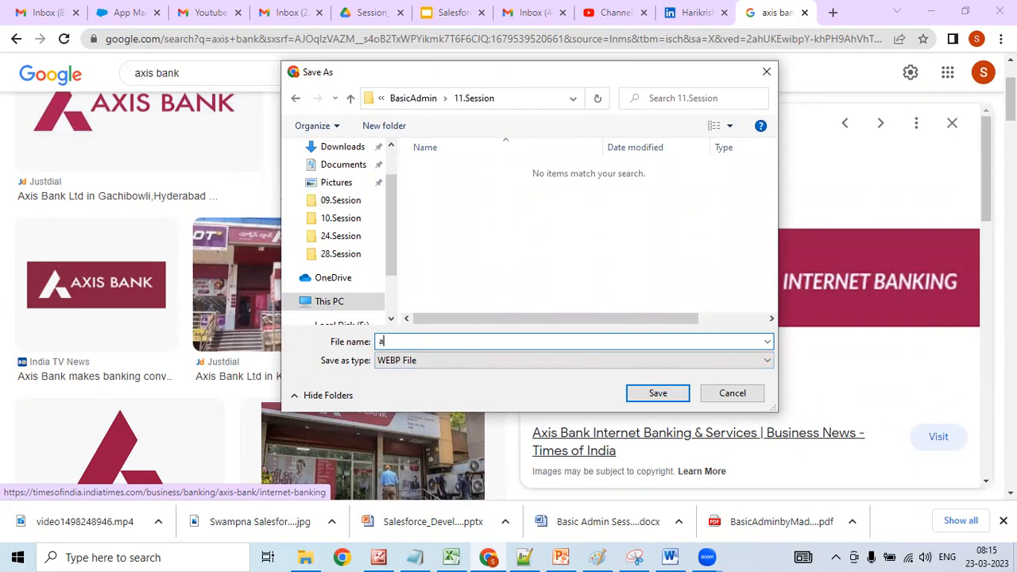
type("xisLogo")
left_click(581, 356)
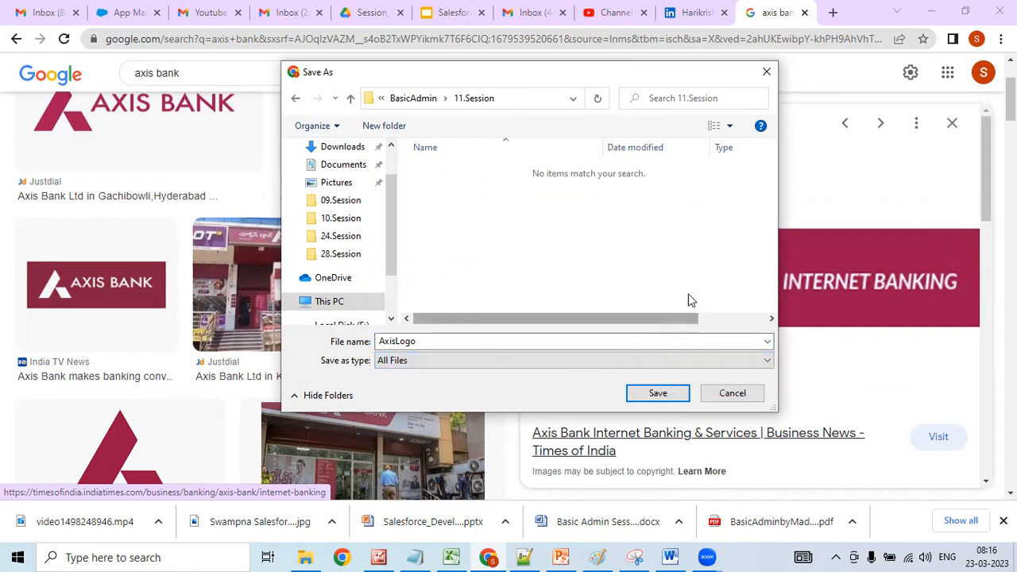
left_click(767, 72)
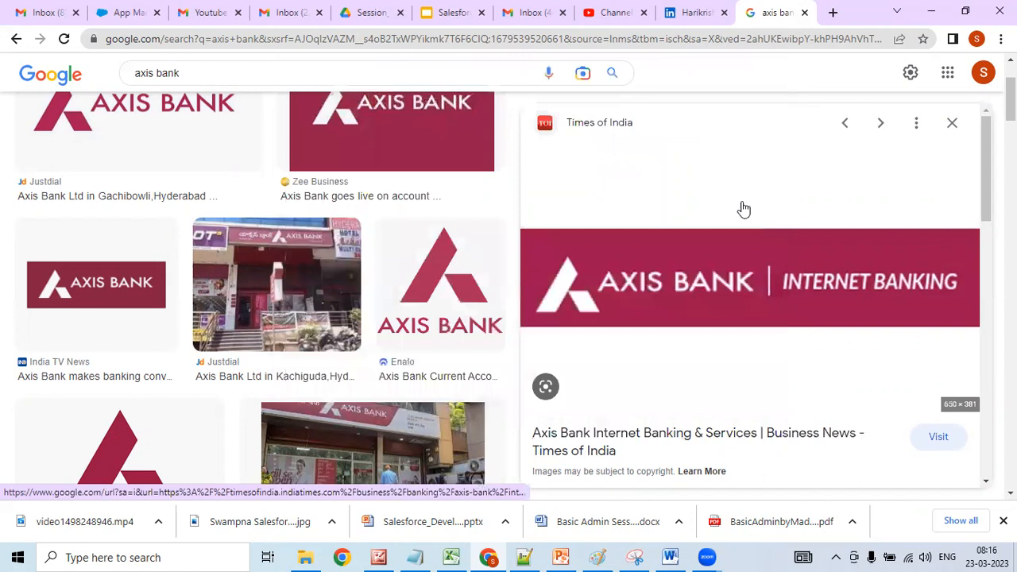
left_click_drag(989, 193, 810, 175)
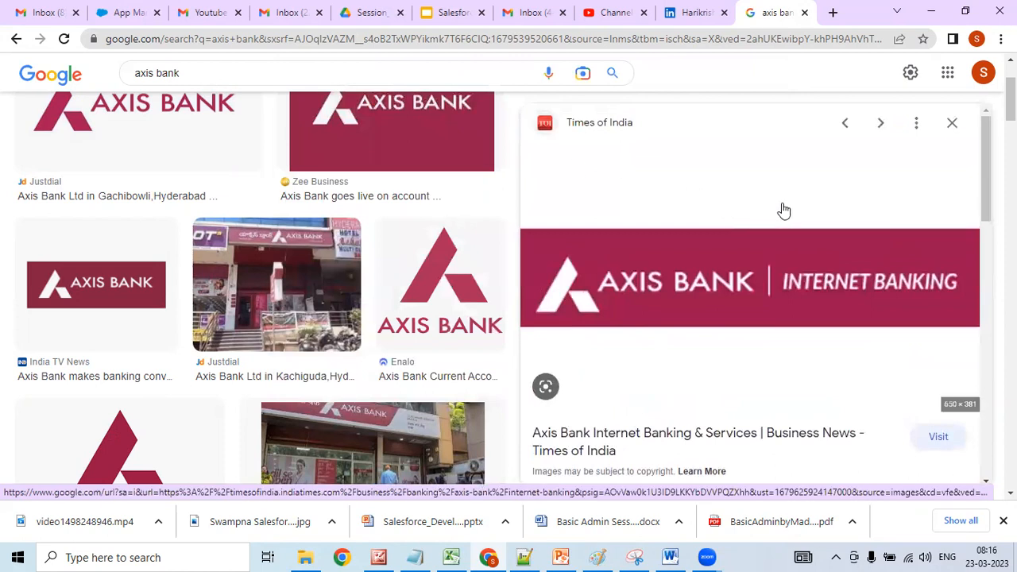
- Close the enlarged logo preview and capture the Times of India "Axis Bank Internet Banking" logo with Snipping Tool
left_click_drag(1010, 99, 1010, 208)
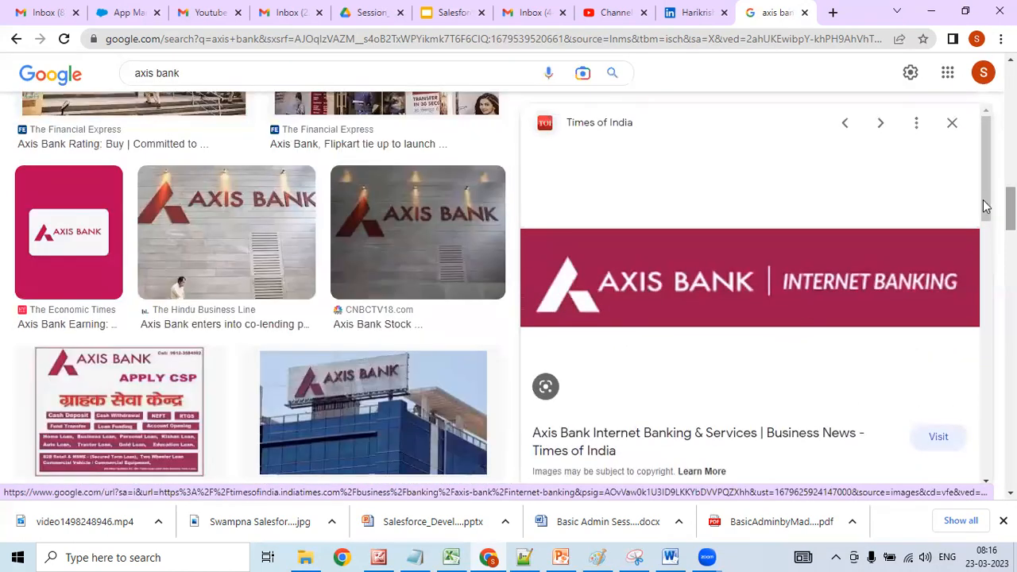
left_click(952, 125)
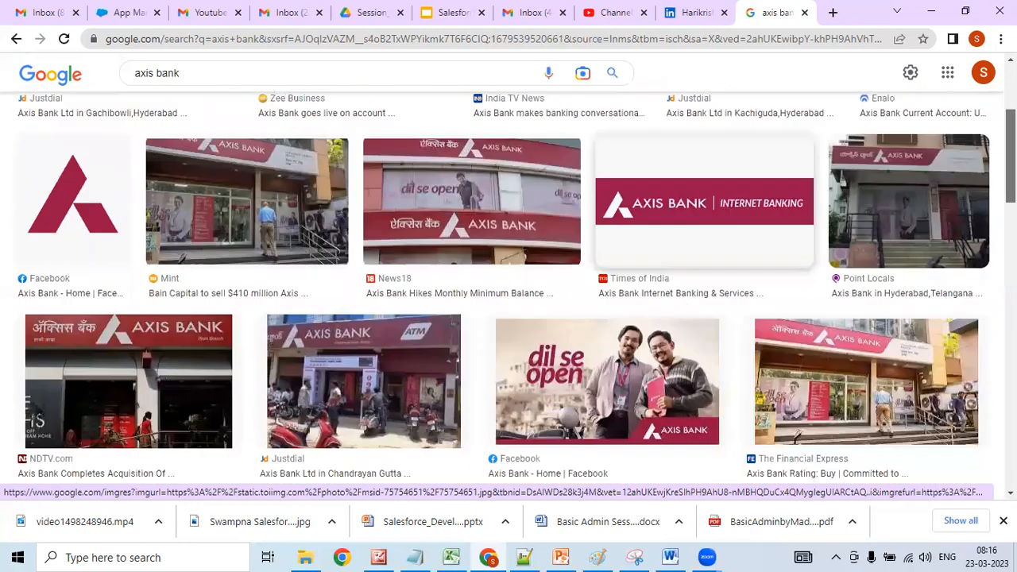
left_click_drag(1010, 155, 1011, 119)
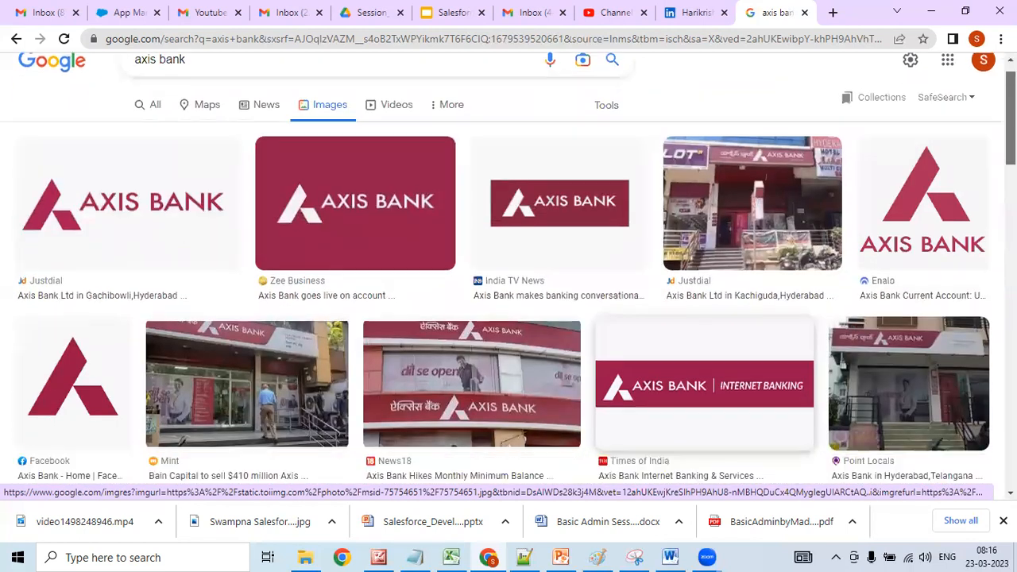
scroll(786, 422, "down", 1)
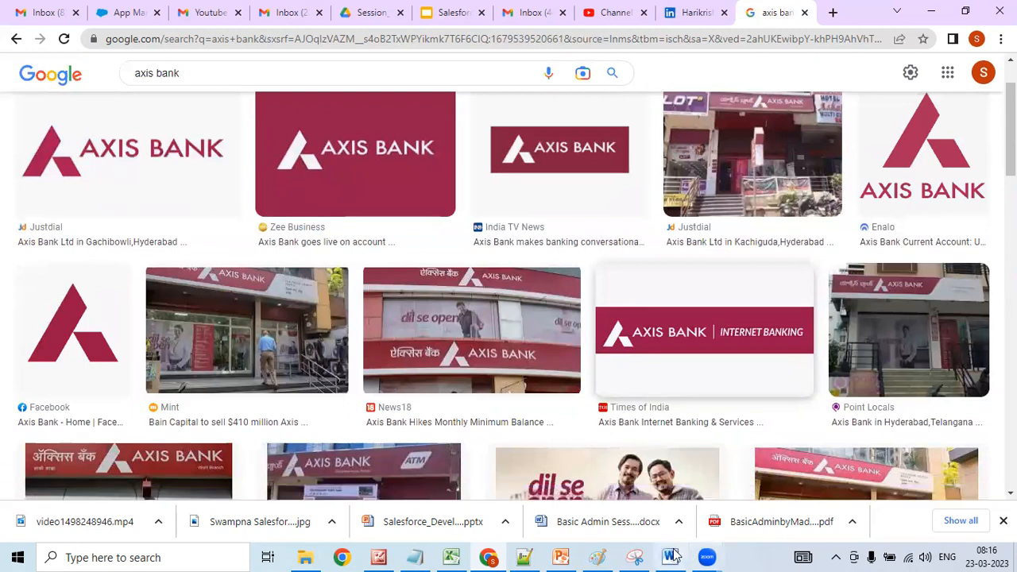
left_click(634, 557)
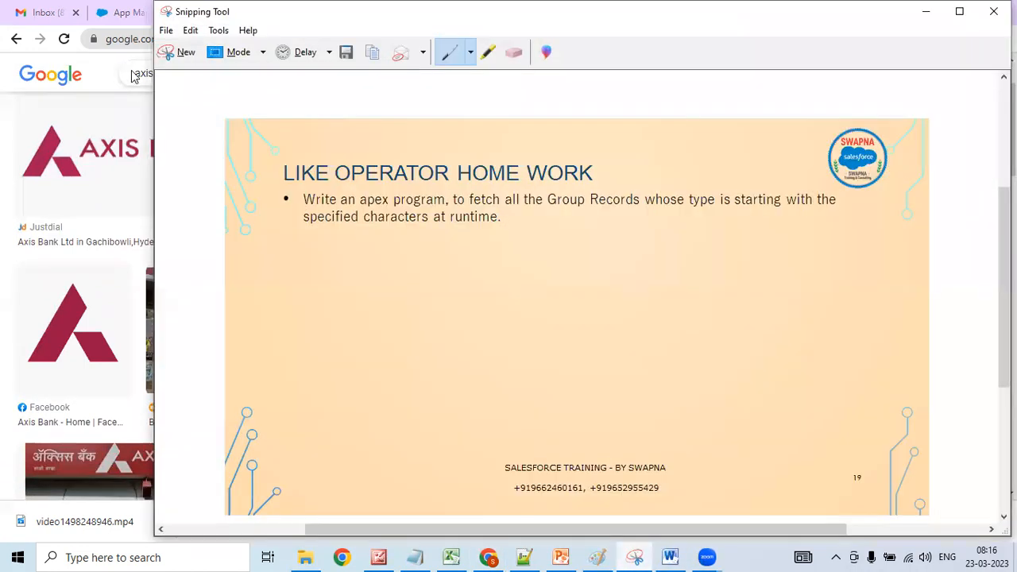
left_click(184, 54)
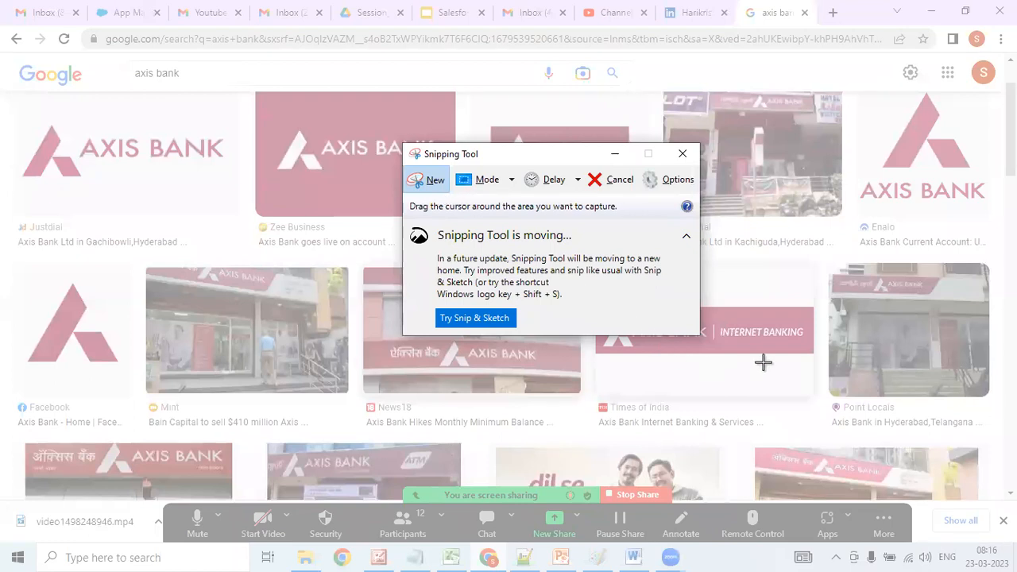
mouse_move(812, 355)
left_mouse_down()
mouse_move(650, 298)
mouse_move(593, 305)
left_mouse_up()
- Start saving the snip and open the Sessions > BasicAdmin > 11.Session folder on New Volume (F:) as the save location
left_click(536, 197)
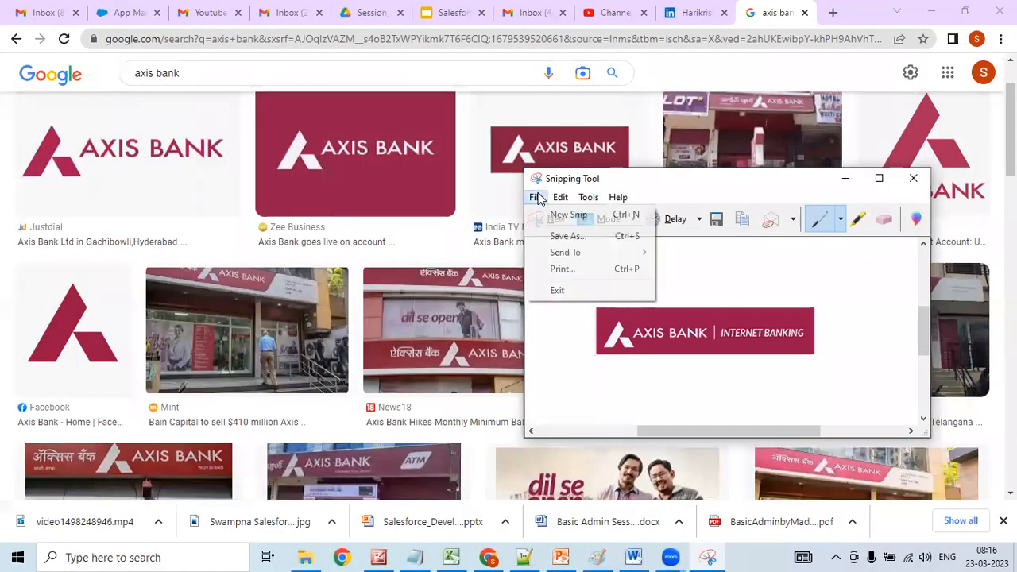
left_click(559, 235)
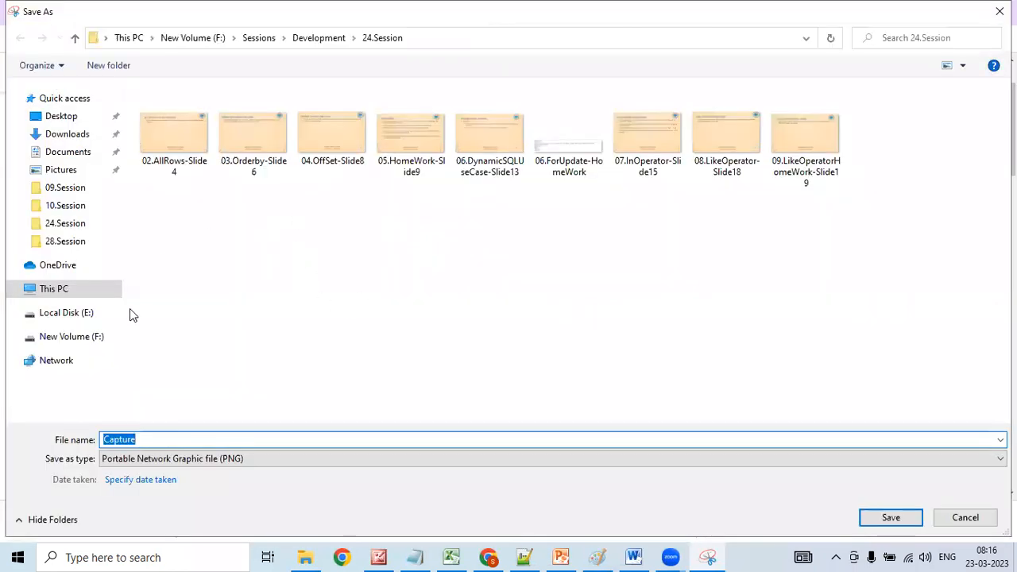
left_click(93, 341)
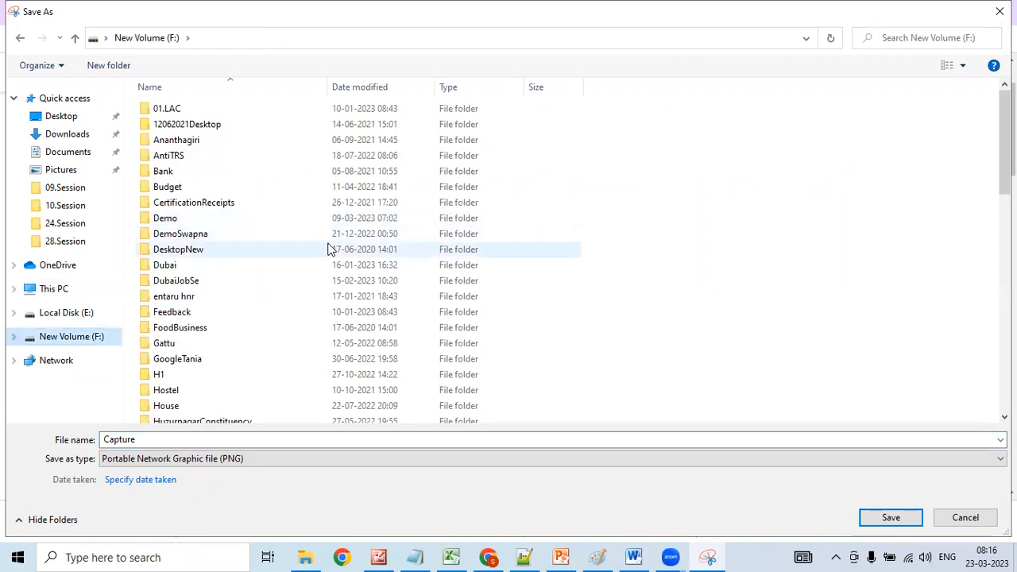
scroll(966, 297, "down", 9)
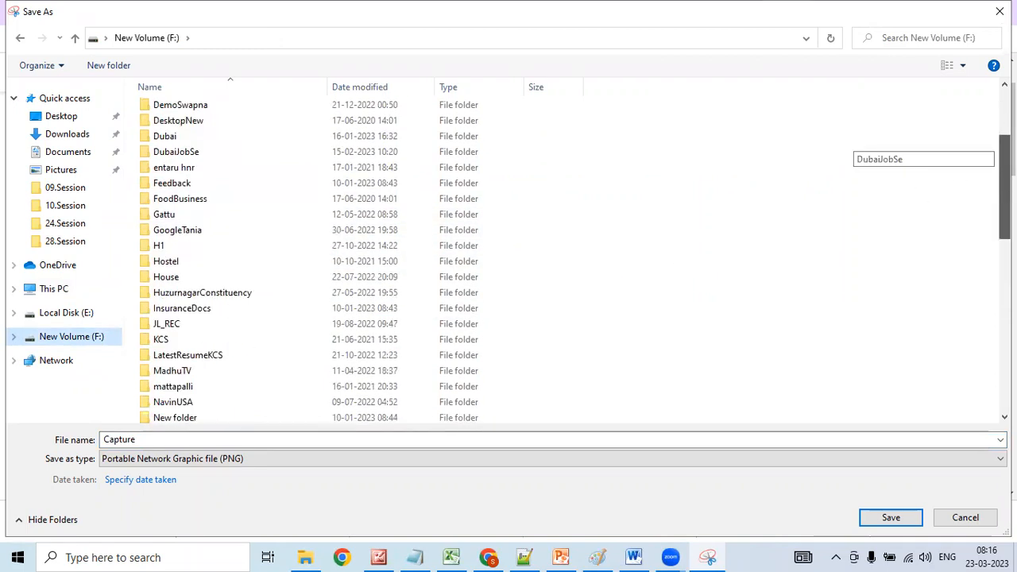
double_click(375, 334)
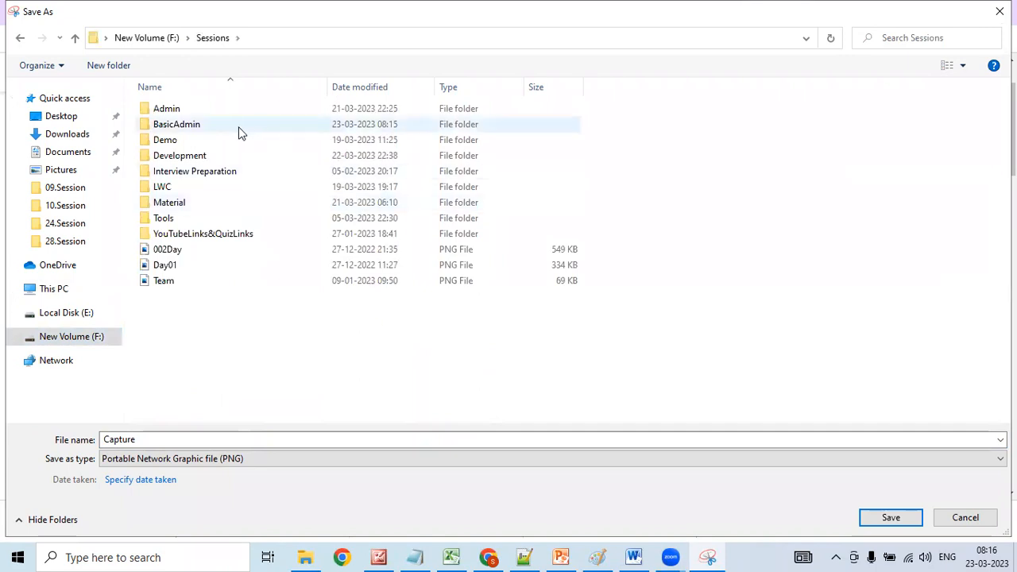
double_click(227, 124)
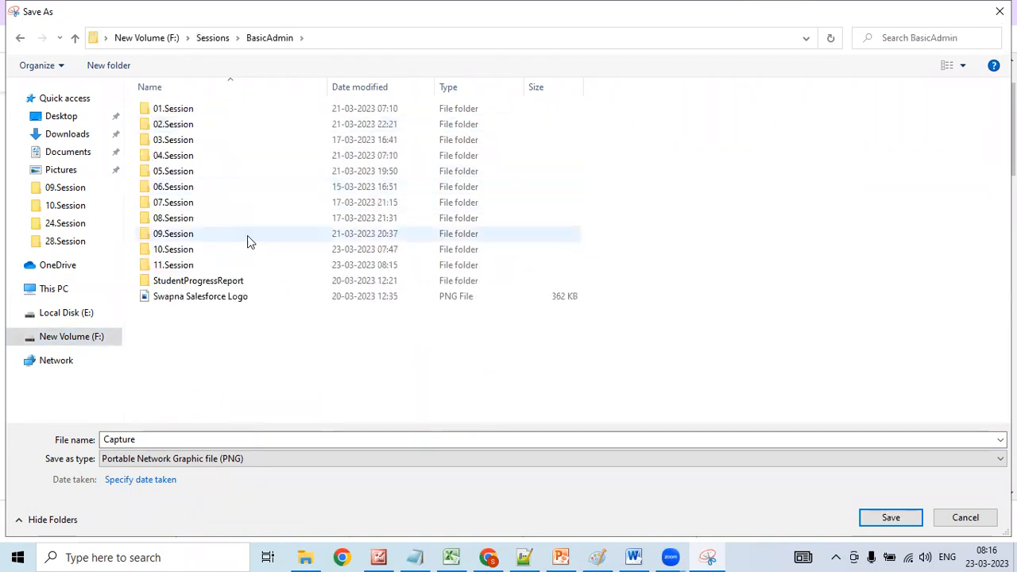
left_click(215, 266)
double_click(215, 266)
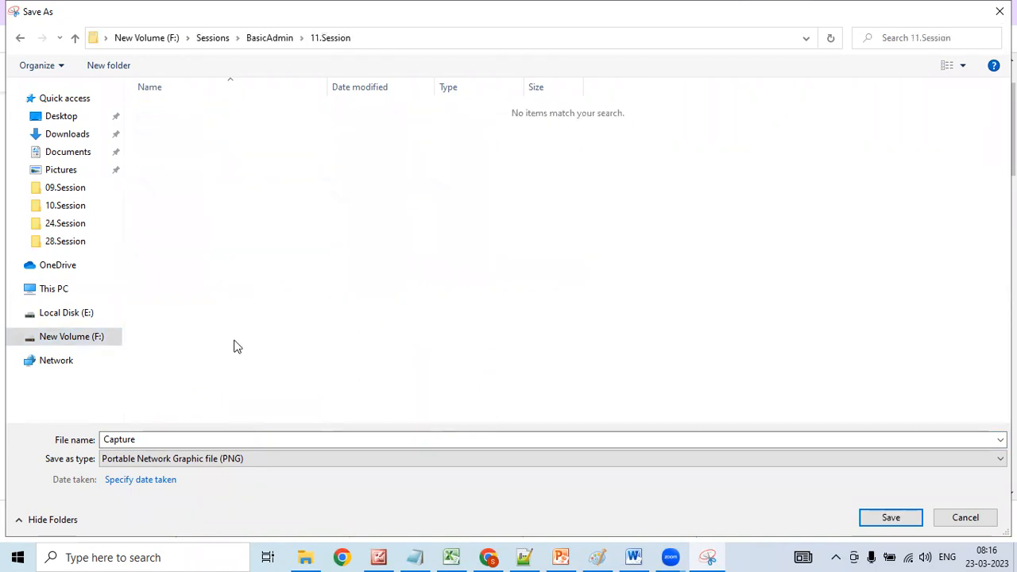
- Save the snip as a PNG file named "01.AxisLogo"
double_click(212, 437)
type("01.Axis")
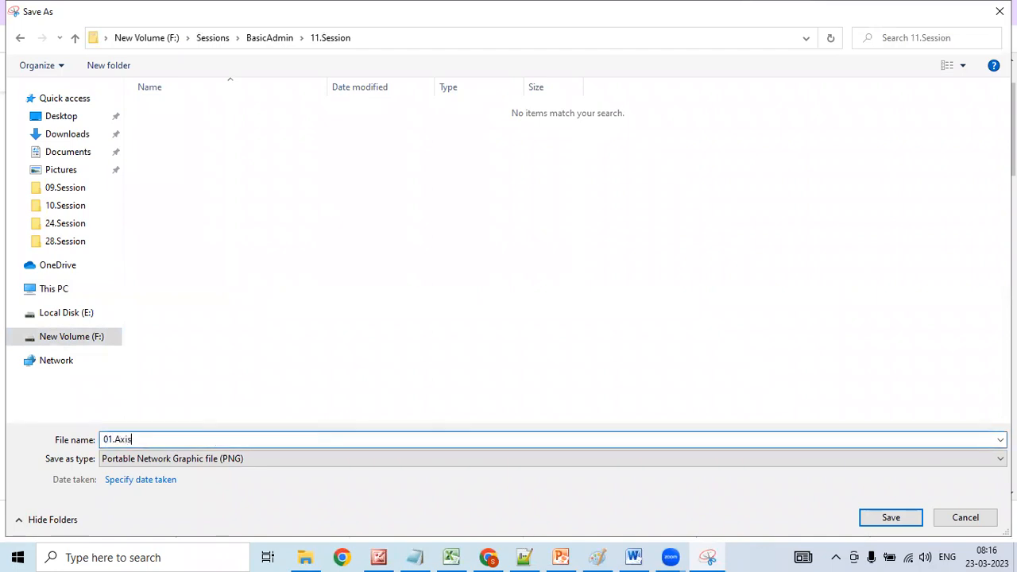
type("Logo")
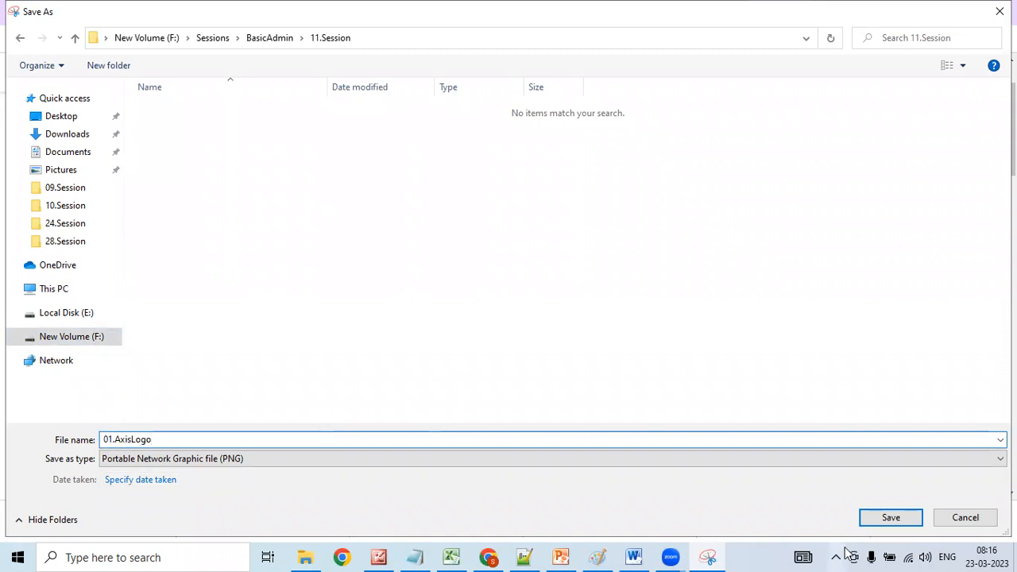
left_click(882, 520)
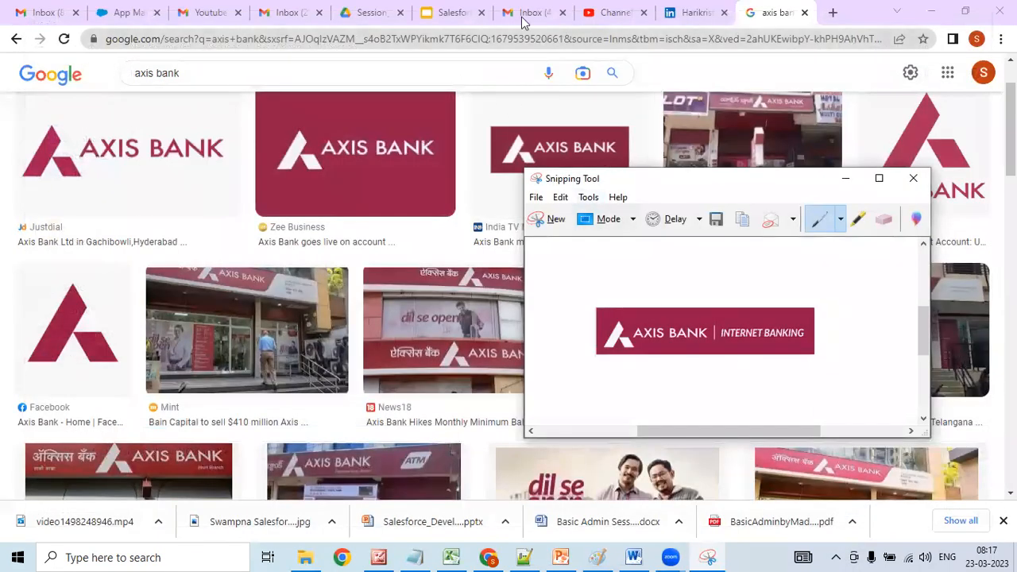
- Return to the New Lightning App form, start uploading its branding image, and browse to the Sessions folder on New Volume (F:)
left_click(117, 12)
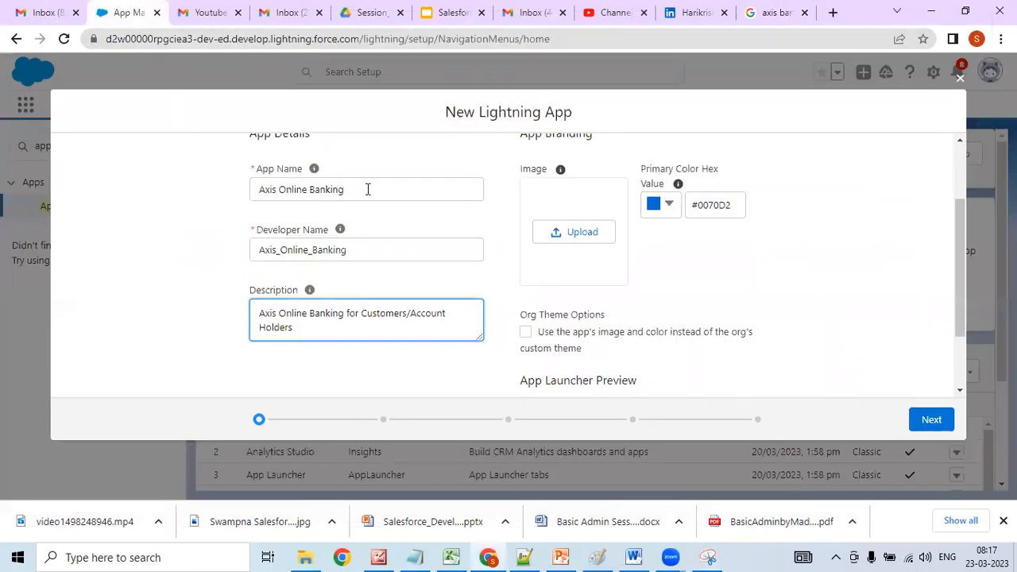
left_click(566, 235)
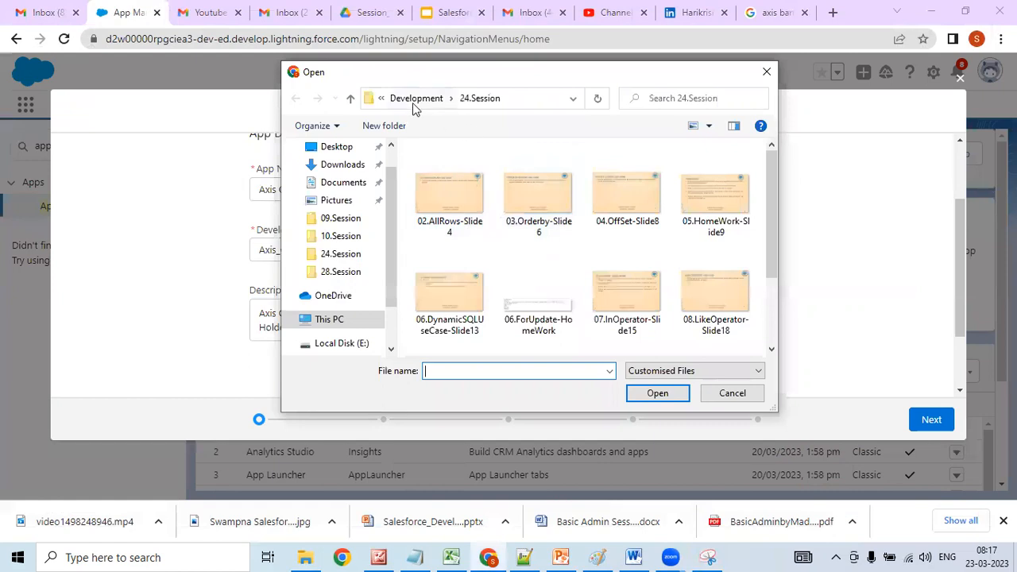
left_click(410, 102)
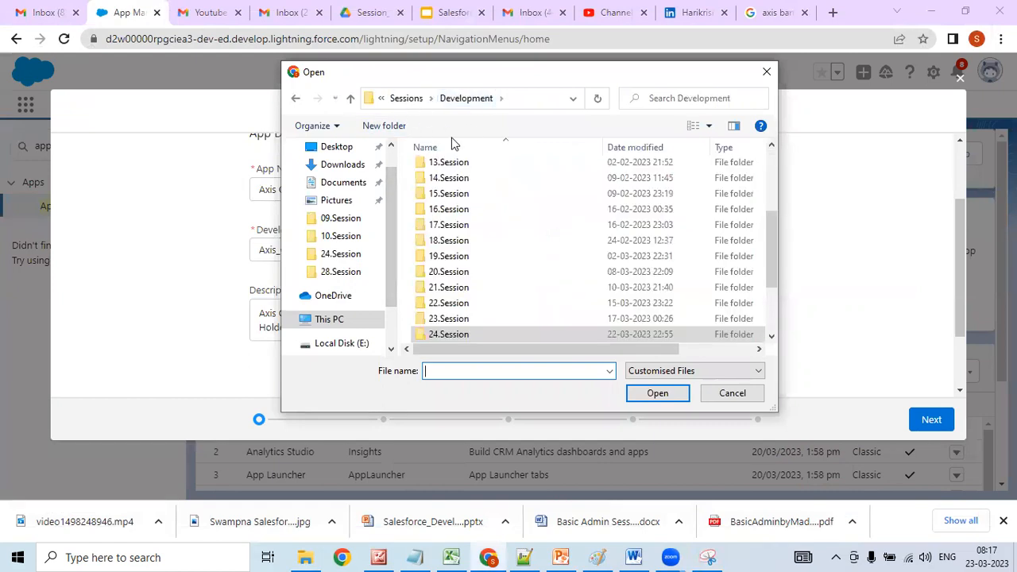
left_click(414, 102)
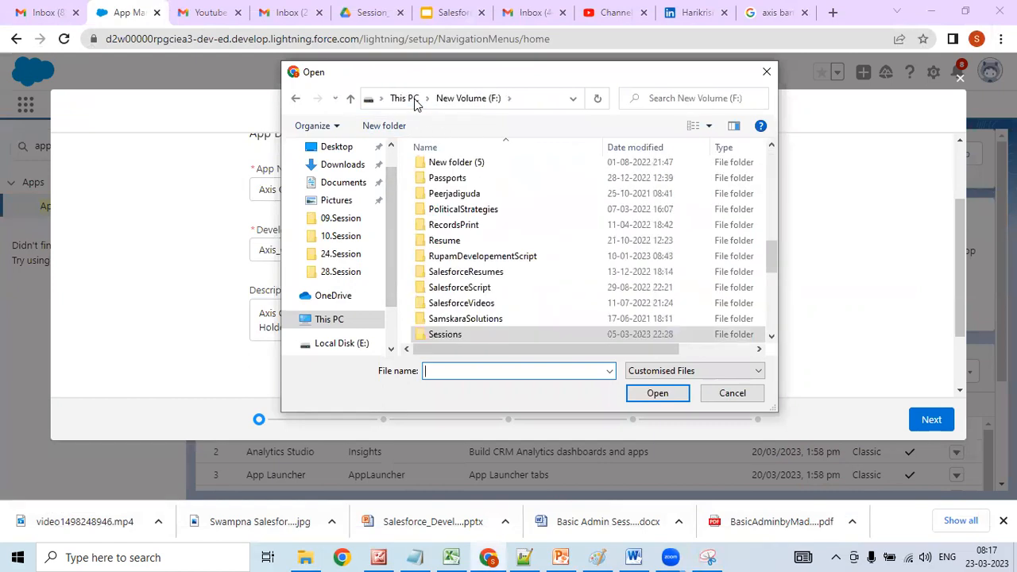
left_click(414, 102)
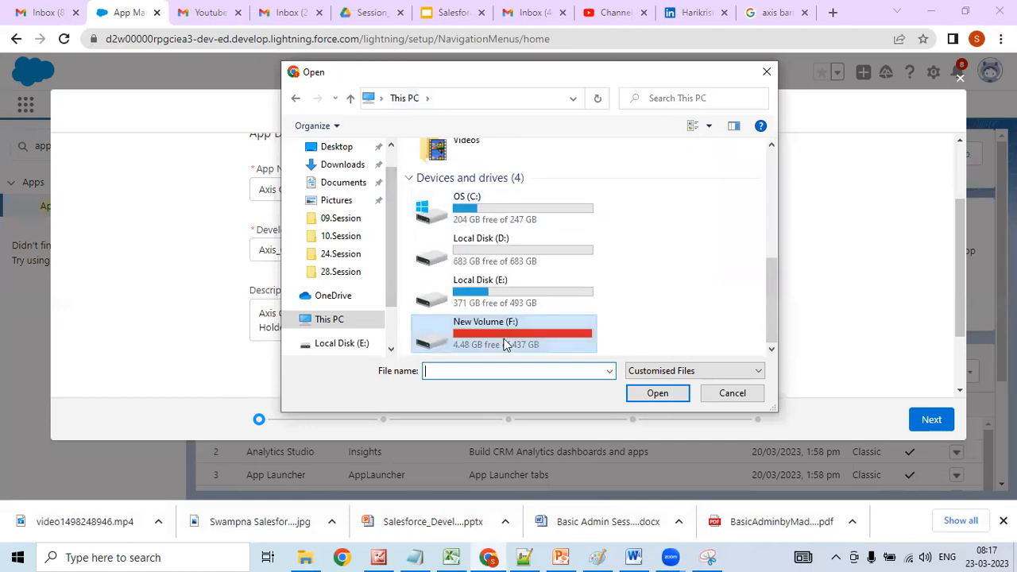
double_click(503, 343)
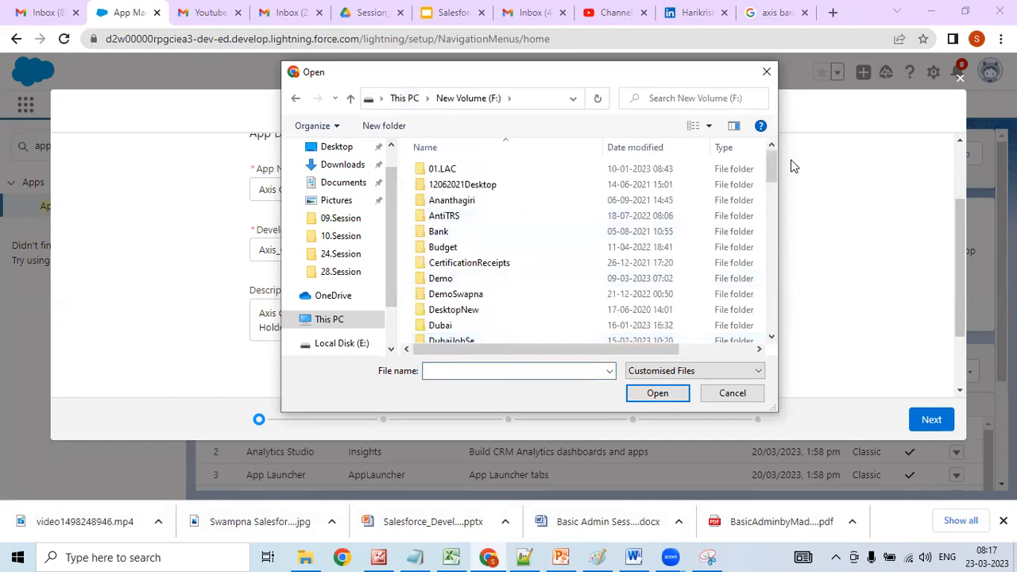
left_click_drag(770, 163, 738, 260)
double_click(475, 311)
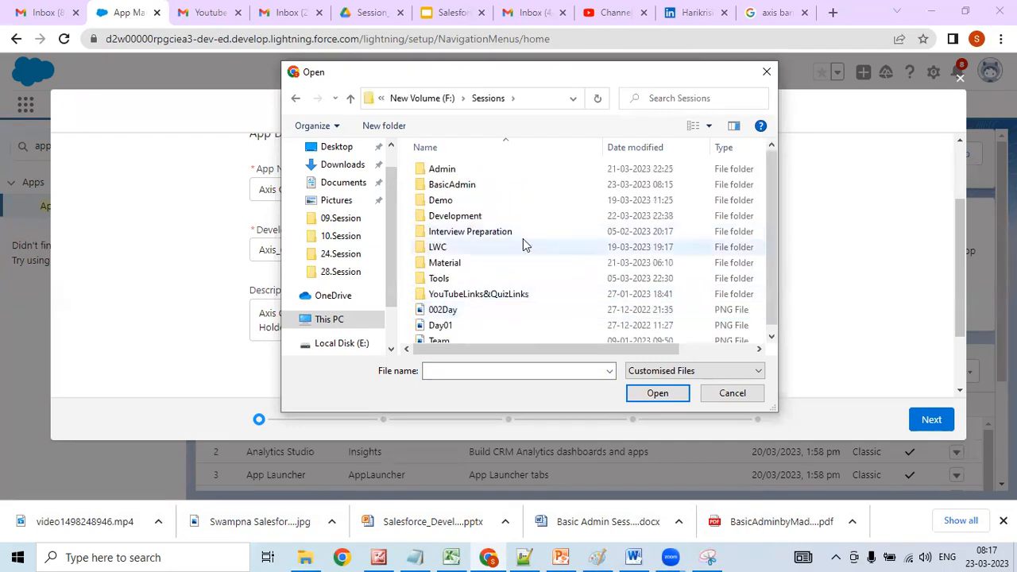
- Upload 01.AxisLogo from the BasicAdmin > 11.Session folder as the app's image
left_click(472, 184)
double_click(472, 184)
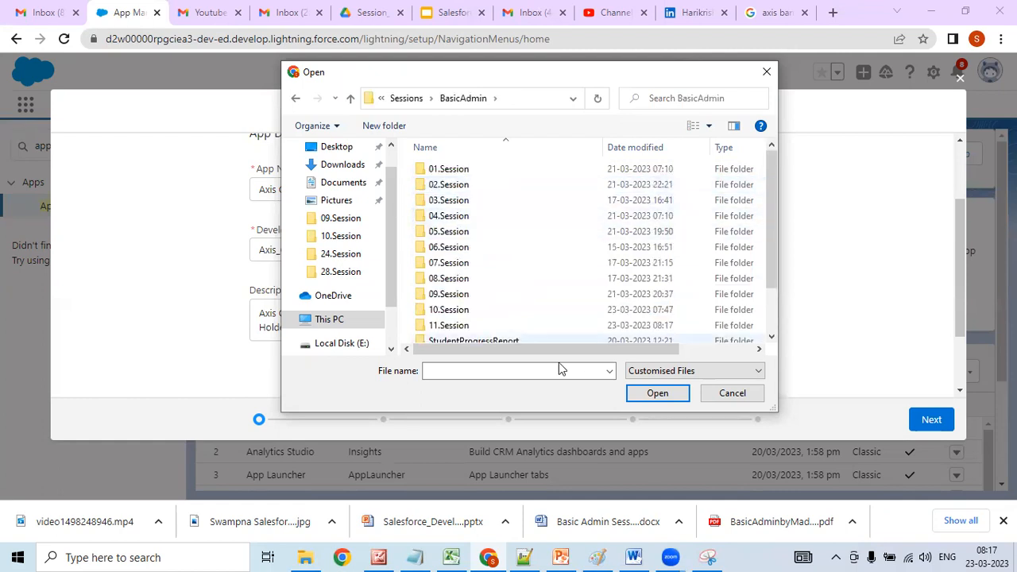
left_click(507, 328)
double_click(507, 328)
left_click(452, 201)
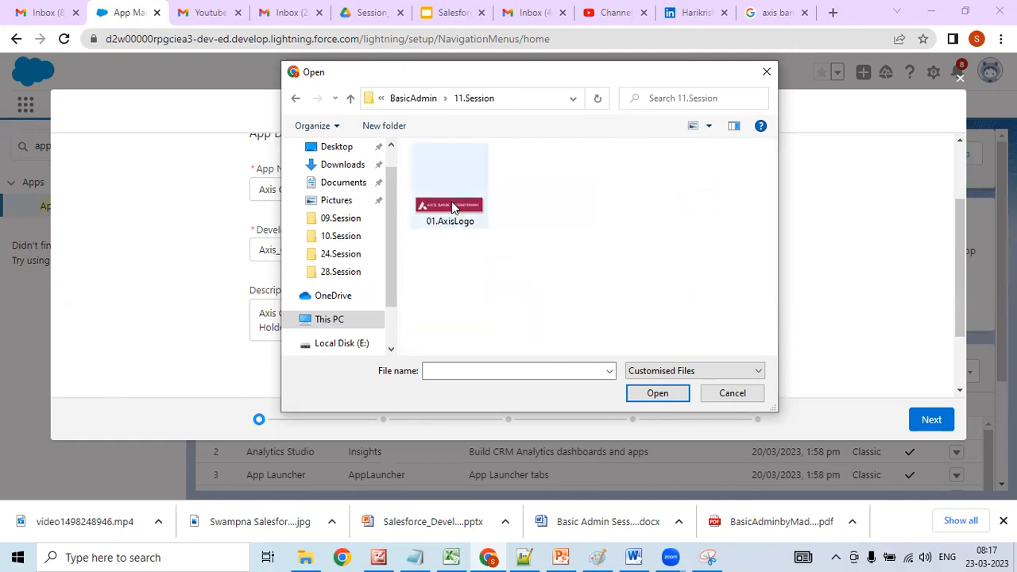
left_click(657, 393)
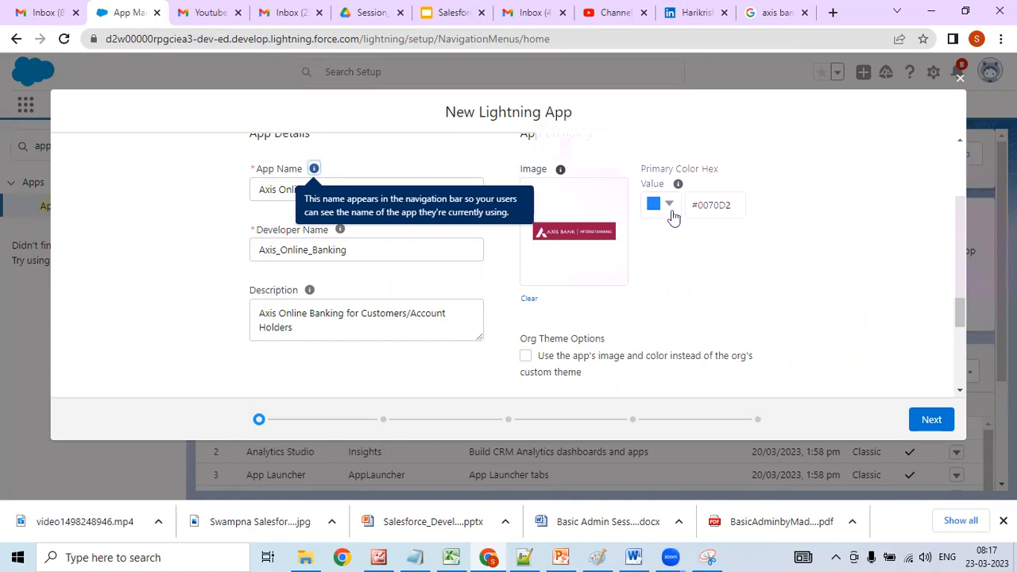
- Set the app's primary color to the magenta shade RGB 155, 6, 80 (#9B0650)
left_click(526, 356)
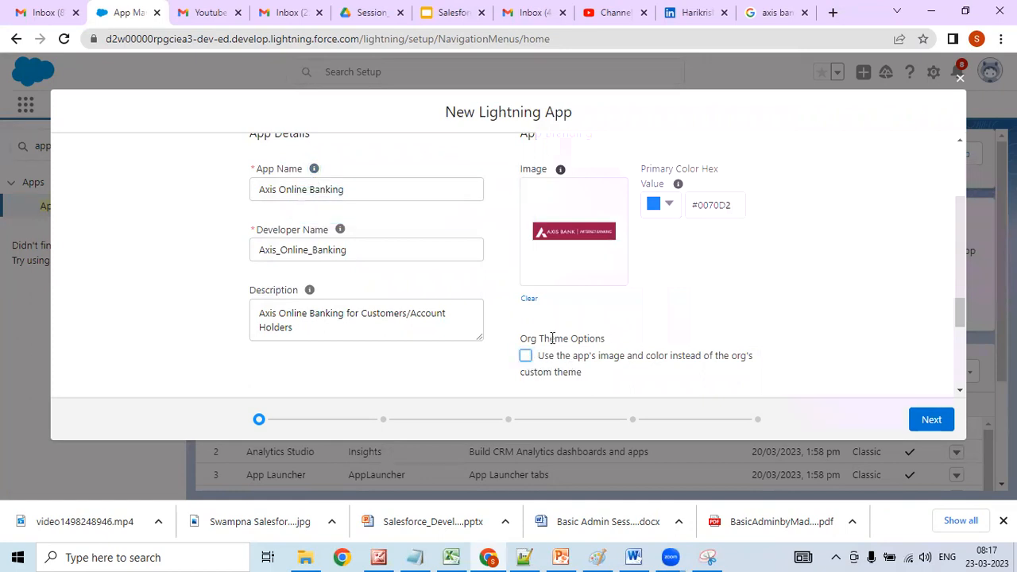
left_click(669, 205)
left_click(731, 299)
left_click(729, 249)
left_click_drag(730, 248, 733, 237)
left_click(735, 253)
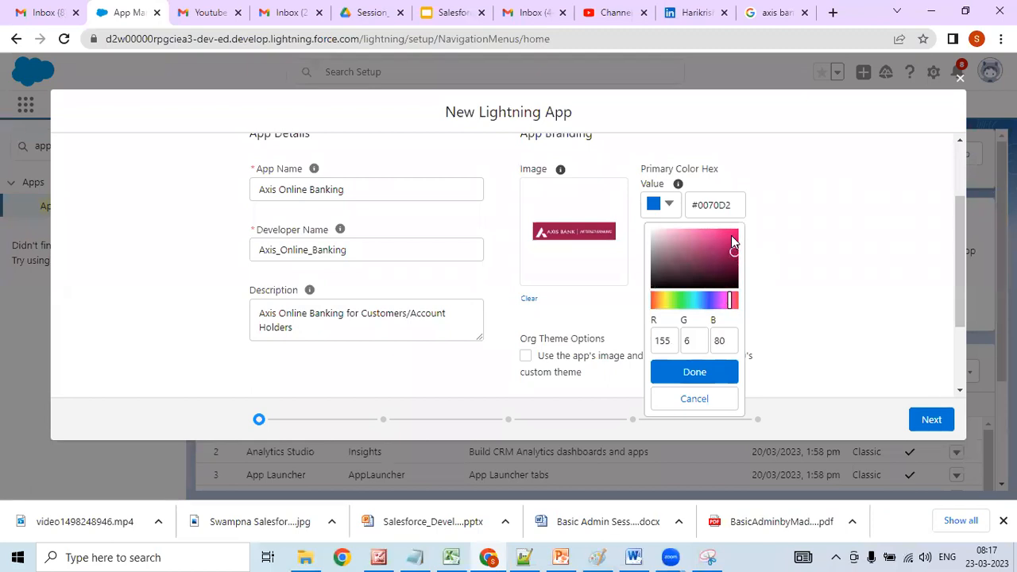
left_click(725, 370)
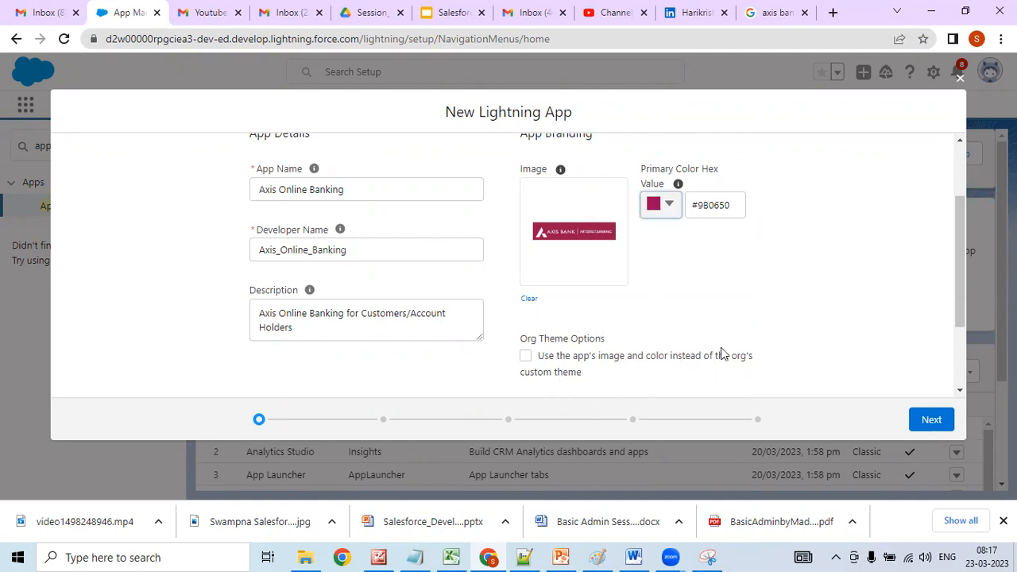
- Copy the "App Details & Branding" heading of the New Lightning App form
left_click_drag(960, 289, 957, 208)
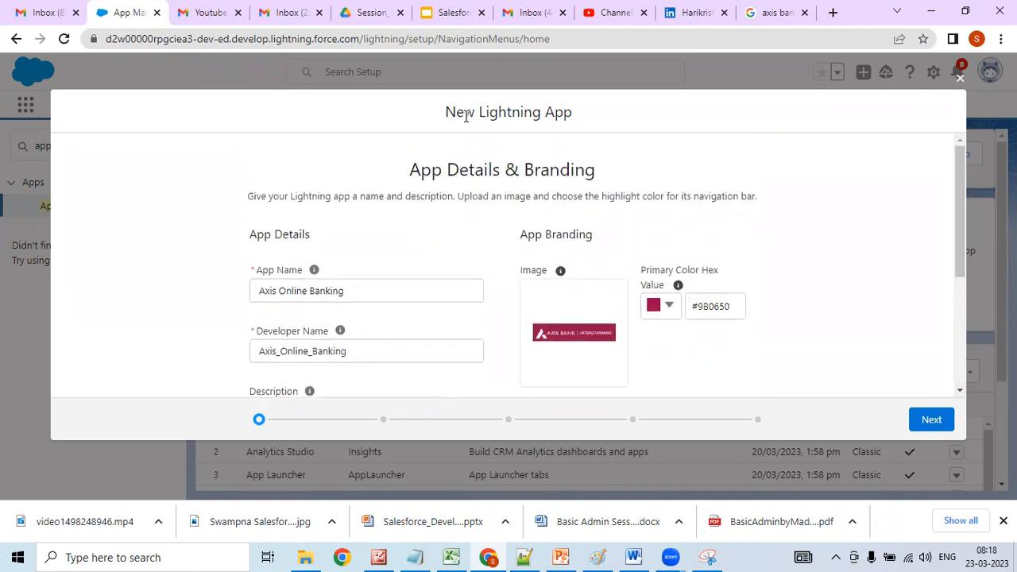
left_click_drag(466, 115, 586, 141)
left_click(680, 193)
left_click_drag(411, 172, 619, 188)
right_click(535, 173)
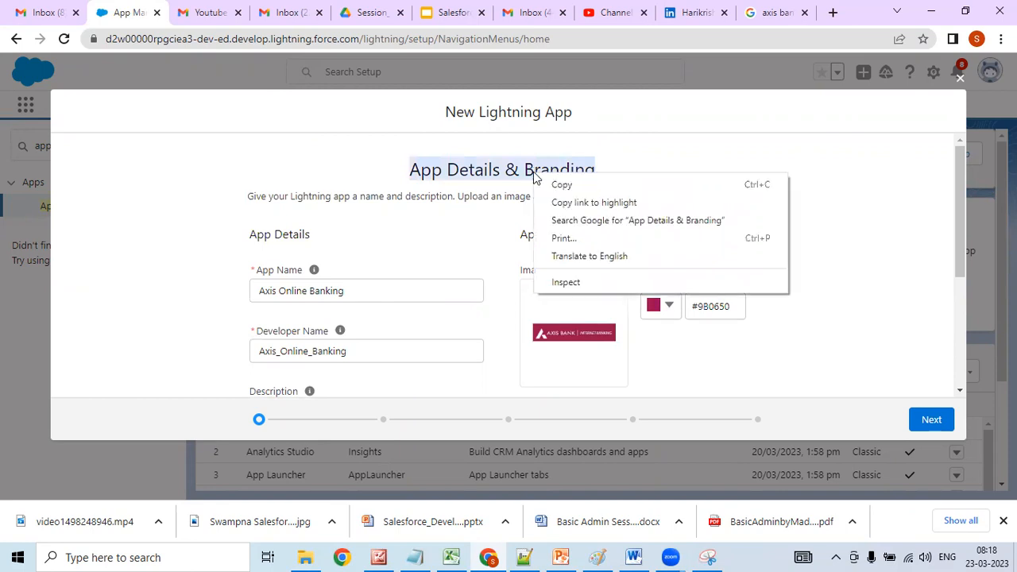
left_click(554, 188)
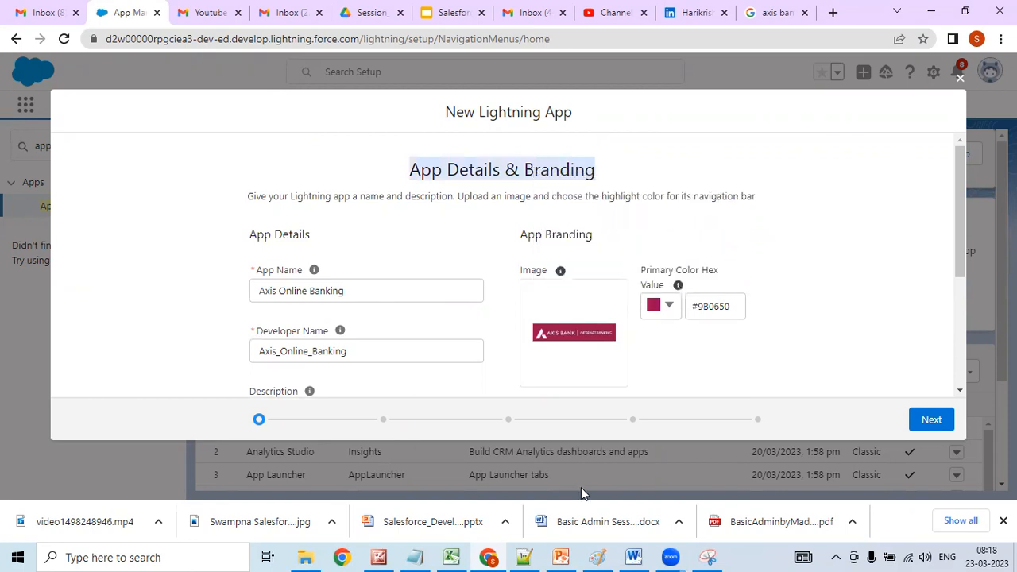
- Switch to the Notepad++ notes and insert the copied "App Details & Branding" heading on its own line above "05.Enter Application Name"
left_click(523, 557)
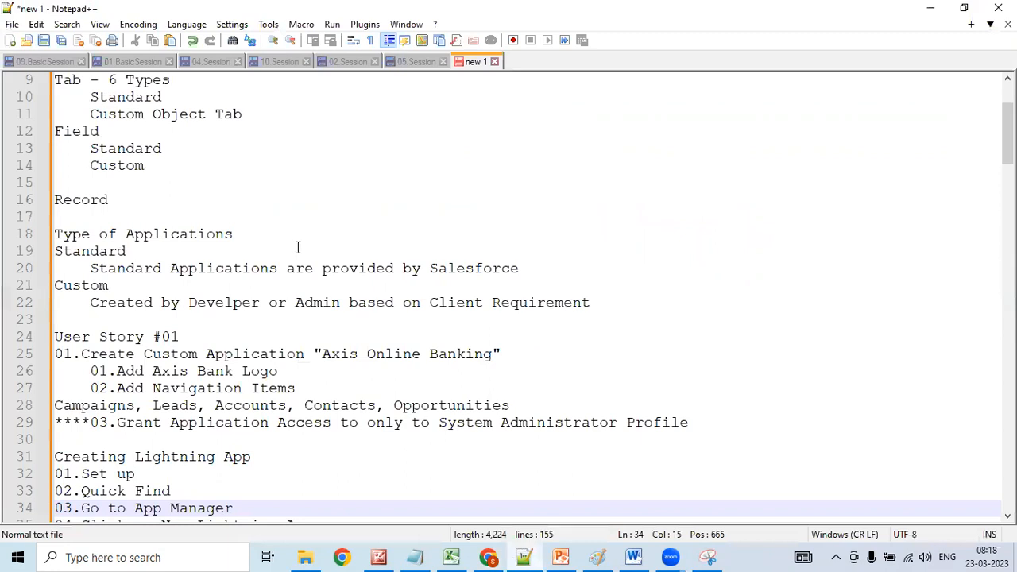
left_click(278, 441)
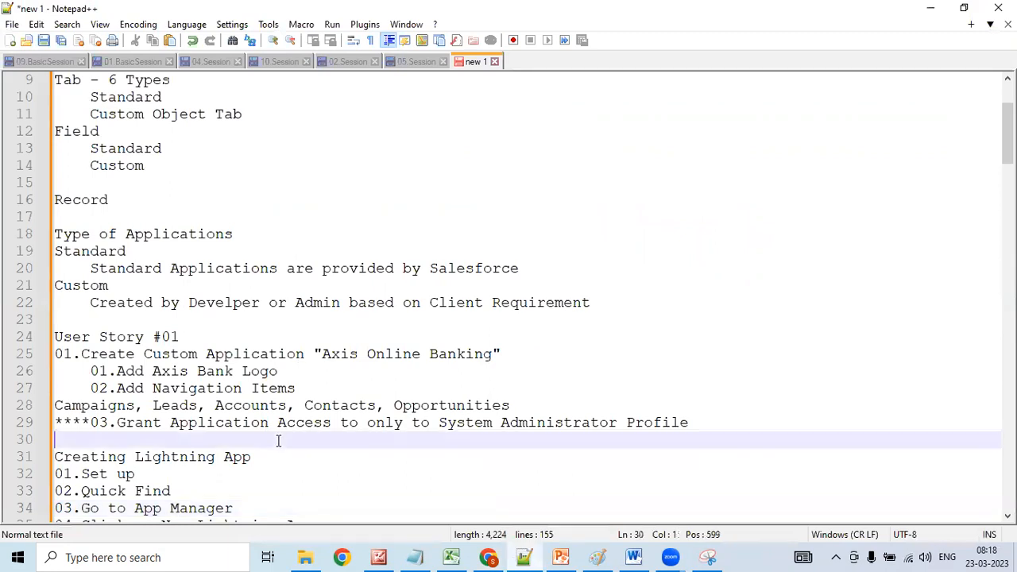
key("Down")
key("Right")
key("Down")
key("Down")
key("Down")
key("Down")
key("Down")
key("Down")
key("Down")
key("Down")
key("Right")
key("Up")
key("Up")
key("Up")
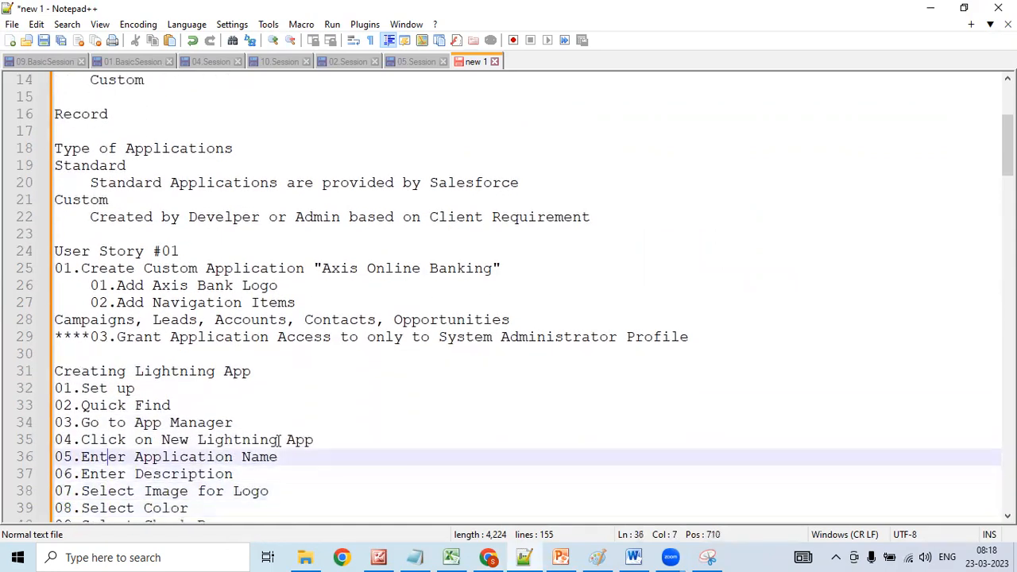
key("Left")
key("Left")
key("Left")
key("Left")
key("Left")
key("Return")
key("Up")
key("ctrl+v")
- Clear the text of the "10.Click Next" line in the Creating Lightning App notes, leaving the line blank
key("Down")
key("Down")
key("Down")
key("Down")
key("Down")
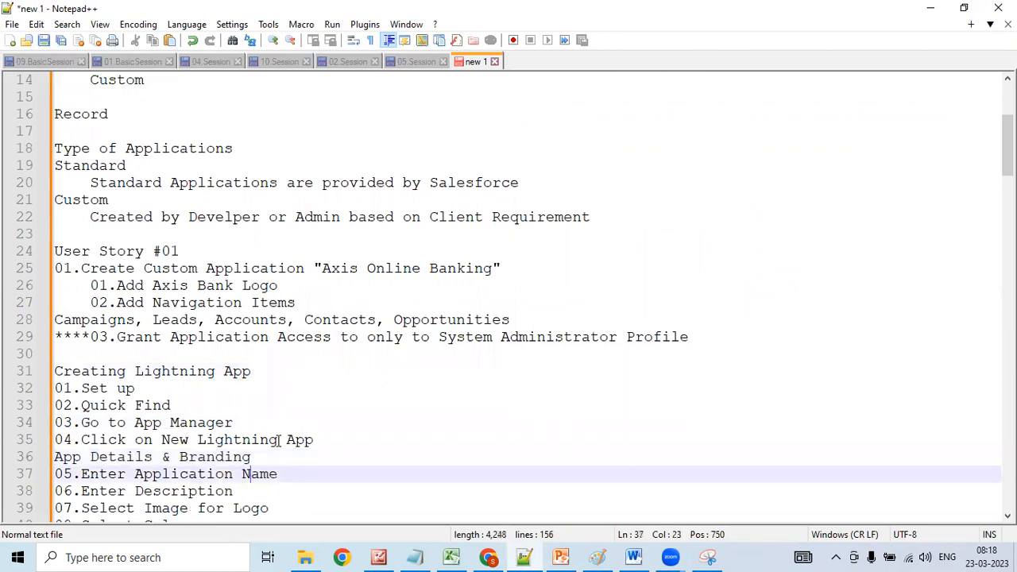
key("Down")
key("Down")
key("Down")
key("Down")
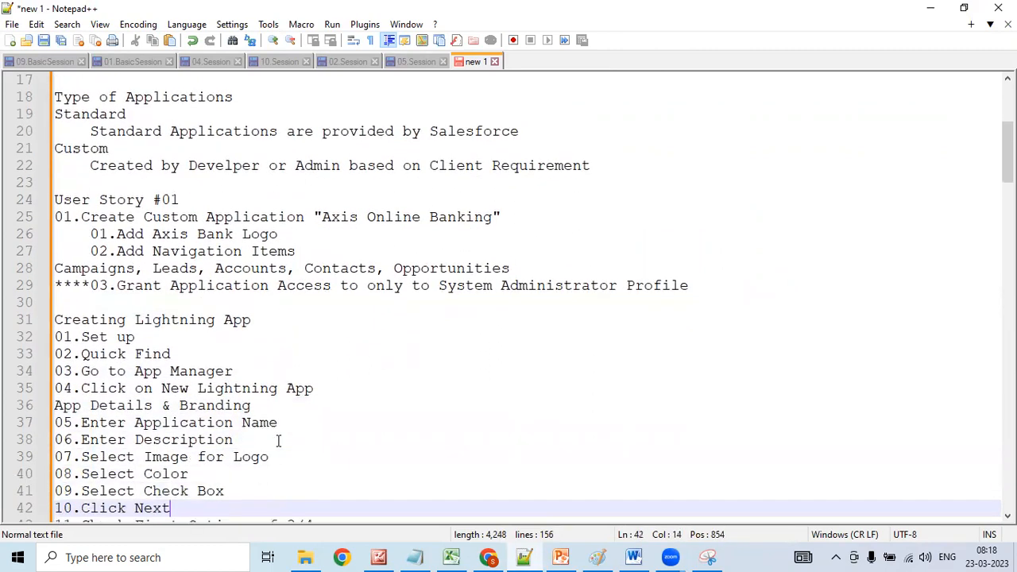
key("Up")
key("Up")
key("Up")
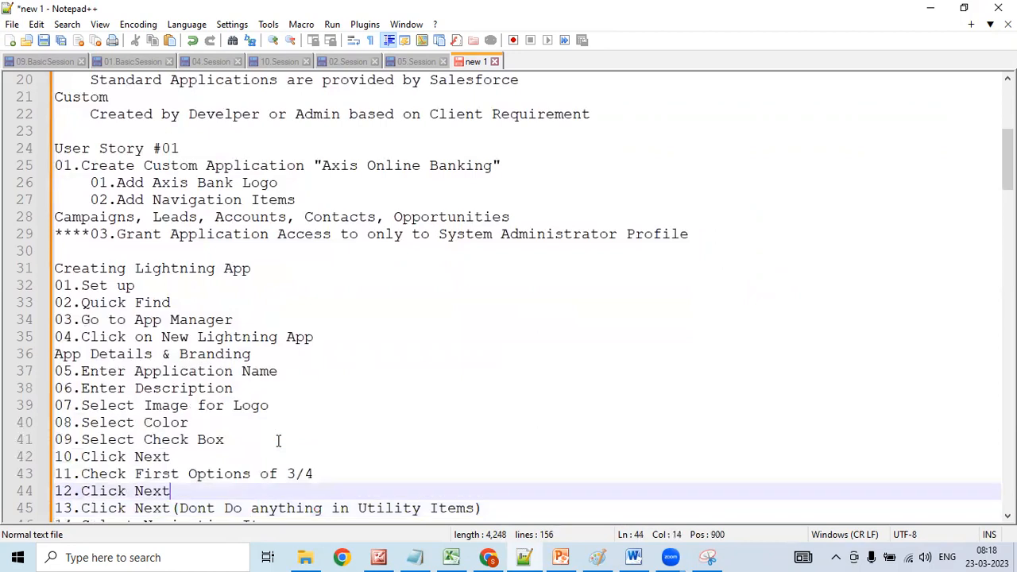
key("Left")
key("Left")
key("Left")
key("Left")
key("Left")
key("Left")
key("Left")
key("Left")
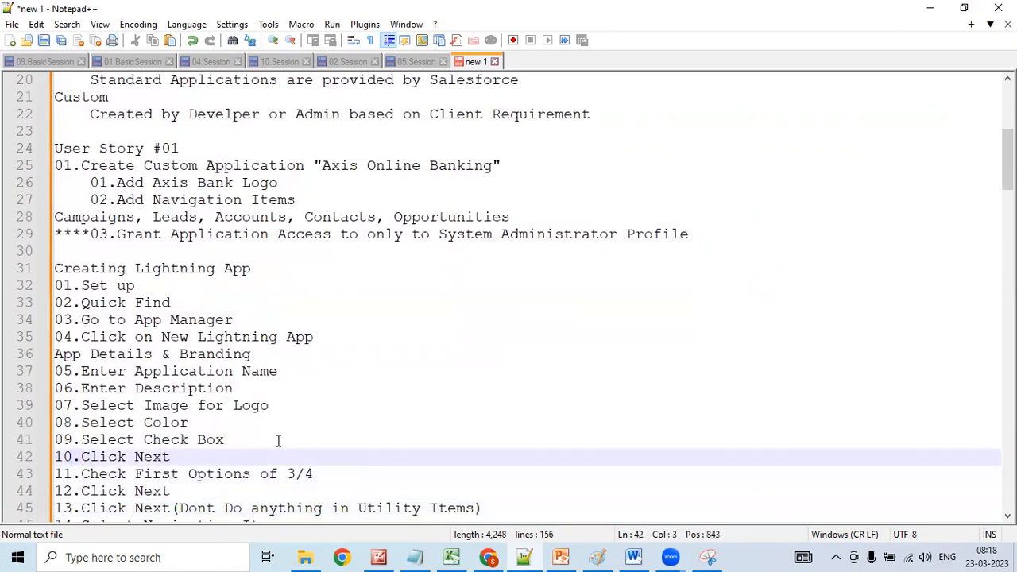
key("shift+End")
key("BackSpace")
- Indent the five lines from "05.Enter Application Name" to "09.Select Check Box" one level under the App Details & Branding heading
key("Up")
key("Up")
key("Up")
key("Up")
key("Up")
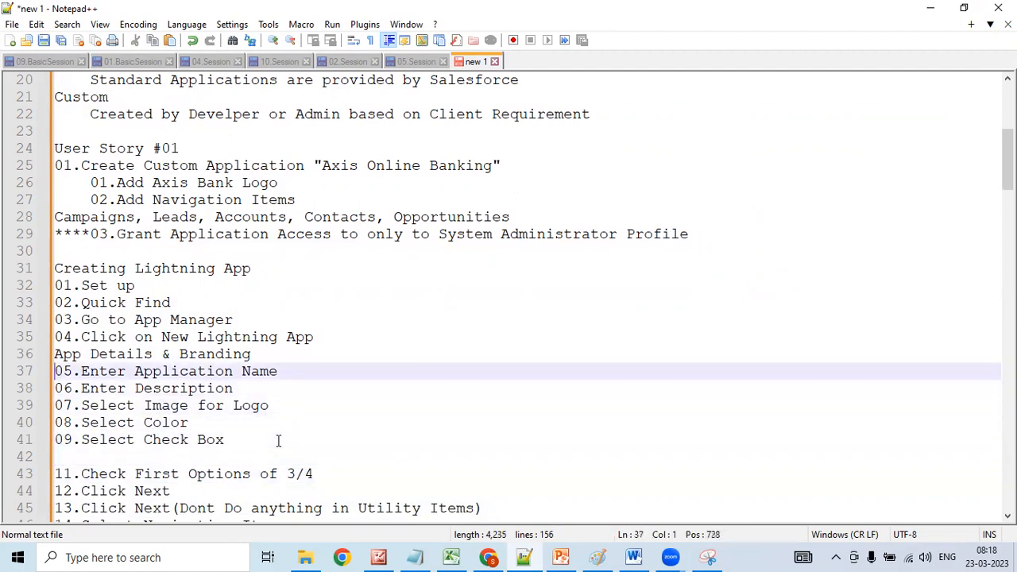
key("Tab")
key("Down")
key("Left")
key("Left")
key("Tab")
key("Down")
key("Left")
key("Tab")
key("Down")
key("Left")
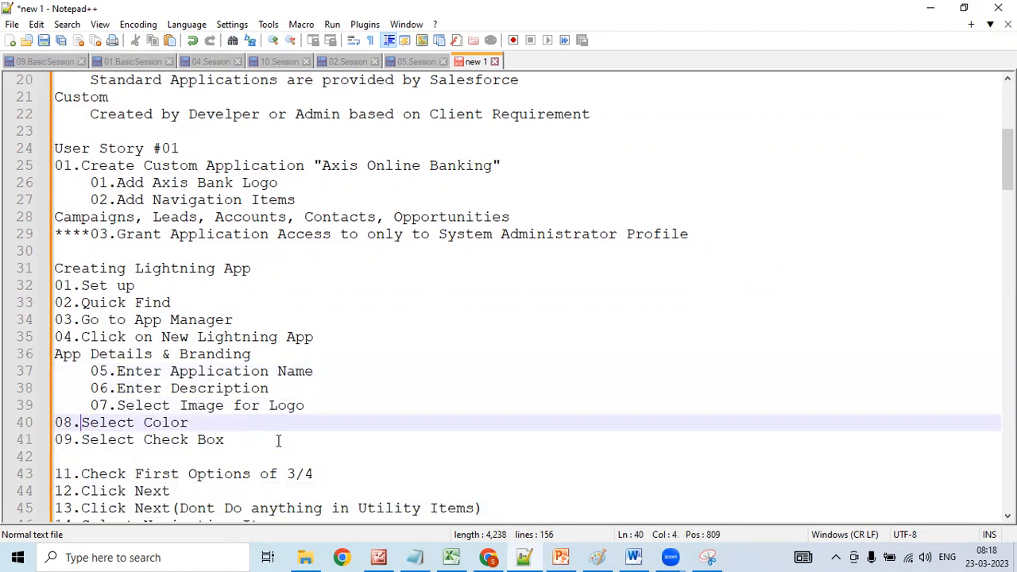
key("Left")
key("Tab")
key("Down")
key("Left")
key("Tab")
- Renumber the first four indented items, from Enter Application Name to Select Color, as 01 to 04
key("Up")
key("Up")
key("Up")
key("Up")
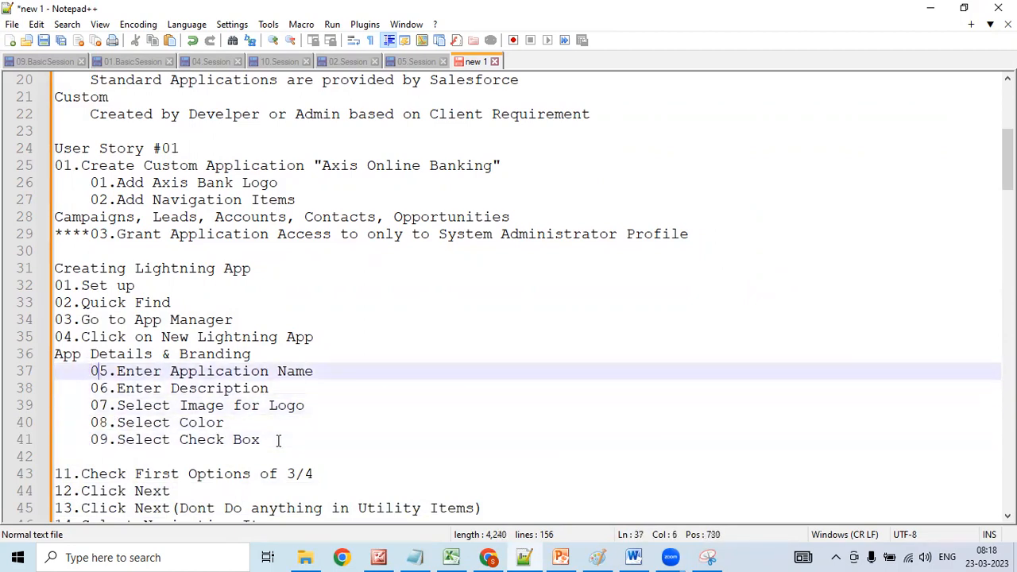
key("Delete")
type("1")
key("Down")
key("BackSpace")
type("2")
key("Down")
key("BackSpace")
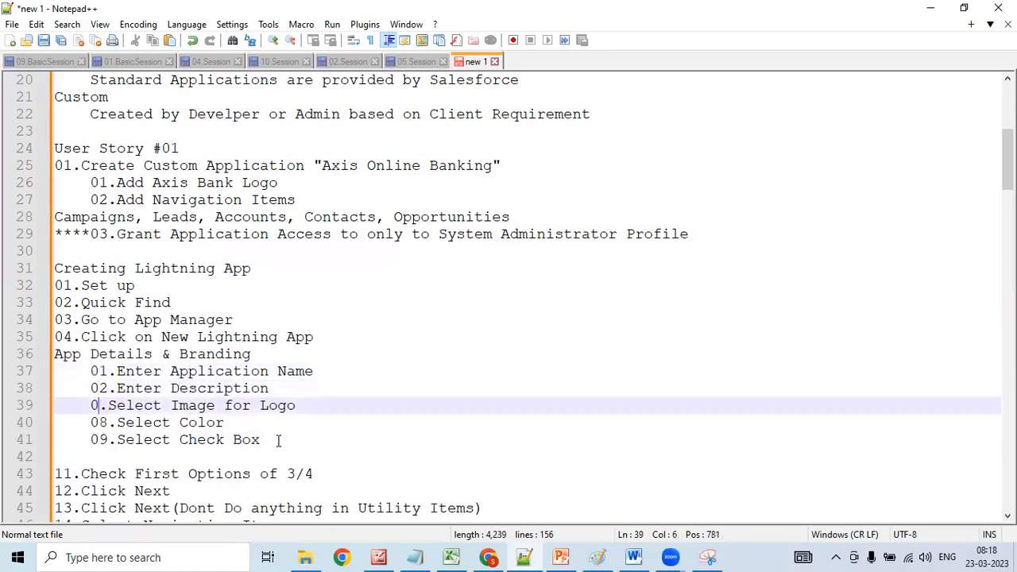
type("3")
key("Down")
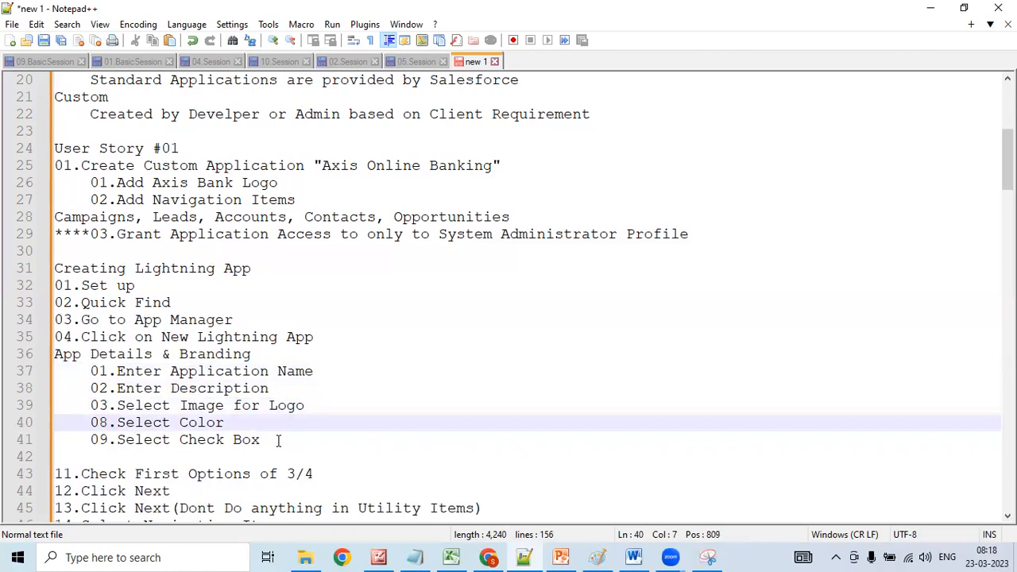
key("BackSpace")
type("4")
key("Down")
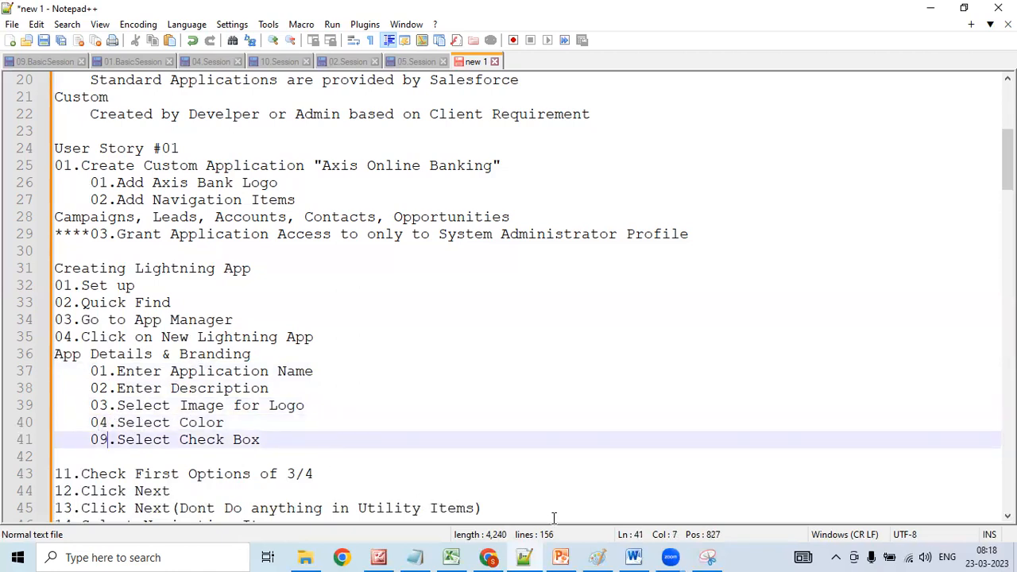
- In Chrome's New Lightning App form, enable "Use the app's image and color instead of the org's custom theme" and copy that option's label
left_click(491, 556)
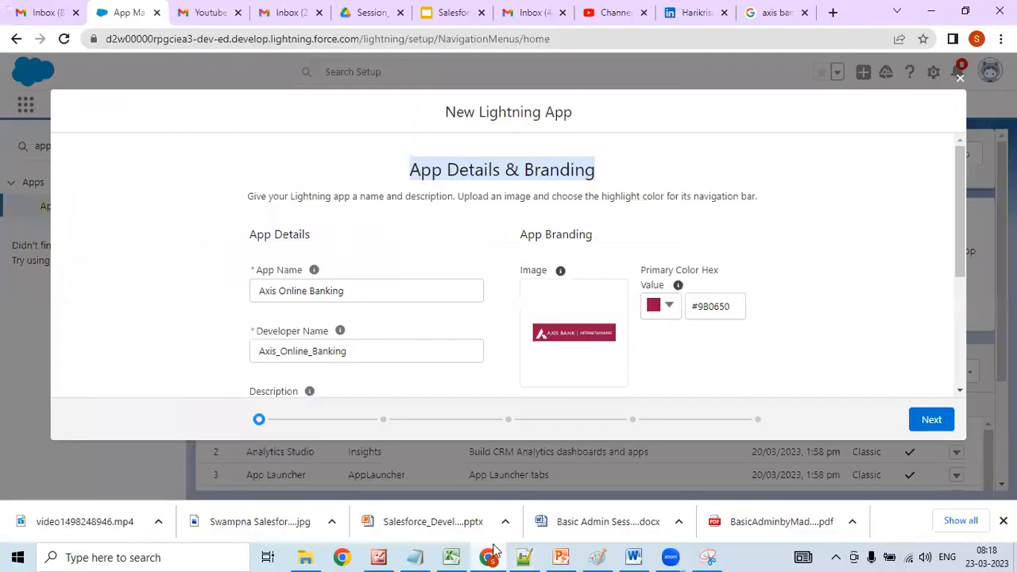
left_click_drag(962, 241, 924, 294)
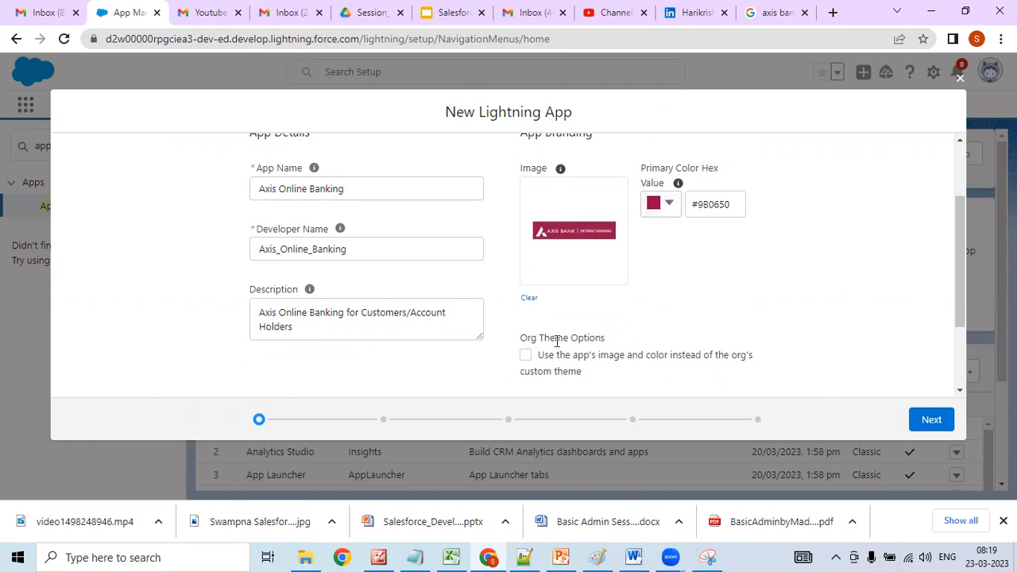
left_click_drag(955, 270, 947, 341)
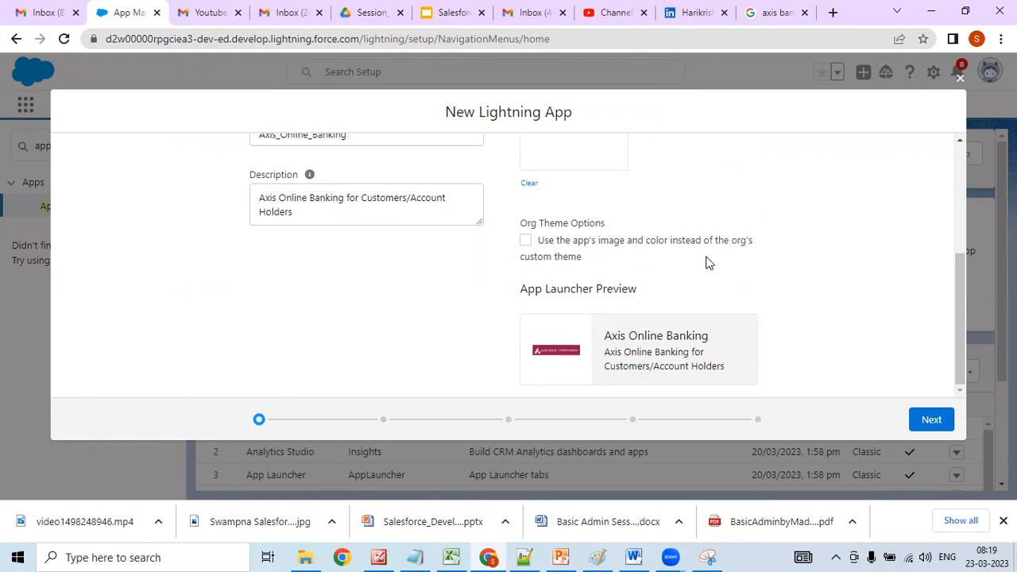
left_click(525, 241)
left_click_drag(540, 240, 597, 266)
key("ctrl+c")
right_click(580, 242)
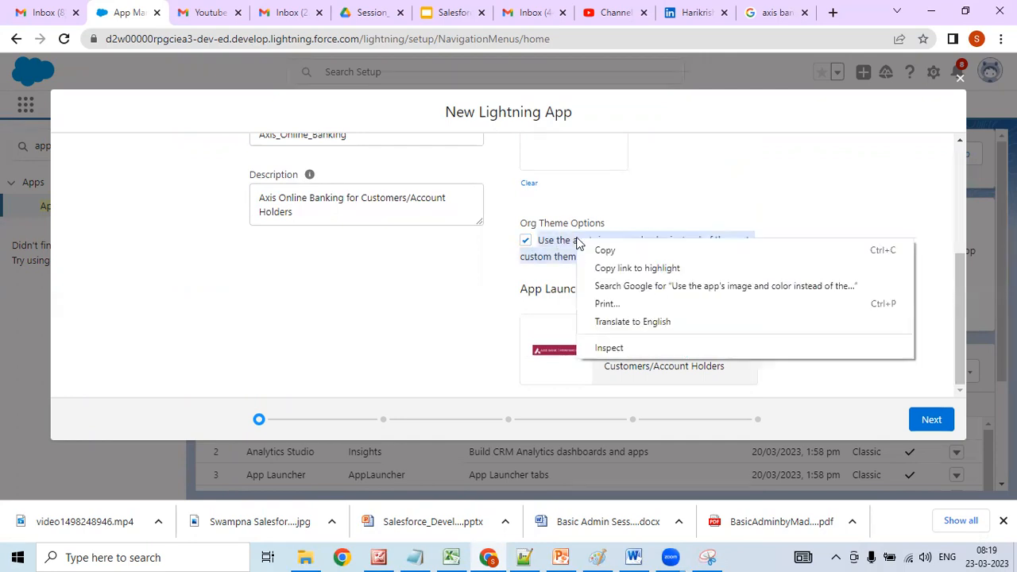
left_click(604, 250)
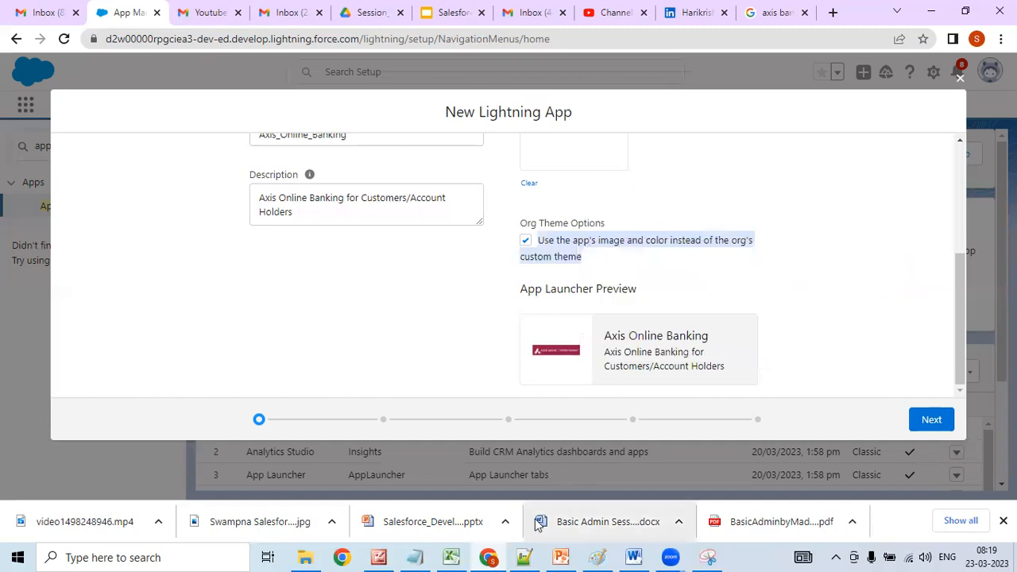
- In the Notepad++ notes, replace "Select Check Box" with the copied org theme option label and renumber that item as 05
left_click(518, 551)
key("Right")
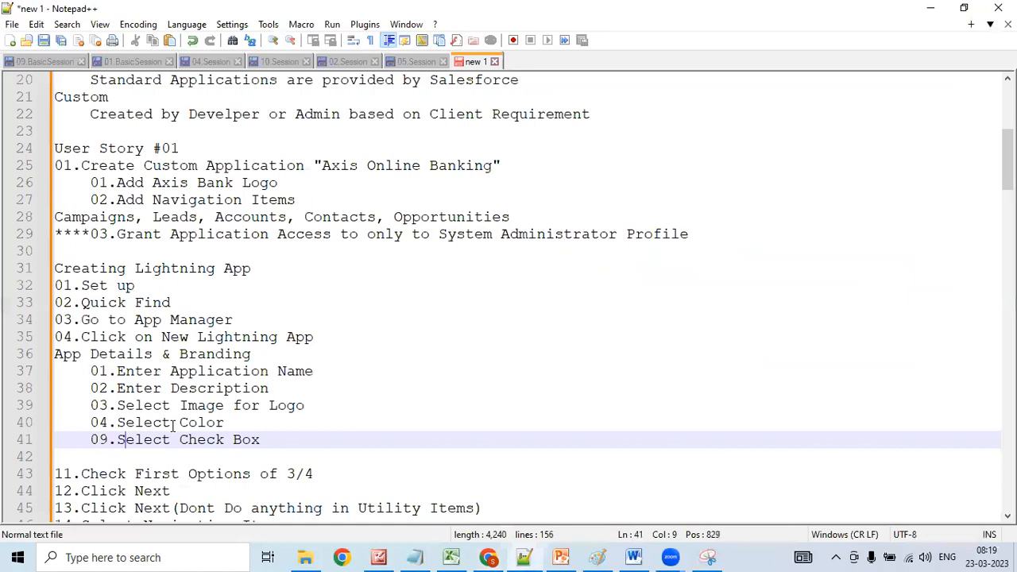
key("shift+Right")
key("shift+Right")
key("shift+Right")
key("shift+Right")
key("shift+Right")
key("shift+Right")
key("shift+Right")
key("shift+Right")
key("shift+Right")
key("shift+Right")
key("shift+Right")
key("shift+Right")
key("shift+Right")
key("shift+Right")
key("shift+Right")
key("shift+Right")
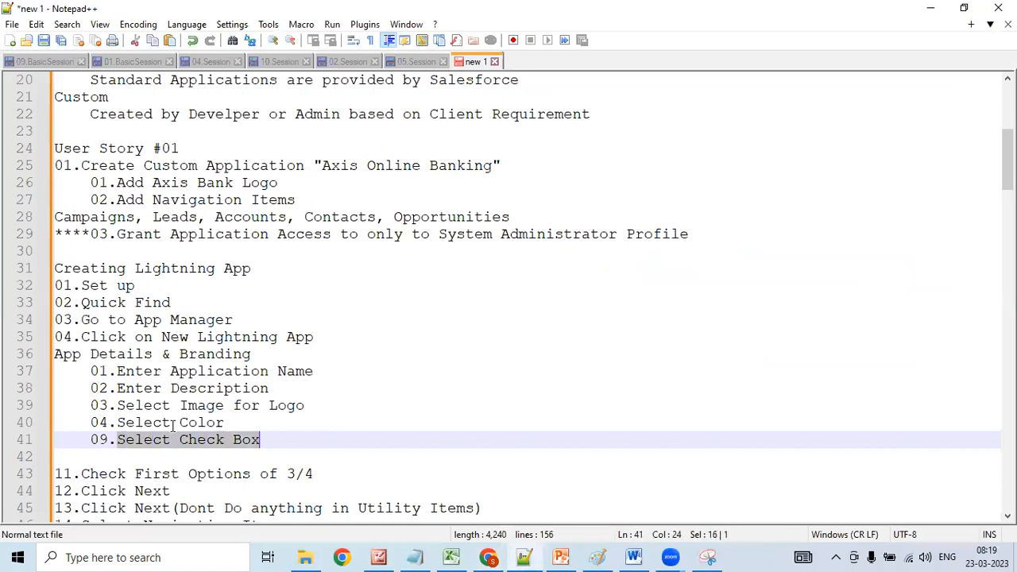
key("ctrl+v")
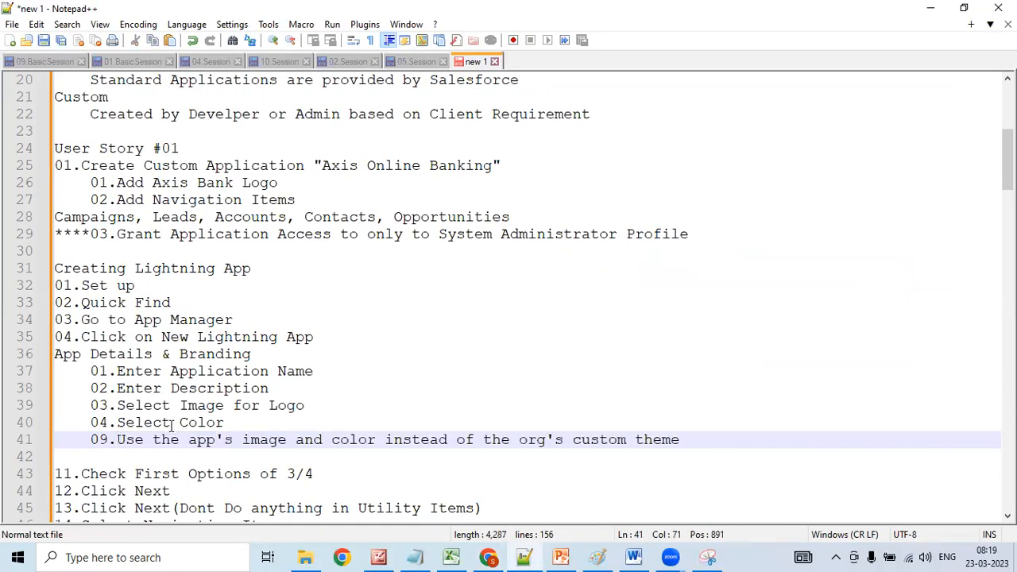
left_click(106, 443)
key("BackSpace")
type("5")
- Return to Chrome, advance the New Lightning App wizard to its App Options page, and copy the "App Options" heading
left_click(489, 556)
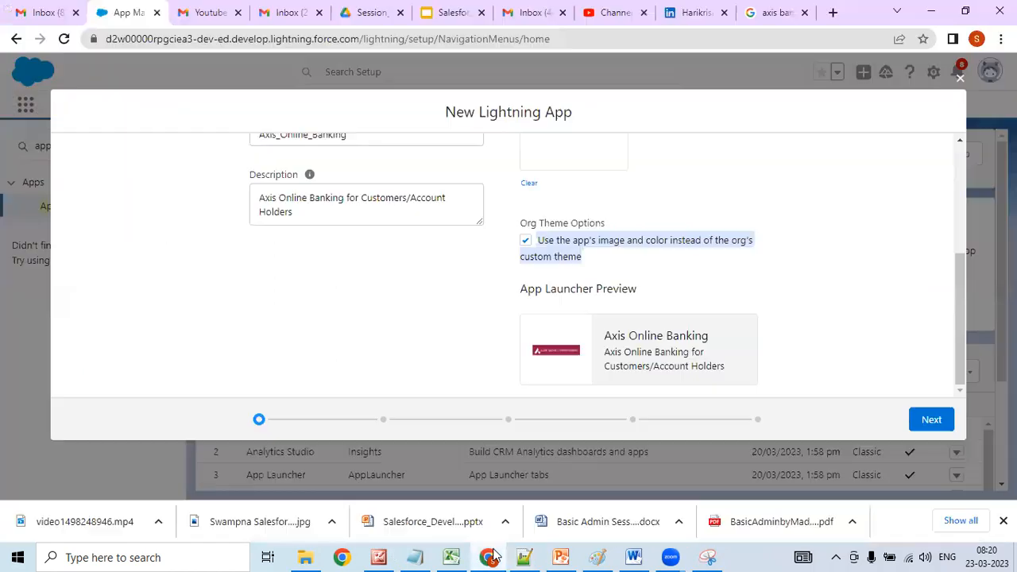
left_click(929, 421)
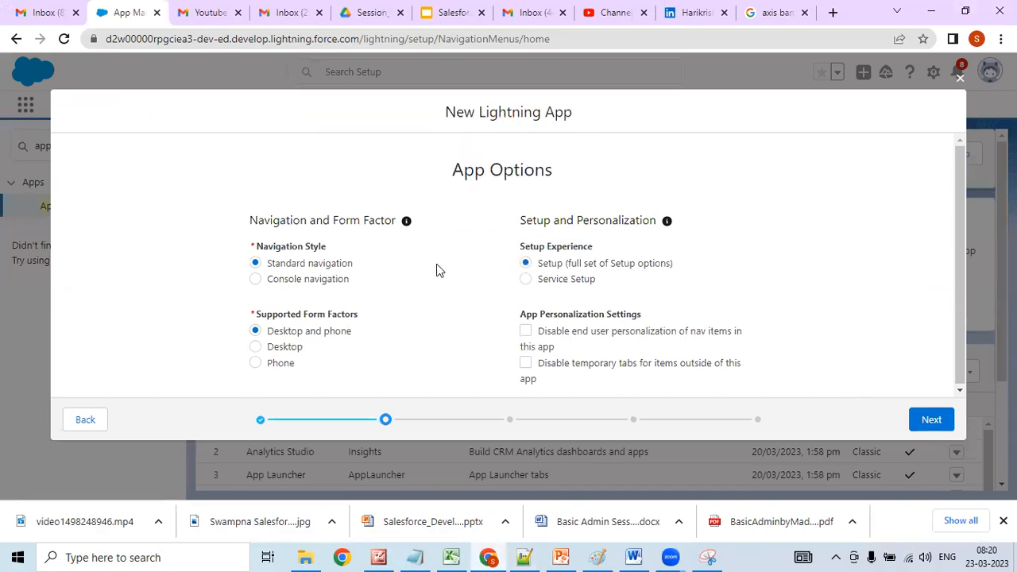
left_click_drag(453, 170, 562, 181)
right_click(516, 166)
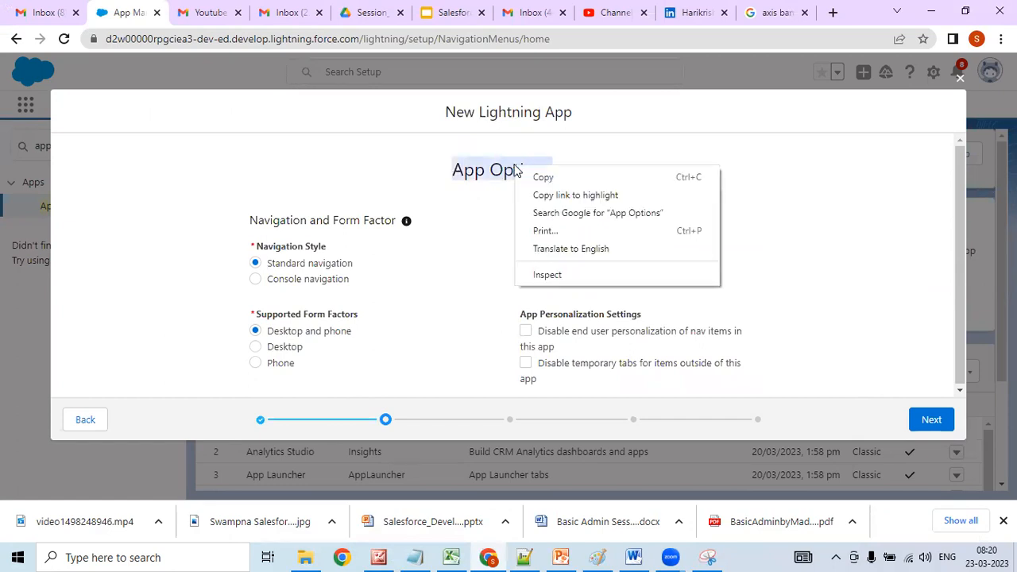
left_click(525, 172)
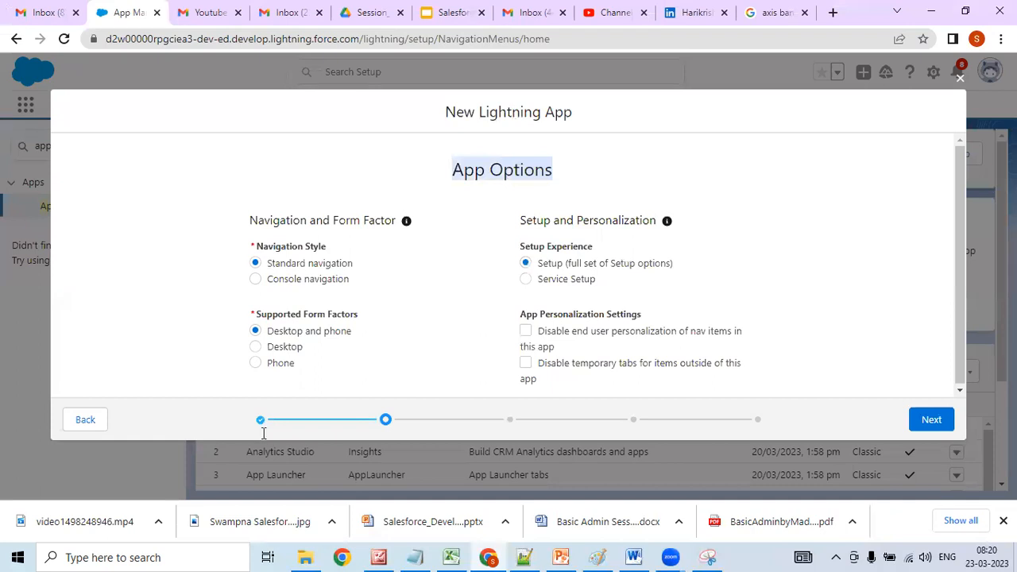
- Insert the "App Options" heading on the blank line below item 05 in the Notepad++ notes, followed by a new empty line
key("alt+Tab")
key("Down")
key("Down")
key("Down")
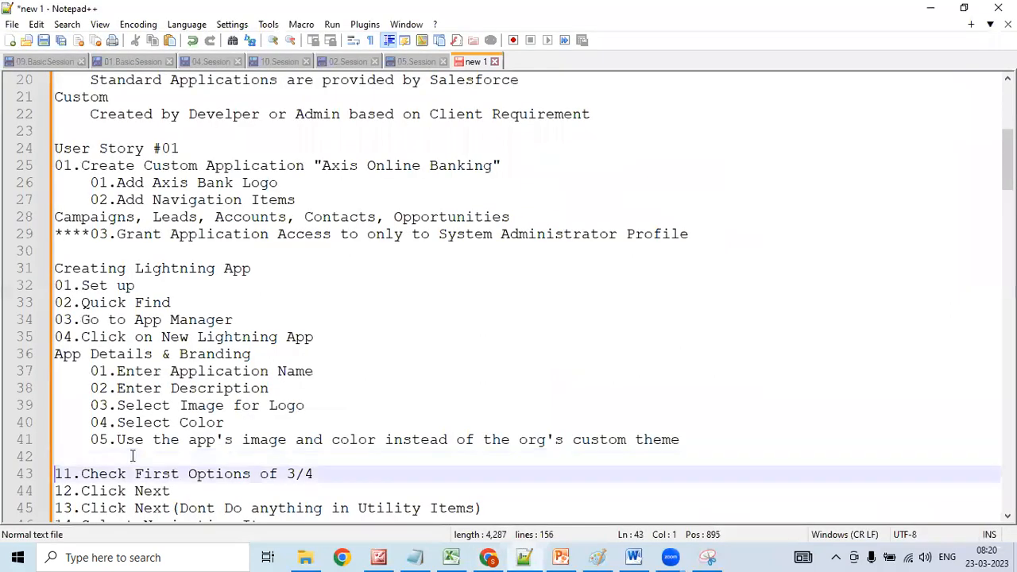
key("Down")
key("Up")
key("Up")
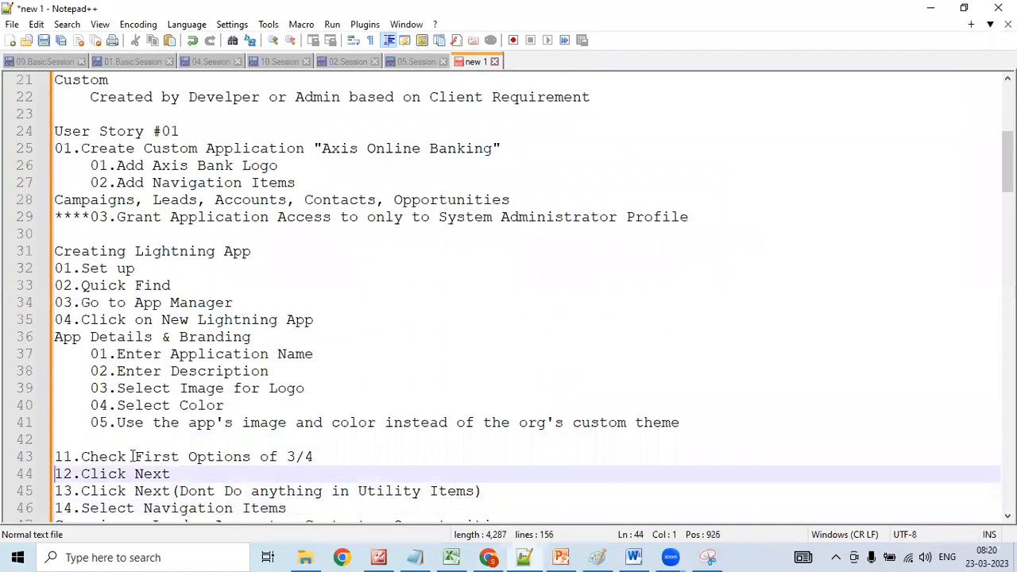
key("Up")
key("Up")
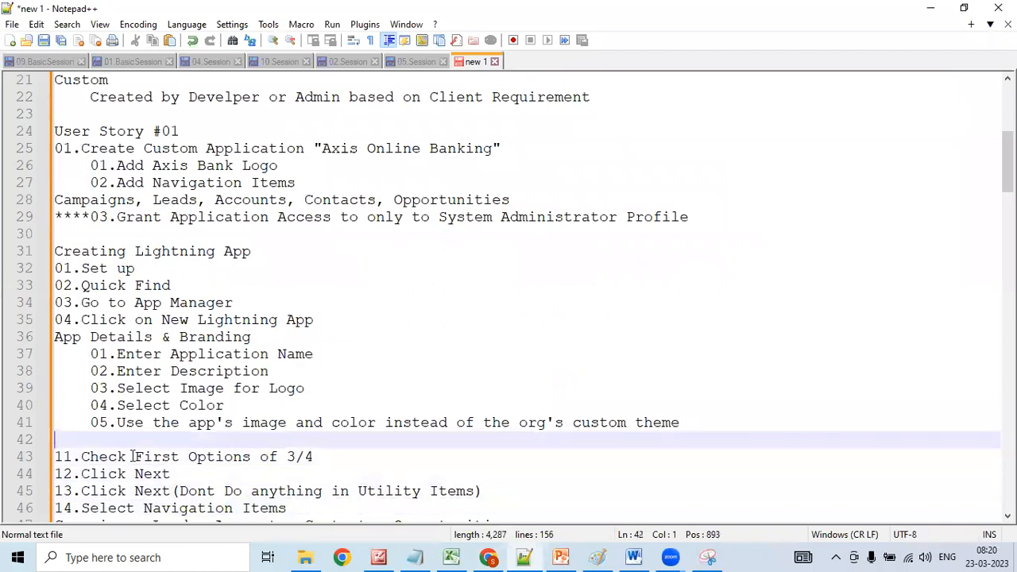
type("App Options")
key("Return")
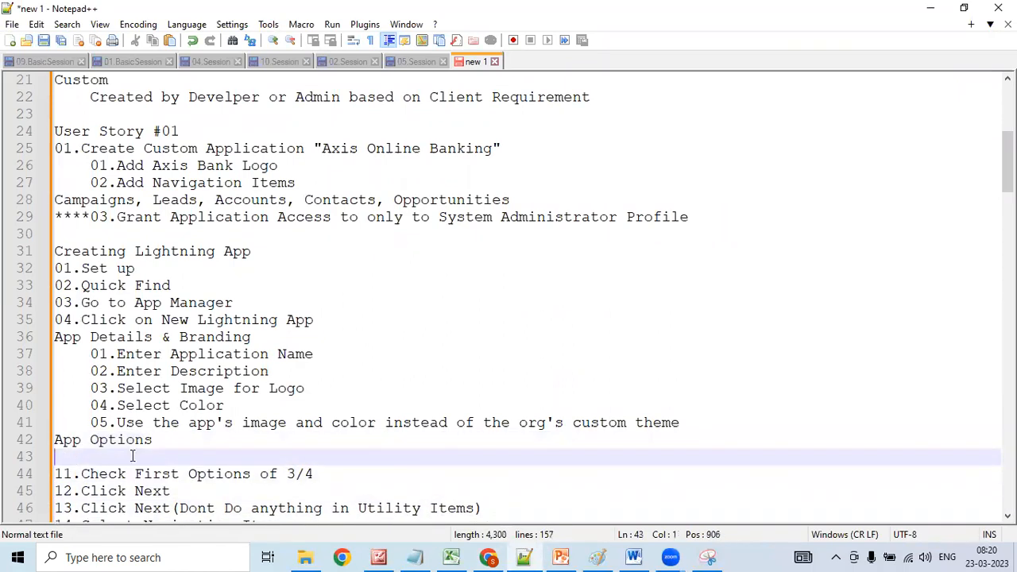
- Copy the Navigation Style label with its Standard navigation and Console navigation options from Chrome into the Notepad++ notes under App Options
left_click(489, 556)
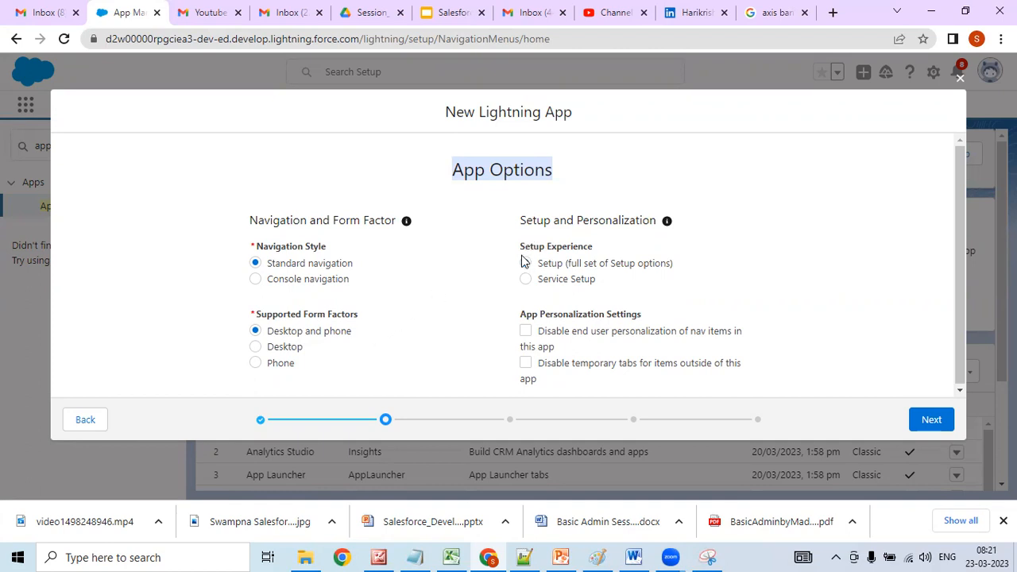
mouse_move(668, 223)
mouse_move(680, 275)
left_click_drag(950, 224, 959, 330)
left_click(874, 282)
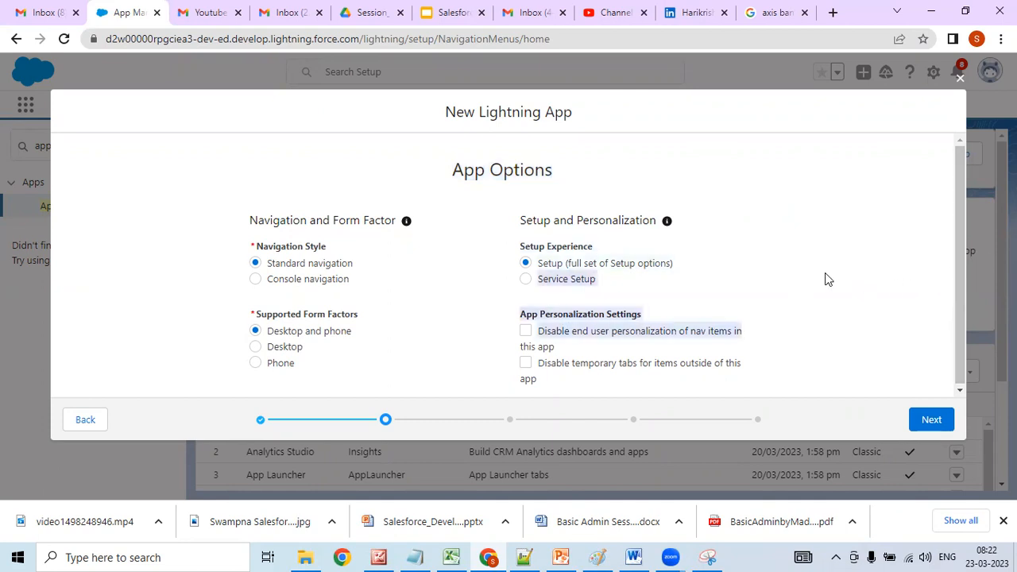
left_click(827, 278)
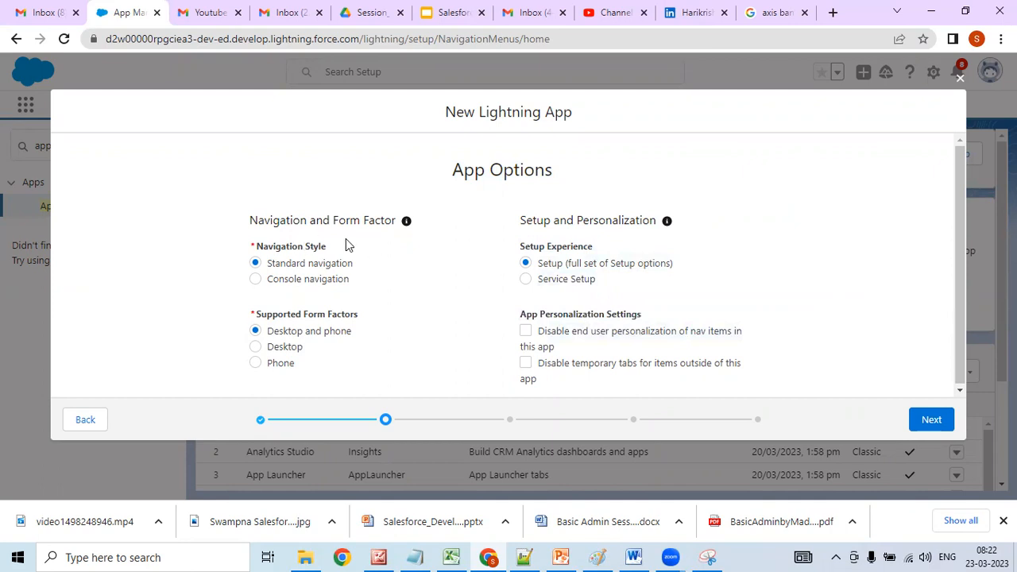
left_click_drag(340, 253, 254, 239)
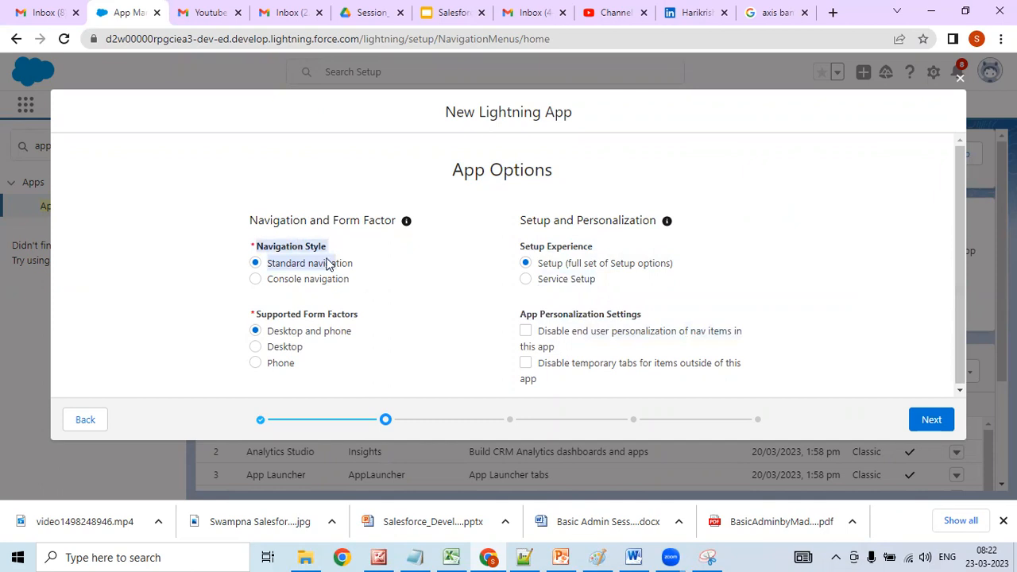
left_click_drag(356, 283, 257, 245)
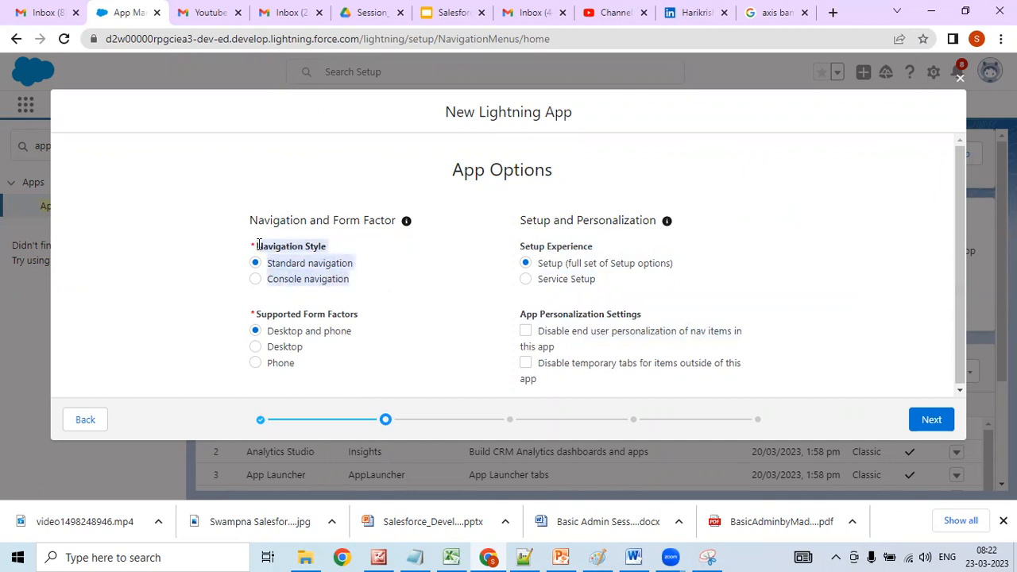
right_click(257, 246)
left_click(285, 258)
left_click(525, 557)
key("ctrl+v")
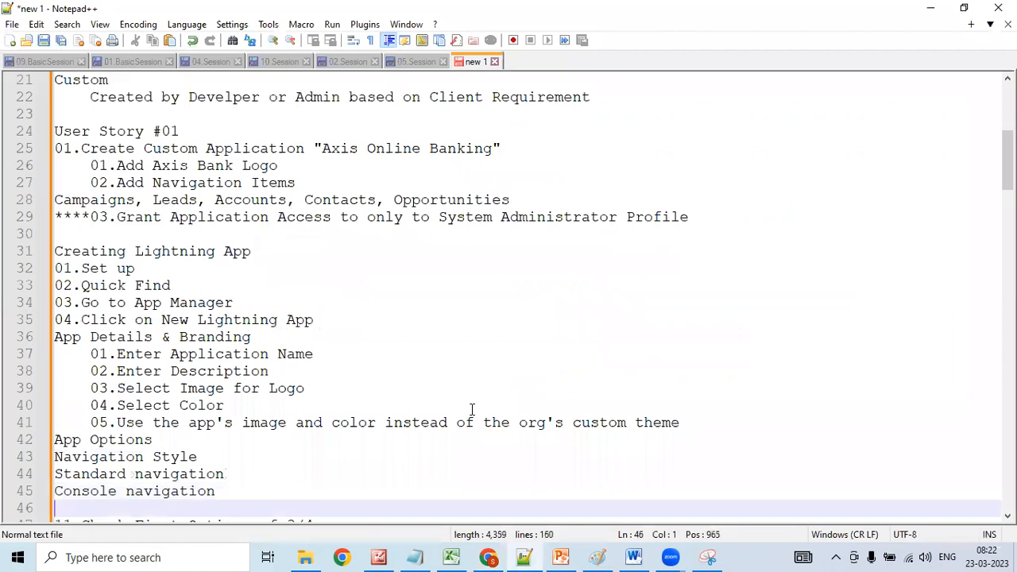
- Indent the Standard navigation and Console navigation lines one level beneath Navigation Style in the notes
key("Up")
key("Up")
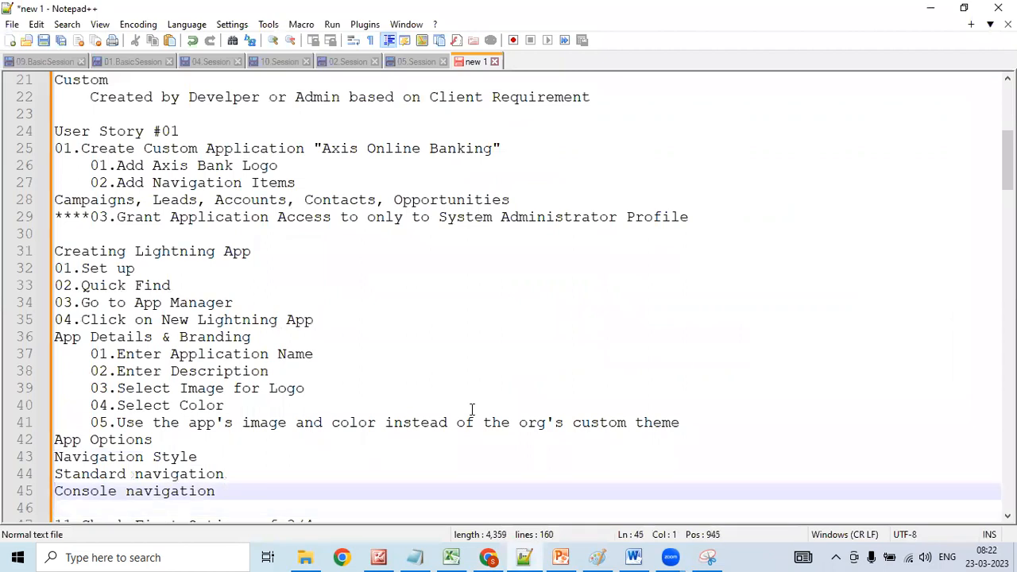
key("Tab")
key("Down")
key("Home")
key("Tab")
key("Down")
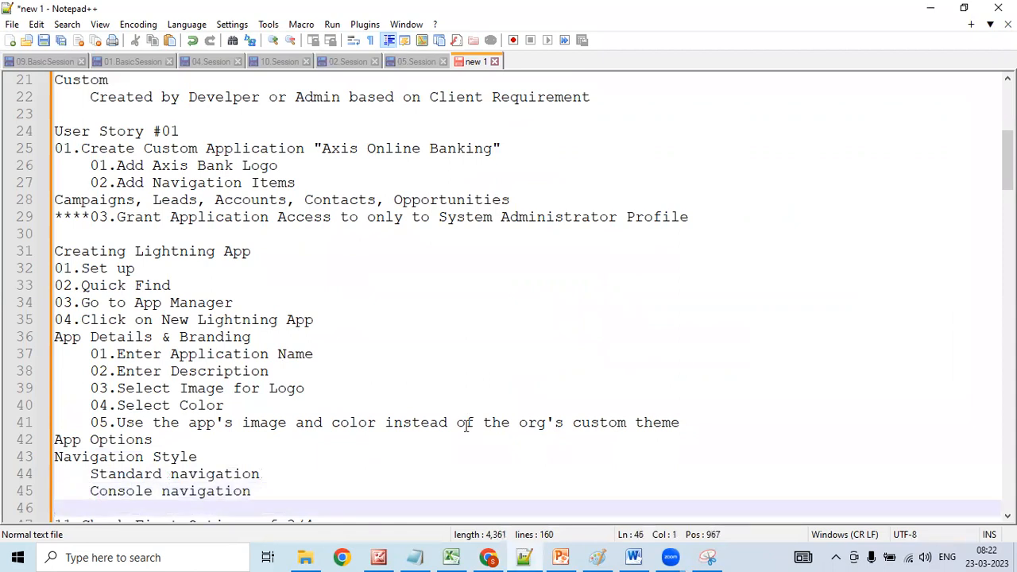
- Copy the Supported Form Factors label with its Desktop and phone, Desktop, and Phone options from Chrome into the Notepad++ notes below Console navigation
left_click(517, 556)
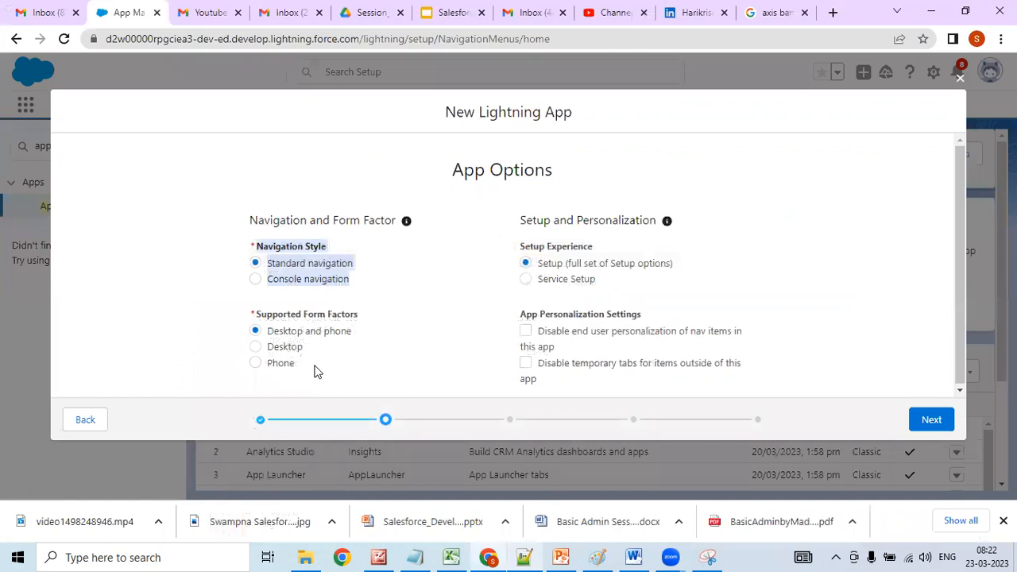
left_click_drag(258, 307, 299, 350)
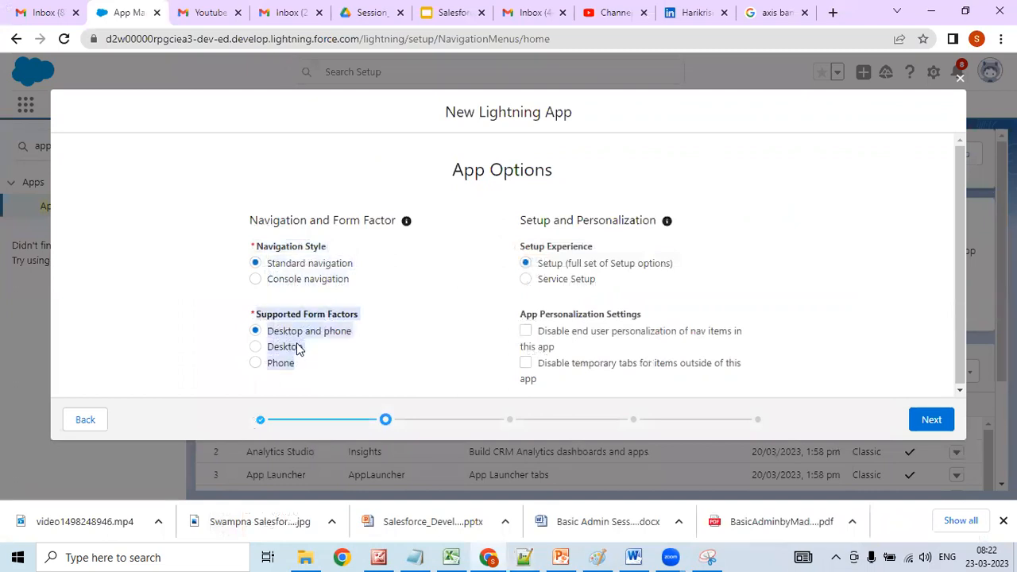
right_click(293, 344)
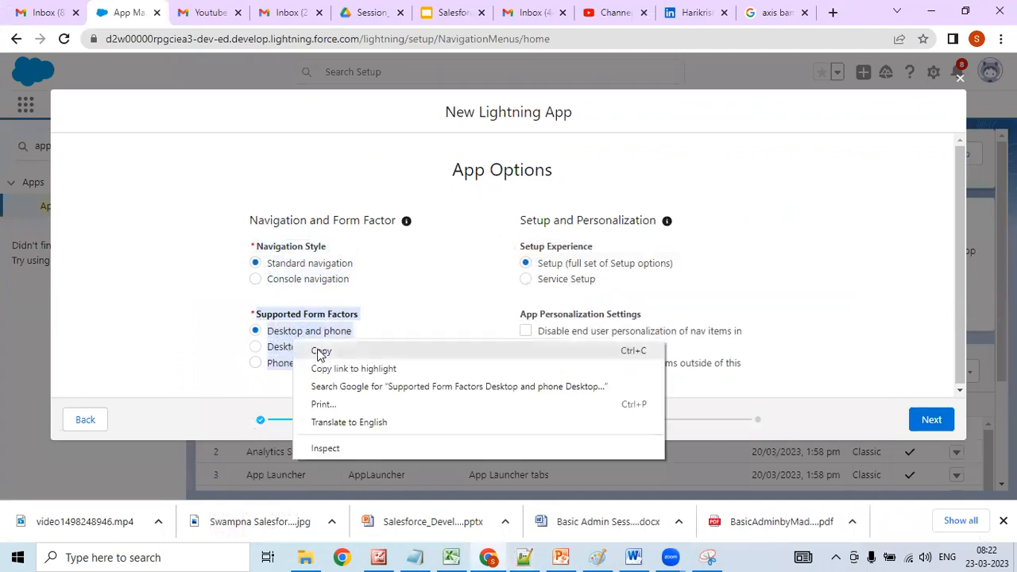
left_click(320, 352)
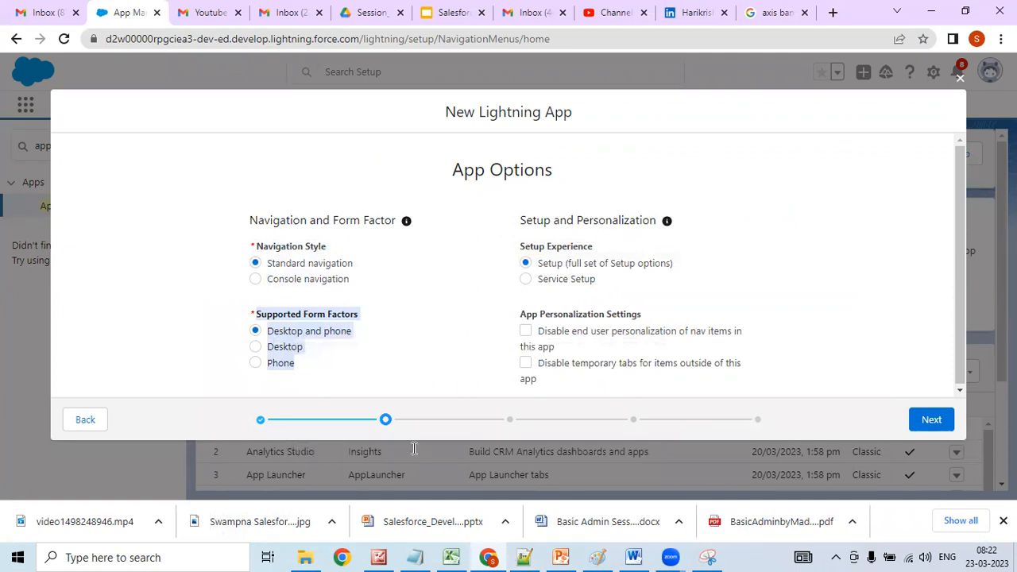
key("alt+Tab")
key("ctrl+v")
key("Return")
- Indent the Desktop and phone, Desktop, and Phone lines one level beneath Supported Form Factors
key("Up")
key("Up")
key("Up")
key("Tab")
key("Down")
key("Left")
key("Left")
key("Tab")
key("Down")
key("Home")
key("Tab")
key("End")
key("Down")
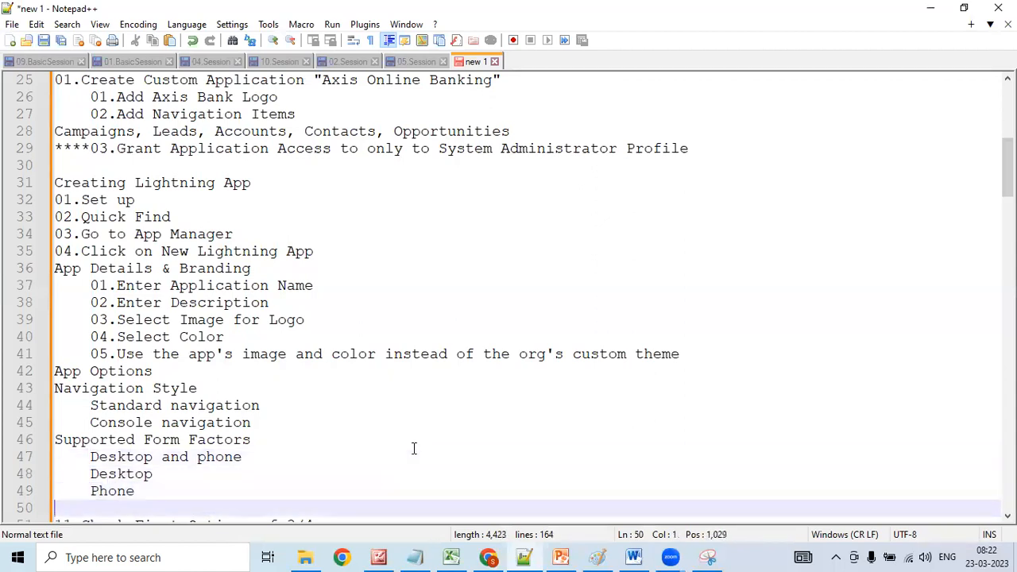
- Copy the Setup Experience label with its Setup (full set of Setup options) and Service Setup options from Chrome into the Notepad++ notes below Phone
left_click(517, 556)
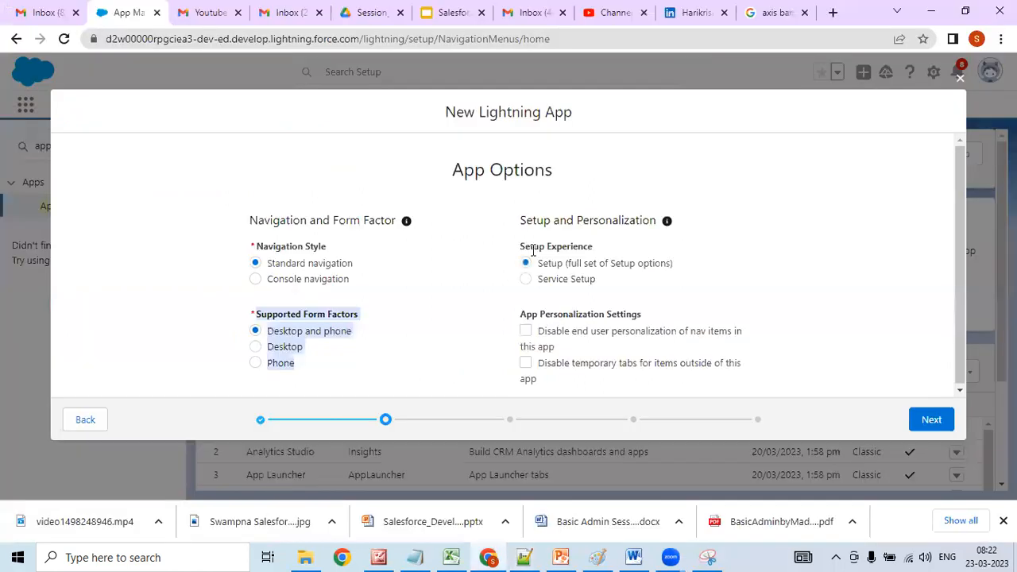
left_click_drag(520, 246, 592, 284)
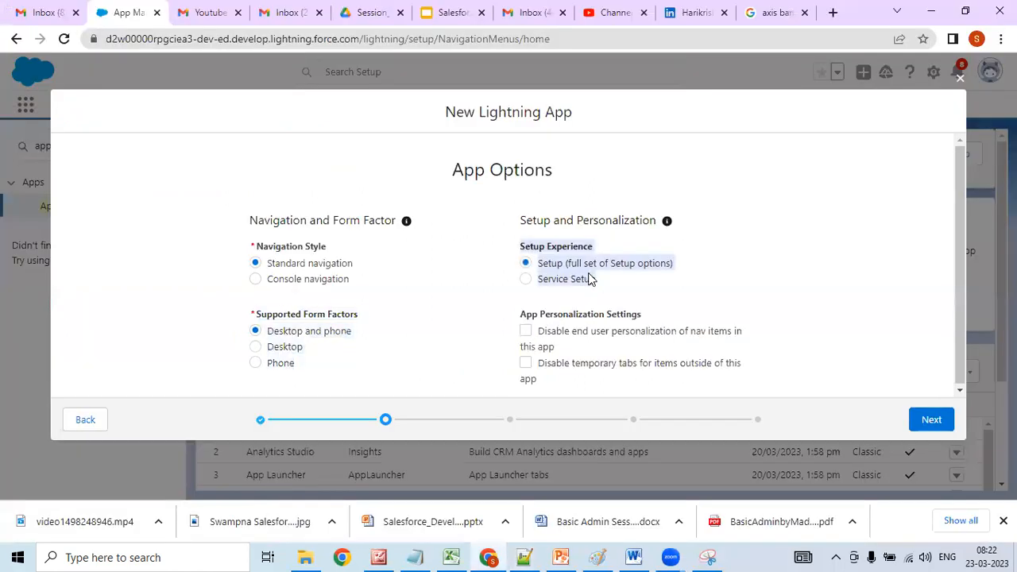
right_click(585, 265)
left_click(601, 279)
mouse_move(524, 554)
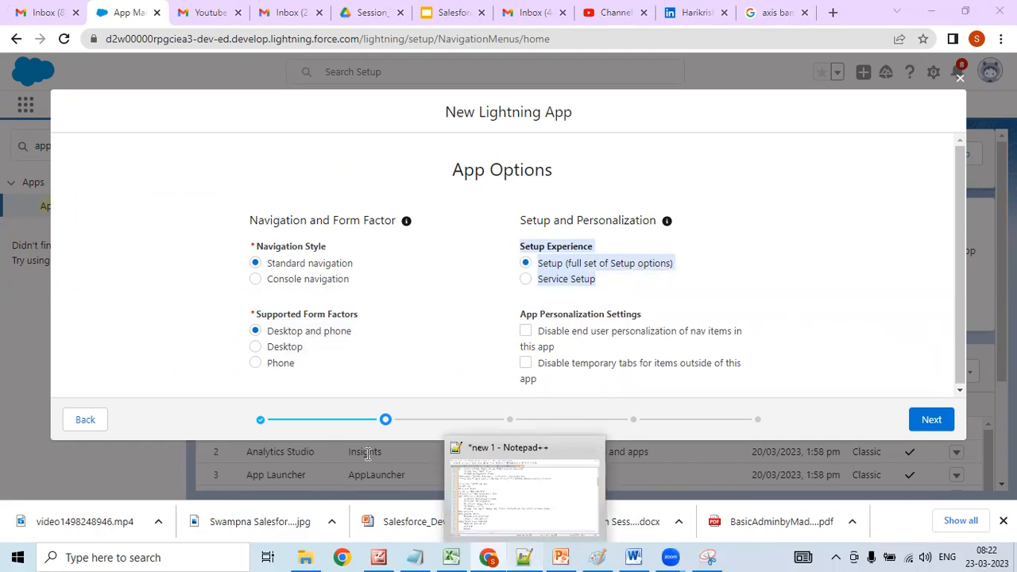
key("alt+Tab")
- Indent the Setup (full set of Setup options) and Service Setup lines one level beneath Setup Experience
key("Up")
key("Up")
key("Tab")
key("Down")
key("Home")
key("Tab")
key("Down")
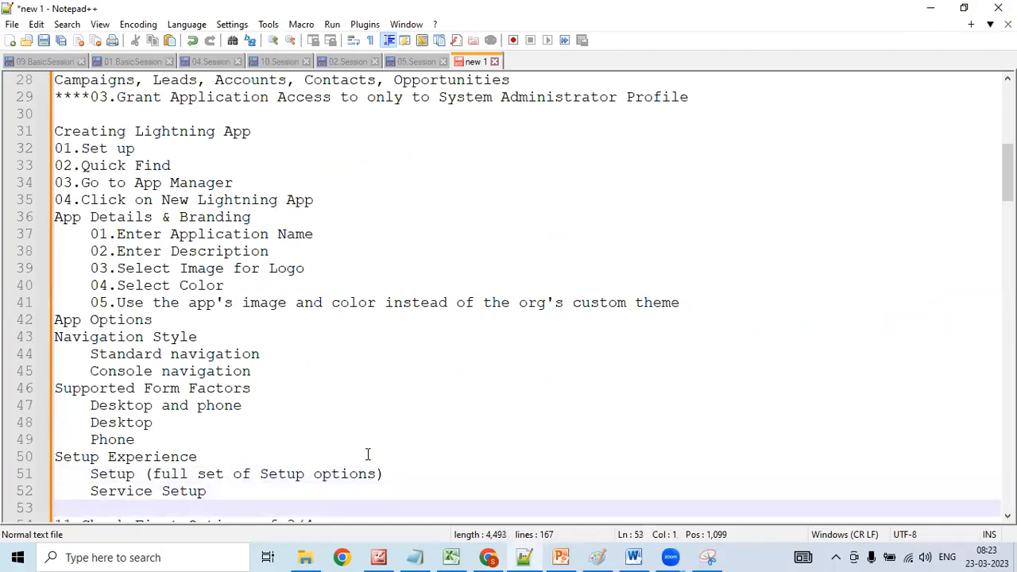
- Copy the App Personalization Settings label and its two Disable options from Chrome into the Notepad++ notes below Service Setup, followed by a new line
left_click(489, 558)
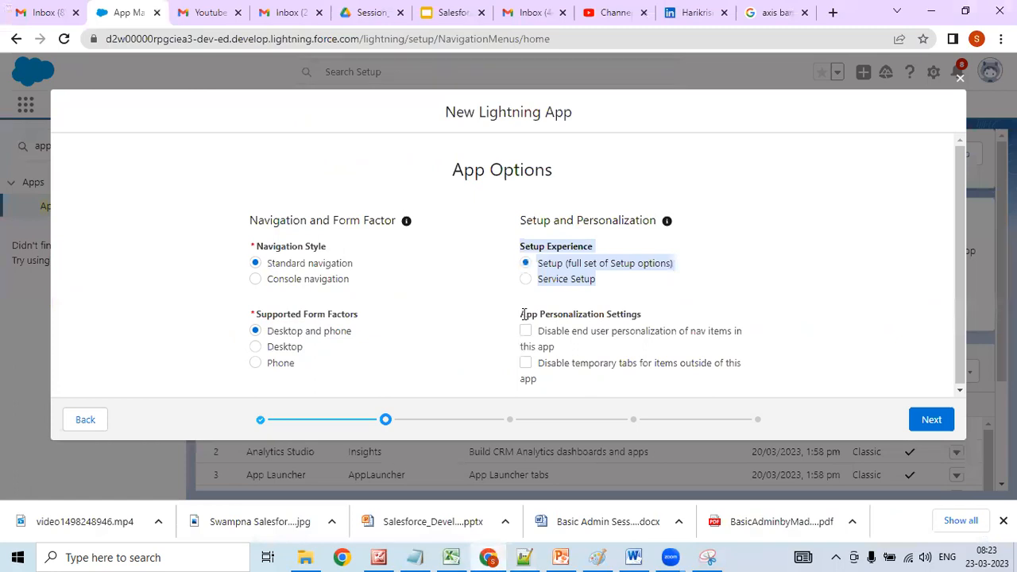
left_click_drag(521, 314, 578, 378)
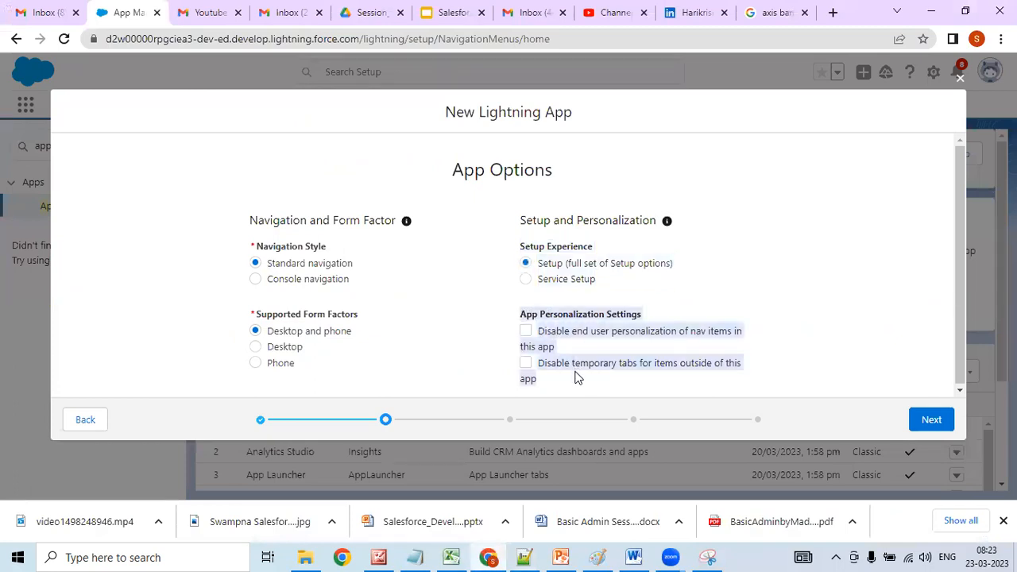
right_click(565, 337)
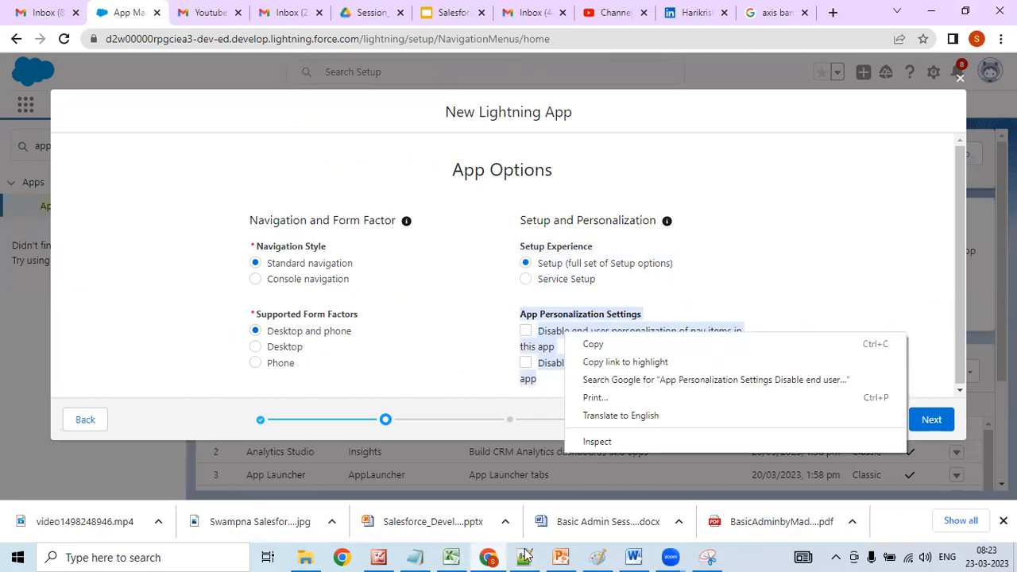
key("alt+Tab")
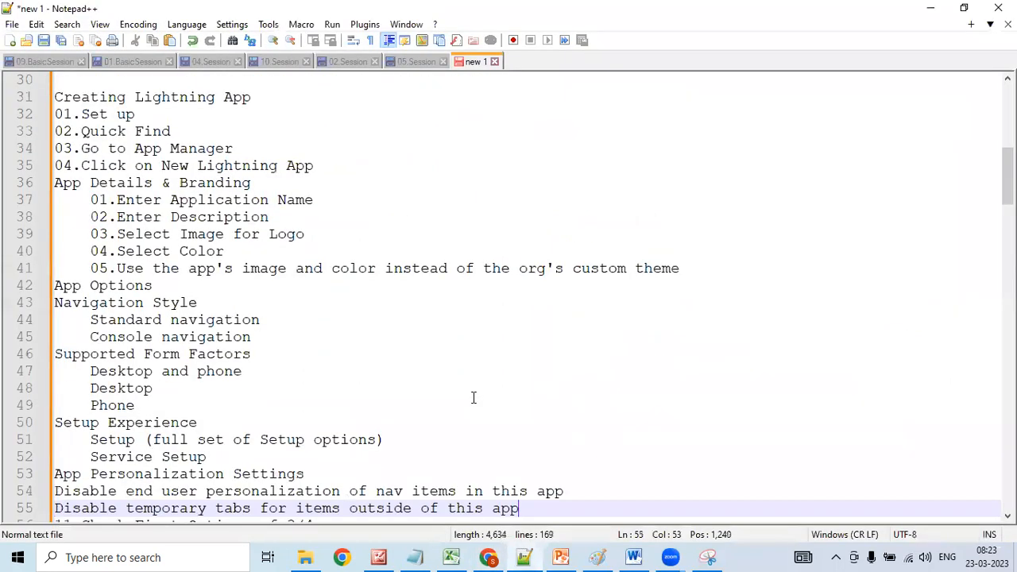
key("Return")
- Indent the two Disable option lines one level beneath App Personalization Settings
key("Up")
key("Up")
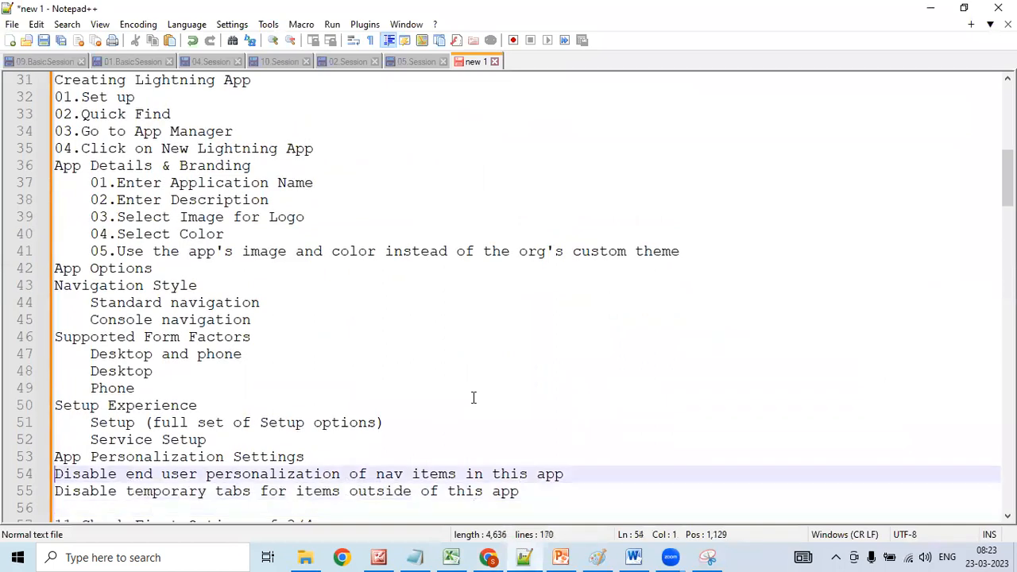
key("Tab")
key("Down")
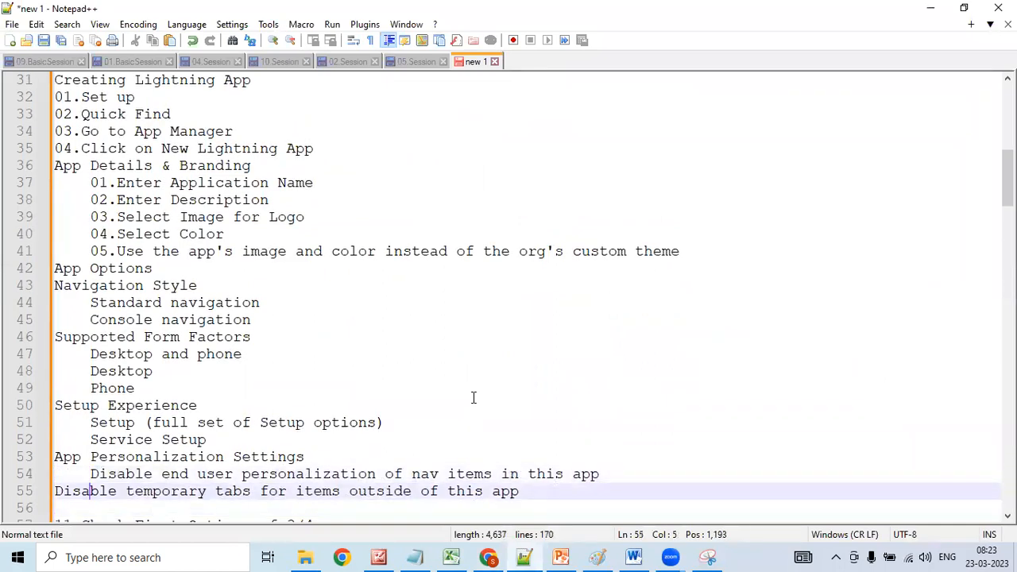
key("Left")
key("Left")
key("Left")
key("Left")
key("Tab")
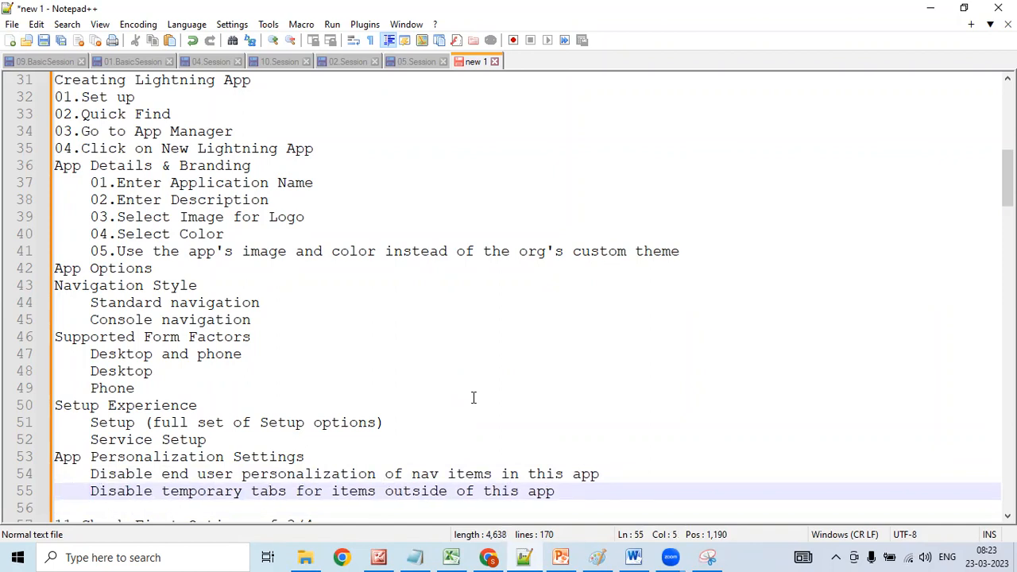
- Prefix the App Details & Branding heading in the notes with the number "01."
key("Down")
key("Down")
key("Down")
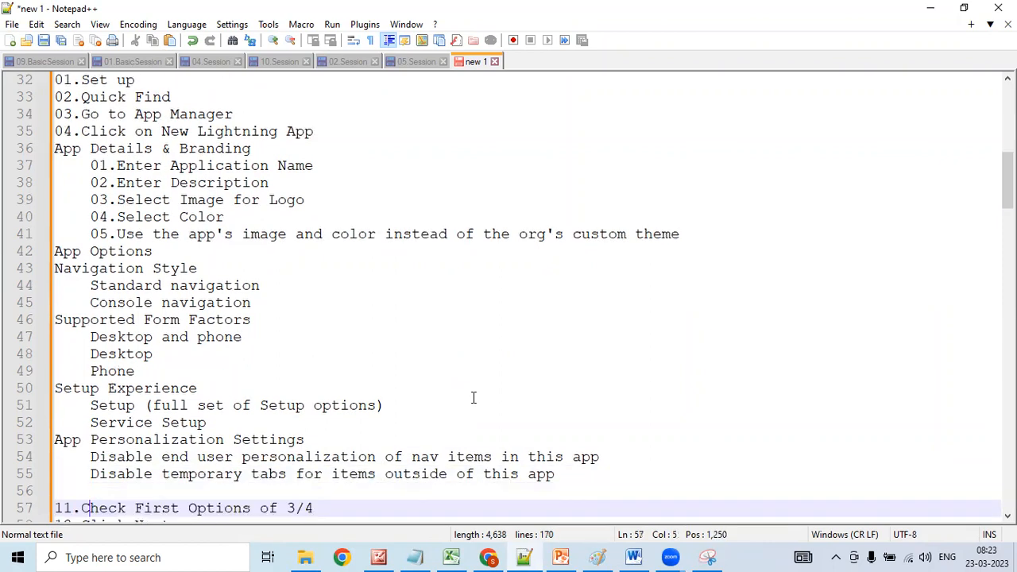
key("Up")
key("Up")
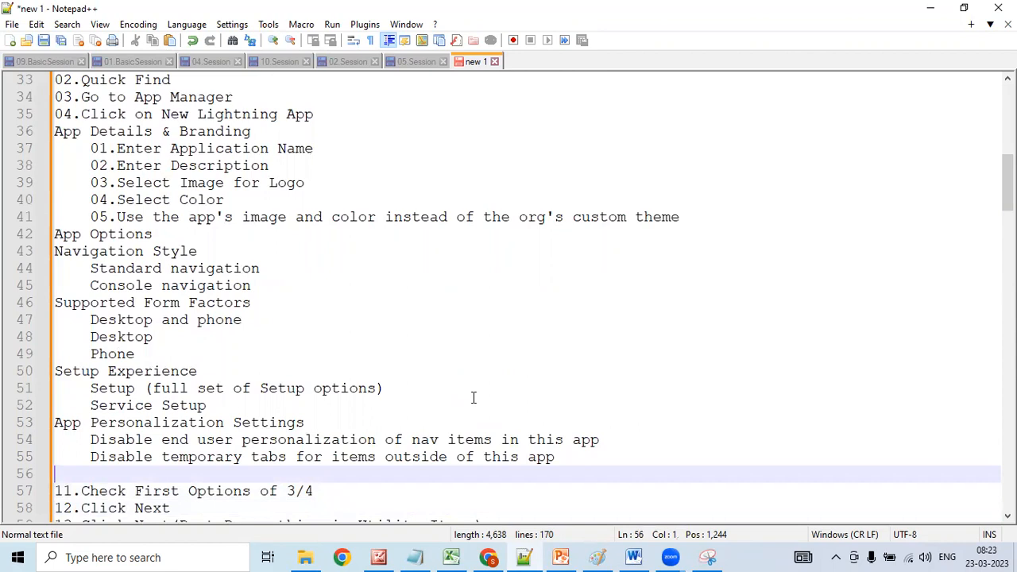
key("Up")
key("Up")
key("Up")
key("Up")
key("Up")
key("Up")
key("Up")
key("Up")
key("Up")
key("Up")
key("Up")
key("Up")
key("Up")
key("Up")
key("Up")
key("Up")
key("Up")
key("Up")
key("Up")
key("Up")
key("Left")
key("Left")
key("Left")
key("Left")
type("01.")
- Prefix the App Options heading in the notes with the number "02."
key("Down")
key("Down")
key("Down")
key("Down")
key("Down")
key("Down")
key("Left")
key("Left")
key("Left")
key("Left")
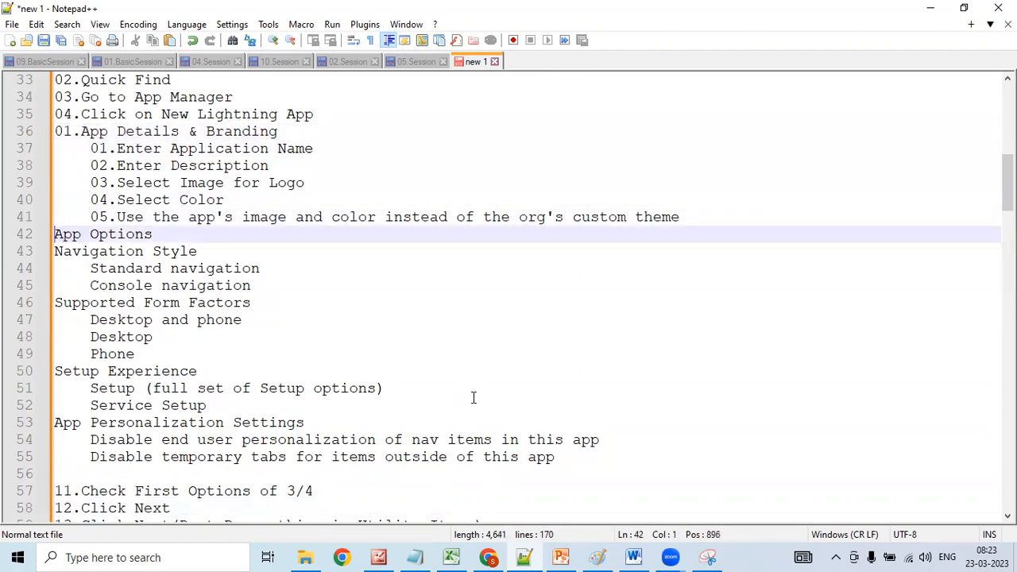
type("02.")
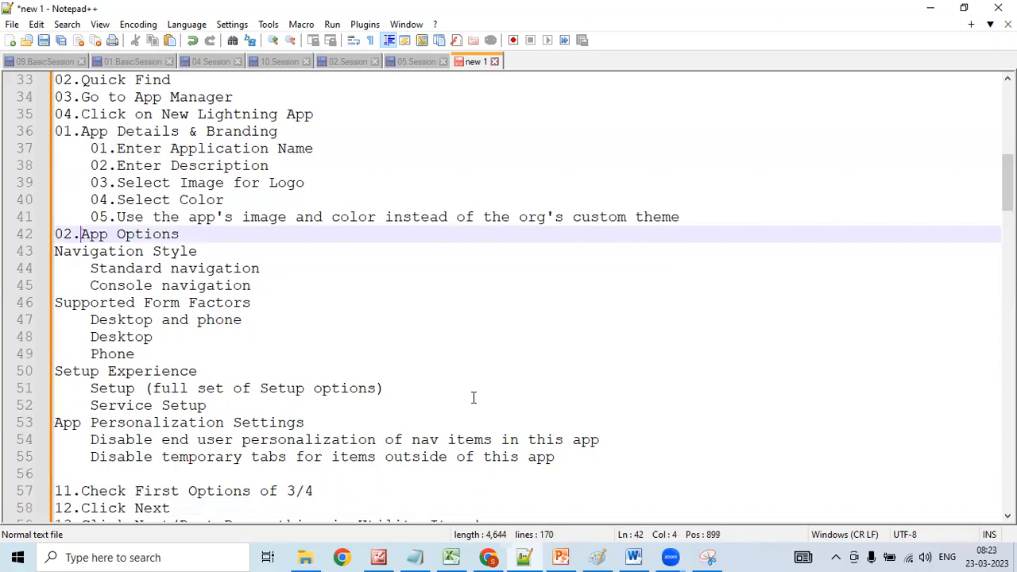
- Indent the Navigation Style line one level beneath App Options and number it "01."
key("Down")
key("Up")
key("Up")
key("Up")
key("Up")
key("Down")
key("Down")
key("Down")
key("Down")
key("Left")
key("Left")
key("Left")
key("Left")
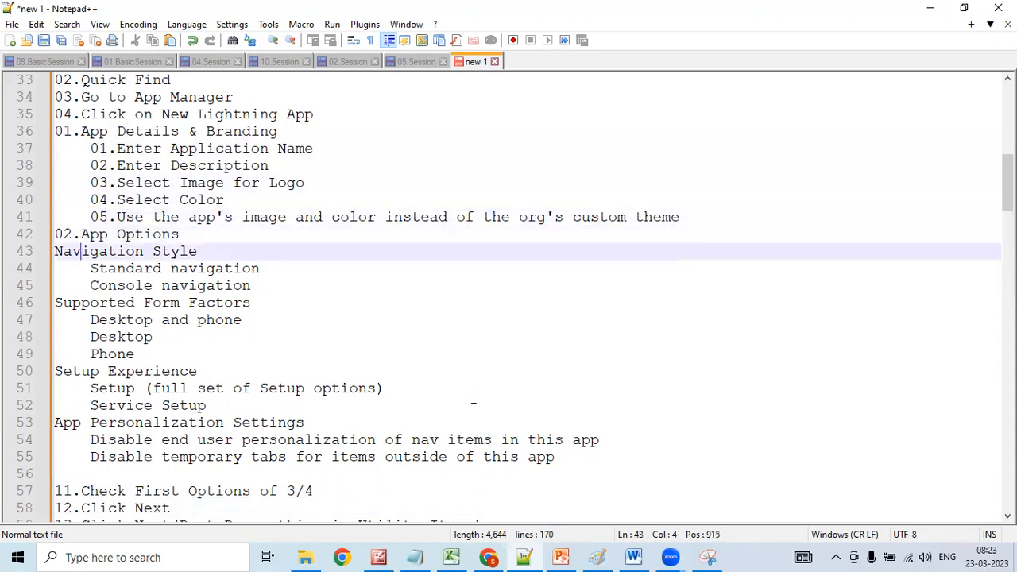
type("`")
key("Down")
key("Up")
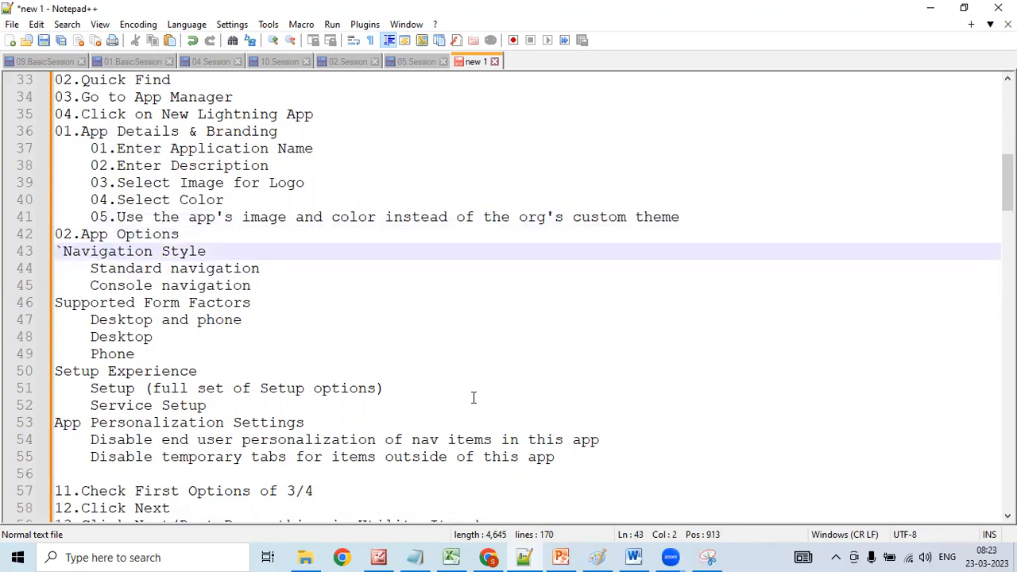
key("BackSpace")
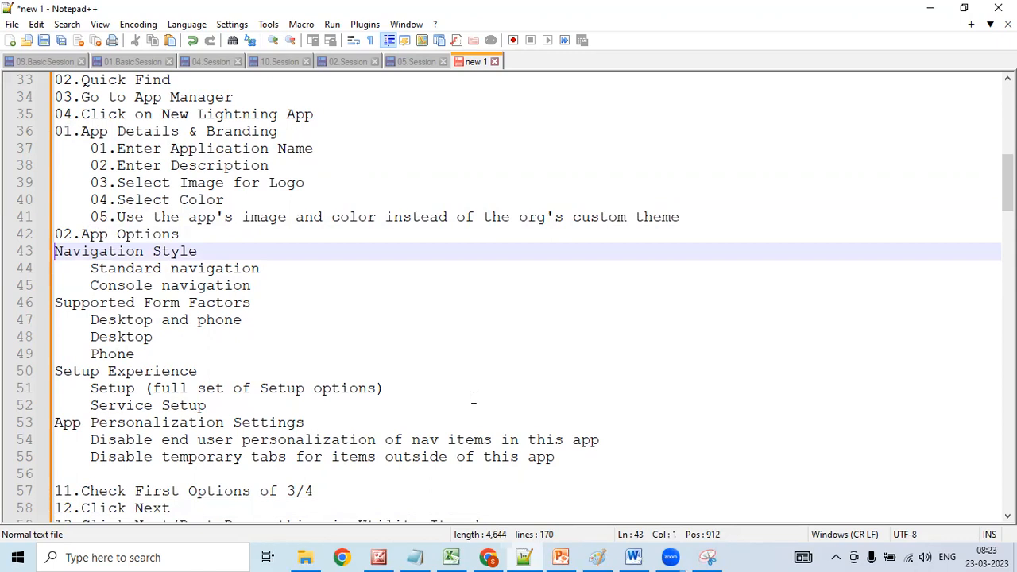
key("Tab")
type("01")
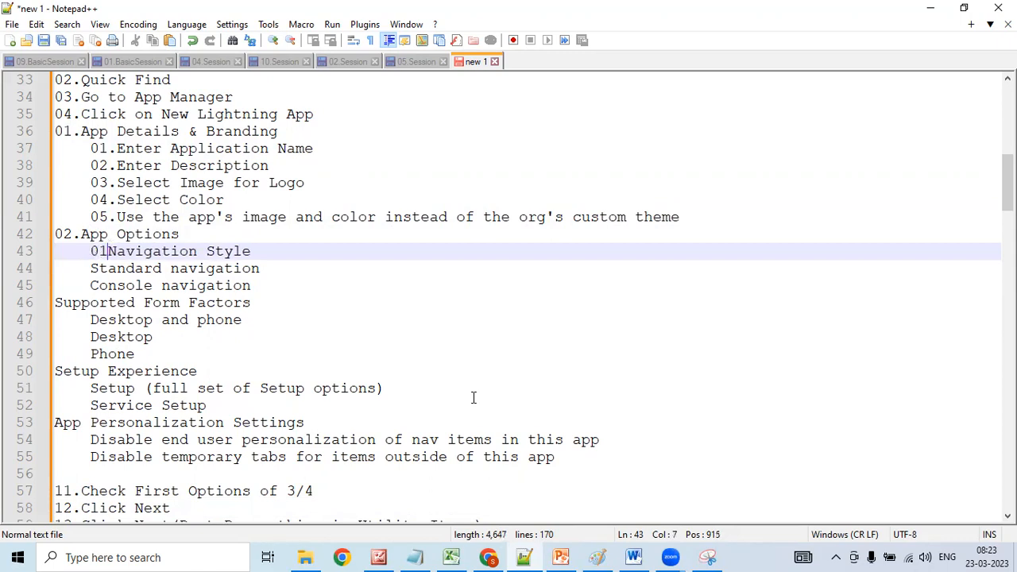
type(".")
- Indent the Standard navigation and Console navigation lines one more level so they sit beneath 01.Navigation Style
key("Down")
key("Home")
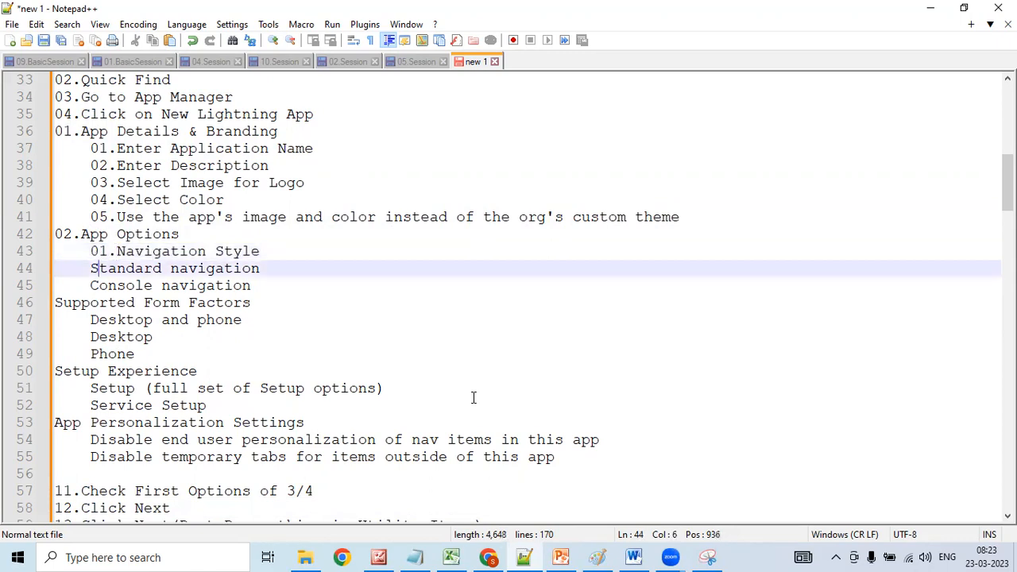
key("Tab")
key("Down")
key("Left")
key("Left")
key("Left")
key("Left")
key("Tab")
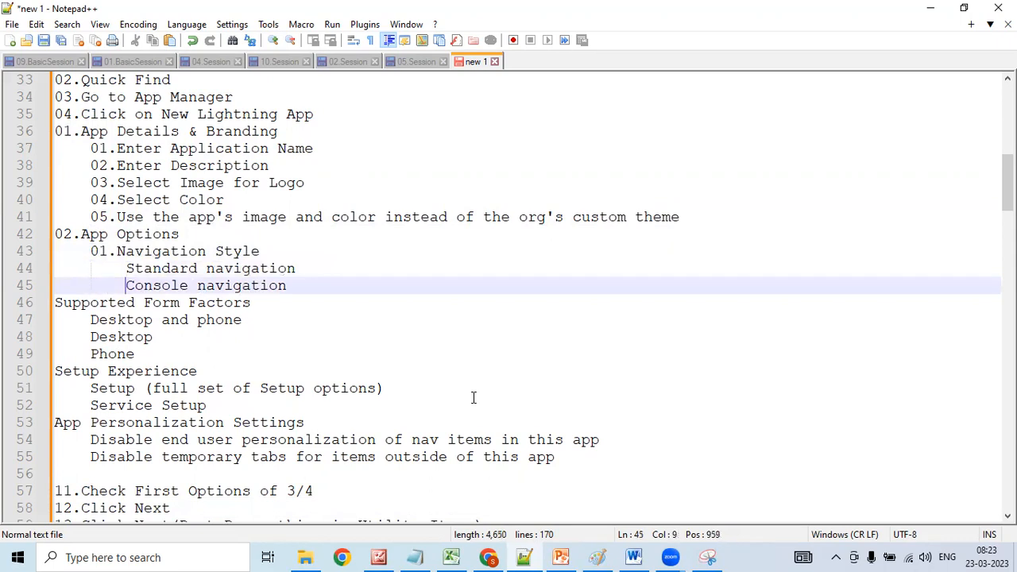
- Number the Standard navigation line "01." and the Console navigation line "02."
key("Up")
type("01")
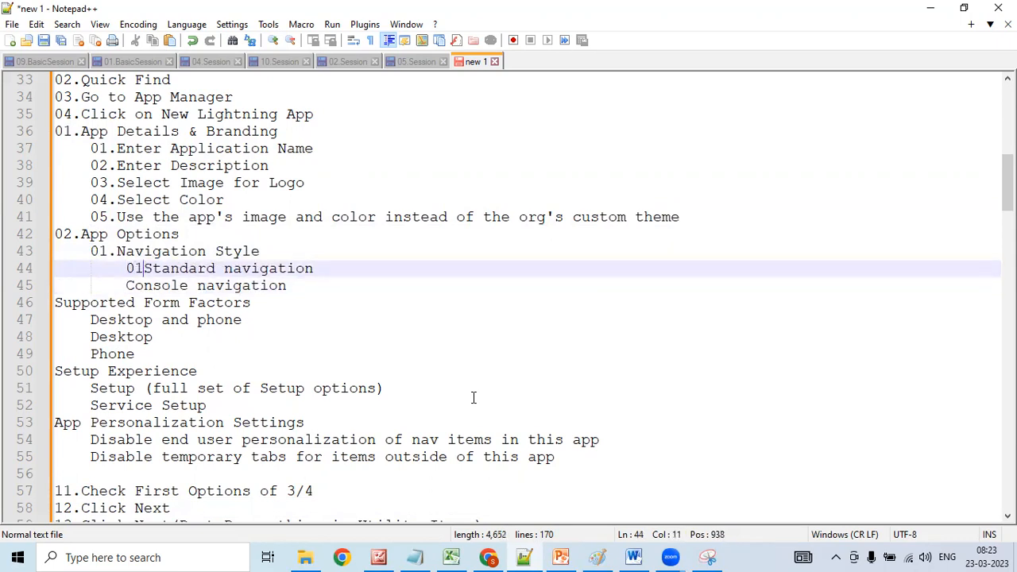
type(".")
key("Down")
key("Home")
type("02.")
- Indent the Supported Form Factors line one level beneath App Options and number it "02."
key("Down")
key("Left")
key("Left")
key("Left")
key("Left")
key("Left")
key("Left")
key("Left")
key("Left")
key("Left")
key("Left")
key("Left")
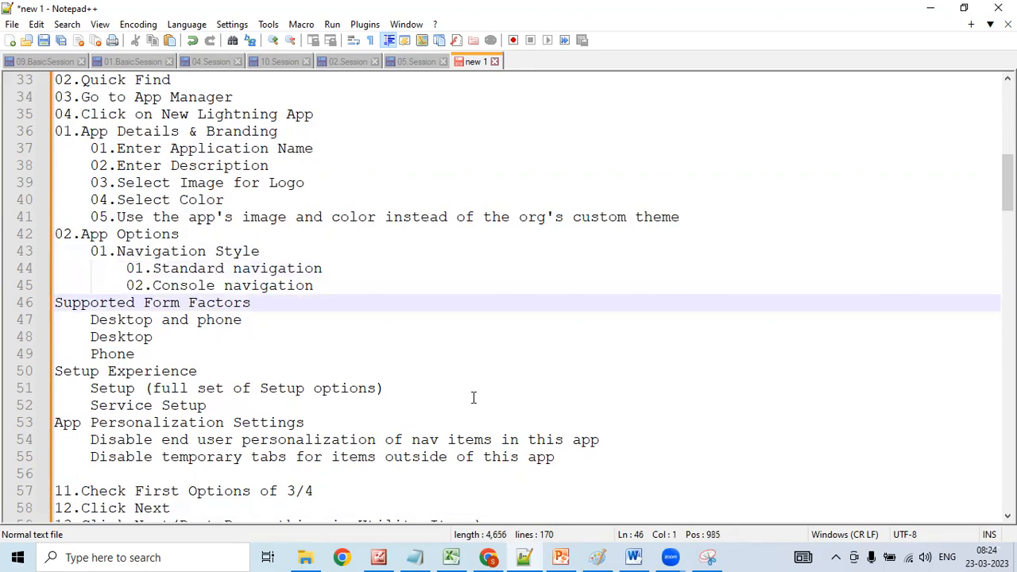
key("Tab")
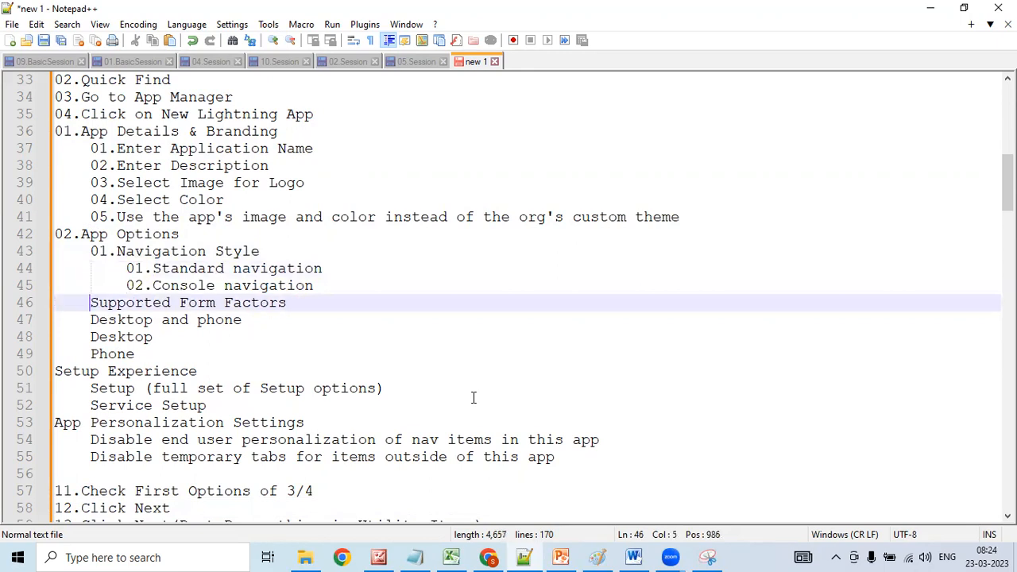
type("02.")
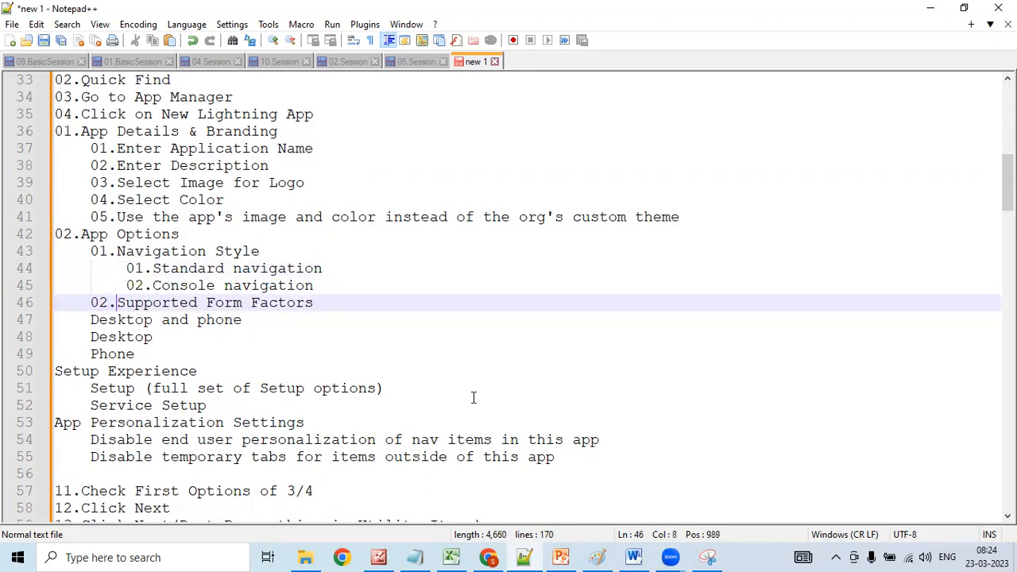
- Indent the Desktop and phone line beneath Supported Form Factors and number it "01."
key("Down")
key("Left")
key("Left")
key("Left")
key("Tab")
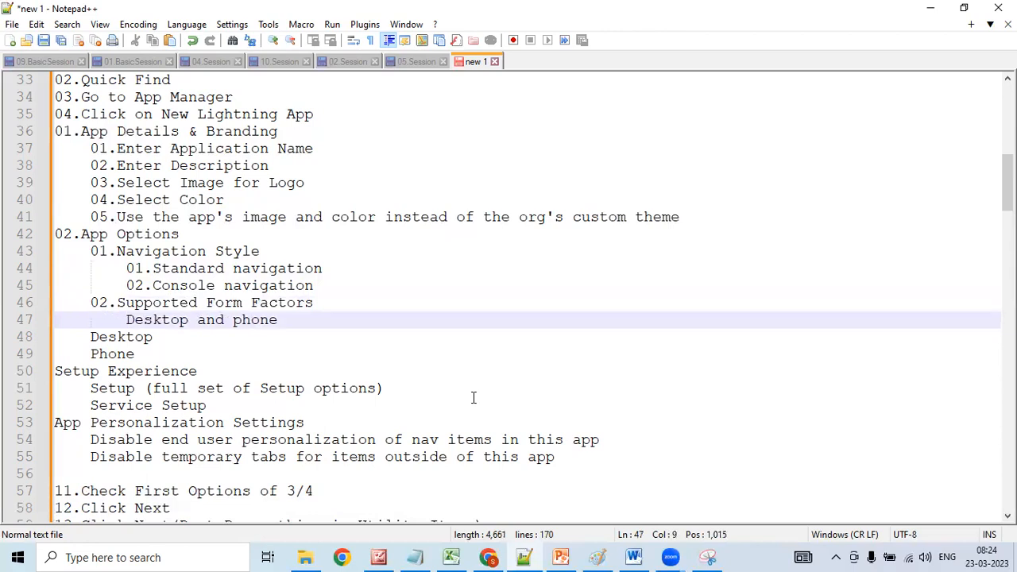
type("01.")
- Number the Desktop line under Supported Form Factors "02."
key("Down")
key("Left")
key("Left")
key("Left")
key("Left")
key("Left")
key("Left")
key("Left")
type("02")
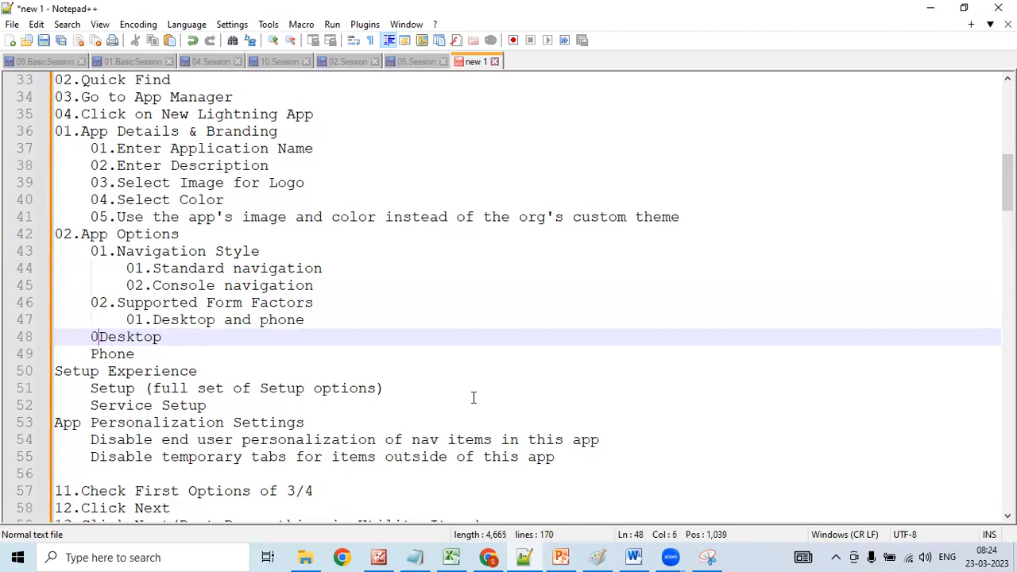
type(".")
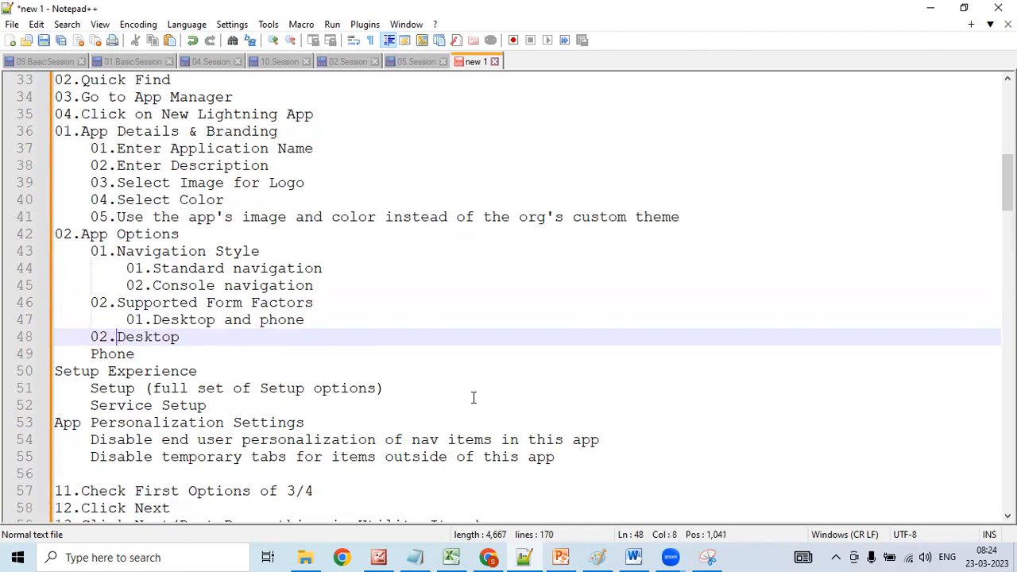
- Indent the "02.Desktop" line one level further beneath Supported Form Factors
key("Left")
key("Left")
key("Left")
key("Tab")
- Number the Phone line "03." and indent it one level further beneath Supported Form Factors
key("Down")
key("Left")
key("Left")
key("Left")
key("Left")
type("02")
key("BackSpace")
type("3.")
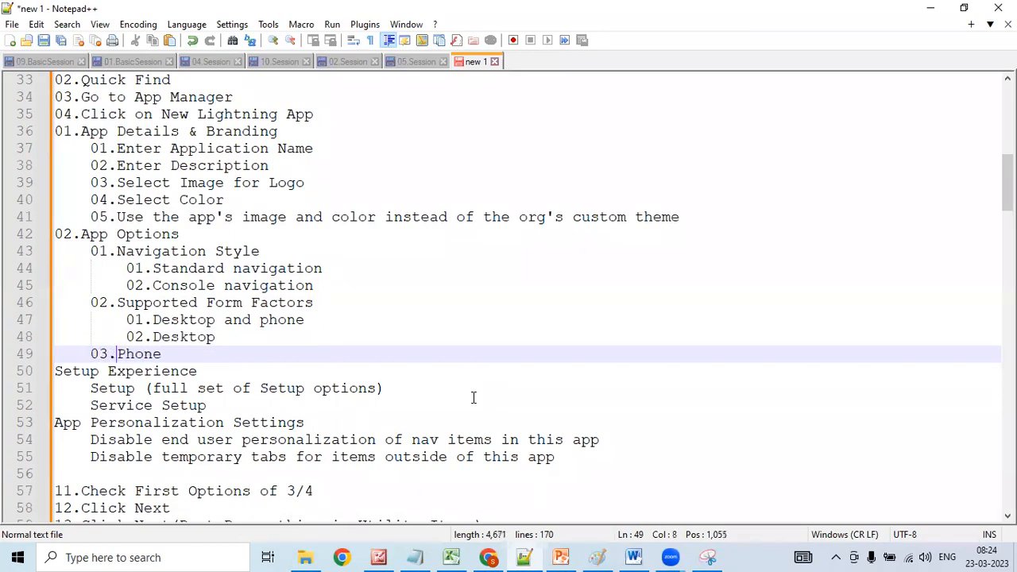
key("Left")
key("Left")
key("Left")
key("Tab")
- Indent the Setup Experience line one level beneath App Options and number it "03."
key("Down")
key("Left")
key("Left")
key("Left")
key("Left")
key("Left")
key("Left")
key("Left")
key("Left")
key("Tab")
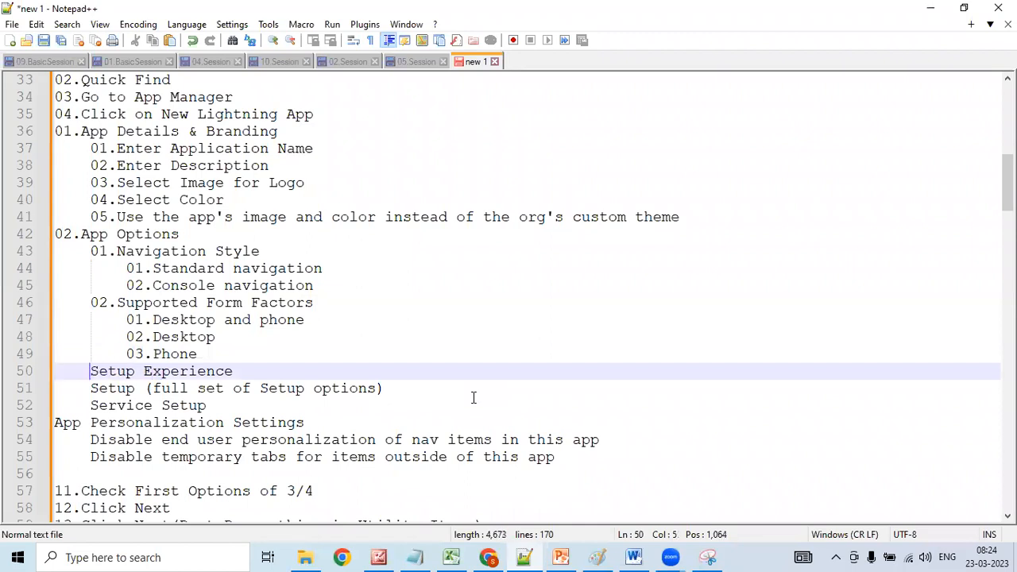
type("03.")
- Indent the "Setup (full set of Setup options)" line beneath Setup Experience and number it "01."
key("Down")
key("Left")
key("Left")
key("Left")
key("Tab")
type("01.")
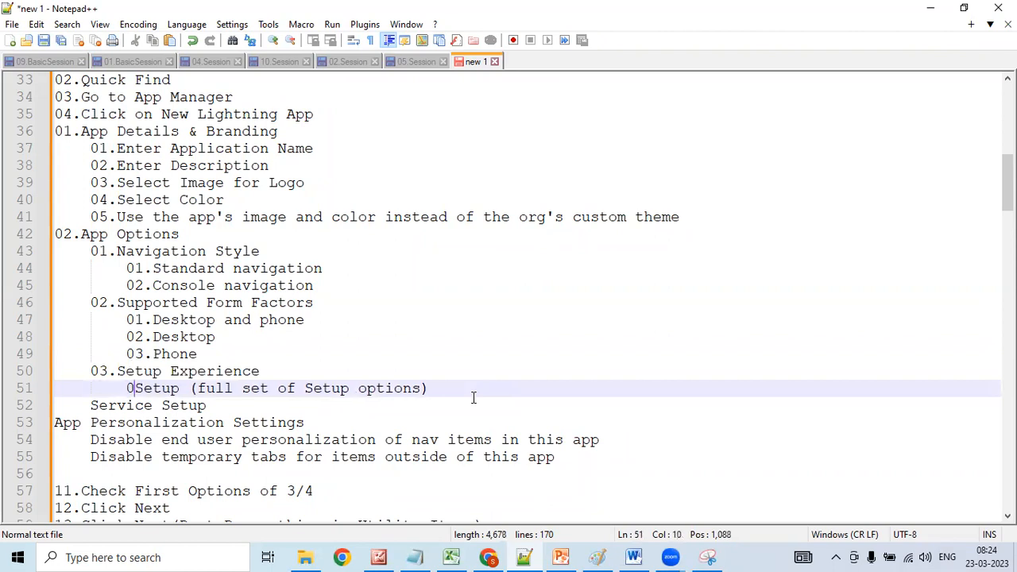
- Indent the Service Setup line beneath Setup Experience and number it "02."
key("Down")
key("Left")
key("Left")
key("Left")
key("Left")
key("Left")
key("Left")
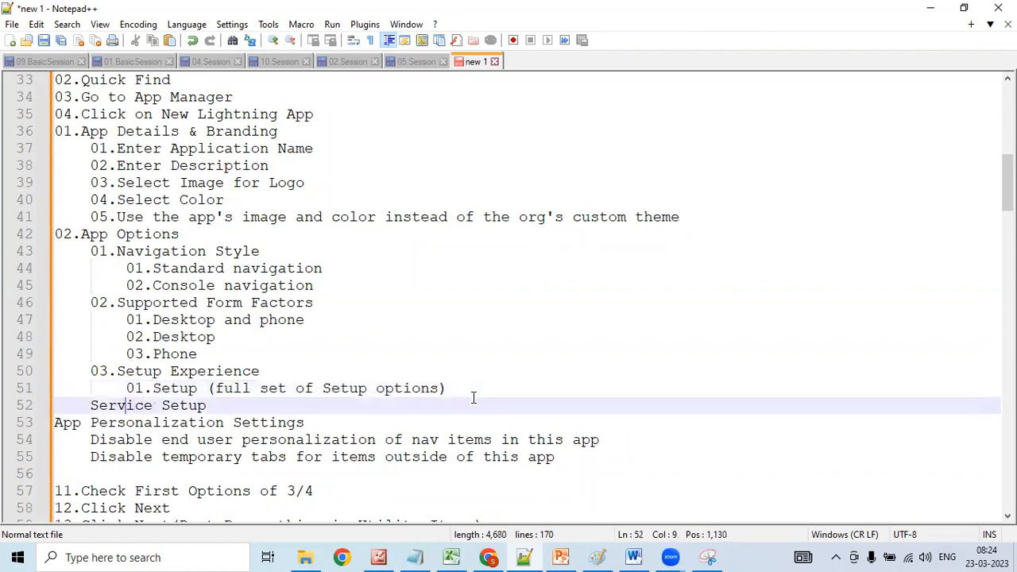
key("Left")
key("Tab")
type("02.")
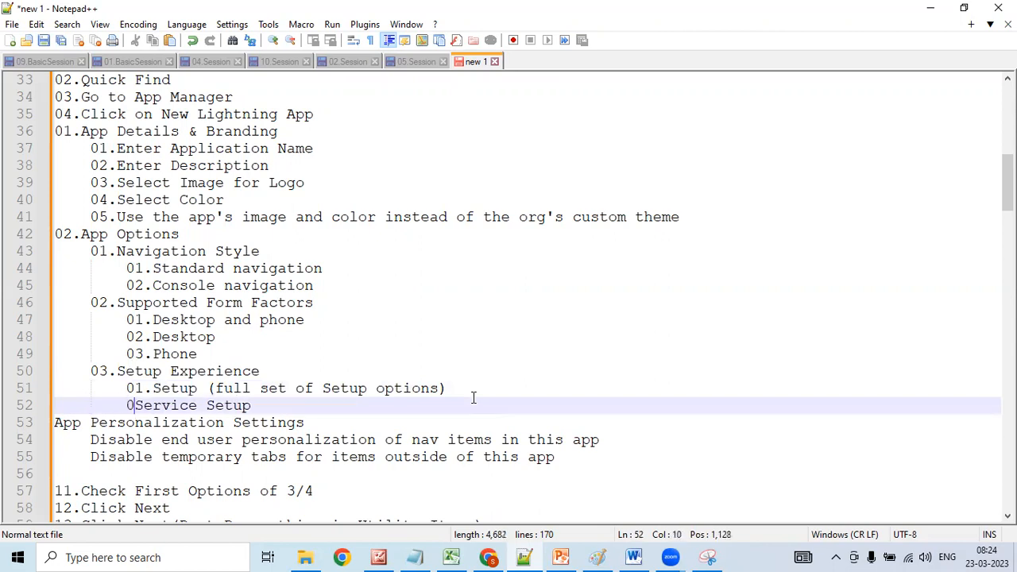
- Indent the App Personalization Settings line one level beneath App Options and number it "04."
key("Down")
key("Left")
key("Left")
key("Left")
key("Left")
key("Left")
key("Left")
key("Left")
key("Left")
key("Left")
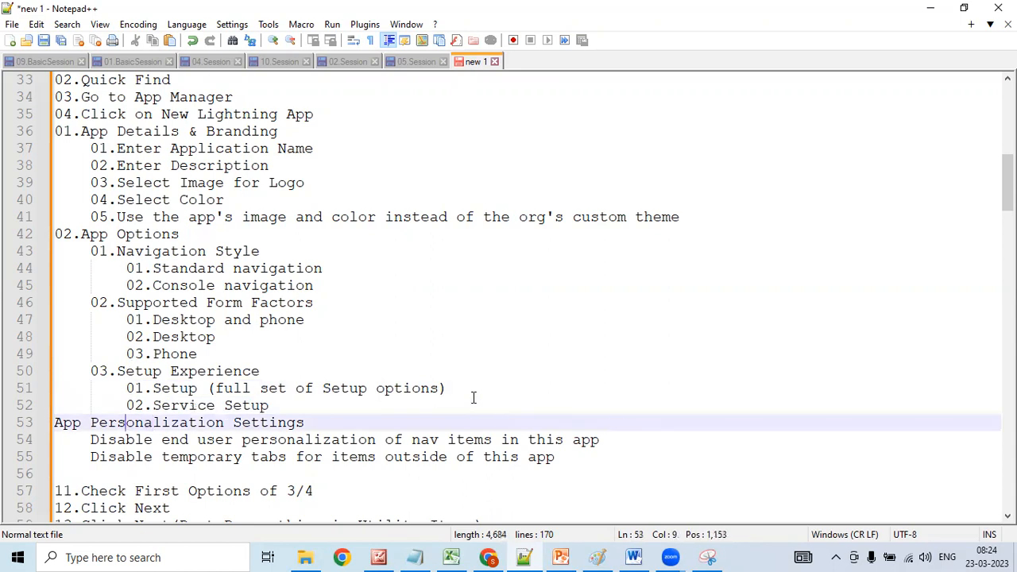
key("Left")
key("Left")
key("Tab")
type("04.")
- Indent the "Disable end user personalization of nav items in this app" line beneath App Personalization Settings and number it "01."
key("Down")
key("Left")
key("Left")
key("Tab")
type("01.")
- Indent the "Disable temporary tabs for items outside of this app" line beneath App Personalization Settings and number it "02."
key("Down")
key("Left")
key("Left")
key("Left")
key("Left")
key("Left")
key("Left")
key("Left")
type("0")
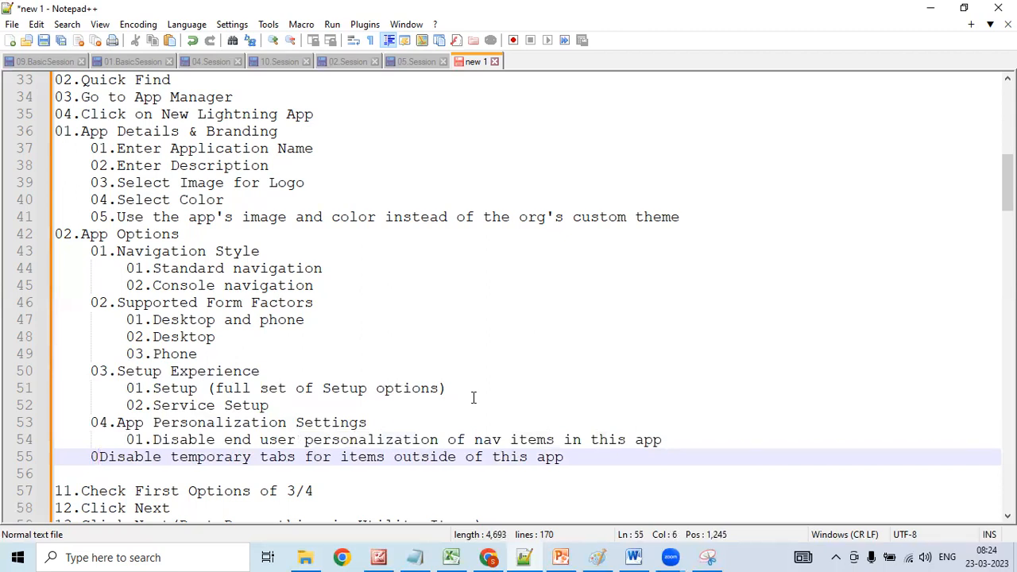
type("4")
key("BackSpace")
key("BackSpace")
key("Tab")
type("02.")
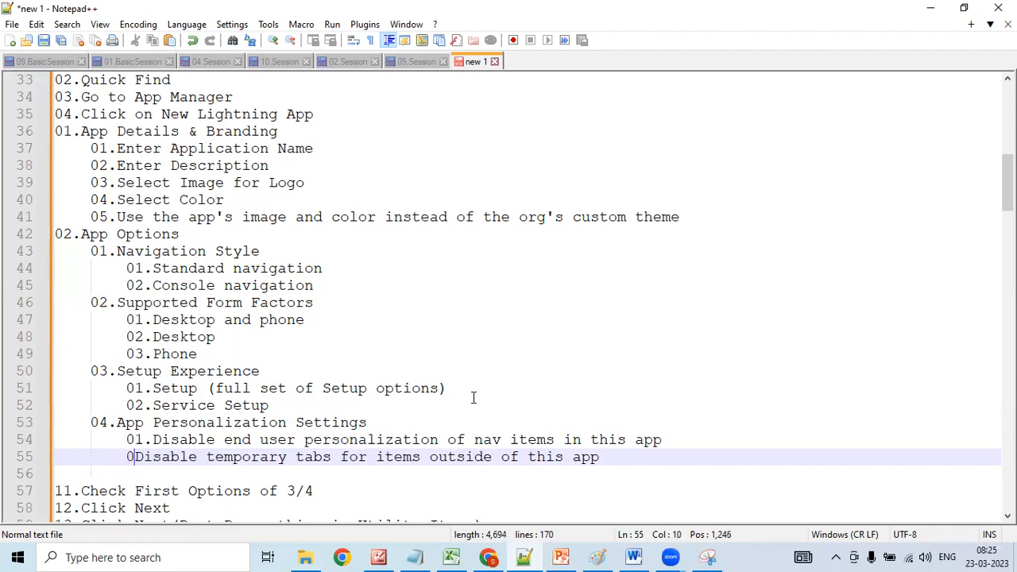
key("Down")
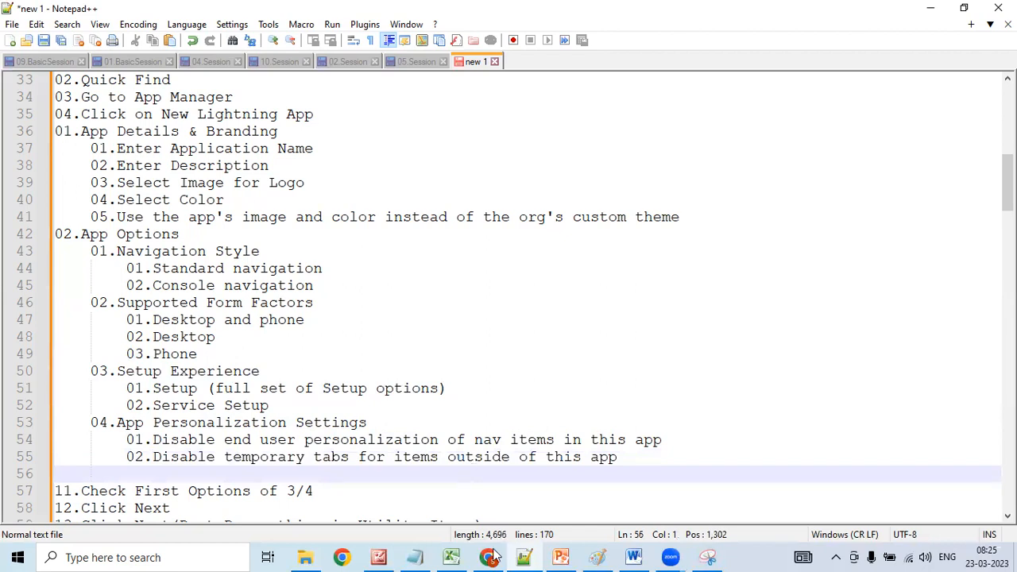
- Switch to Chrome and advance the New Lightning App wizard from App Options to the Utility Items page
key("alt+Tab")
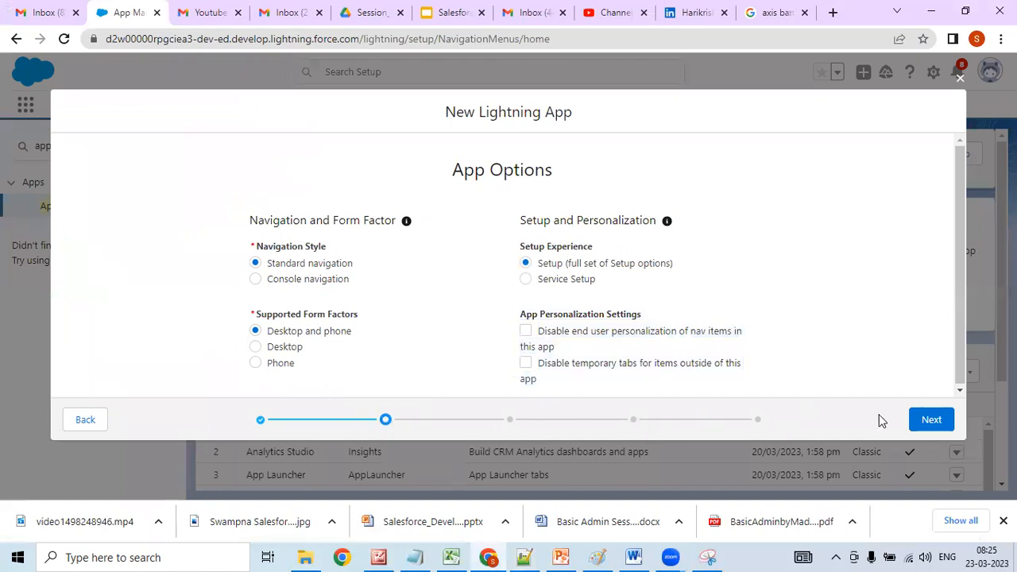
left_click(930, 422)
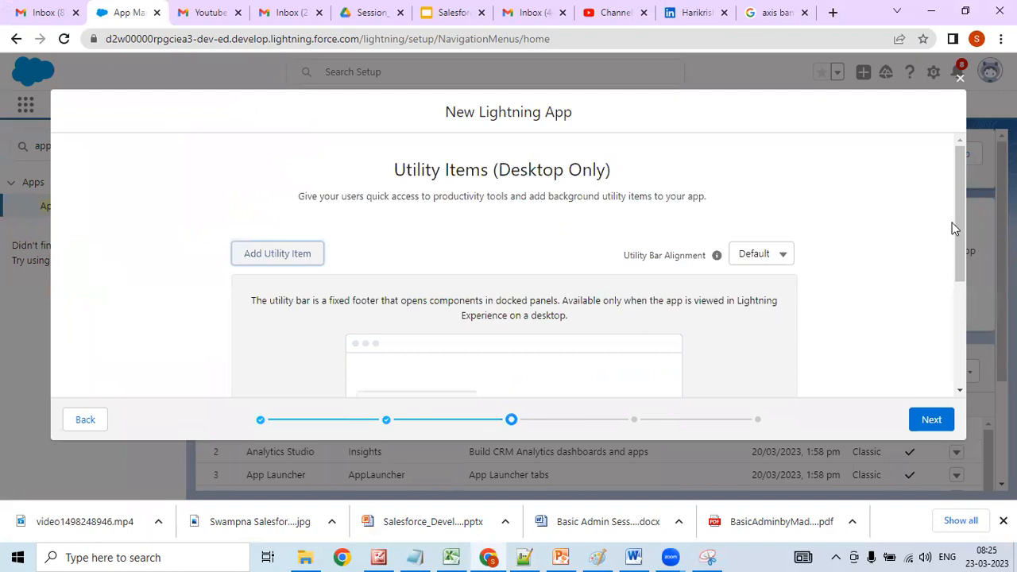
left_click_drag(959, 219, 923, 253)
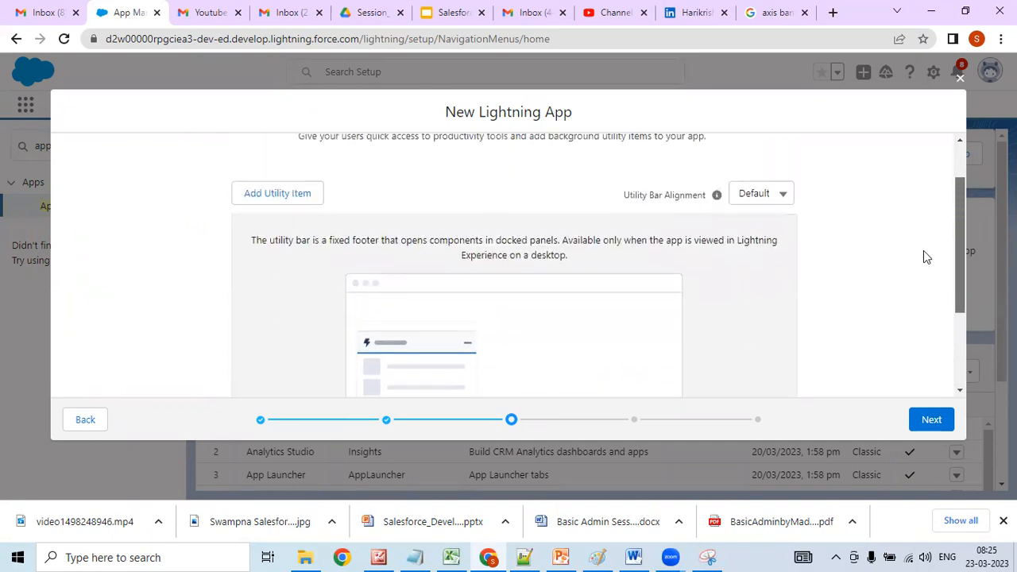
- Examine the standard utility items that can be added to the app, without adding any
left_click(295, 197)
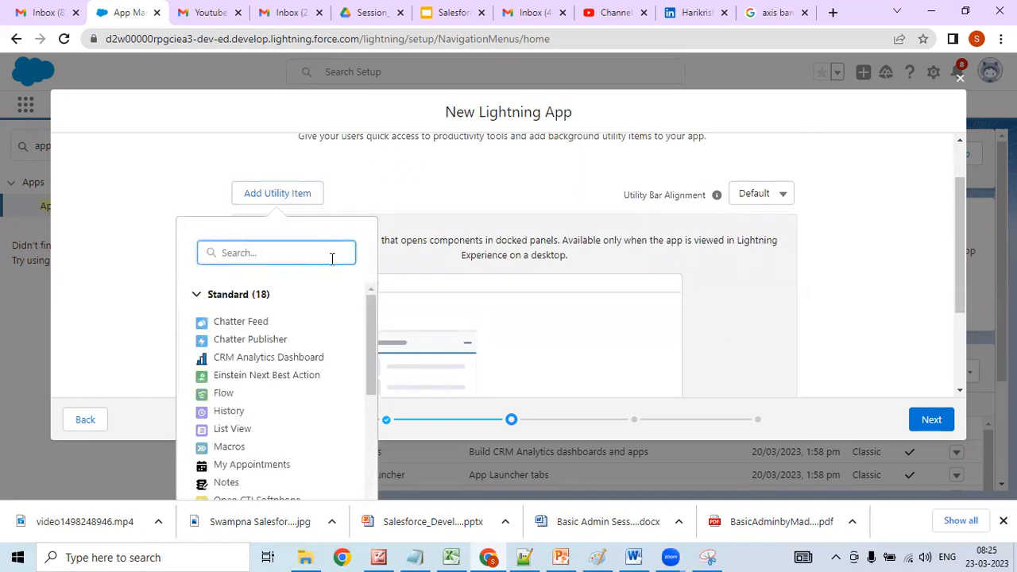
mouse_move(372, 327)
left_mouse_down()
mouse_move(354, 405)
mouse_move(371, 328)
left_mouse_up()
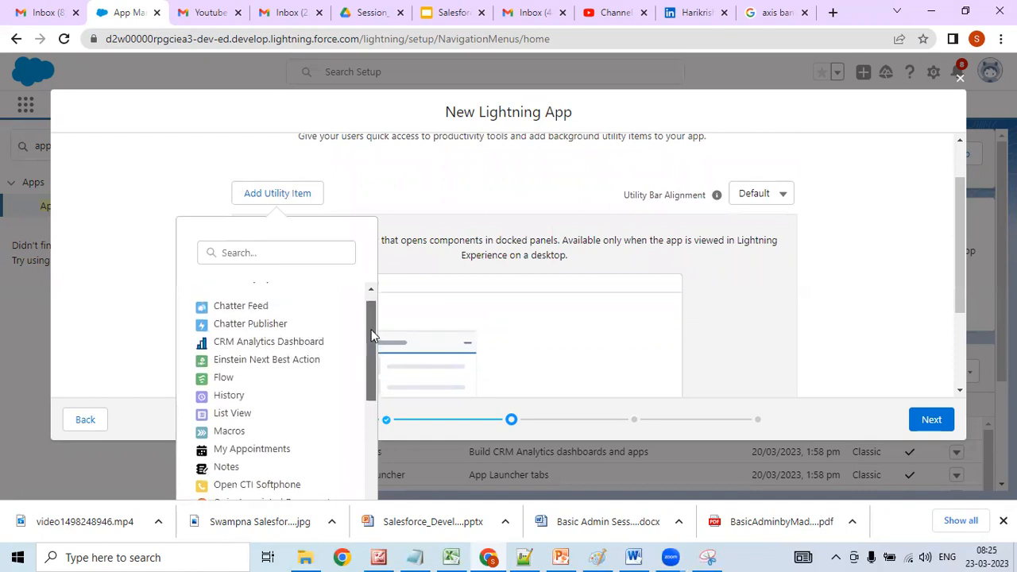
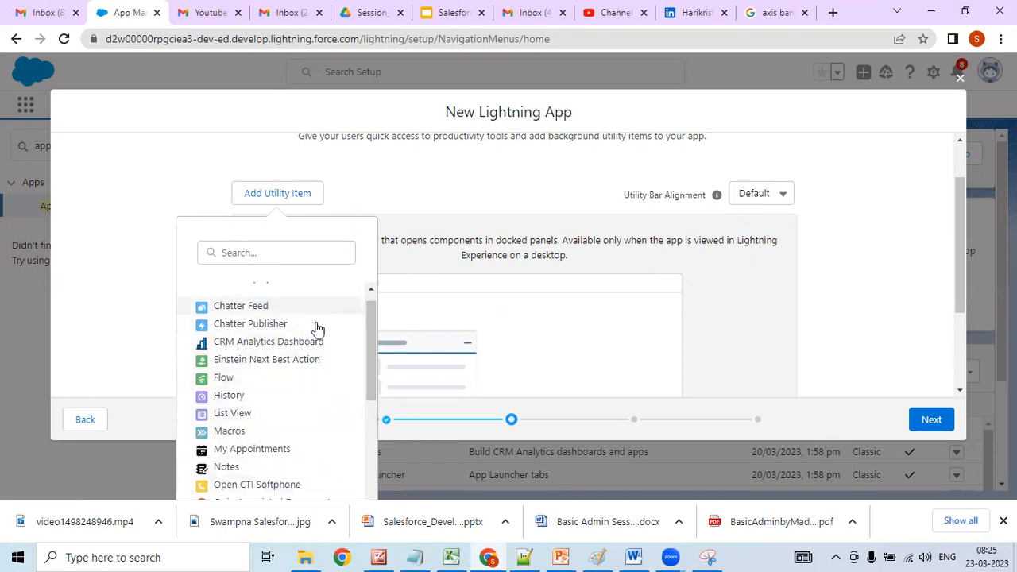
mouse_move(369, 328)
left_mouse_down()
mouse_move(350, 450)
mouse_move(370, 311)
left_mouse_up()
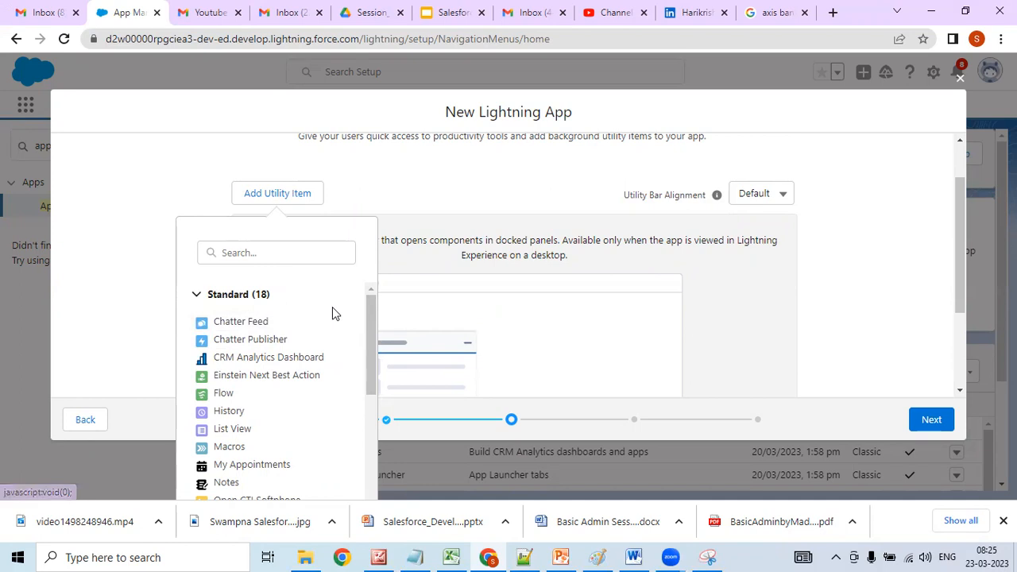
left_click_drag(371, 321, 374, 291)
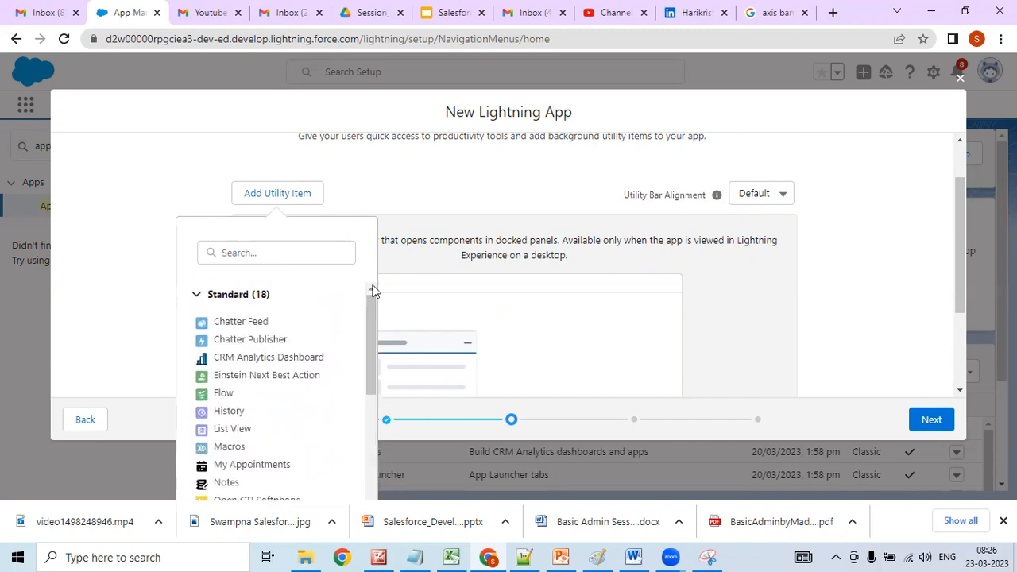
left_click(372, 195)
- Try the Mirrored utility bar alignment and return the setting to Default
left_click(765, 195)
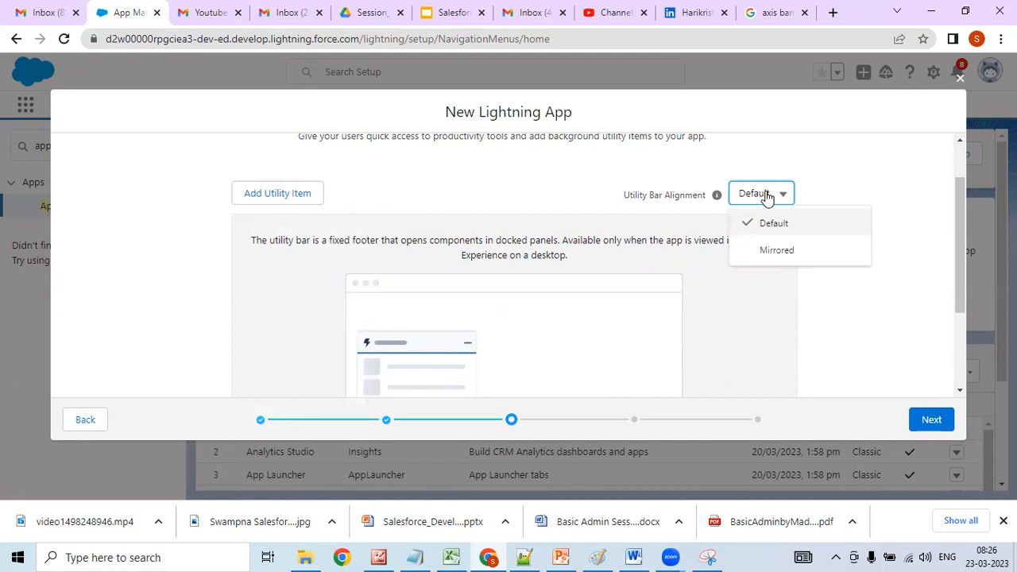
left_click(778, 251)
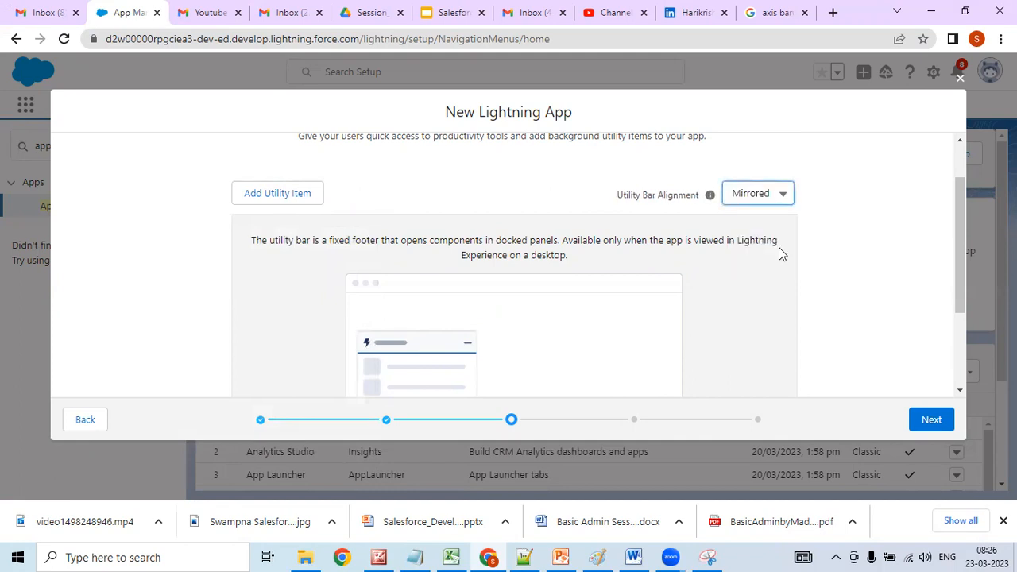
left_click(776, 199)
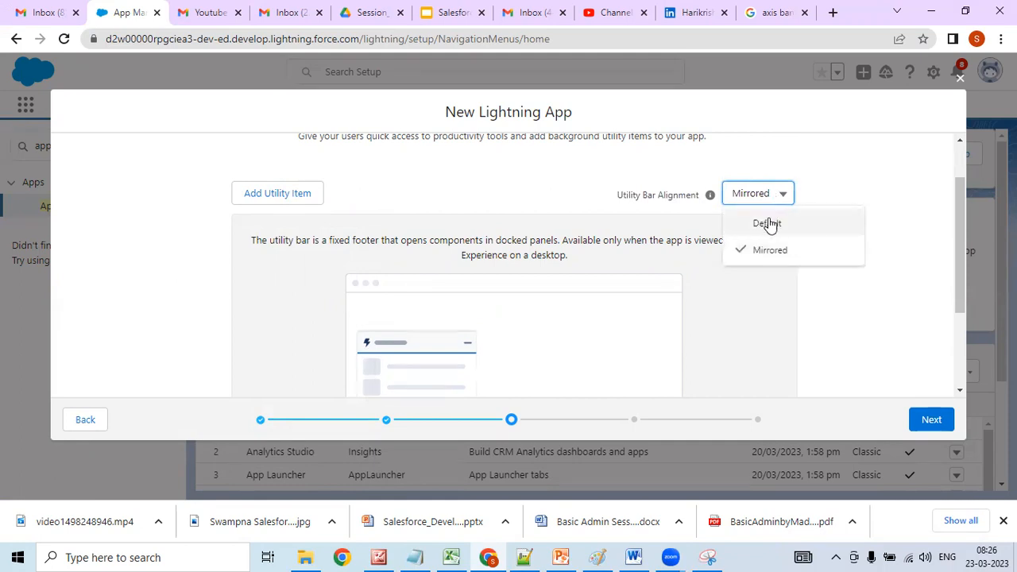
left_click(768, 223)
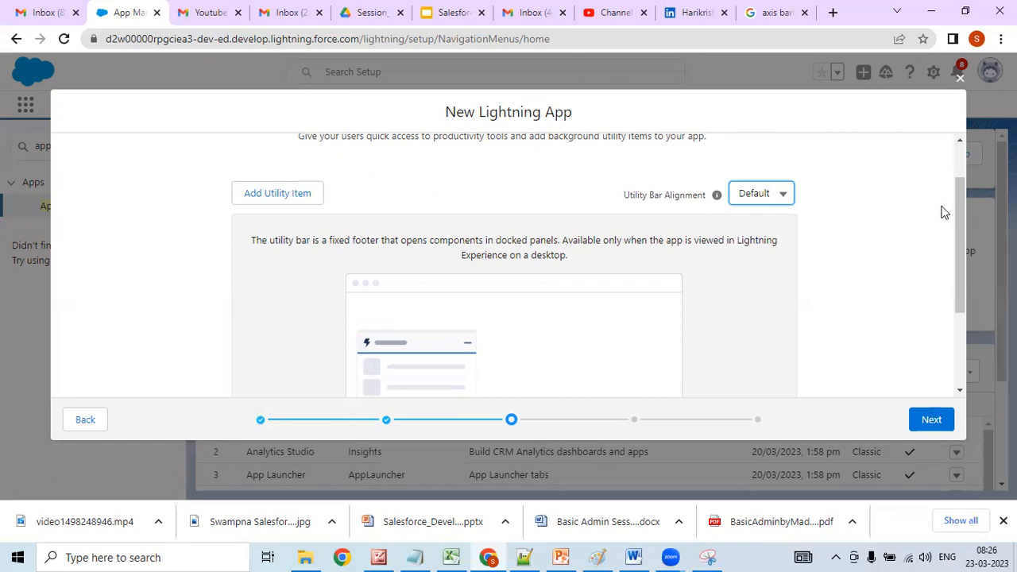
left_click_drag(959, 208, 958, 186)
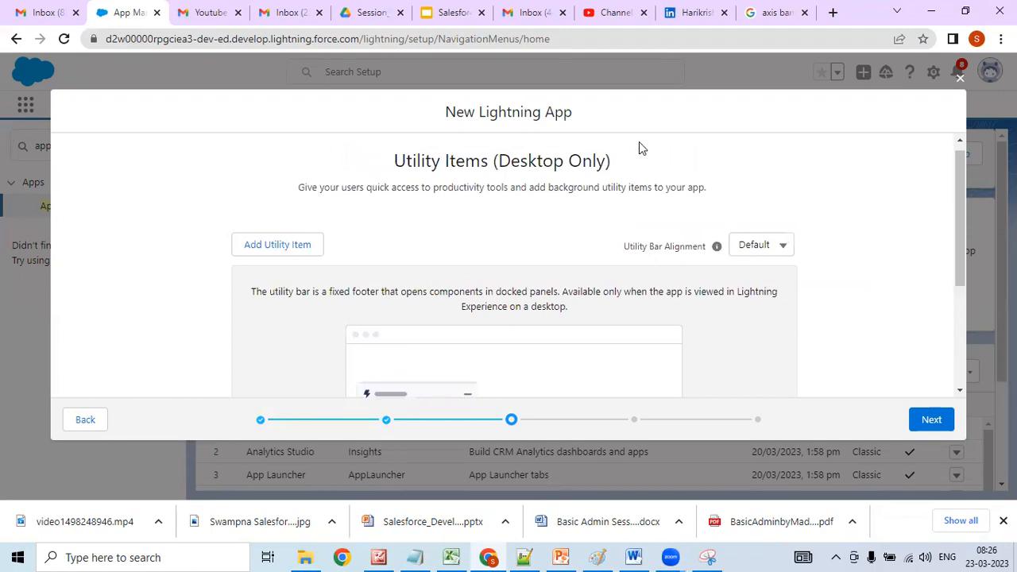
left_click_drag(395, 169, 611, 163)
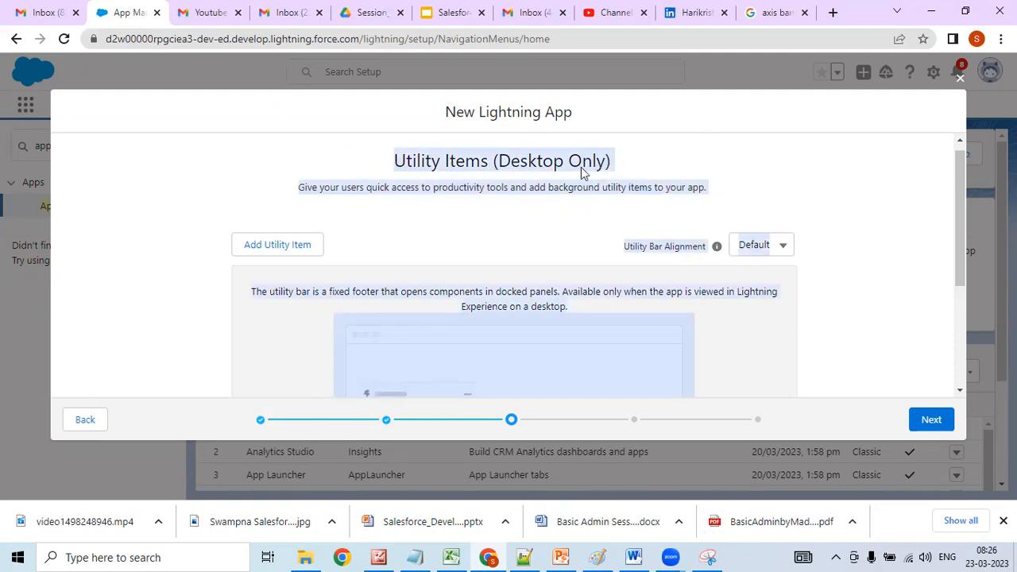
left_click(636, 169)
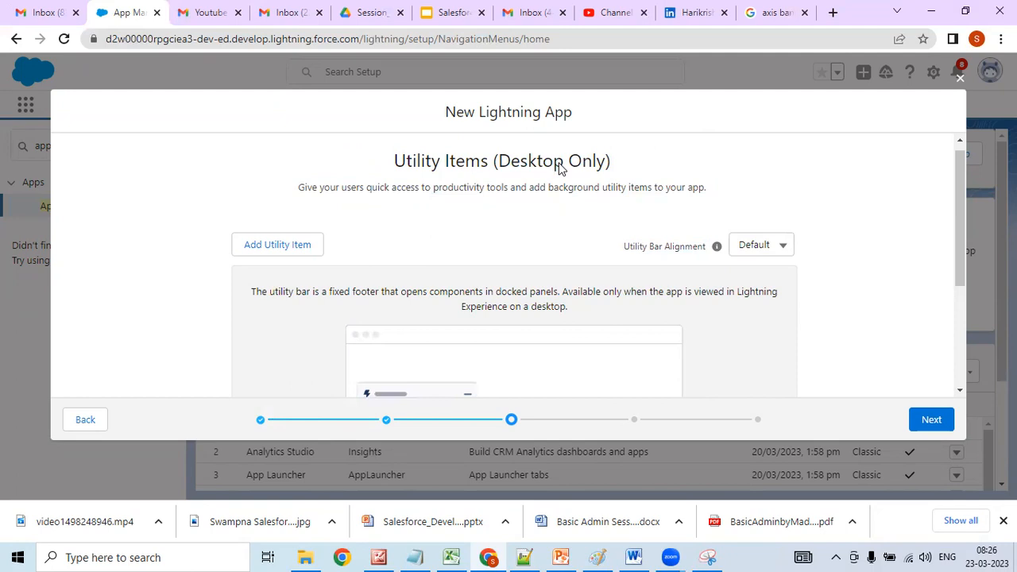
left_click_drag(395, 162, 585, 163)
left_click(584, 162)
right_click(585, 163)
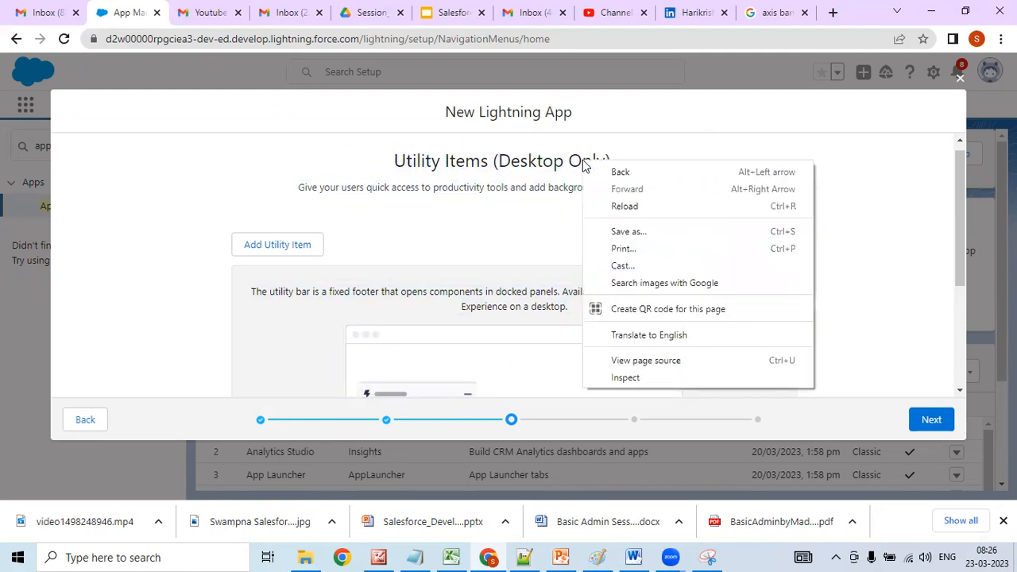
left_click(528, 155)
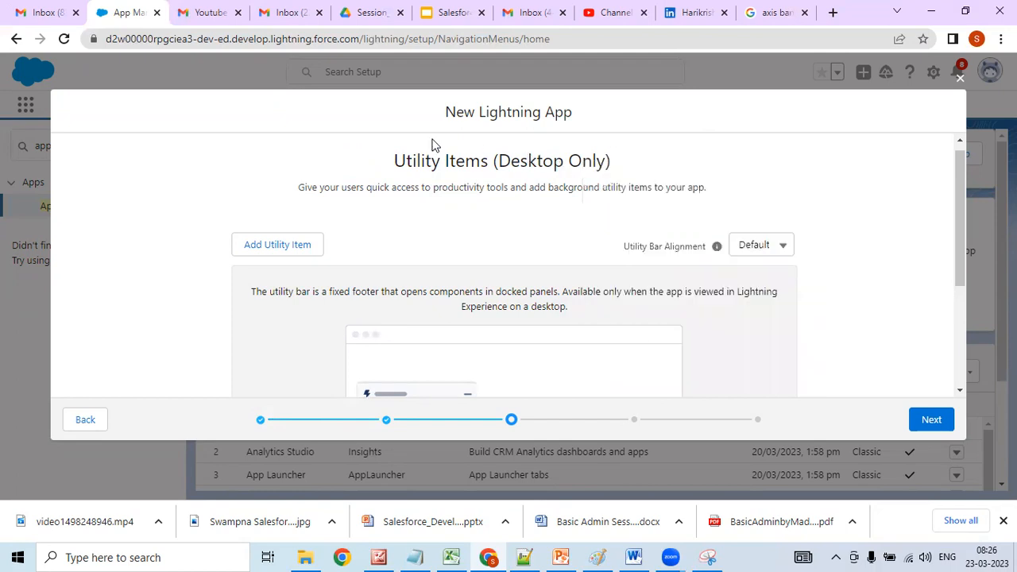
left_click_drag(396, 161, 597, 163)
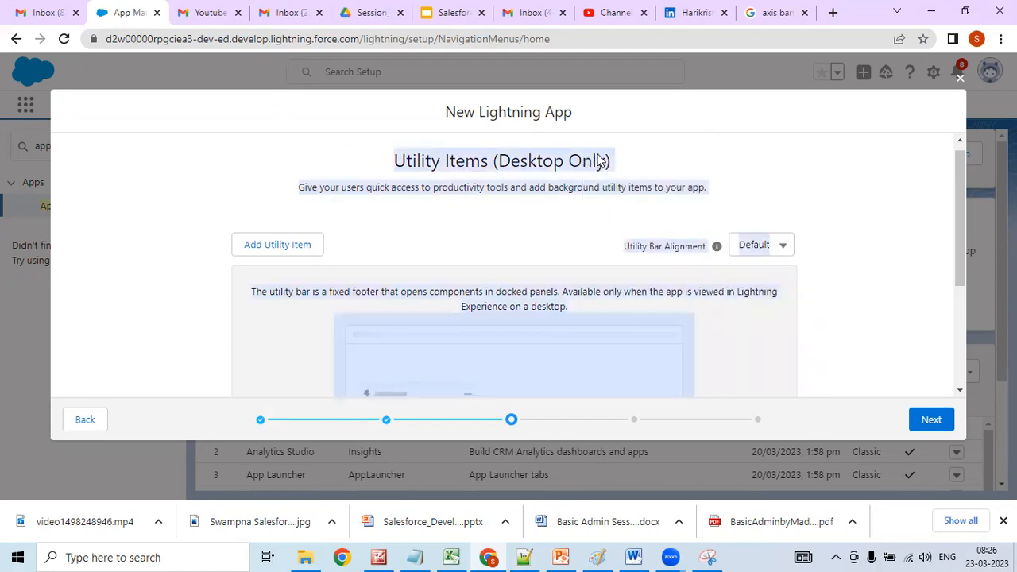
left_click(548, 213)
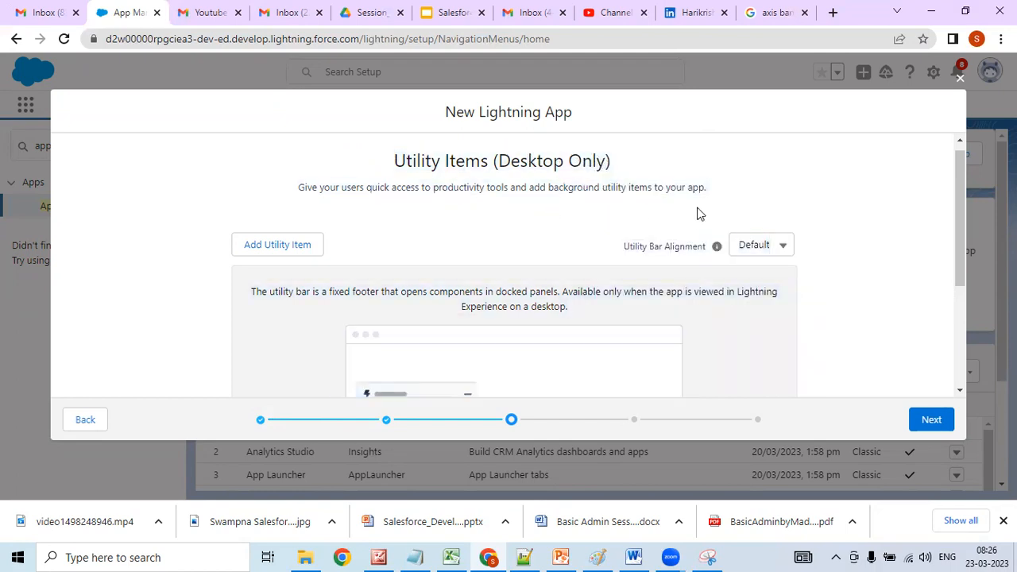
- Copy the "Utility Items (Desktop Only)" heading and its description into the Notepad++ outline as item "03.", indenting the description one level
left_click_drag(706, 189, 416, 155)
right_click(428, 151)
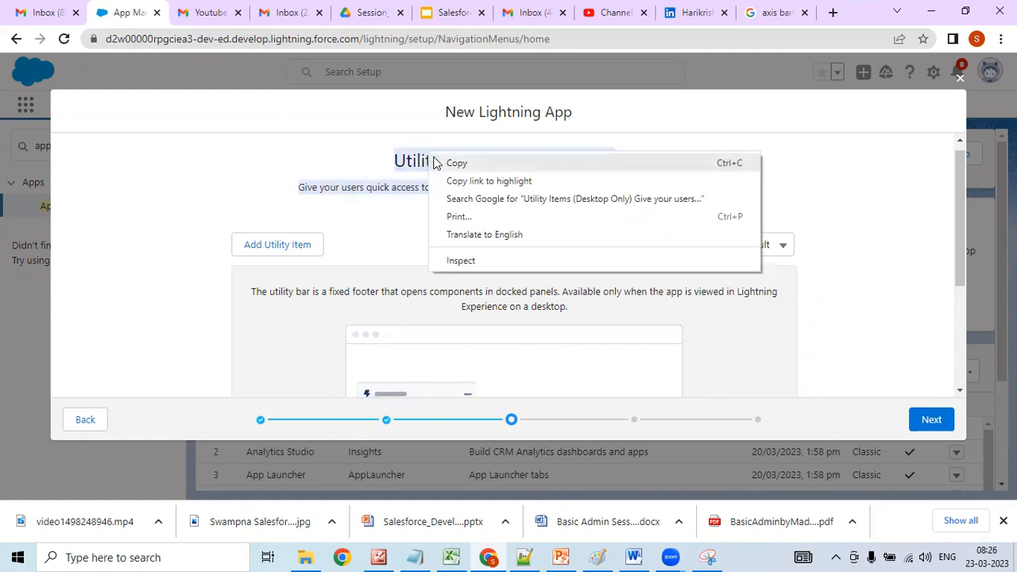
left_click(435, 160)
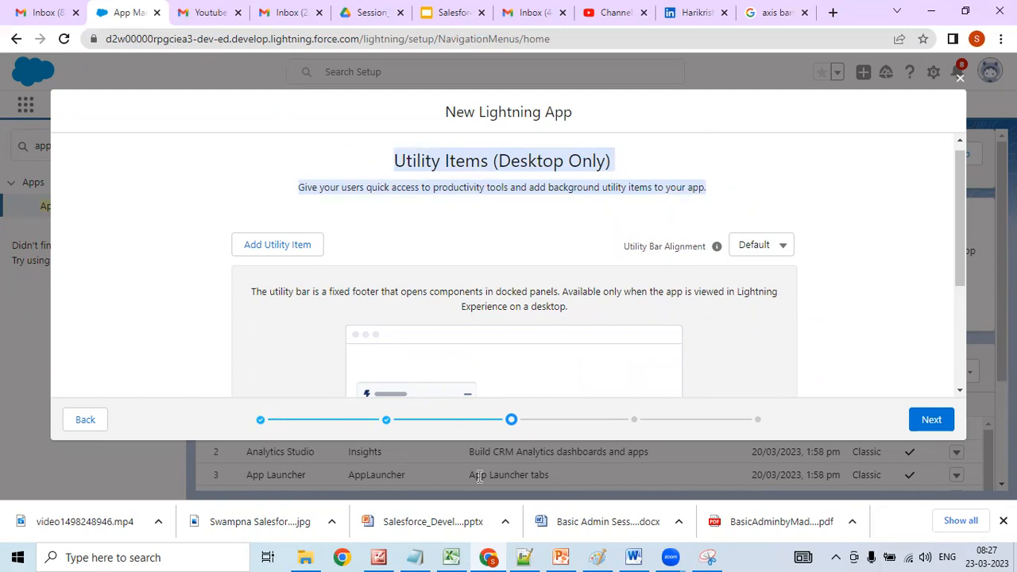
key("alt+Tab")
type("03")
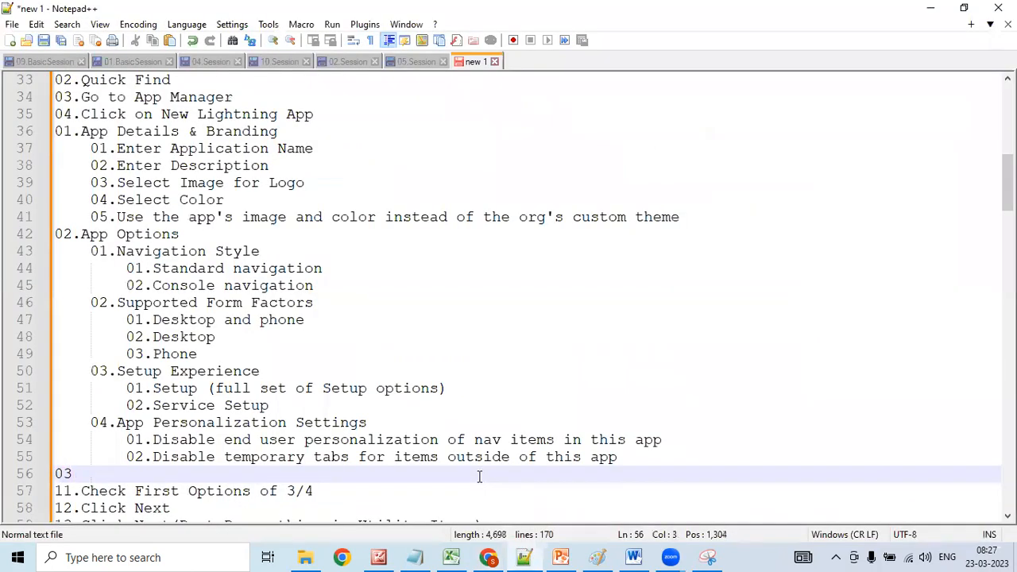
type(".")
key("ctrl+v")
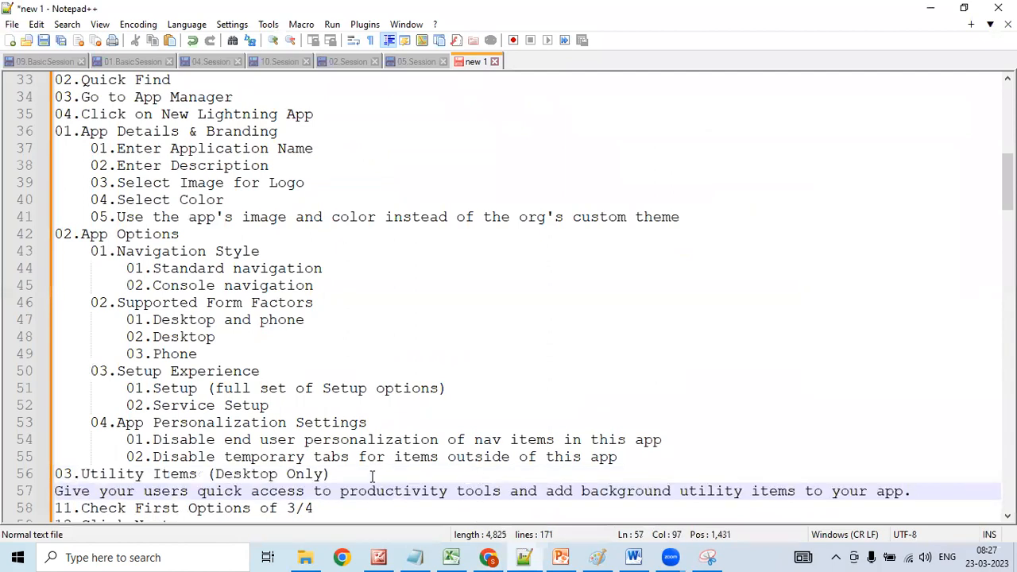
left_click(55, 490)
key("Tab")
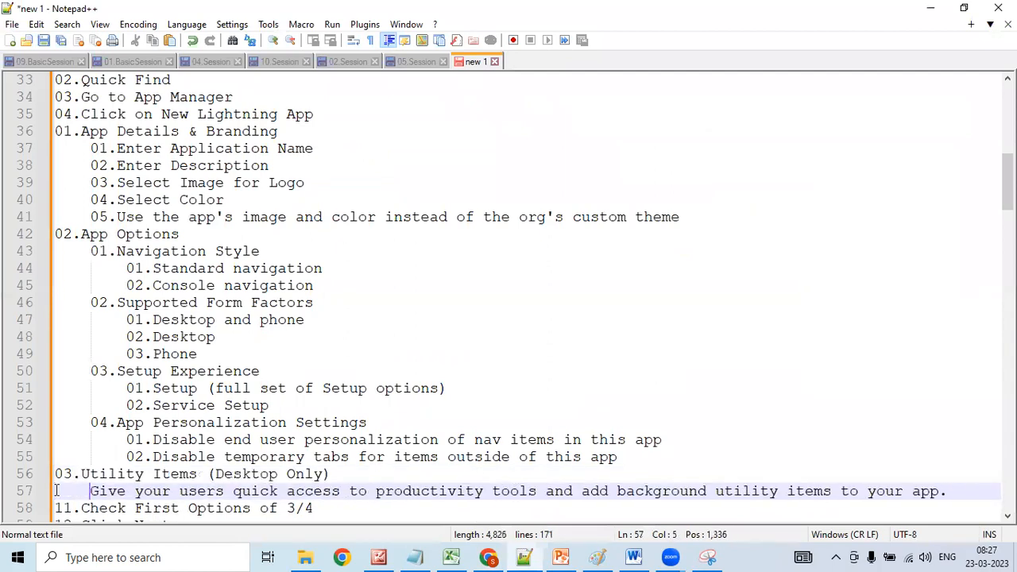
- Add the indented sub-item "01.Add Utility Items (18 Standard Utility Items are provide by Salesforce)" below the Utility Items description
left_click(955, 490)
key("Return")
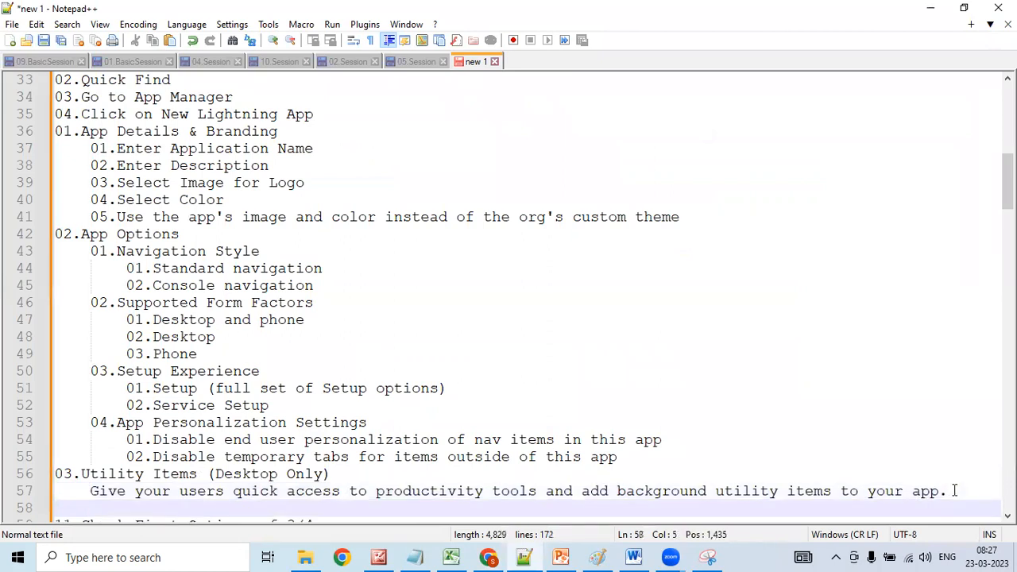
type("01.Add Util")
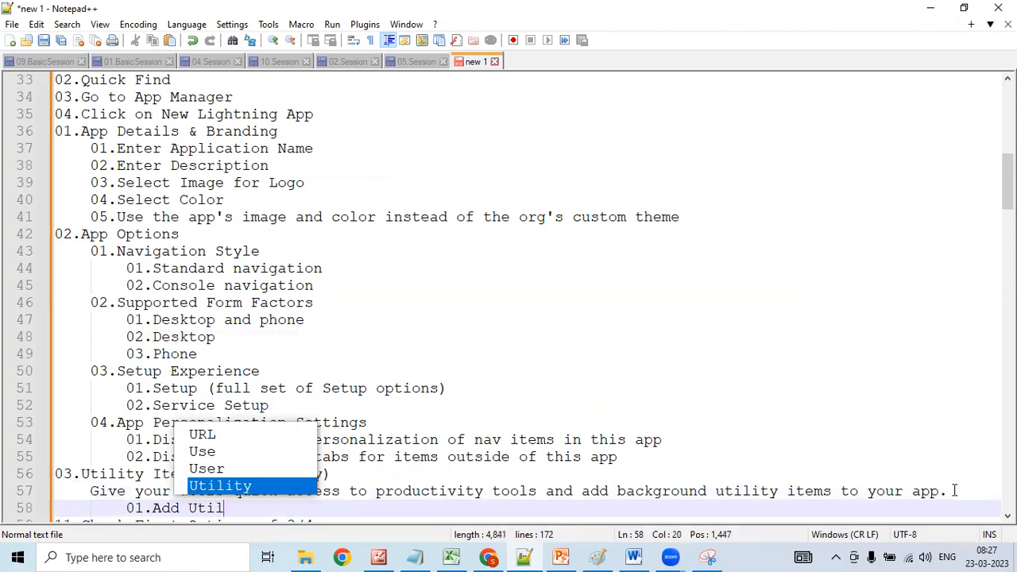
type("ity It")
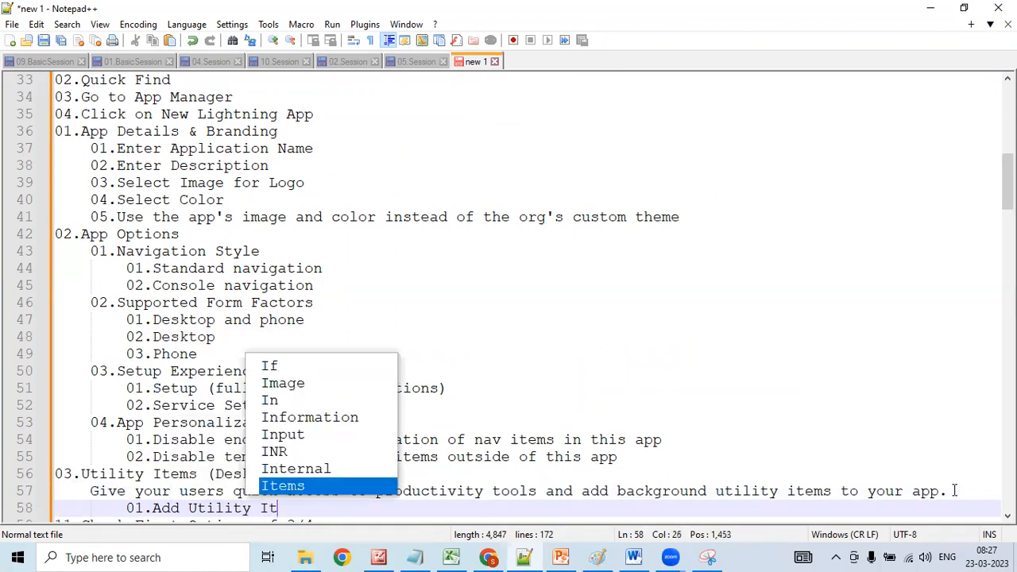
type("ems (18")
key("BackSpace")
type("8")
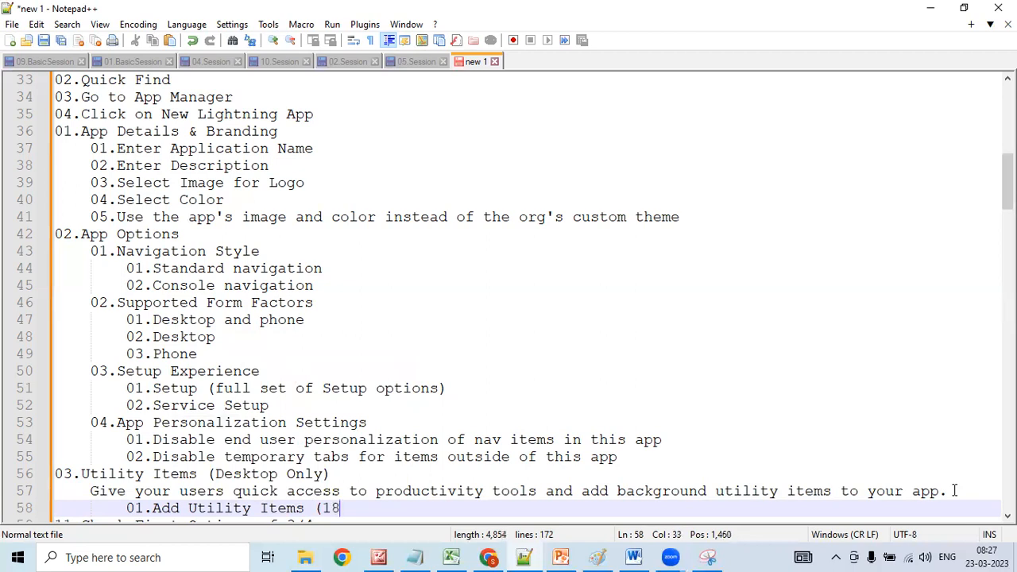
type(" Standard ")
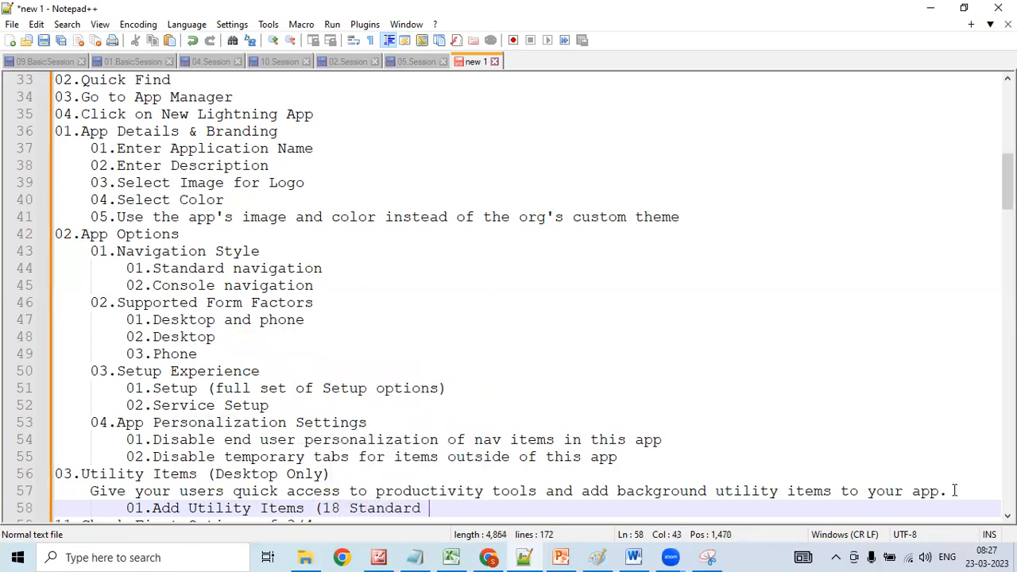
type("Utility Items are ")
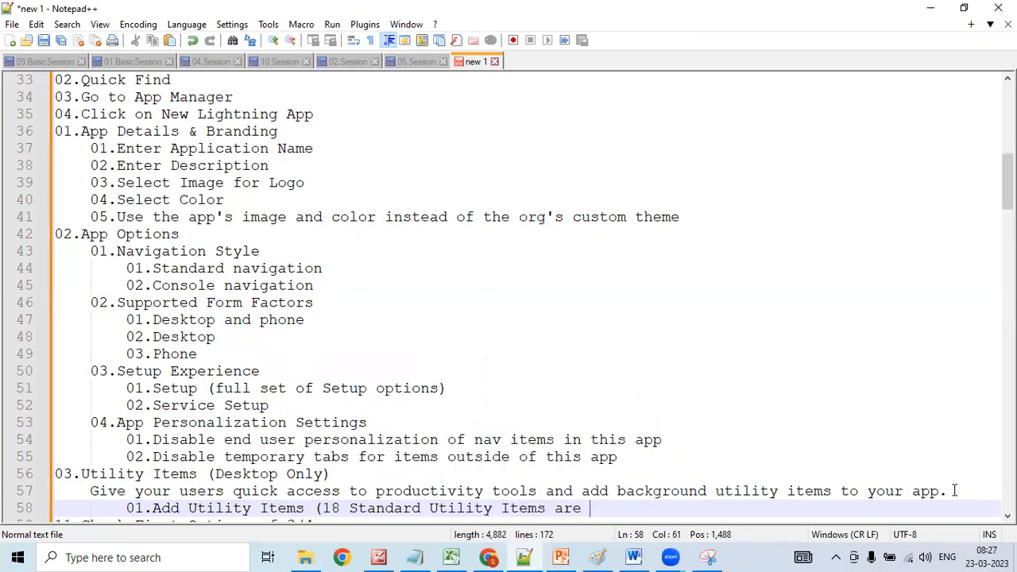
type("provide")
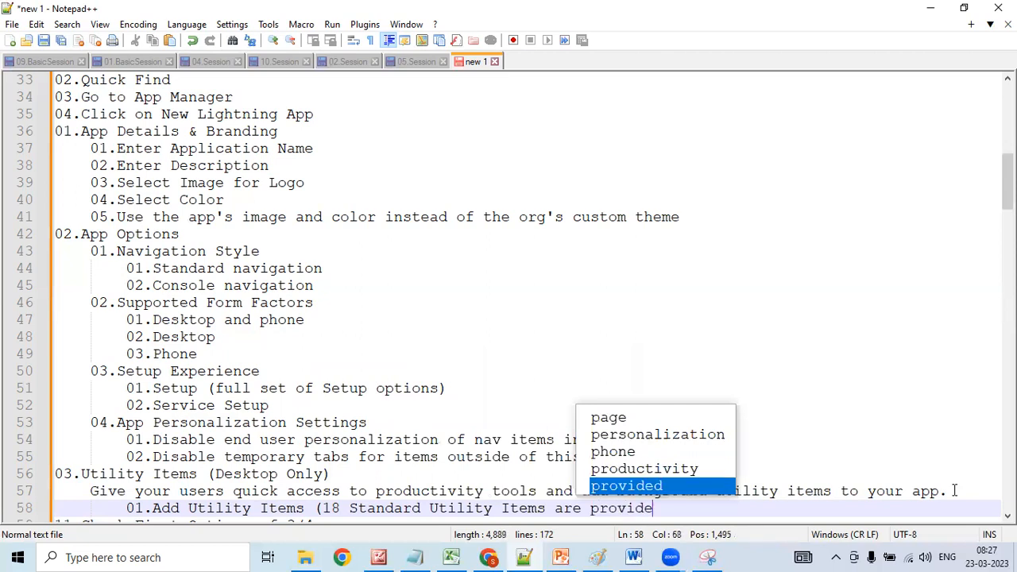
type(" by Salesforce")
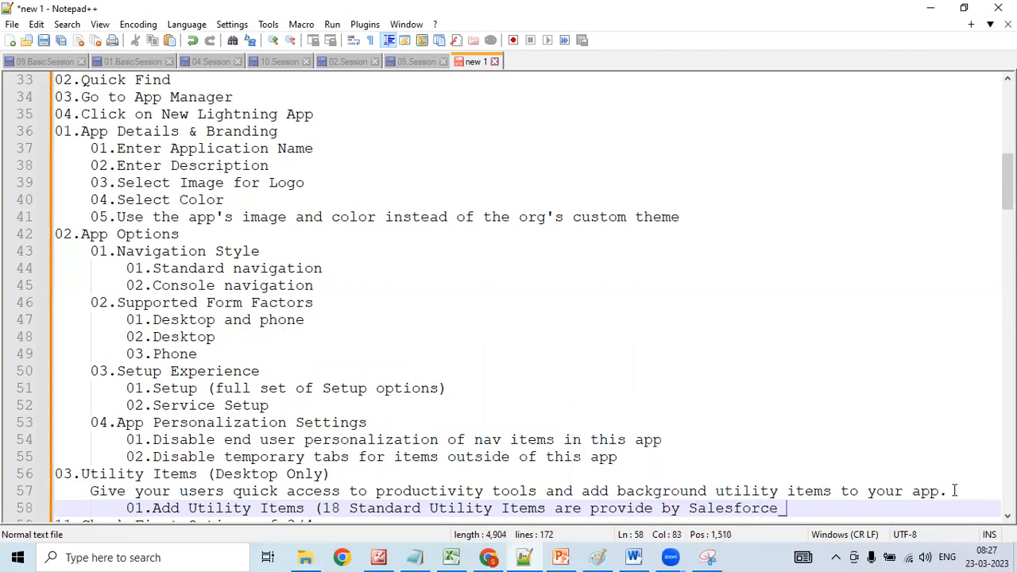
key("BackSpace")
type(")")
key("Return")
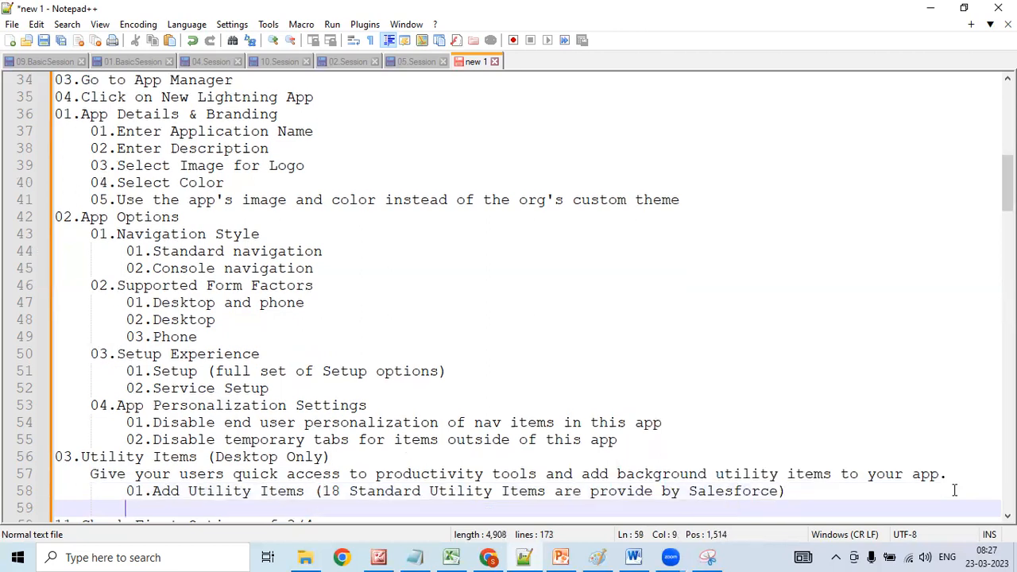
- Add the sub-item "02.Utility Bar Alignment" to the outline, checking the option's name on the wizard page in Chrome
type("02.")
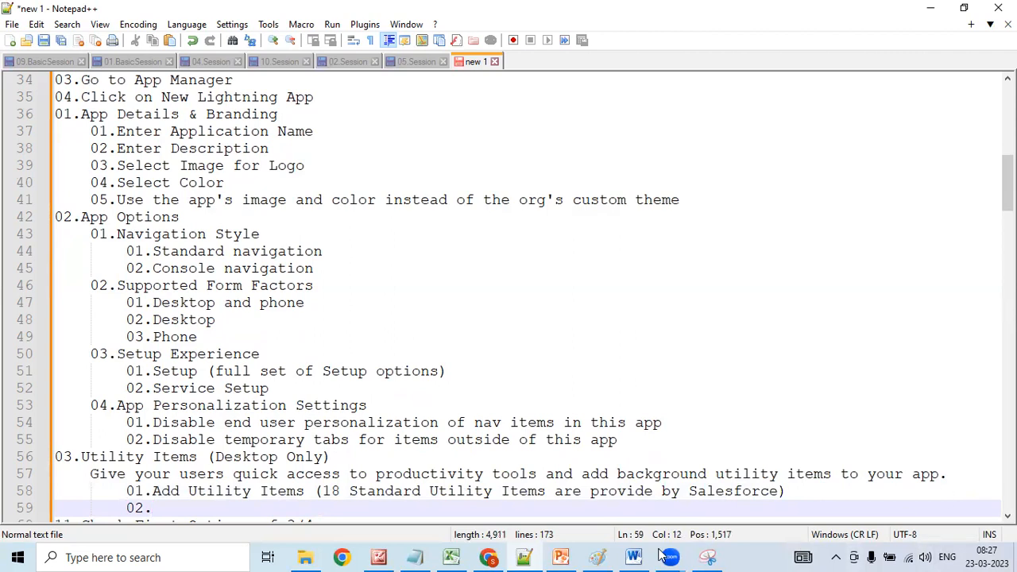
left_click(488, 557)
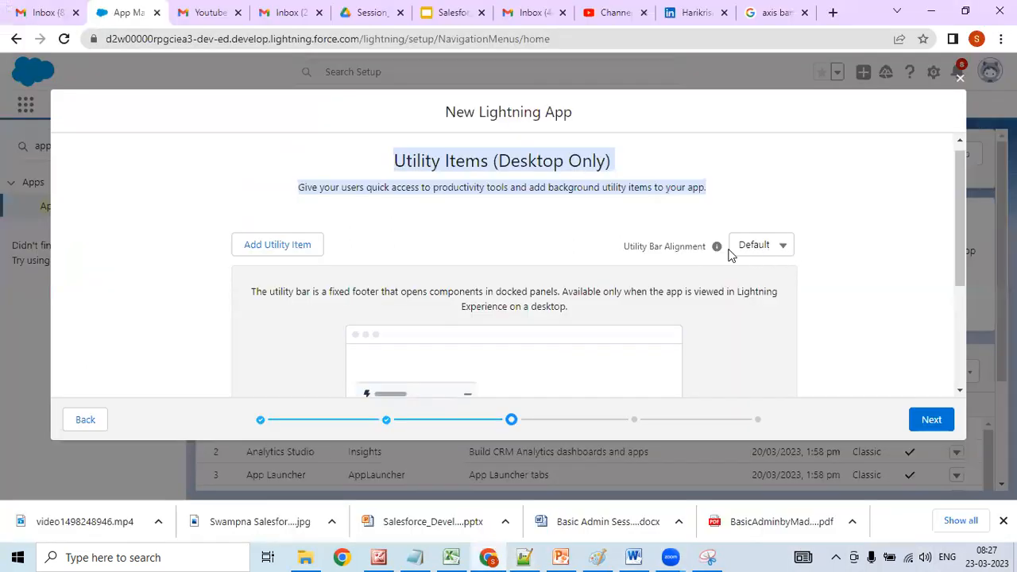
left_click(935, 11)
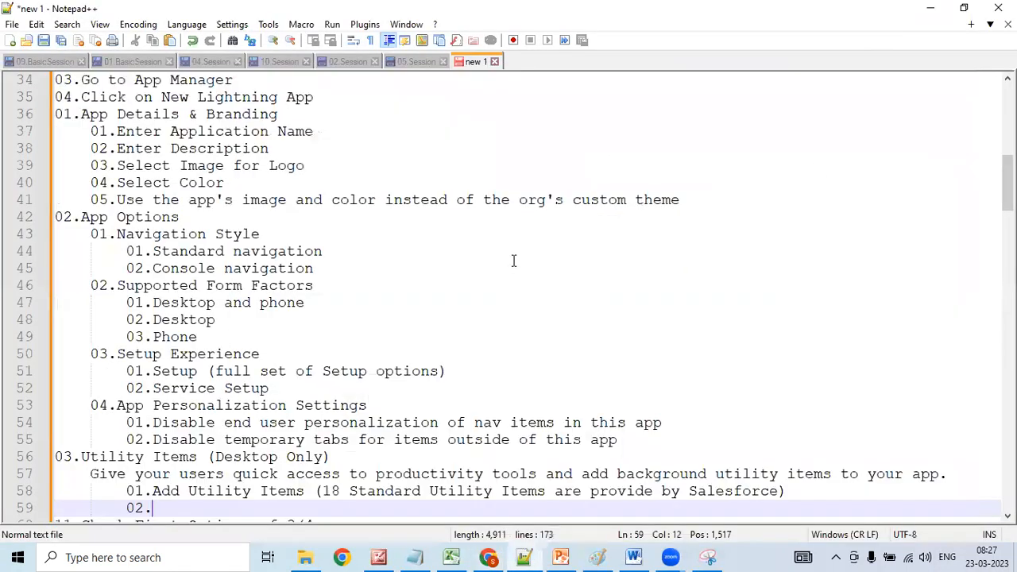
type("u")
key("BackSpace")
type("Util")
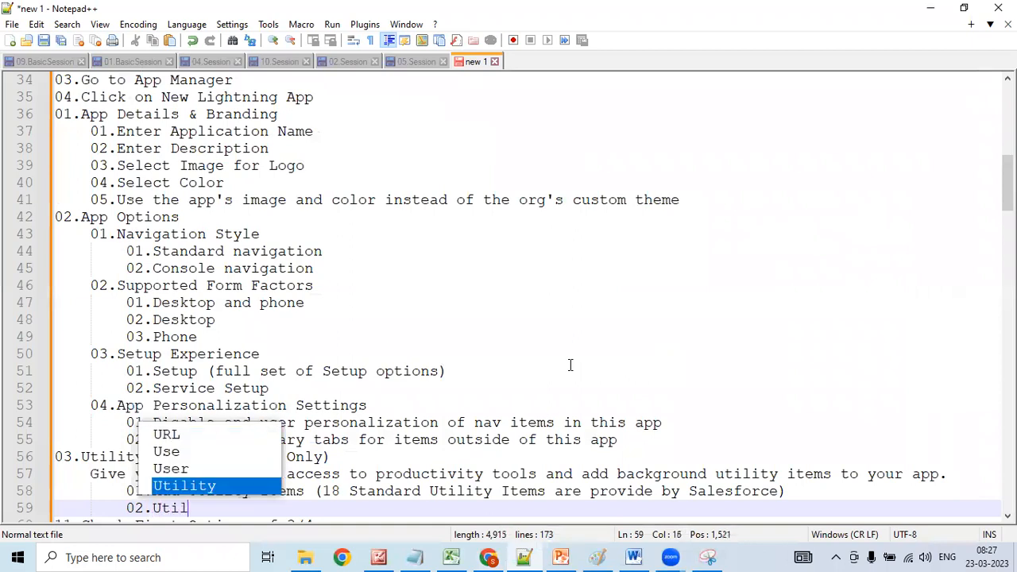
key("Return")
type("Bar")
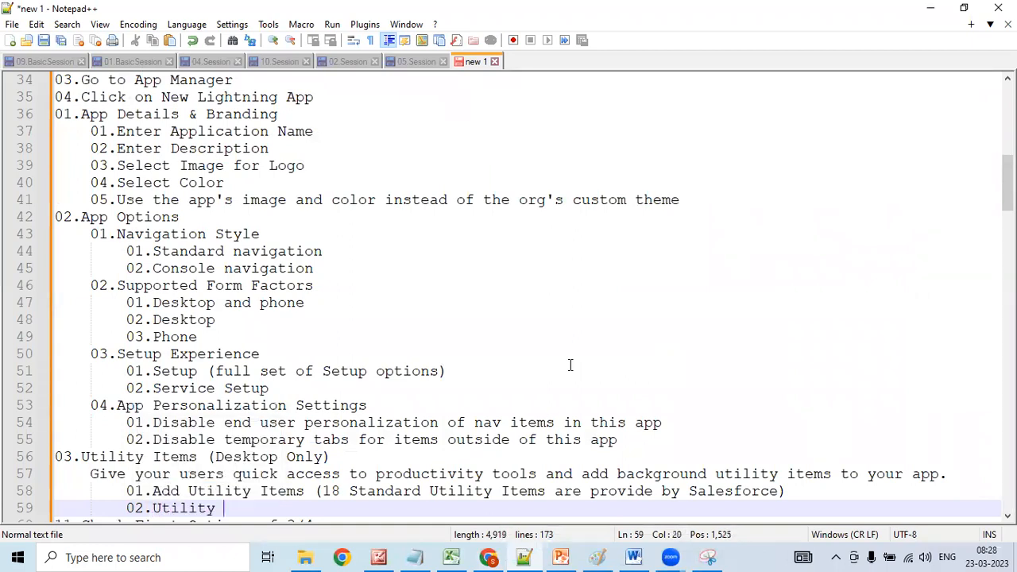
type(" Al")
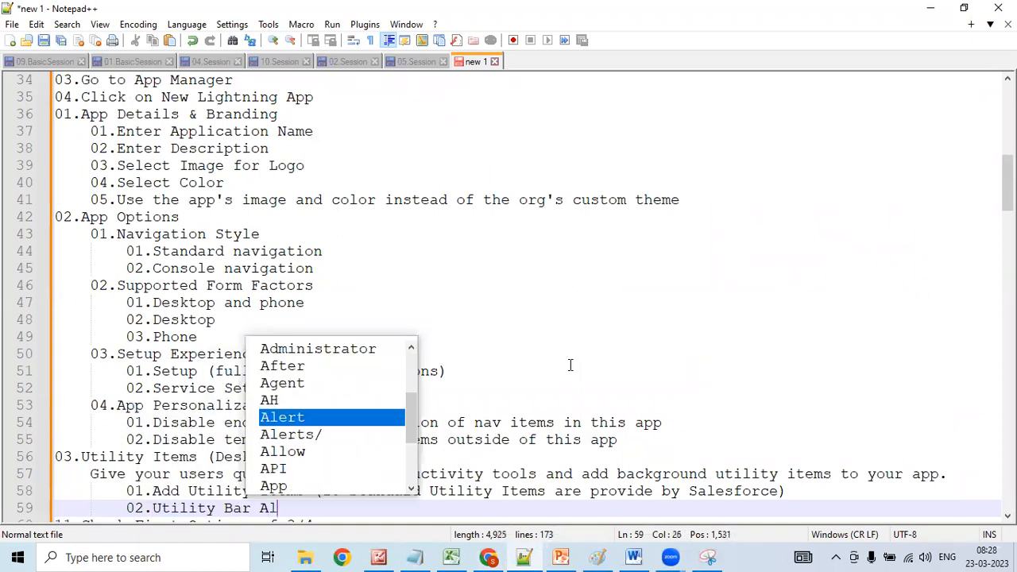
type("ignment")
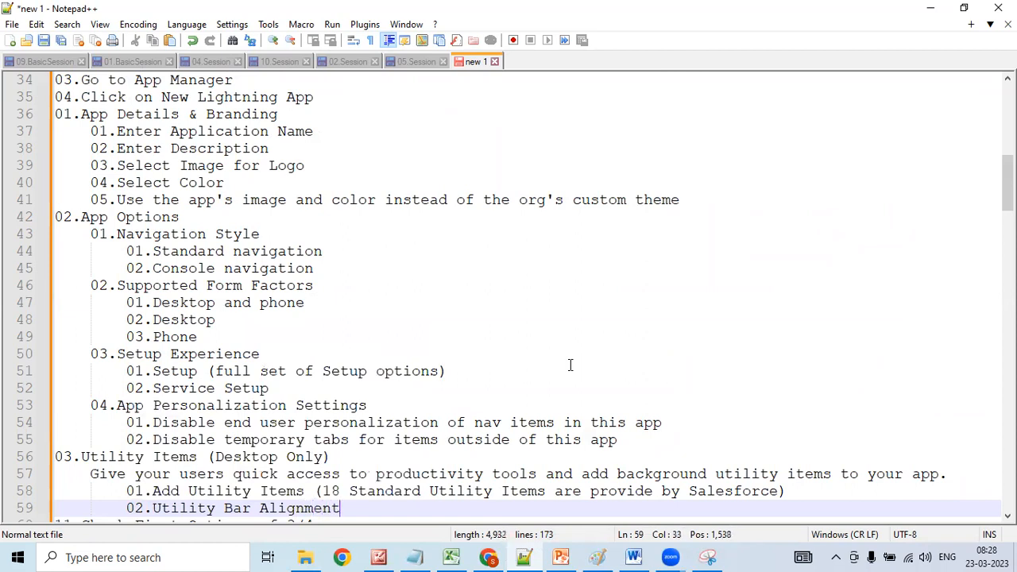
key("Return")
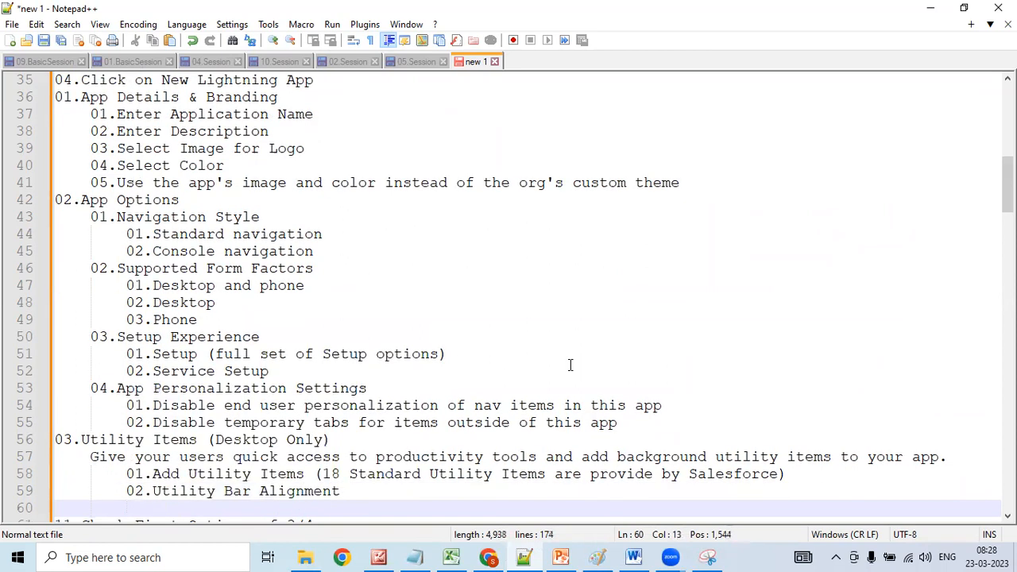
- Check the alignment choices in Chrome and list "Default" and "Mirrored" one level deeper under Utility Bar Alignment in the Notepad++ outline
left_click(497, 556)
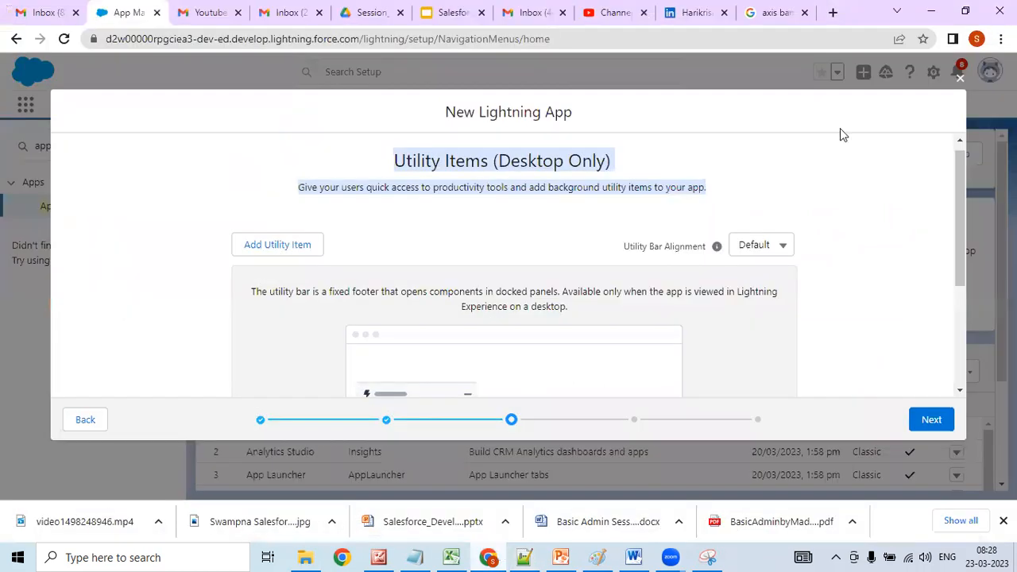
left_click(782, 256)
left_click(782, 257)
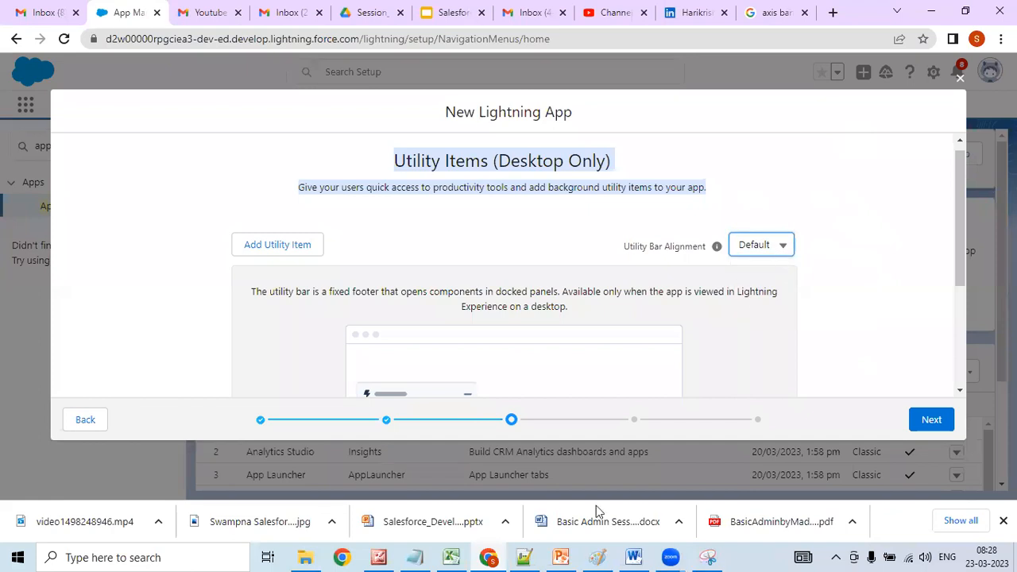
left_click(524, 556)
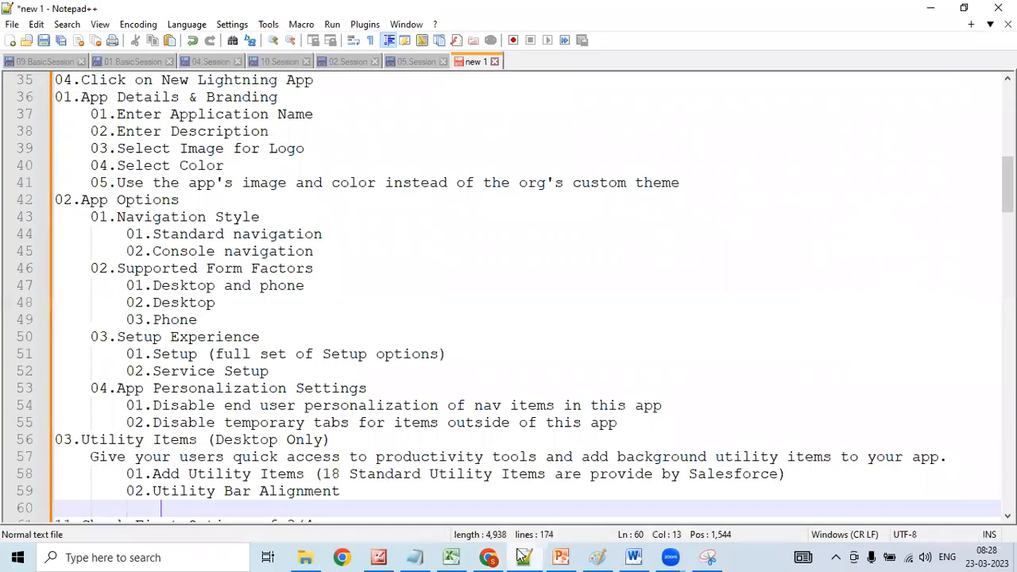
type("Def")
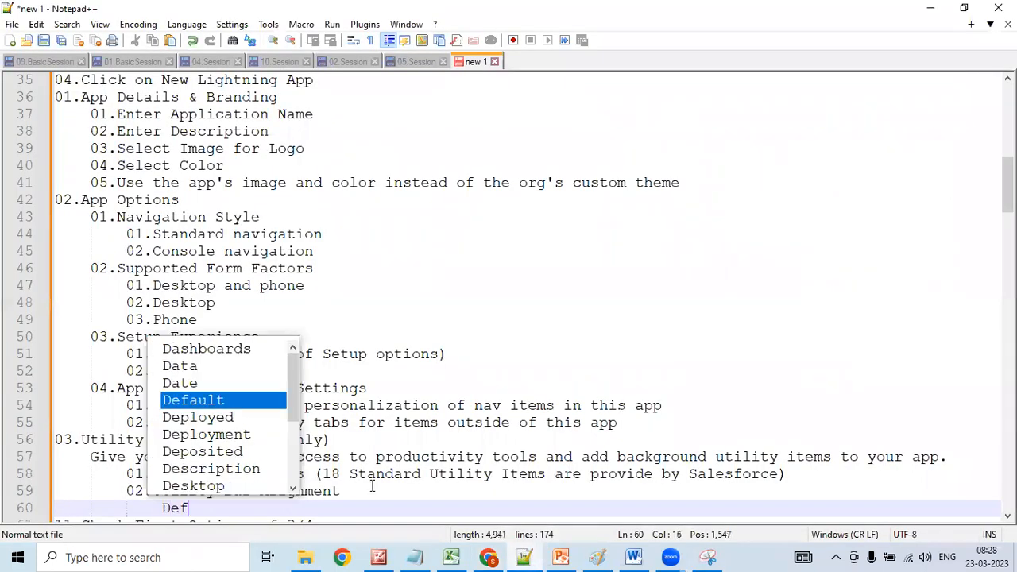
type("ault")
key("Return")
type("Mo")
key("BackSpace")
type("irroe")
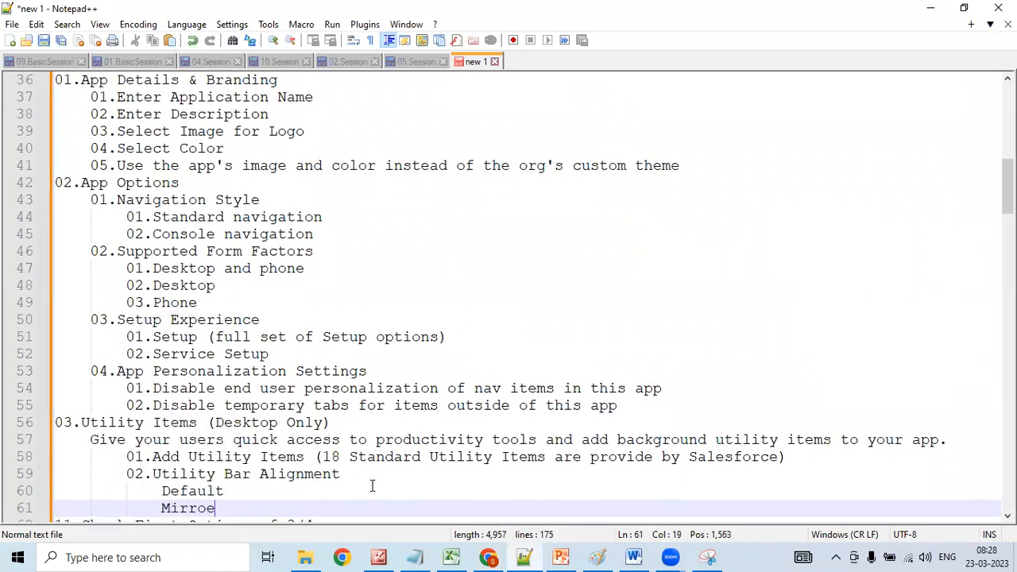
key("BackSpace")
type("red")
key("Return")
key("BackSpace")
key("BackSpace")
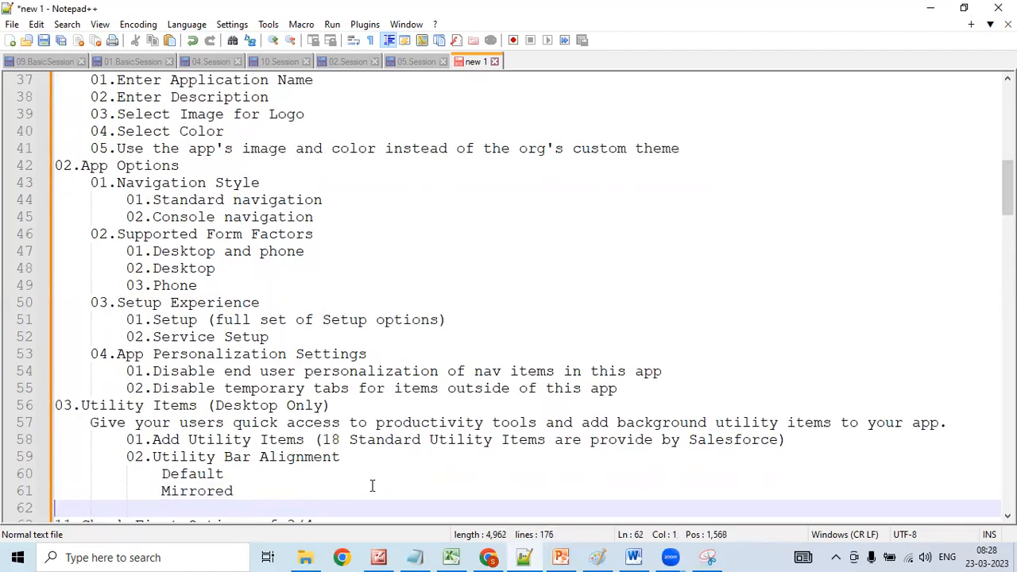
- Switch to Chrome, add the standard Chatter Feed utility item with its default properties, and advance the wizard to the Navigation Items page
left_click(489, 557)
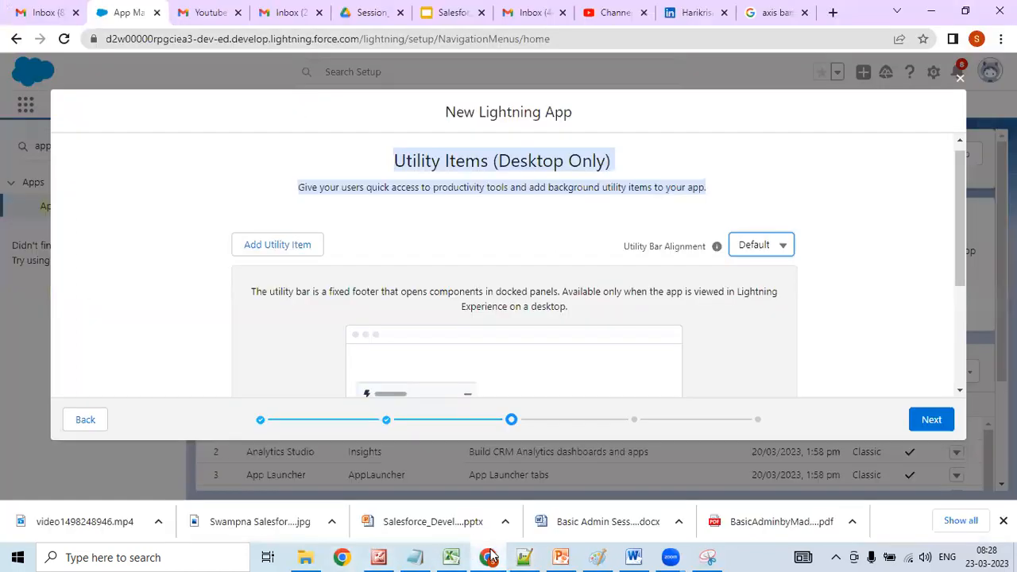
left_click_drag(961, 228, 945, 252)
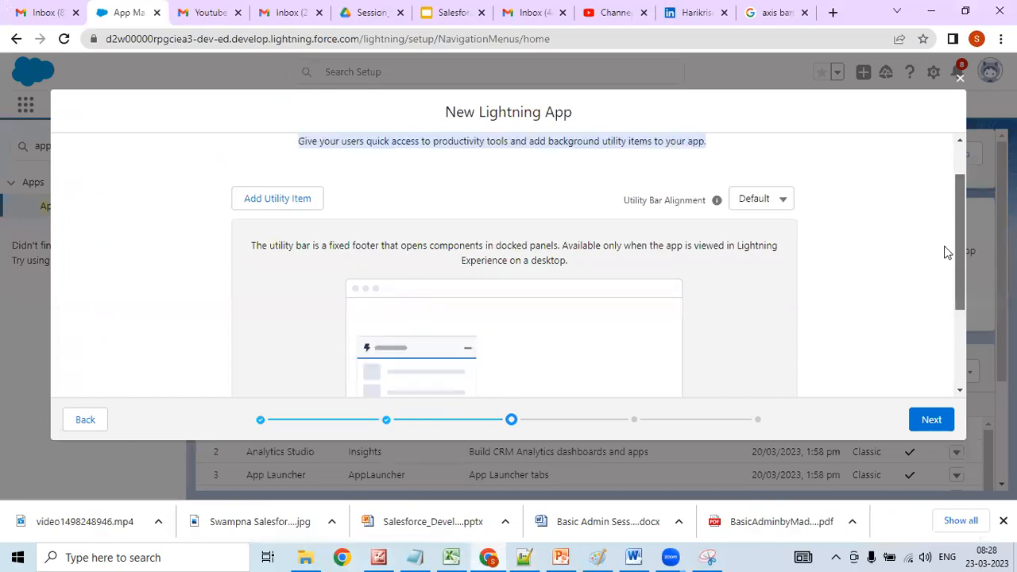
scroll(945, 252, "down", 1)
left_click(308, 186)
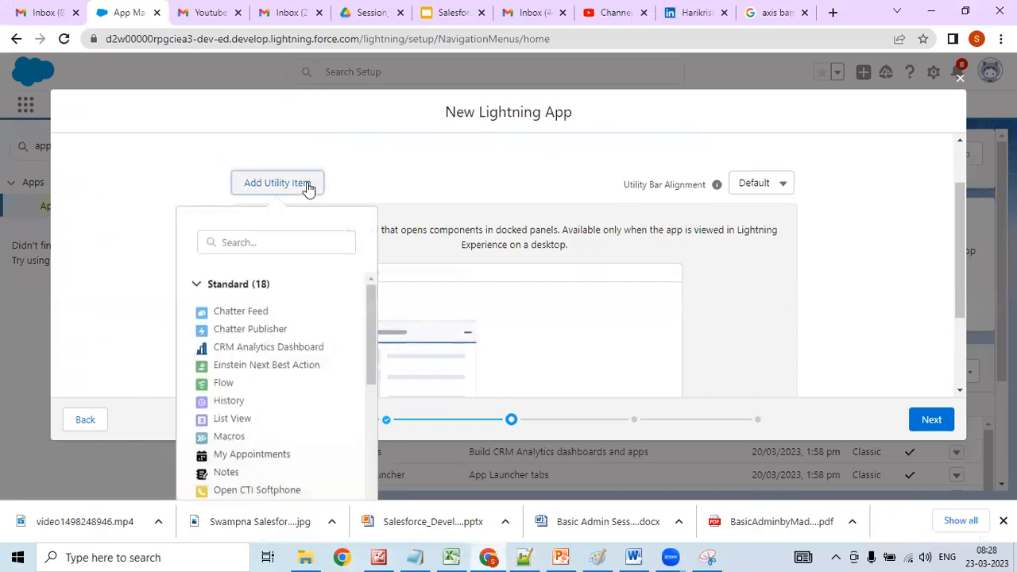
left_click(269, 317)
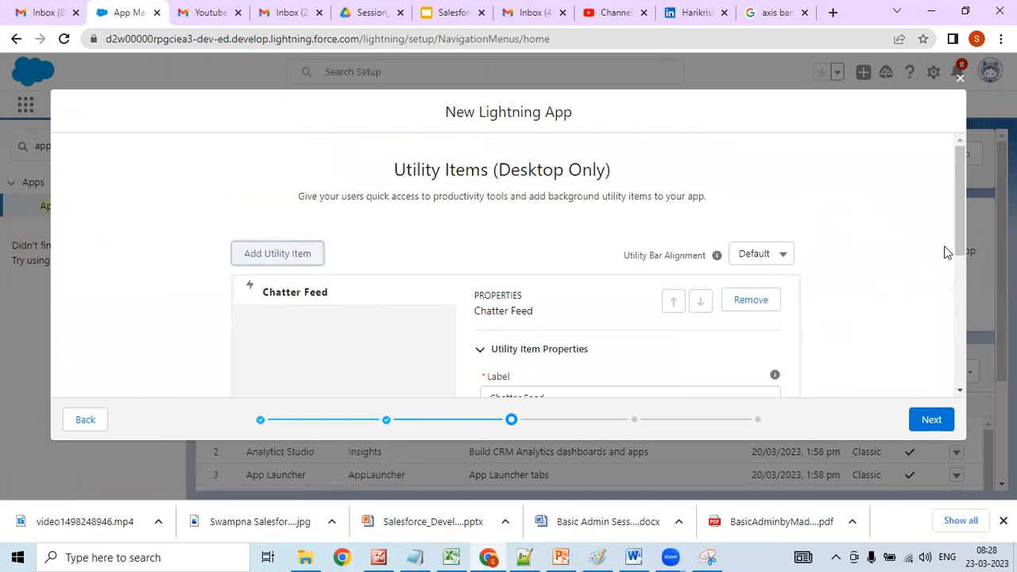
left_click_drag(959, 211, 908, 267)
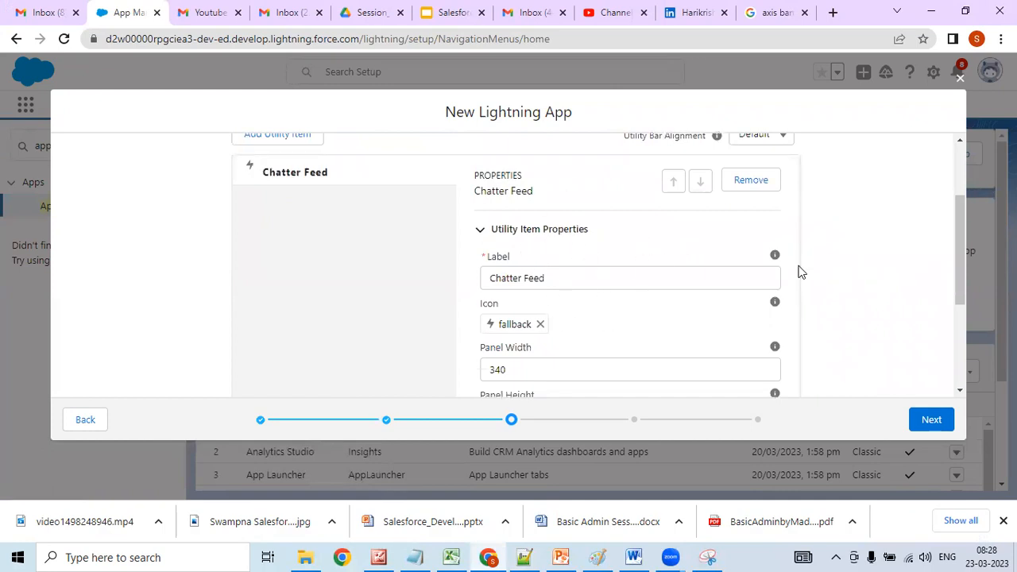
left_click(929, 421)
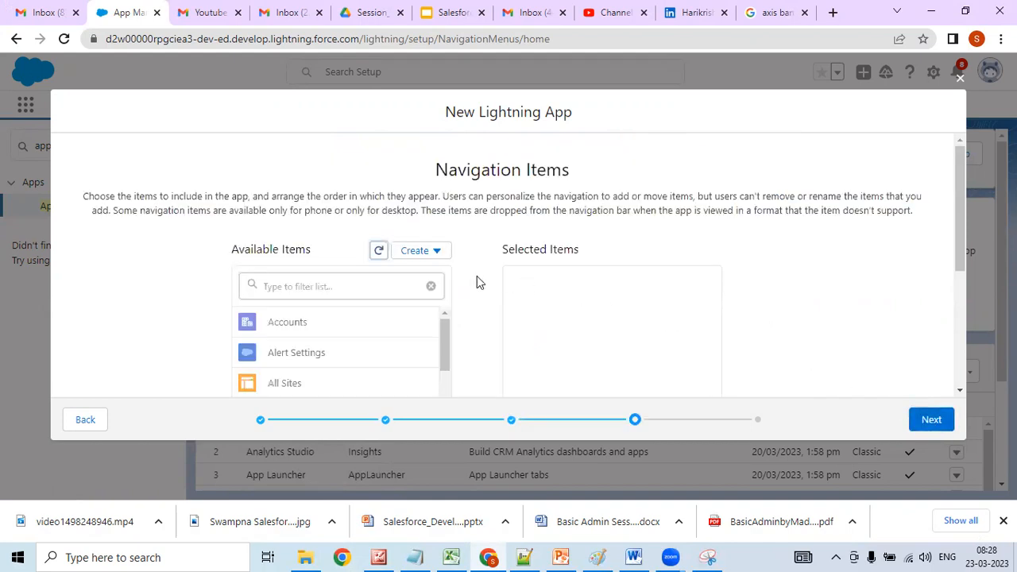
- Copy the Navigation Items heading and its description from the wizard page into the Notepad++ outline below "Mirrored"
left_click_drag(435, 169, 915, 223)
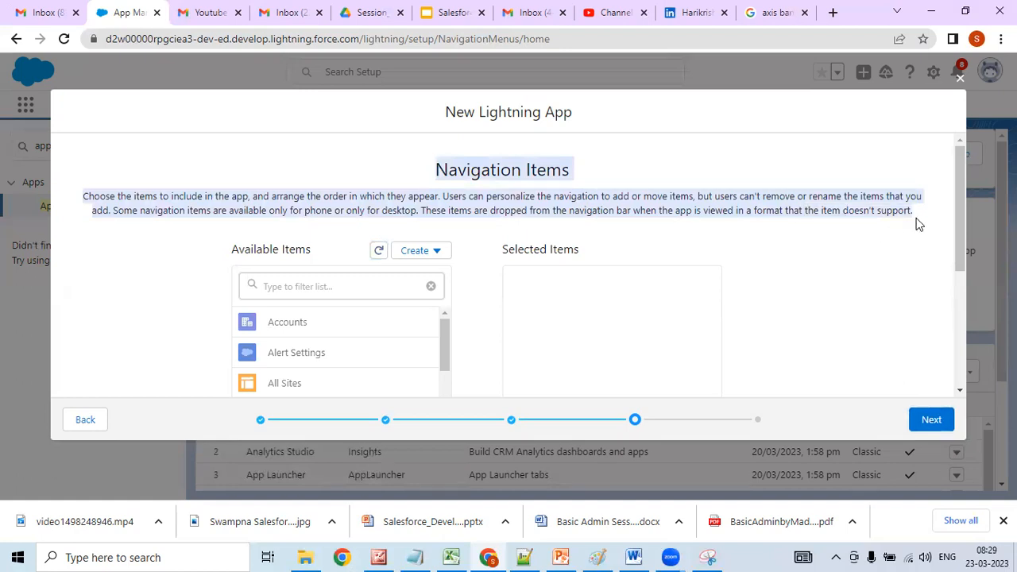
right_click(469, 170)
left_click(486, 182)
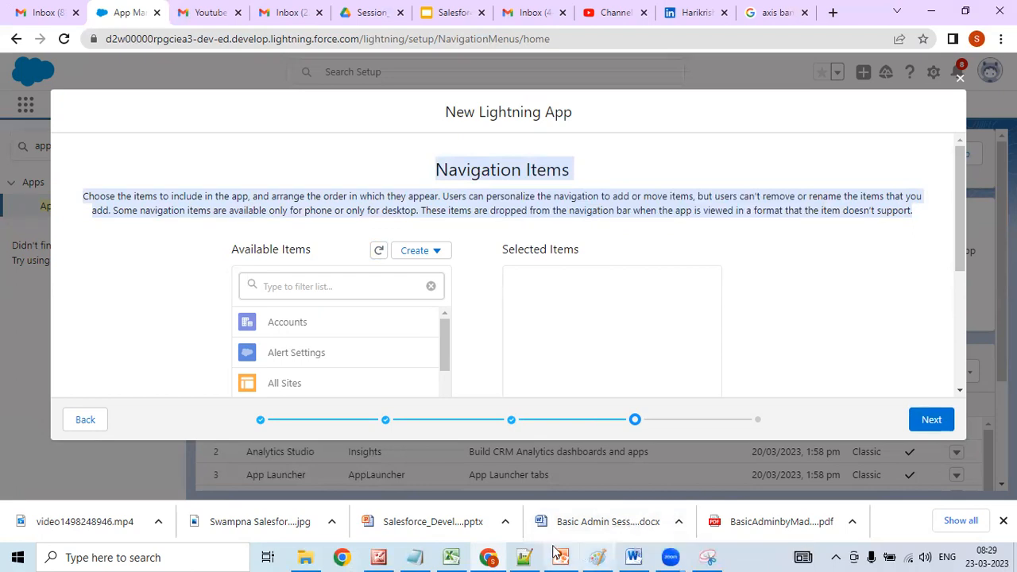
left_click(522, 556)
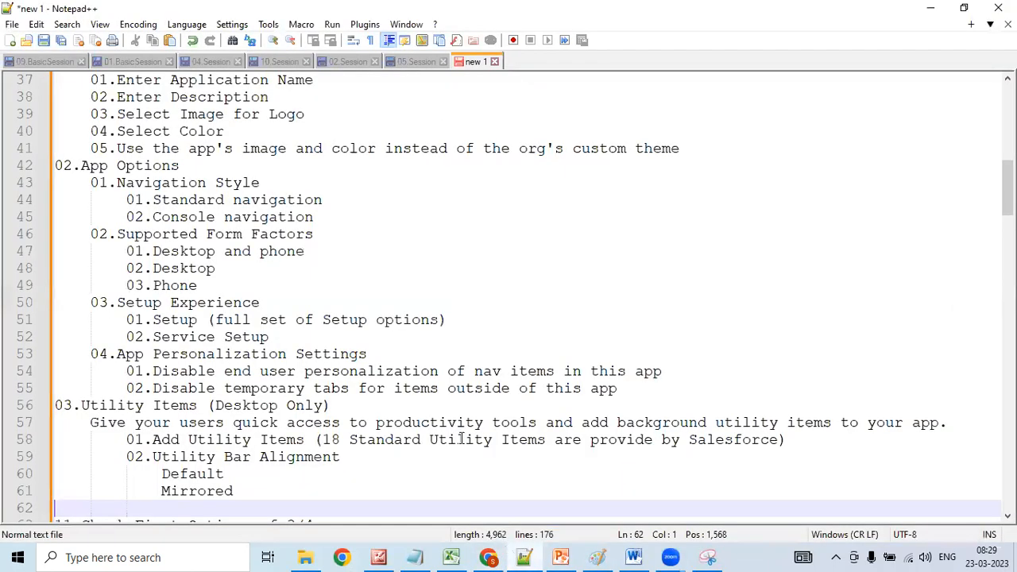
key("Return")
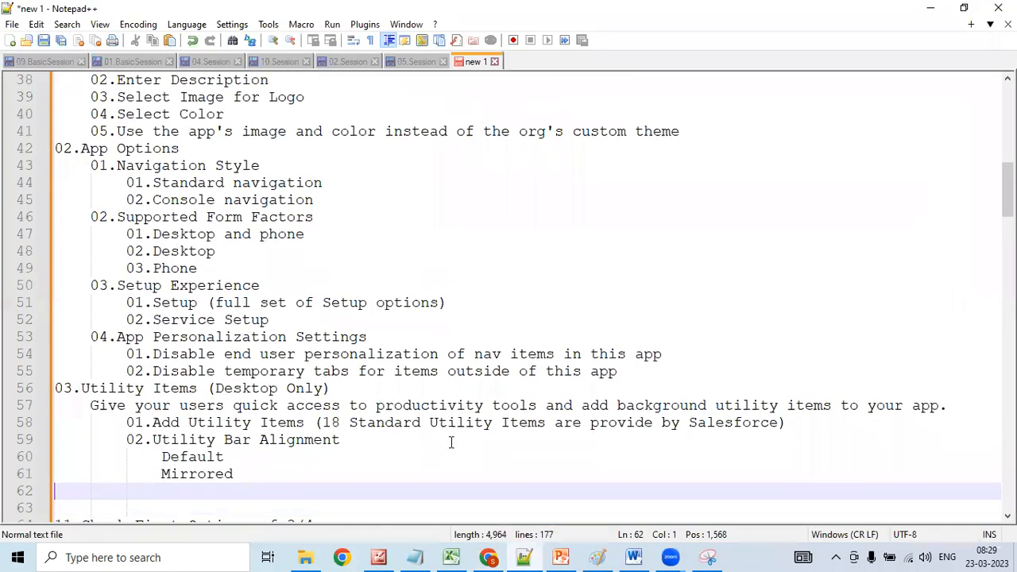
key("ctrl+v")
key("Left")
key("Right")
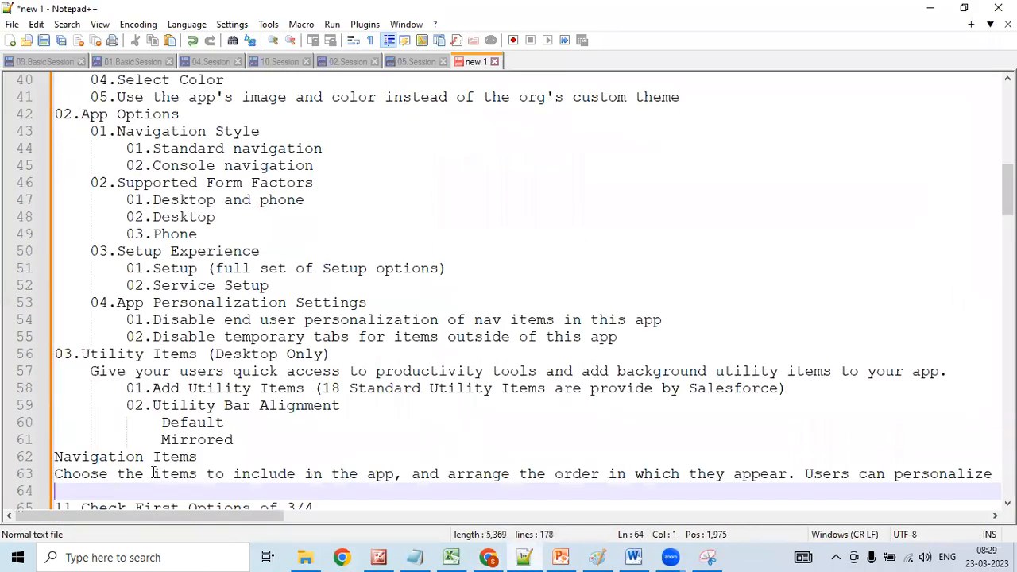
- Indent the pasted description one level and number its heading as "04.Navigation Items"
left_click(50, 478)
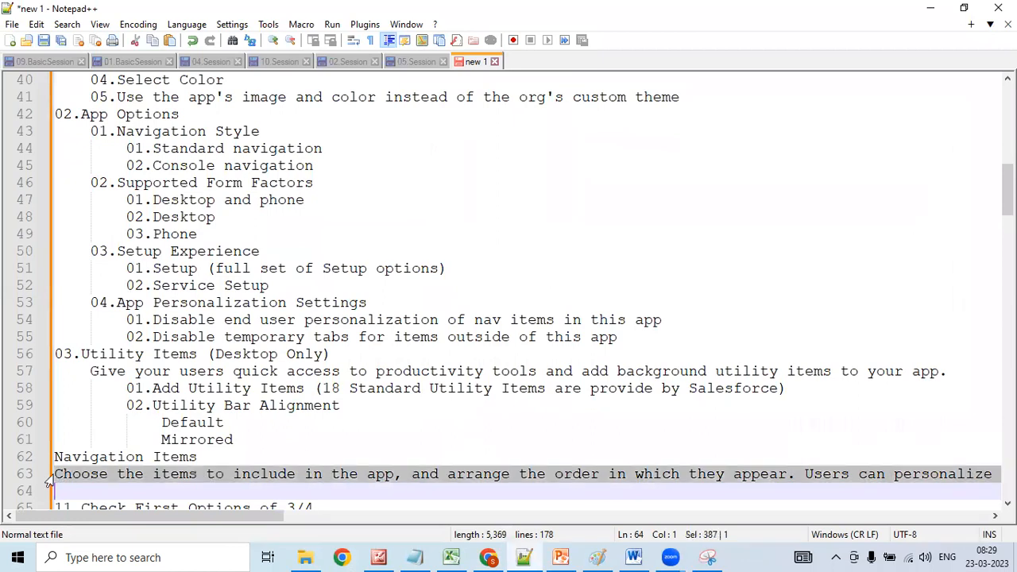
left_click(57, 475)
key("Tab")
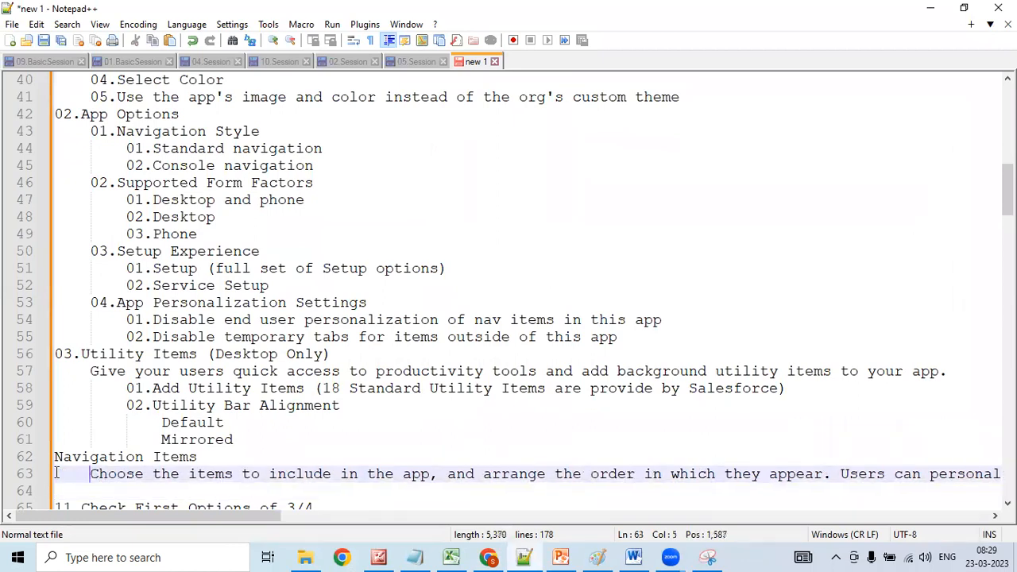
left_click(56, 457)
type("04.")
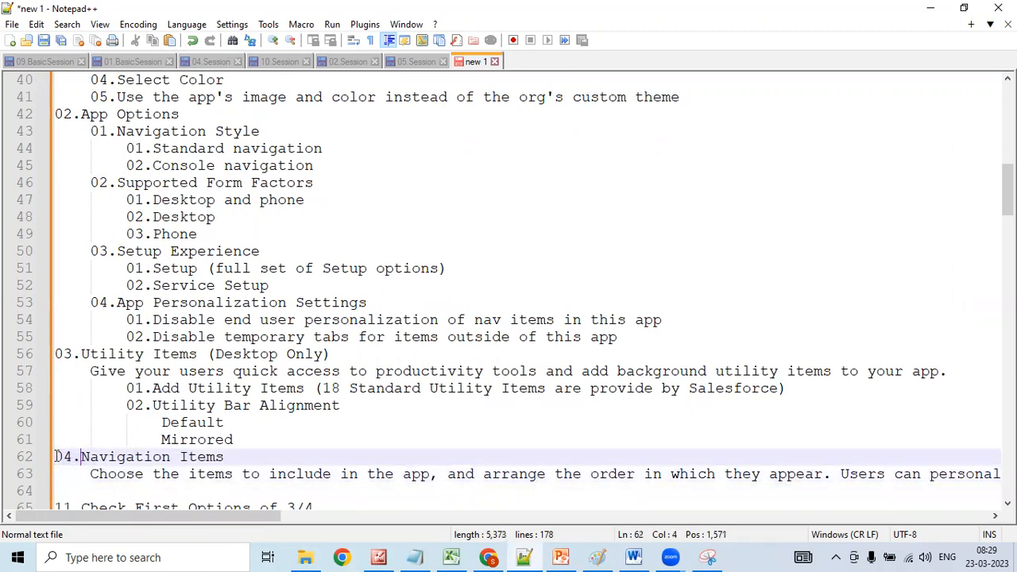
left_click(104, 489)
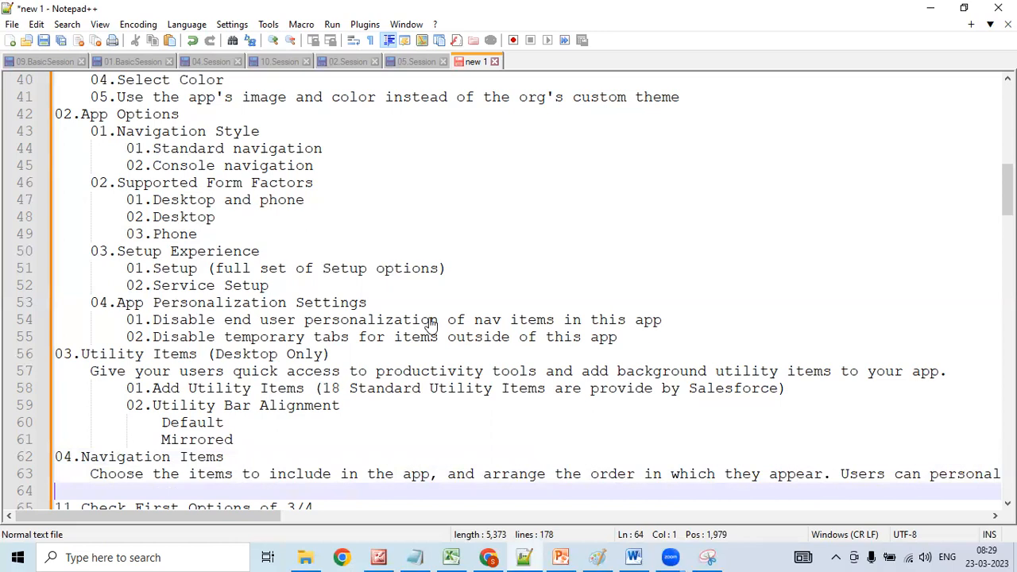
- Switch to Chrome and add Accounts to the app's selected navigation items
key("alt+Tab")
left_click(396, 280)
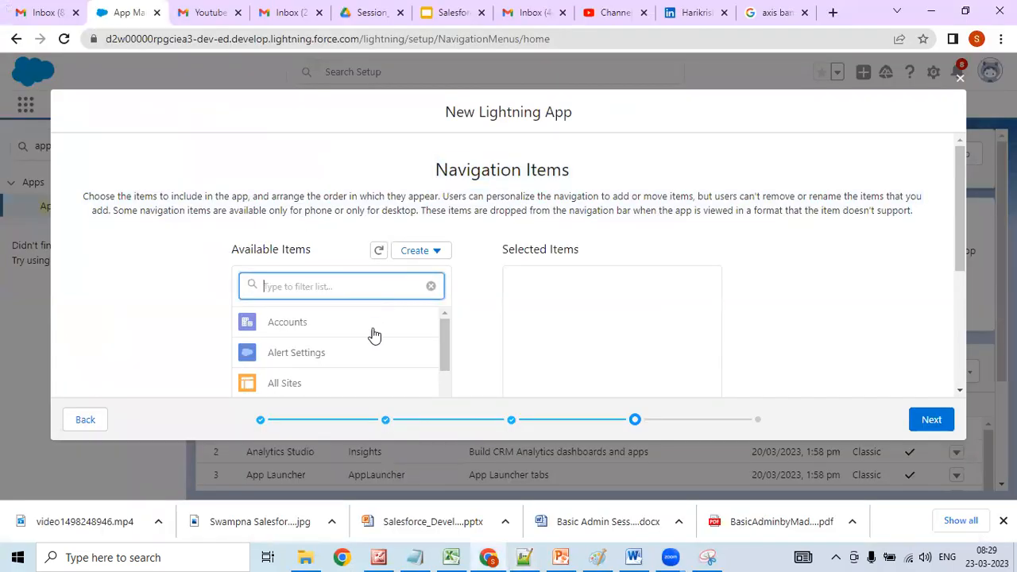
scroll(373, 326, "down", 2)
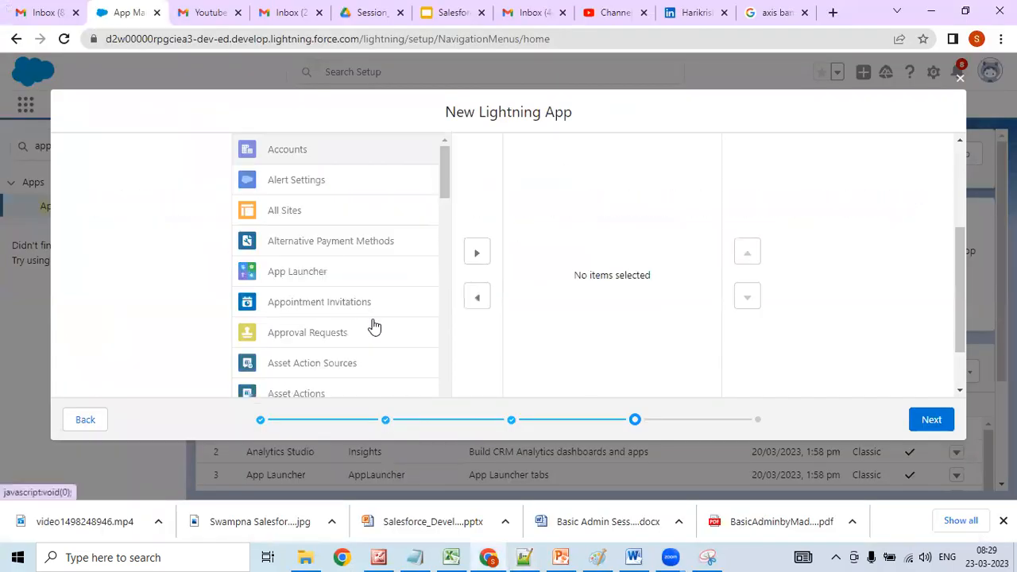
left_click(477, 259)
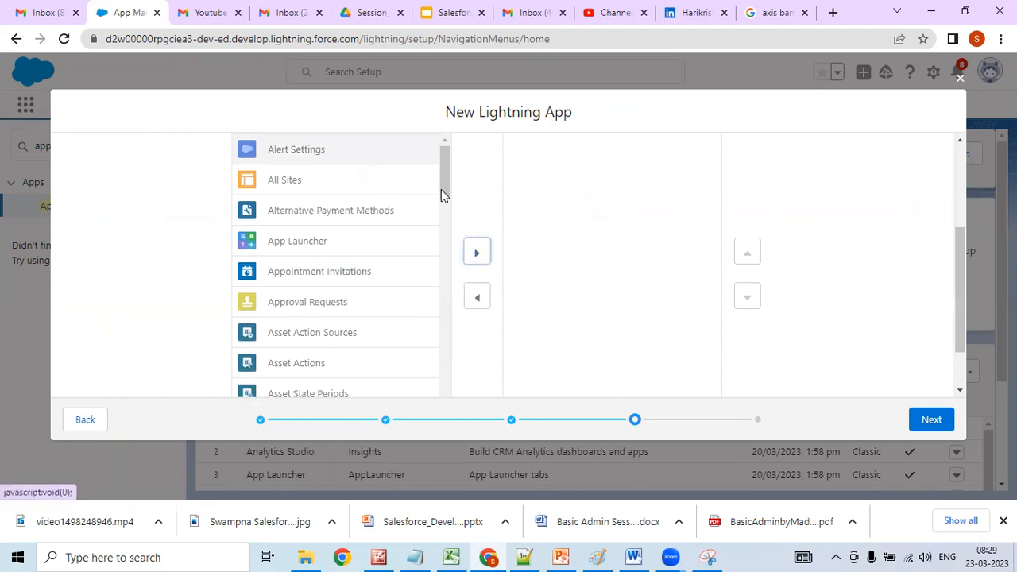
- Add Cases and Contacts from the available items to the app's selected navigation items
scroll(441, 182, "down", 5)
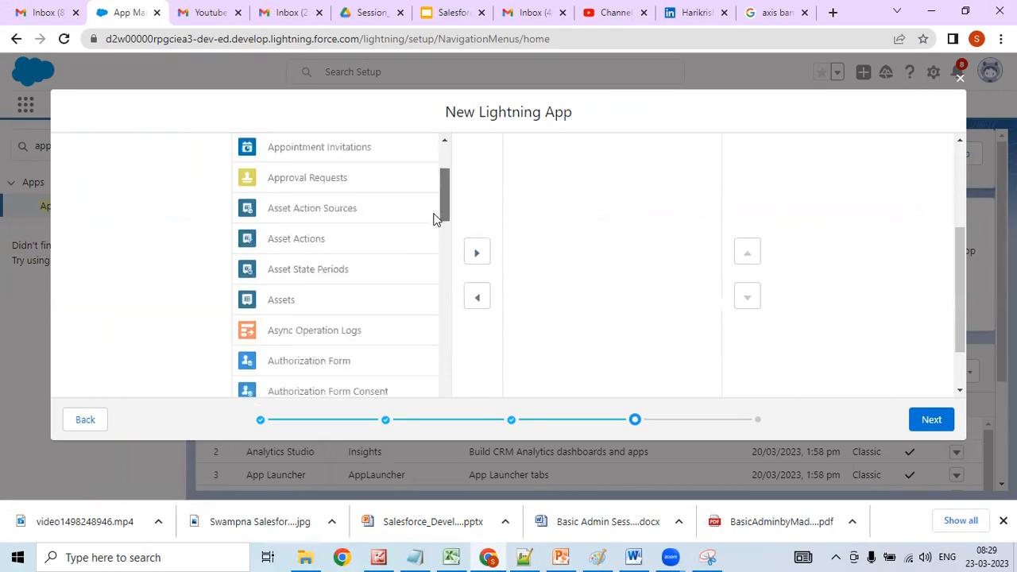
scroll(421, 253, "down", 3)
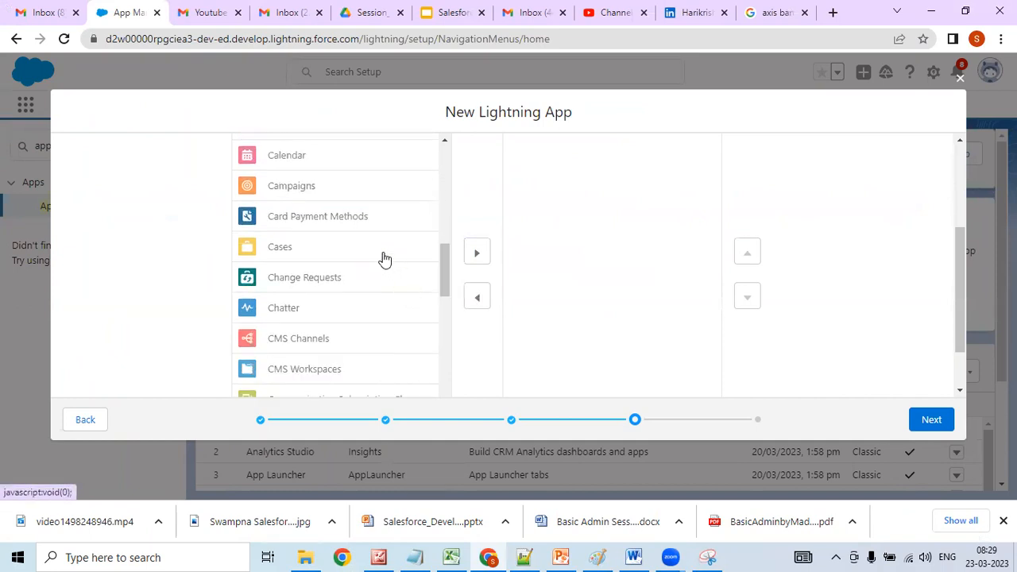
left_click(384, 258)
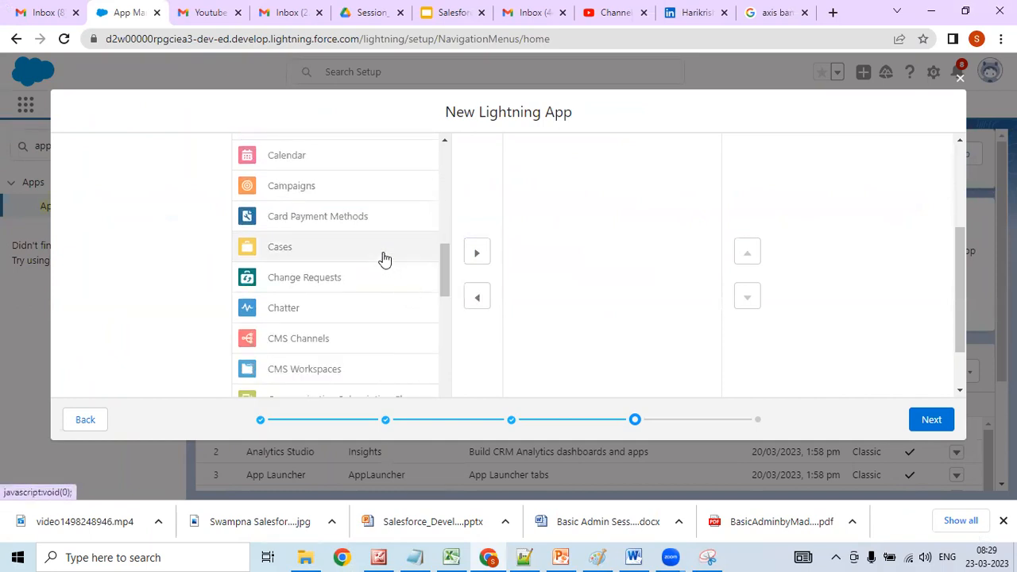
left_click(475, 255)
left_click_drag(445, 286, 420, 341)
left_click(376, 321)
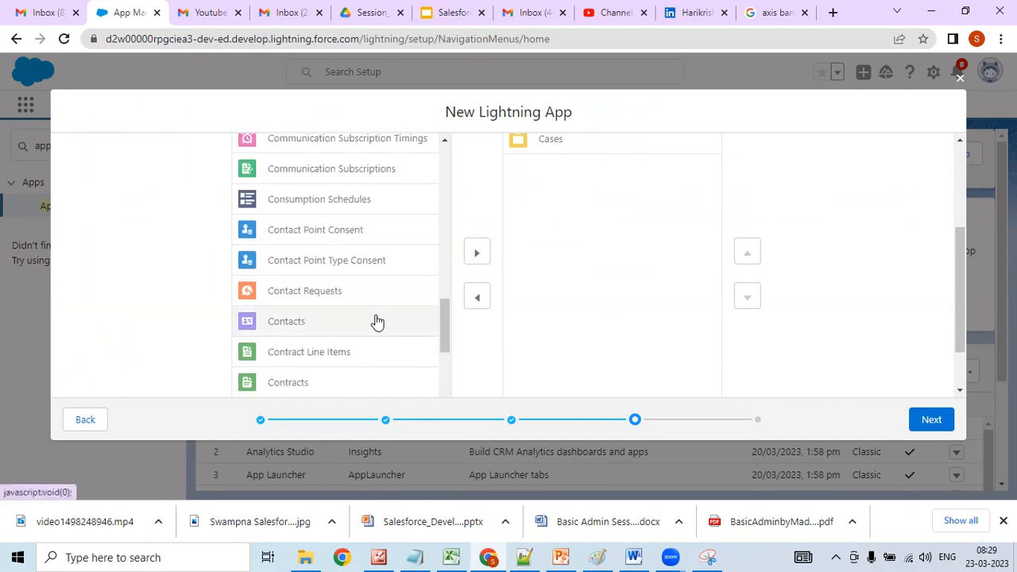
left_click(476, 255)
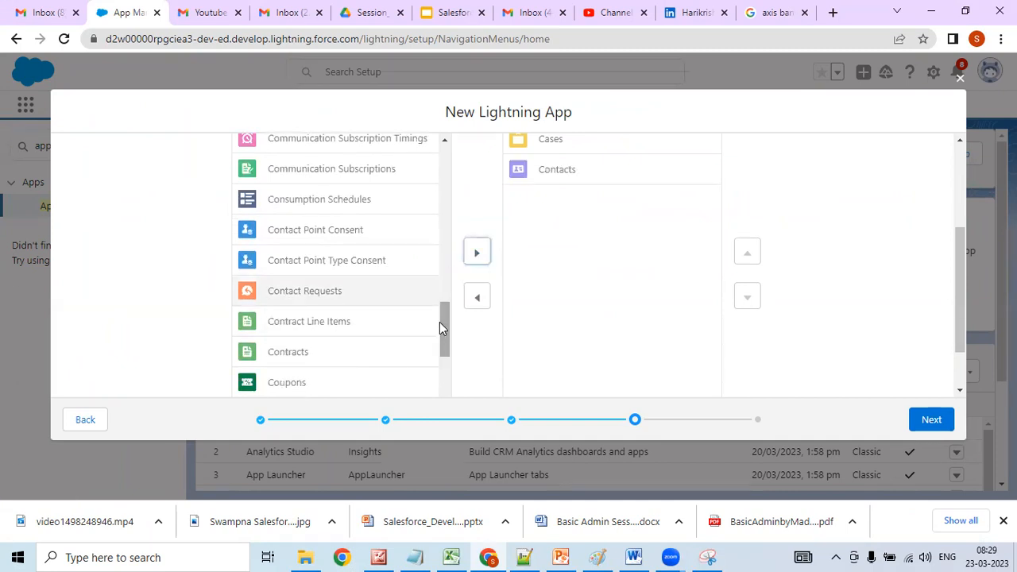
- Filter the available items by "oppo" and add Opportunities to the selected navigation items
left_click_drag(443, 322, 470, 129)
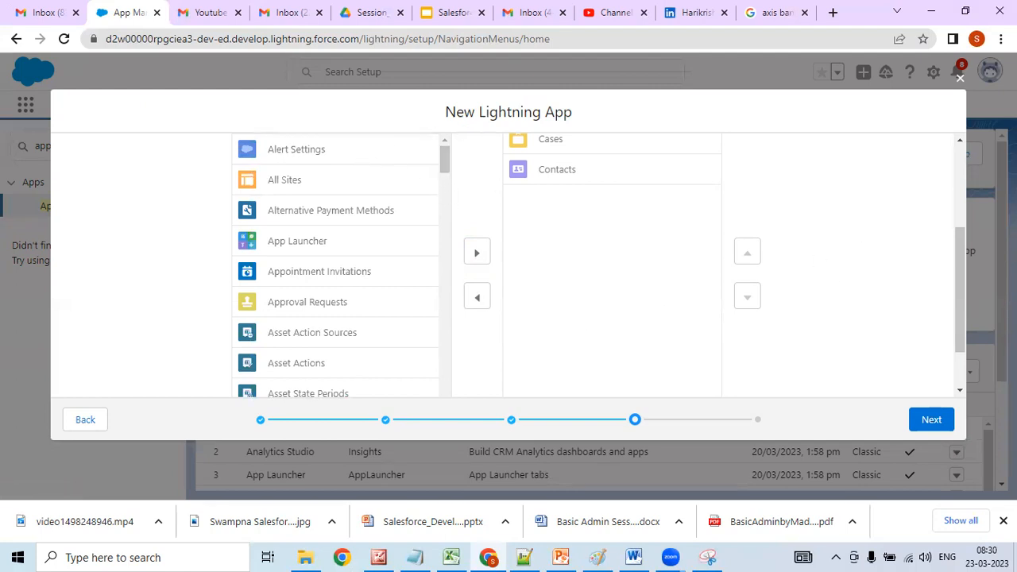
left_click_drag(961, 259, 959, 230)
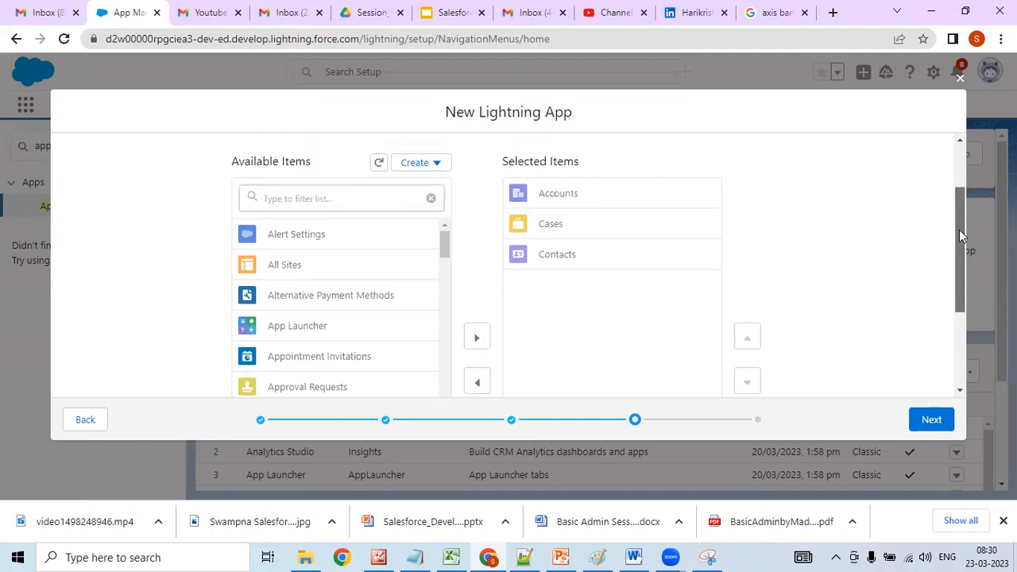
left_click(386, 195)
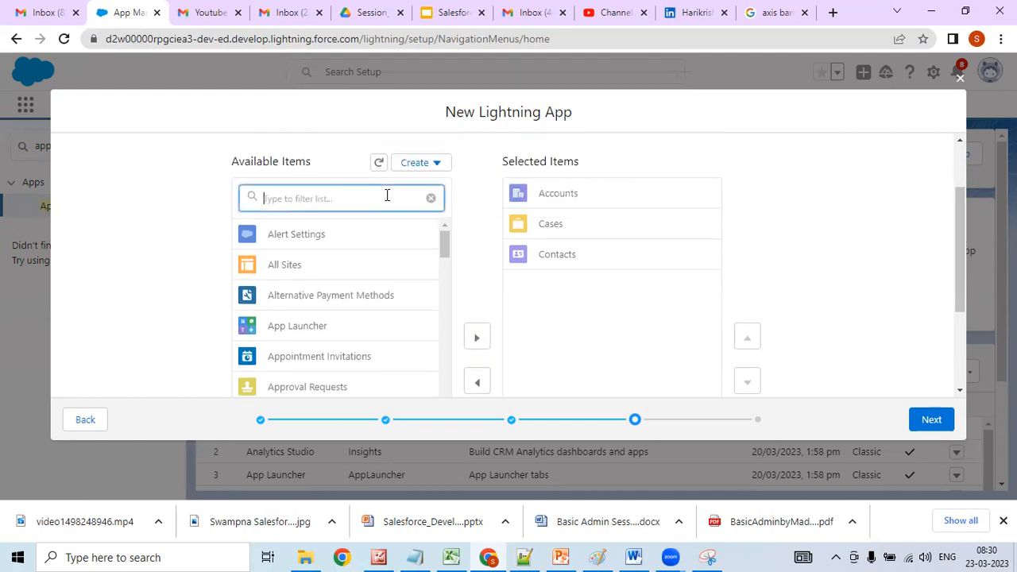
type("oppo")
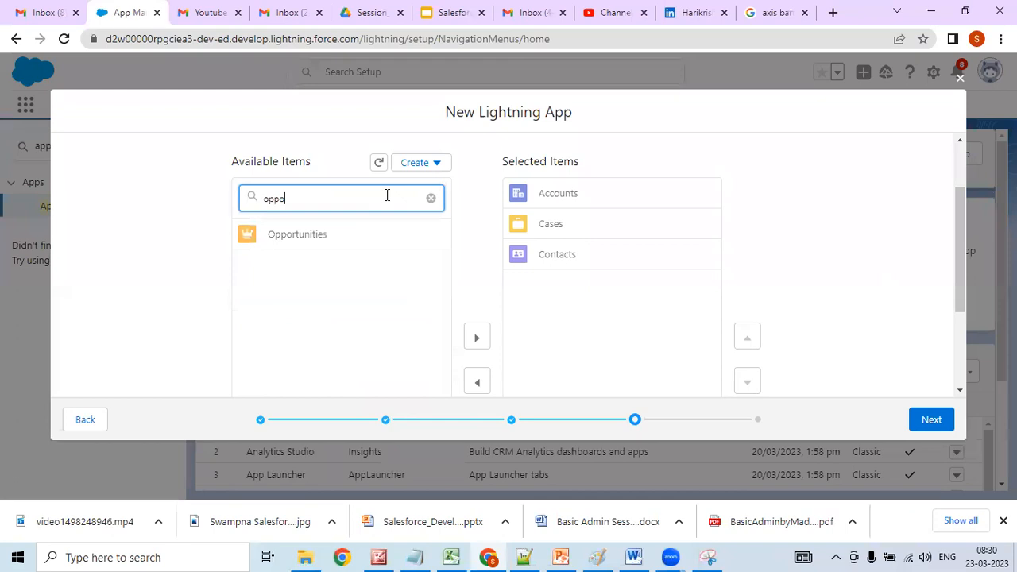
left_click(347, 231)
scroll(347, 231, "down", 2)
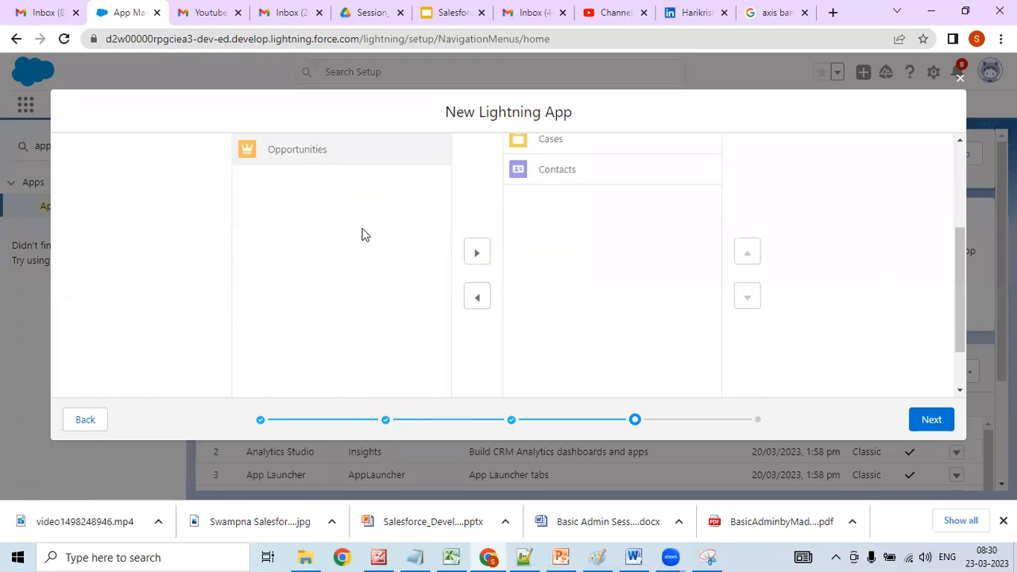
left_click(478, 251)
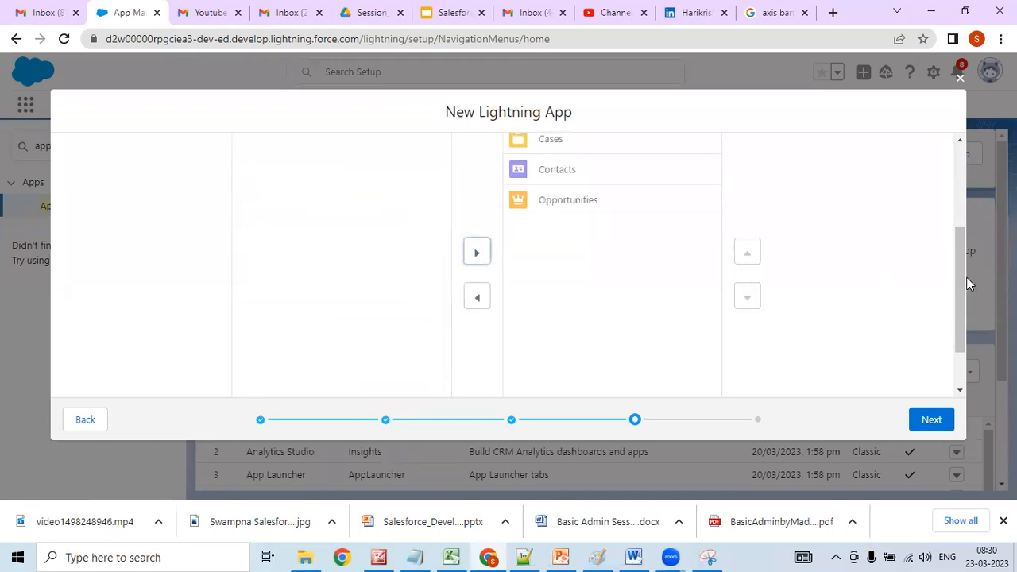
- Search the available navigation items for "solu", then clear the filter
left_click_drag(959, 282, 956, 213)
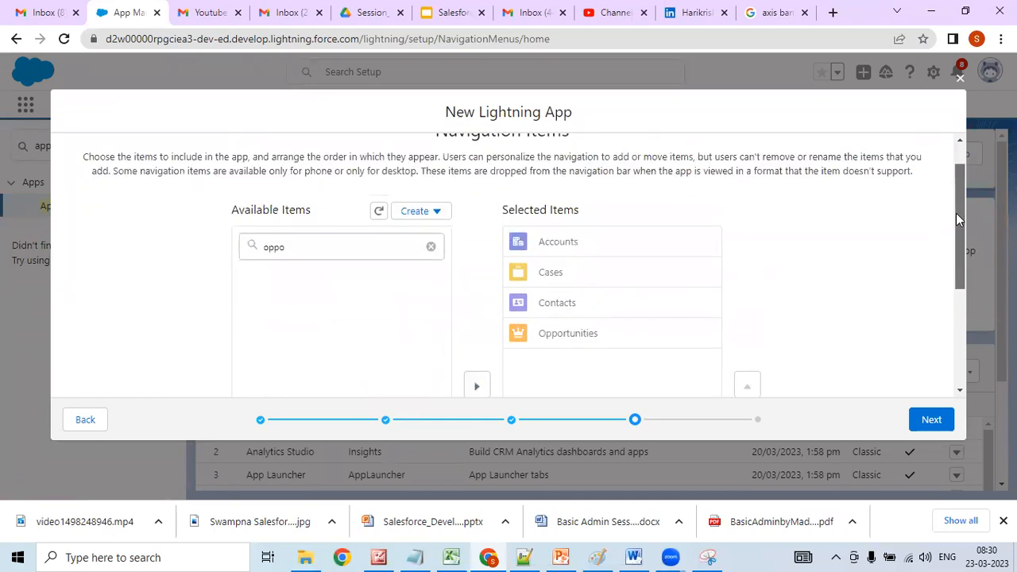
left_click(346, 242)
key("BackSpace")
key("BackSpace")
type("c")
key("BackSpace")
type("solu")
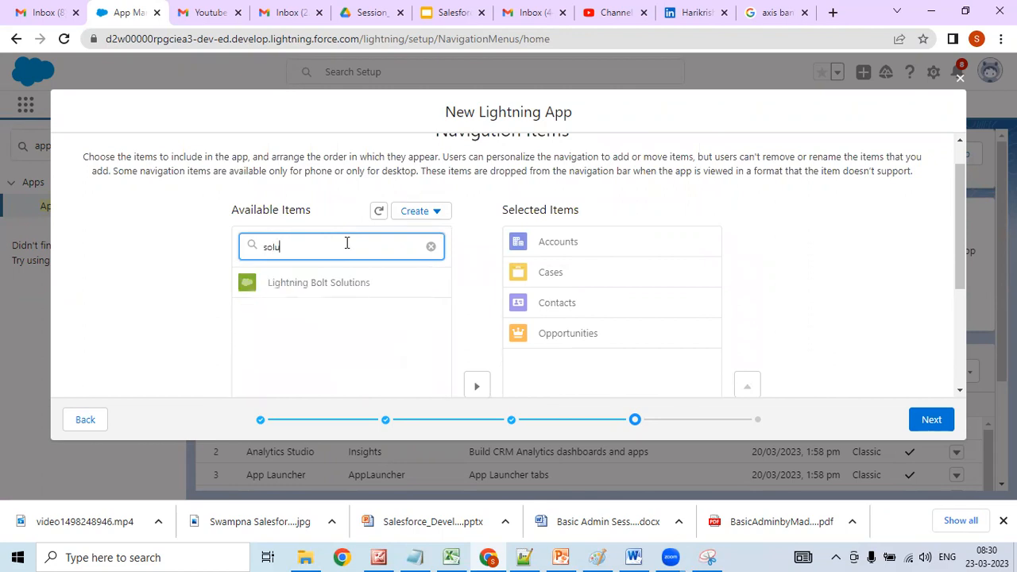
key("BackSpace")
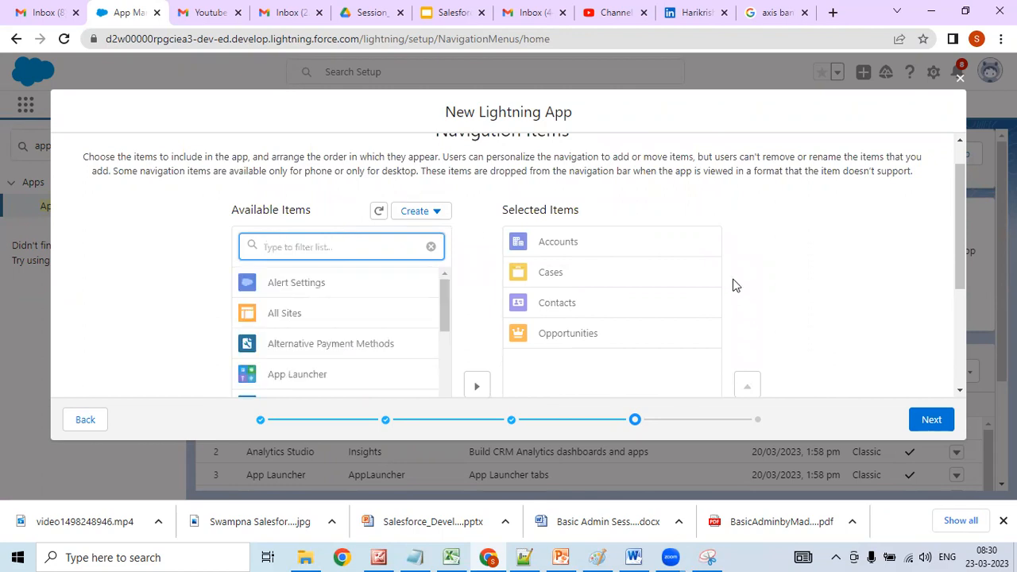
- Advance the wizard to the User Profiles page and copy its heading and description into the Notepad++ outline below the Navigation Items description
left_click_drag(960, 254, 942, 357)
left_click(929, 422)
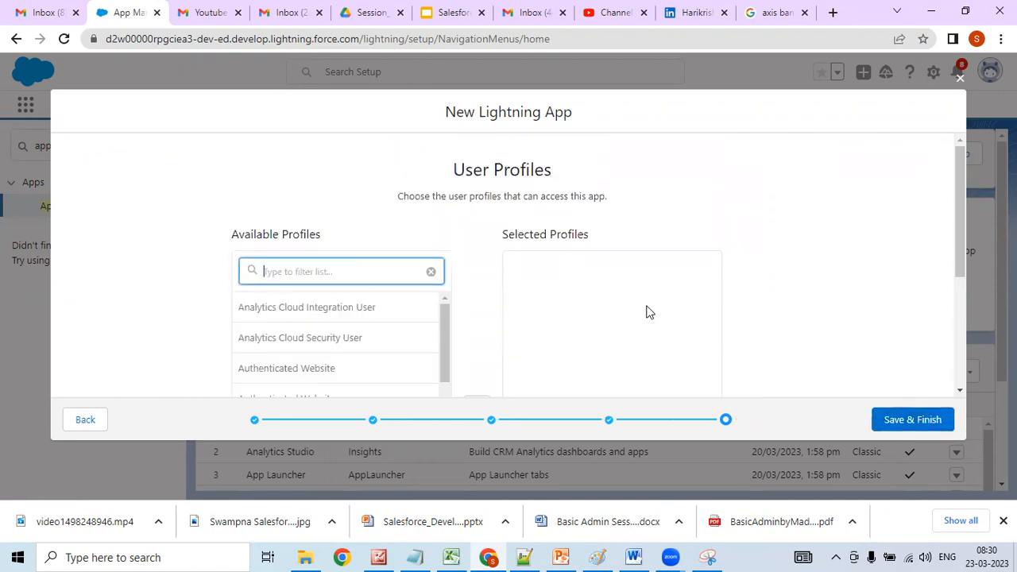
left_click_drag(451, 173, 569, 181)
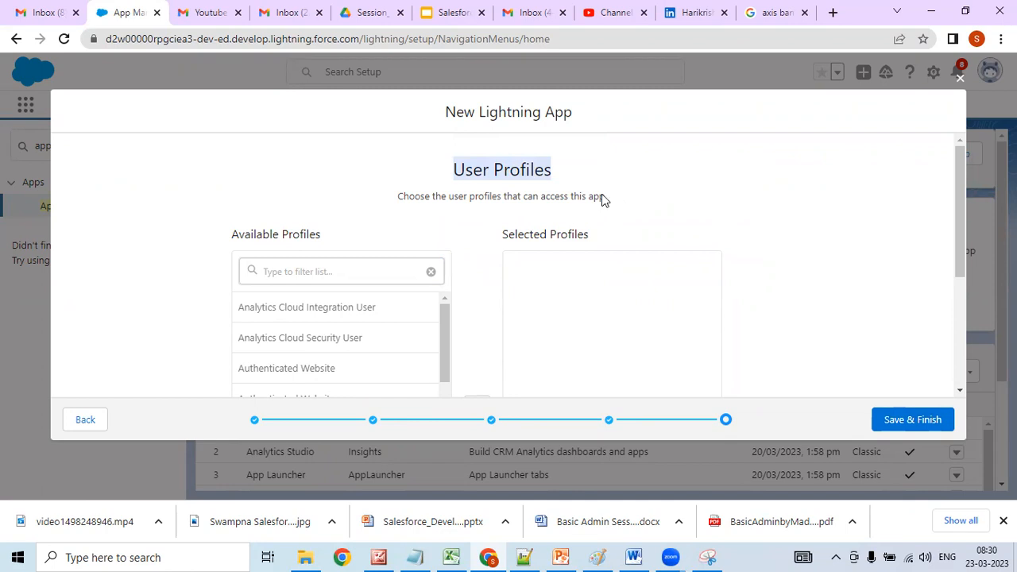
left_click_drag(633, 201, 451, 171)
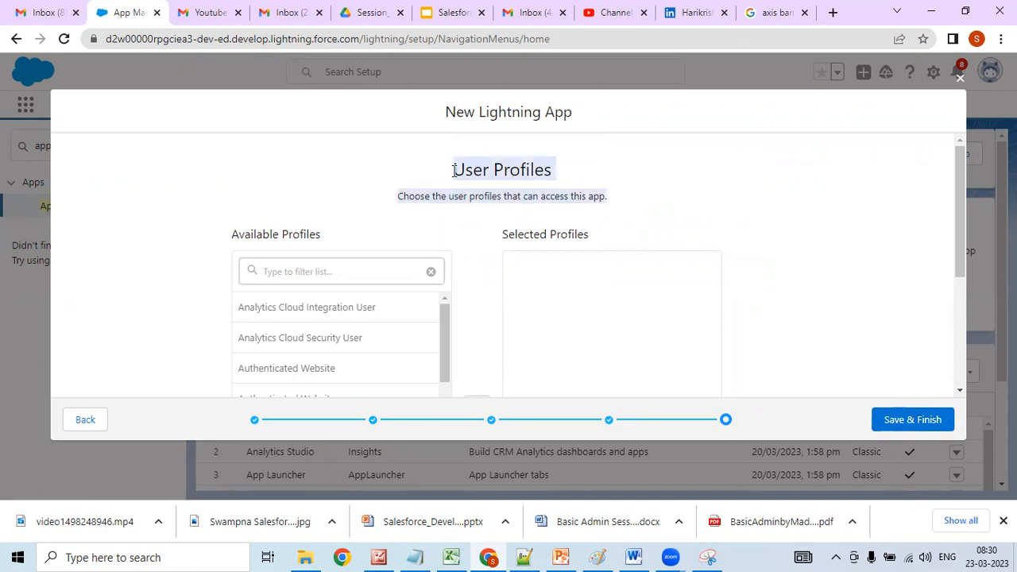
right_click(454, 172)
left_click(469, 181)
key("alt+Tab")
key("Return")
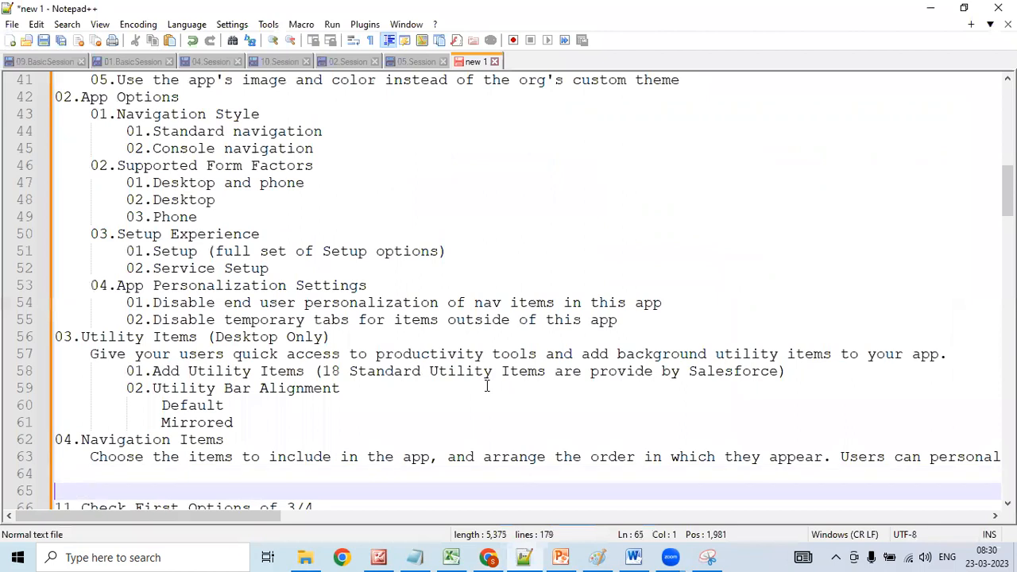
key("Up")
key("ctrl+v")
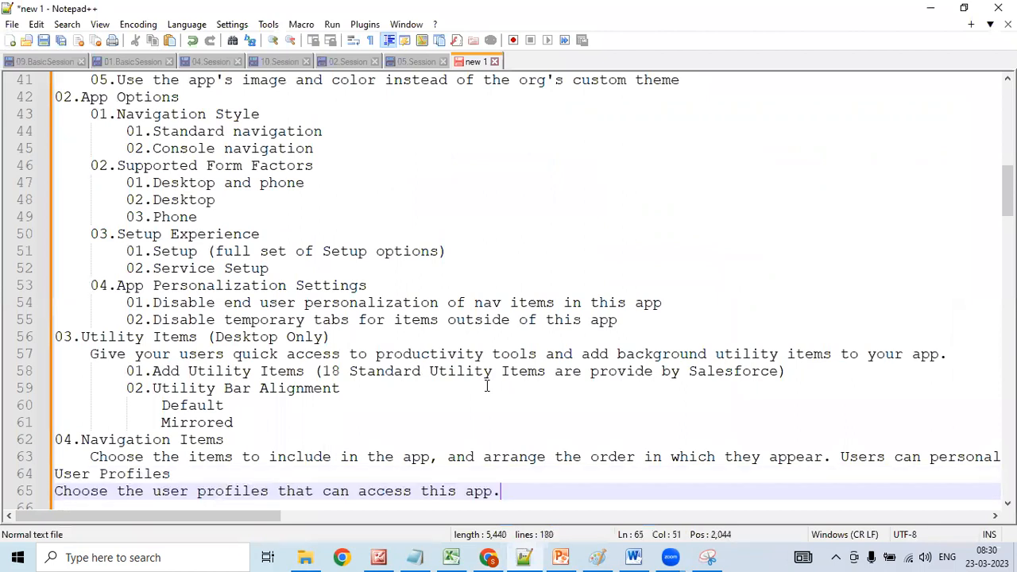
- Number the pasted heading as "05.User Profiles", indent its description one level, and start a new line below it
key("Up")
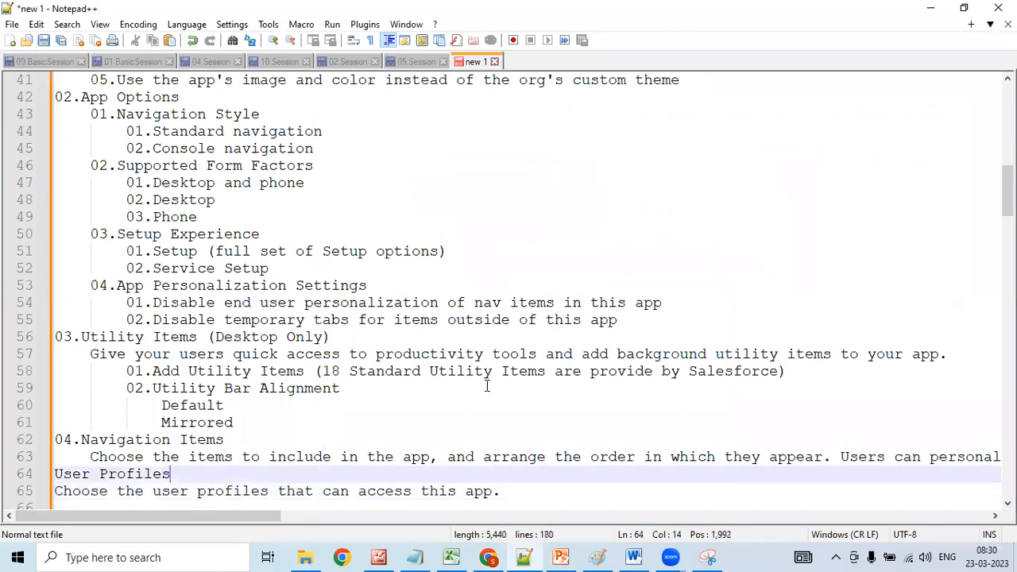
left_click(57, 474)
type("05.")
key("Down")
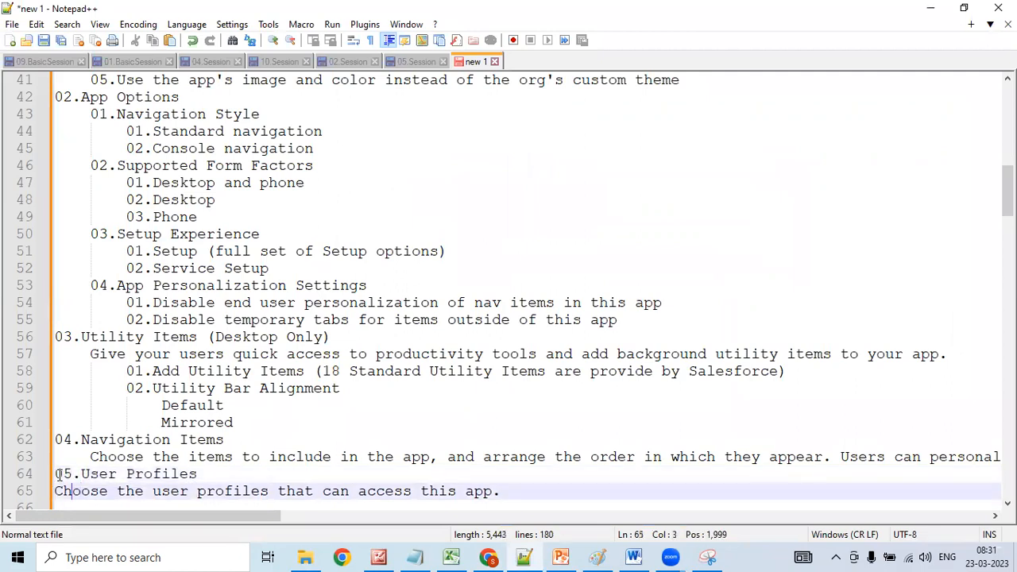
key("Tab")
left_click(560, 495)
key("Return")
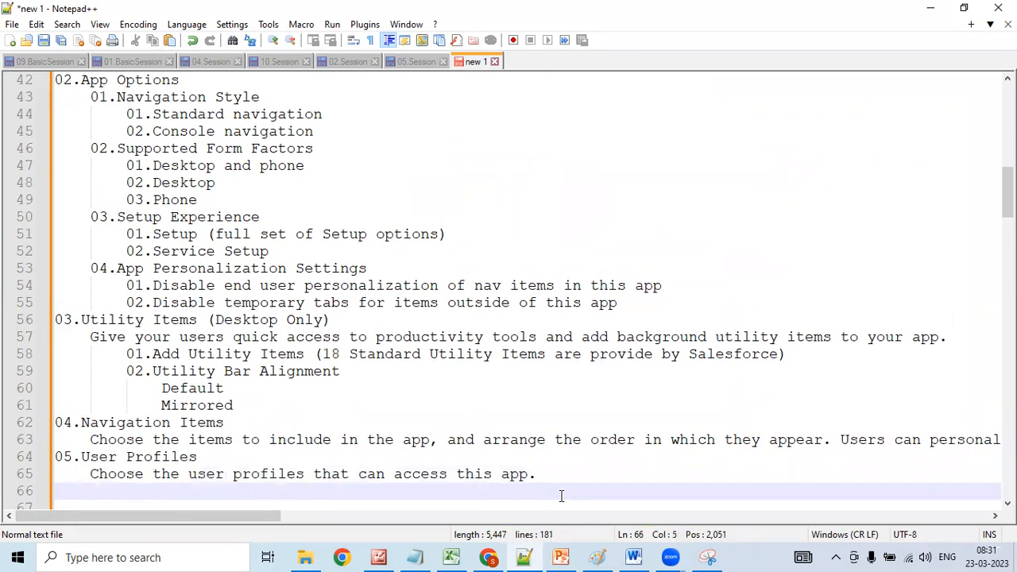
- Back in Salesforce, filter the available profiles by "syste" and add System Administrator to the selected profiles
left_click(489, 557)
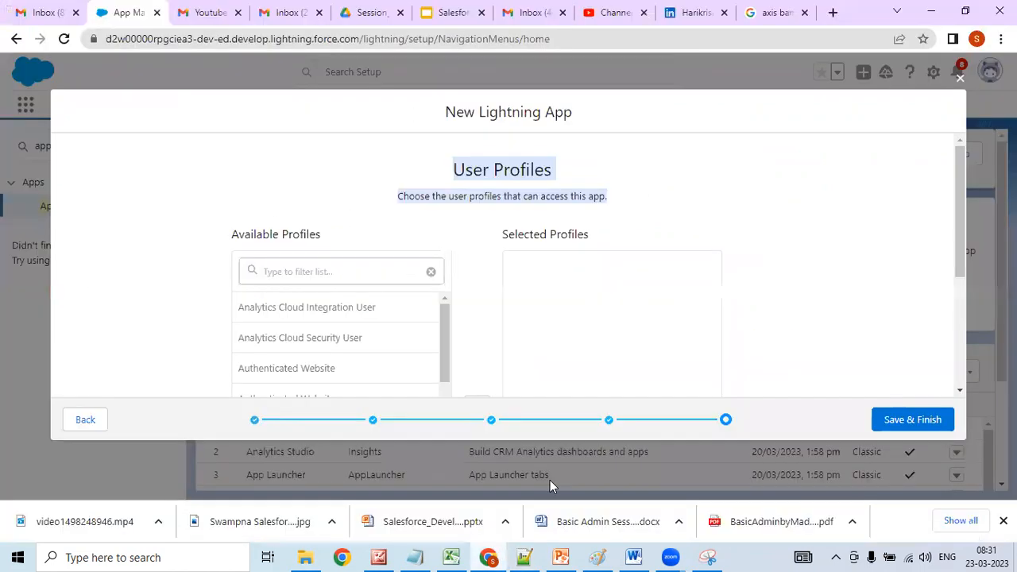
left_click(325, 273)
type("syste")
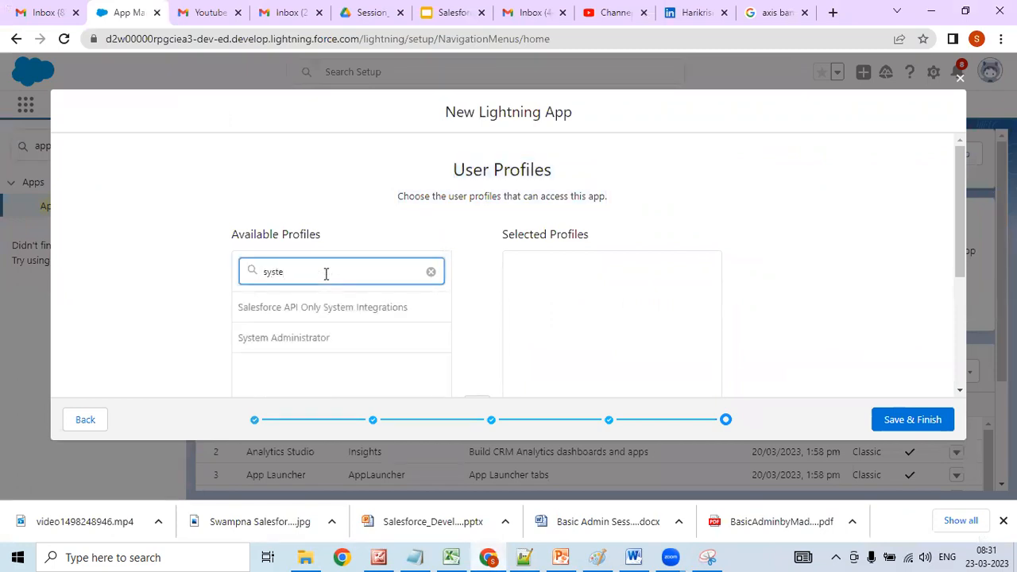
scroll(325, 340, "down", 2)
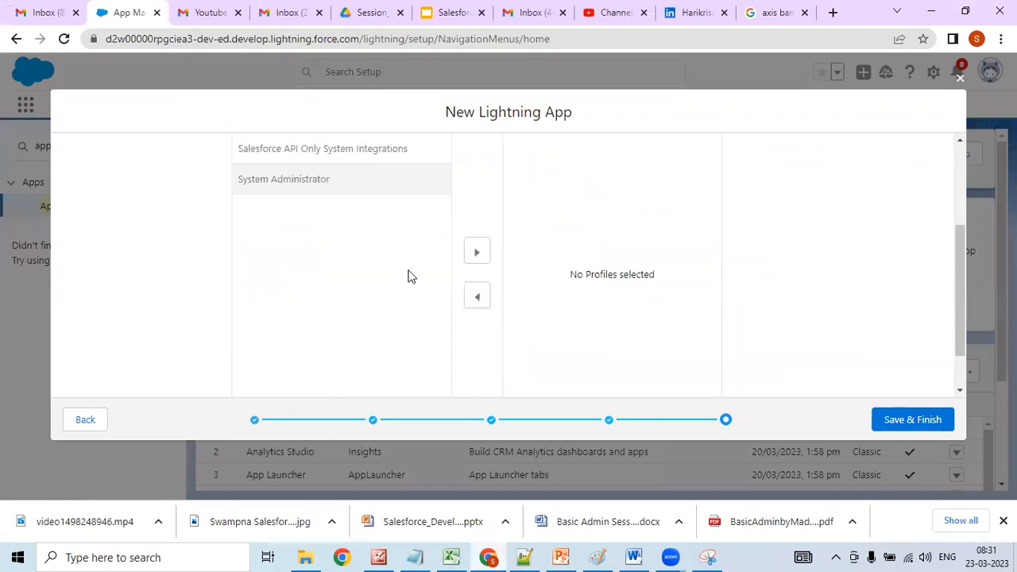
left_click(476, 251)
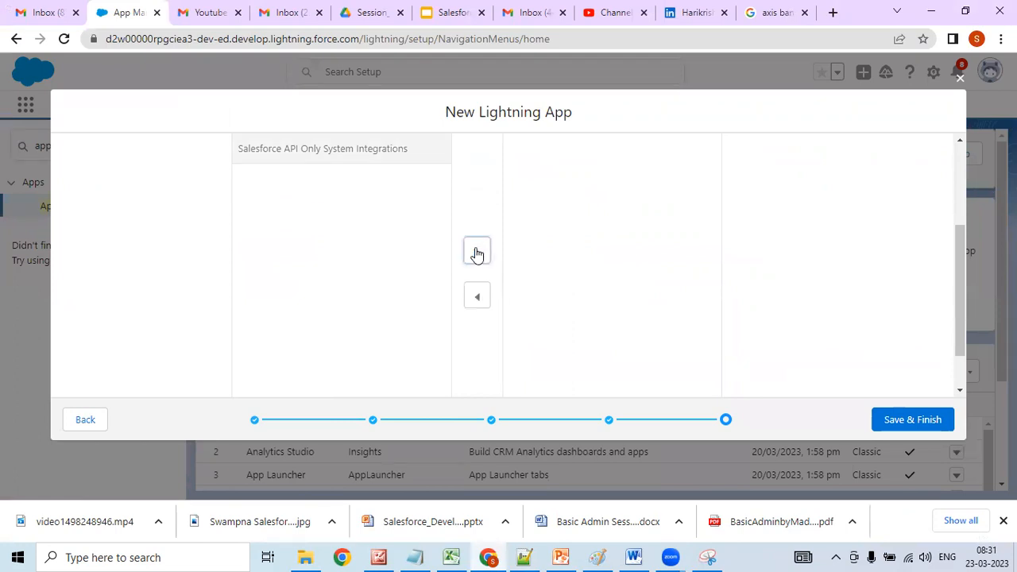
- Save and finish the new Lightning app, and look for Axis Online Banking in the App Manager list
mouse_move(952, 267)
left_mouse_down()
mouse_move(954, 225)
mouse_move(954, 281)
left_mouse_up()
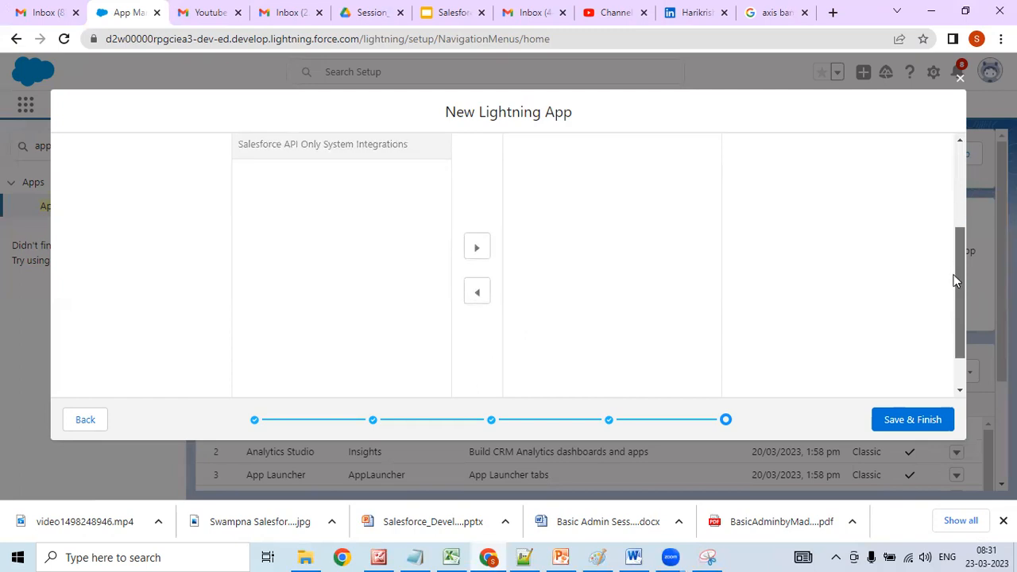
left_click(906, 421)
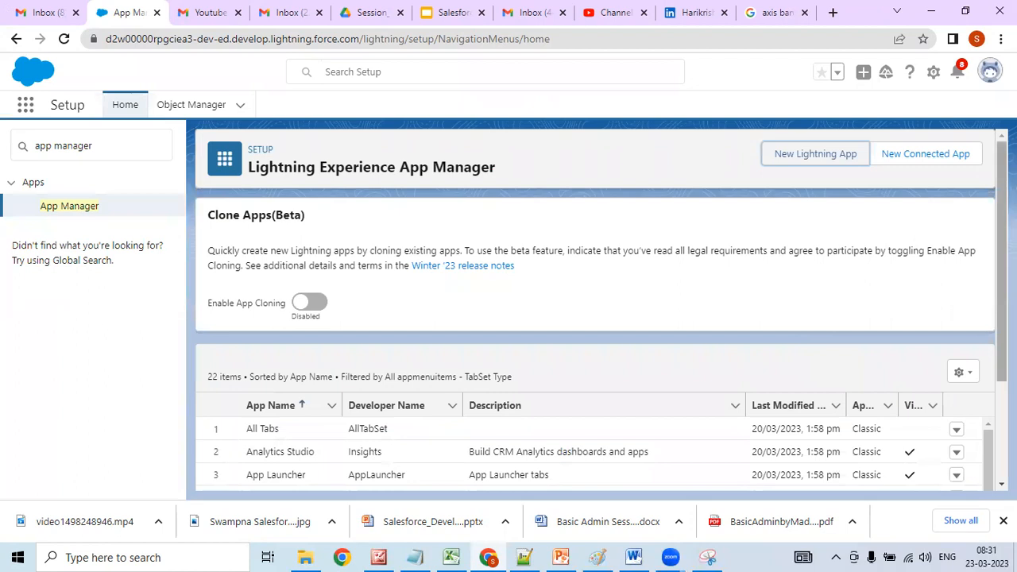
scroll(976, 341, "down", 2)
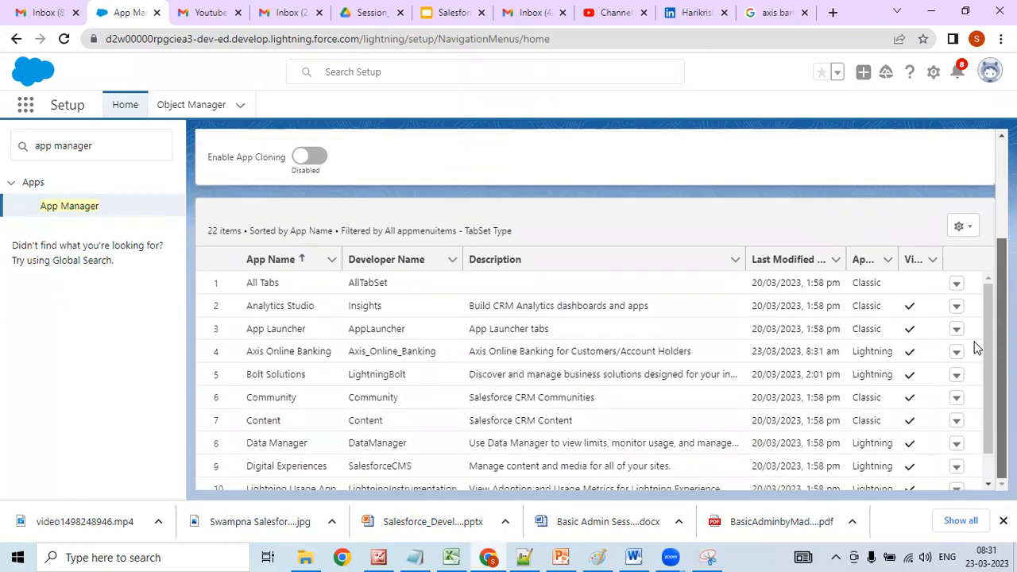
left_click_drag(989, 367, 968, 356)
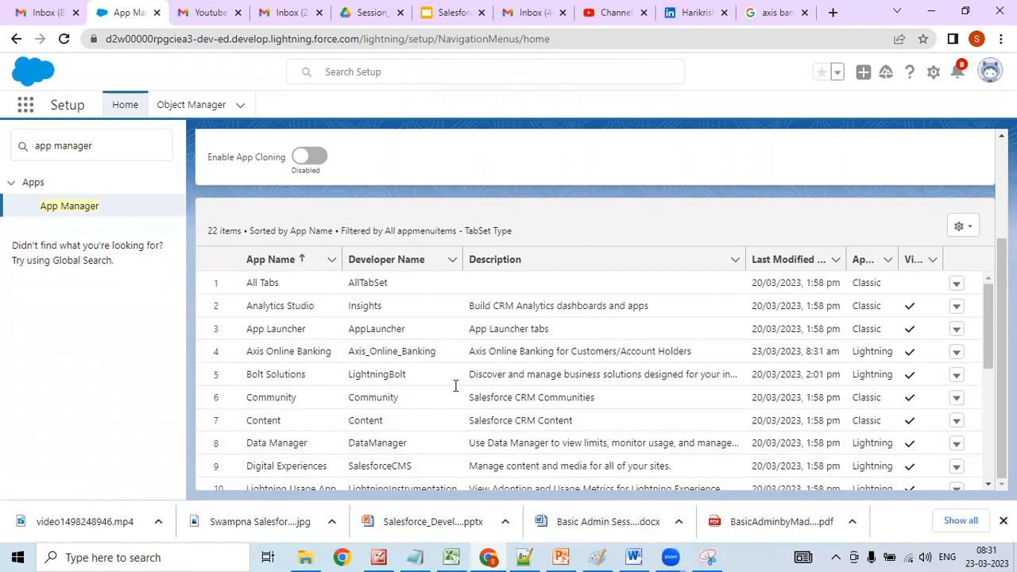
- Switch to the Notepad++ outline and insert a blank line above "01.App Details & Branding"
key("alt+Tab")
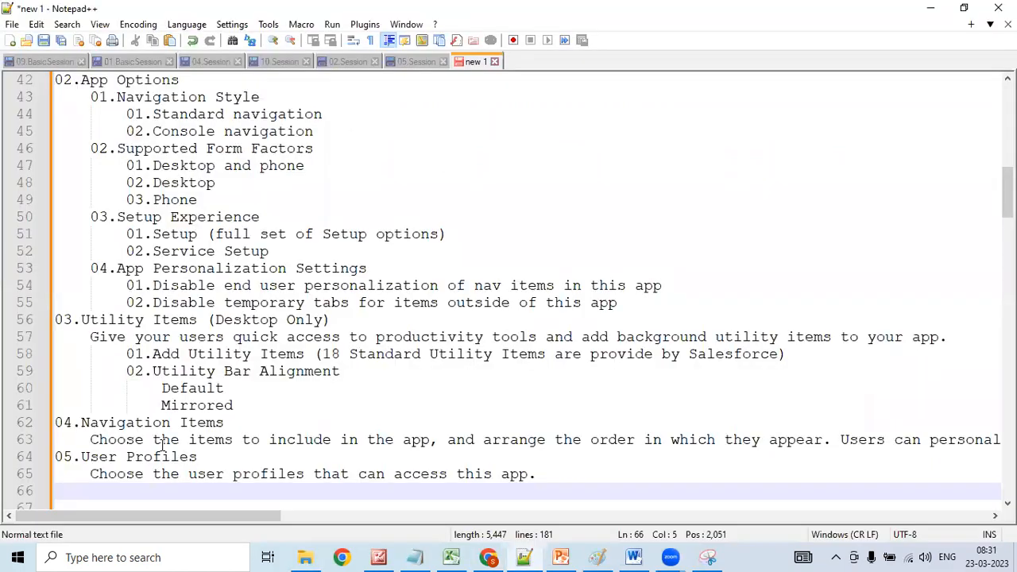
left_click(71, 439)
key("Up")
key("Up")
key("Up")
key("Up")
key("Up")
key("Up")
key("Up")
key("Up")
key("Up")
key("Up")
key("Up")
key("Up")
key("Up")
key("Up")
key("Up")
key("Up")
key("Up")
key("Up")
key("Up")
key("Up")
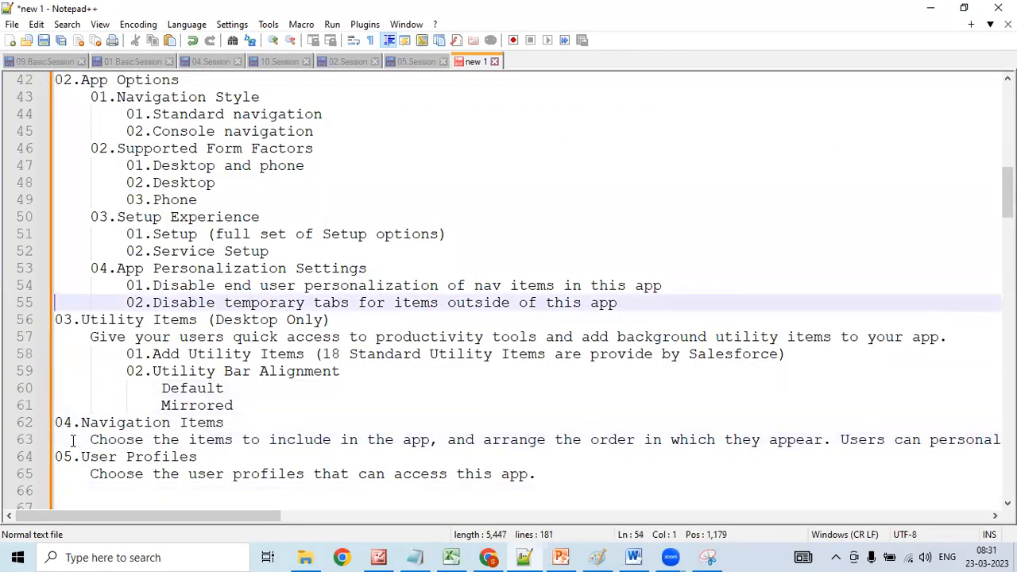
key("Up")
key("Up")
key("Up")
key("Up")
key("Up")
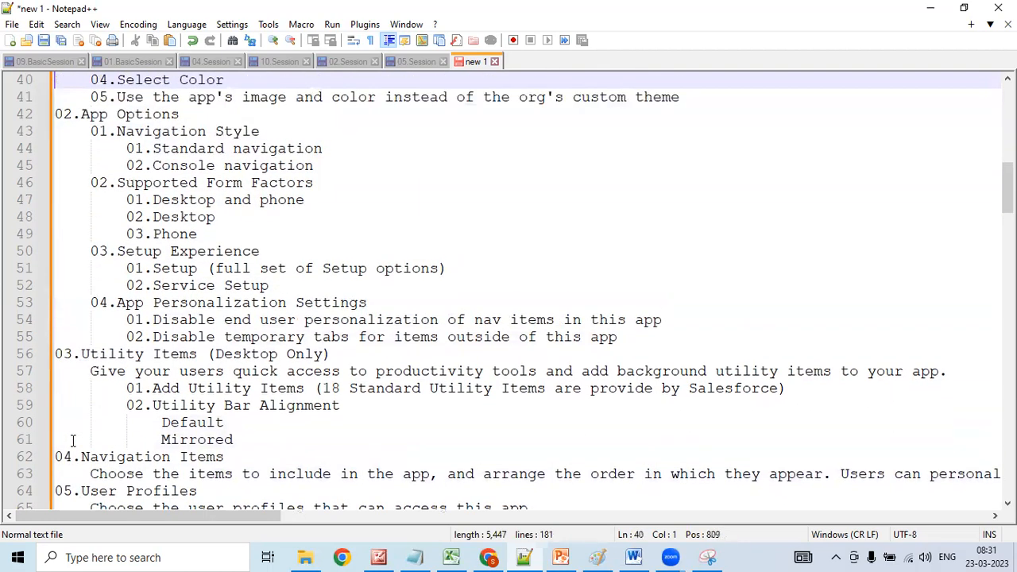
key("Up")
key("Up")
key("Up")
key("Up")
key("Up")
key("Up")
key("Up")
key("Up")
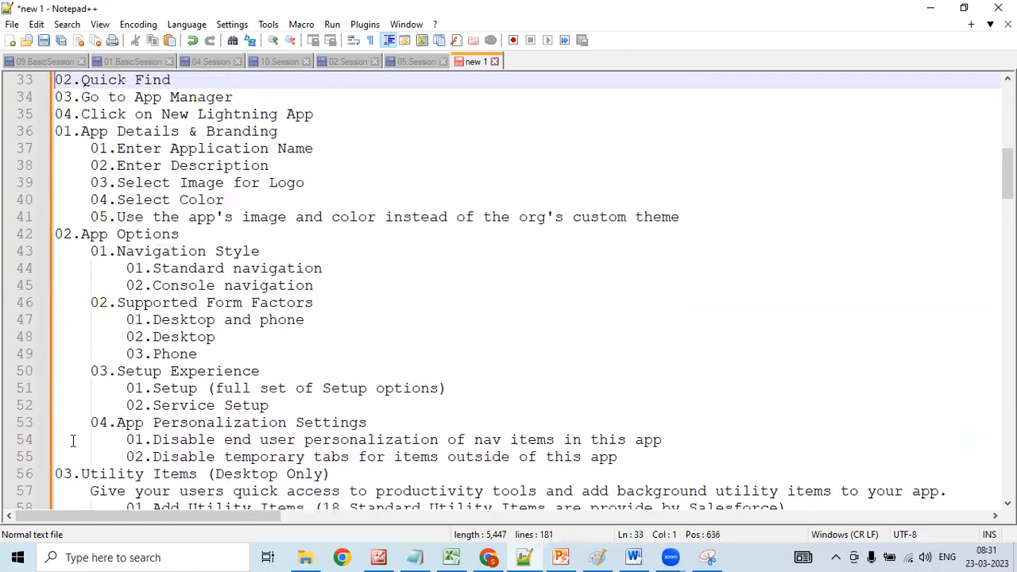
key("Down")
key("Down")
key("Down")
key("Down")
key("Down")
key("Down")
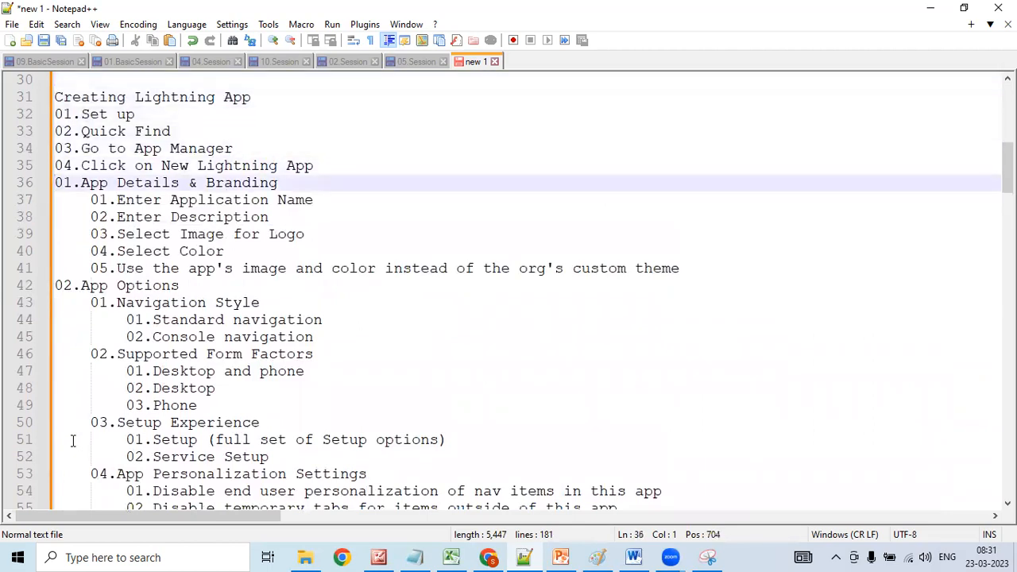
key("Return")
- Delete the old steps from "11.Check First Options of 3/4" through "15.Select for all Profiles" below the User Profiles section
key("Down")
key("Down")
key("Down")
key("Down")
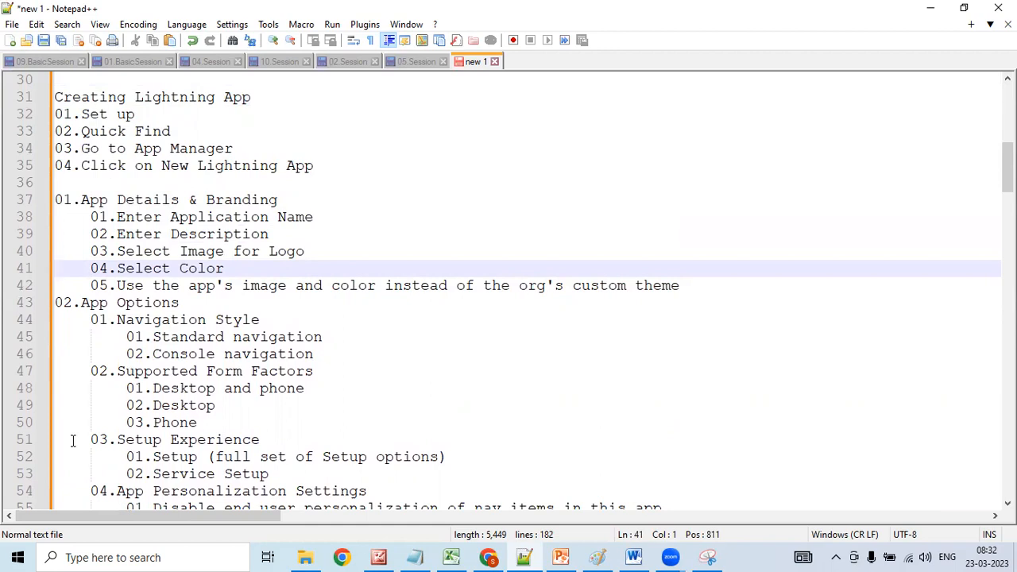
key("Down")
key("Down")
key("Down")
key("Down")
key("Down")
key("Down")
key("Down")
key("Down")
key("Down")
key("Down")
key("Down")
key("Down")
key("Down")
key("Down")
key("Down")
key("Down")
key("Down")
key("Down")
key("Down")
key("Down")
key("Down")
key("Down")
key("Down")
key("Down")
key("Down")
key("Down")
key("Down")
key("Down")
key("Down")
key("Down")
key("Down")
key("Down")
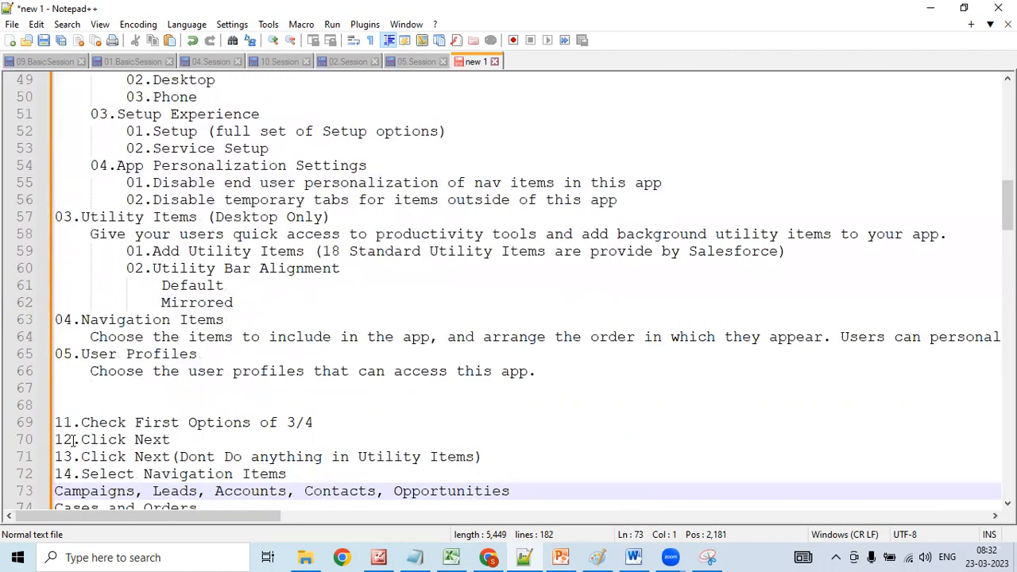
key("Down")
key("Down")
key("Down")
key("Down")
key("Down")
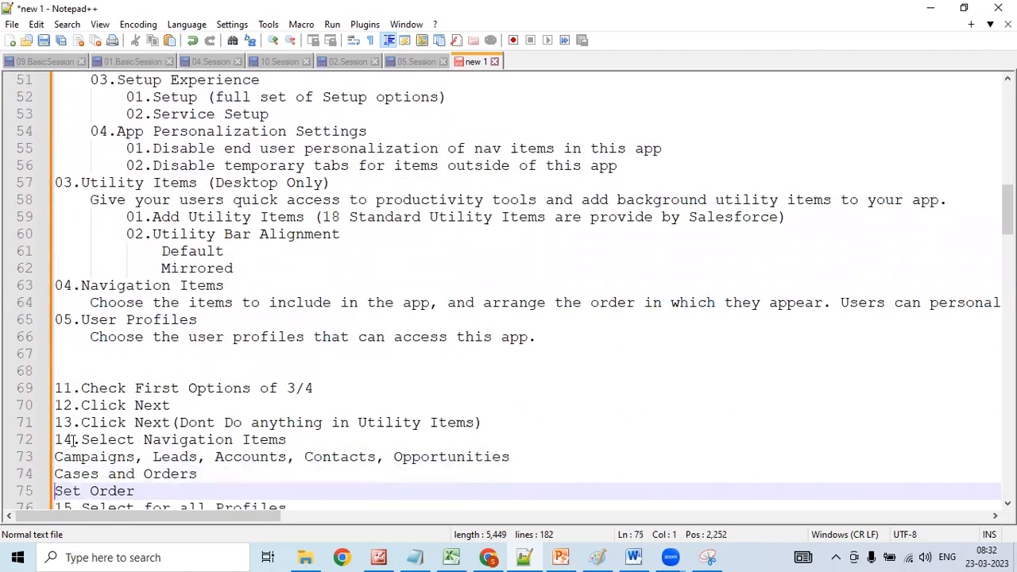
key("Up")
key("Up")
key("Up")
key("Up")
key("Up")
key("Up")
key("Up")
key("Up")
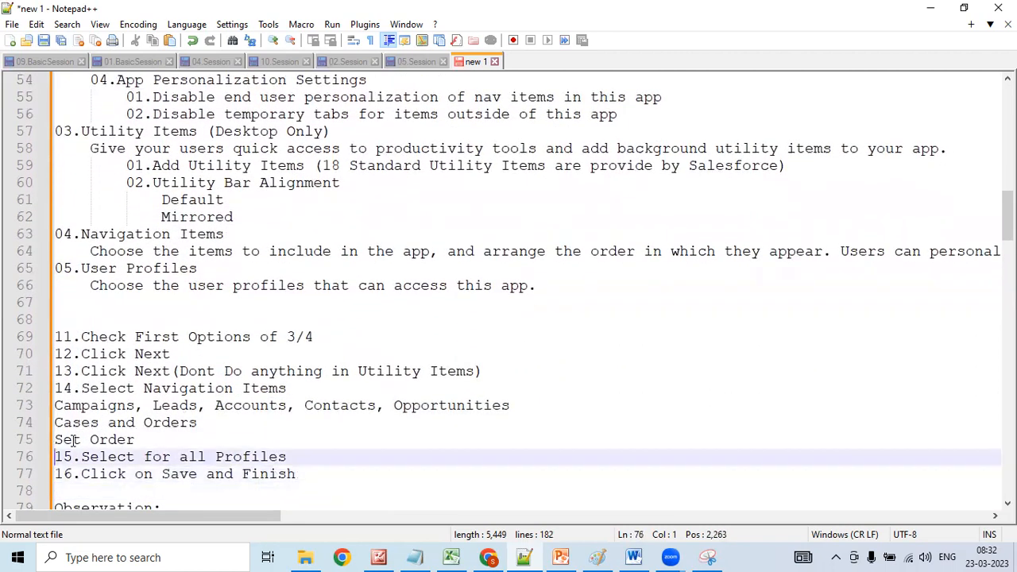
key("Up")
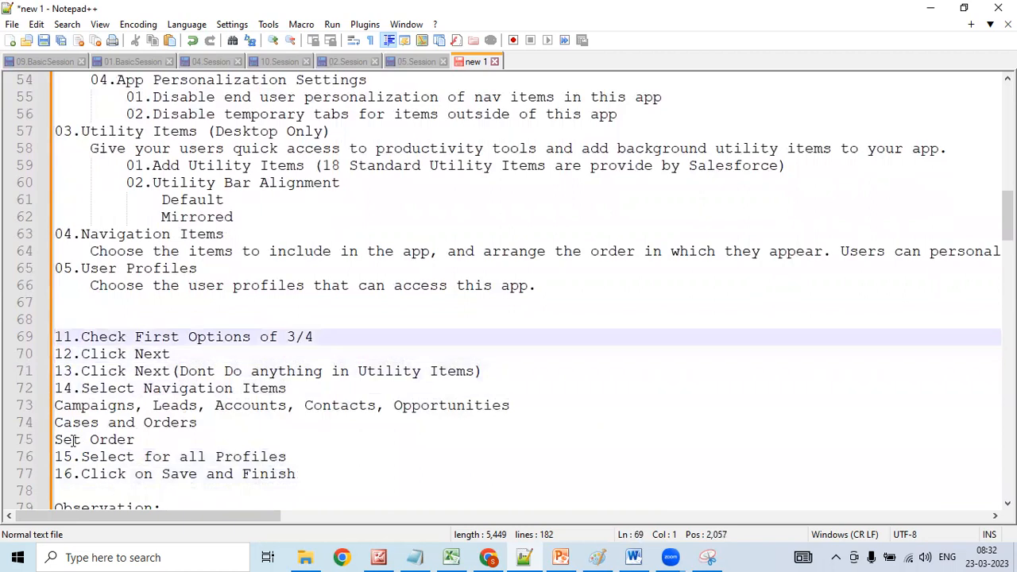
key("shift+Down")
key("shift+Down")
key("shift+Down")
key("shift+Down")
key("shift+Down")
key("shift+Down")
key("shift+Down")
key("shift+Down")
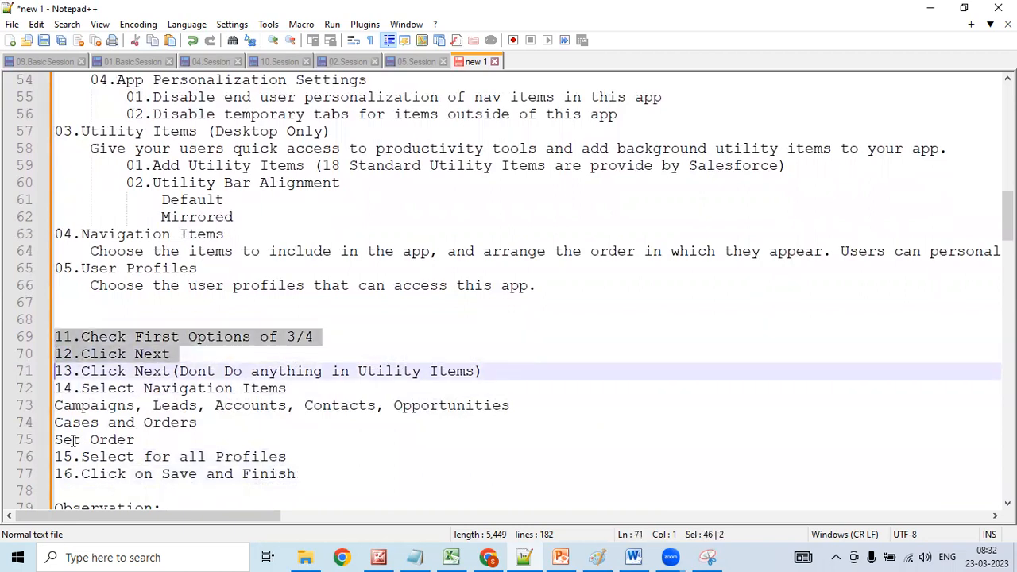
key("shift+Left")
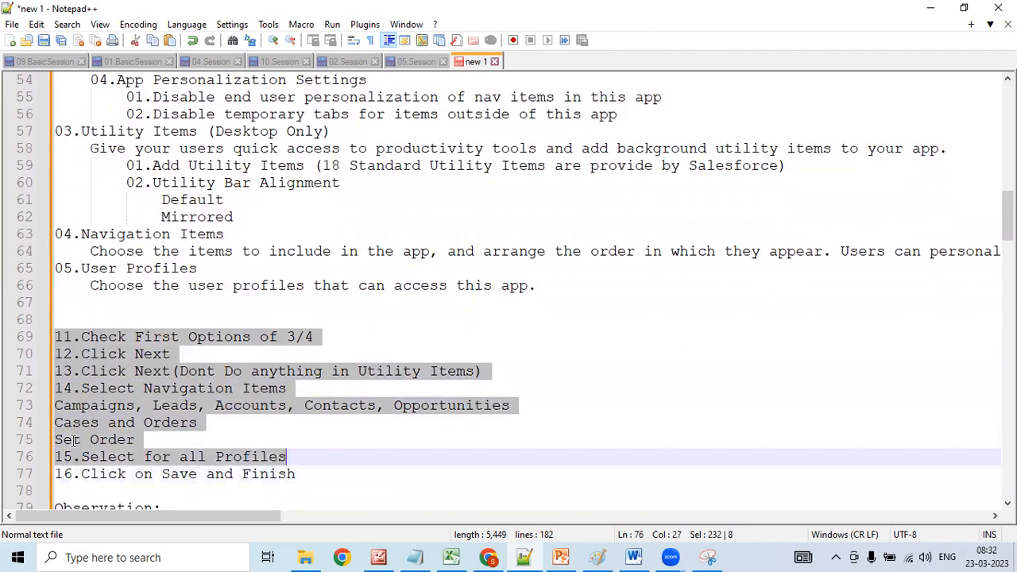
key("Delete")
key("Delete")
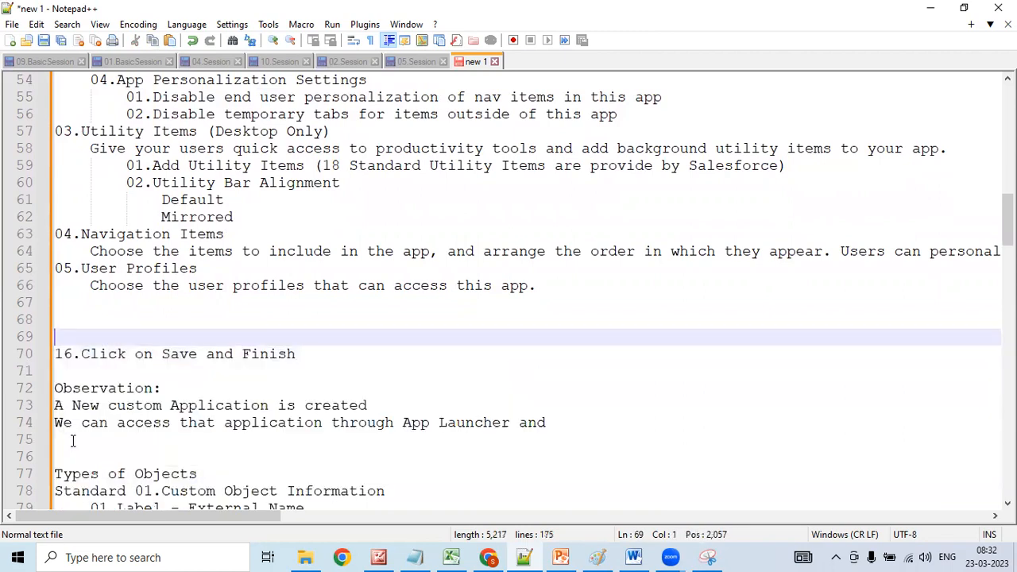
- Remove the "16." numbering from the "Click on Save and Finish" line
key("Right")
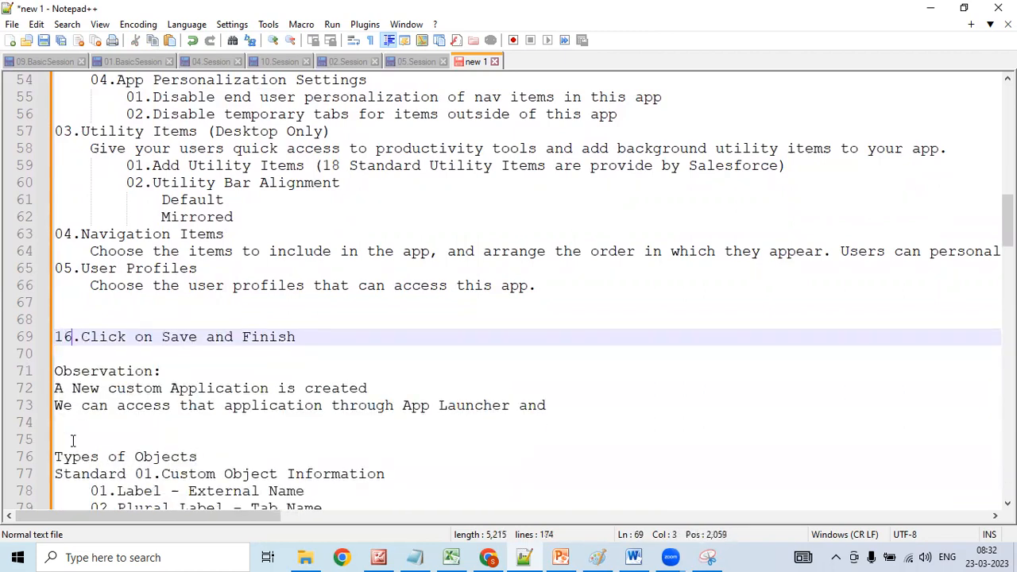
key("Delete")
key("BackSpace")
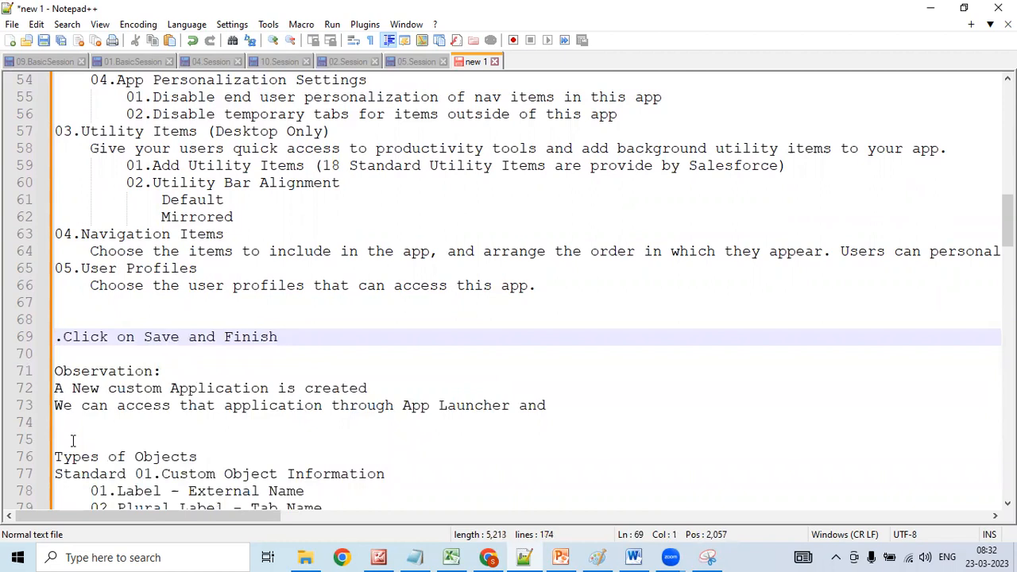
key("Delete")
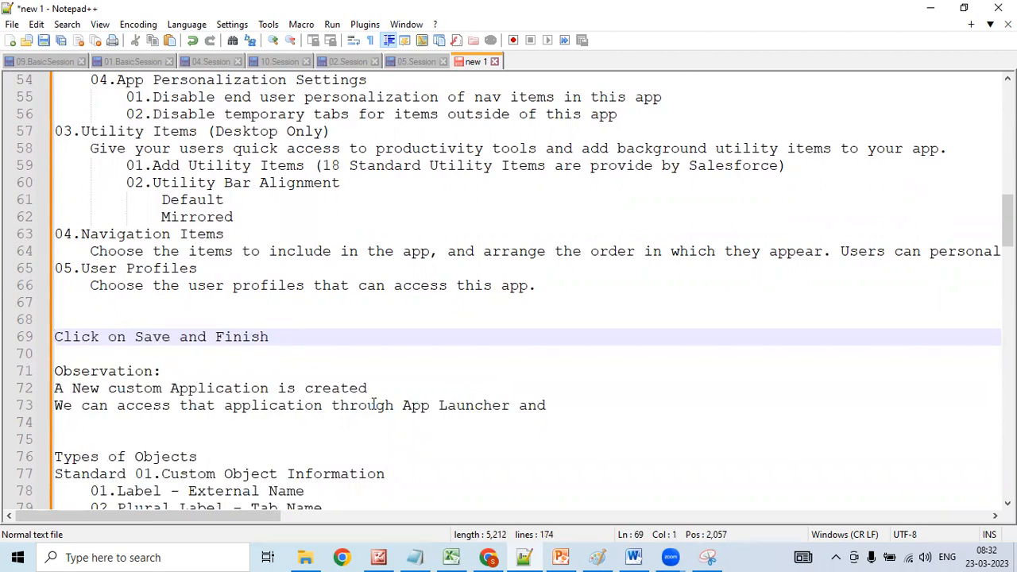
- Insert the app name "Axis Online" after "A New custom Application" in the first Observation line
left_click(278, 388)
type("A")
type("xiis")
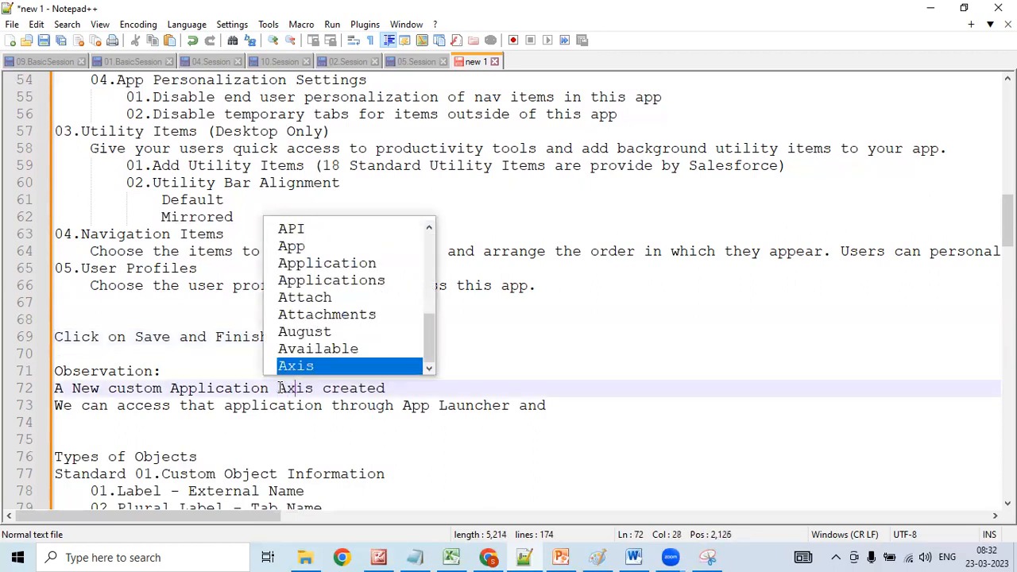
key("BackSpace")
key("BackSpace")
type("x i")
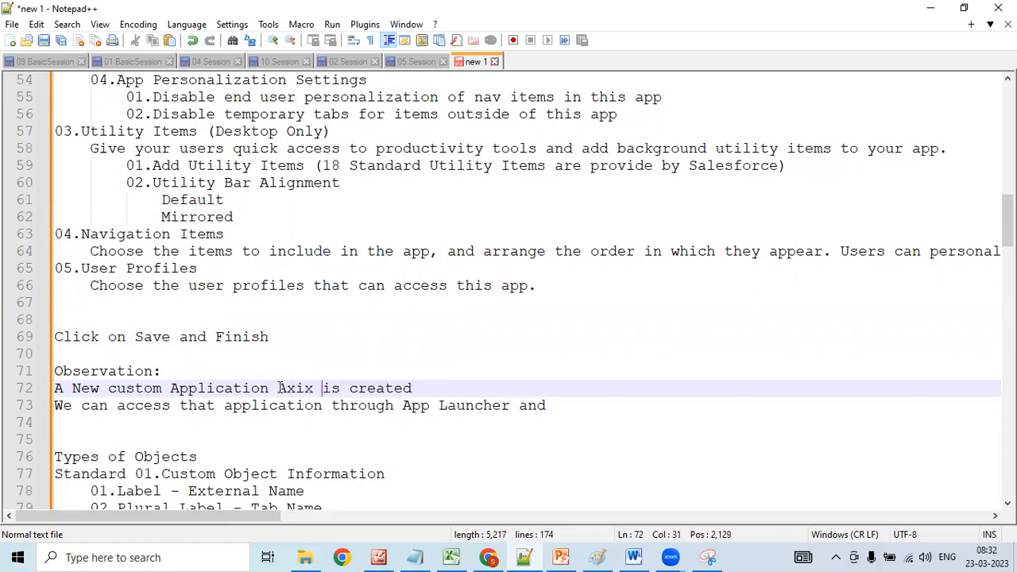
key("BackSpace")
type("Online")
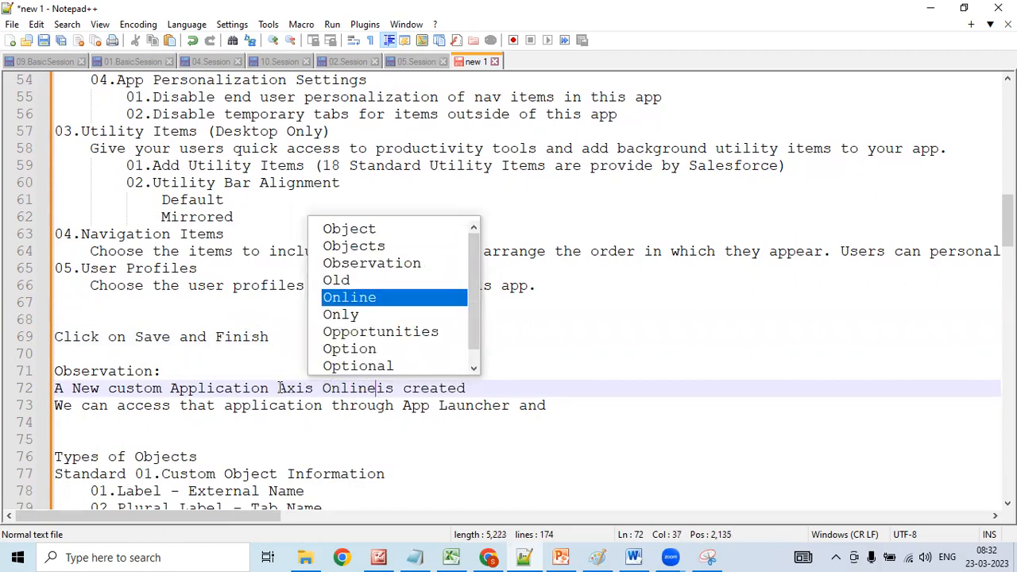
- Replace "created" at the end of the first Observation line with "available App Manager"
left_click(488, 389)
key("BackSpace")
key("BackSpace")
key("BackSpace")
key("BackSpace")
key("BackSpace")
key("BackSpace")
key("BackSpace")
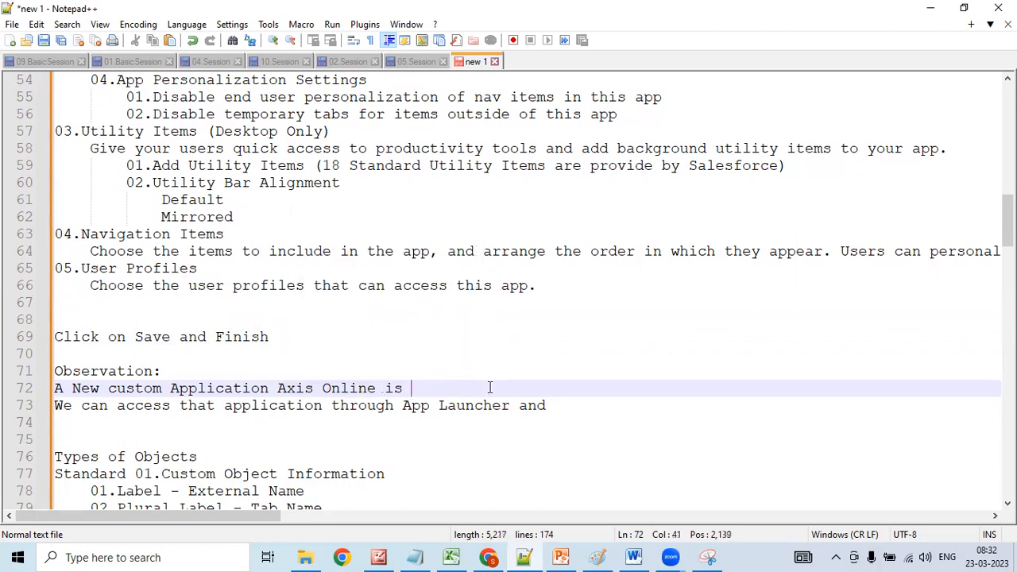
type("avail")
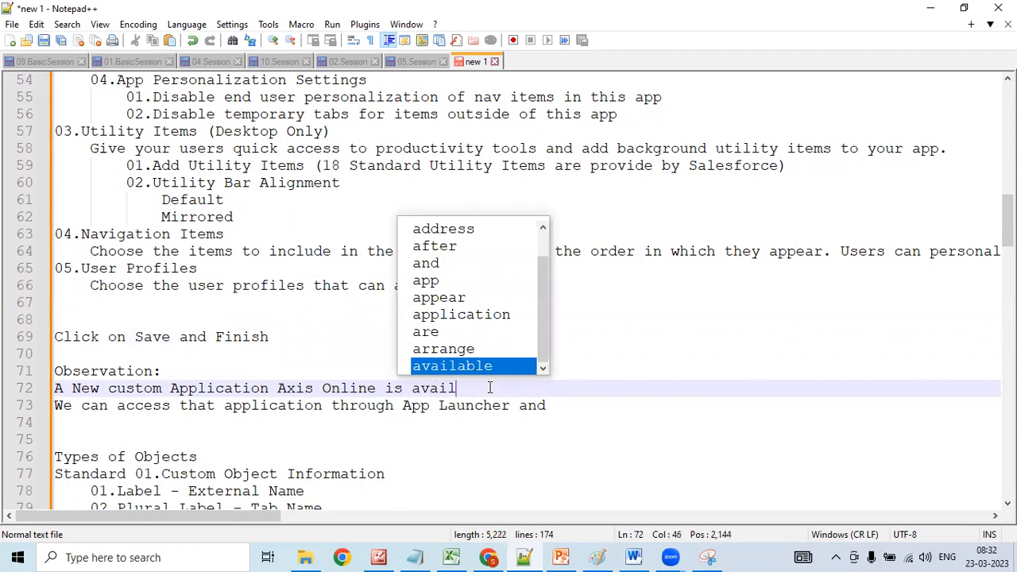
key("Return")
type("A")
type("p")
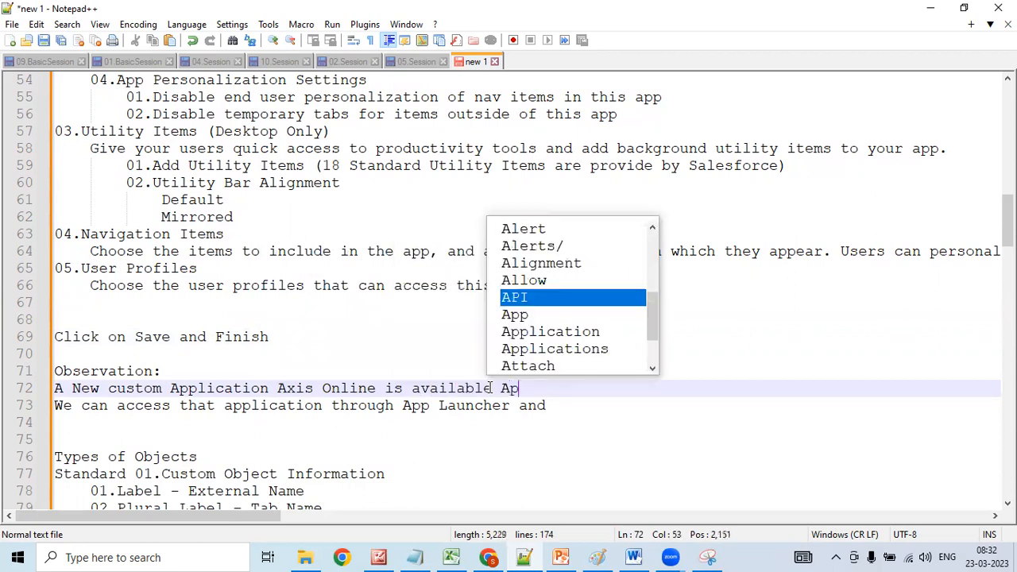
type("p Manag")
key("BackSpace")
type("nage")
key("BackSpace")
type("r")
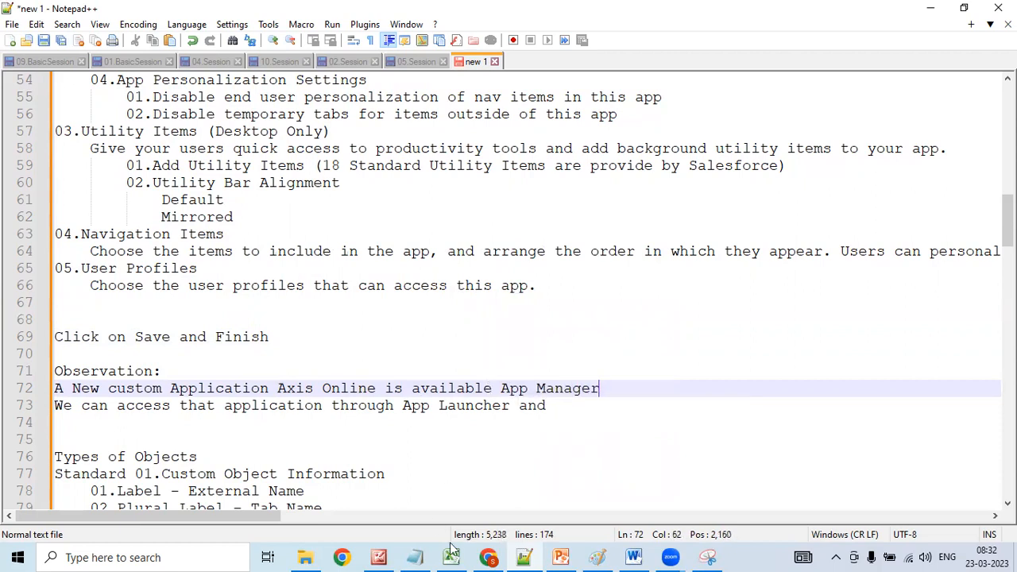
- Switch to Salesforce and examine the Axis Online Banking entry in the App Manager list, including its available actions
left_click(488, 557)
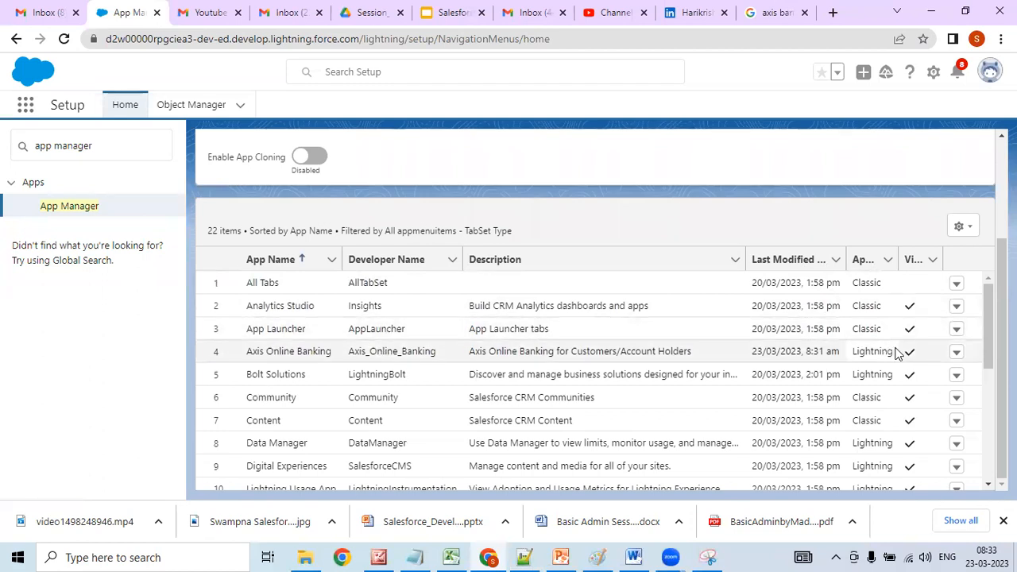
left_click_drag(892, 352, 805, 351)
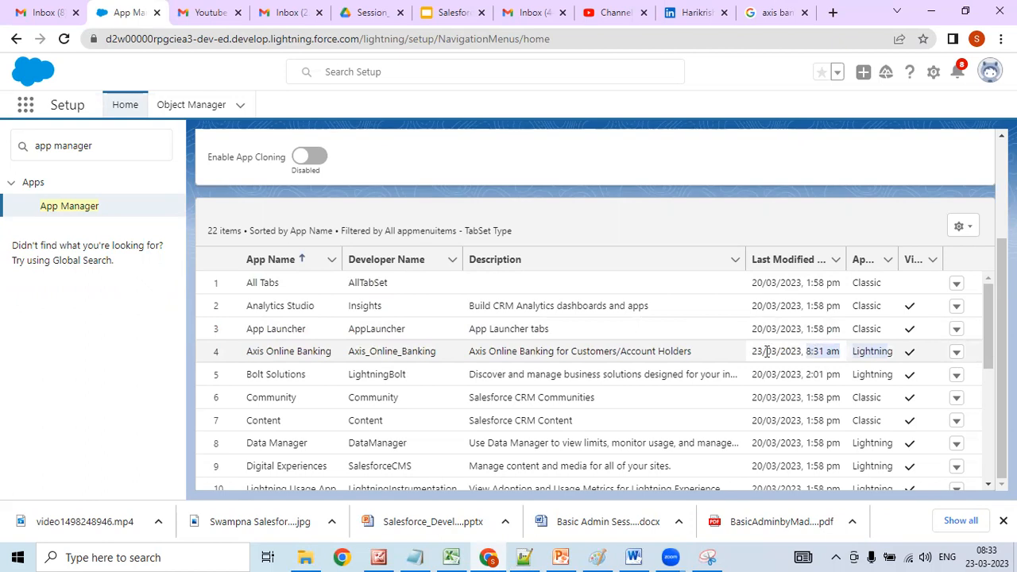
left_click(571, 351)
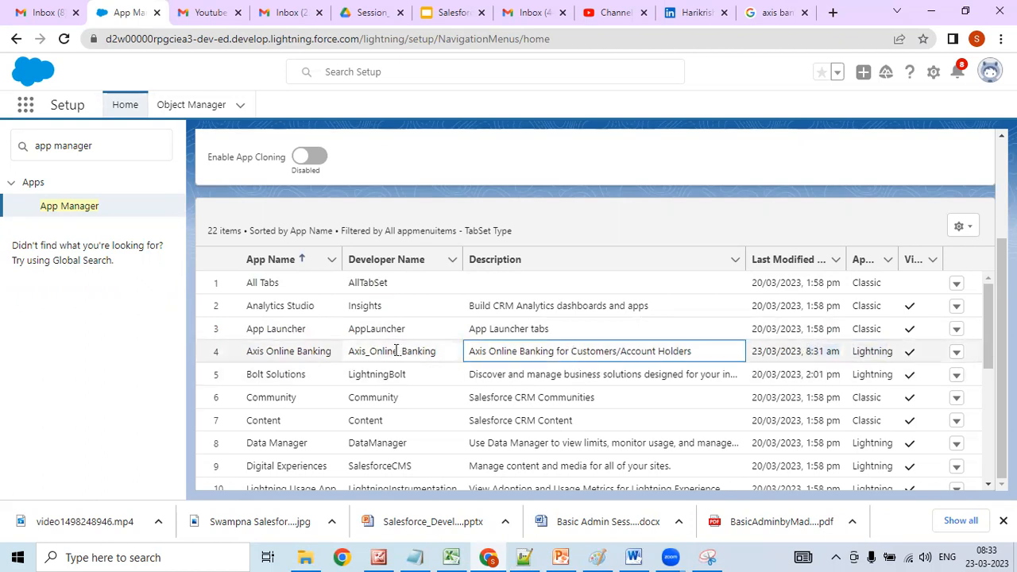
left_click(956, 353)
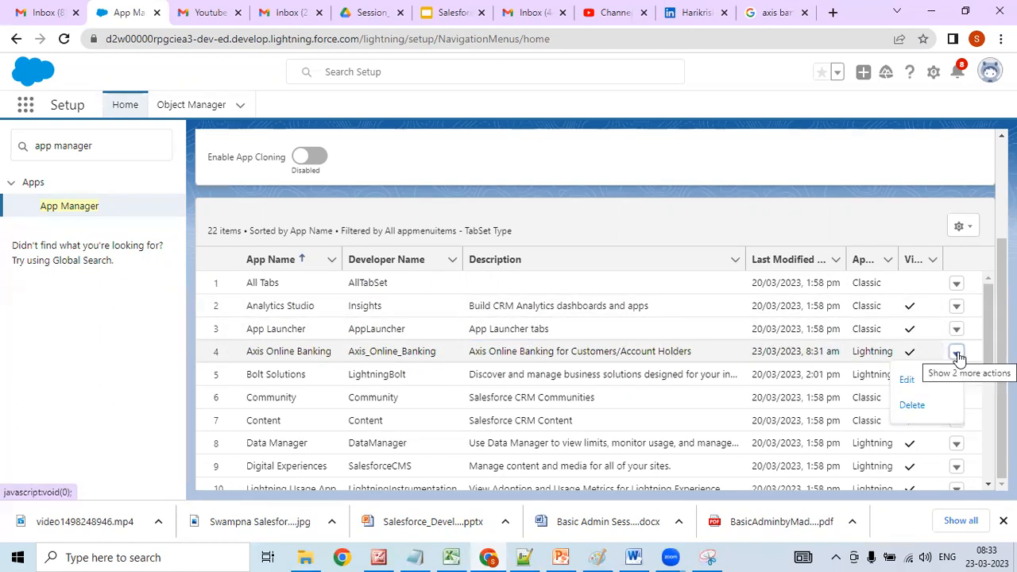
left_click(958, 355)
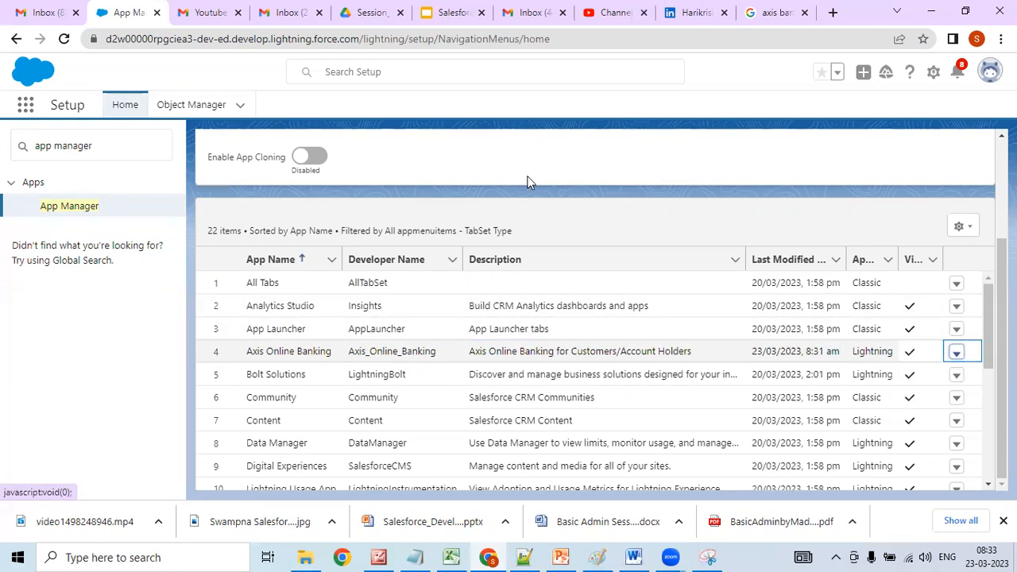
- Open the App Launcher and display all of its apps and items
left_click(28, 109)
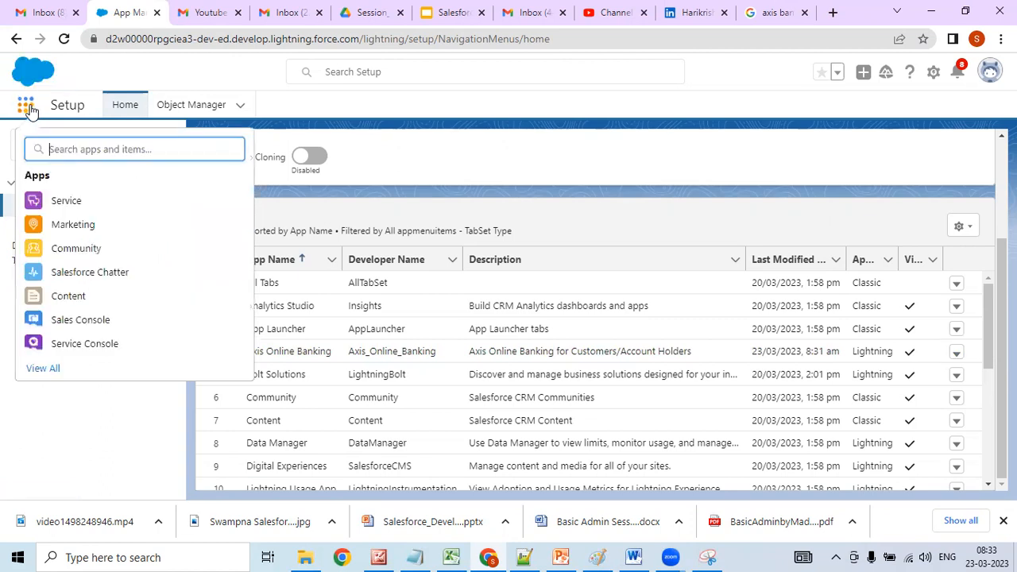
left_click(44, 370)
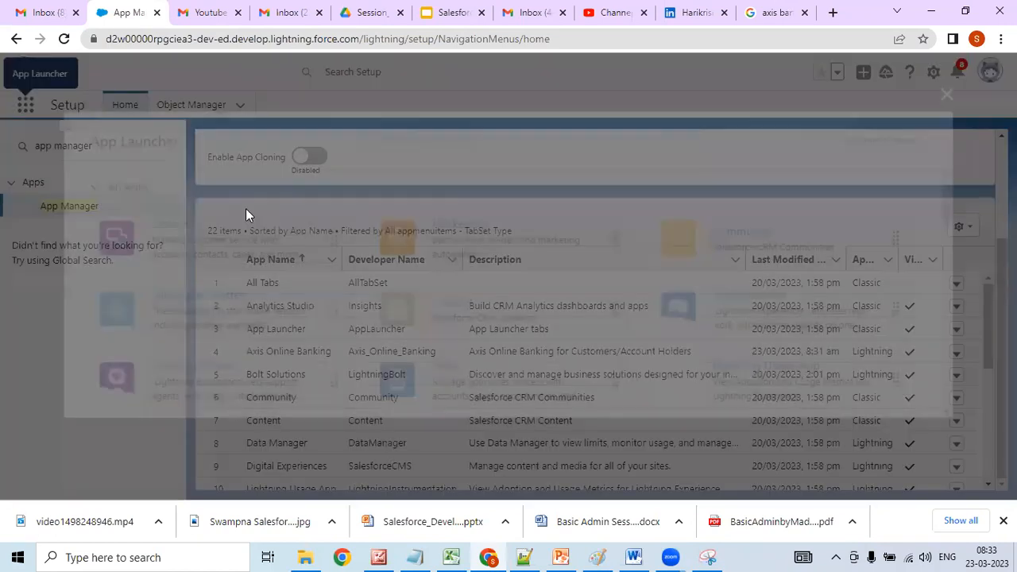
- Move the Axis Online Banking tile to the first place among all apps in the App Launcher and close the launcher
left_click_drag(959, 193, 955, 228)
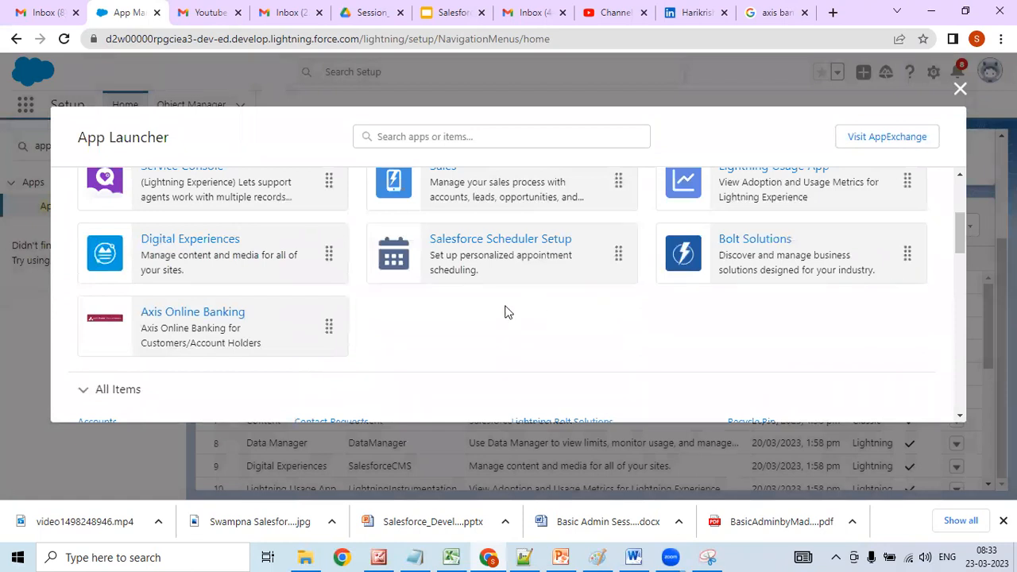
left_click_drag(295, 336, 282, 202)
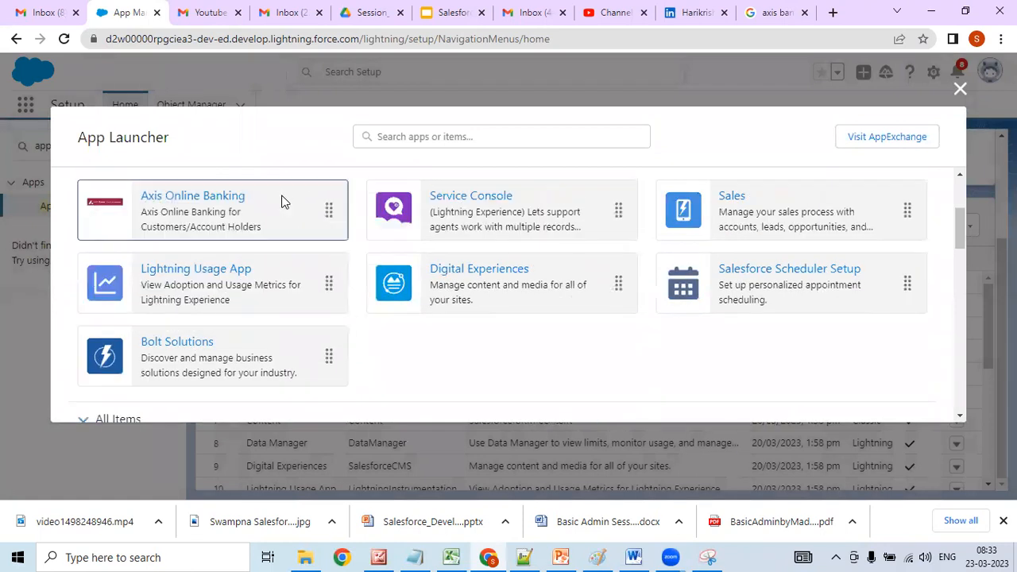
mouse_move(960, 228)
left_mouse_down()
mouse_move(961, 199)
mouse_move(961, 227)
left_mouse_up()
left_click_drag(286, 270, 266, 255)
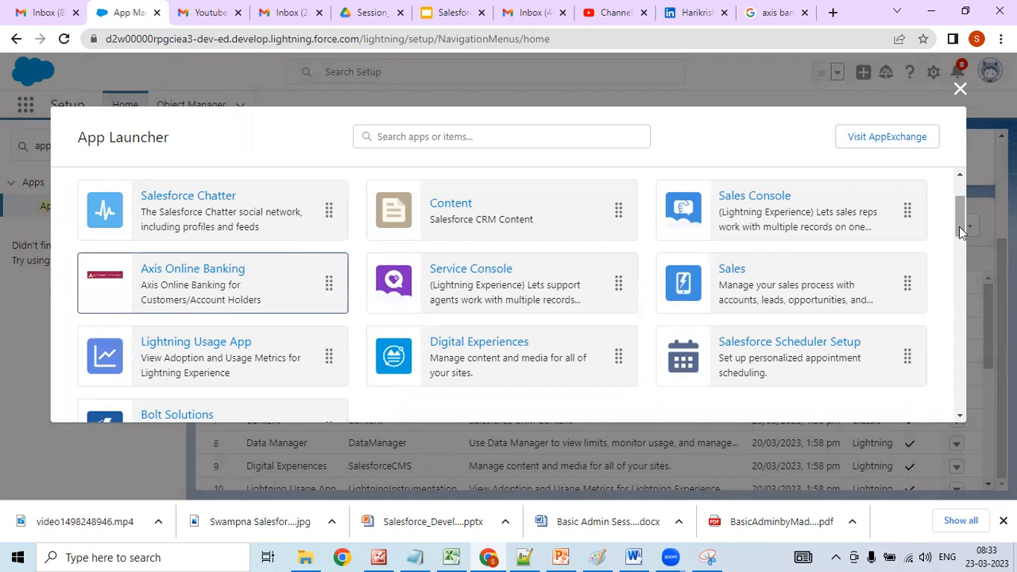
left_click_drag(962, 207, 959, 194)
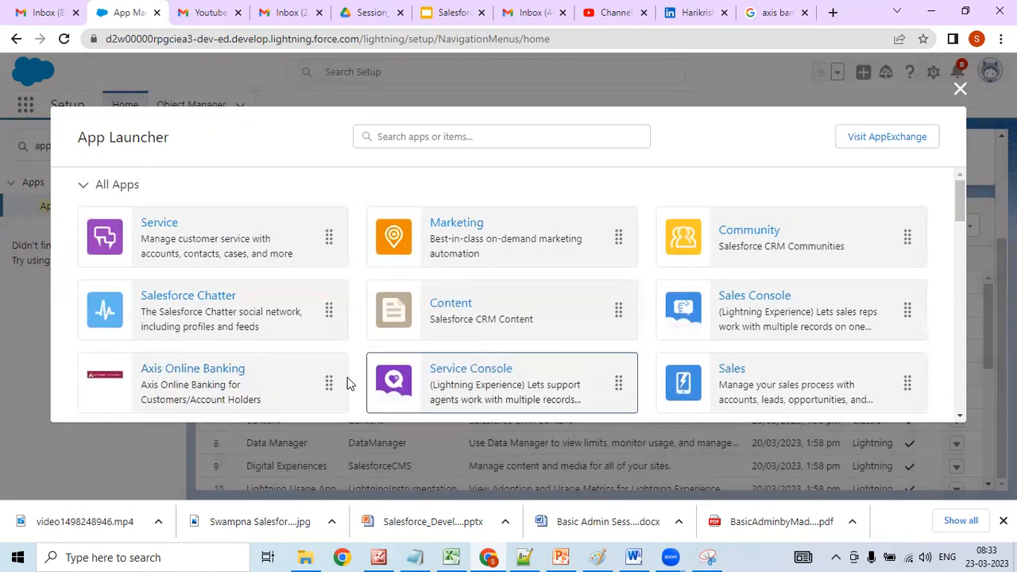
left_click_drag(268, 392, 257, 243)
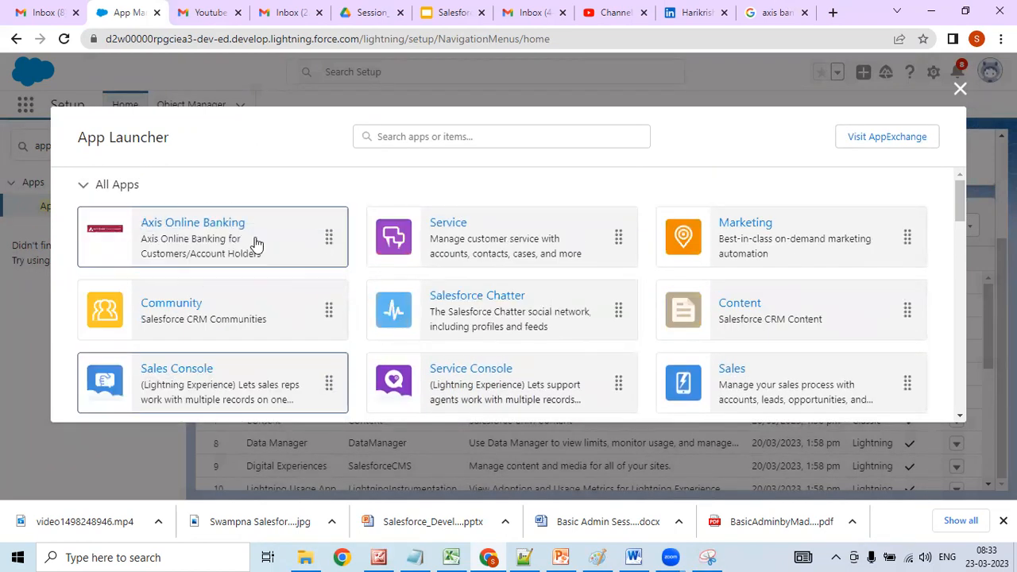
left_click(960, 90)
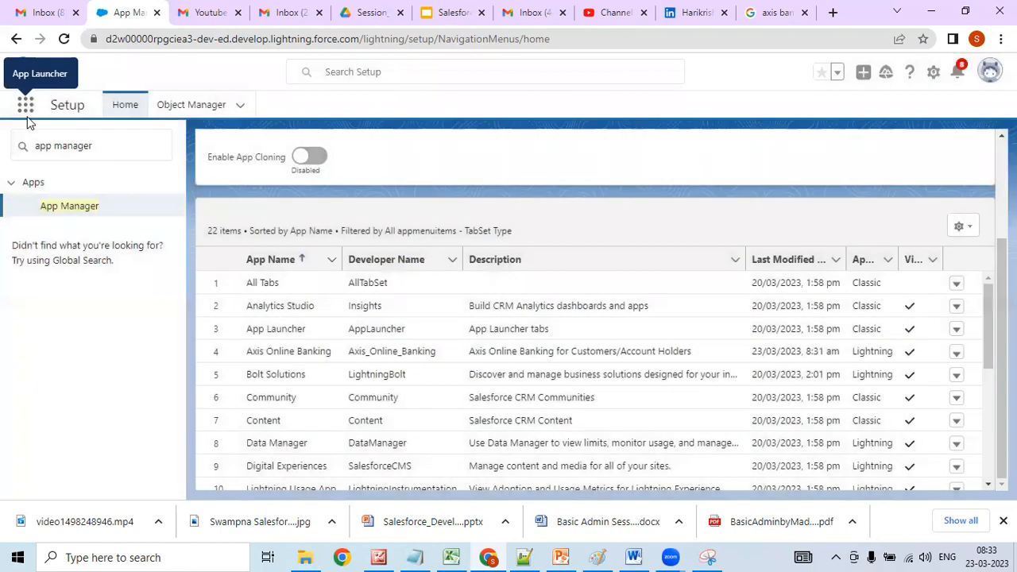
- Open the Axis Online Banking app from the App Launcher and dismiss the notification request and the Einstein Search notice
left_click(25, 106)
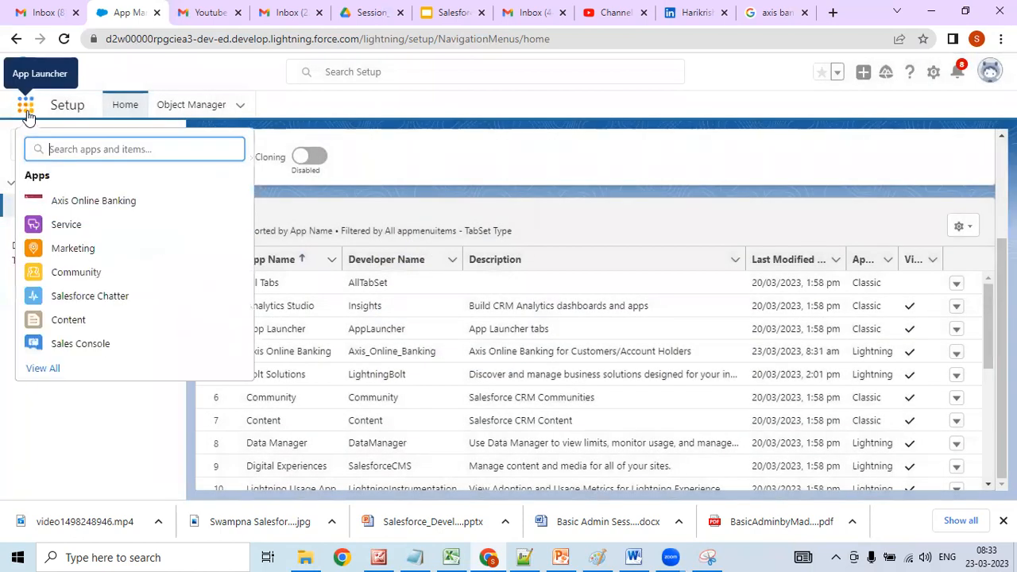
left_click(74, 205)
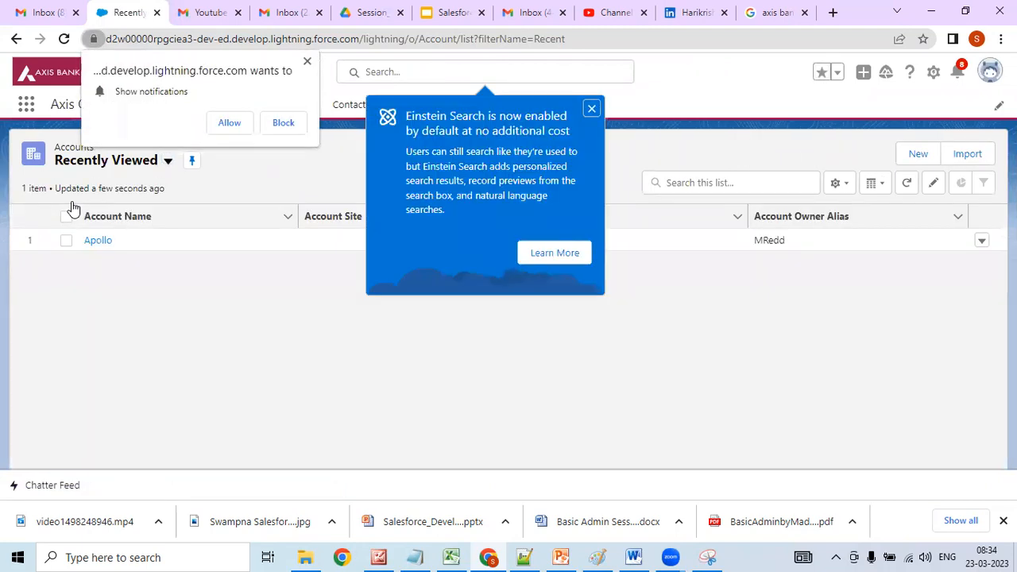
left_click(307, 64)
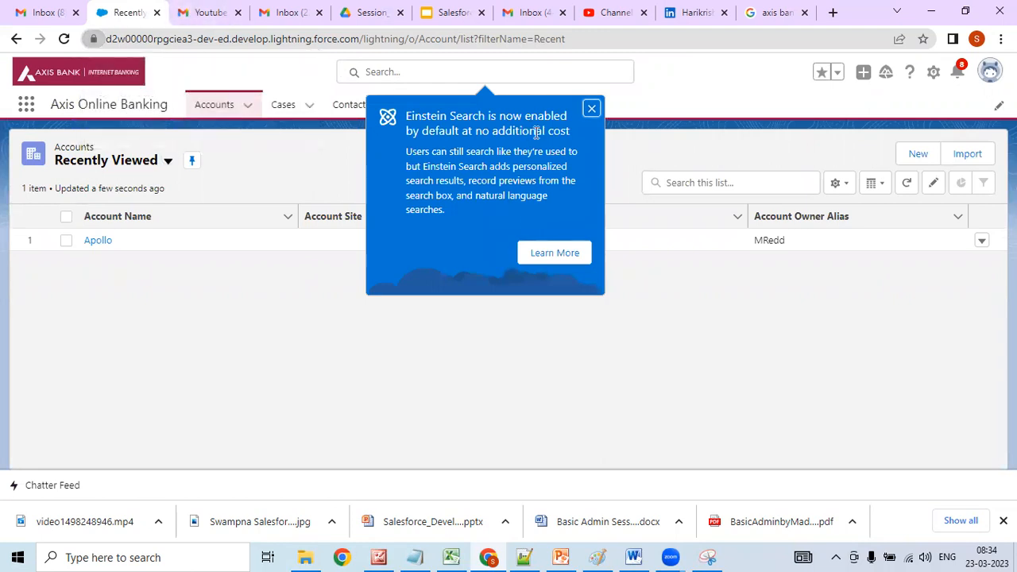
left_click(592, 108)
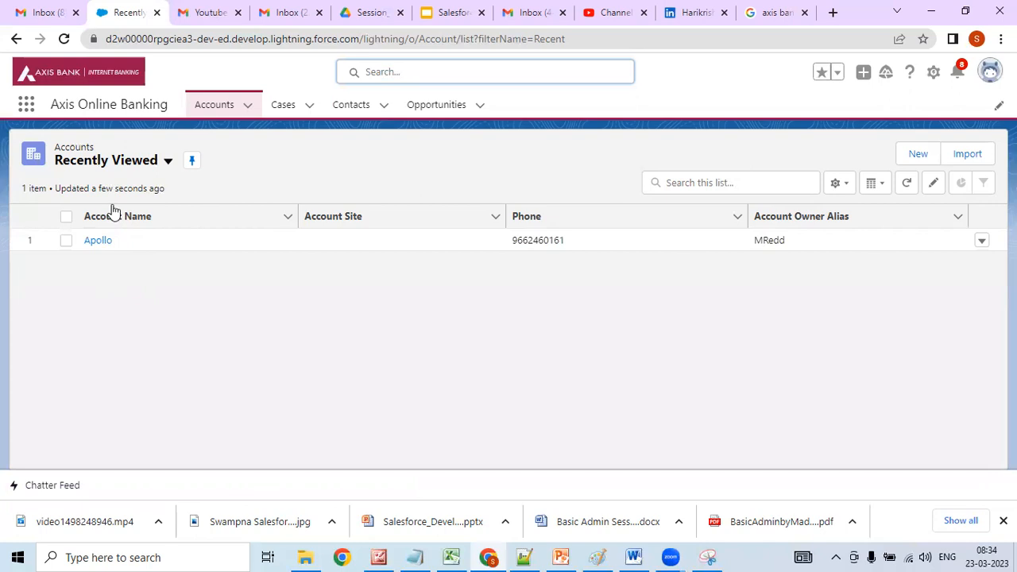
- Highlight the org's domain in the Accounts page's web address to examine how the URL is made up
left_click(131, 44)
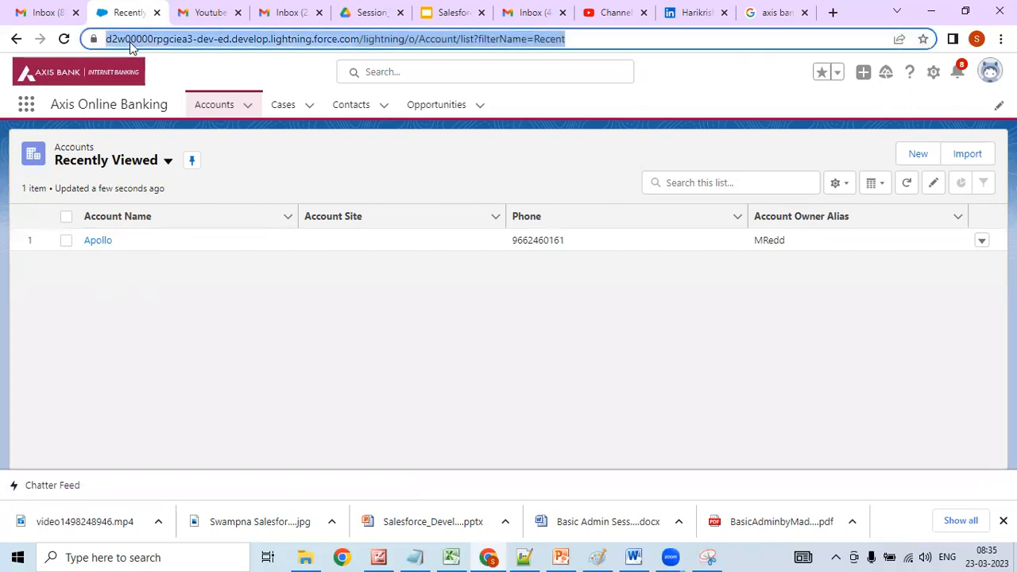
left_click(110, 39)
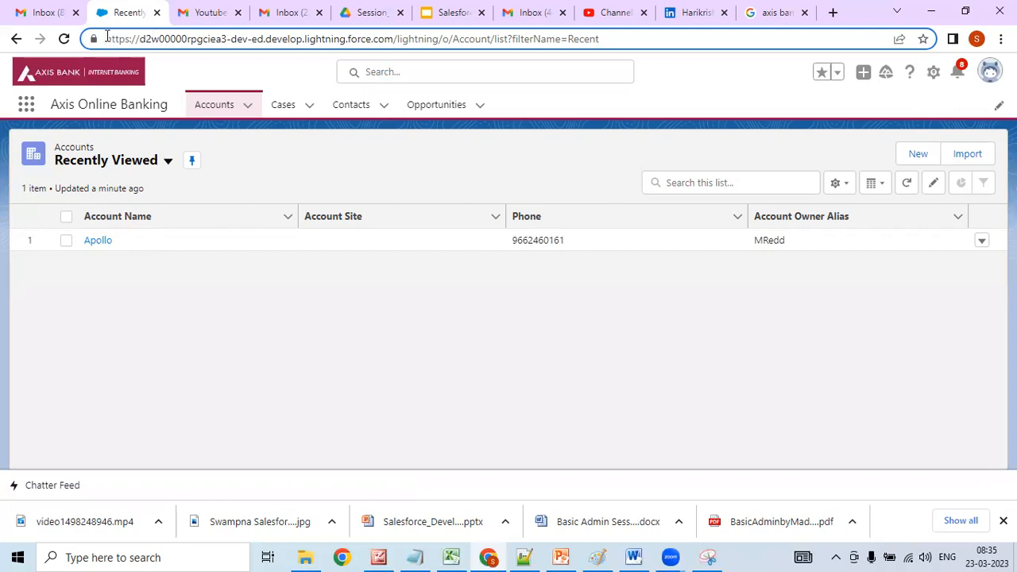
key("shift+Right")
key("shift+Right")
key("shift+Right")
key("shift+Right")
key("shift+Right")
key("shift+Right")
key("shift+Right")
key("shift+Right")
key("shift+Right")
key("shift+Right")
key("shift+Right")
key("shift+Right")
key("shift+Right")
key("shift+Right")
key("shift+Right")
key("shift+Right")
key("shift+Right")
key("shift+Right")
key("shift+Right")
key("shift+Right")
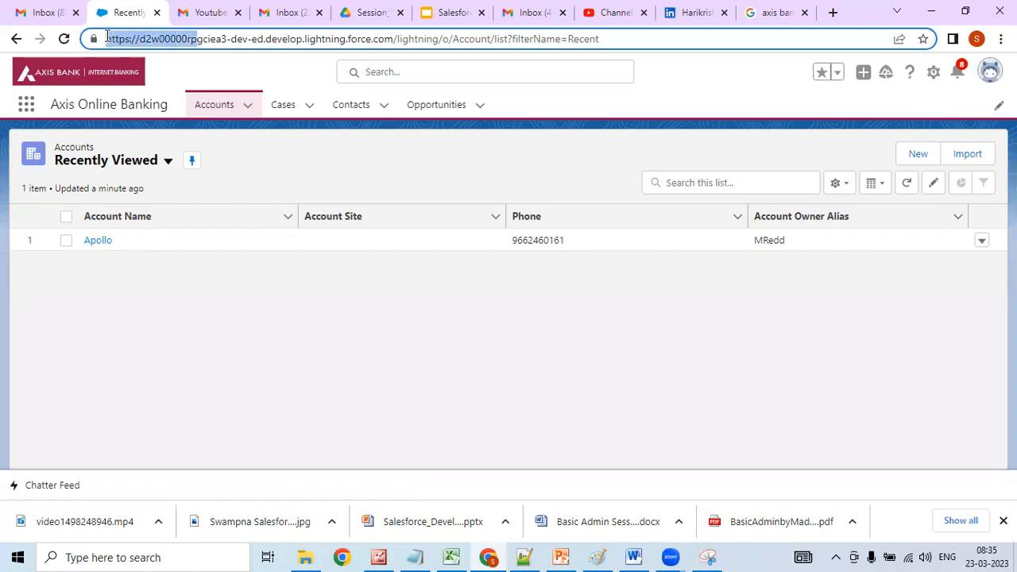
key("shift+Right")
key("shift+Right")
key("shift+Right")
key("shift+Right")
key("shift+Right")
key("shift+Right")
key("shift+Right")
key("shift+Right")
key("shift+Right")
key("shift+Right")
key("shift+Right")
key("shift+Right")
key("shift+Right")
key("shift+Right")
key("shift+Right")
key("shift+Right")
key("shift+Right")
key("shift+Right")
key("shift+Right")
key("shift+Right")
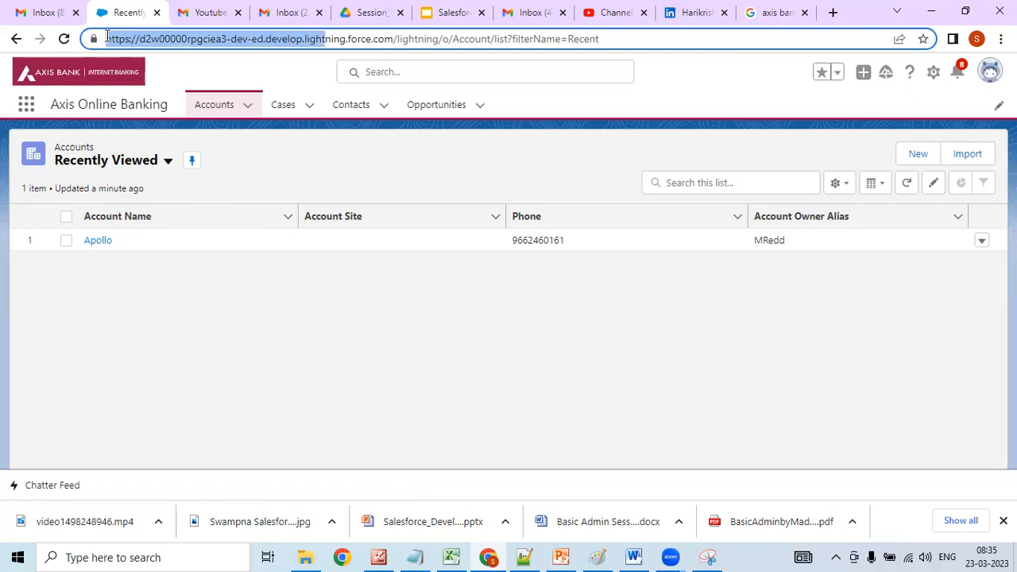
key("shift+Right")
key("shift+Right")
key("shift+Right")
key("shift+Right")
key("shift+Right")
key("shift+Right")
key("shift+Right")
key("shift+Right")
key("shift+Right")
key("shift+Right")
key("shift+Right")
key("shift+Right")
key("shift+Right")
key("shift+Right")
key("shift+Right")
key("shift+Right")
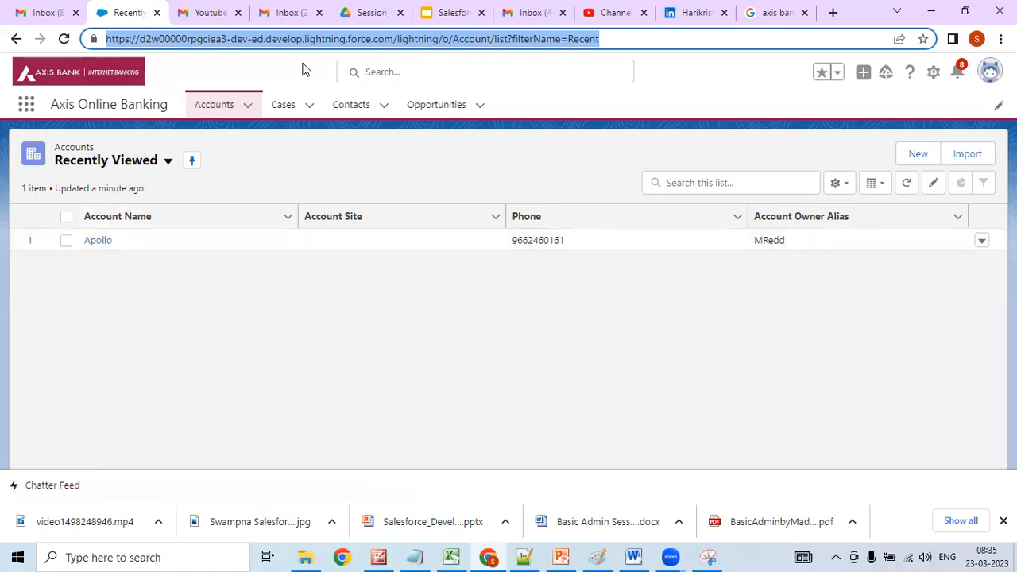
left_click(118, 217)
- Open Setup, start a new custom object from the Object Manager, and dismiss the notification request
left_click(935, 72)
left_click(864, 139)
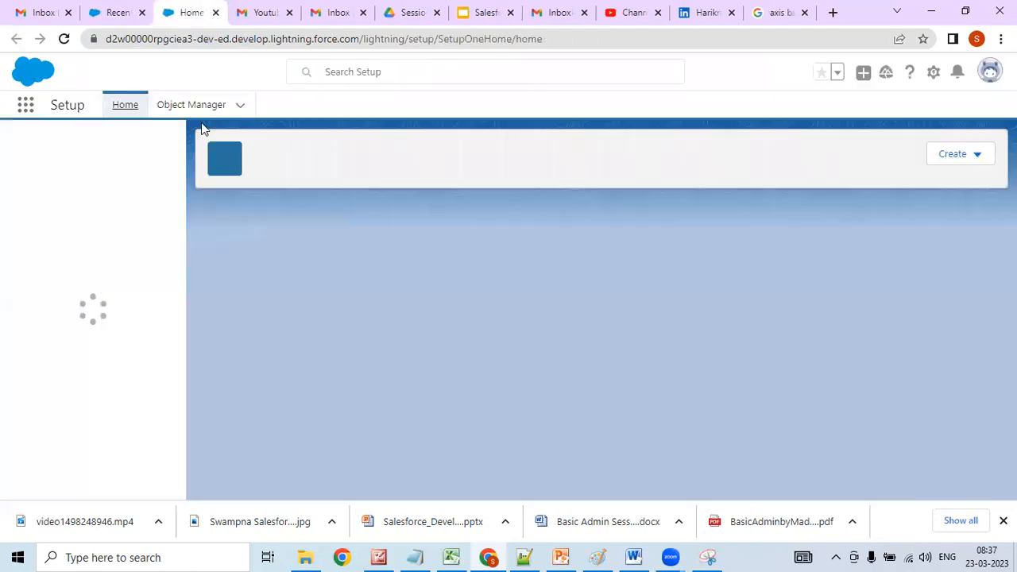
left_click(204, 117)
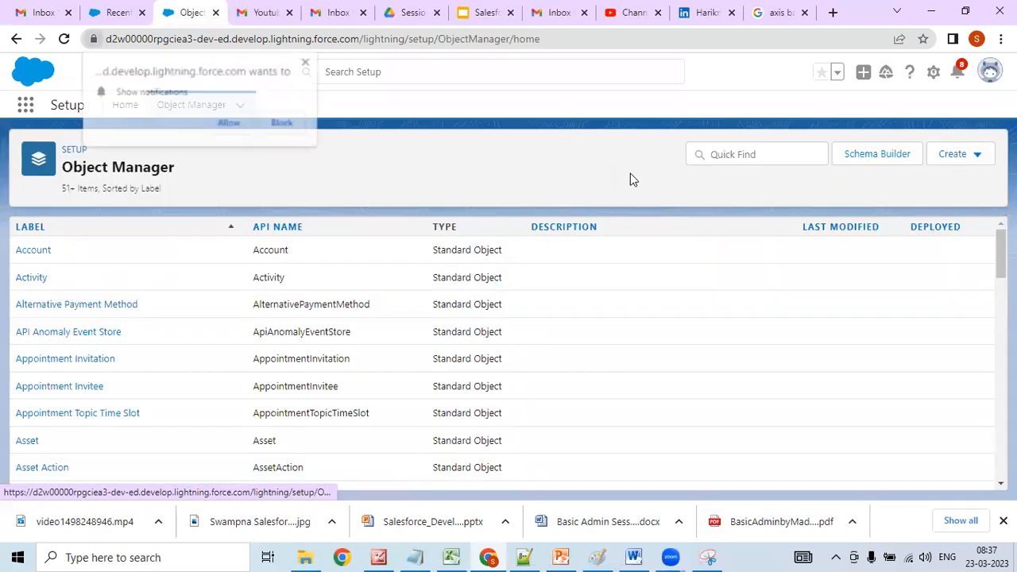
left_click(956, 154)
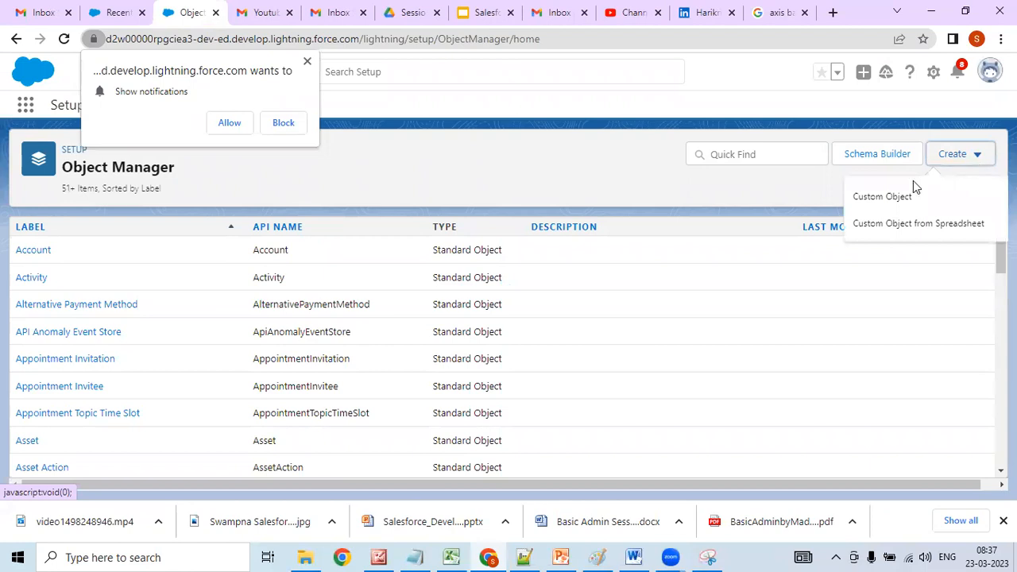
left_click(862, 198)
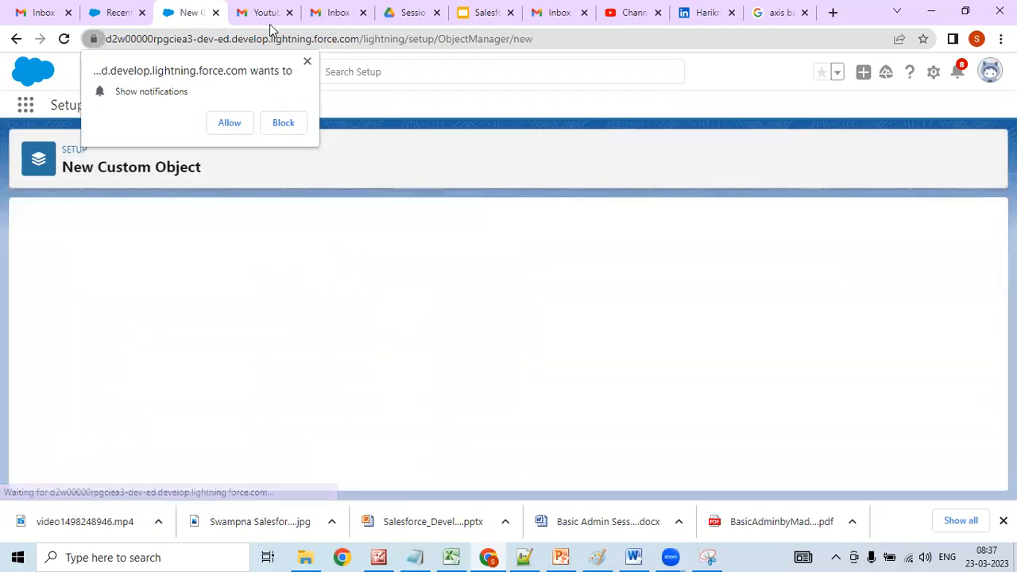
left_click(308, 62)
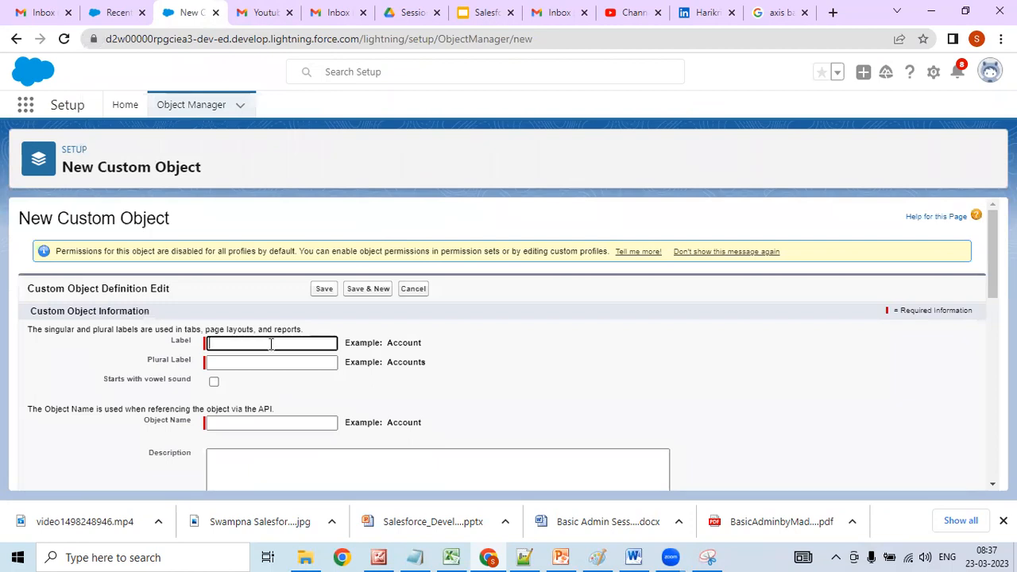
- Enter Branch as the custom object's label and Branches as its plural label
type("Branch")
left_click(633, 556)
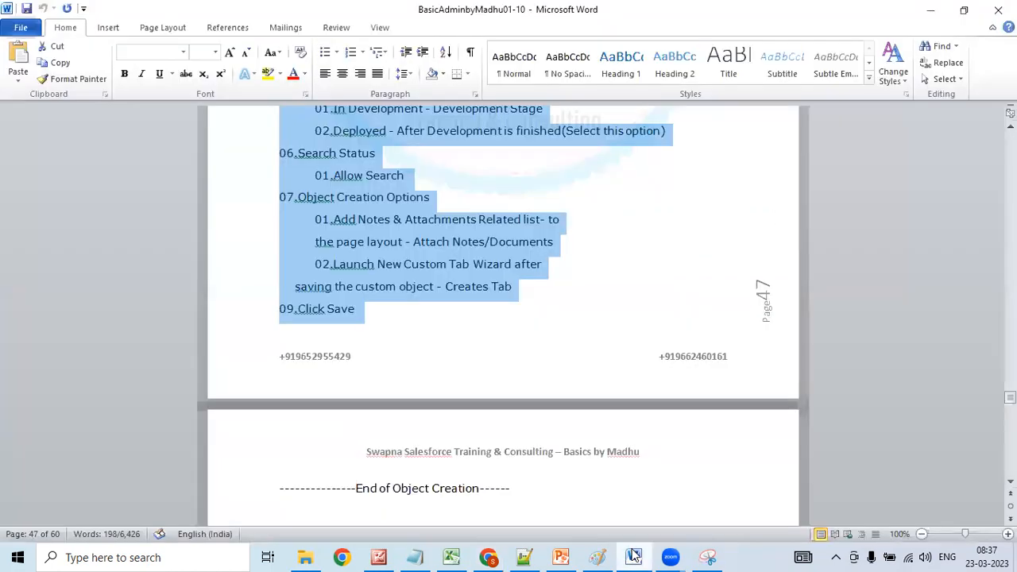
left_click(633, 556)
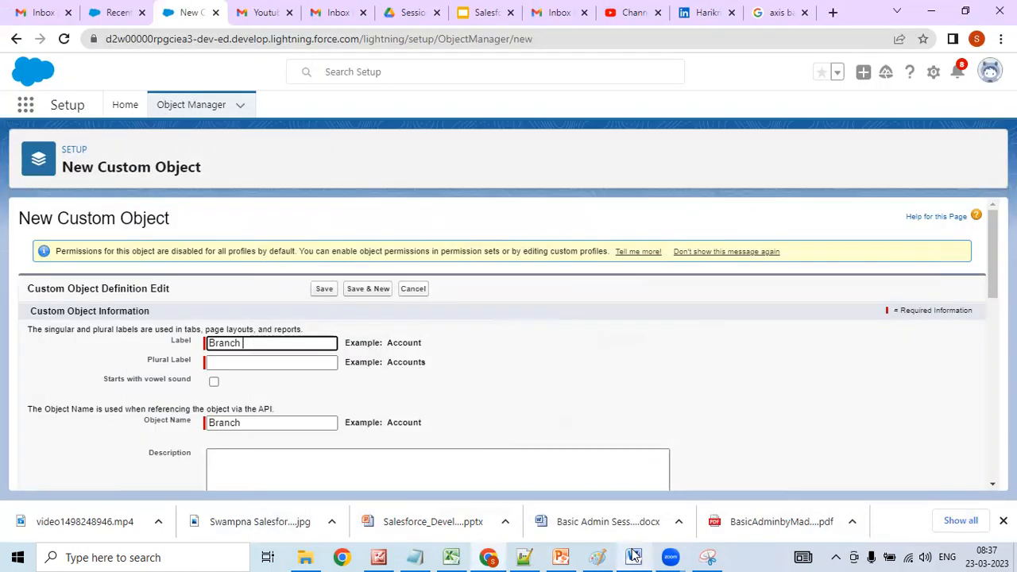
left_click(252, 360)
type("Branches")
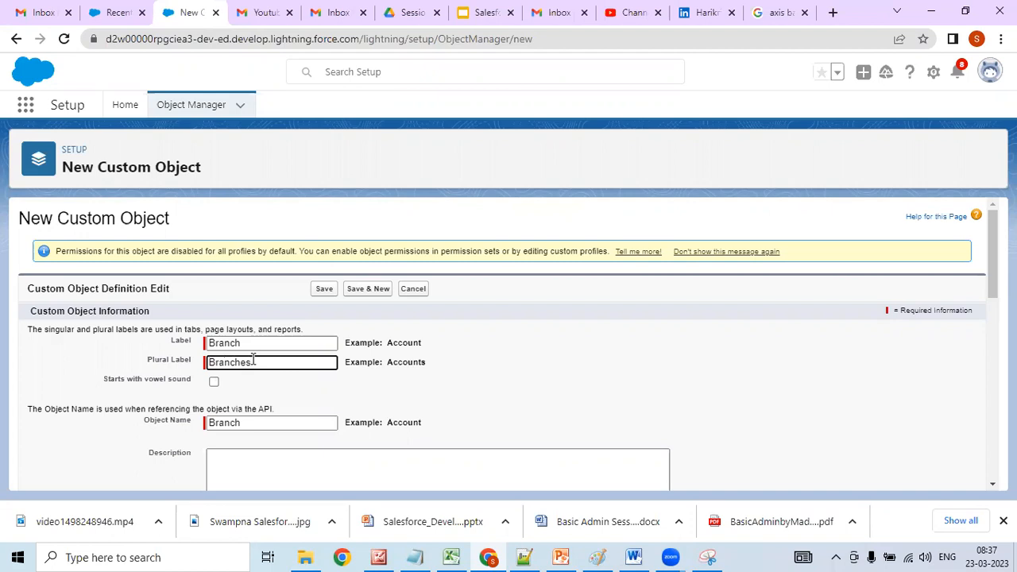
left_click(263, 342)
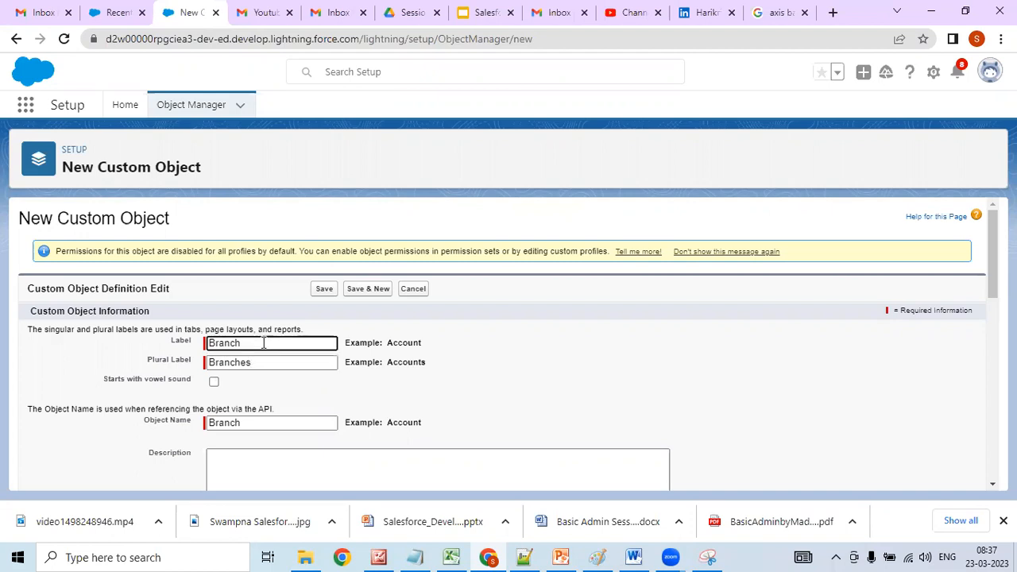
key("Tab")
key("Tab")
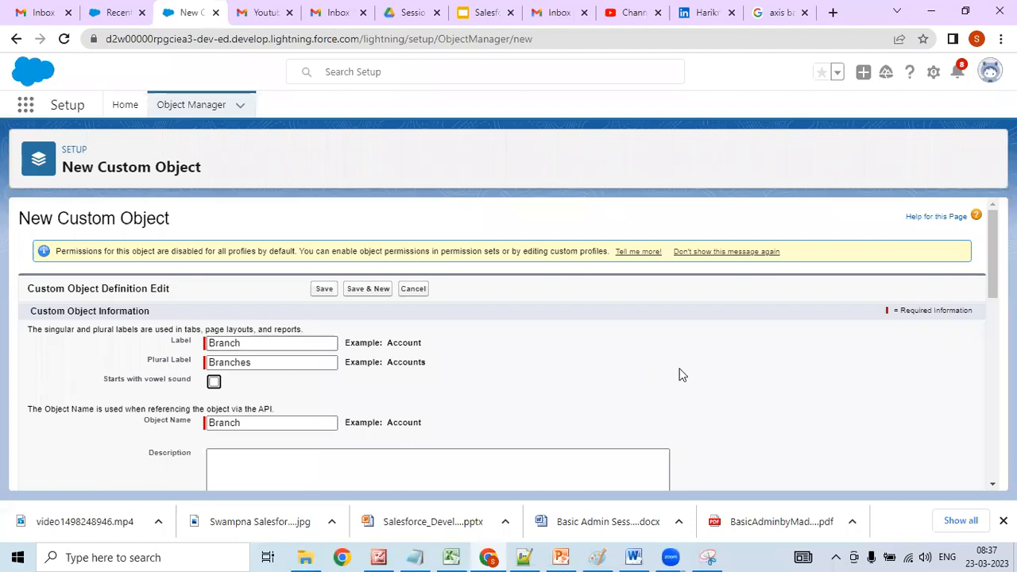
- Enter "Stores Branch Details" as the custom object's description
scroll(561, 334, "down", 2)
left_click(541, 363)
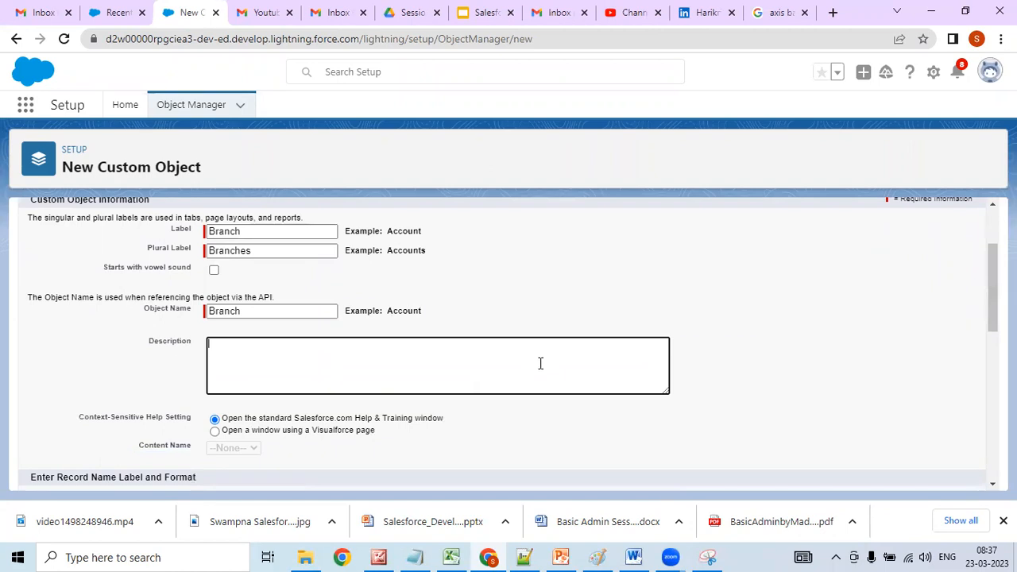
type("Stores Branch Details")
- Enable the optional features Allow Reports, Allow Activities, Track Field History and Allow in Chatter Groups for the Branch object
left_click_drag(985, 262, 985, 325)
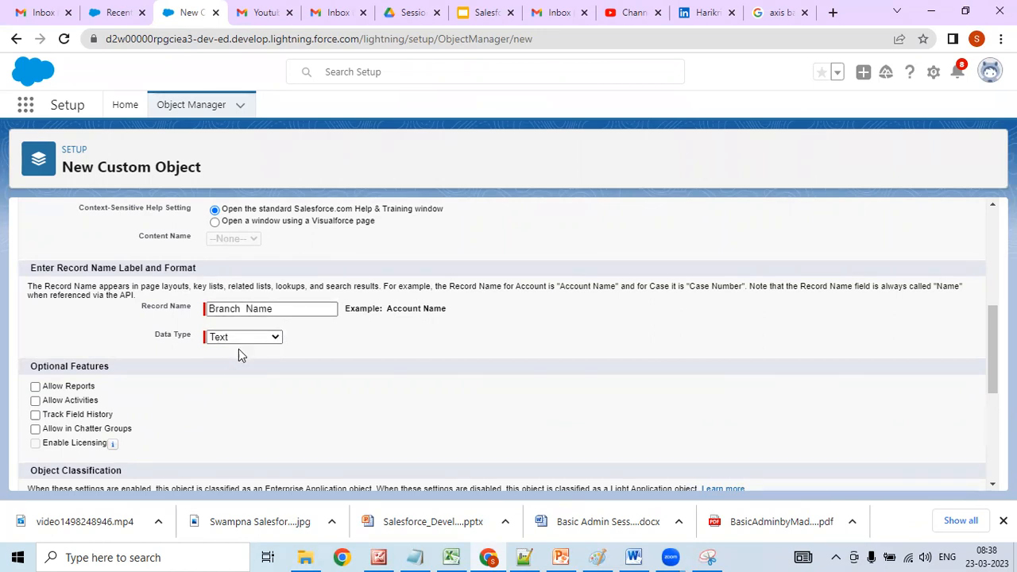
left_click(35, 388)
left_click(35, 401)
left_click(35, 415)
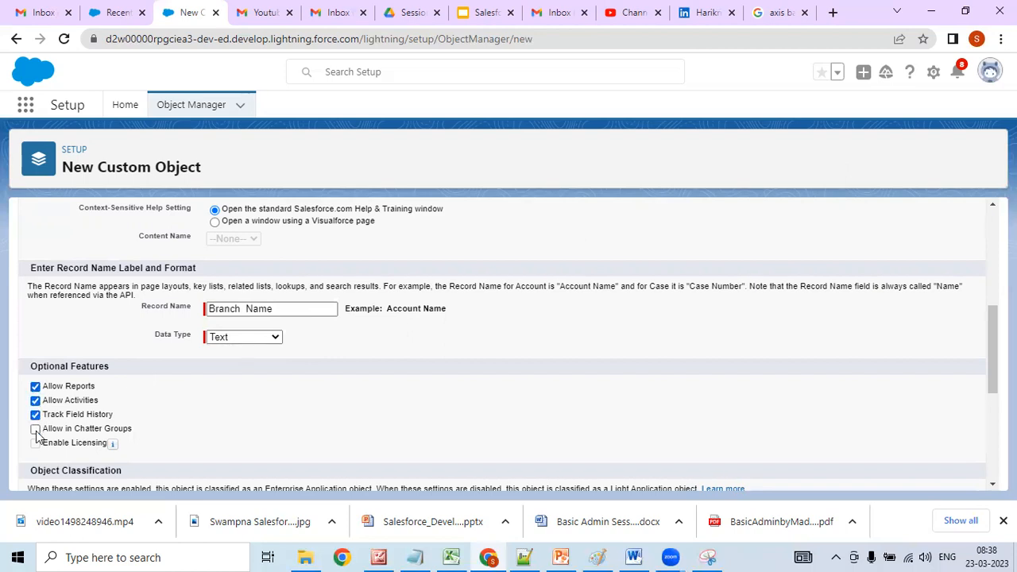
left_click(35, 430)
- Allow search, add the Notes and Attachments related list to the default page layout, and save the Branch object
left_click_drag(993, 327, 993, 410)
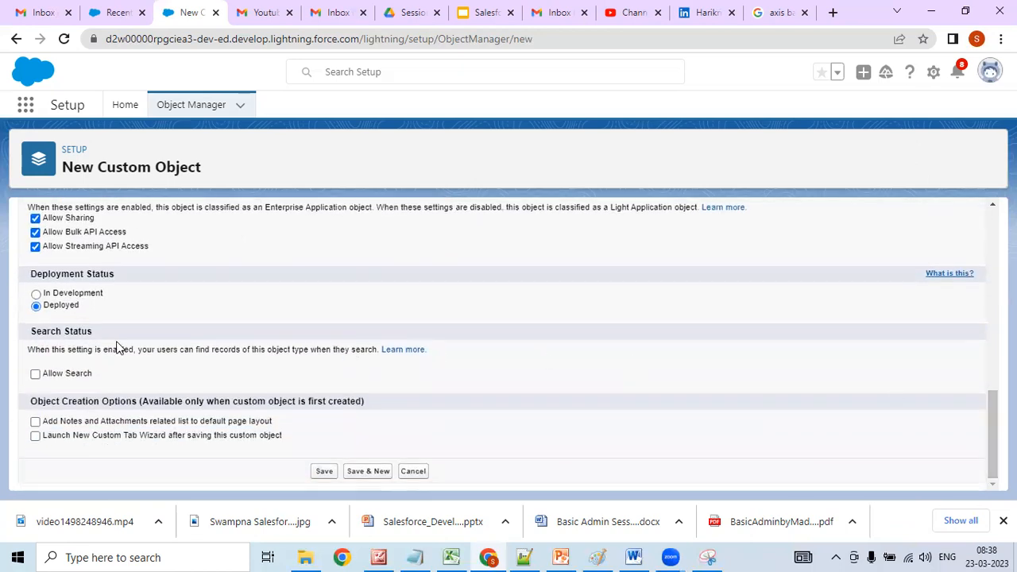
left_click(35, 374)
left_click(35, 422)
left_click(324, 472)
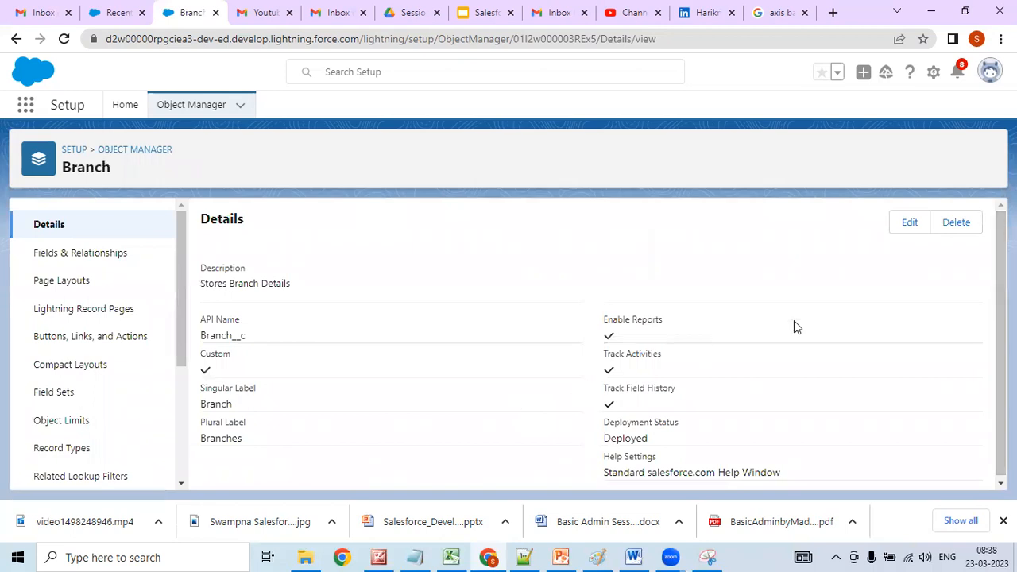
left_click_drag(1002, 283, 1001, 285)
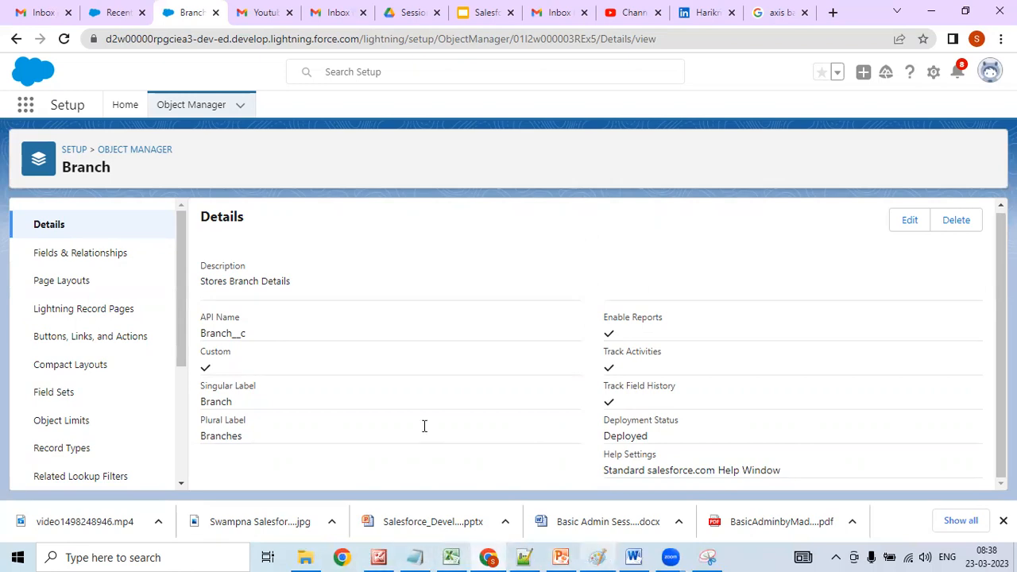
- Switch to Notepad++ and read through the session notes from the custom object settings down to the types of tabs
key("alt+Tab")
key("Down")
key("Down")
key("Down")
key("Down")
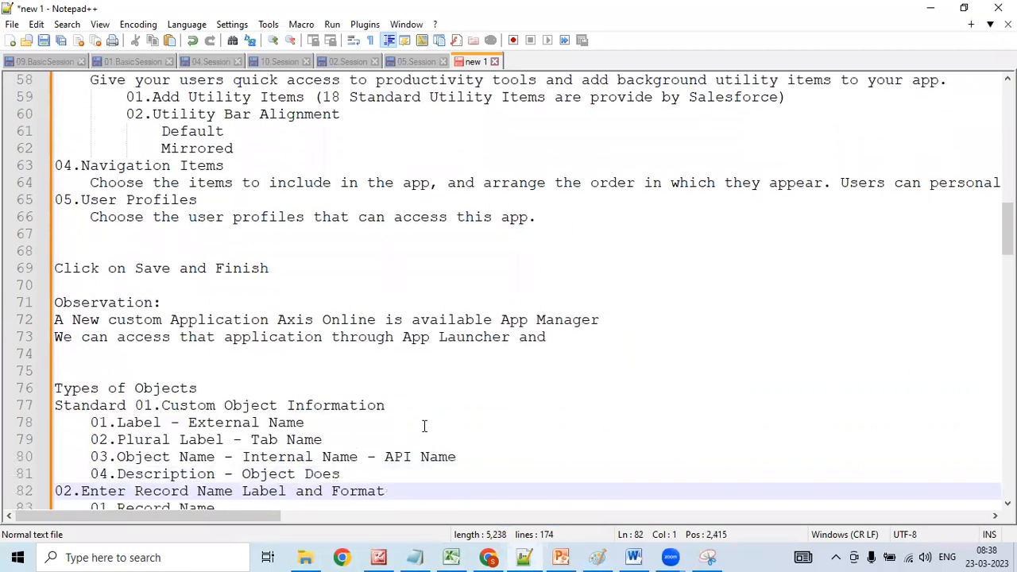
key("Down")
key("Down")
key("Down")
key("Down")
key("Down")
key("Down")
key("Down")
key("Down")
key("Down")
key("Down")
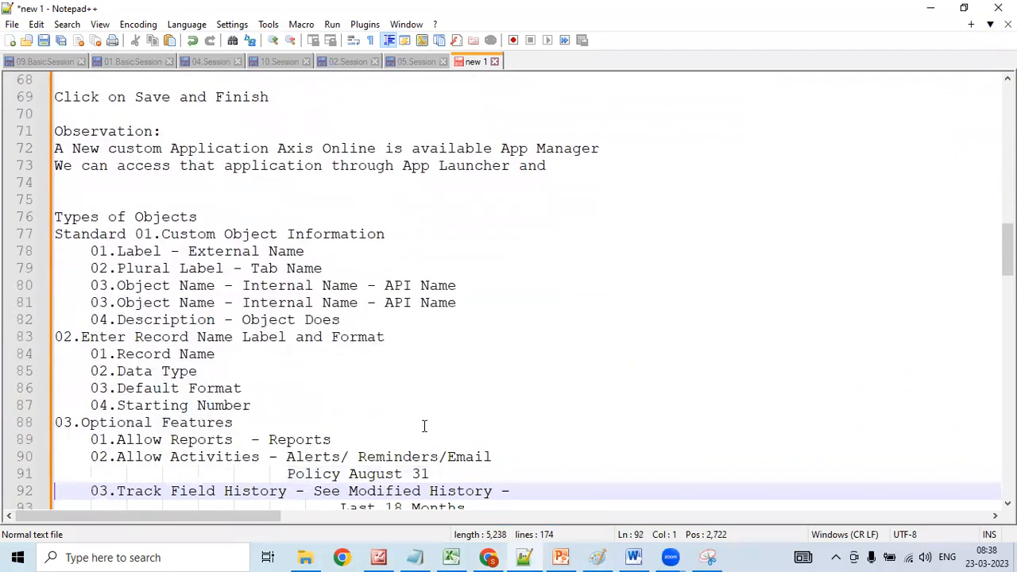
key("Down")
key("Down")
key("Down")
key("Down")
key("Down")
key("Down")
key("Down")
key("Down")
key("Down")
key("Down")
key("Down")
key("Down")
key("Down")
key("Down")
key("Down")
key("Down")
key("Down")
key("Down")
key("Down")
key("Down")
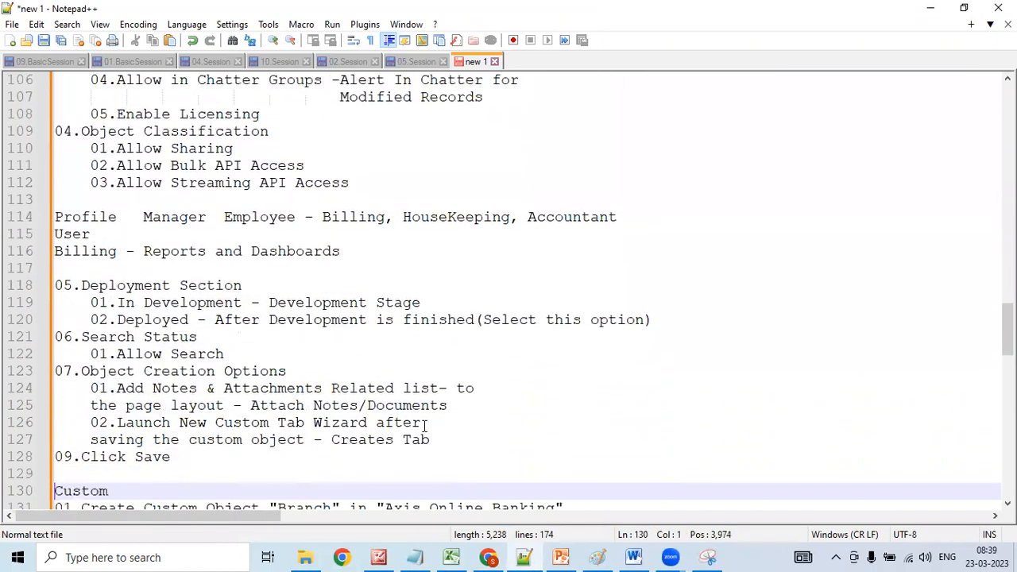
key("Down")
key("Down")
key("Down")
key("Down")
key("Down")
key("Down")
key("Down")
key("Down")
key("Down")
key("Down")
key("Down")
key("Down")
key("Down")
key("Down")
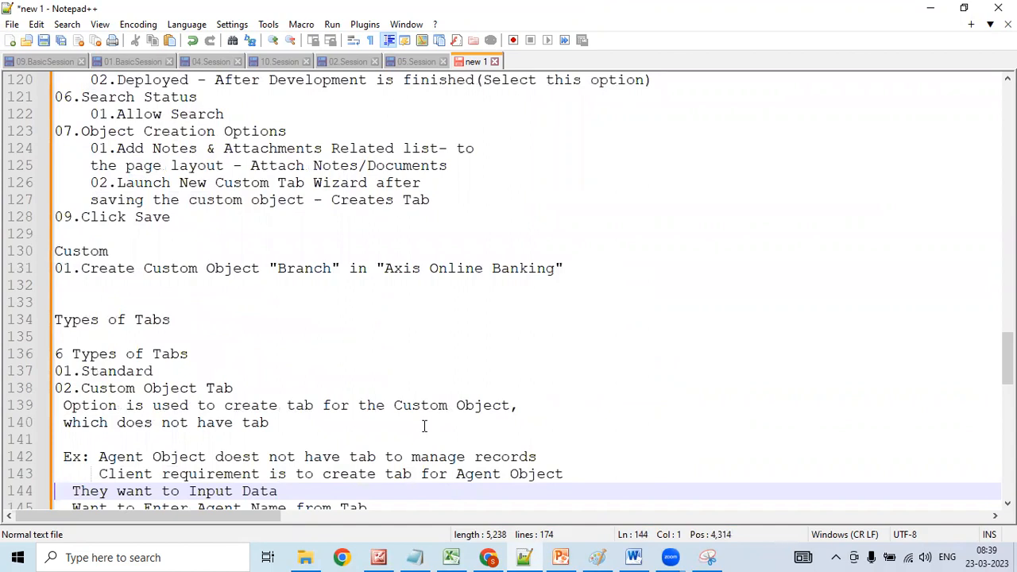
- Below "01.Standard" in the Types of Fields notes, add a line beginning with the field names "RecordID |Record Name|"
key("Down")
key("Down")
key("Down")
key("Down")
key("Down")
key("Down")
key("Down")
key("Down")
key("Down")
key("Down")
key("Down")
key("Down")
key("Down")
key("Down")
key("Down")
key("Down")
key("Down")
key("Down")
key("Down")
key("Down")
key("Down")
key("Down")
key("Down")
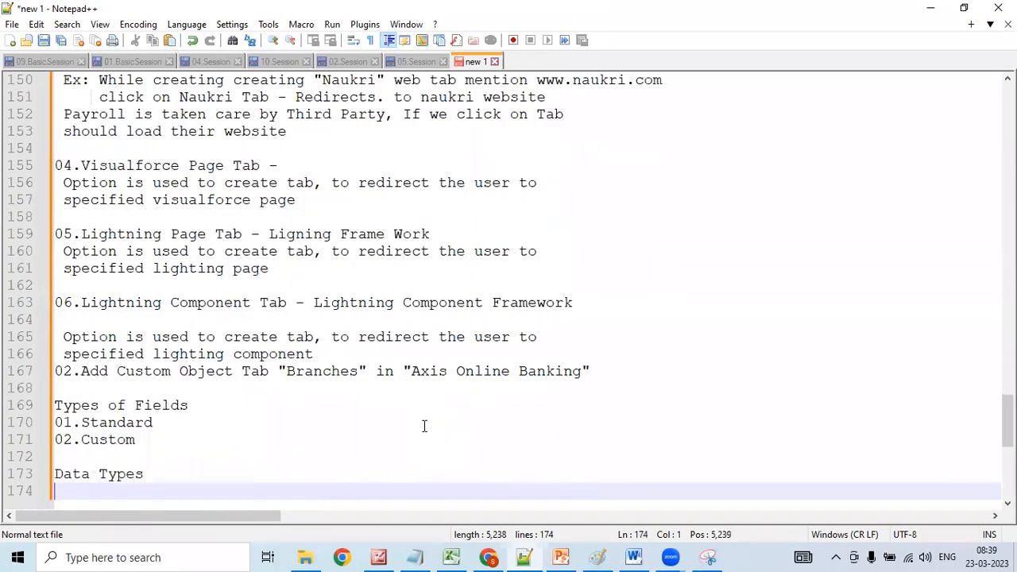
key("Up")
key("Up")
key("Up")
key("Return")
key("Up")
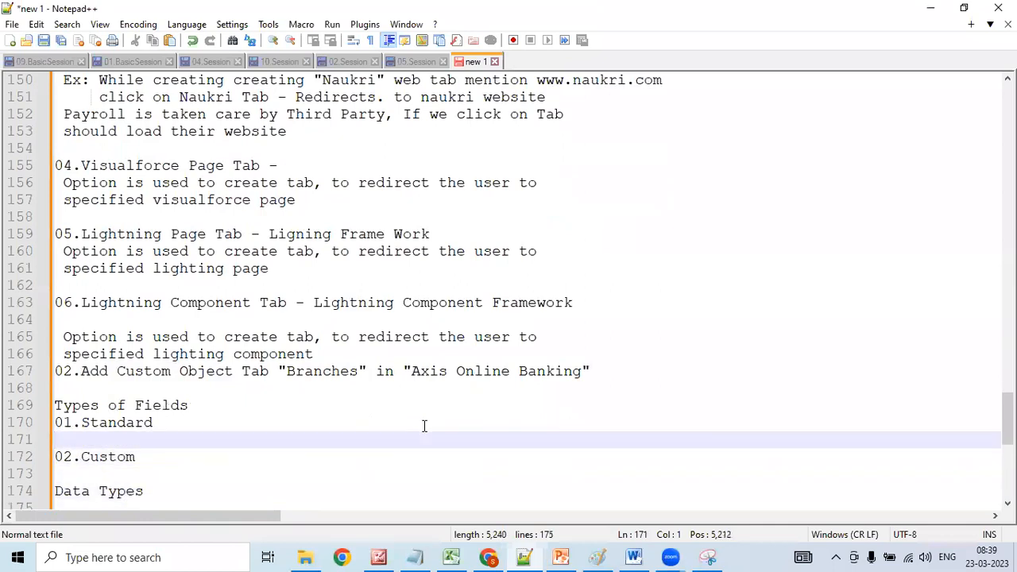
type("Reco")
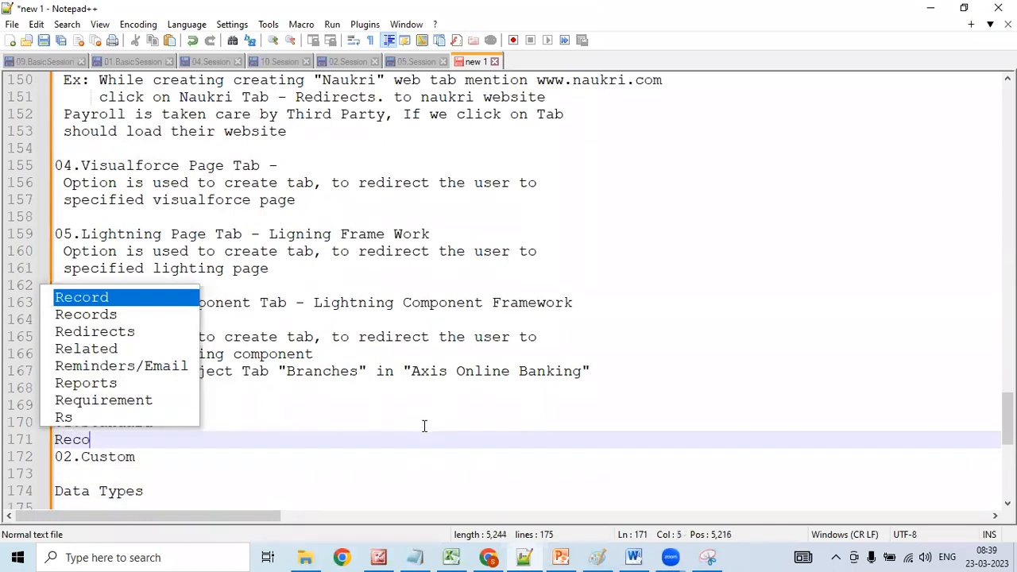
type("rdID ")
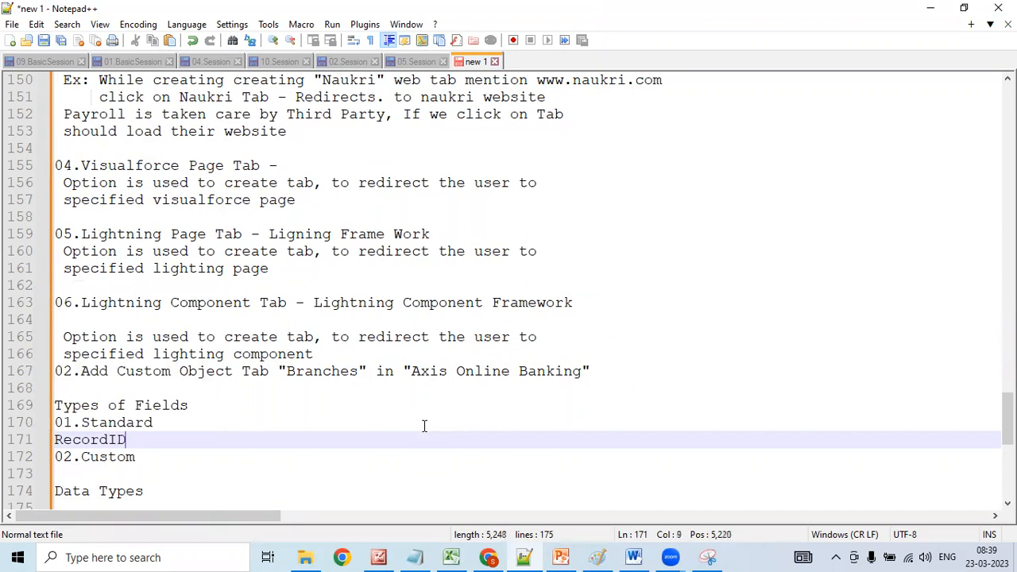
type("|r")
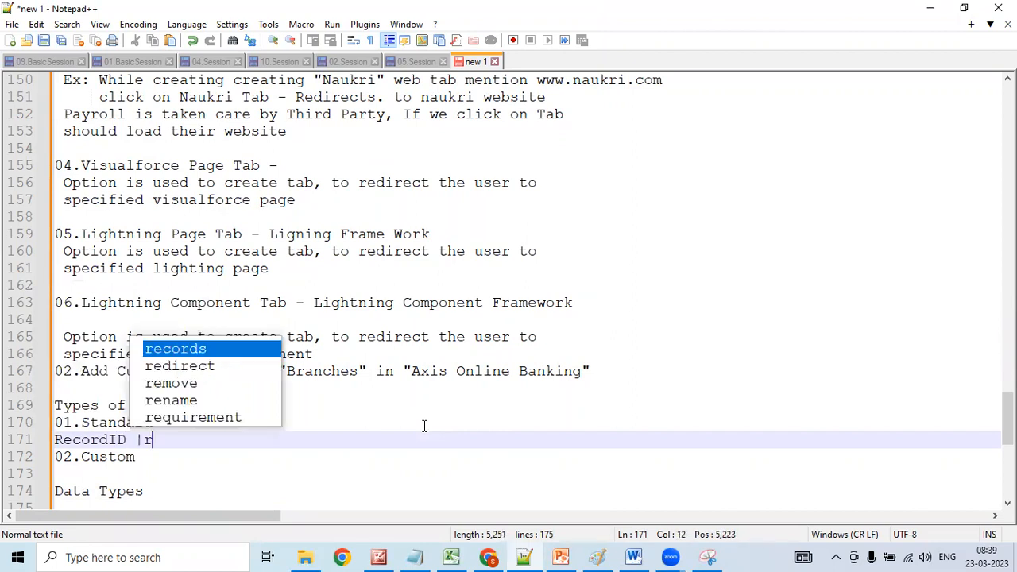
key("BackSpace")
type("Reco")
type("rd N")
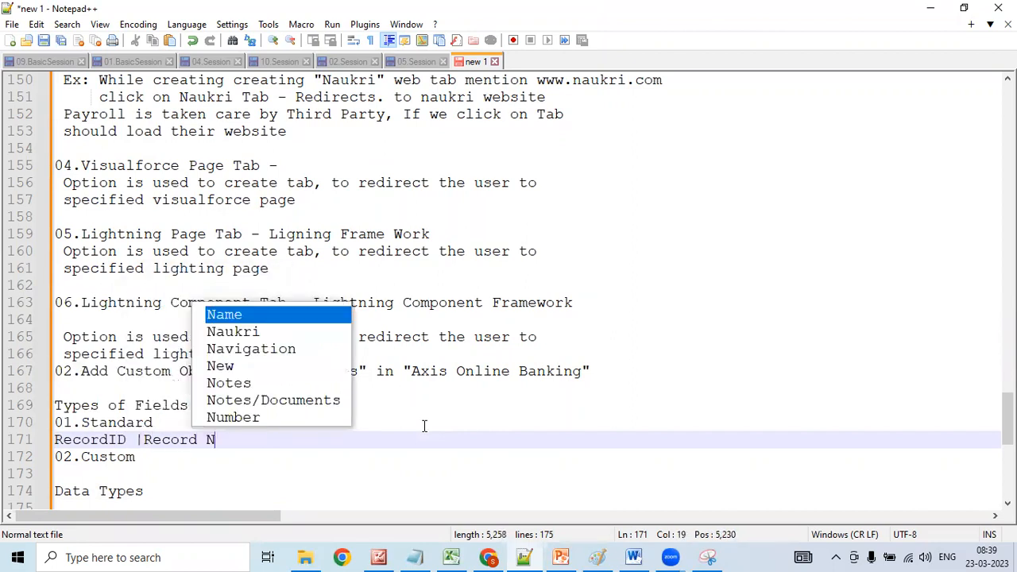
type("ame|")
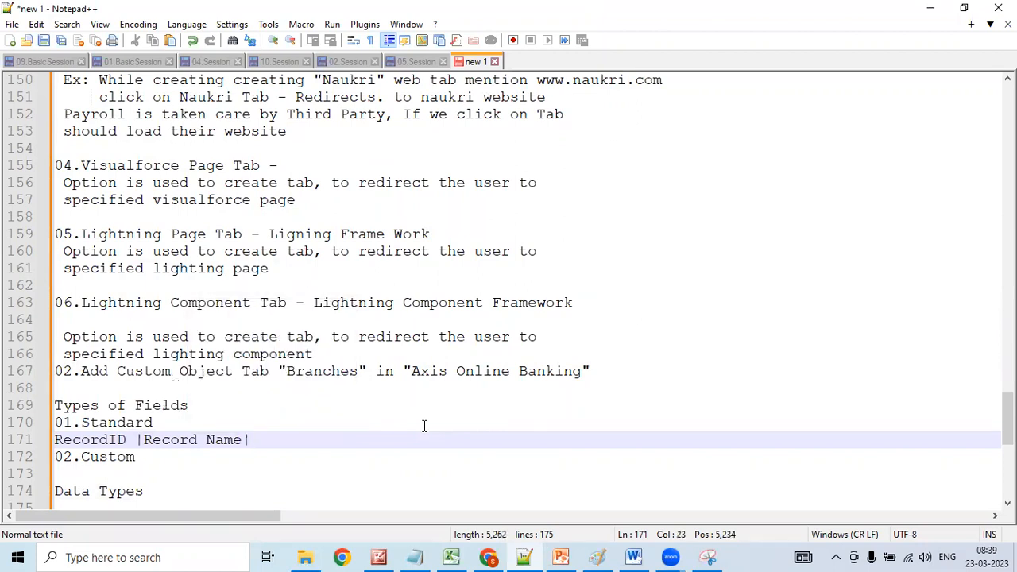
- Extend the standard field list with "Owner|Created By|Last Modified By|Last" and start a new line beneath it
type("Owner|C")
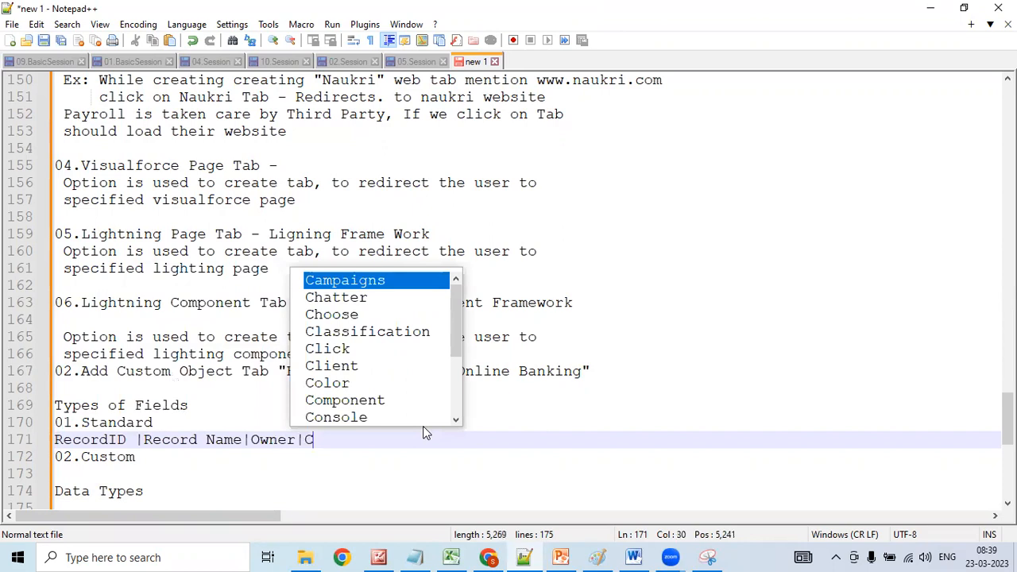
type("reated By")
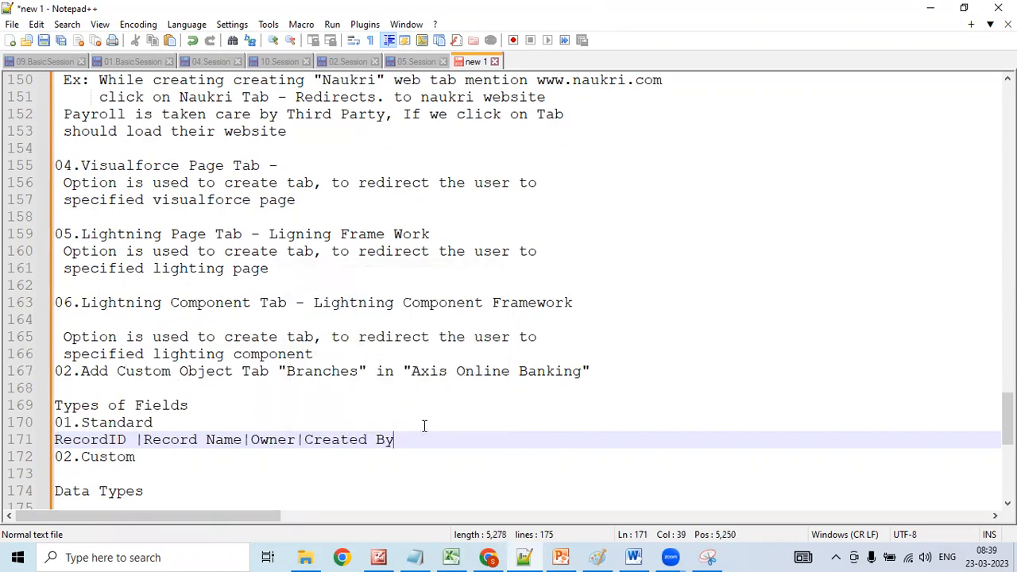
type("|Last Modified By")
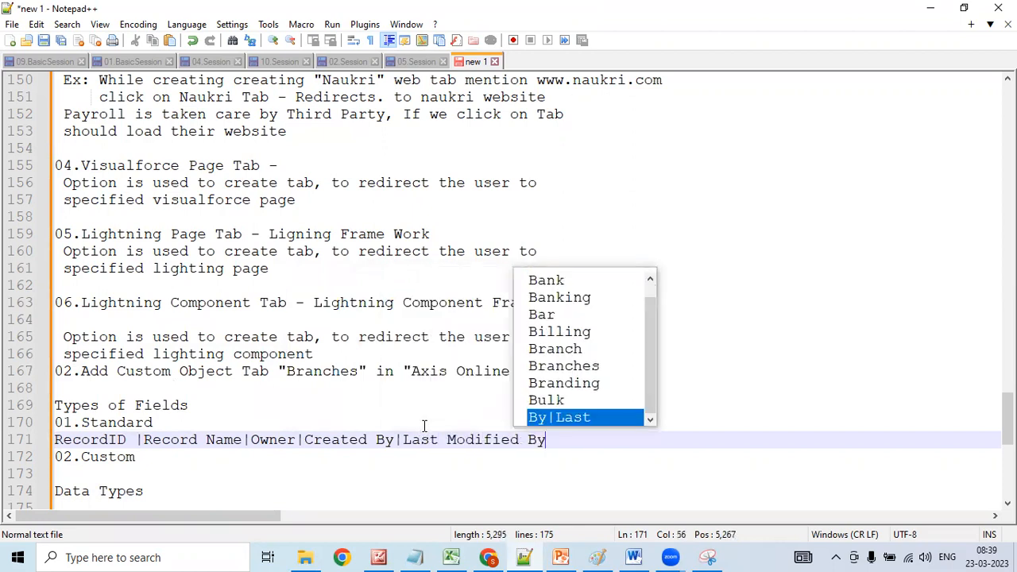
key("Return")
key("Return")
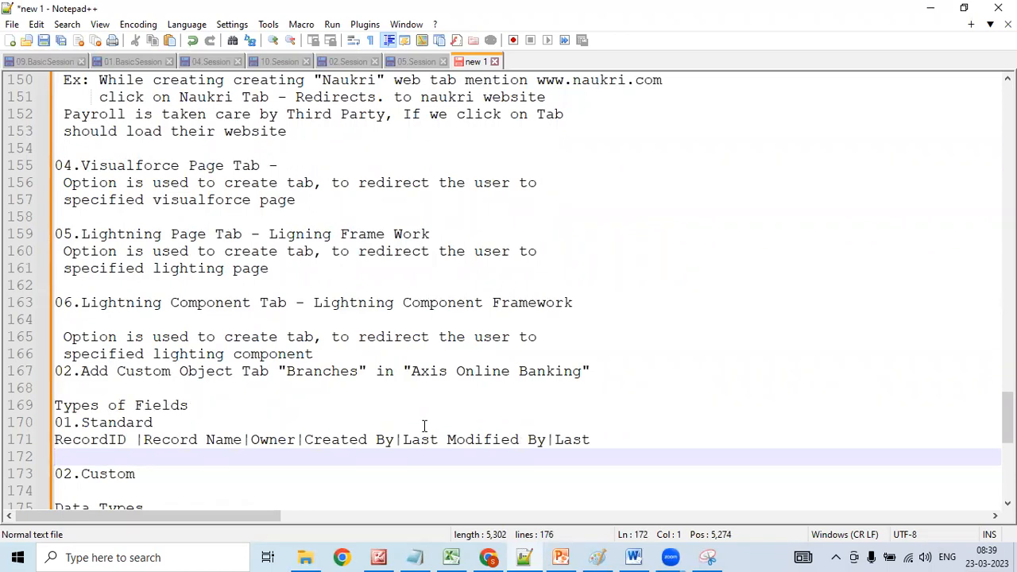
- Start a sample row with "15/18" beneath RecordID and "Branch Name" beneath Record Name
type("15")
key("BackSpace")
type("/18")
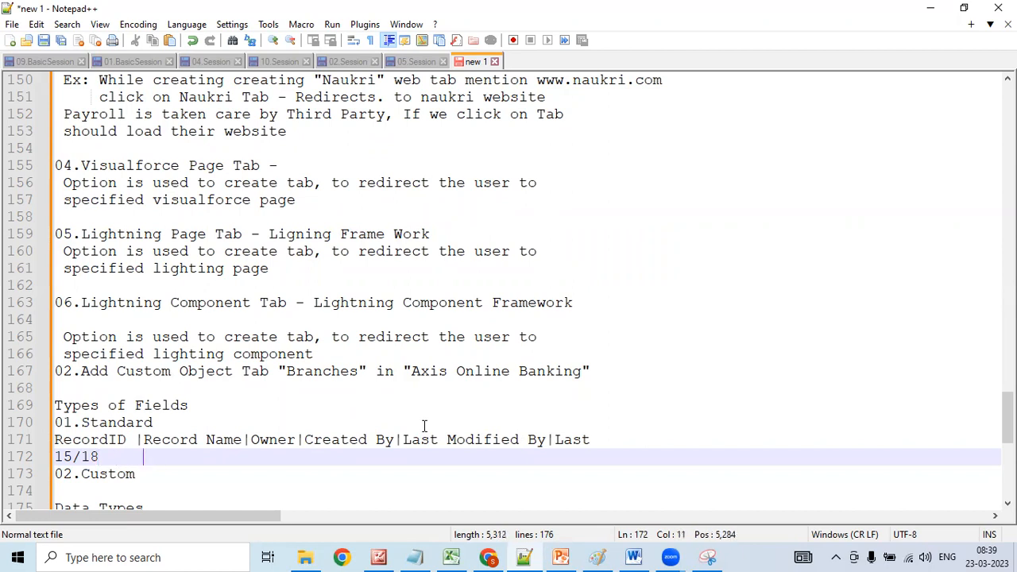
type("B")
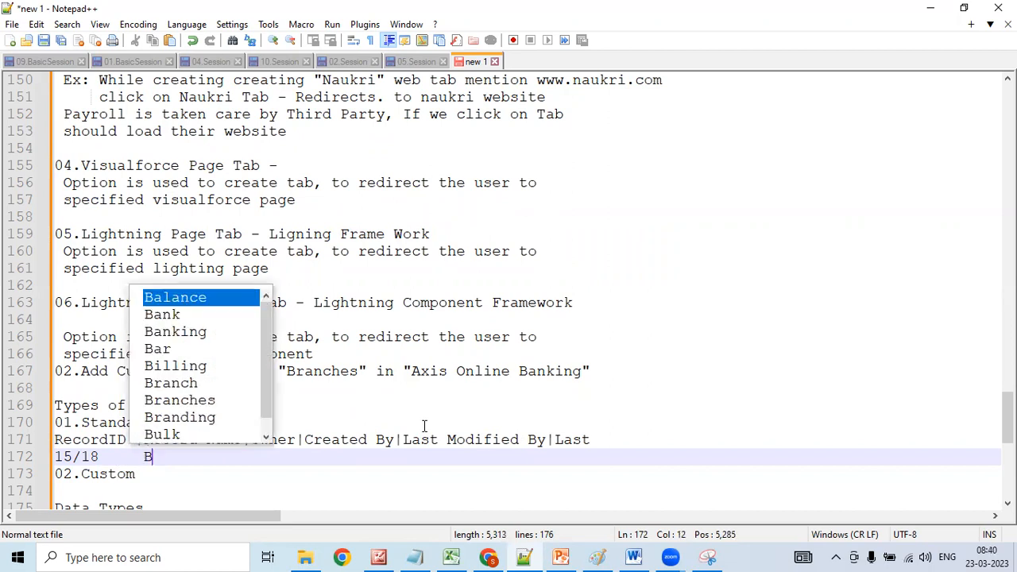
type("ranch na")
key("BackSpace")
key("BackSpace")
type("na")
key("BackSpace")
key("BackSpace")
key("BackSpace")
type("N")
key("BackSpace")
type("Name  ")
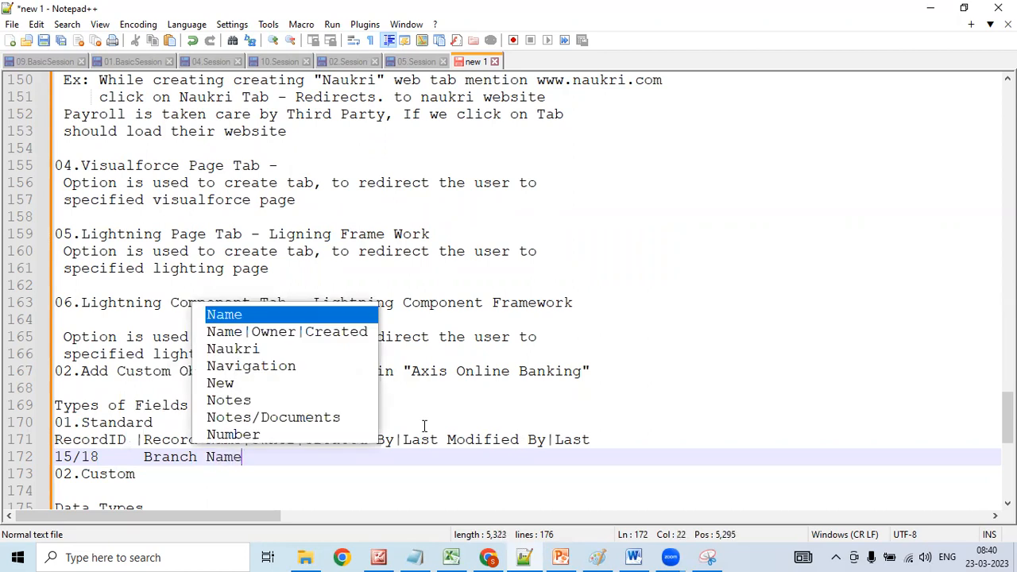
- Add the person's first name as the Owner value, and the same name followed by "-TimeStamp" as the Created By value
type("m")
key("BackSpace")
type("Madhu m")
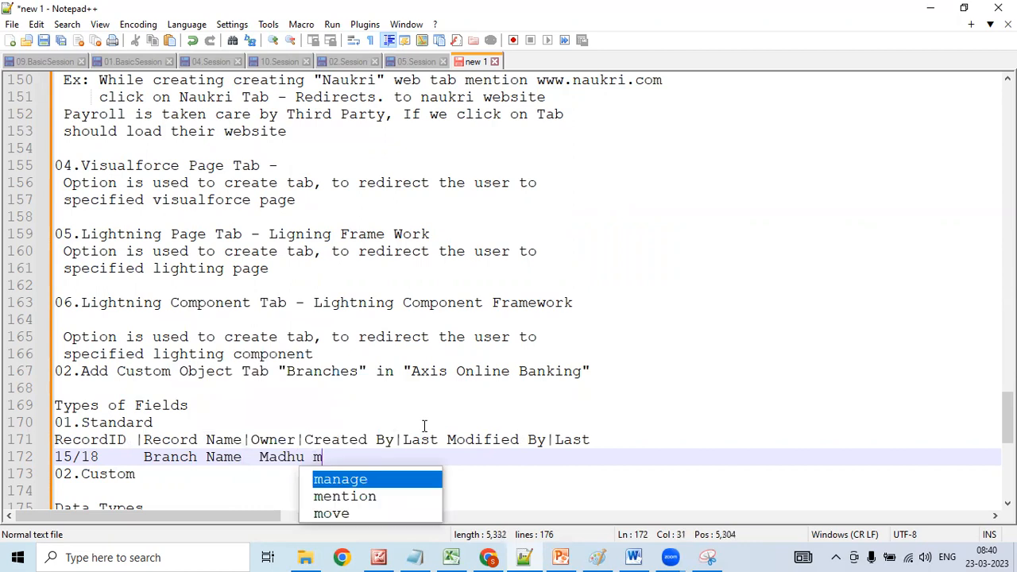
key("BackSpace")
type("Madhu")
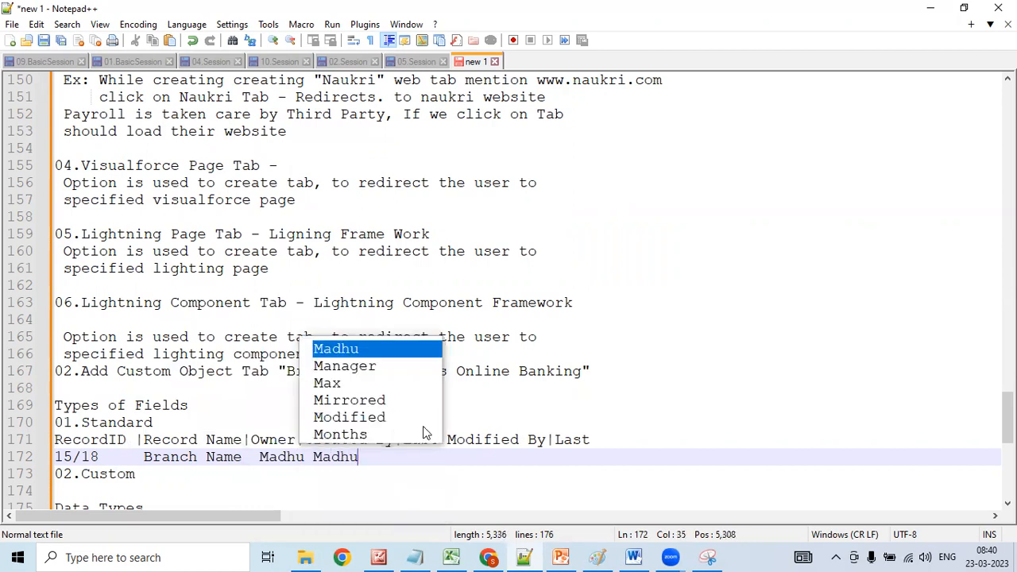
type(" -")
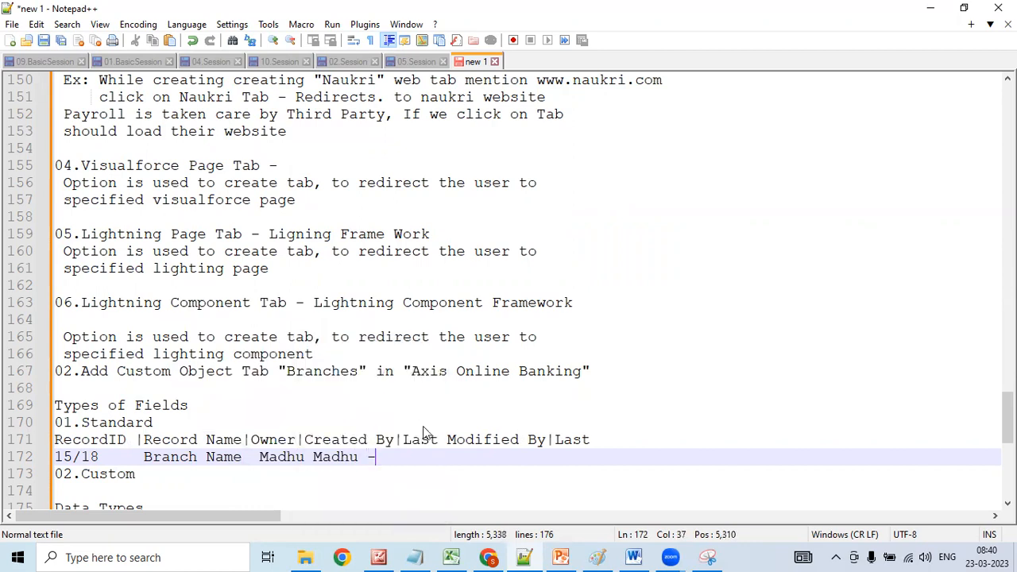
type("TimeST")
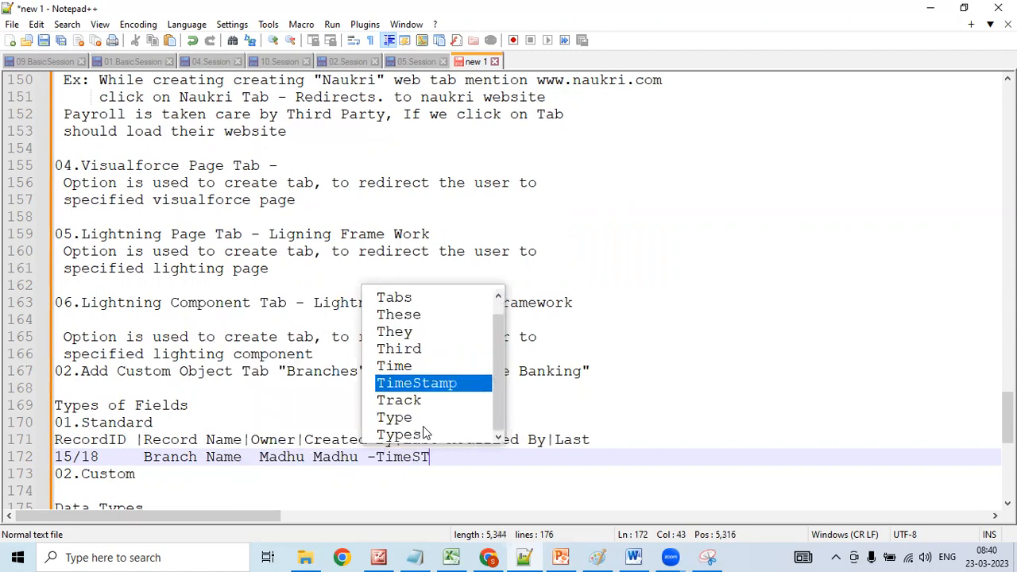
type("AN")
key("BackSpace")
key("BackSpace")
key("BackSpace")
type("t")
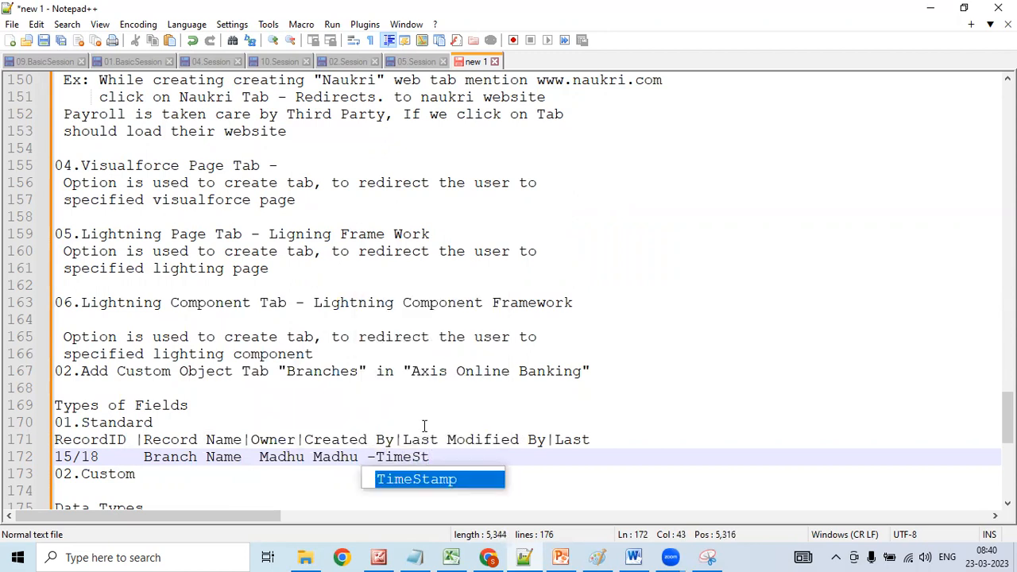
key("Return")
- Copy the Created By sample value beneath Last Modified By, aligning that heading with extra spaces, and add a blank line below the row
key("shift+Left")
key("shift+Left")
key("shift+Left")
key("shift+Left")
key("shift+Left")
key("shift+Left")
key("shift+Left")
key("shift+Left")
key("shift+Left")
key("shift+Left")
key("shift+Left")
key("shift+Left")
key("shift+Left")
key("shift+Left")
key("shift+Left")
key("shift+Left")
key("ctrl+c")
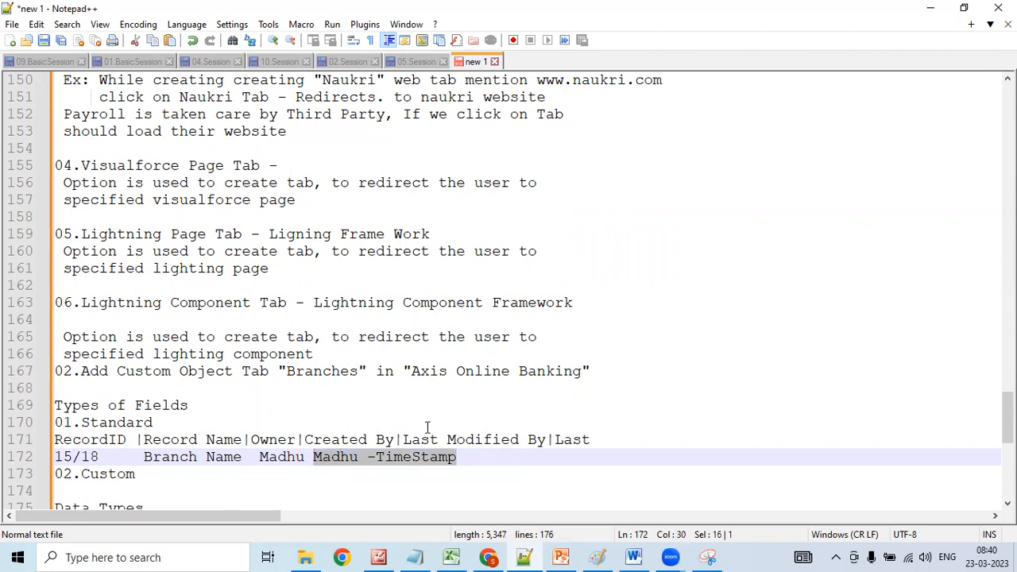
left_click(406, 437)
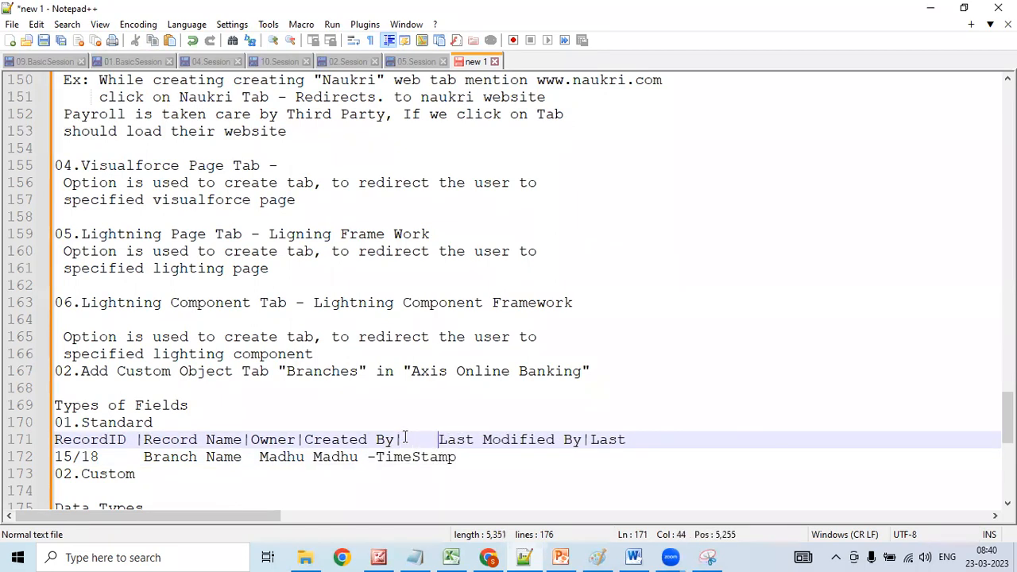
left_click(493, 458)
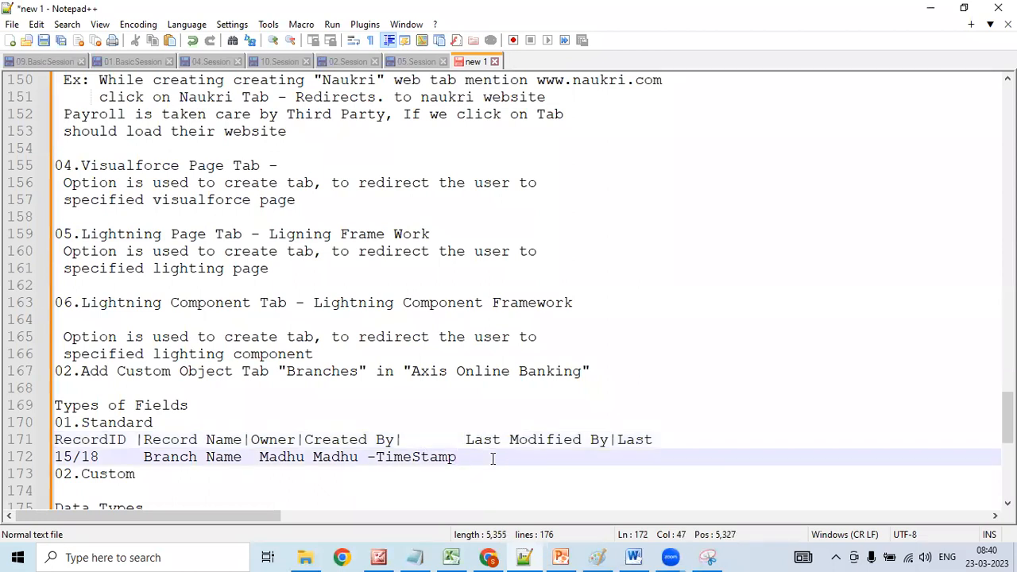
key("ctrl+v")
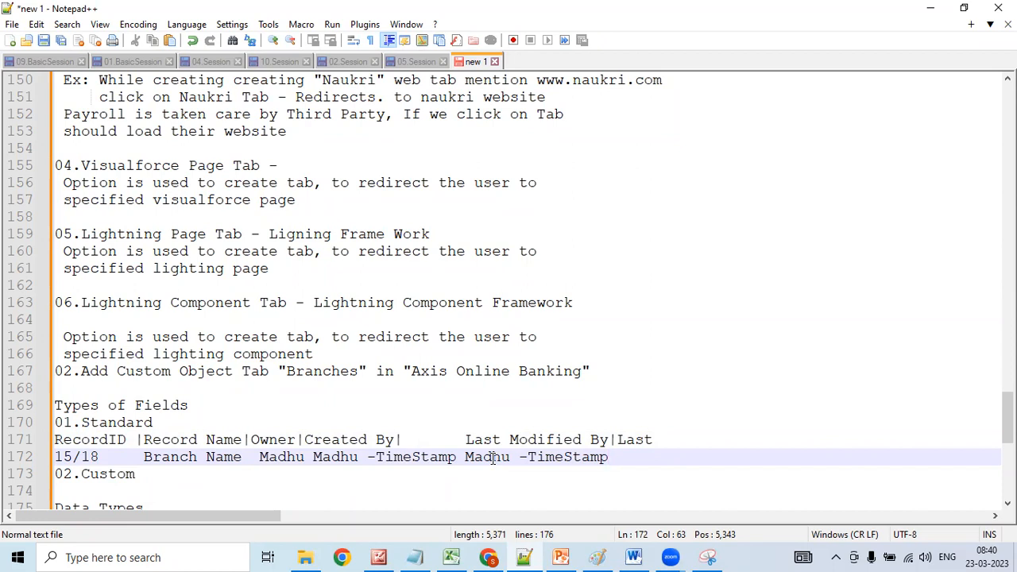
key("Return")
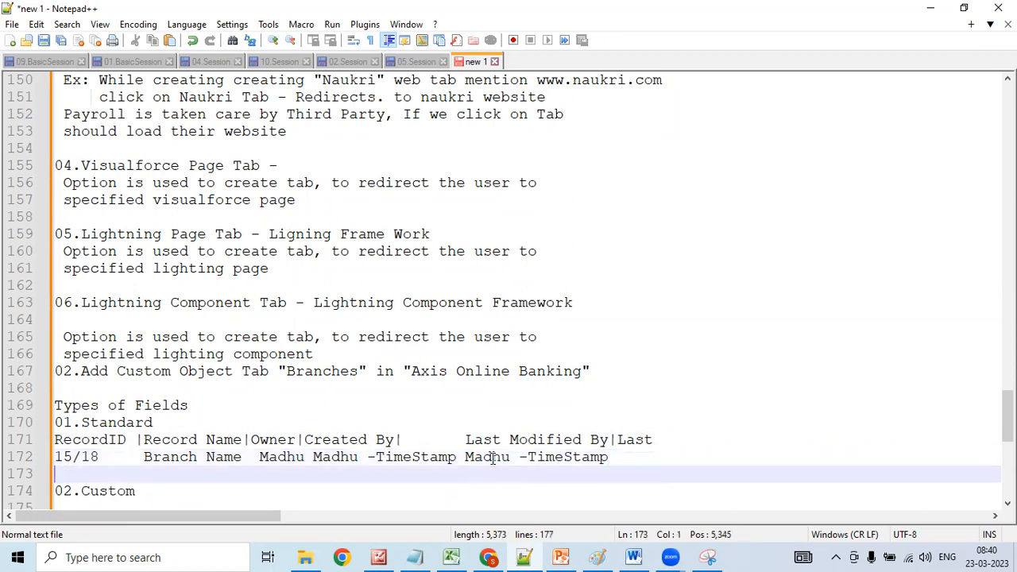
- Review the session notes from the standard field table back to the app's utility items, and on to the Types of Objects section
key("Up")
key("Up")
key("Up")
key("Up")
key("Up")
key("Up")
key("Up")
key("Up")
key("Up")
key("Up")
key("Up")
key("Up")
key("Up")
key("Up")
key("Up")
key("Up")
key("Up")
key("Up")
key("Up")
key("Up")
key("Up")
key("Up")
key("Up")
key("Up")
key("Up")
key("Up")
key("Up")
key("Up")
key("Up")
key("Up")
key("Up")
key("Up")
key("Up")
key("Up")
key("Up")
key("Up")
key("Up")
key("Up")
key("Up")
key("Up")
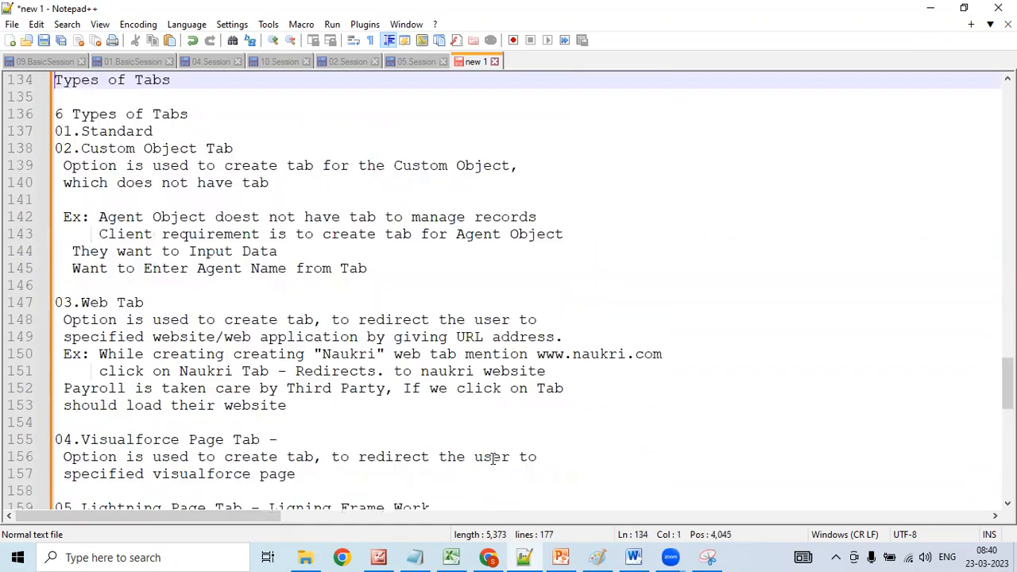
key("Up")
key("Up")
key("Up")
key("Up")
key("Up")
key("Up")
key("Up")
key("Up")
key("Up")
key("Up")
key("Up")
key("Up")
key("Up")
key("Up")
key("Up")
key("Up")
key("Up")
key("Up")
key("Up")
key("Up")
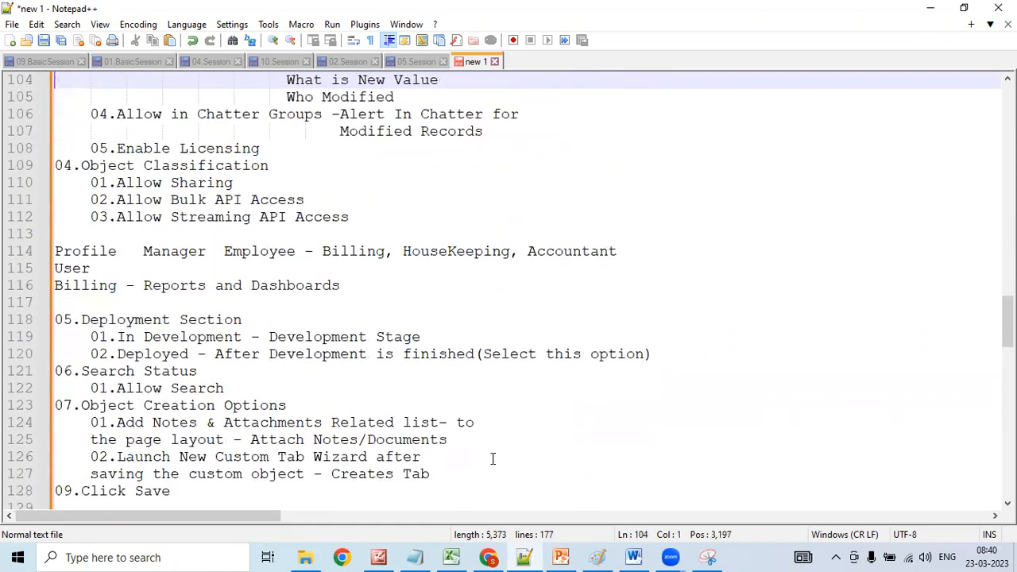
key("Up")
key("Up")
key("Up")
key("Up")
key("Up")
key("Up")
key("Up")
key("Up")
key("Up")
key("Up")
key("Up")
key("Up")
key("Up")
key("Up")
key("Up")
key("Up")
key("Up")
key("Up")
key("Up")
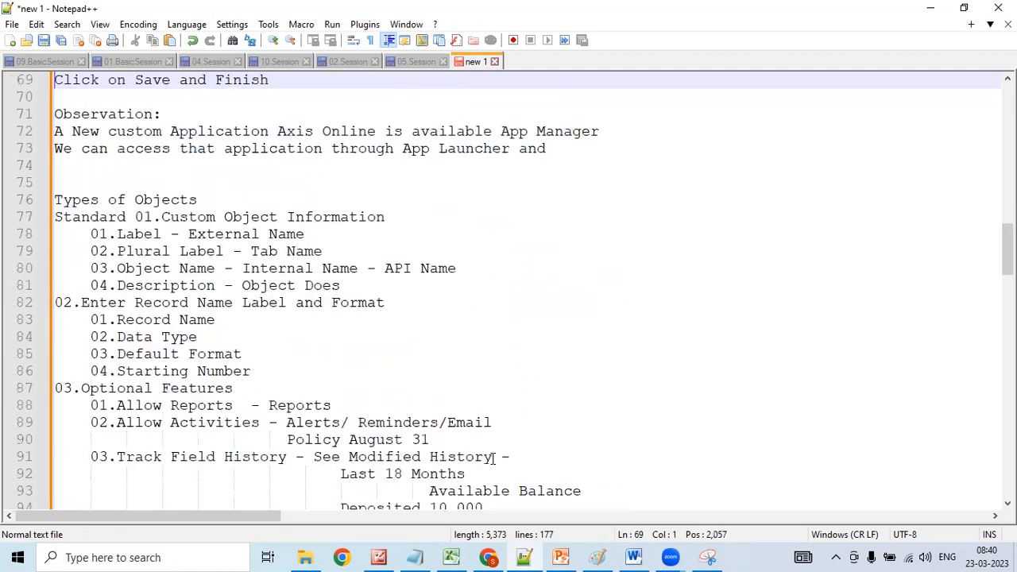
key("Up")
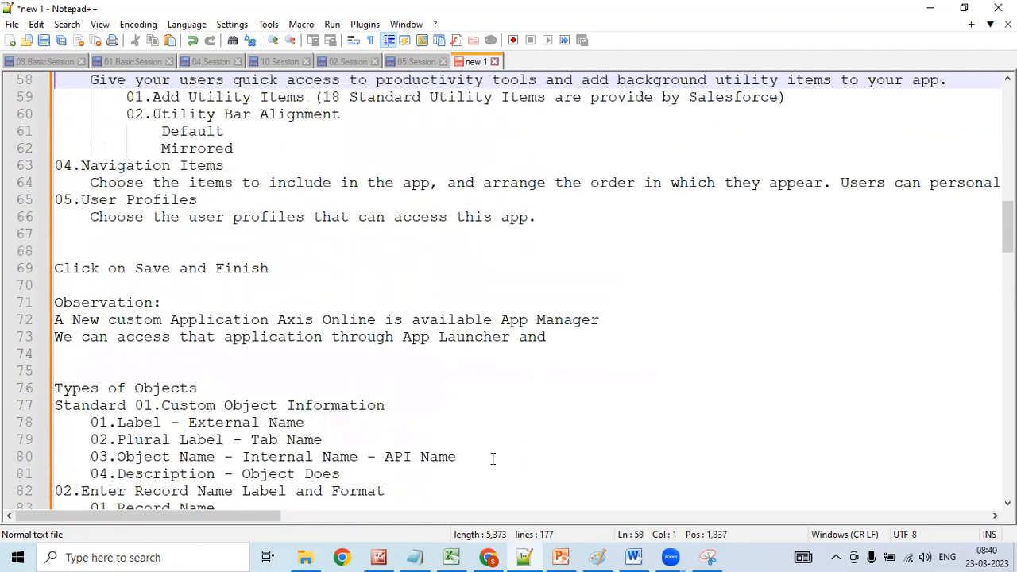
key("Down")
key("Down")
key("Down")
key("Down")
key("Down")
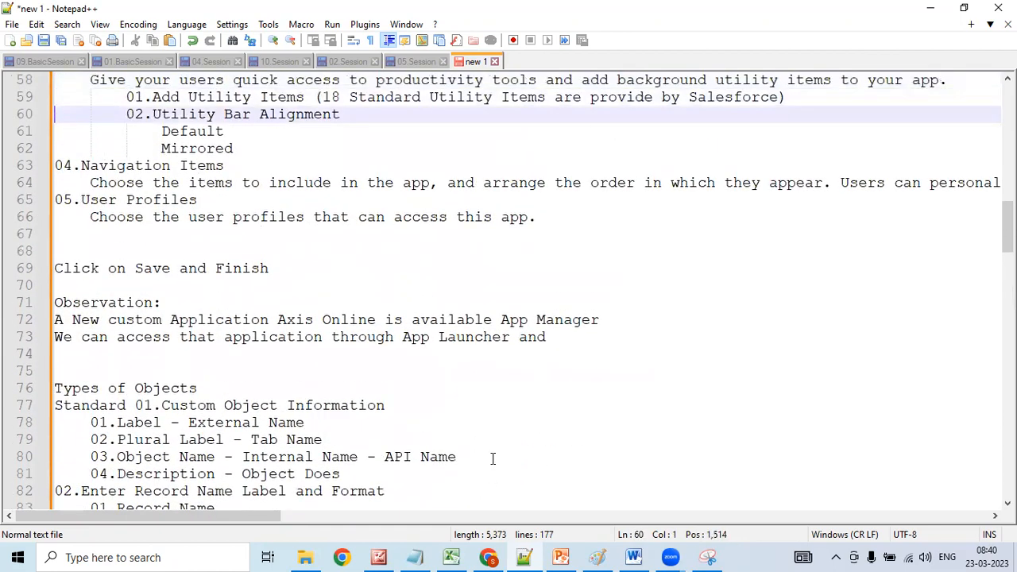
key("Down")
key("Down")
key("Down")
key("Down")
key("Down")
key("Down")
key("Down")
key("Down")
key("Down")
key("Down")
key("Down")
key("Down")
key("Down")
key("Down")
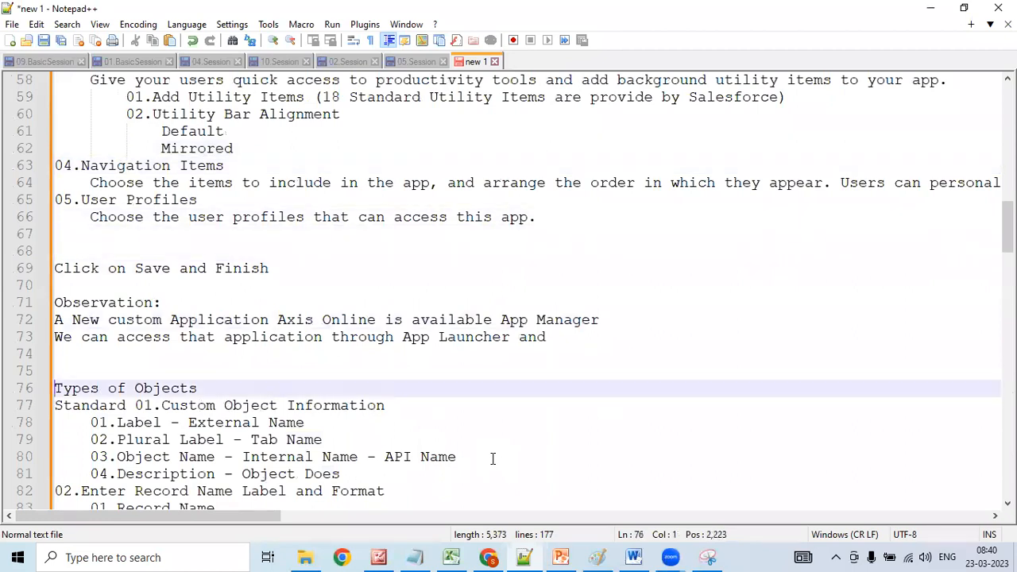
key("Down")
key("Down")
key("Down")
key("Down")
key("Down")
key("Down")
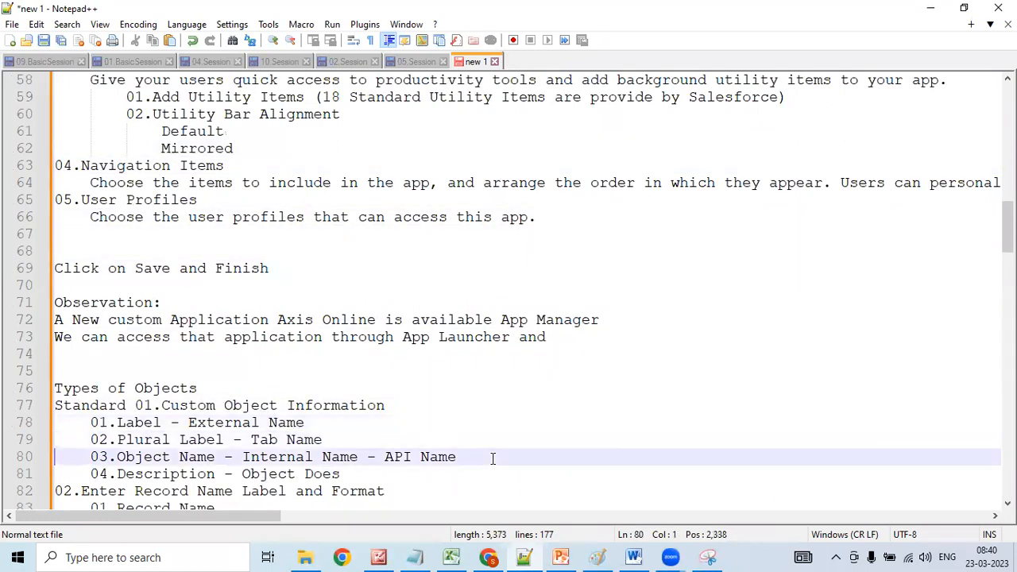
key("Down")
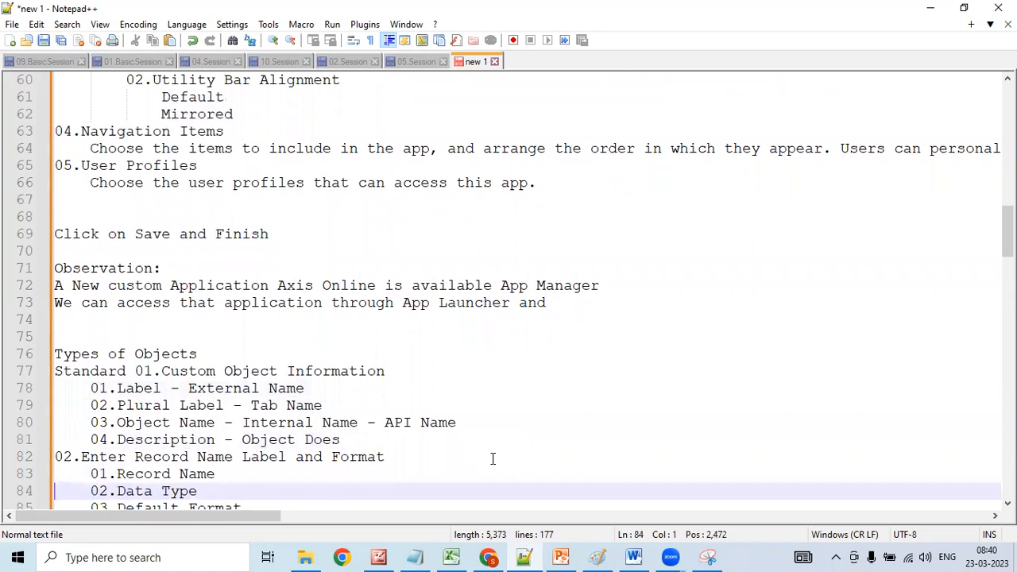
- Move "01.Custom Object Information" onto its own line below "Standard" in the Types of Objects section
key("Up")
key("Up")
key("Up")
key("Up")
key("Up")
key("Up")
key("Up")
key("Right")
key("Right")
key("Right")
key("Right")
key("Right")
key("Right")
key("Right")
key("Right")
key("Right")
key("Return")
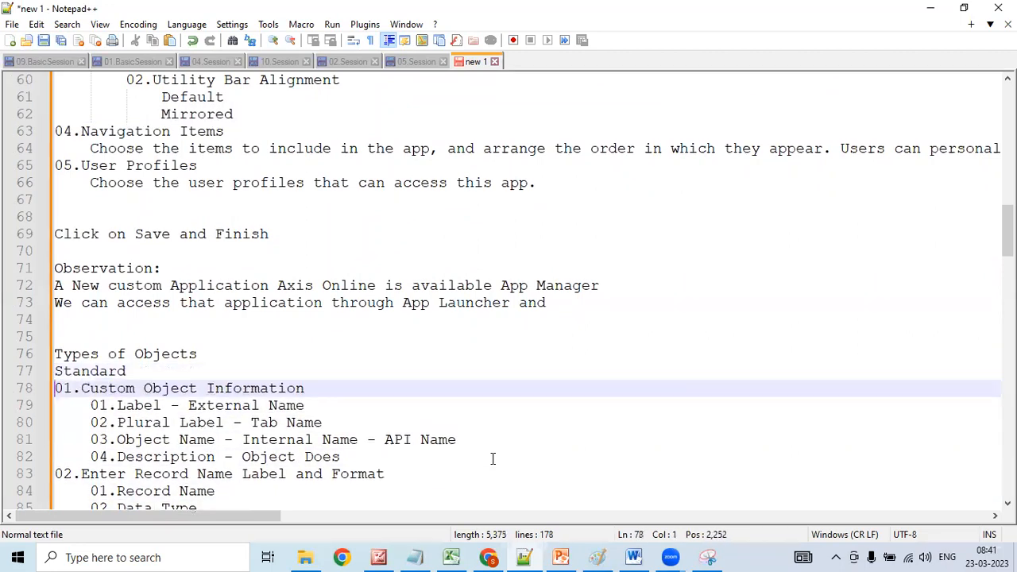
- Number the Standard entry under Types of Objects as "01." and add "02.Custom" on a new line below it
key("Return")
key("Up")
key("Up")
type("01.")
key("Down")
type("02.Cu")
key("BackSpace")
type("ustom")
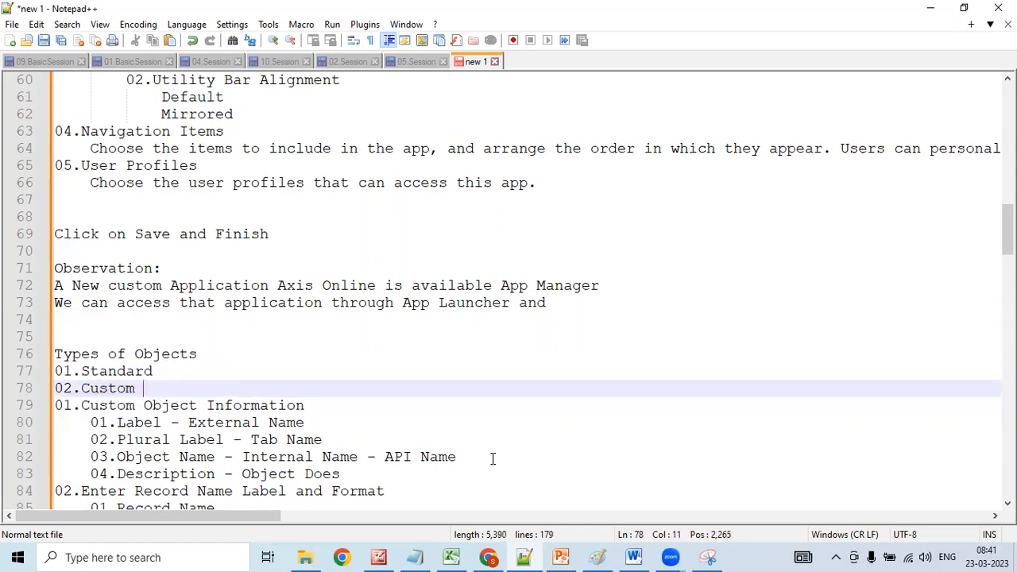
- Add "03.Sobject" as the third object type, followed by a blank line before "01.Custom Object Information"
key("Return")
type("03.")
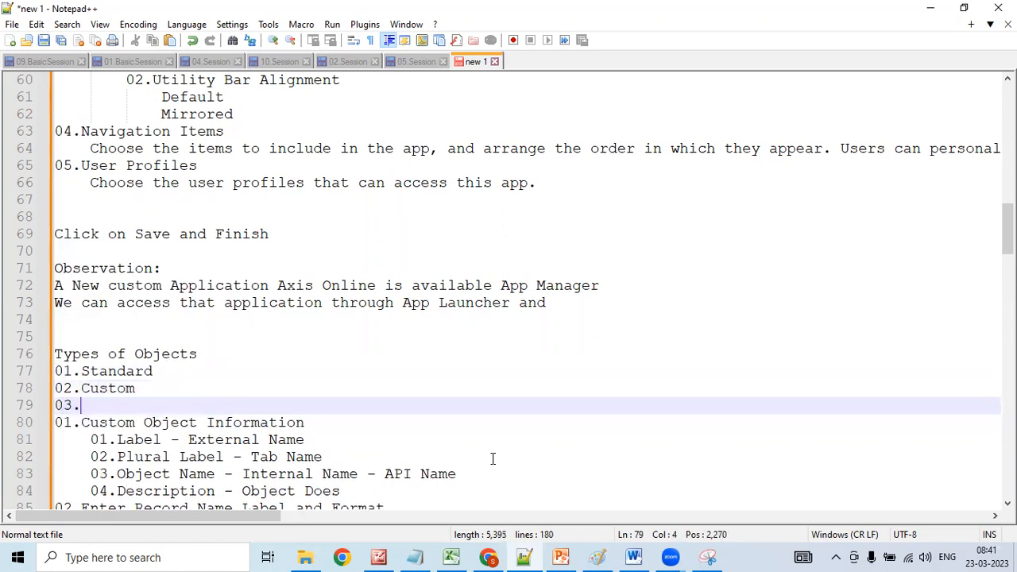
type("Sobject")
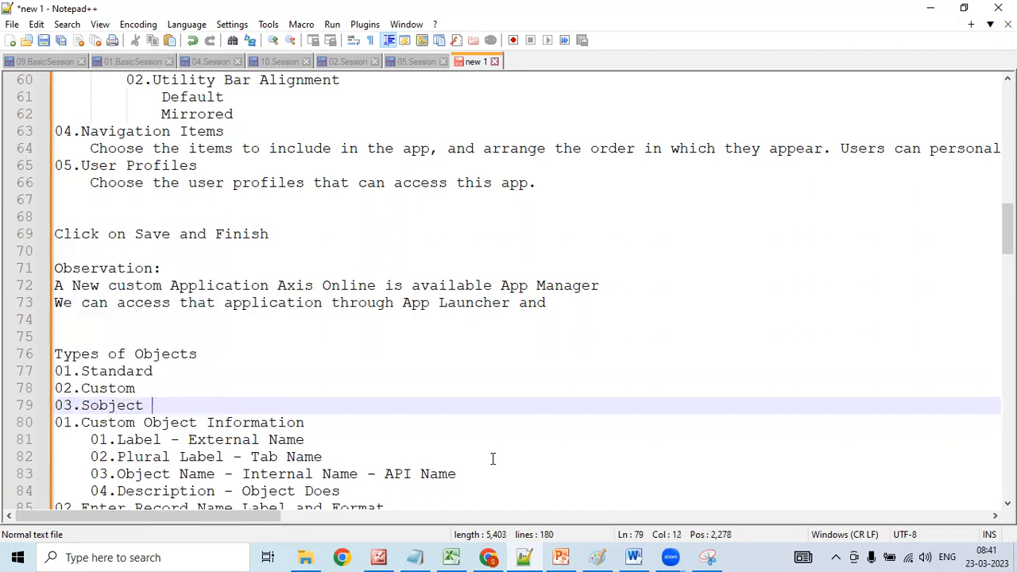
key("Return")
key("Down")
key("Down")
key("Down")
key("Down")
key("Down")
key("Down")
key("Down")
key("Down")
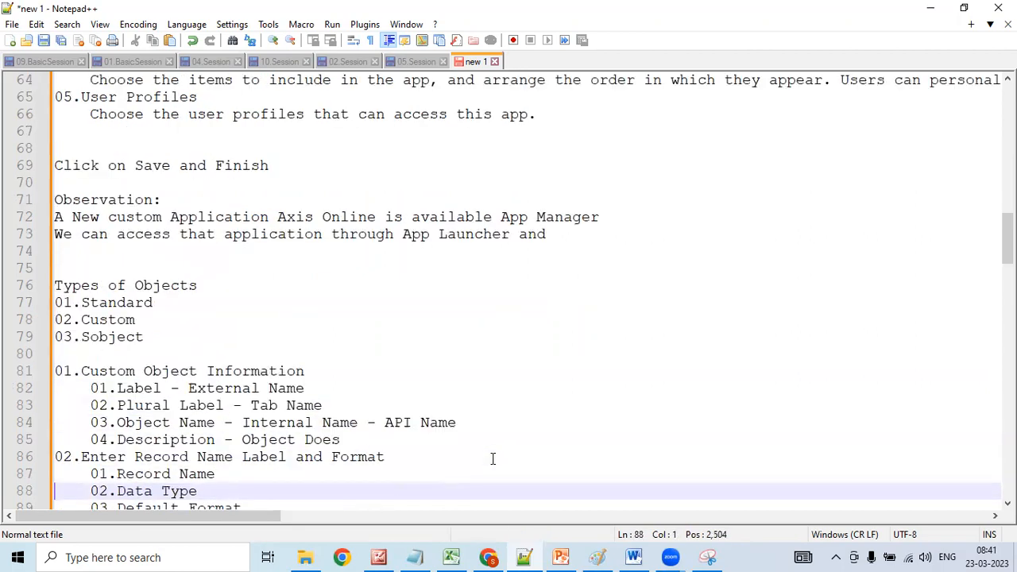
- Review the notes from the custom object settings through the Branch object entry to the Types of Tabs section
key("Down")
key("Down")
key("Down")
key("Down")
key("Down")
key("Down")
key("Down")
key("Down")
key("Down")
key("Down")
key("Down")
key("Down")
key("Down")
key("Down")
key("Down")
key("Down")
key("Down")
key("Down")
key("Down")
key("Down")
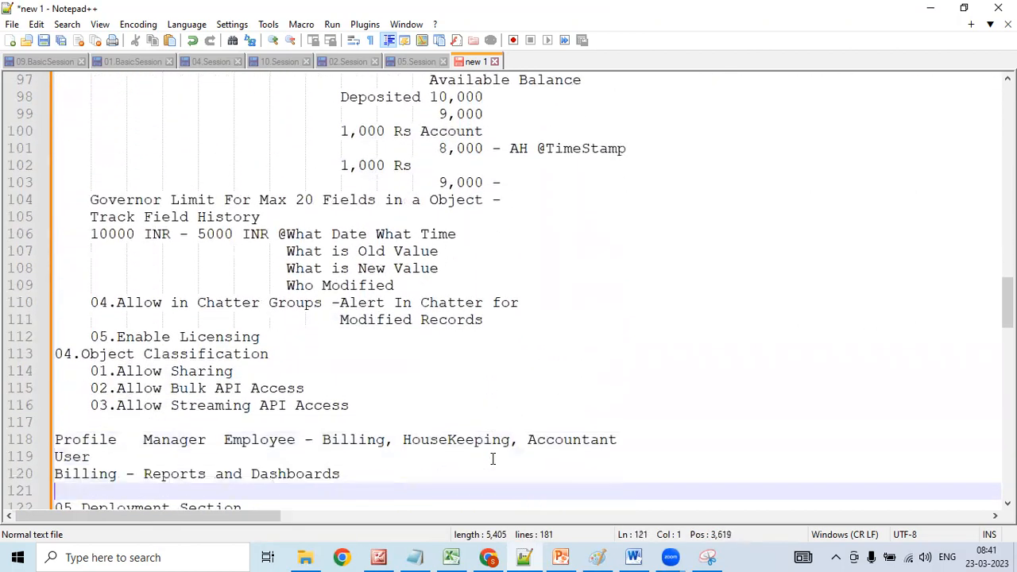
key("Down")
key("Down")
key("Down")
key("Down")
key("Down")
key("Down")
key("Down")
key("Down")
key("Down")
key("Down")
key("Down")
key("Down")
key("Down")
key("Down")
key("Down")
key("Down")
key("Down")
key("Down")
key("Down")
key("Down")
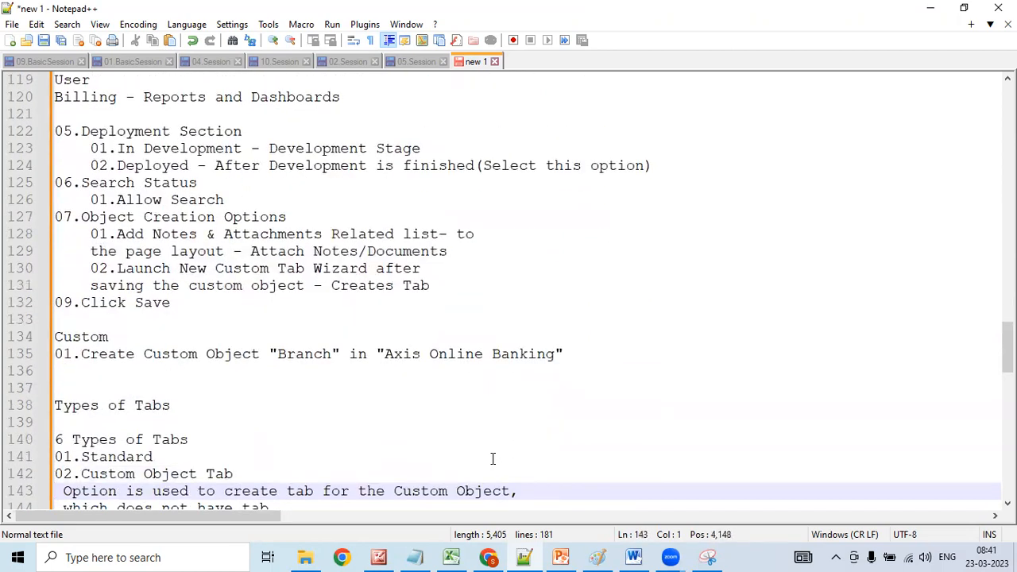
key("Down")
key("Up")
key("Up")
key("Up")
key("Up")
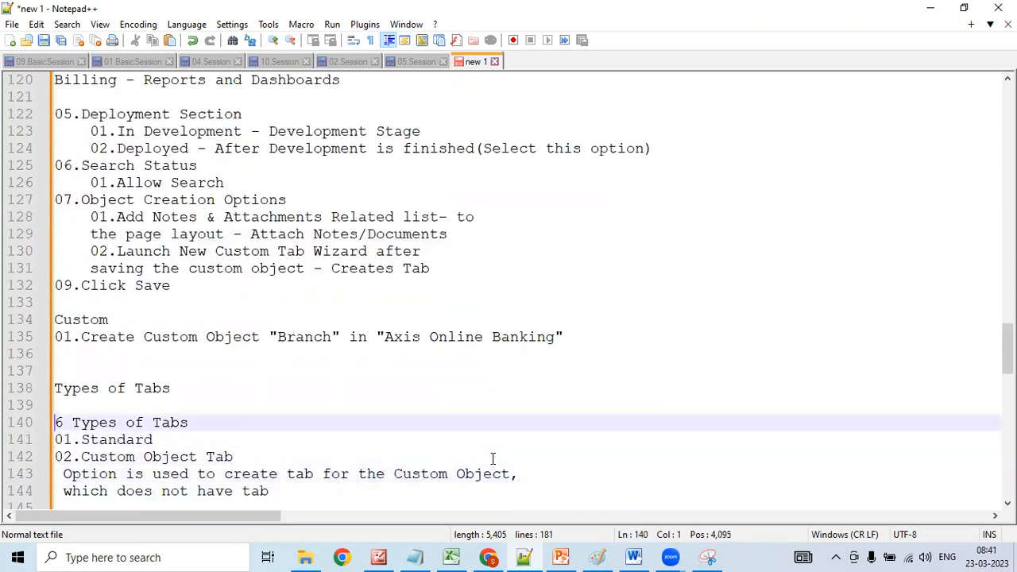
key("Up")
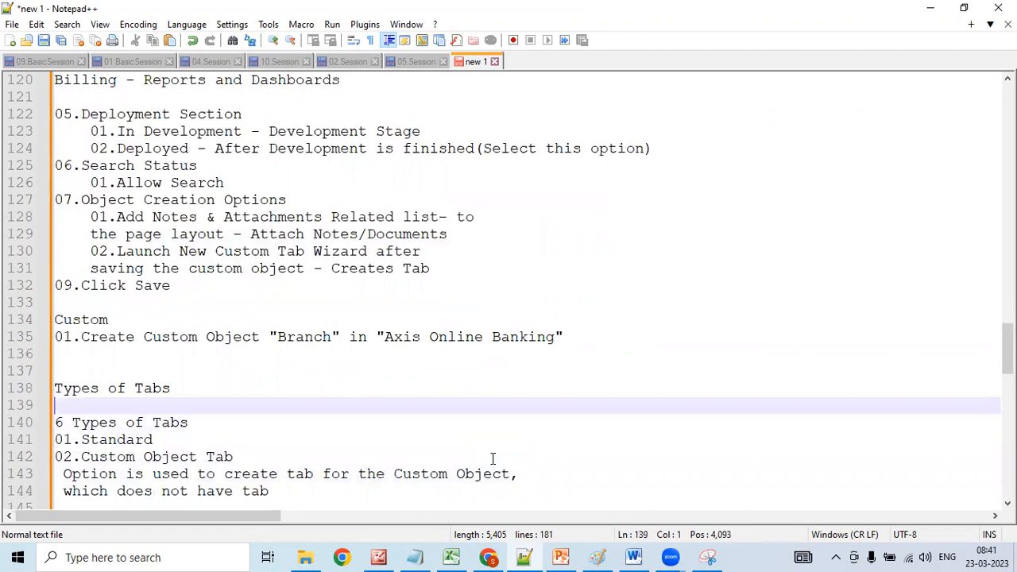
key("Down")
key("Down")
key("Down")
key("Down")
key("Down")
scroll(493, 459, "down", 1)
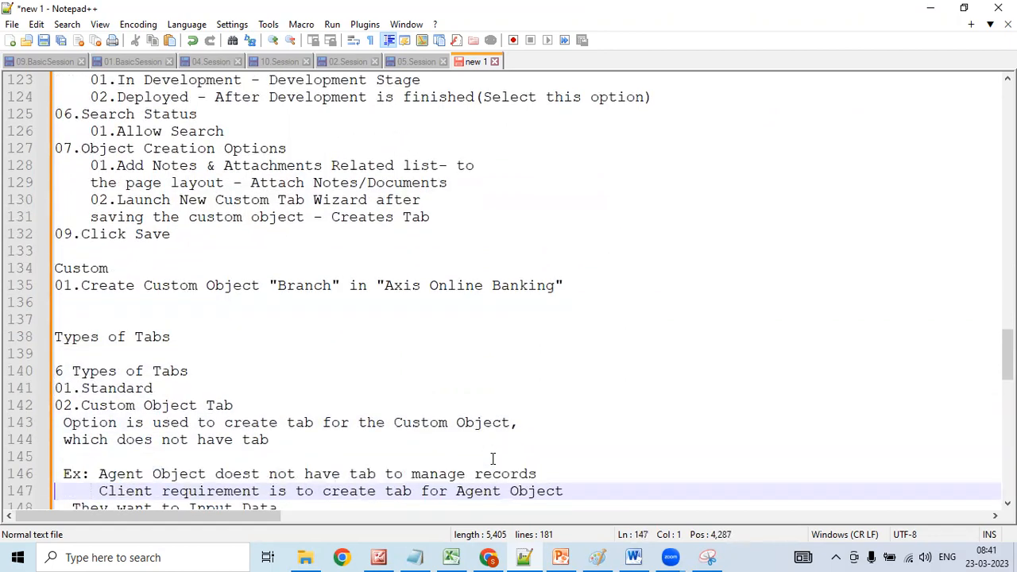
key("Up")
key("Up")
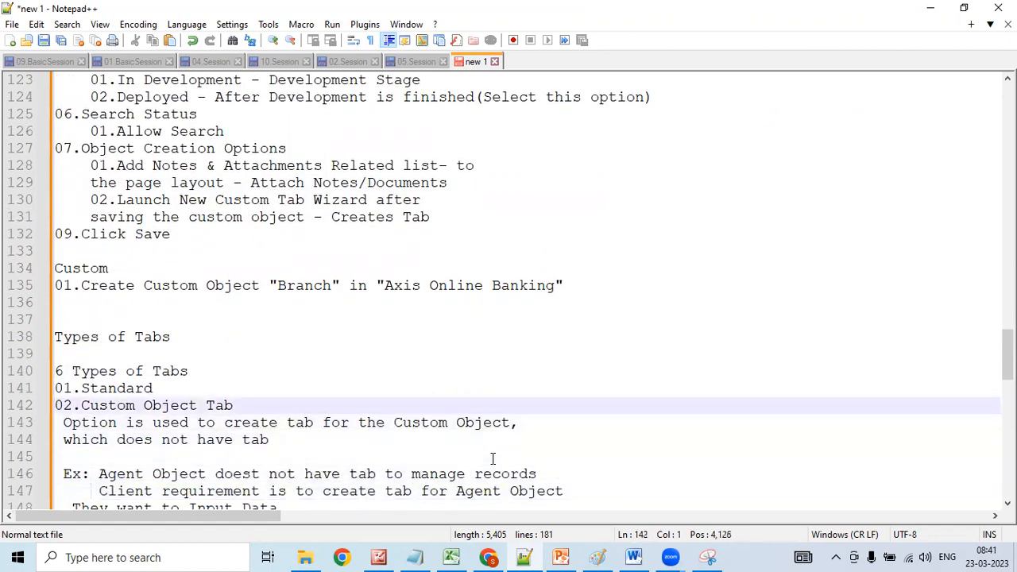
key("Up")
key("Up")
key("Up")
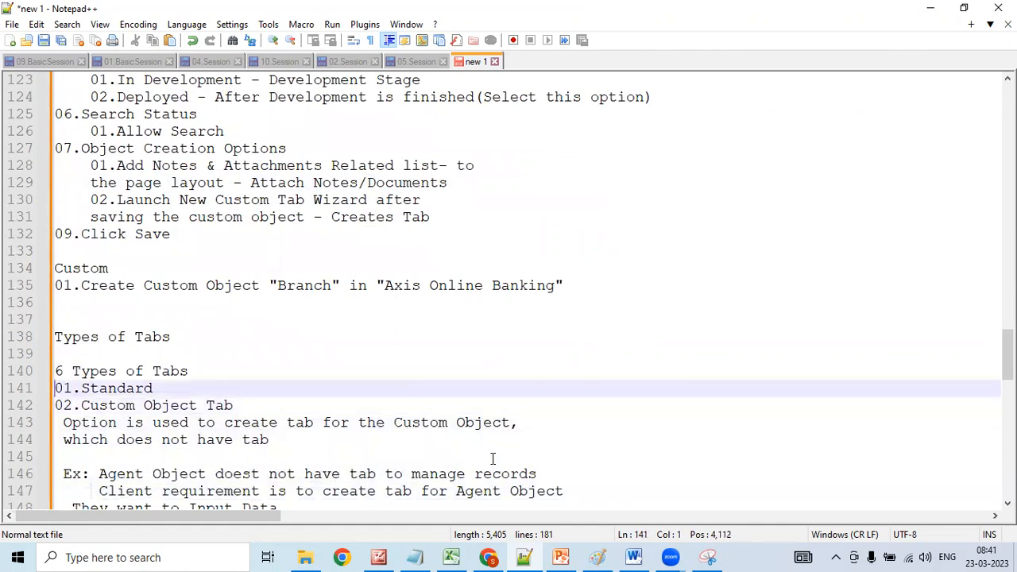
key("Up")
key("Up")
key("Up")
key("Up")
key("Up")
key("Up")
key("Up")
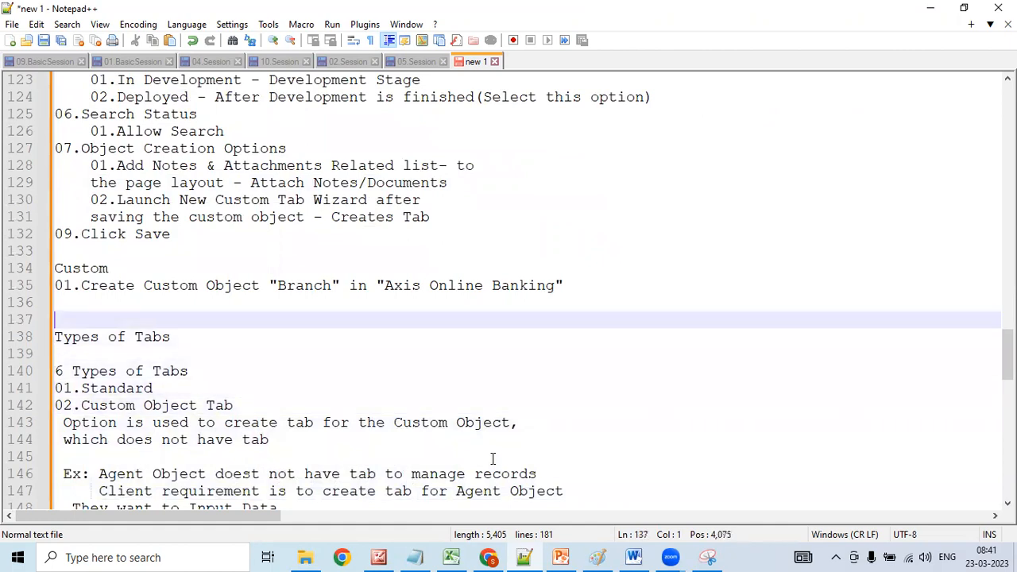
key("Down")
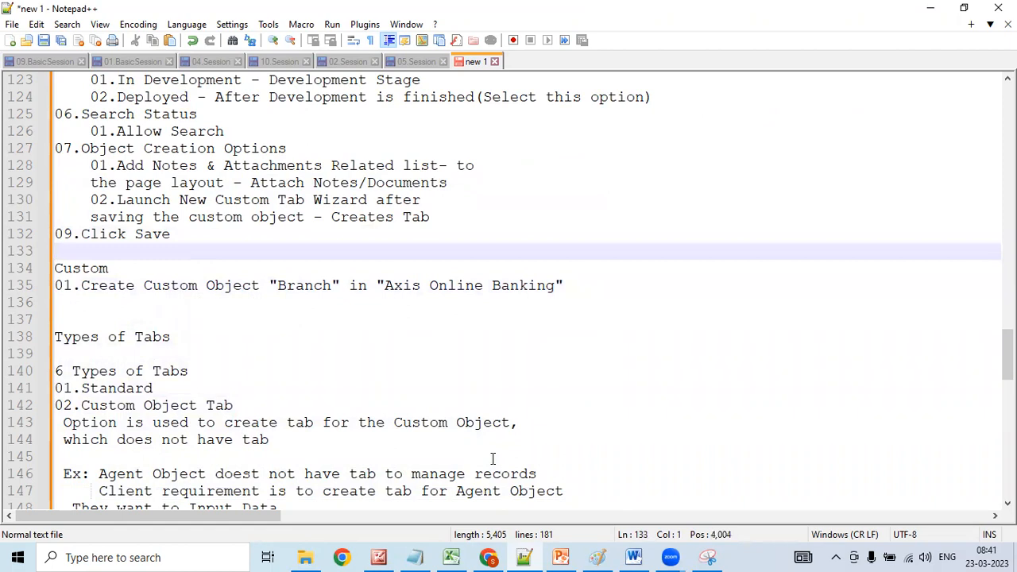
- Switch to Chrome to view the Axis Online Banking app's navigation tabs, and return to the Notepad++ notes
left_click(489, 557)
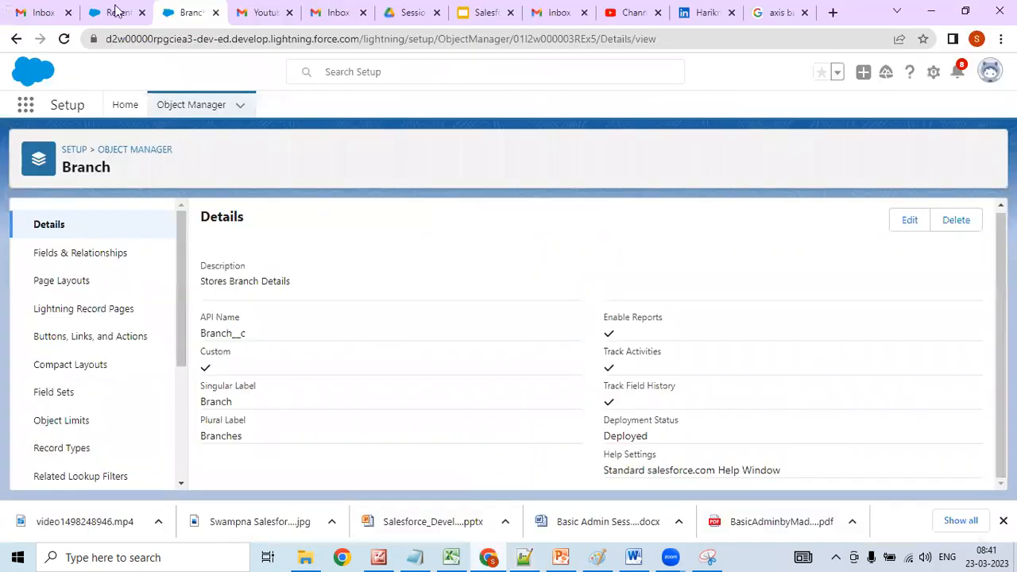
left_click(116, 10)
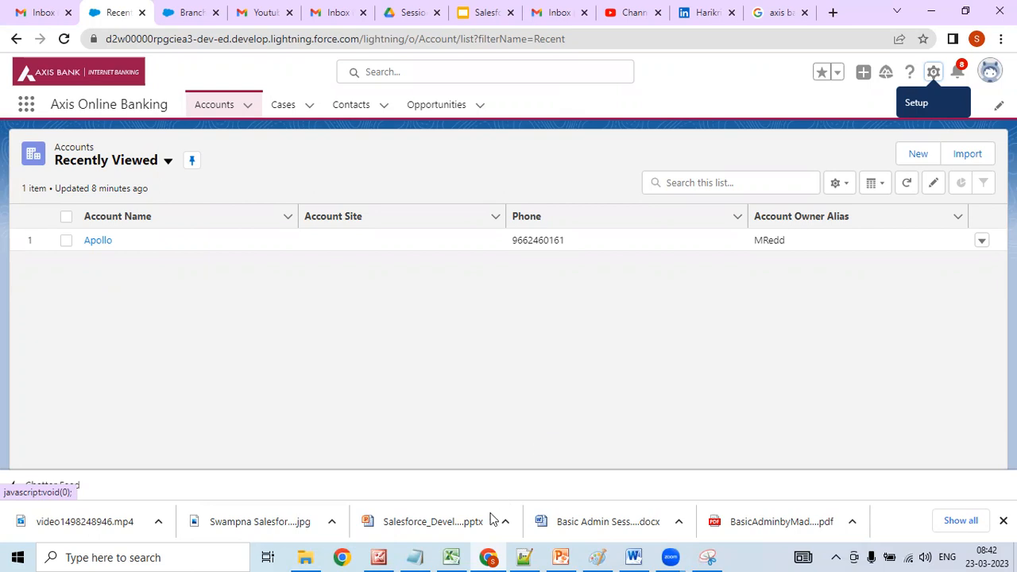
left_click(524, 557)
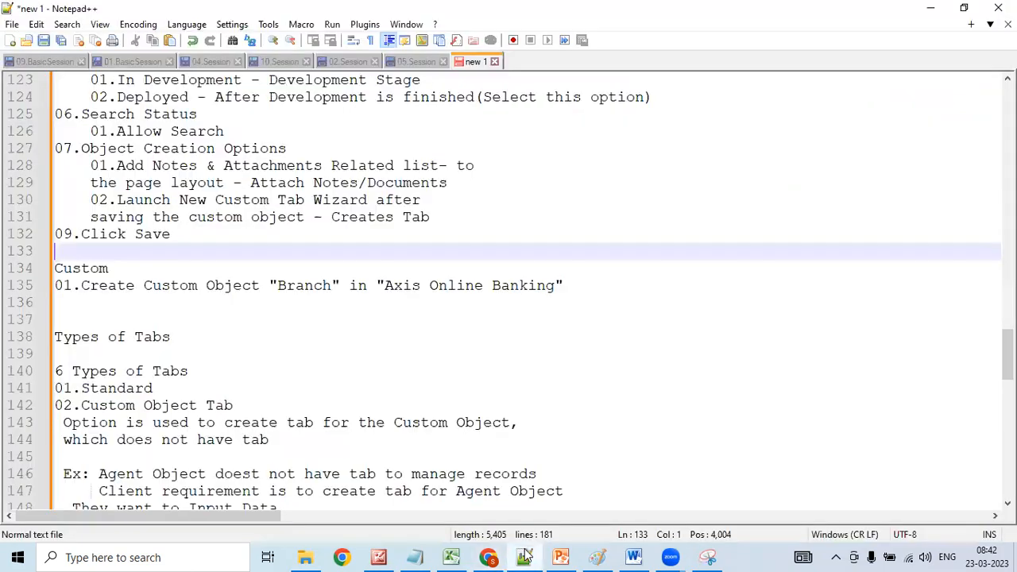
- Extend the "01.Standard" entry under 6 Types of Tabs to "01.Standard Tab for Standard Objects", with a blank line below it
left_click(151, 437)
key("Down")
key("Up")
key("Up")
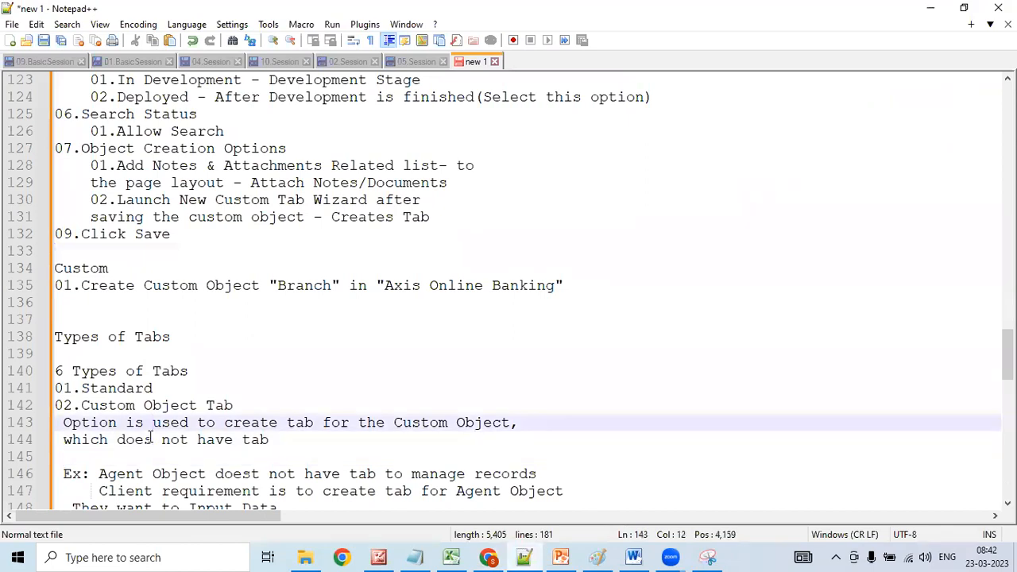
key("Up")
key("Up")
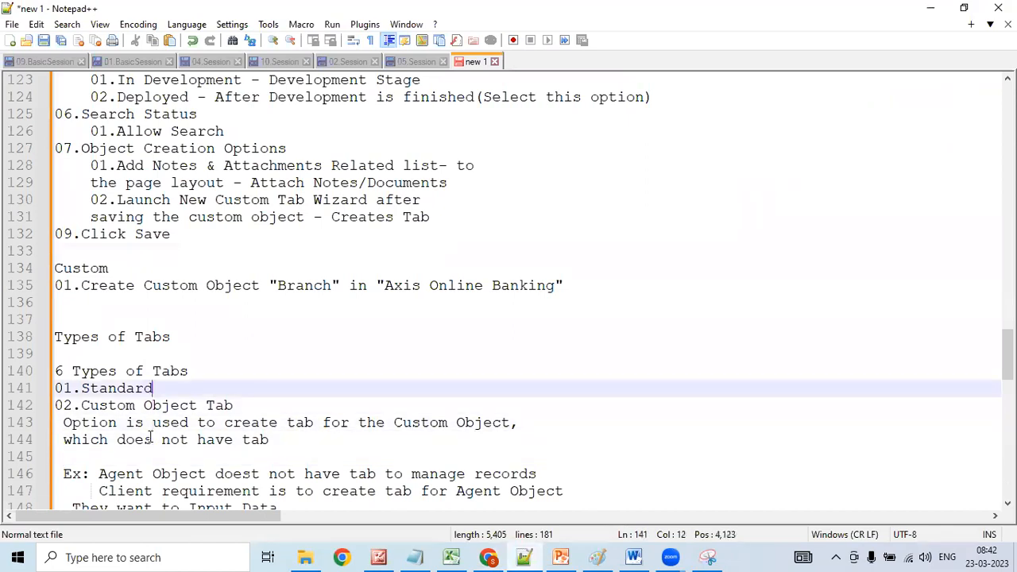
key("Return")
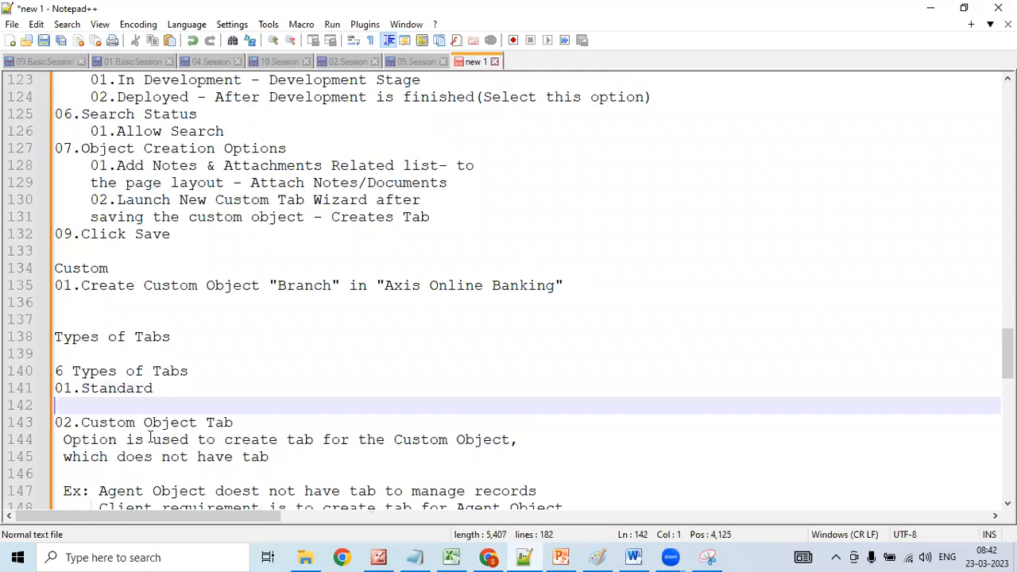
key("Left")
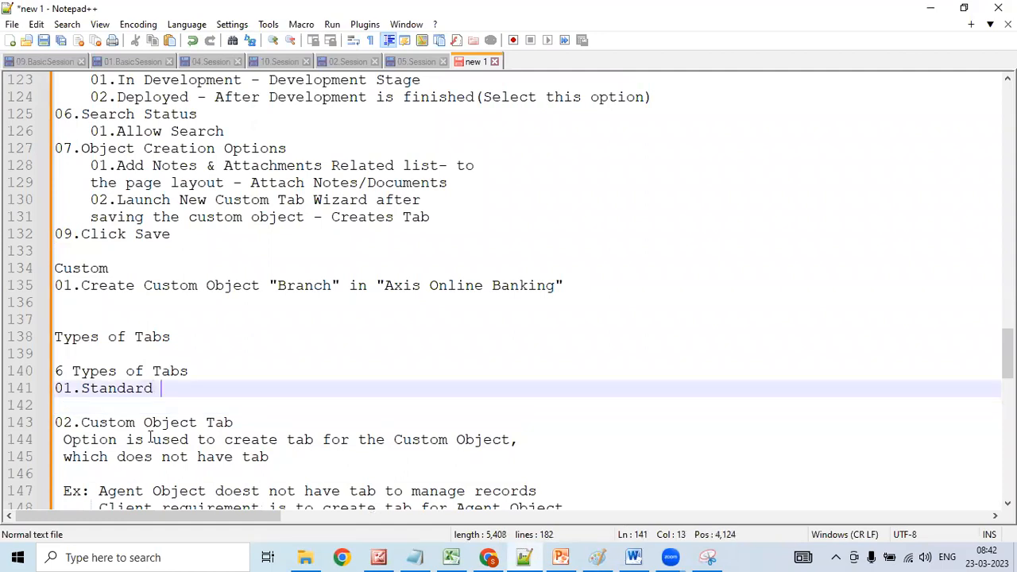
type("Tab")
key("BackSpace")
type("for Stan")
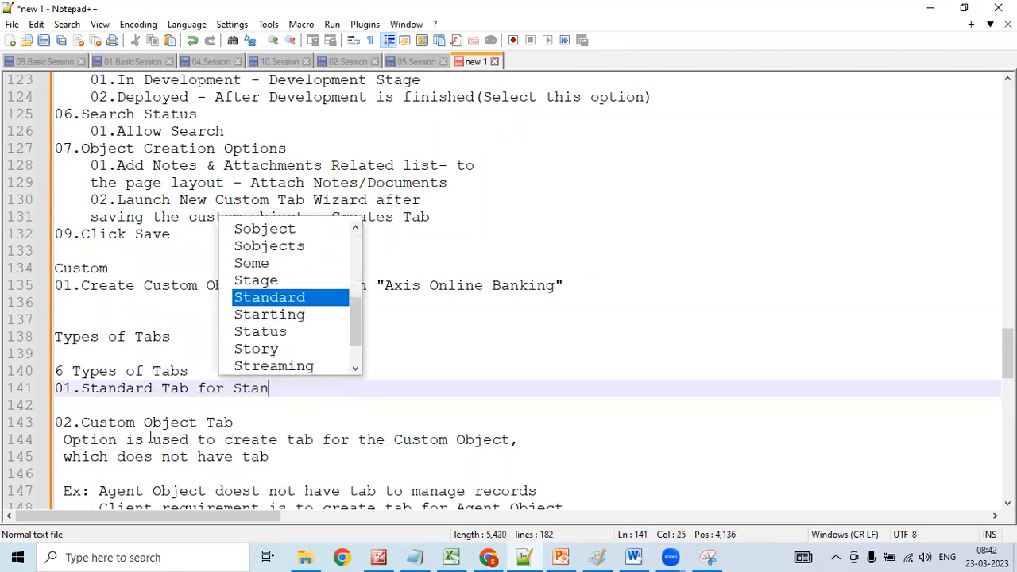
type("dard Objects")
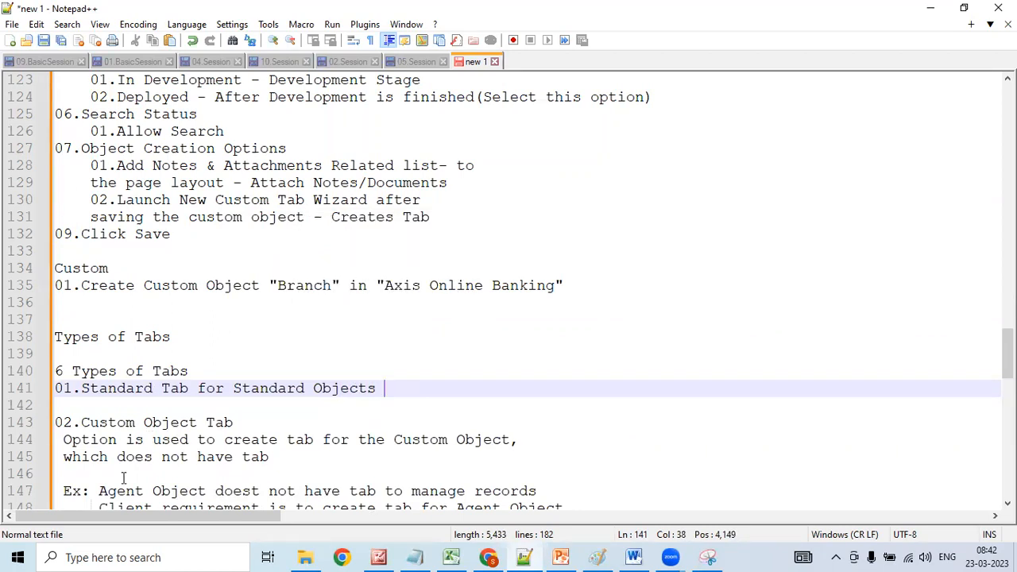
- Append "created by Admin or Developer - Custom Object" to the "02.Custom Object Tab" entry and add a blank line below it
left_click(255, 425)
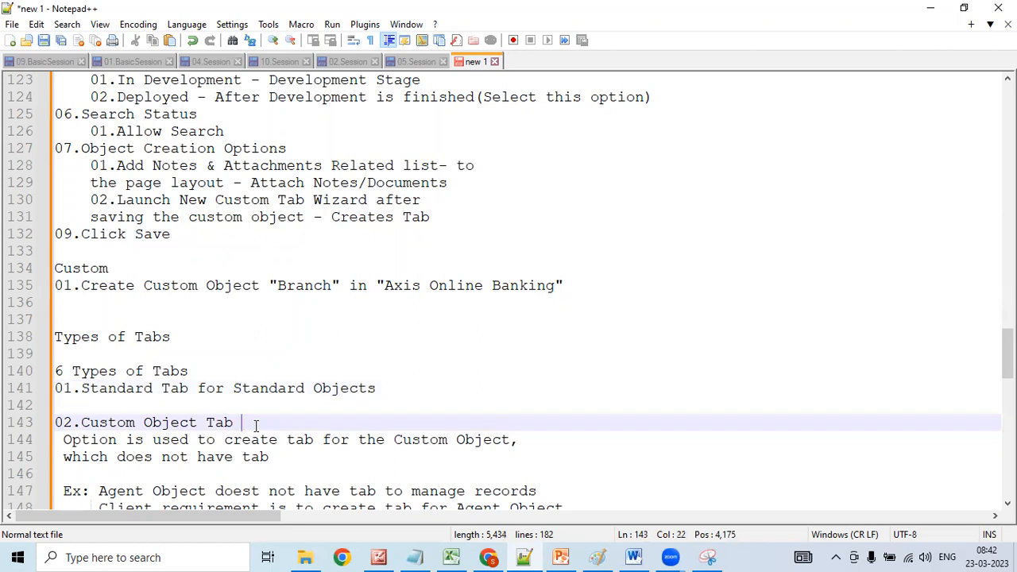
type("cre")
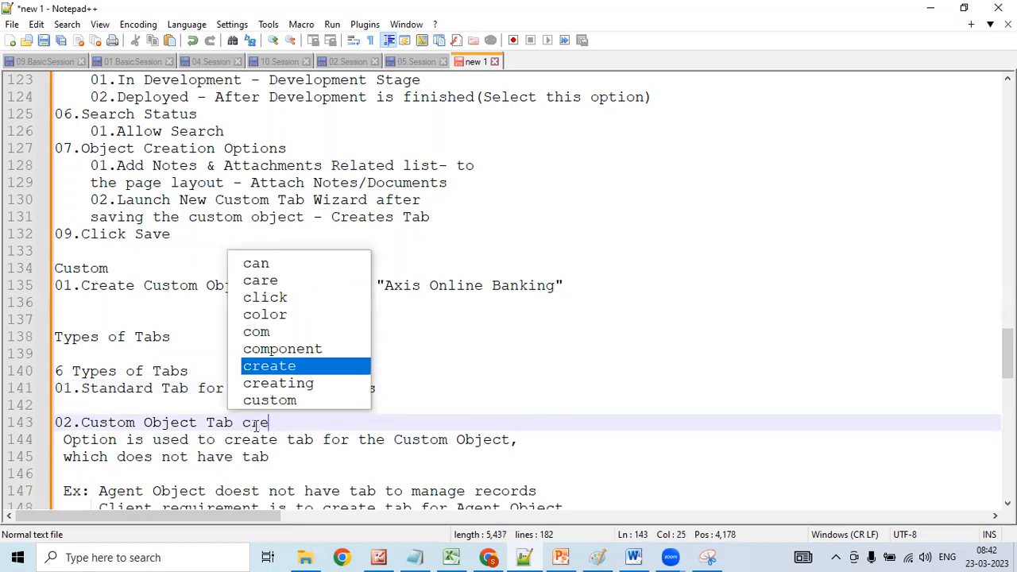
type("ated b")
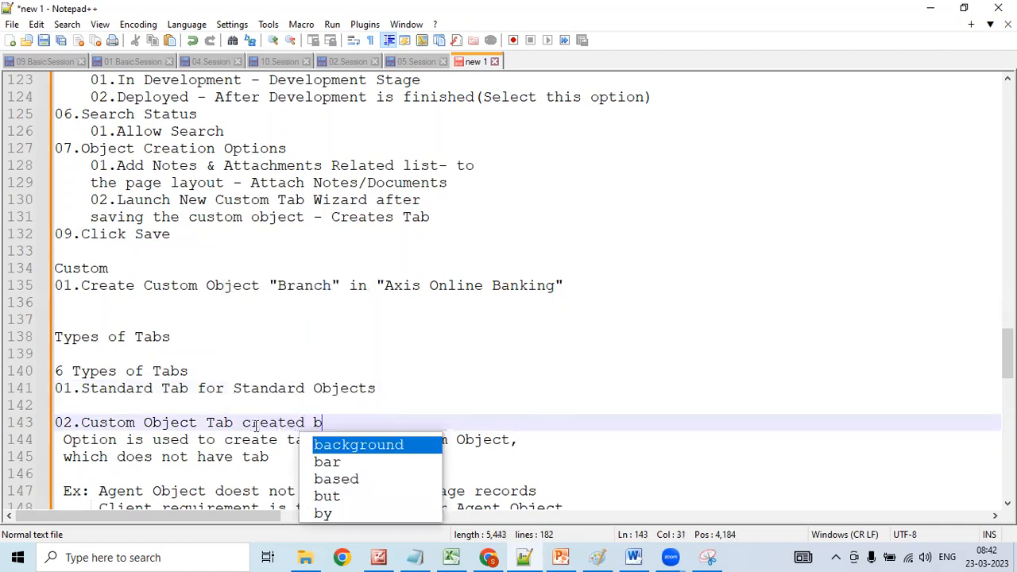
type("y Admin o")
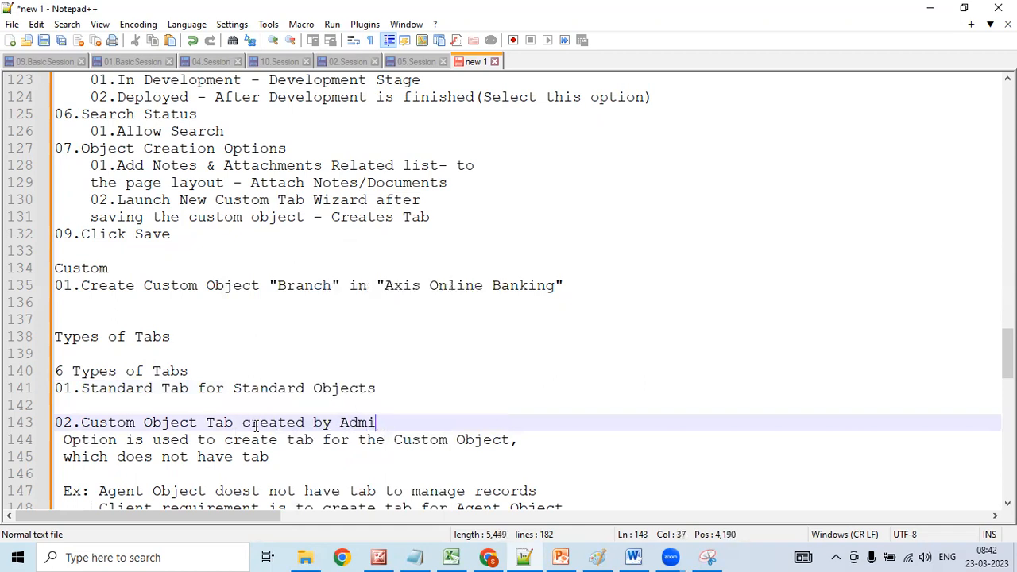
type("e")
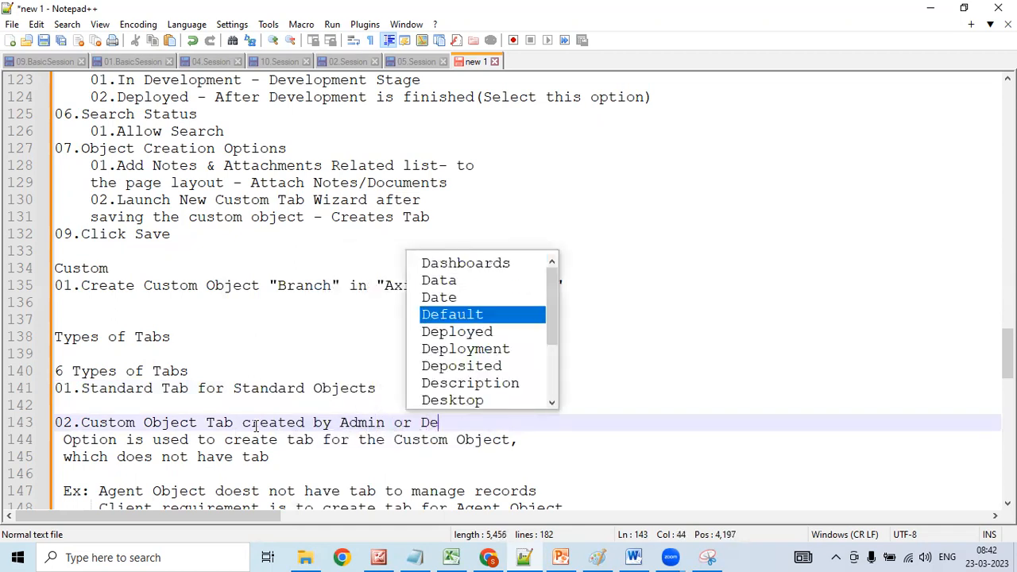
type("veloper -")
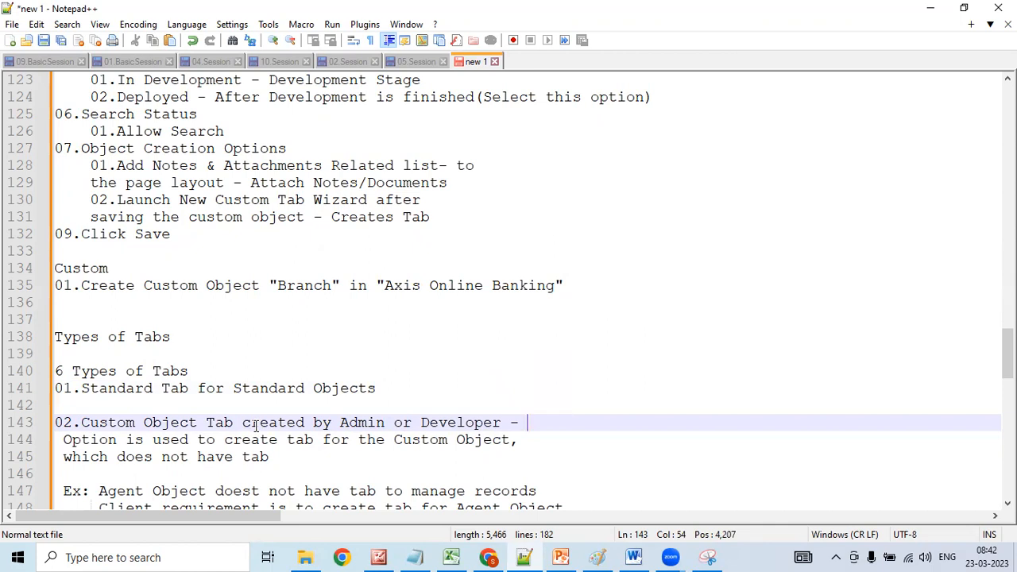
type("Custom O")
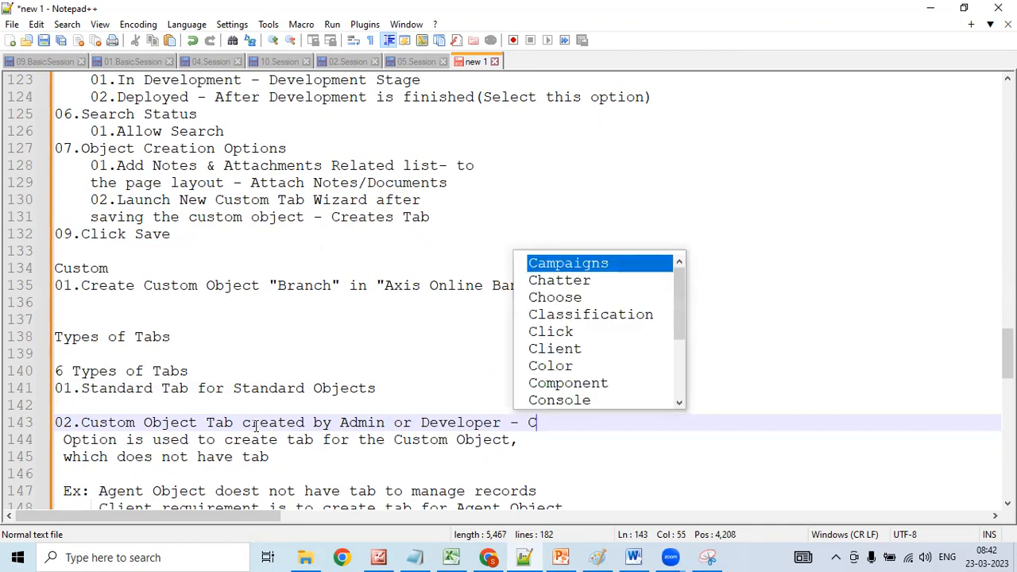
type("bject")
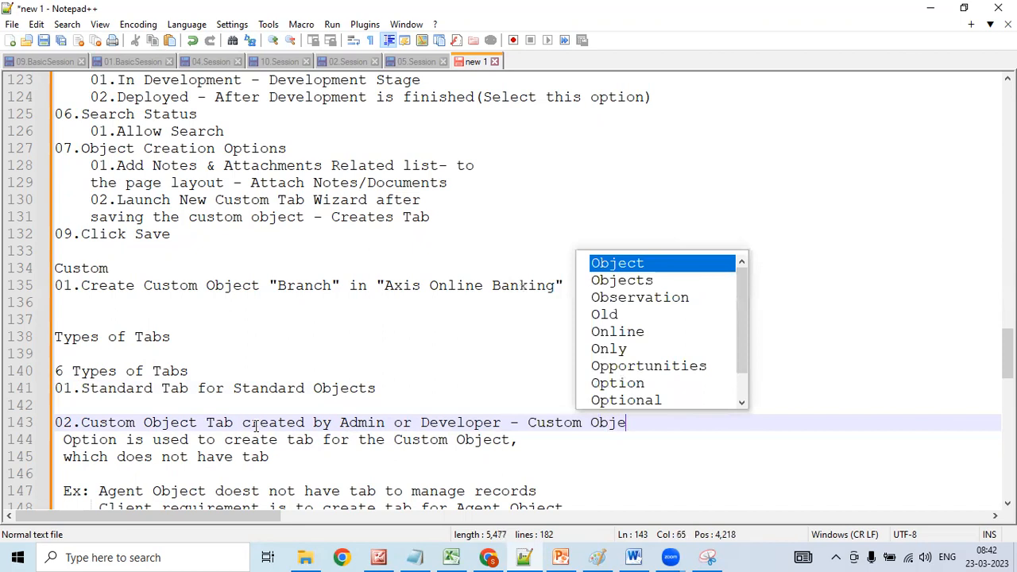
key("Return")
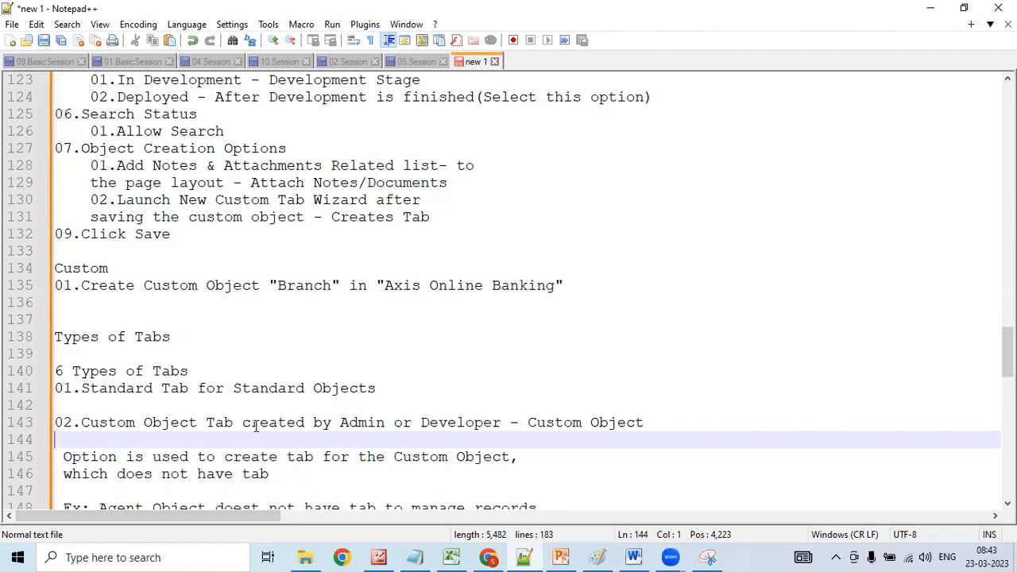
- Highlight the "02.Custom Object Tab" text and read the tab option description and the Agent Object example below it
key("Up")
key("shift+Right")
key("shift+Right")
key("shift+Right")
key("shift+Right")
key("shift+Right")
key("shift+Right")
key("shift+Right")
key("shift+Right")
key("shift+Right")
key("shift+Right")
key("shift+Right")
key("shift+Right")
key("shift+Right")
key("shift+Right")
key("shift+Right")
key("shift+Right")
key("shift+Right")
key("shift+Right")
key("shift+Right")
key("shift+Right")
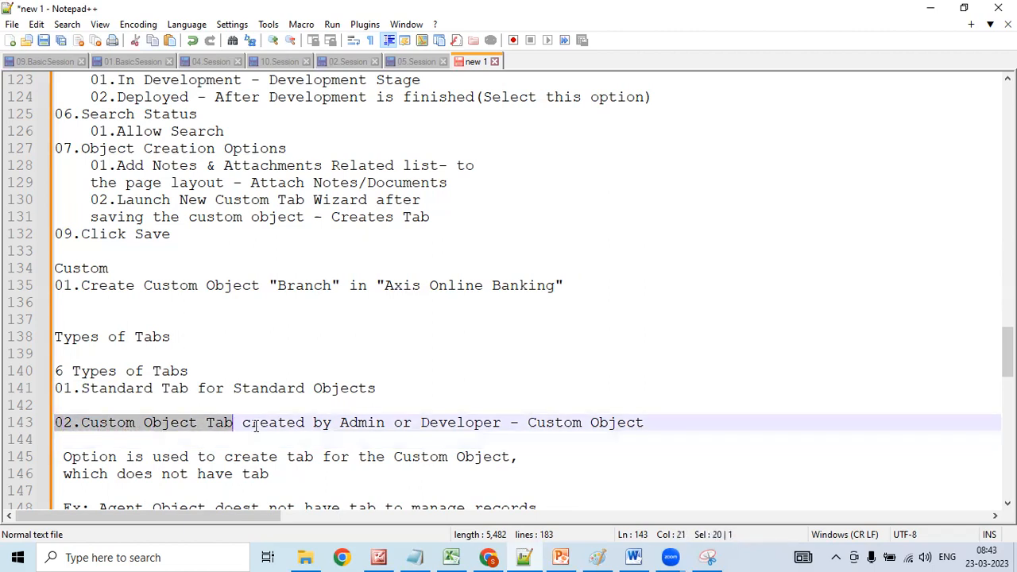
key("Down")
key("Down")
key("Down")
key("Down")
key("Down")
key("Down")
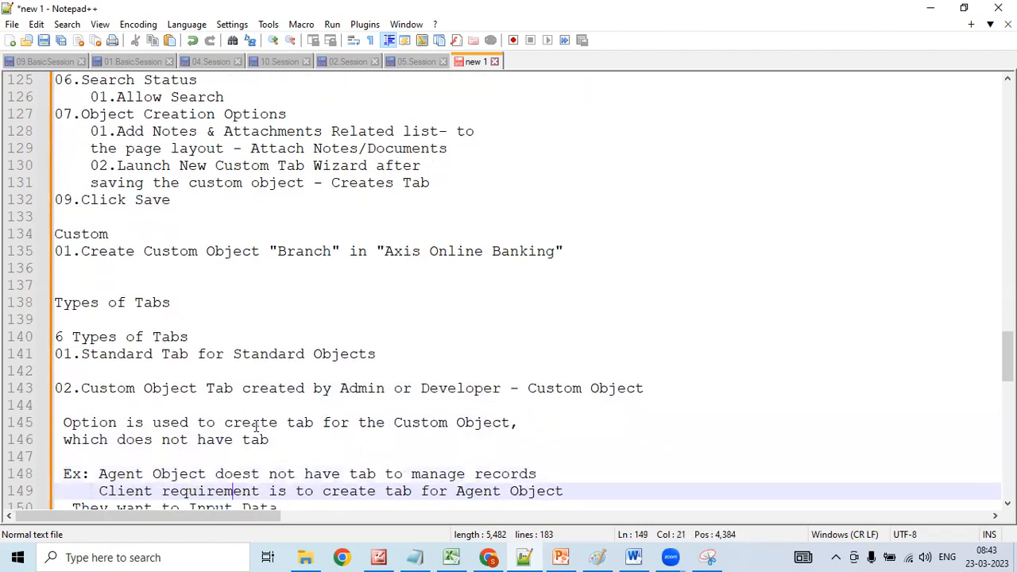
key("Down")
- Review the notes backwards from the Types of Tabs section through the custom object settings to the field types near the beginning
key("Up")
key("Up")
key("Up")
key("Up")
key("Up")
key("Up")
key("Up")
key("Up")
key("Up")
key("Up")
key("Up")
key("Up")
key("Up")
key("Up")
key("Up")
key("Up")
key("Up")
key("Up")
key("Up")
key("Up")
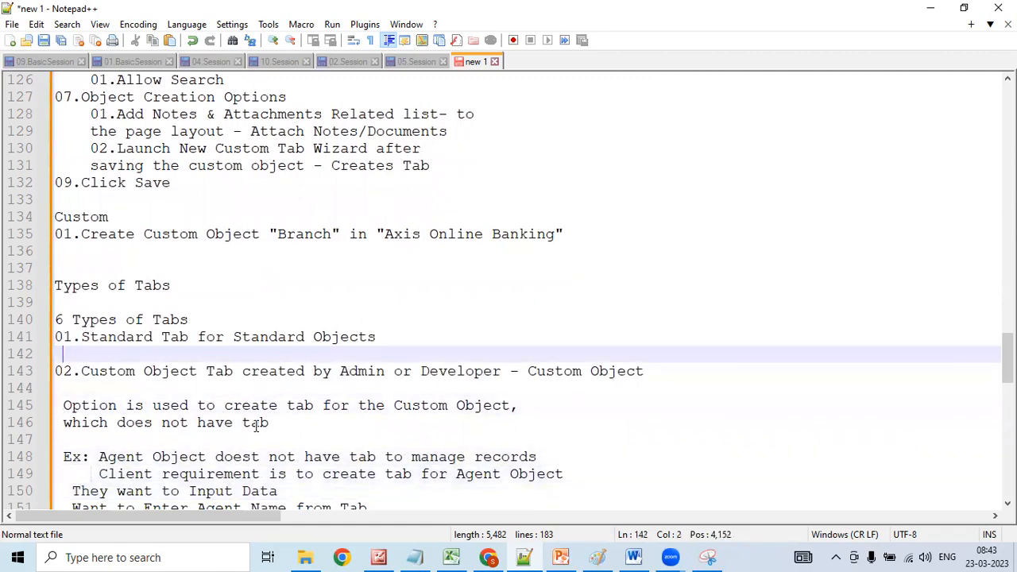
key("Up")
key("Up")
key("Up")
key("Up")
key("Up")
key("Up")
key("Up")
key("Up")
key("Up")
key("Up")
key("Up")
key("Up")
key("Up")
key("Up")
key("Up")
key("Up")
key("Up")
key("Up")
key("Up")
key("Up")
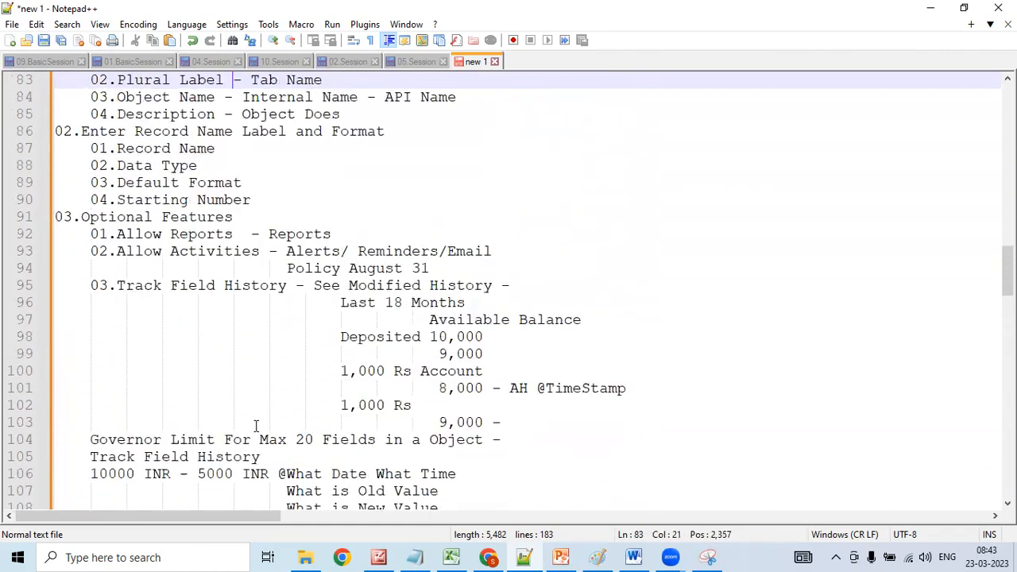
key("Up")
key("Up")
key("Up")
key("Up")
key("Up")
key("Up")
key("Up")
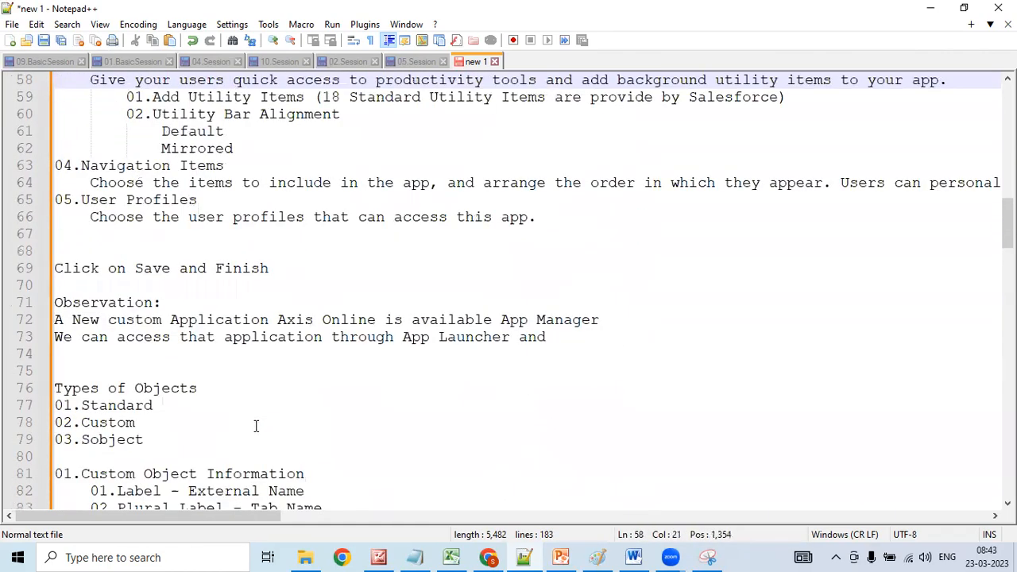
key("Up")
key("Up")
key("Up")
key("Up")
key("Up")
key("Up")
key("Up")
key("Up")
key("Up")
key("Up")
key("Up")
key("Up")
key("Up")
key("Up")
key("Up")
key("Up")
key("Up")
key("Up")
key("Up")
key("Up")
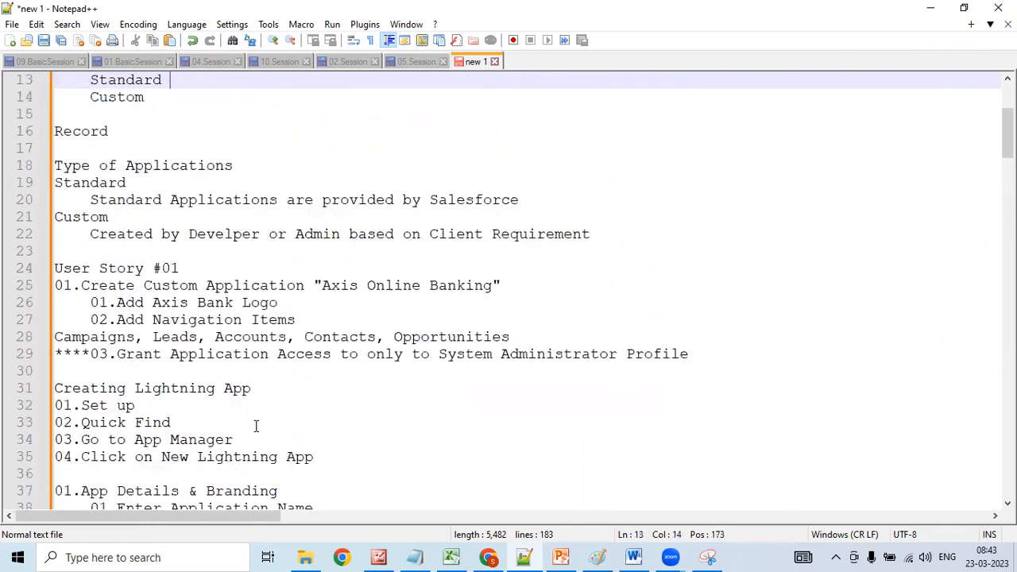
- Examine the Type of Applications section and the User Story #01 requirements for the "Axis Online Banking" custom application
key("Down")
key("Down")
key("Down")
key("Down")
key("Down")
key("Down")
key("Down")
key("Down")
key("Down")
key("Down")
key("Down")
key("Down")
key("Down")
key("Down")
key("Down")
key("Down")
key("Down")
key("Down")
key("Down")
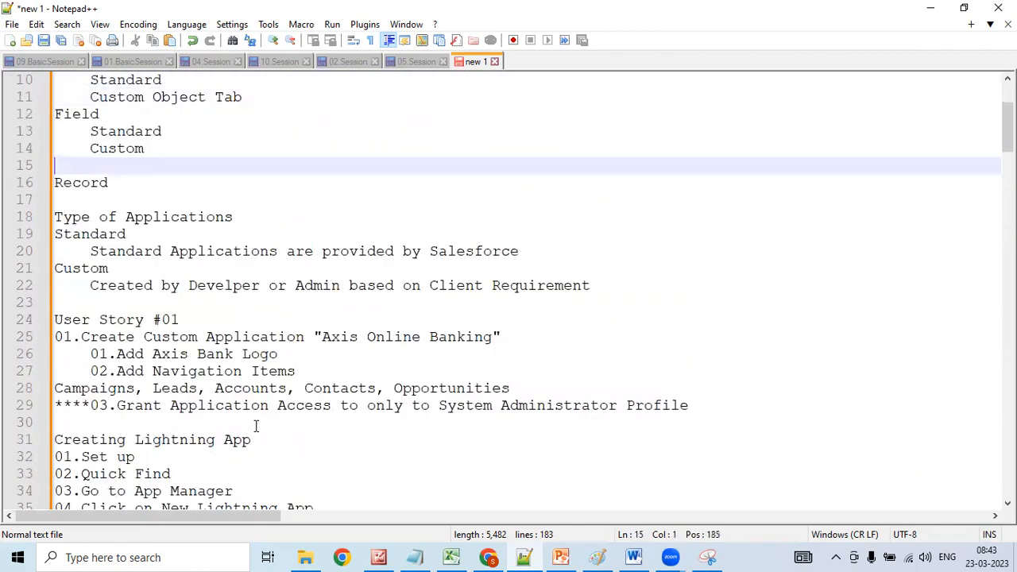
key("Up")
key("Up")
key("Up")
key("Up")
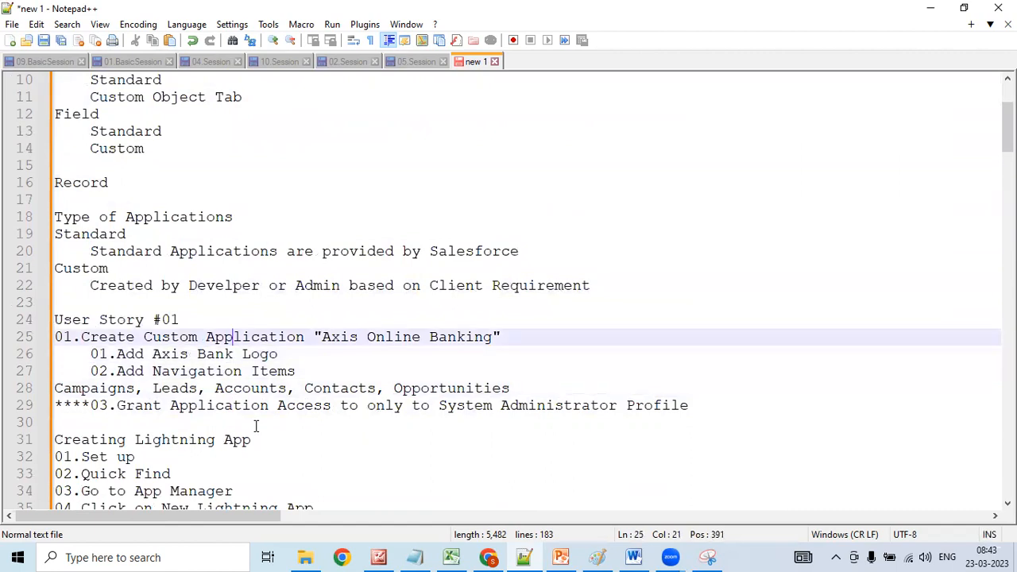
- Review the Creating Lightning App notes, from the setup steps through App Details & Branding to the supported form factors
key("Down")
key("Down")
key("Down")
key("Down")
key("Down")
key("Down")
key("Down")
key("Down")
key("Down")
key("Down")
key("Down")
key("Down")
key("Down")
key("Down")
key("Down")
key("Down")
key("Down")
key("Down")
key("Down")
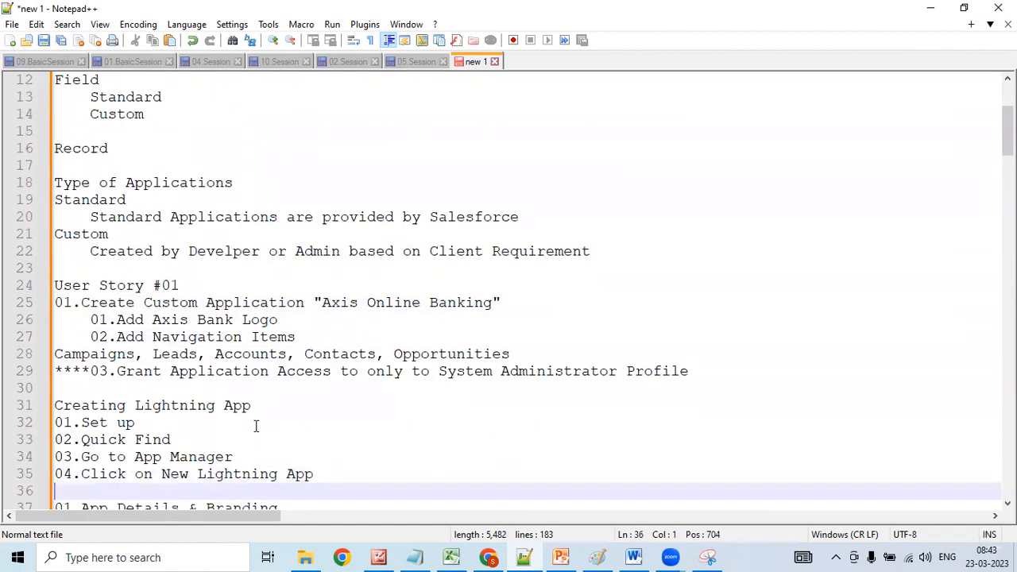
key("Down")
key("Down")
key("Down")
key("Down")
key("Down")
key("Down")
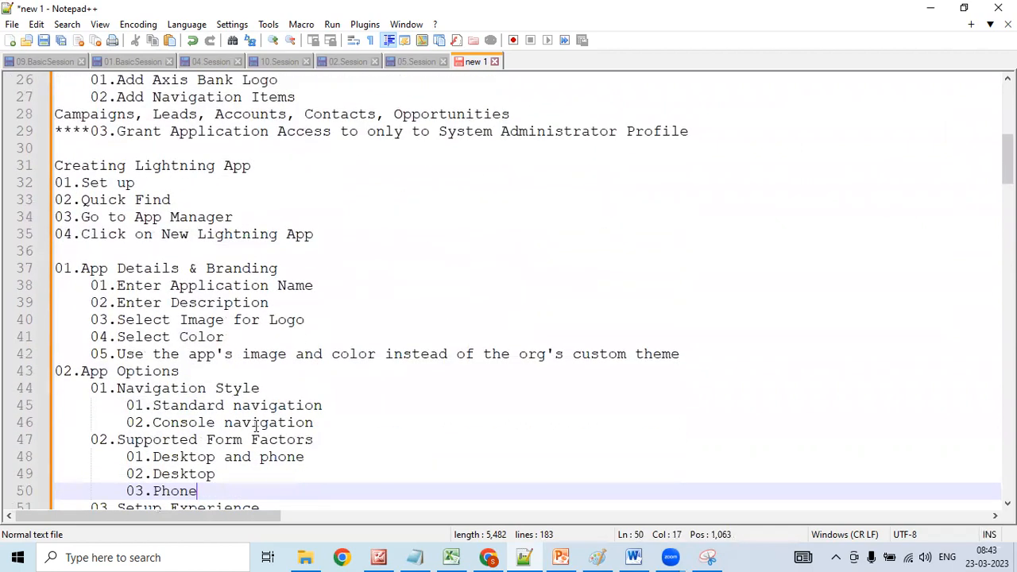
- Copy the application name "Axis Online Banking" from the User Story #01 requirement line in the notes
key("Up")
key("Up")
key("Up")
key("Up")
key("Up")
key("Up")
key("Up")
key("Up")
key("Up")
key("Up")
key("Up")
key("Up")
key("Up")
key("Up")
key("Up")
key("Up")
key("Up")
key("Up")
key("Up")
key("Up")
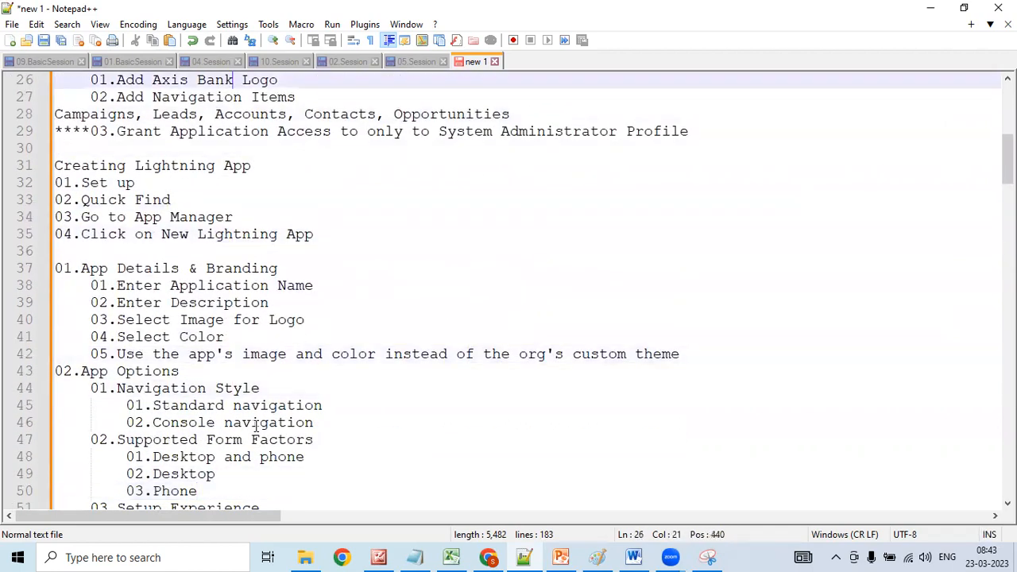
key("Down")
key("Down")
key("Down")
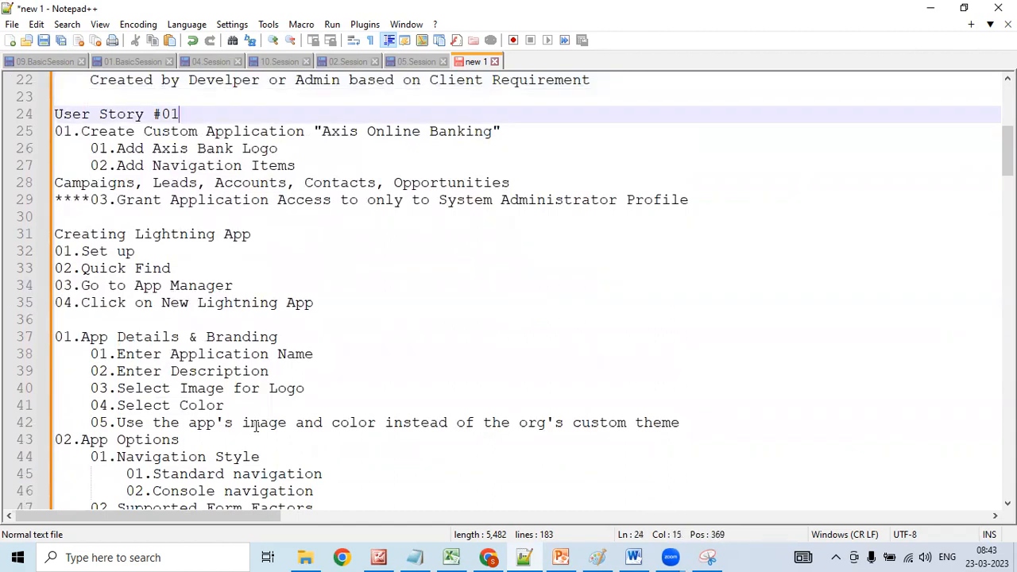
key("Right")
key("Right")
key("Right")
key("Right")
key("Right")
key("Right")
key("Right")
key("Right")
key("Right")
key("Right")
key("Right")
key("Right")
key("Right")
key("Right")
key("Right")
key("Left")
key("shift+Right")
key("shift+Right")
key("shift+Right")
key("shift+Right")
key("shift+Right")
key("shift+Right")
key("shift+Right")
key("shift+Right")
key("shift+Right")
key("shift+Right")
key("shift+Right")
key("shift+Right")
key("shift+Right")
key("shift+Right")
key("shift+Right")
key("shift+Right")
key("shift+Right")
key("shift+Right")
key("shift+Right")
key("shift+Right")
key("shift+Right")
key("shift+Left")
key("shift+Left")
key("ctrl+c")
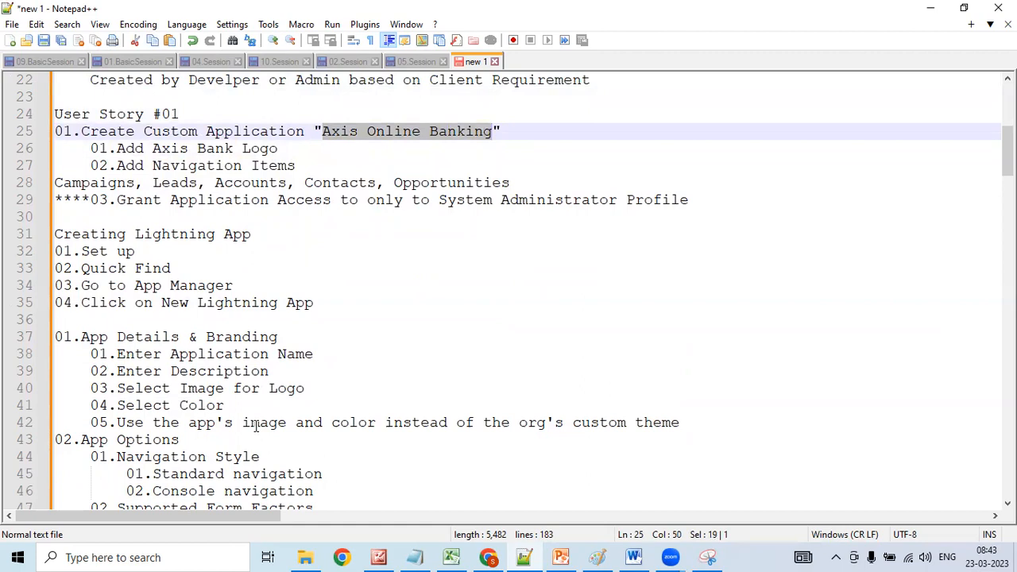
- Add the heading "User Story #02" below the Custom Object Tab explanation in the Types of Tabs section of the notes
key("Down")
key("Down")
key("Down")
key("Down")
key("Down")
key("Down")
key("Down")
key("Down")
key("Down")
key("Down")
key("Down")
key("Down")
key("Down")
key("Down")
key("Down")
key("Down")
key("Down")
key("Down")
key("Down")
key("Down")
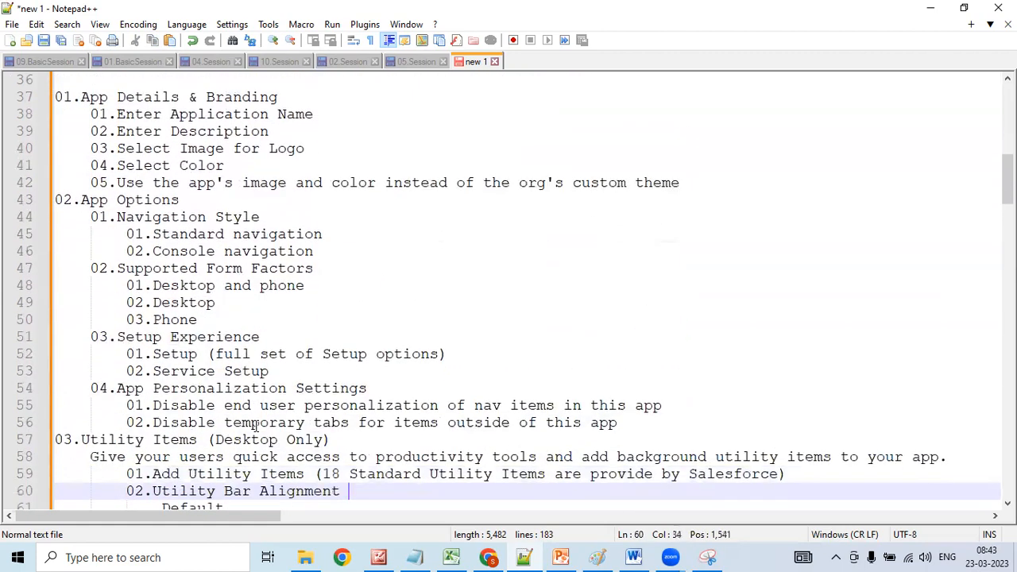
key("Down")
key("Down")
key("Down")
key("Down")
key("Down")
key("Down")
key("Down")
key("Down")
key("Down")
key("Down")
key("Down")
key("Down")
key("Down")
key("Down")
key("Down")
key("Down")
key("Down")
key("Down")
key("Down")
key("Down")
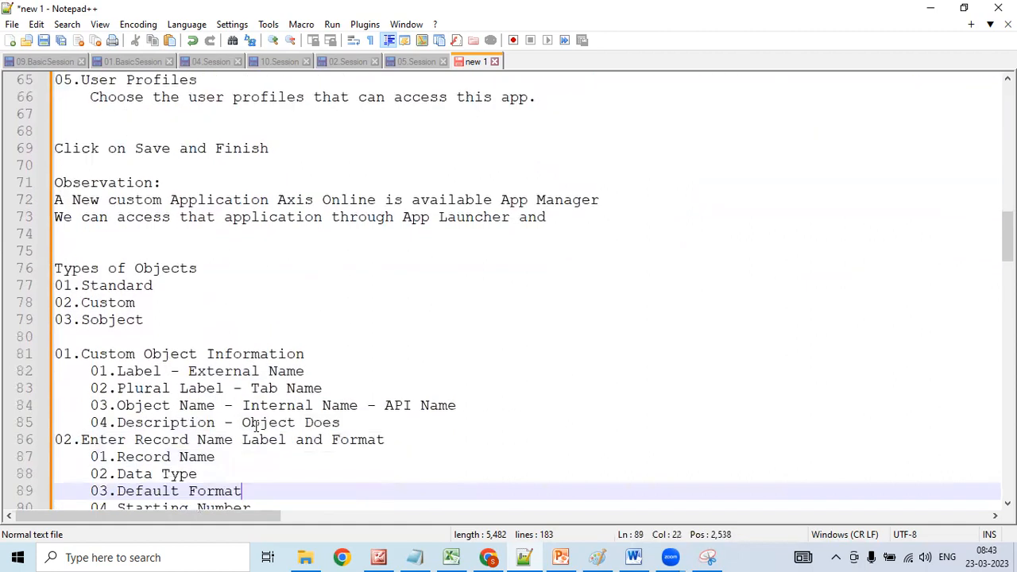
key("Down")
key("Down")
key("Down")
key("Down")
key("Down")
key("Down")
key("Down")
key("Down")
key("Down")
key("Down")
key("Down")
key("Down")
key("Down")
key("Down")
key("Down")
key("Down")
key("Down")
key("Down")
key("Down")
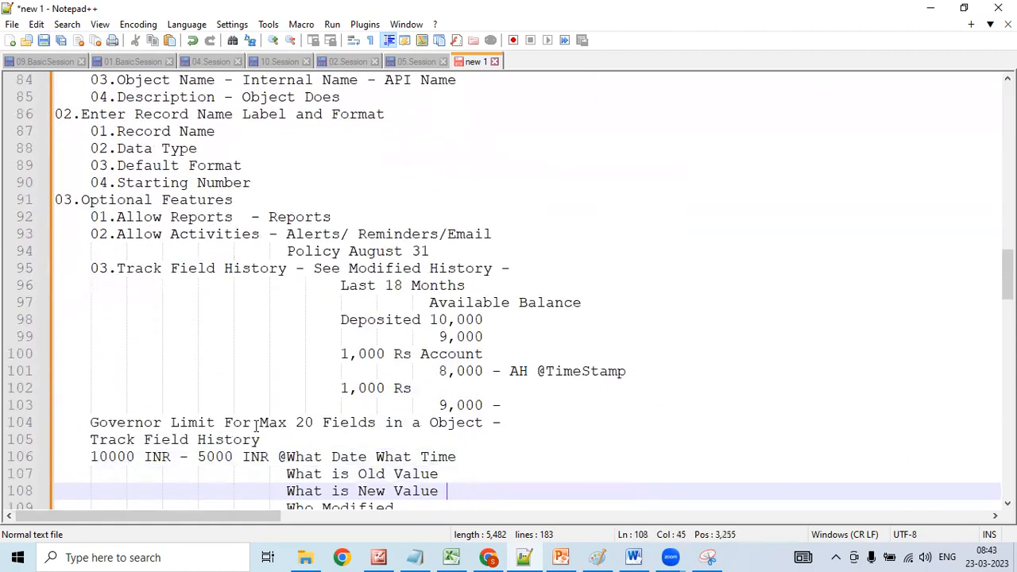
key("Down")
key("Down")
key("Down")
key("Down")
key("Down")
key("Down")
key("Down")
key("Down")
key("Down")
key("Down")
key("Down")
key("Down")
key("Down")
key("Down")
key("Down")
key("Down")
key("Down")
key("Down")
key("Down")
key("Down")
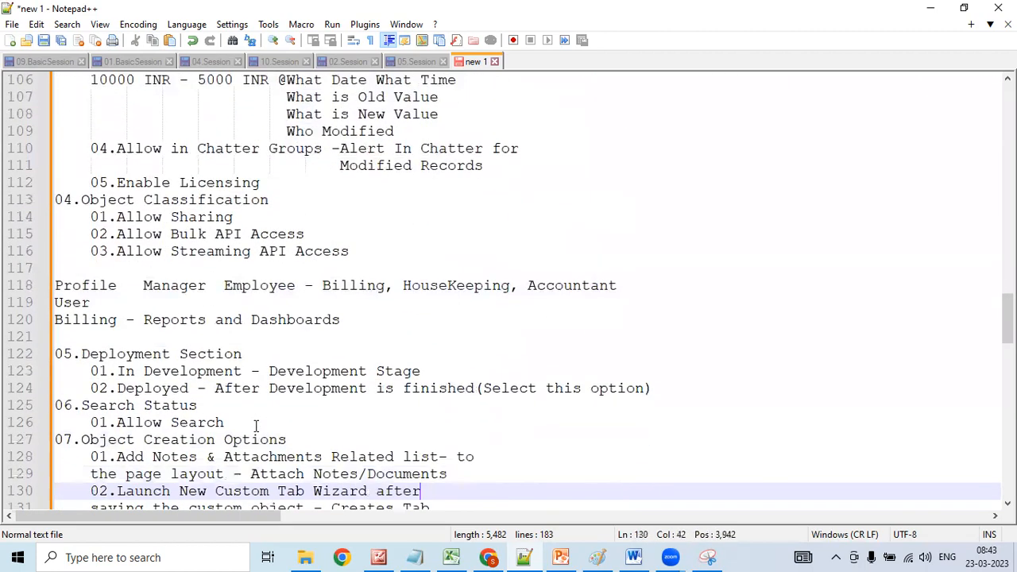
key("Down")
key("Down")
key("Down")
key("Down")
key("Down")
key("Down")
key("Down")
key("Down")
key("Down")
key("Down")
key("Down")
key("Down")
key("Down")
key("Down")
key("Down")
key("Down")
key("Down")
key("Down")
key("Down")
key("Up")
key("Up")
key("Up")
key("Up")
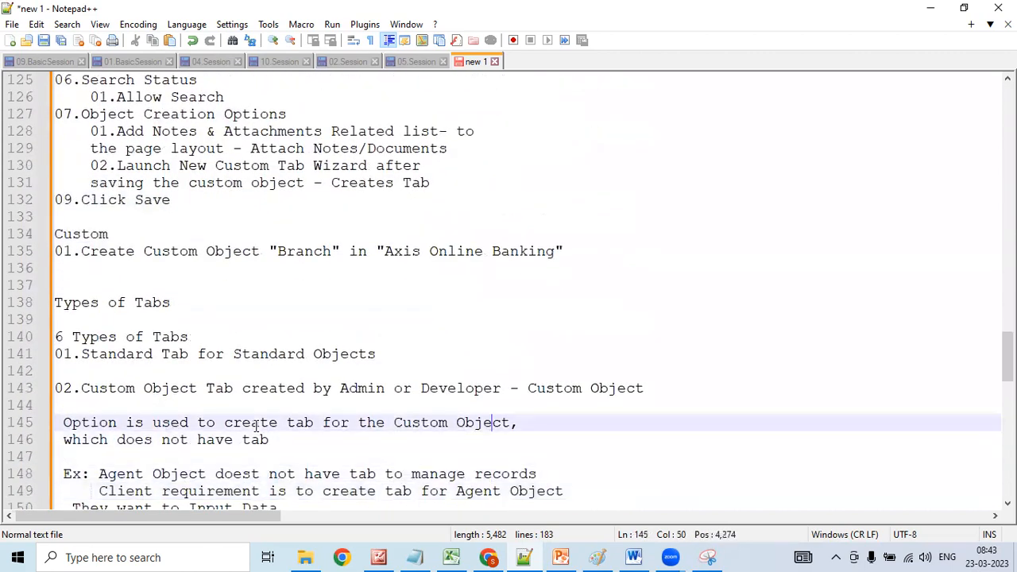
key("Down")
key("Return")
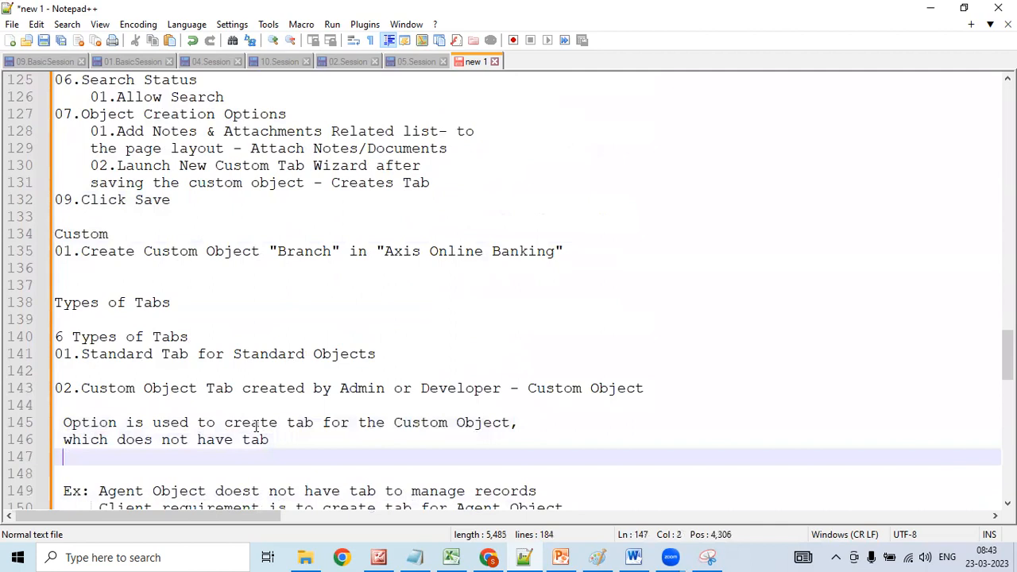
key("BackSpace")
type("Use")
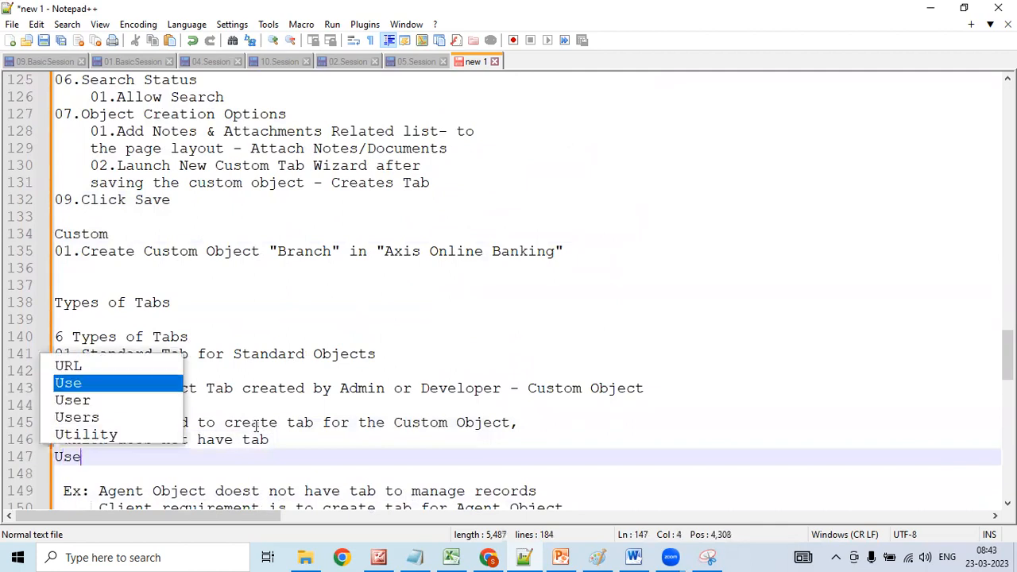
type("r S")
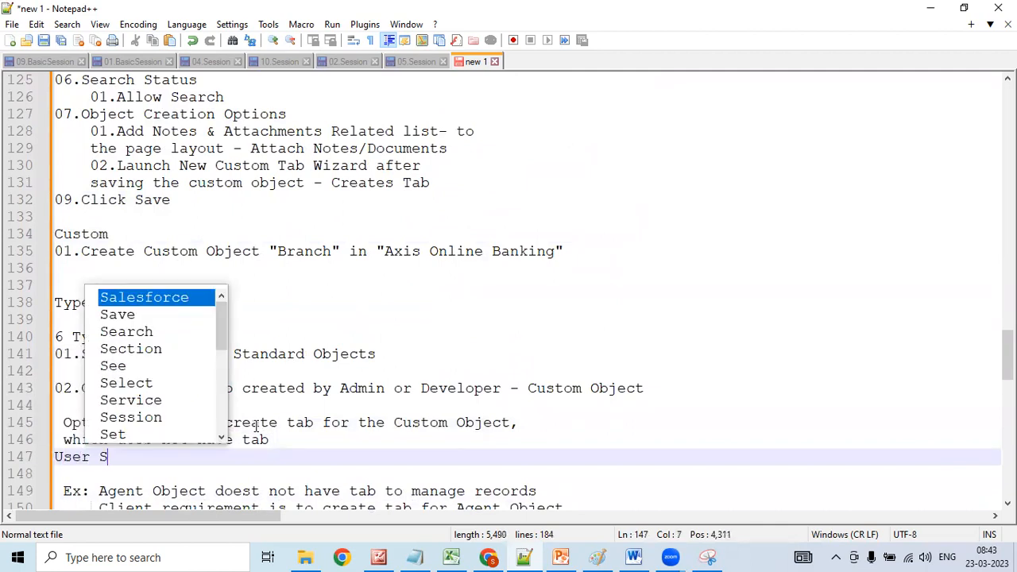
type("tory #02")
key("Return")
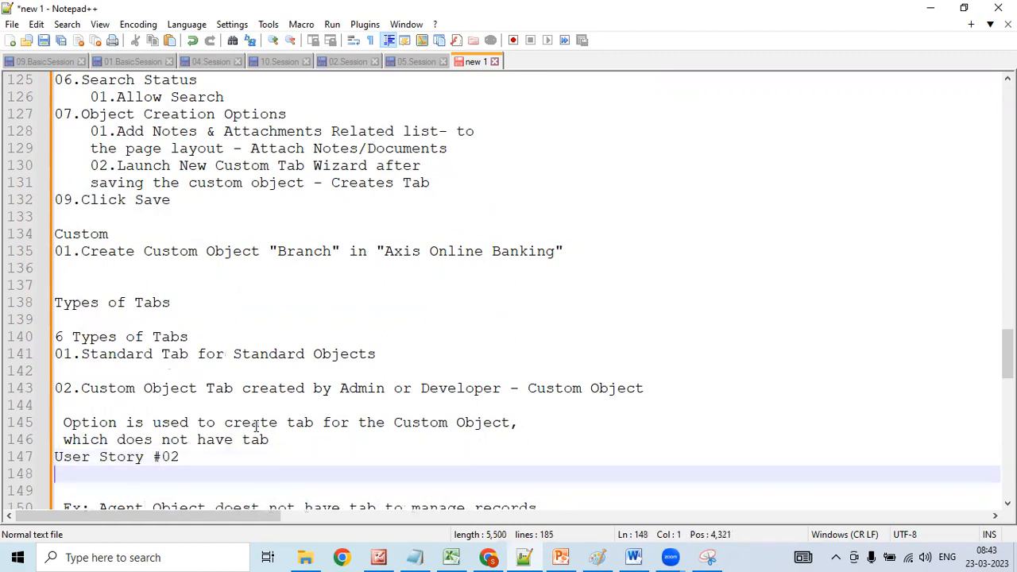
- Start the requirement line under User Story #02 with "For Axis Online Banking Application", reusing the copied application name
key("ctrl+v")
key("Left")
key("Left")
key("Left")
key("Left")
key("Left")
key("Left")
key("Left")
key("Left")
key("Left")
key("Left")
key("Left")
key("Left")
key("Left")
key("Left")
key("Left")
key("Left")
key("Left")
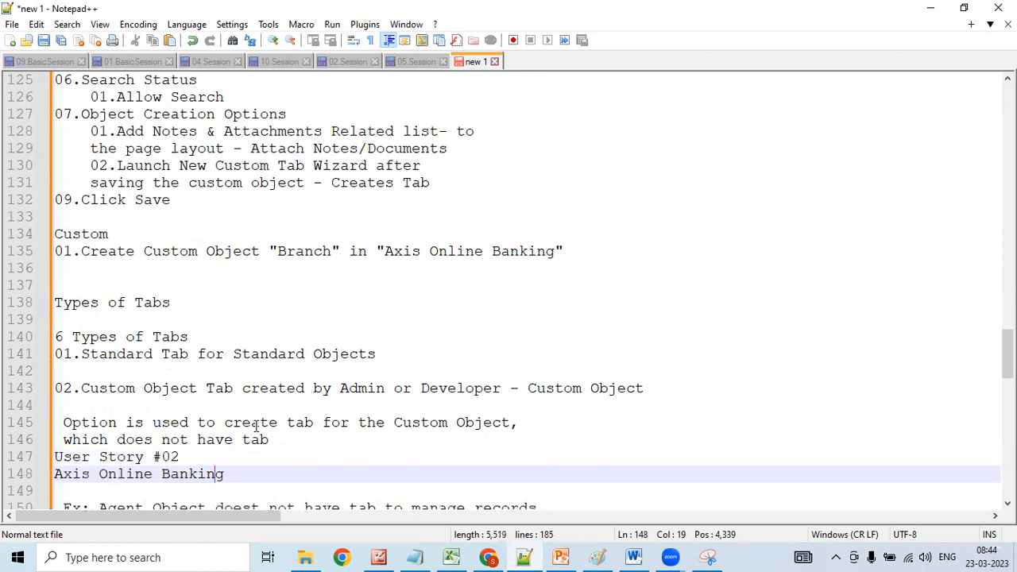
key("Left")
key("Left")
type("fo")
key("BackSpace")
key("BackSpace")
type("For")
key("End")
type("Application")
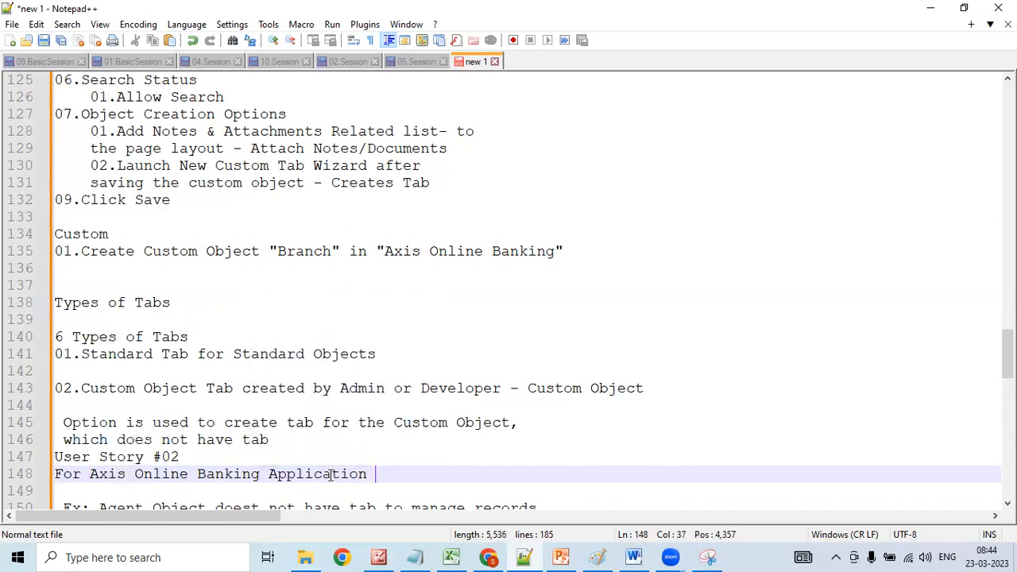
- Complete the User Story #02 requirement line with "Create Custom Object Tab for Branch Object"
type(" Cr")
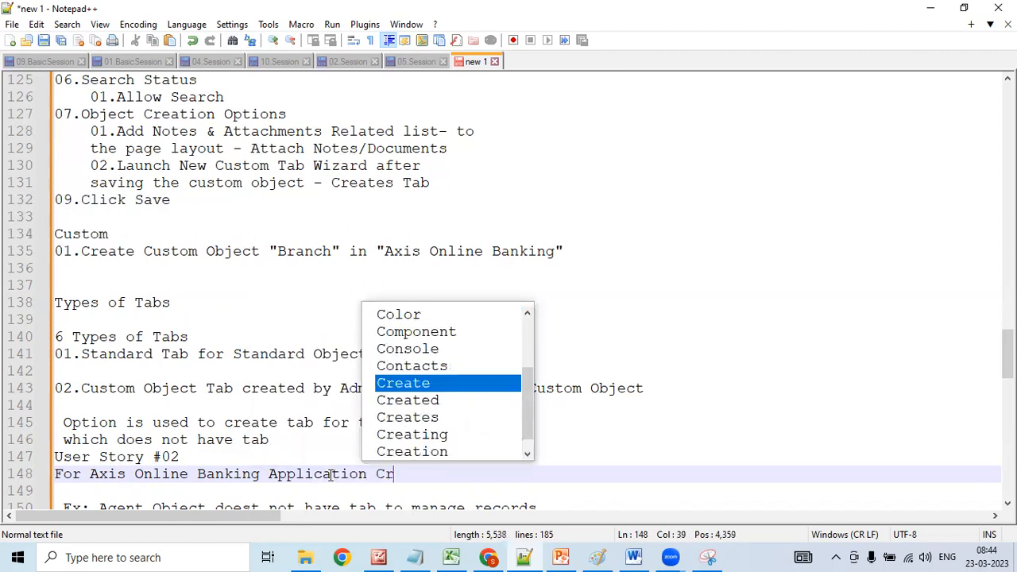
type("eate Cus")
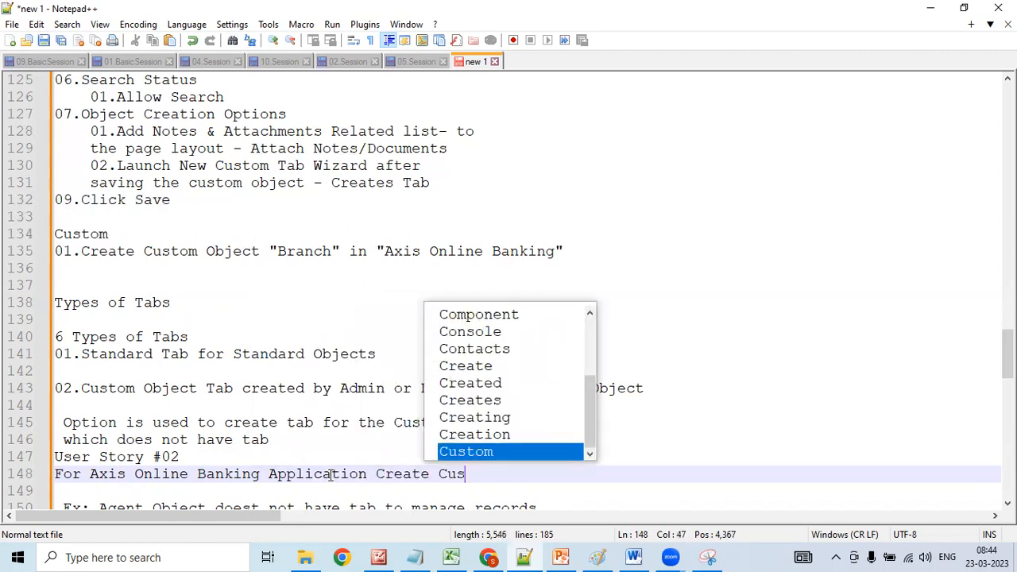
type("tom Obje")
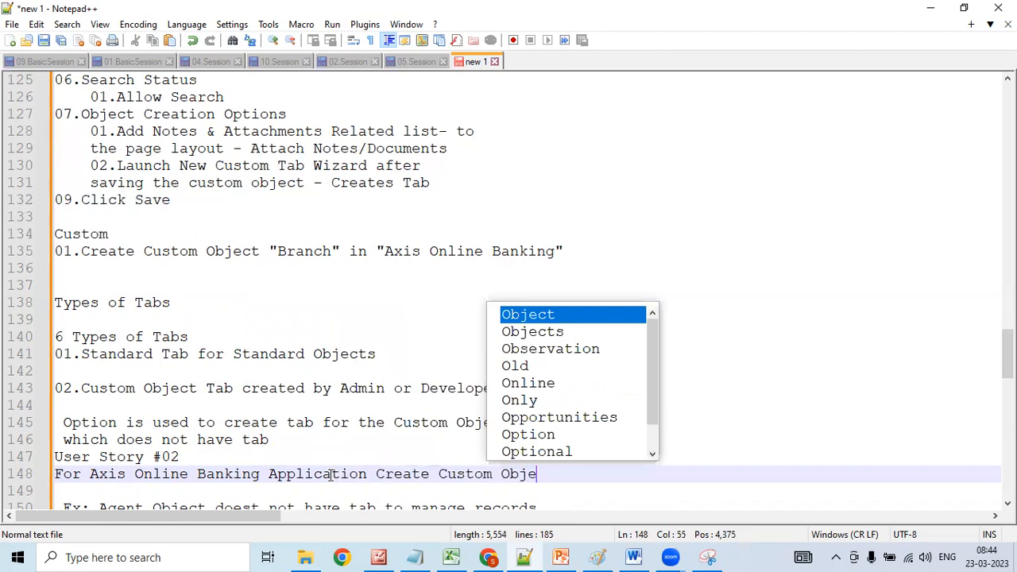
type("ct Tab fo")
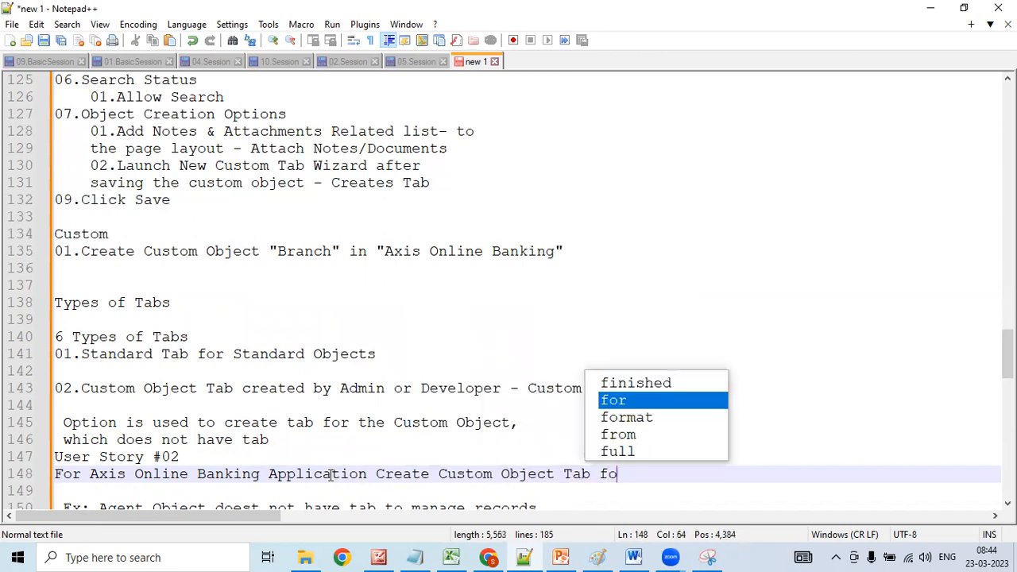
type("r Branch ")
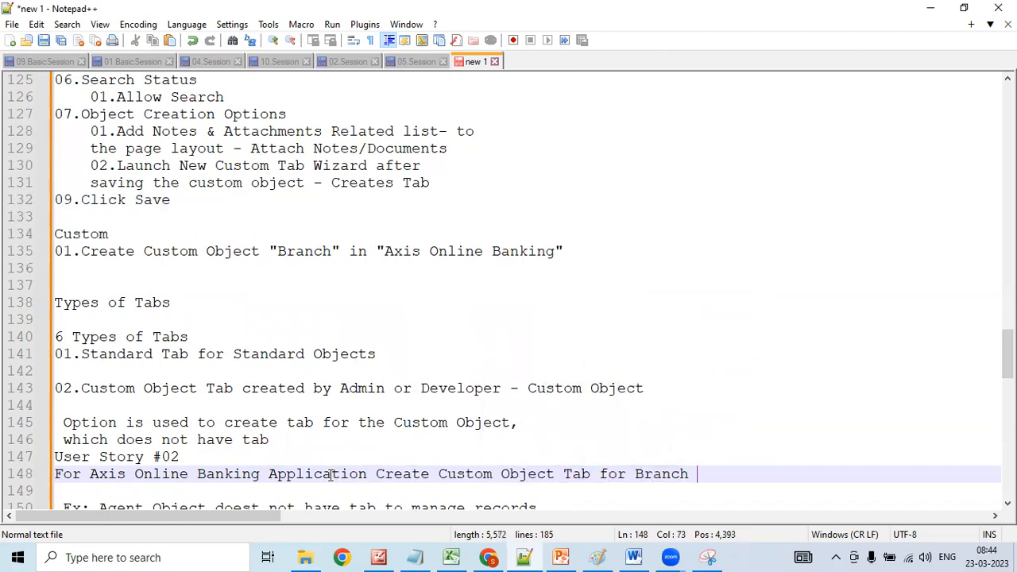
type("Ojec")
key("BackSpace")
key("BackSpace")
key("BackSpace")
type("bject")
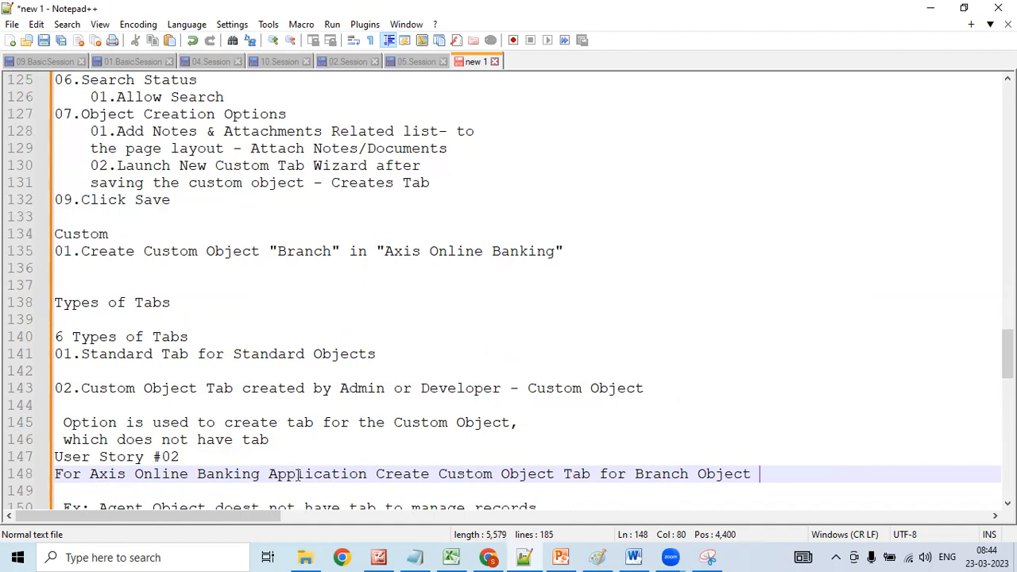
- Check the Axis Online Banking app's navigation tabs in Chrome and return to the notes in Notepad++
left_click(490, 557)
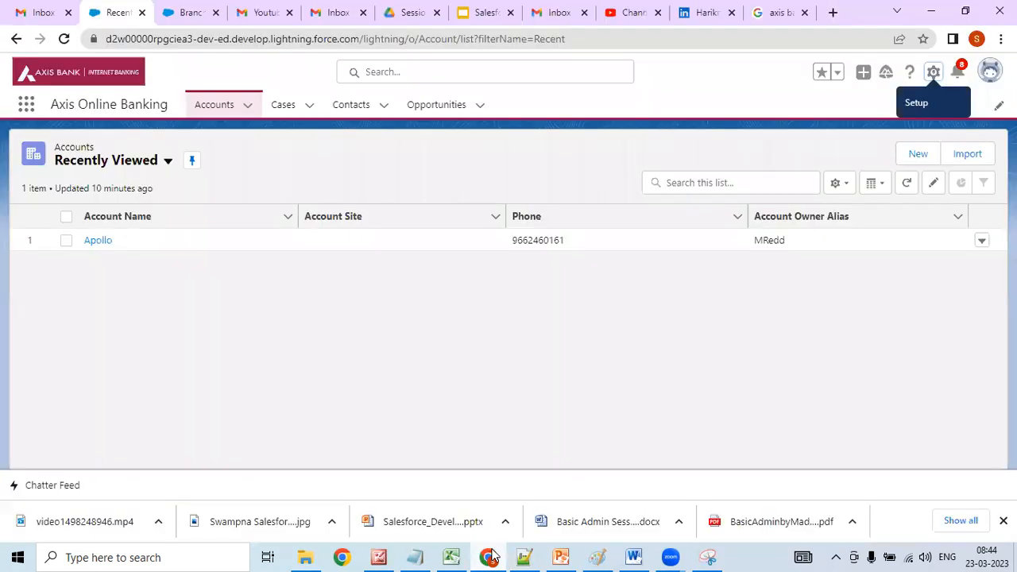
left_click(489, 557)
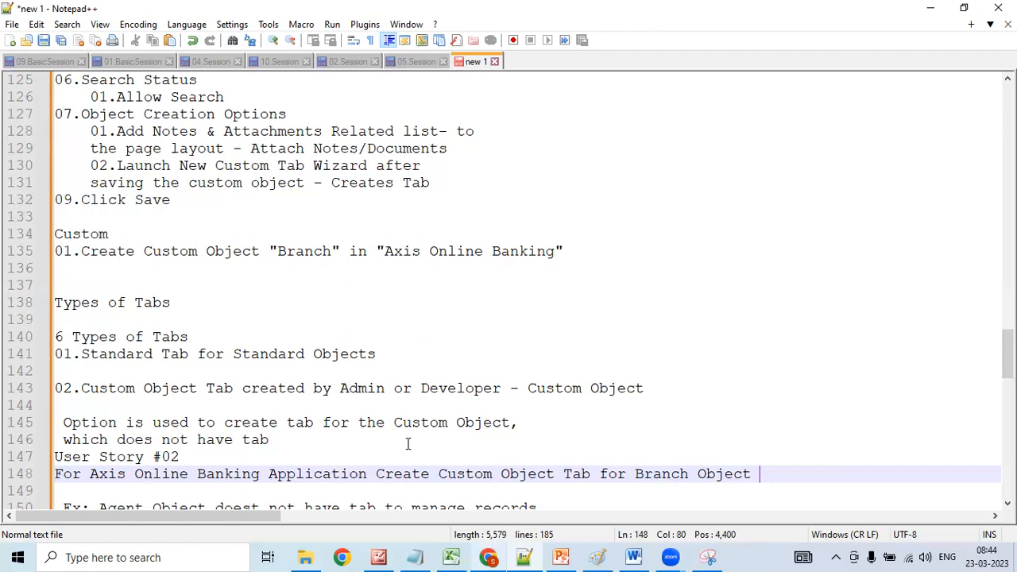
- Review the notes from User Story #02 through the remaining tab types, Types of Fields and Data Types, and return to the Types of Tabs section
key("Down")
key("Down")
key("Down")
key("Down")
key("Down")
key("Down")
key("Down")
key("Down")
key("Down")
key("Down")
key("Down")
key("Down")
key("Down")
key("Down")
key("Down")
key("Down")
key("Down")
key("Down")
key("Down")
key("Down")
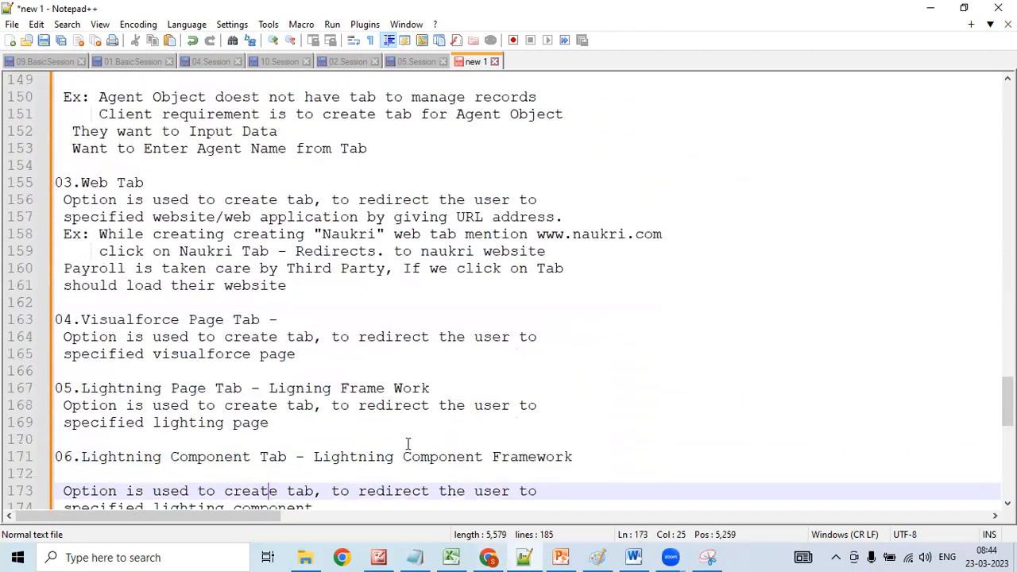
key("Down")
key("Down")
key("Down")
key("Down")
key("Down")
key("Down")
key("Down")
key("Down")
key("Down")
key("Down")
key("Down")
key("Down")
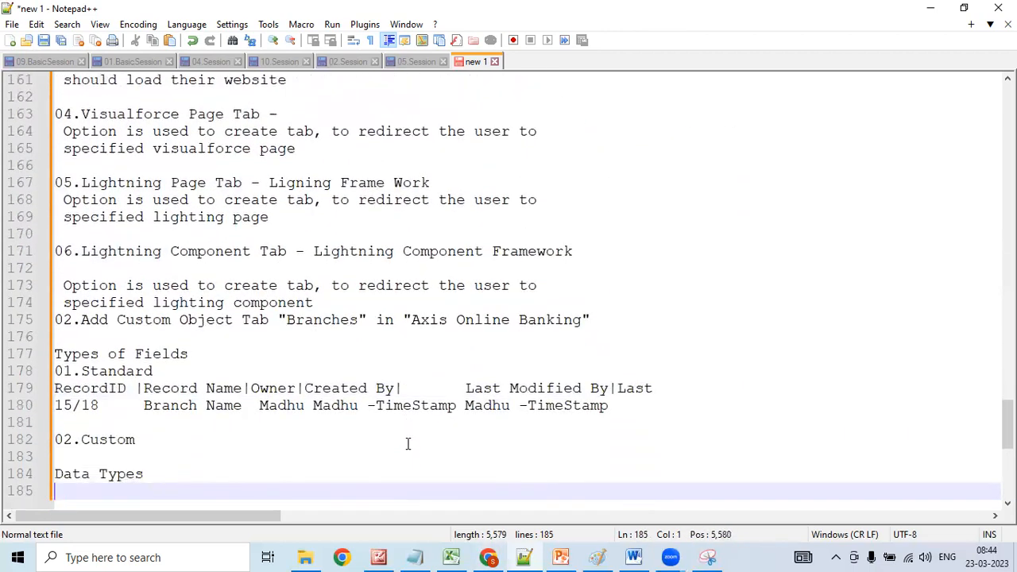
key("Up")
key("Up")
key("Up")
key("Up")
key("Up")
key("Up")
key("Up")
key("Up")
key("Up")
key("Up")
key("Up")
key("Up")
key("Up")
key("Up")
key("Up")
key("Up")
key("Up")
key("Up")
key("Up")
key("Up")
key("Up")
key("Up")
key("Up")
key("Up")
key("Up")
key("Up")
key("Up")
key("Up")
key("Up")
key("Up")
key("Up")
key("Up")
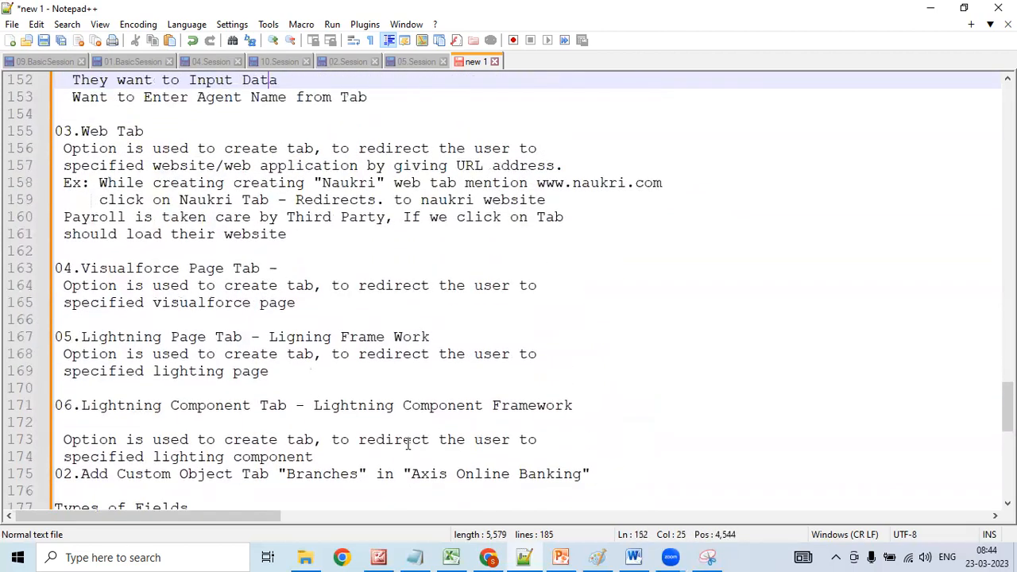
key("Up")
key("Up")
key("Up")
key("Up")
key("Up")
key("Up")
key("Up")
key("Up")
key("Up")
key("Up")
key("Up")
key("Up")
key("Up")
key("Up")
key("Up")
key("Up")
key("Up")
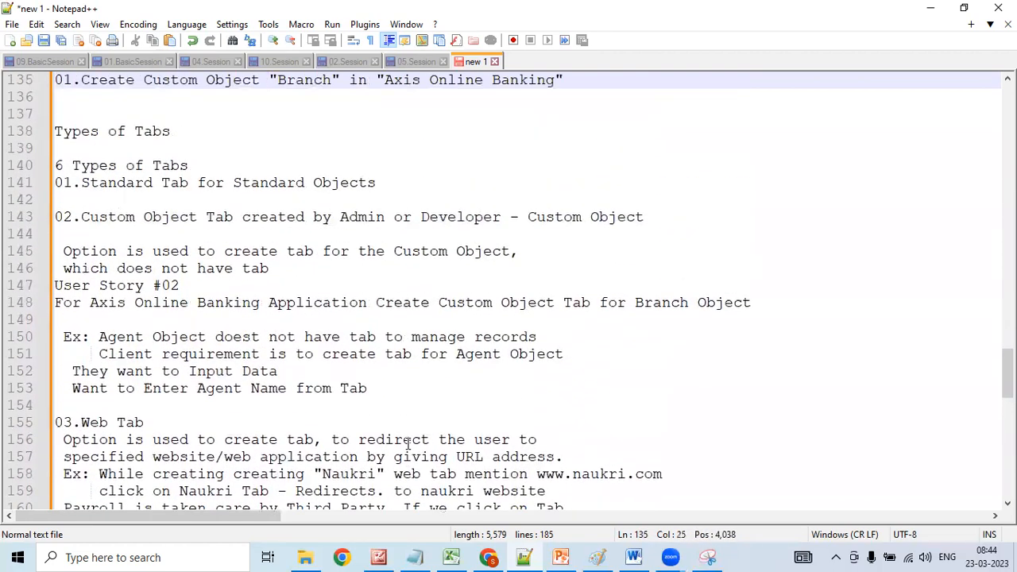
- Replace "Agent" with "Branch" in the example line about the object that does not have a tab to manage records
key("Down")
key("Down")
key("Down")
key("Down")
key("Down")
key("Down")
key("Down")
key("Down")
key("Down")
key("Down")
key("Down")
key("Down")
key("Down")
key("Down")
key("Down")
key("Down")
key("Down")
key("Down")
key("Right")
key("Right")
key("Right")
key("Right")
key("Right")
key("Right")
key("Right")
key("Right")
key("Right")
key("Right")
key("Right")
key("Right")
key("Right")
key("Up")
key("Up")
key("Up")
key("Up")
key("Up")
key("Down")
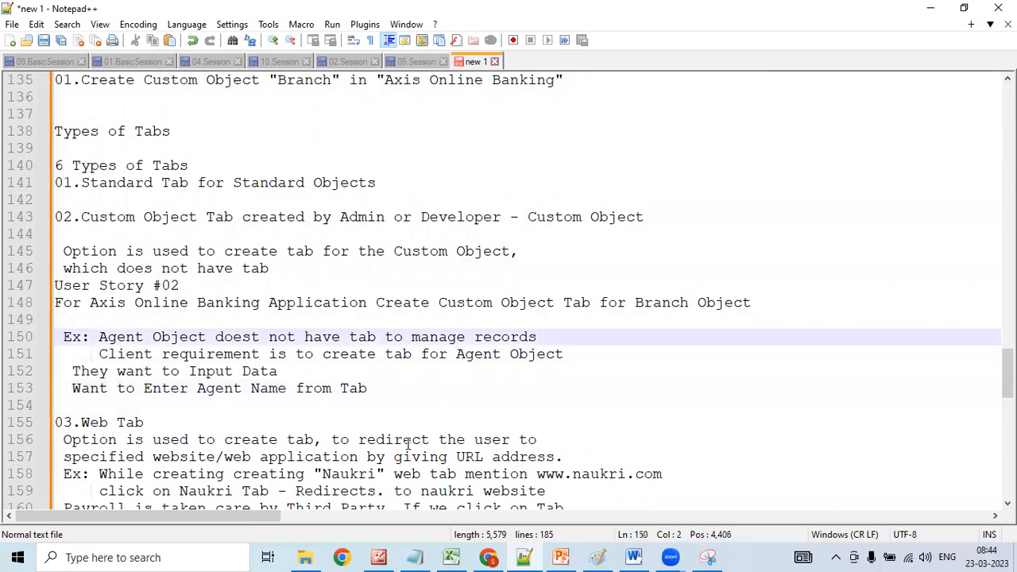
key("Down")
key("Down")
key("Down")
key("Up")
key("Up")
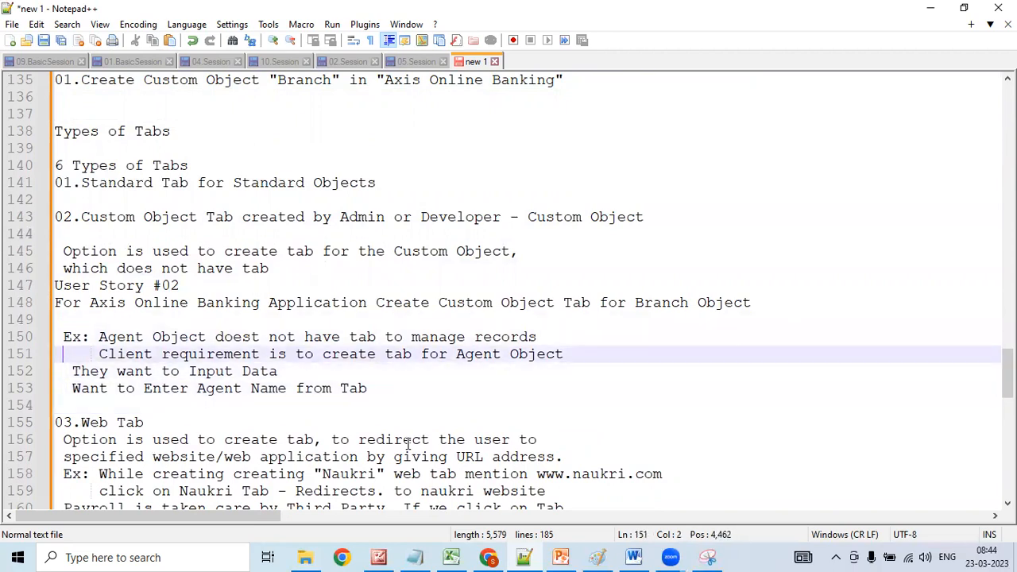
key("Up")
key("Right")
key("Right")
key("Right")
key("Right")
key("Right")
key("Right")
key("Right")
key("Right")
key("Right")
key("BackSpace")
key("BackSpace")
key("BackSpace")
key("BackSpace")
key("BackSpace")
type("Branch")
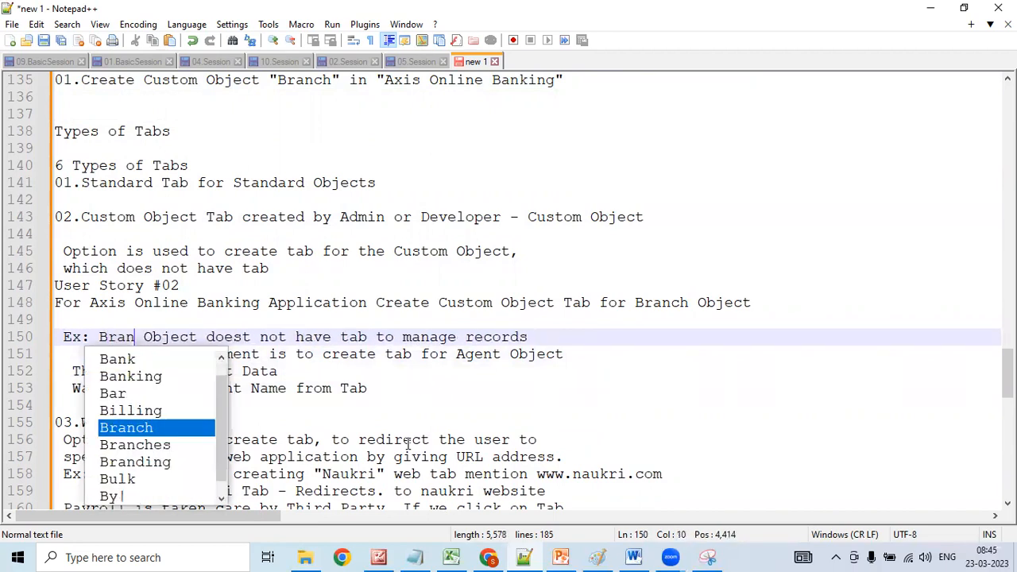
- Replace "Agent" with "Branch" in the client requirement line about creating a tab for the object
left_click(511, 354)
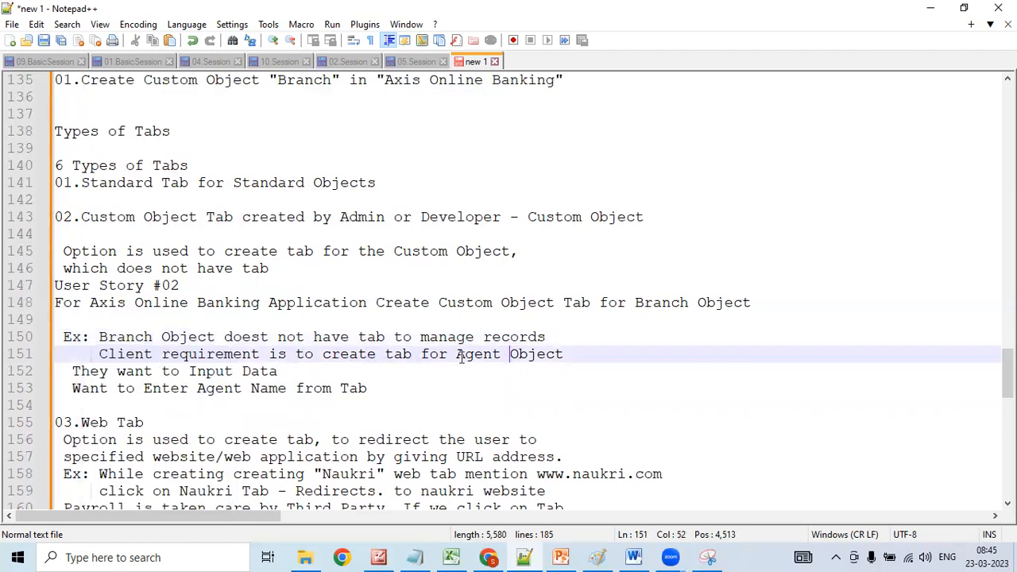
left_click(502, 355)
key("BackSpace")
key("BackSpace")
key("BackSpace")
key("BackSpace")
key("BackSpace")
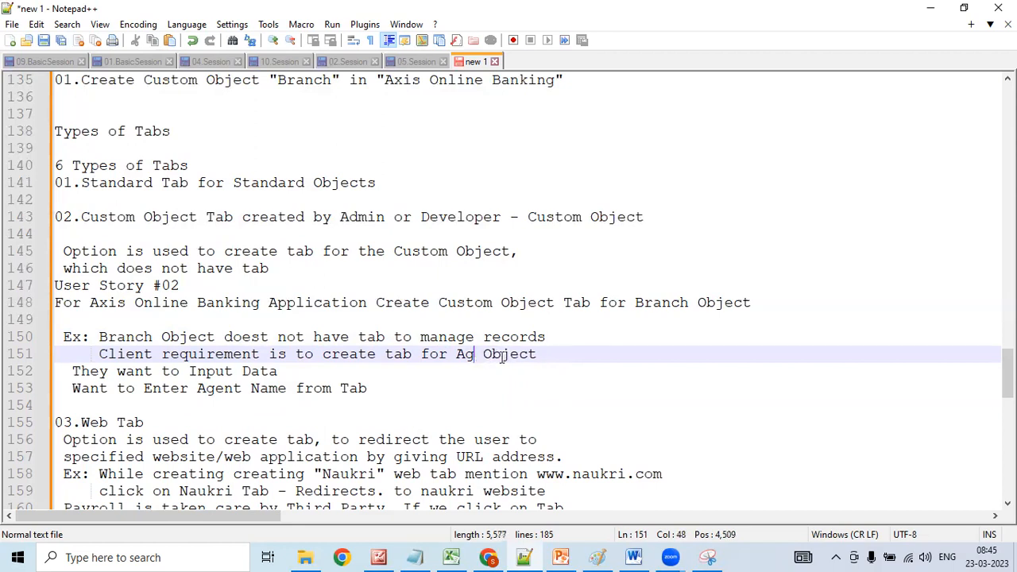
type("Branch")
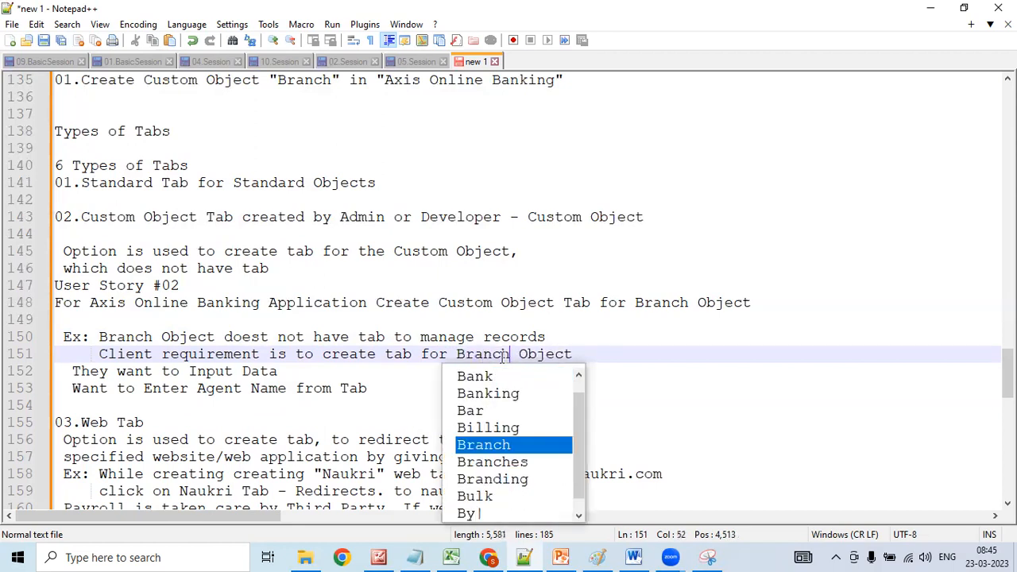
- Change the last example line to "Want to Enter Branch Name from Tab" and add a new empty line below it
left_click(213, 371)
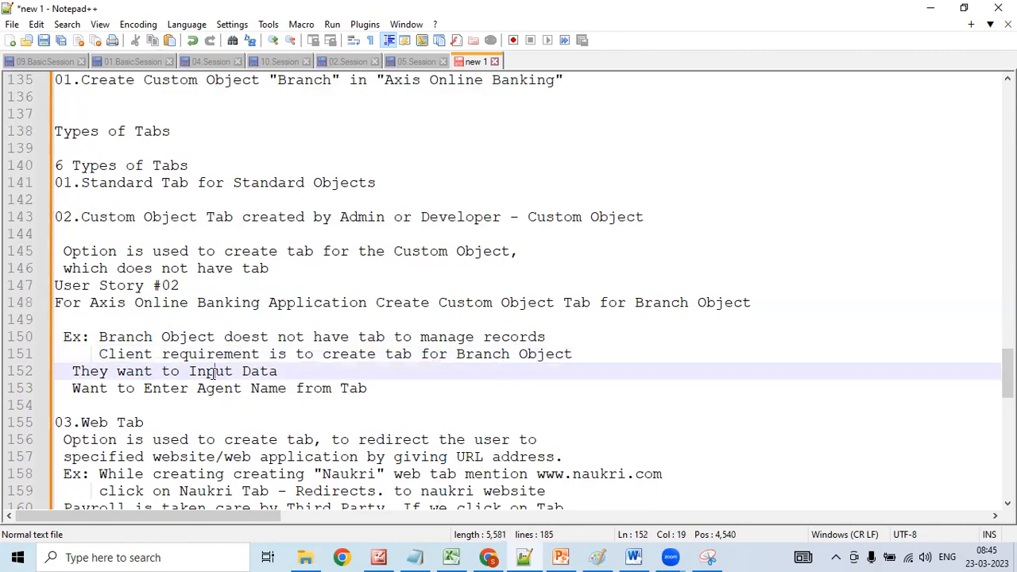
left_click(287, 388)
left_click(242, 389)
key("BackSpace")
key("BackSpace")
key("BackSpace")
key("BackSpace")
key("BackSpace")
type("Branch")
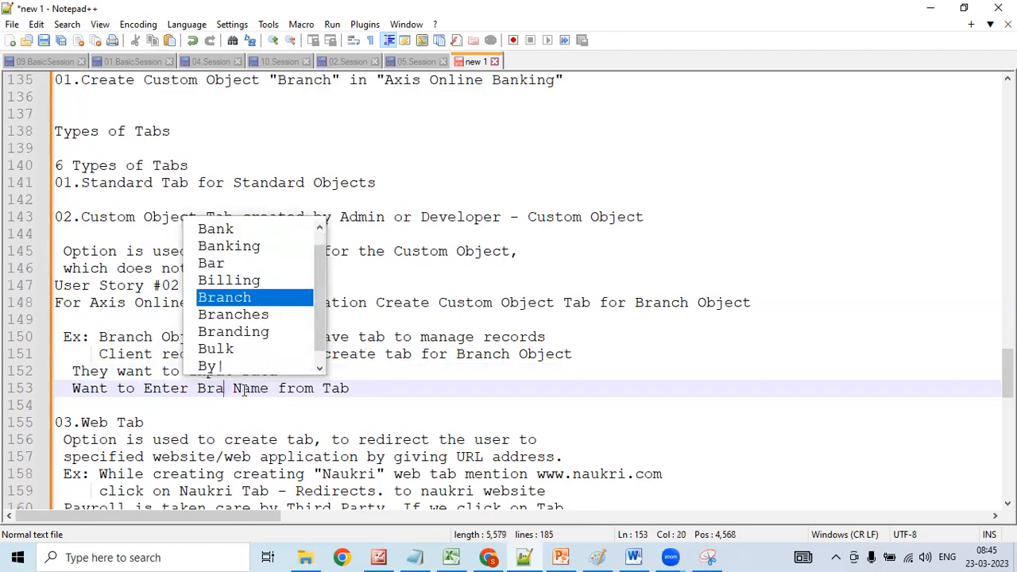
left_click(422, 381)
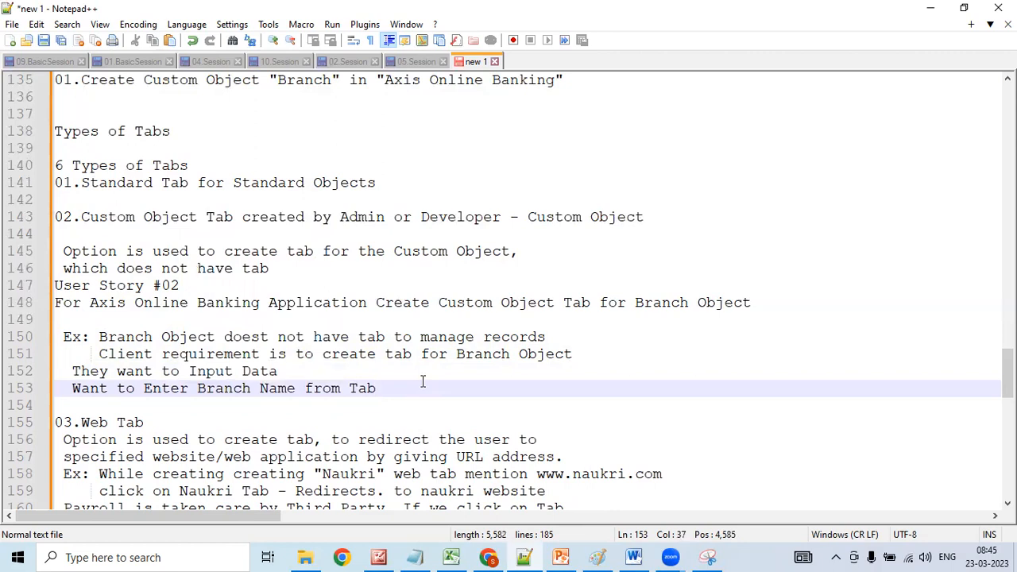
key("Return")
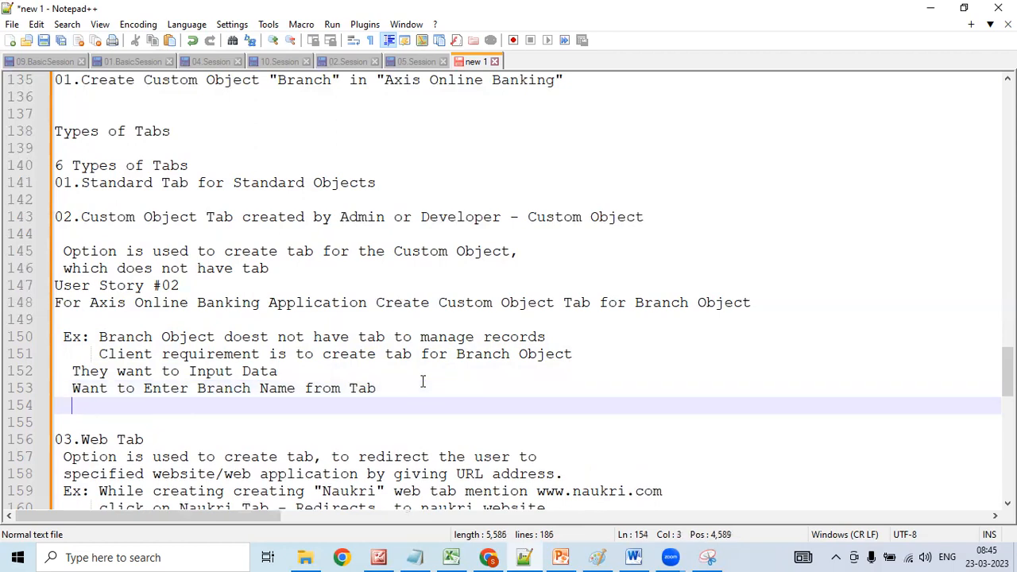
- Clear the indentation from the empty line below the Branch example and insert an empty line above the "User Story #02" heading
key("BackSpace")
key("Up")
key("Up")
key("Up")
key("Up")
key("Up")
key("Up")
key("Up")
key("Return")
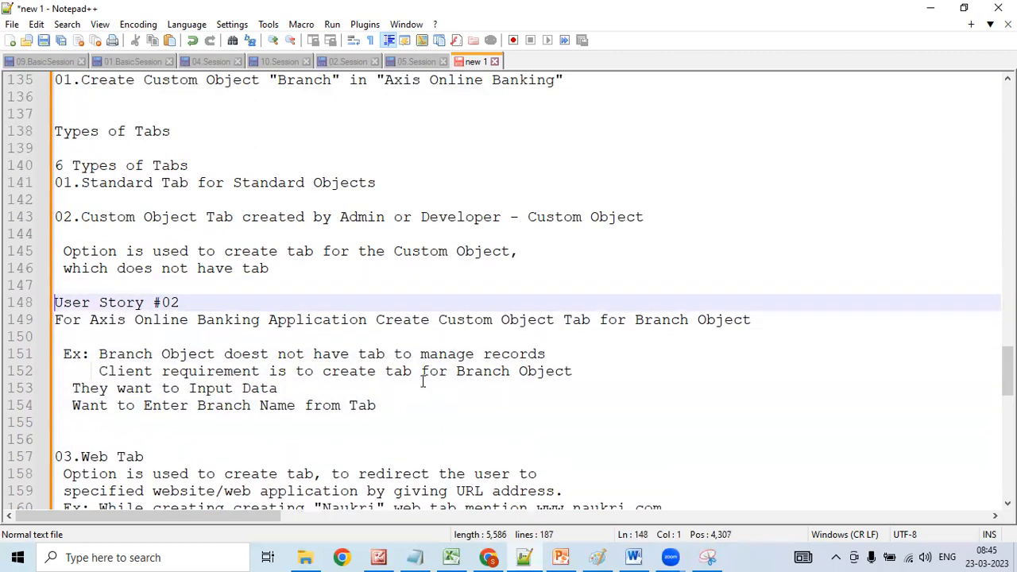
key("Down")
key("Down")
key("Down")
key("Down")
key("Down")
key("Down")
key("Down")
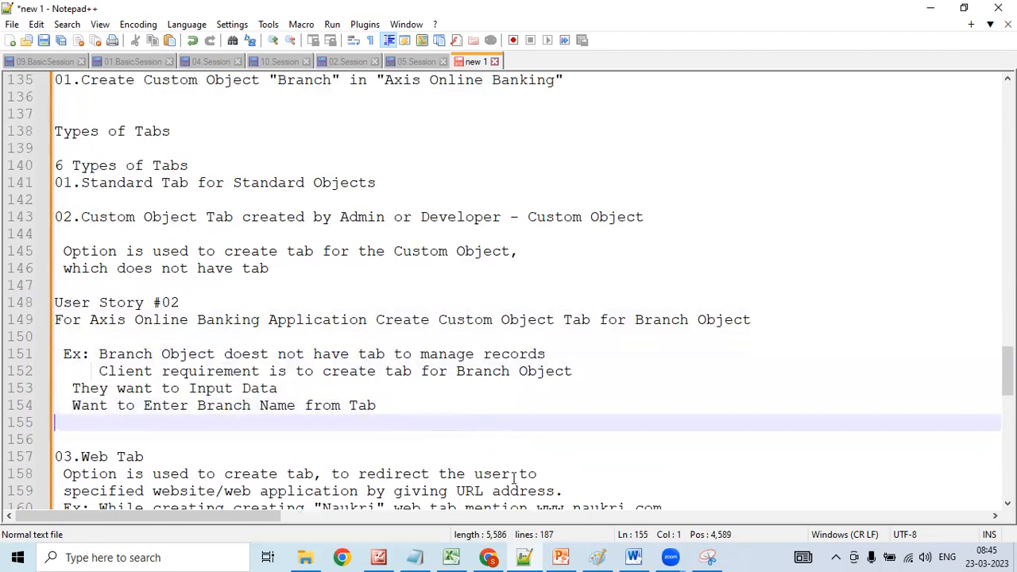
- Switch to Salesforce in Chrome, open Setup for the current app and find the Tabs page by searching for "tab"
left_click(493, 556)
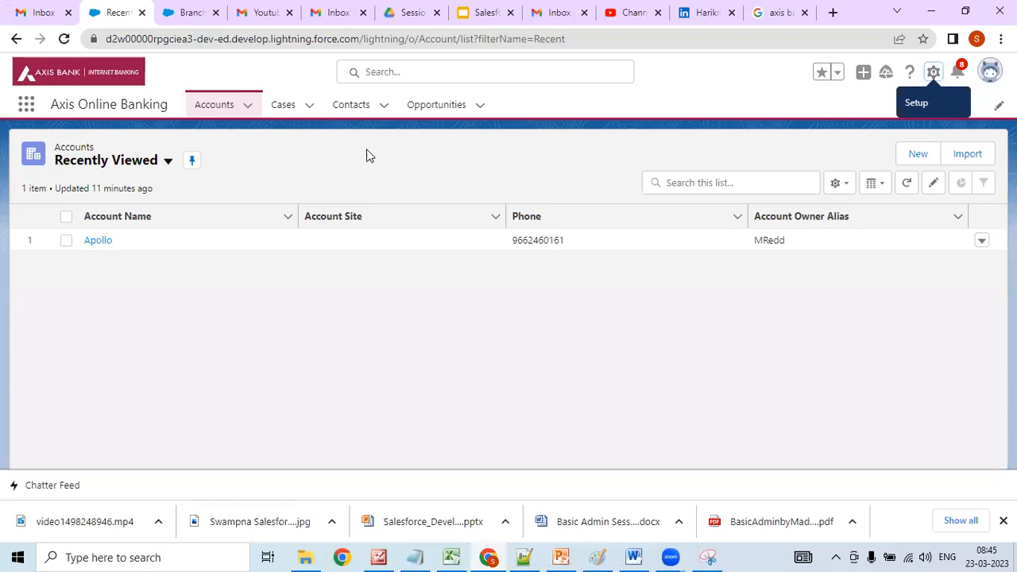
left_click(939, 78)
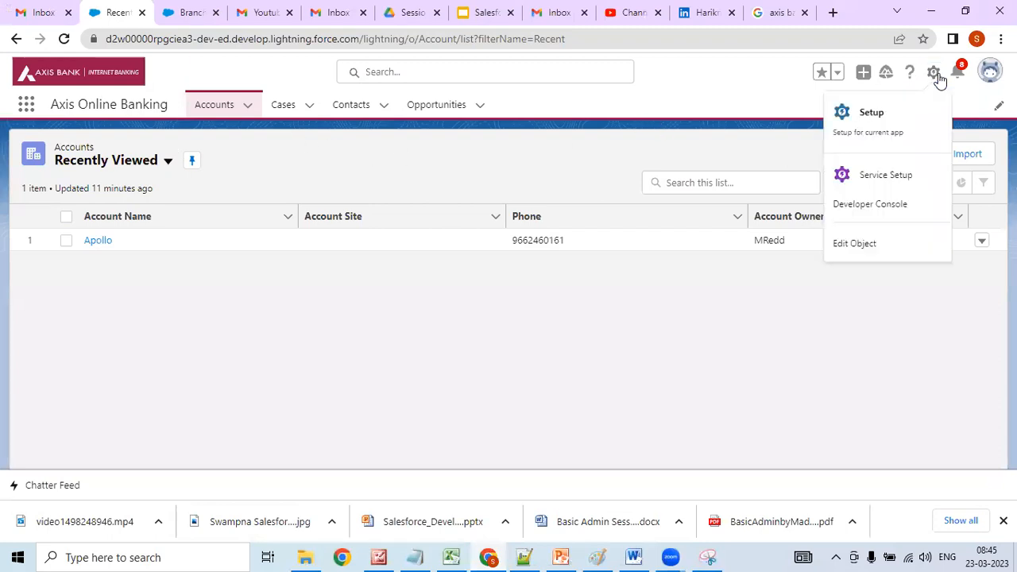
left_click(887, 115)
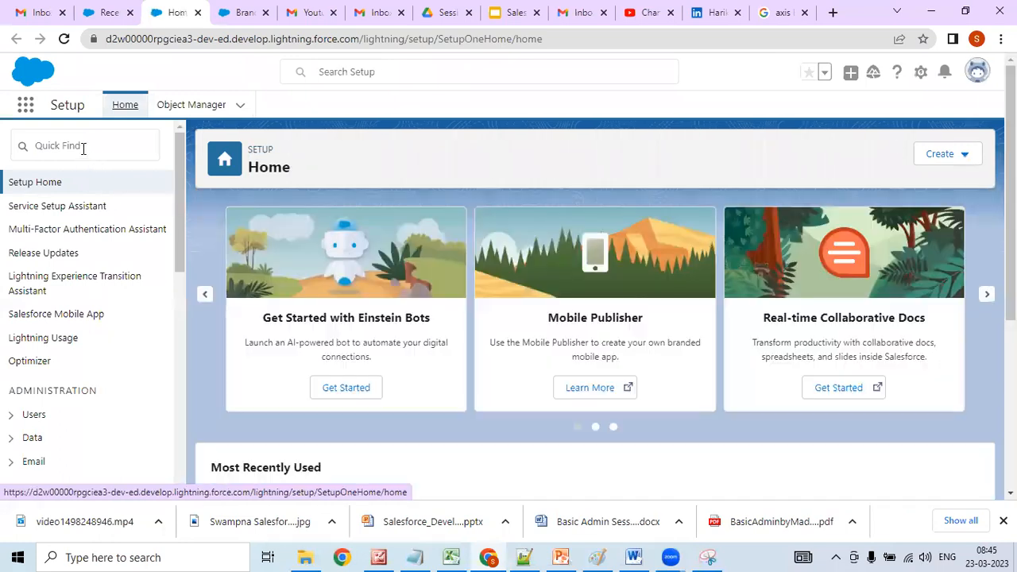
left_click(82, 147)
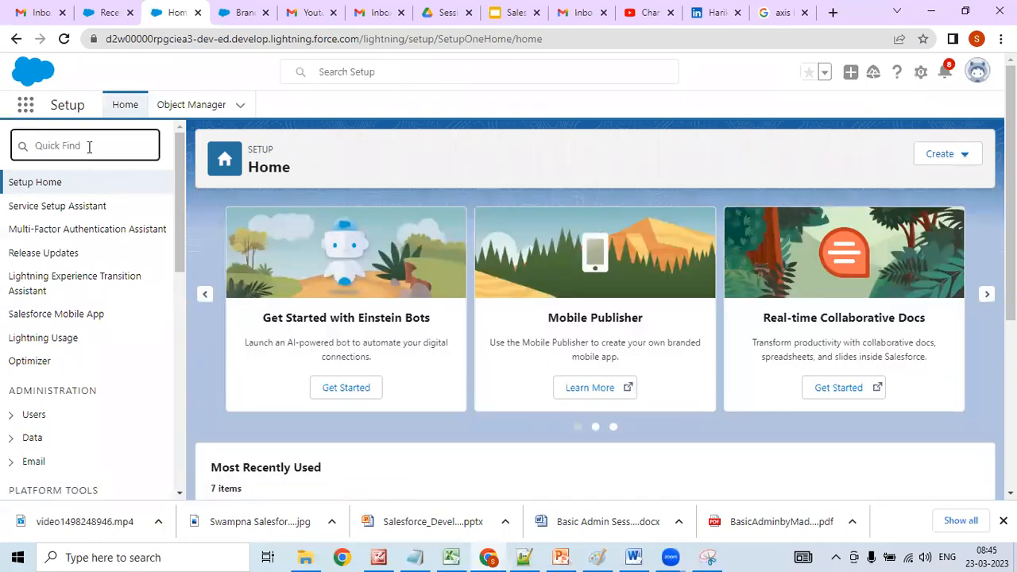
type("tab")
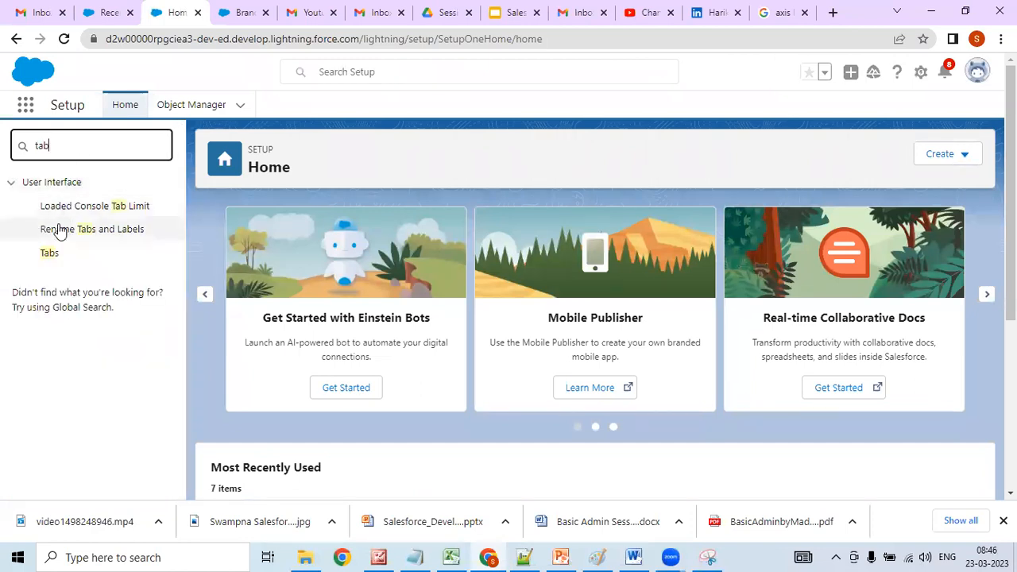
left_click(49, 254)
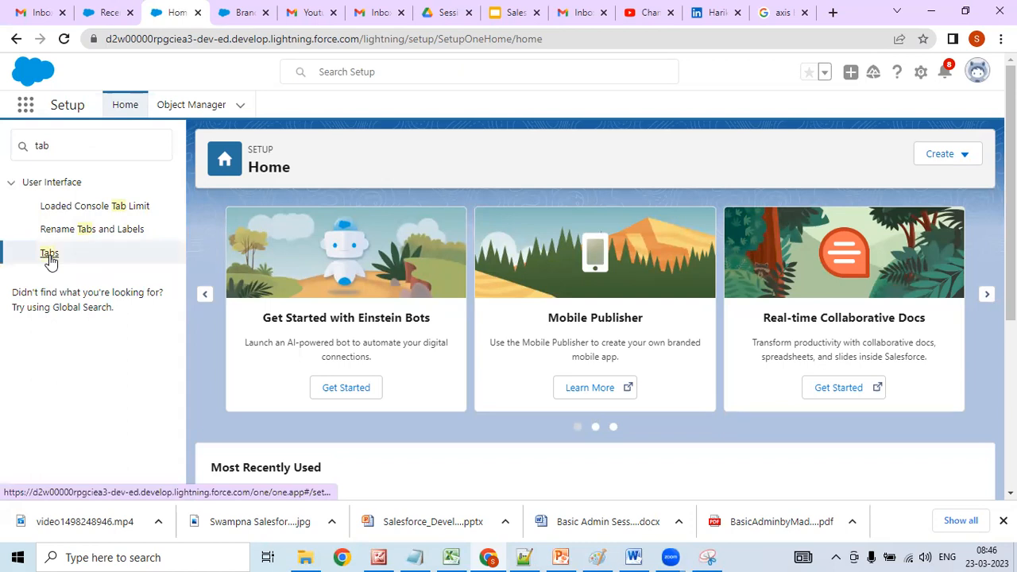
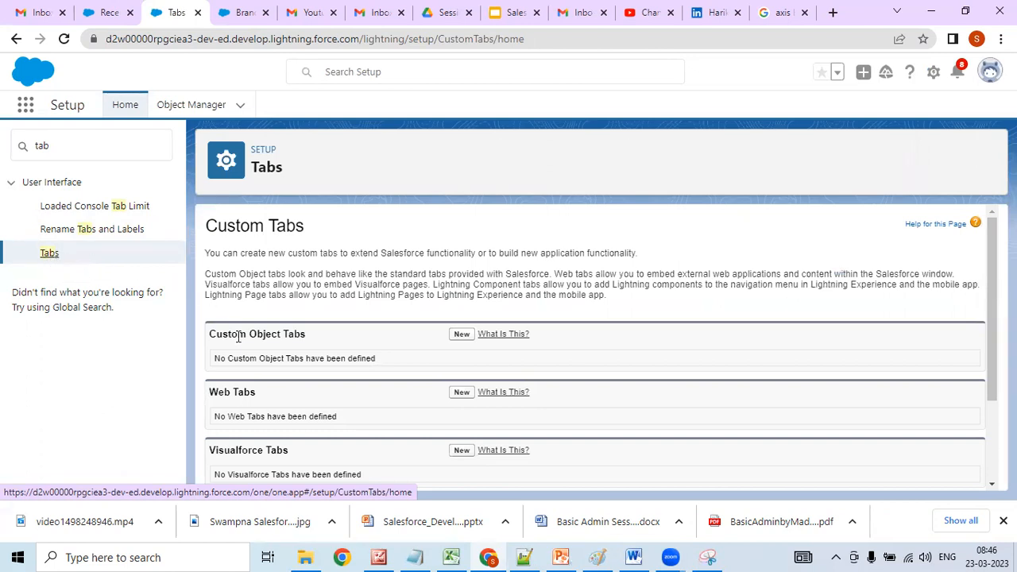
- Find the Branch object in Object Manager, open its definition for editing and review its settings down to Search Status
left_click(213, 114)
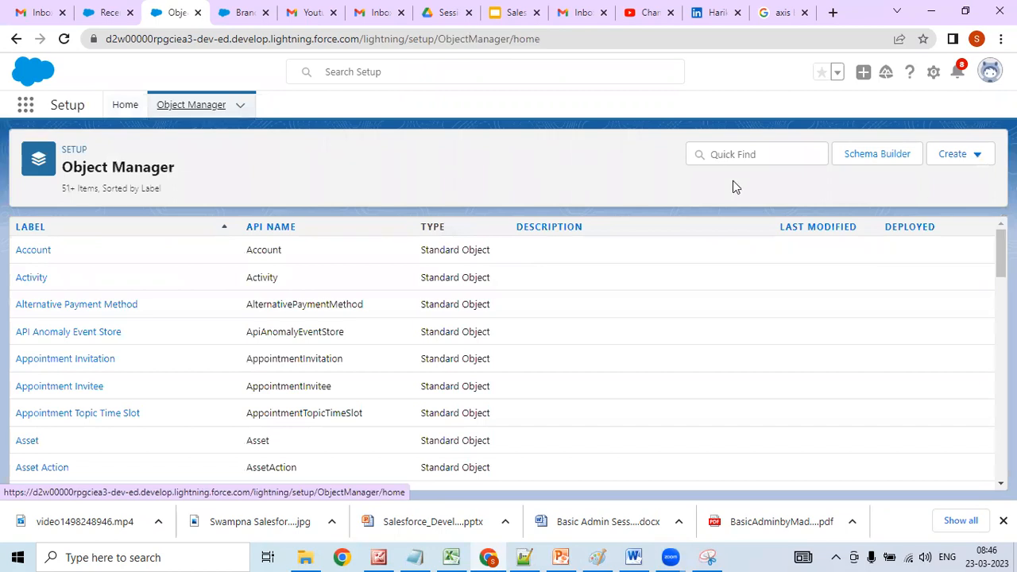
left_click(740, 155)
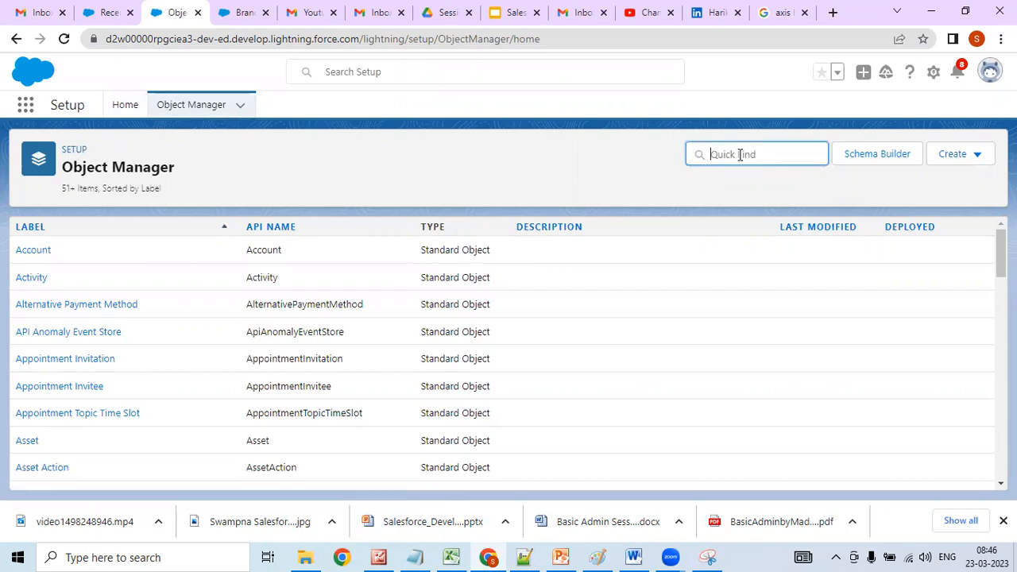
type("brand")
key("BackSpace")
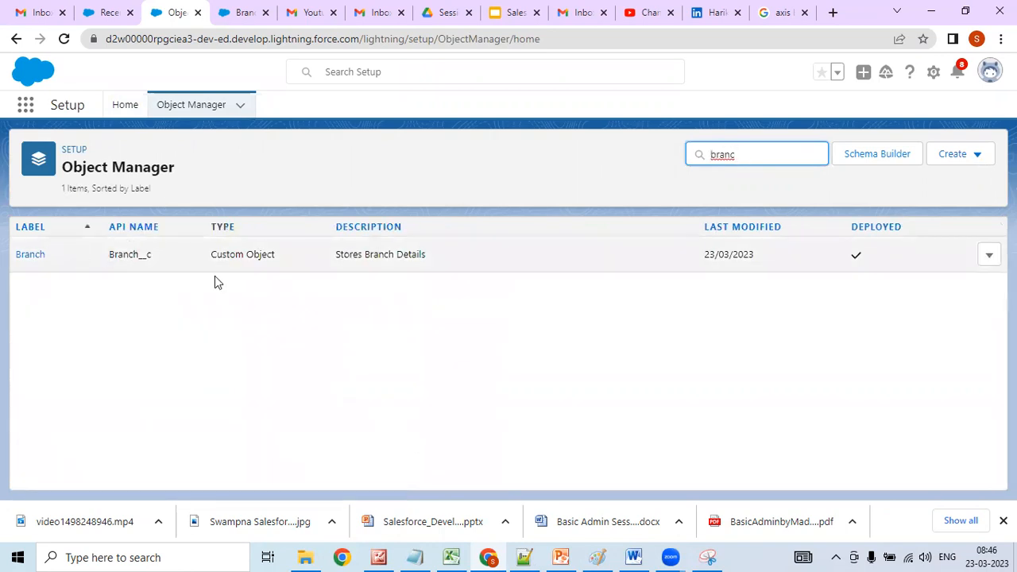
left_click(988, 255)
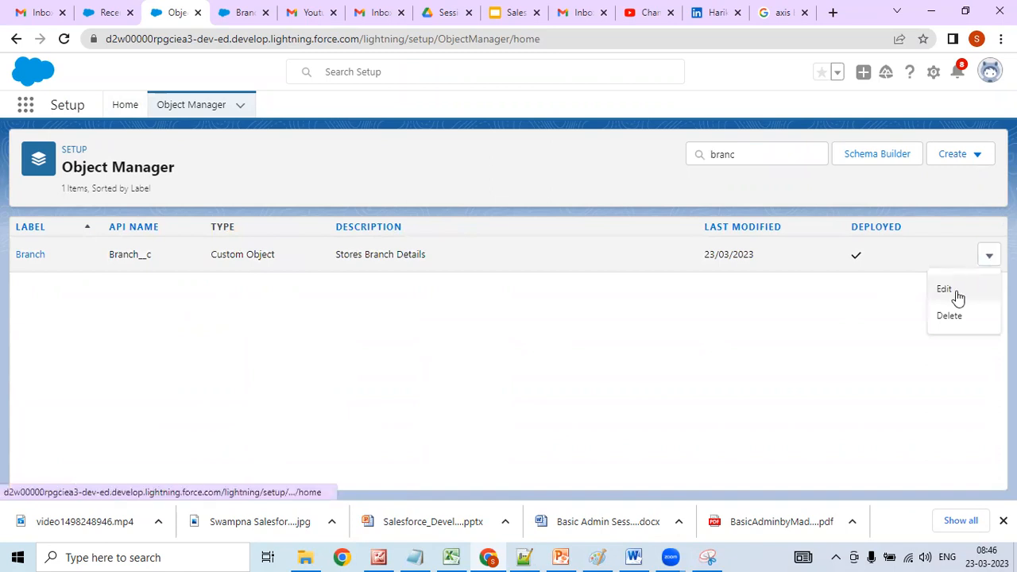
left_click(957, 293)
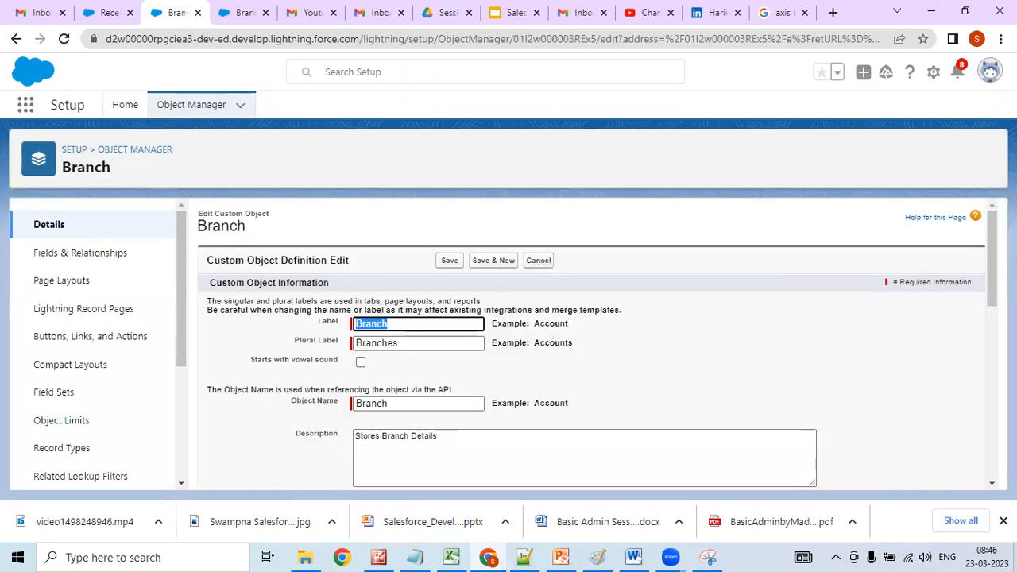
left_click_drag(987, 241, 968, 437)
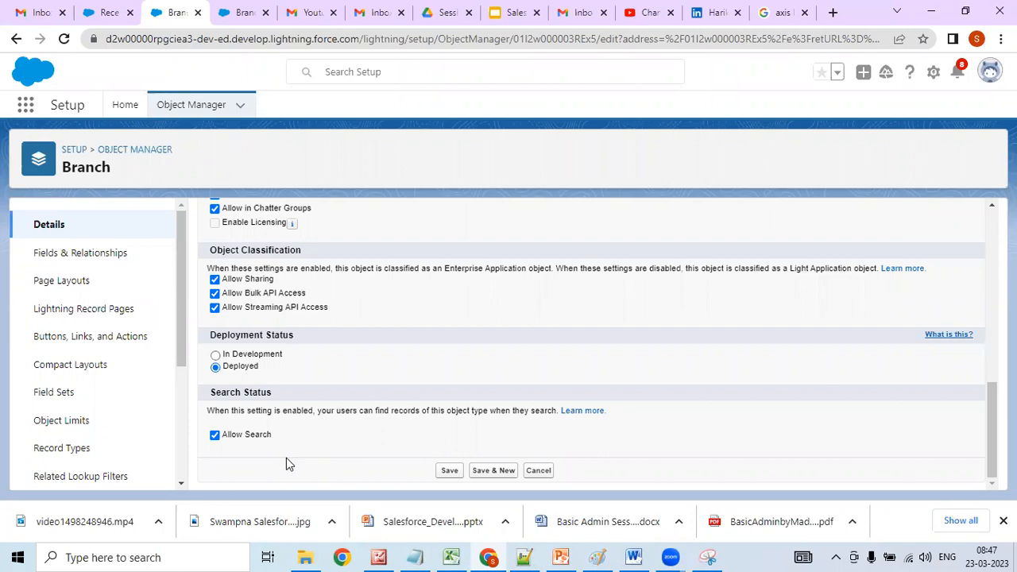
- Open Setup again in a new browser tab and go to its Tabs page under User Interface
left_click(934, 73)
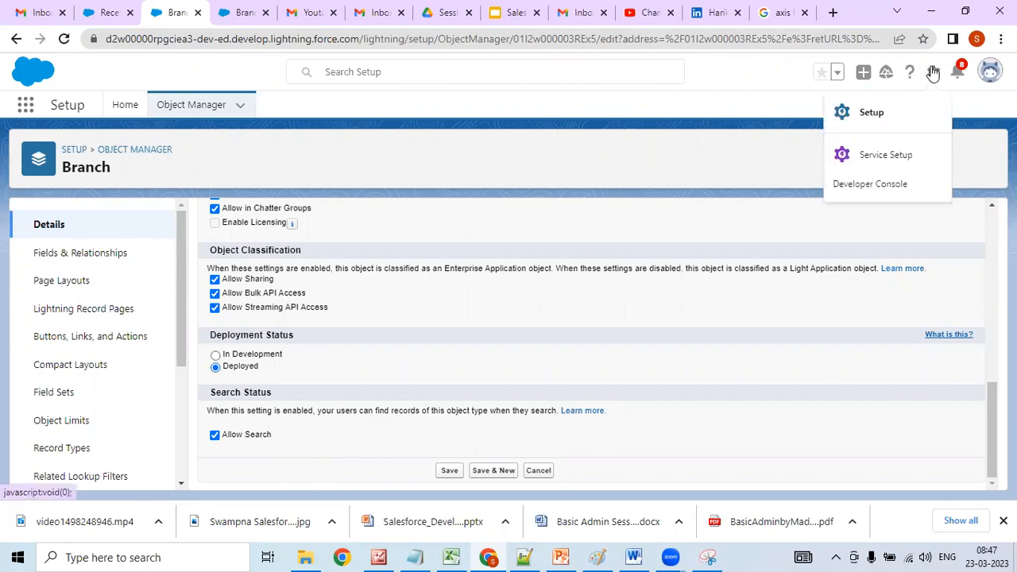
left_click(886, 112)
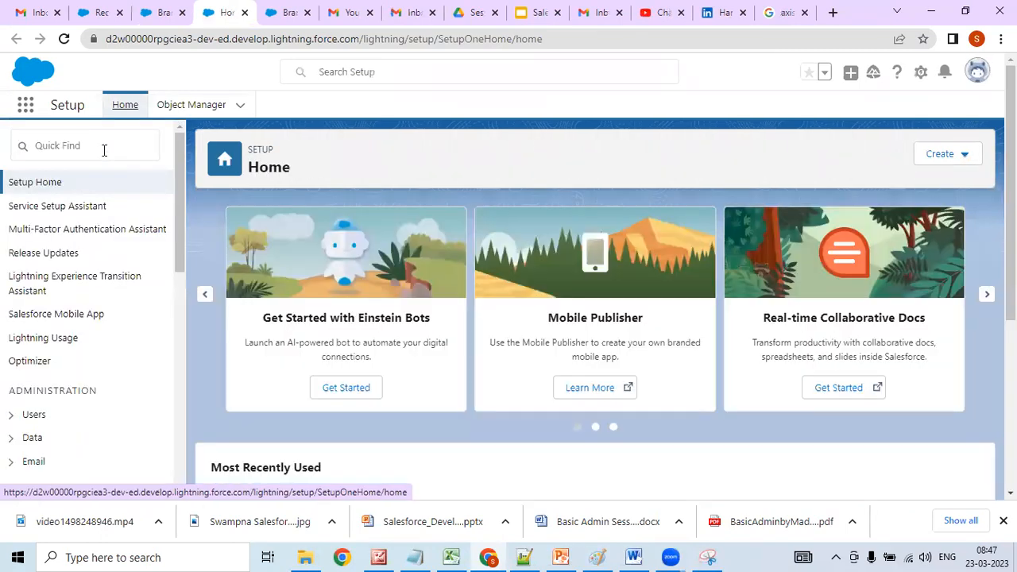
left_click(104, 150)
type("t")
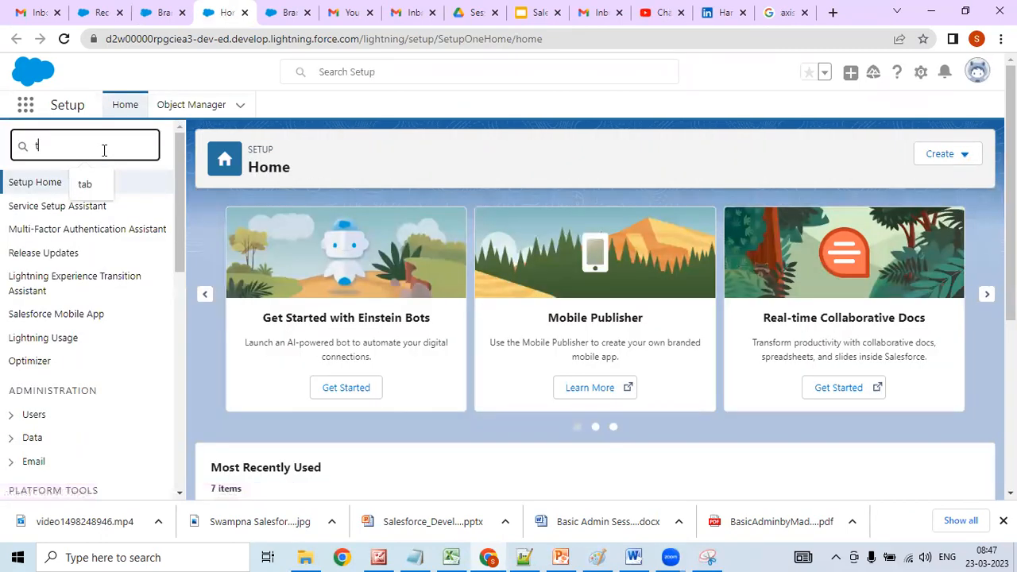
type("ab")
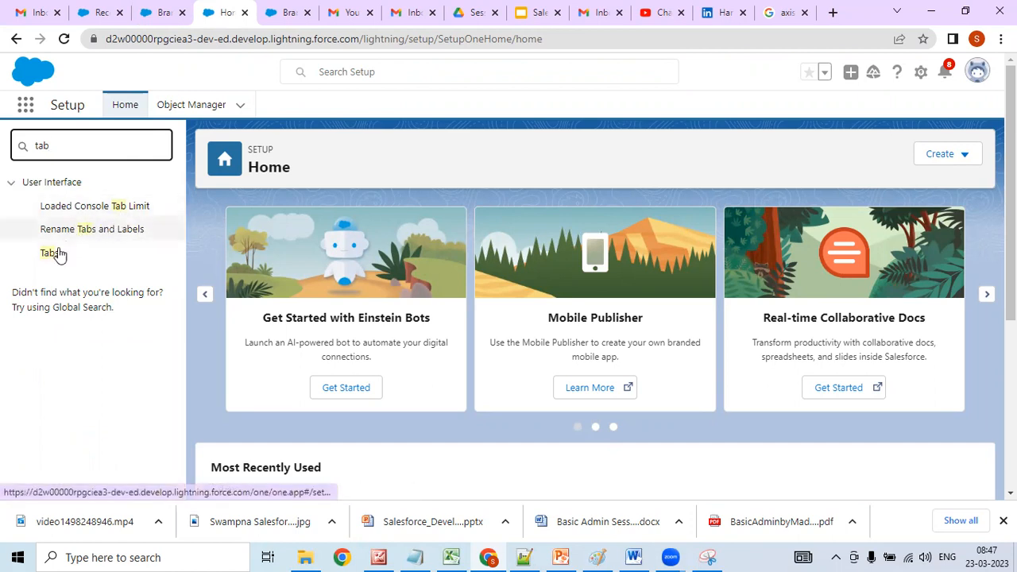
left_click(50, 254)
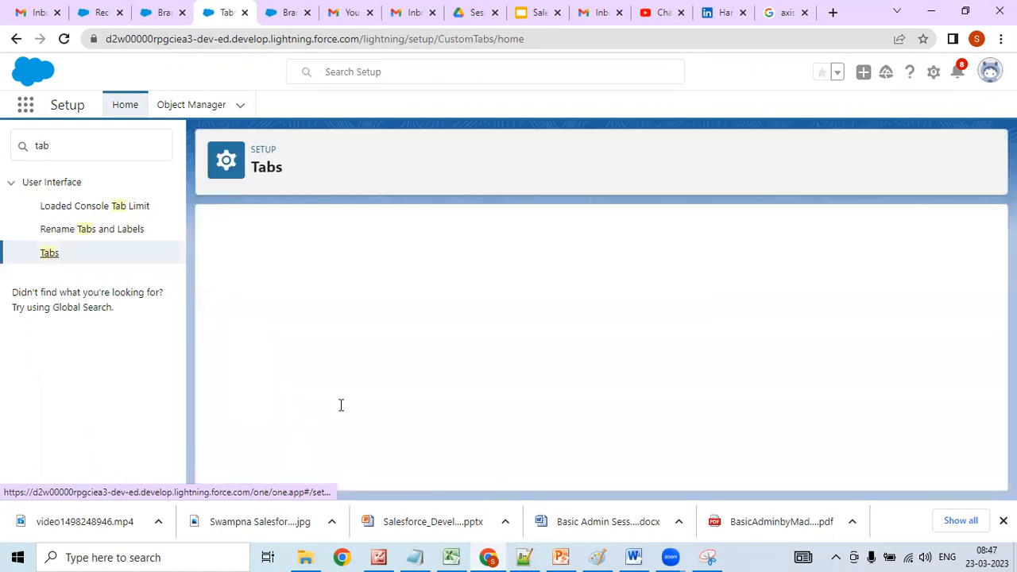
- Switch to Notepad++, add an empty line below the Branch example and a "Create Tab" heading above the "02.Custom Object Tab" line
key("alt+Tab")
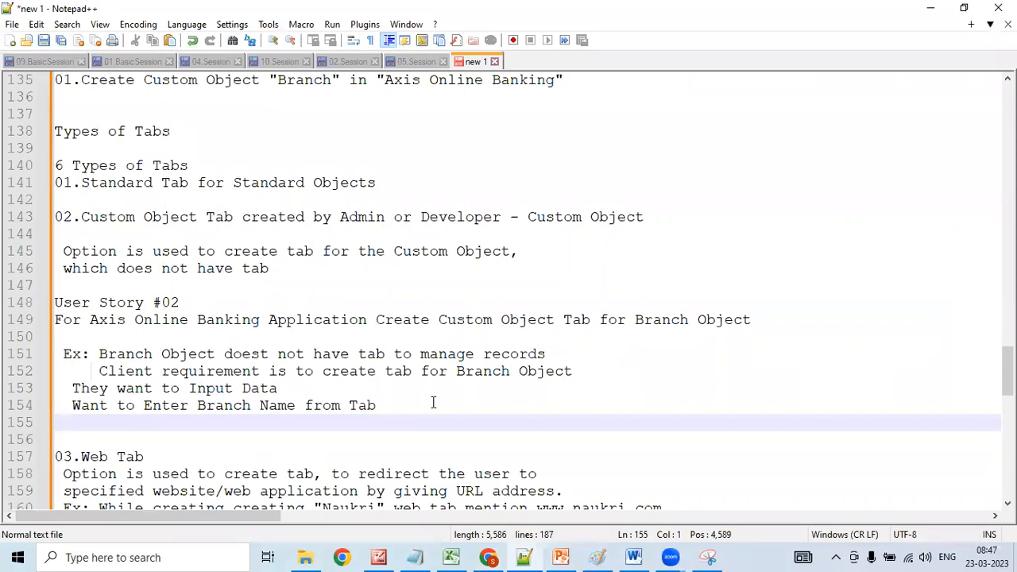
key("Return")
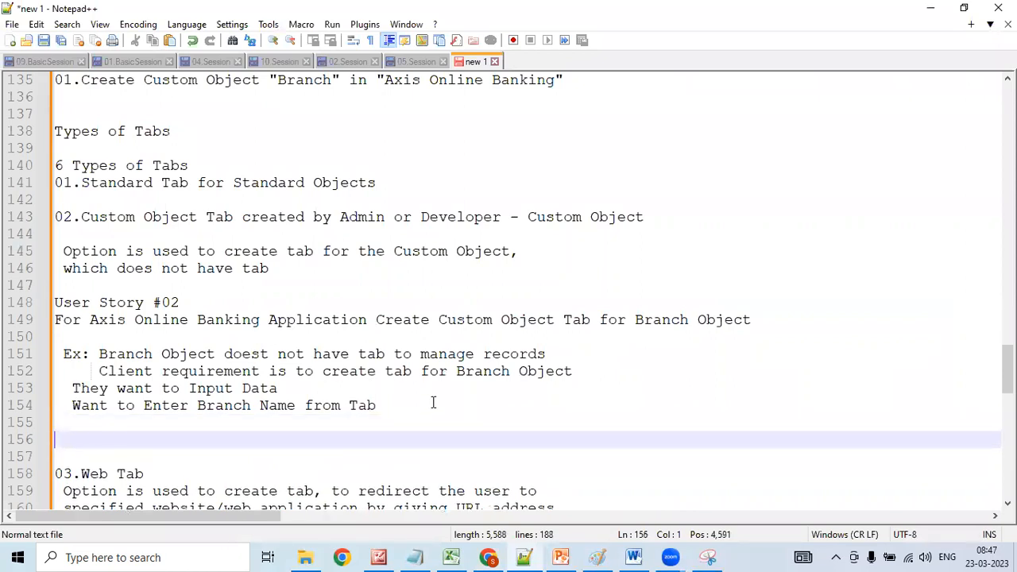
key("Up")
key("Up")
key("Up")
key("Up")
key("Up")
key("Up")
key("Up")
key("Up")
key("Up")
key("Up")
key("Up")
key("Up")
key("Up")
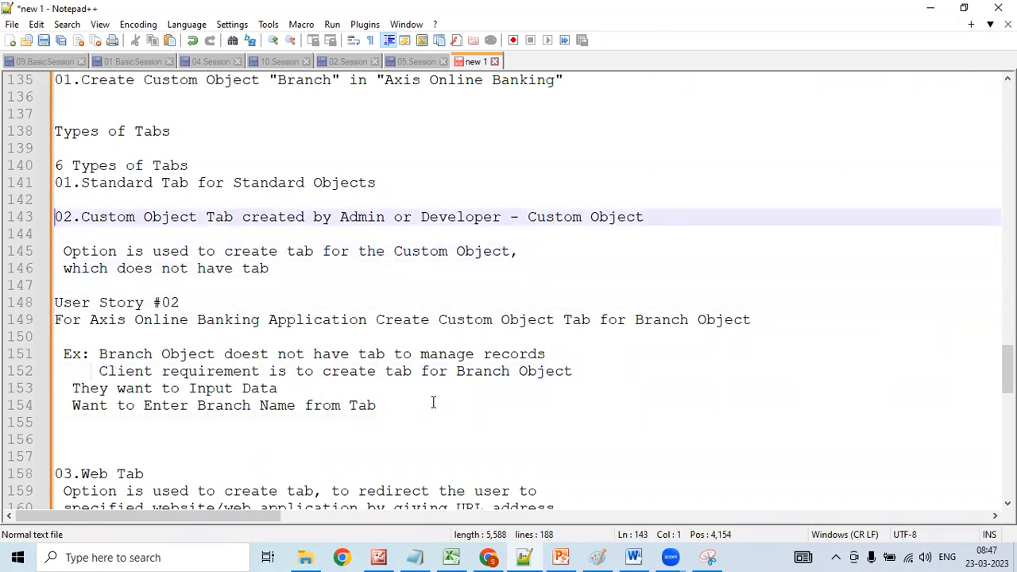
key("Return")
key("Up")
type("Create ")
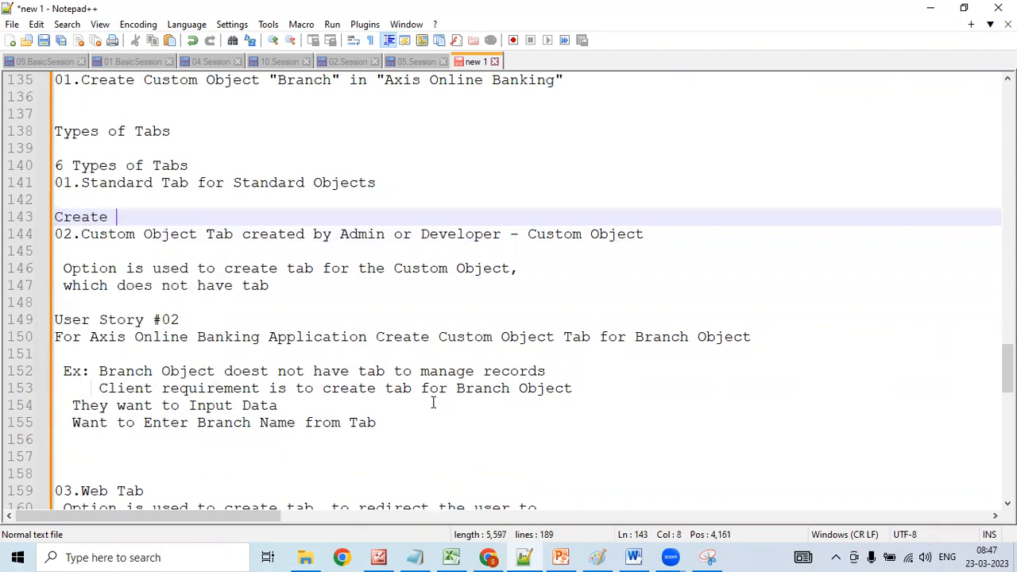
type("Tab")
key("Escape")
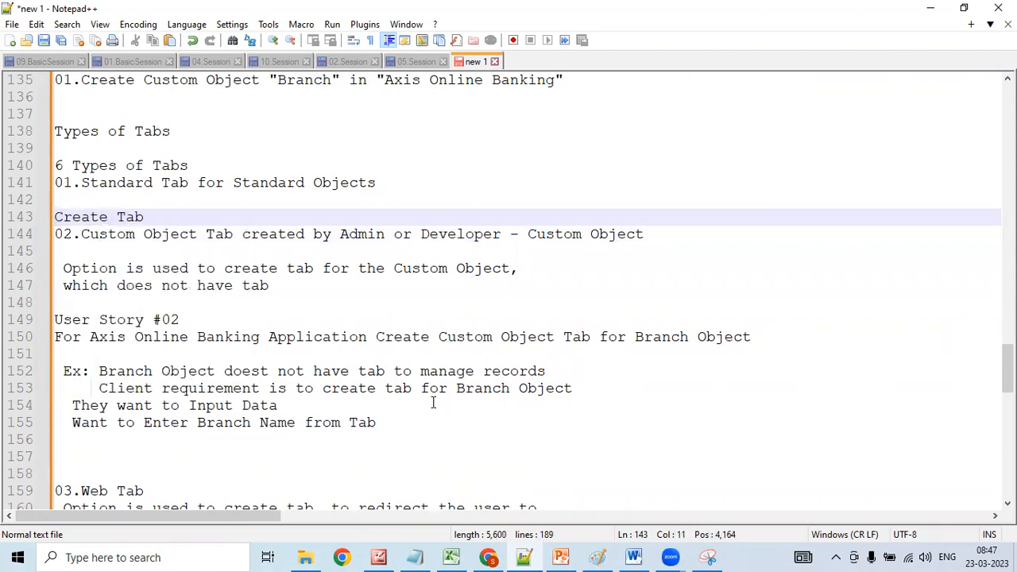
- Write the navigation path "Setup>Tabs>" under the "Create Tab" heading, followed by an empty line
key("Return")
type("Setup ")
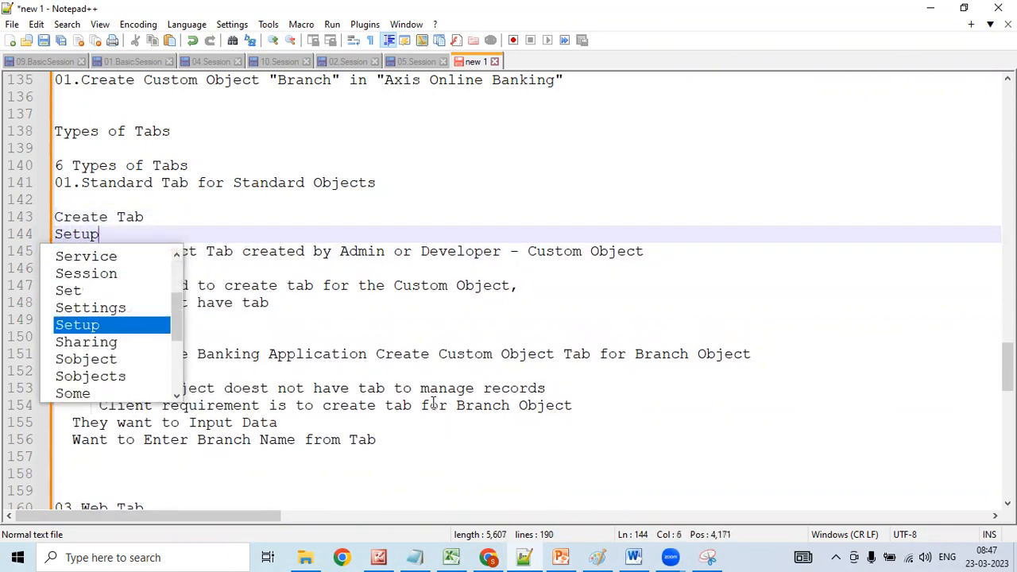
type("-")
key("BackSpace")
key("BackSpace")
key("BackSpace")
type(">")
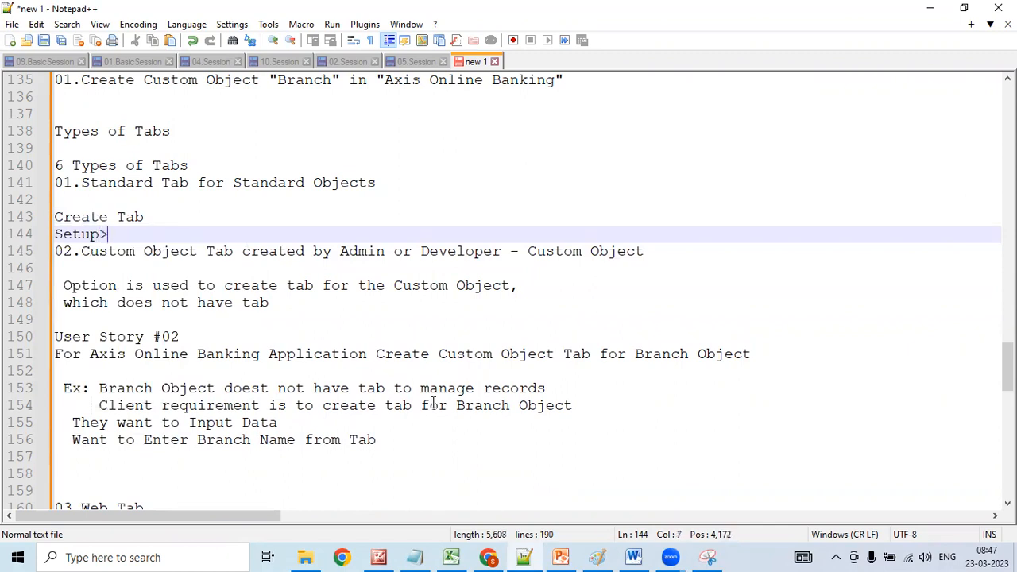
type("Tabs")
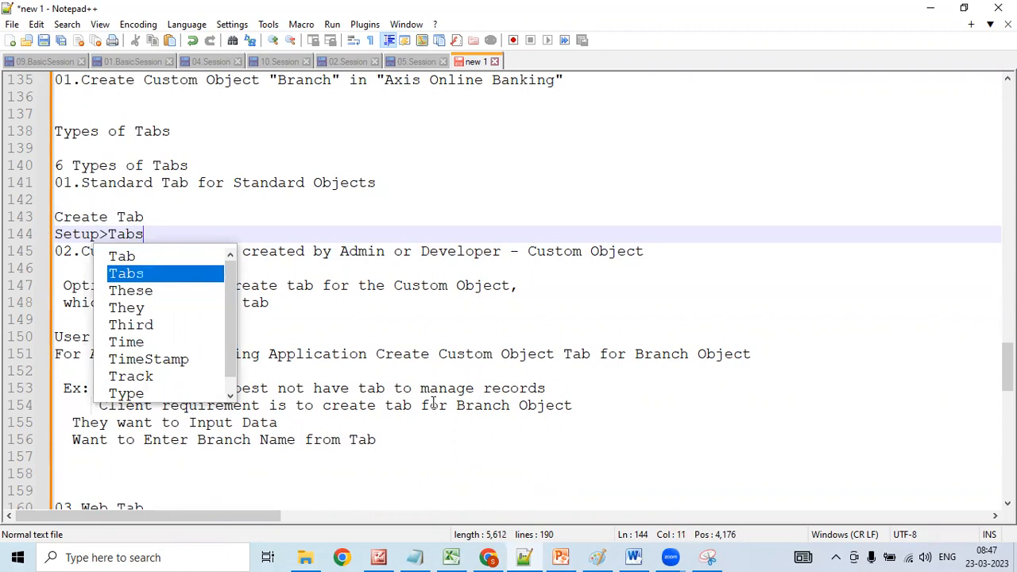
key("BackSpace")
type(">")
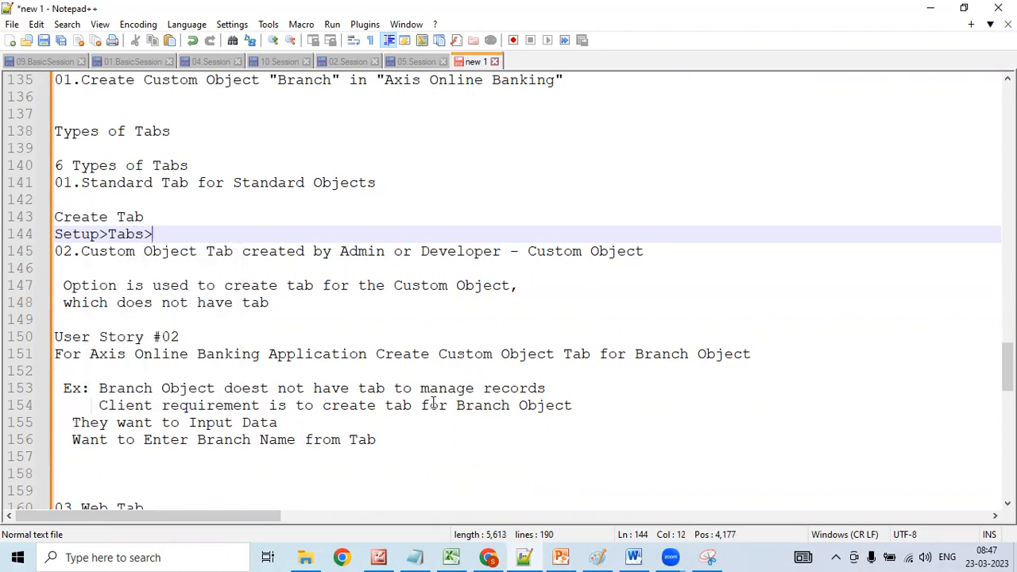
key("Return")
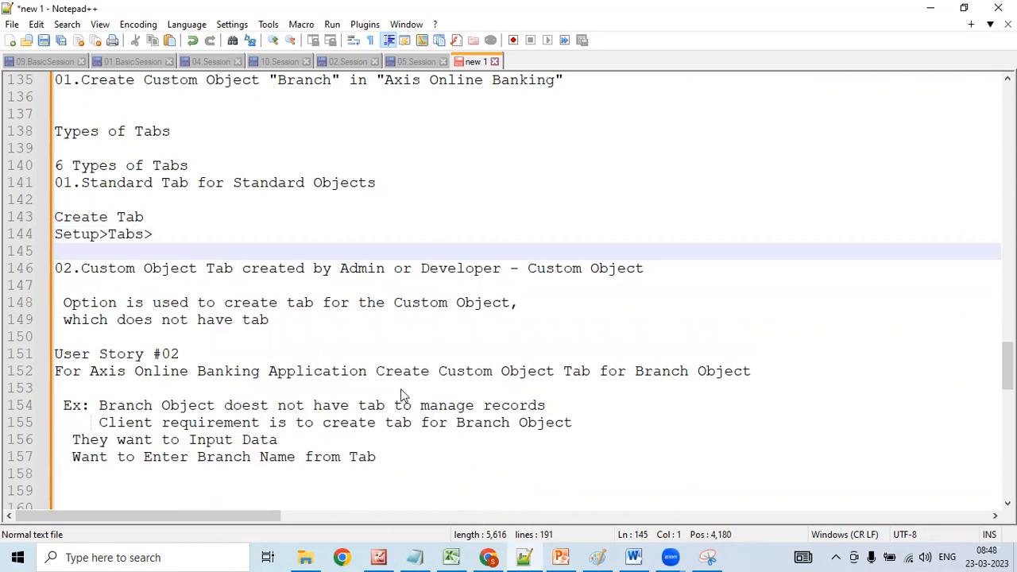
- Return to Salesforce and review the tab types on the Tabs page, from Custom Object Tabs to Lightning Page Tabs
key("alt+Tab")
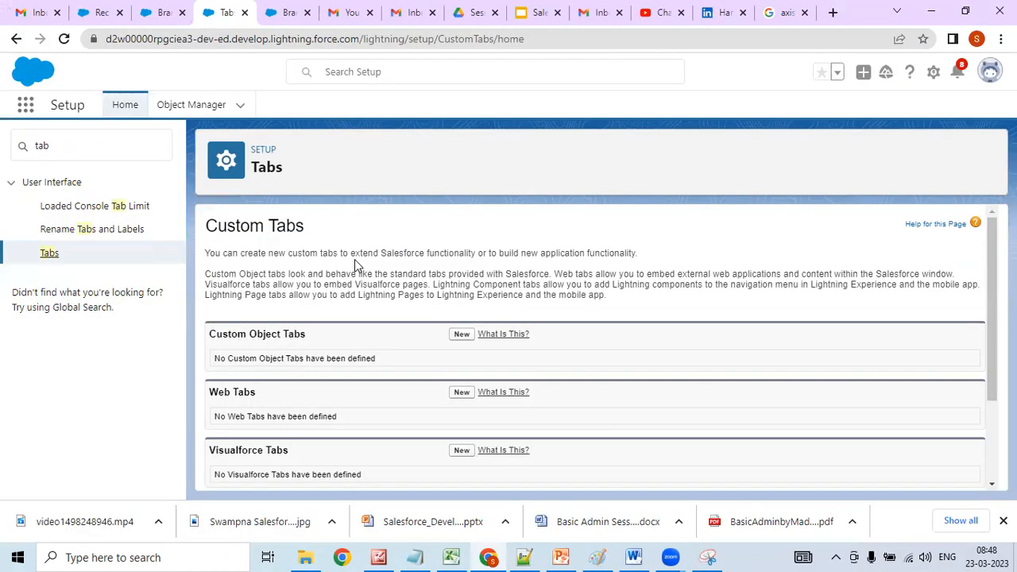
scroll(594, 347, "down", 1)
scroll(594, 347, "down", 1)
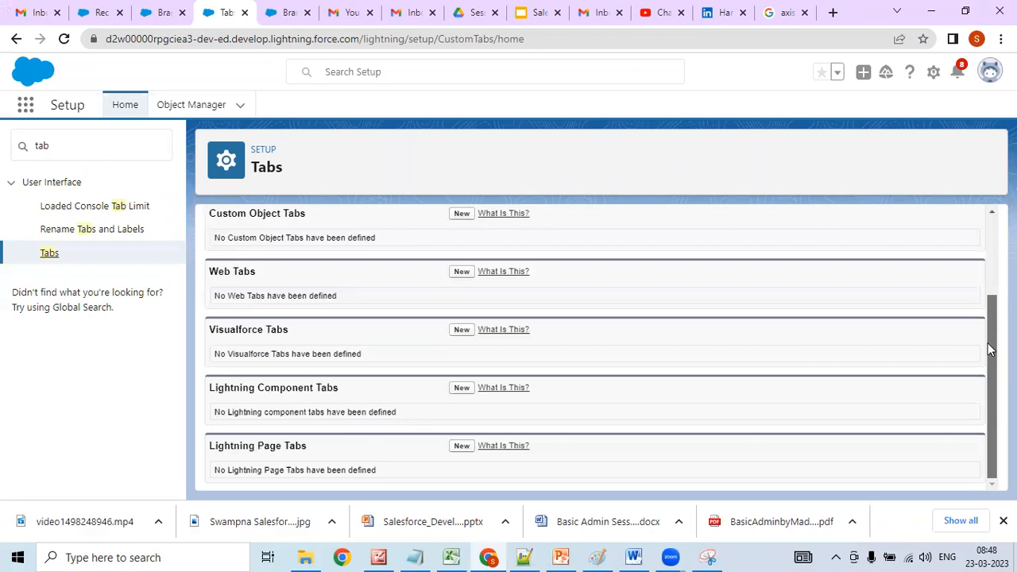
scroll(594, 347, "up", 2)
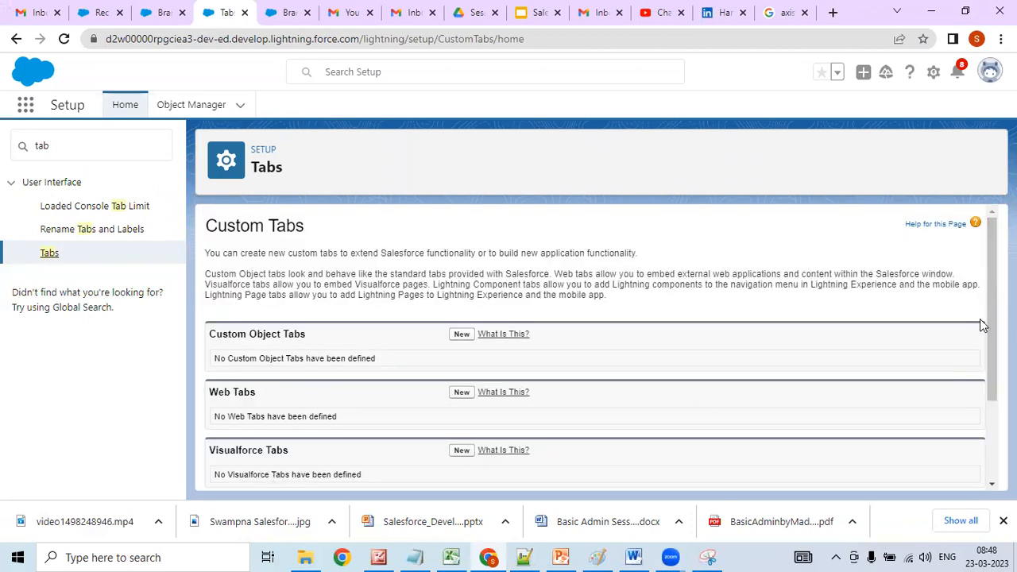
left_click_drag(986, 332, 980, 424)
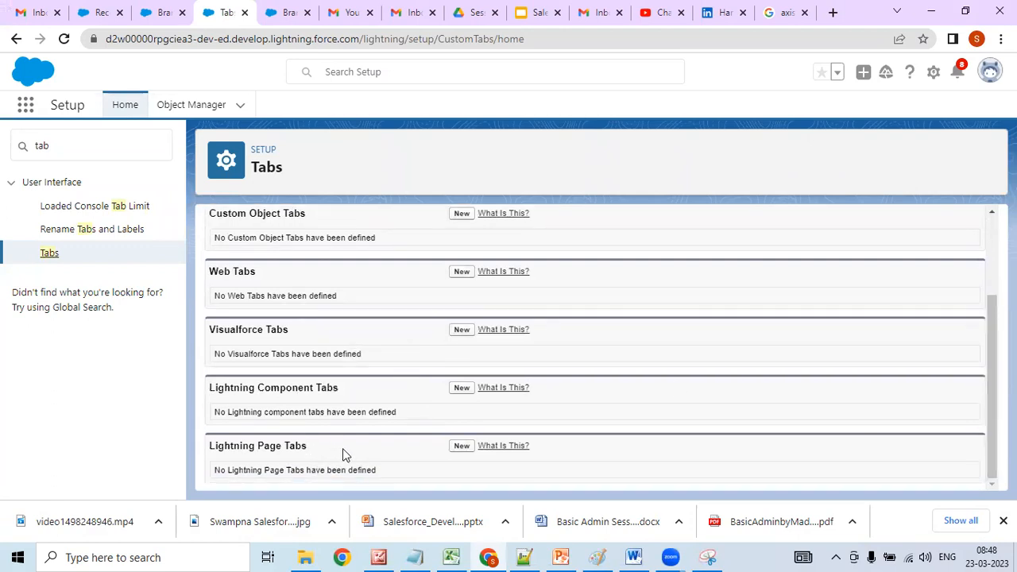
scroll(991, 381, "up", 3)
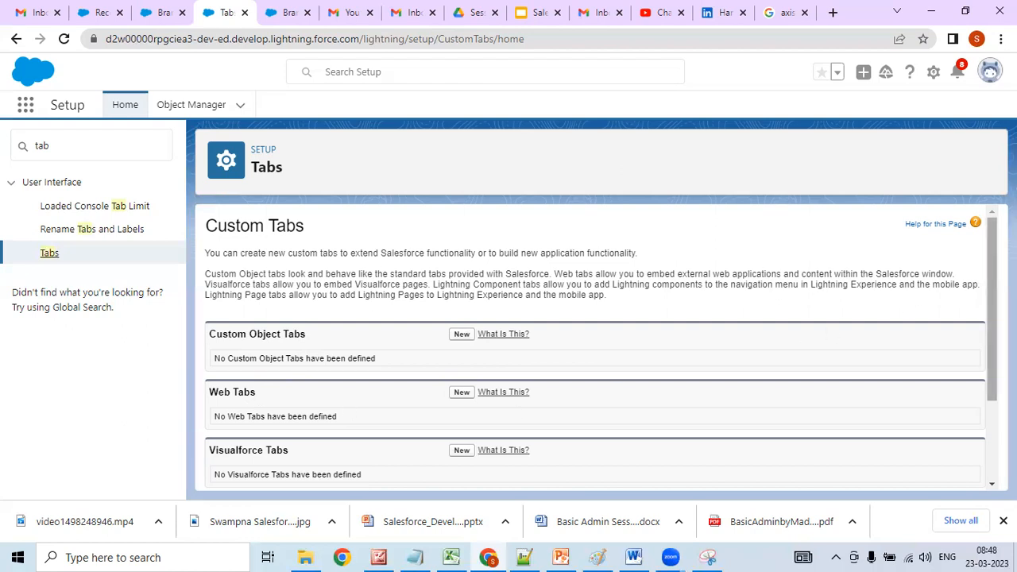
- Check the Custom Object, Web, Visualforce, Lightning Component and Lightning Page sections for any defined tabs
scroll(990, 316, "down", 1)
scroll(989, 317, "down", 1)
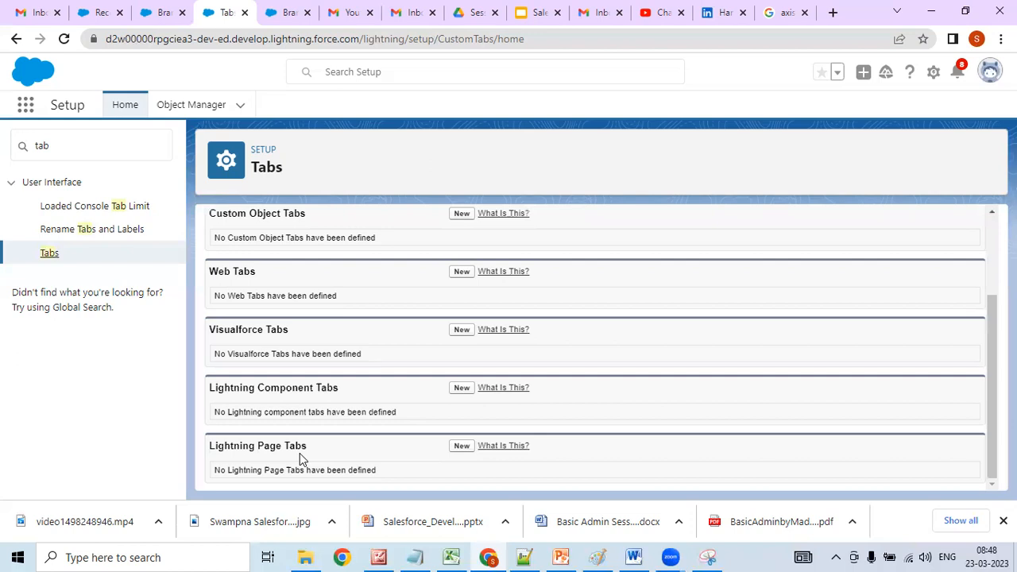
left_click_drag(215, 238, 381, 236)
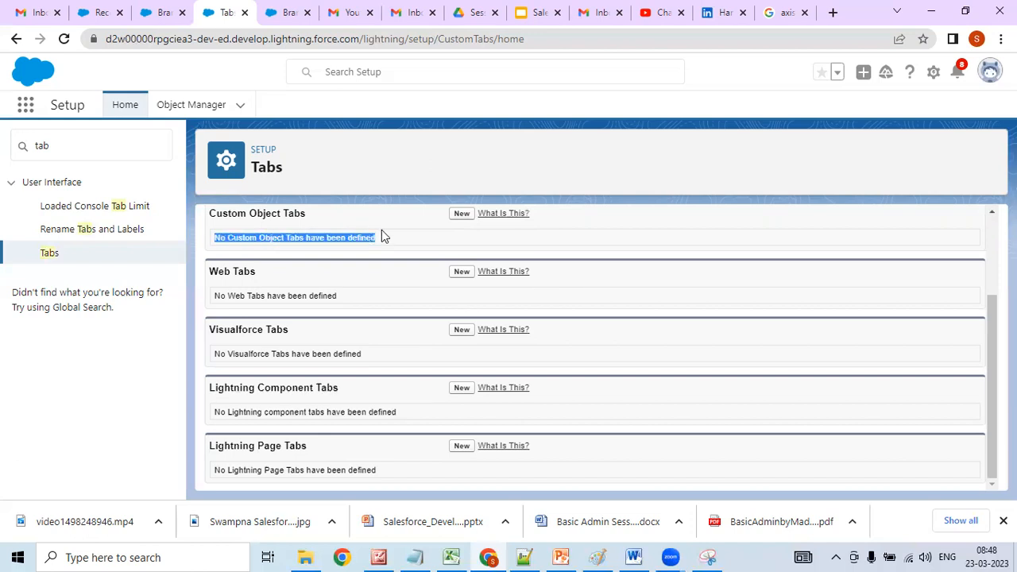
left_click_drag(214, 295, 403, 316)
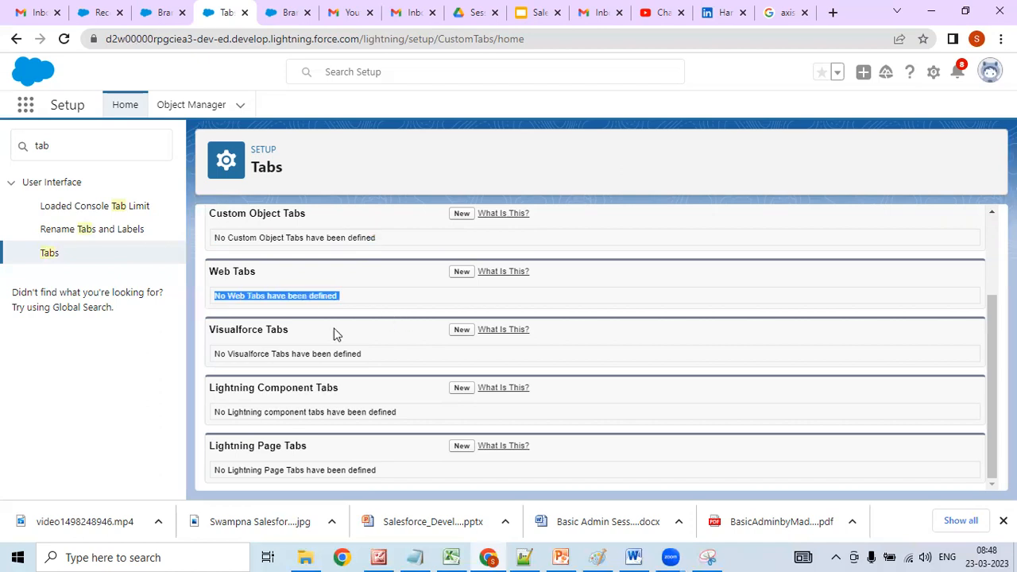
left_click(217, 353)
left_click_drag(390, 371, 381, 362)
left_click_drag(217, 411, 395, 420)
left_click_drag(216, 471, 371, 478)
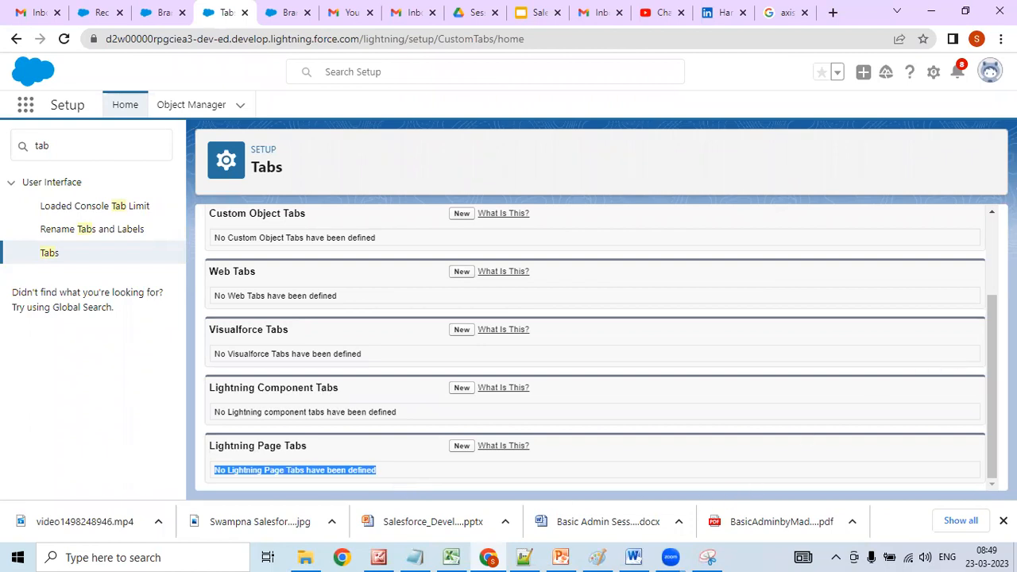
scroll(986, 300, "up", 3)
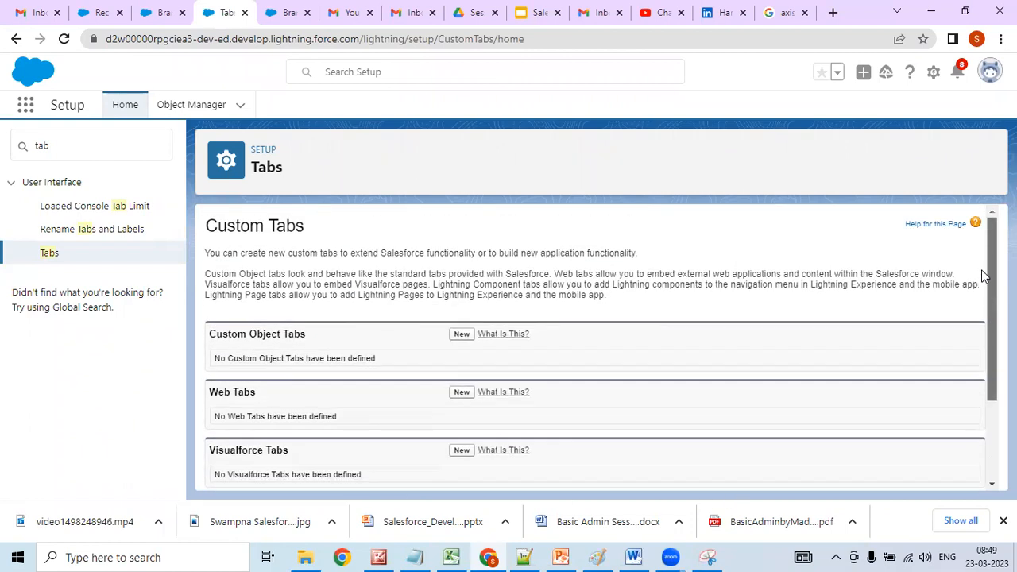
scroll(977, 310, "down", 1)
scroll(976, 322, "down", 2)
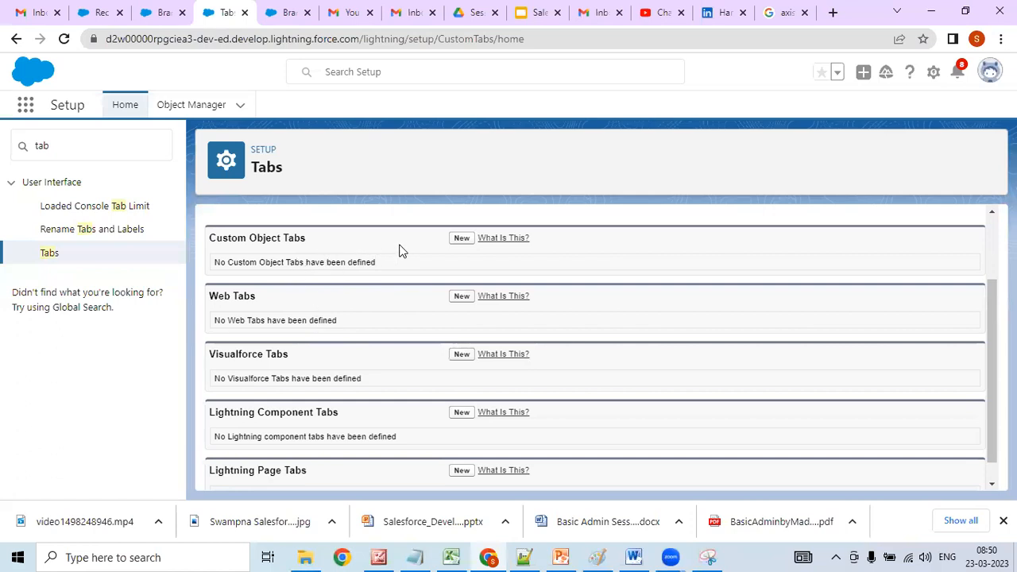
- Start a new custom object tab for the Branch object and give it the Treasure chest tab style
left_click(466, 243)
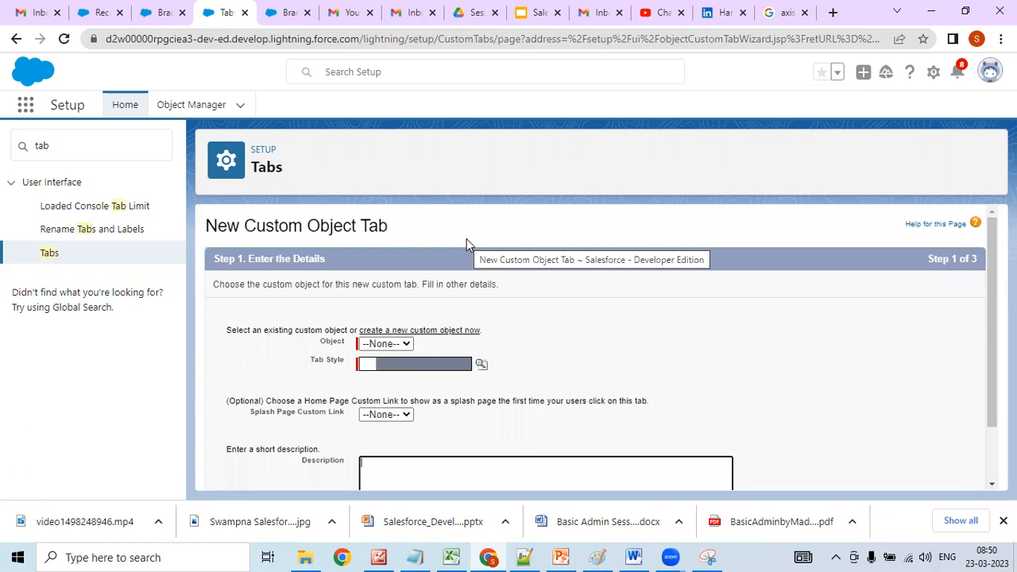
left_click(405, 347)
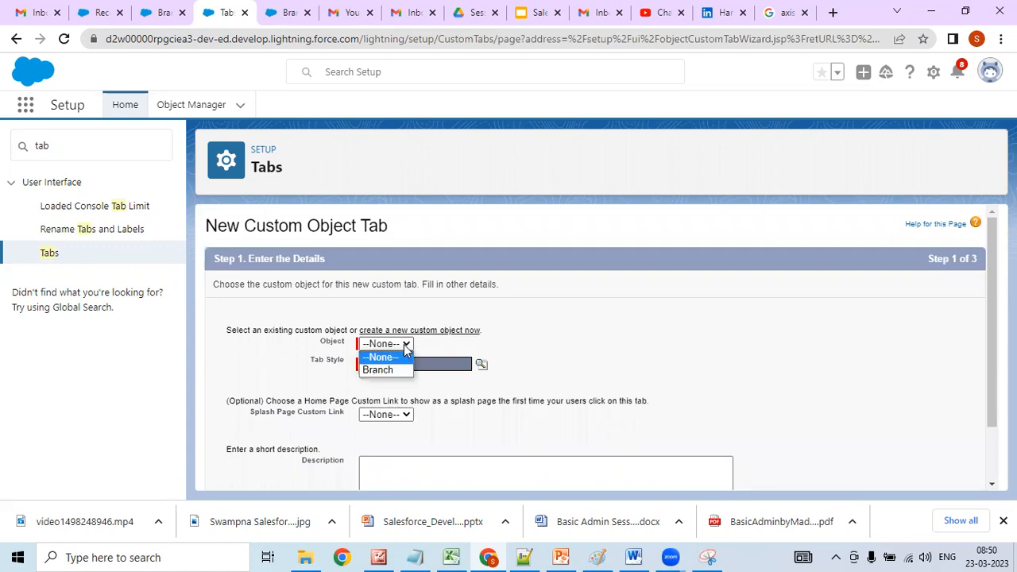
left_click(386, 371)
left_click(482, 367)
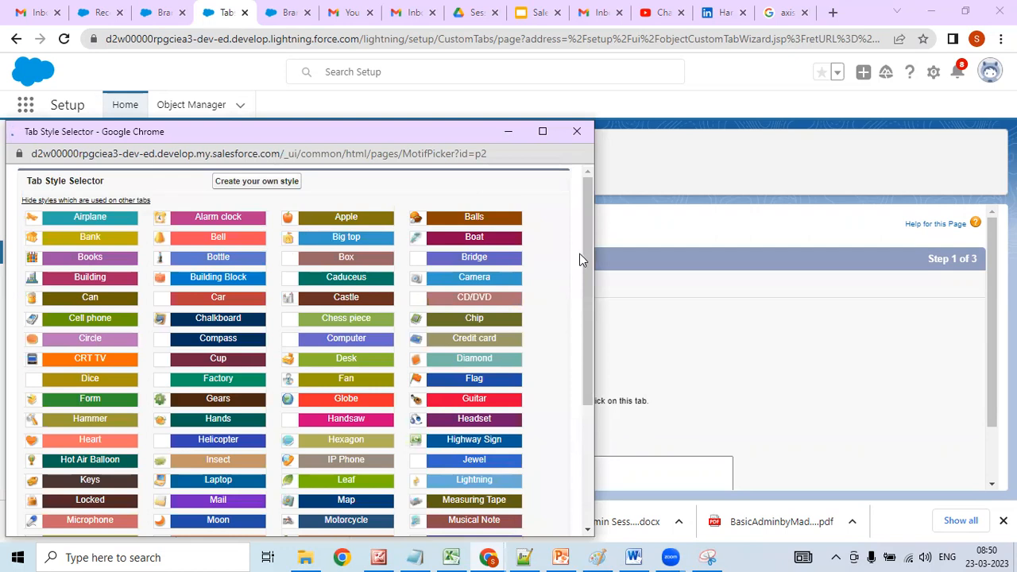
scroll(576, 309, "down", 3)
scroll(562, 373, "down", 2)
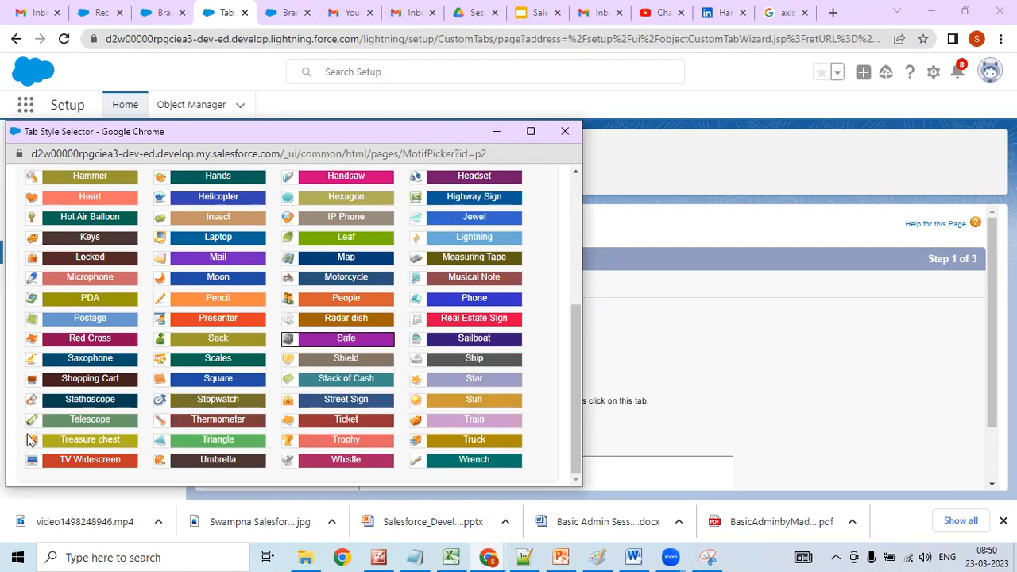
left_click(87, 439)
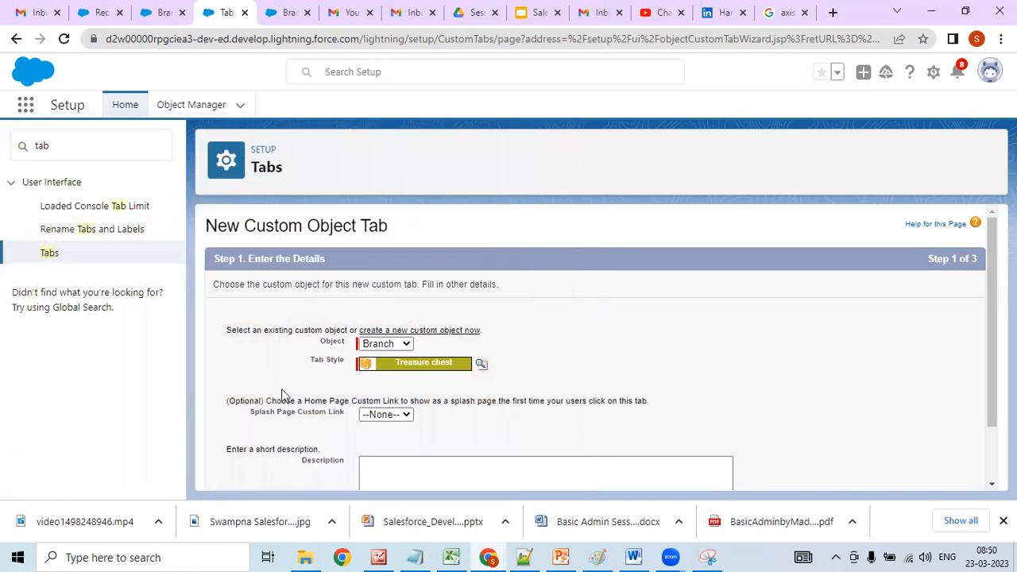
- Enter the description "Branches Tab to Manage Branch Object" for the tab and continue to the profile settings
scroll(978, 375, "down", 2)
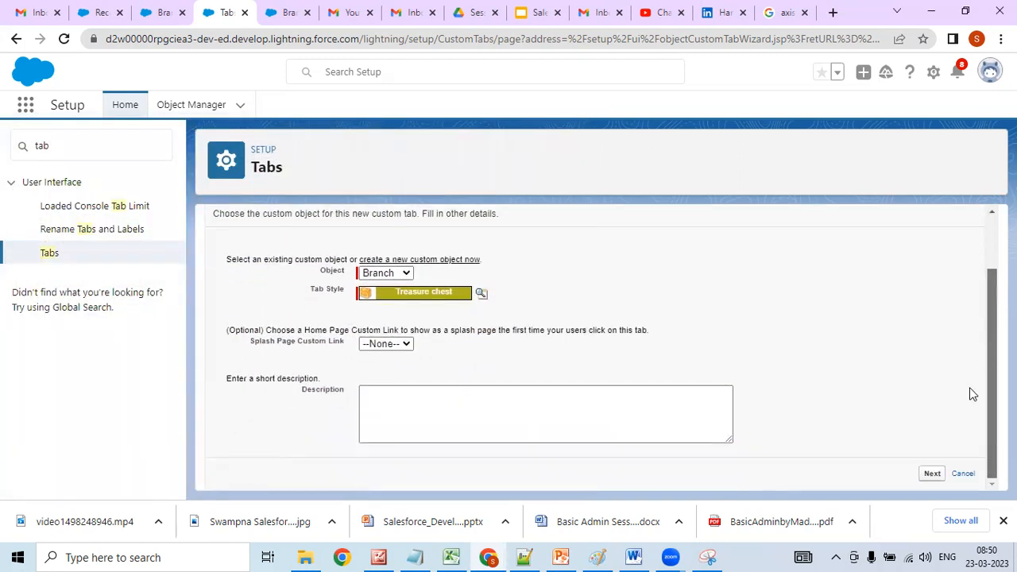
left_click(495, 404)
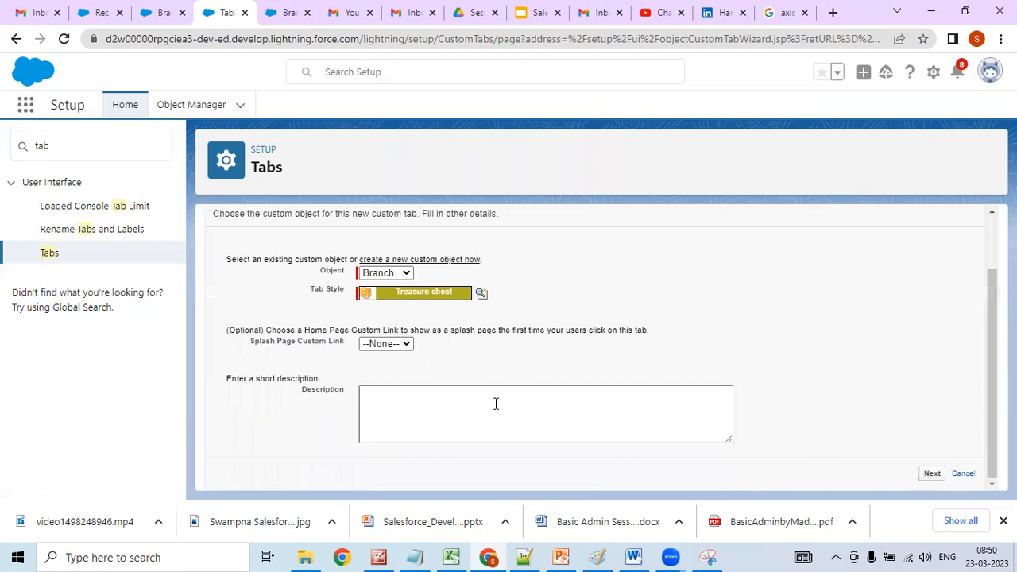
type("Bra")
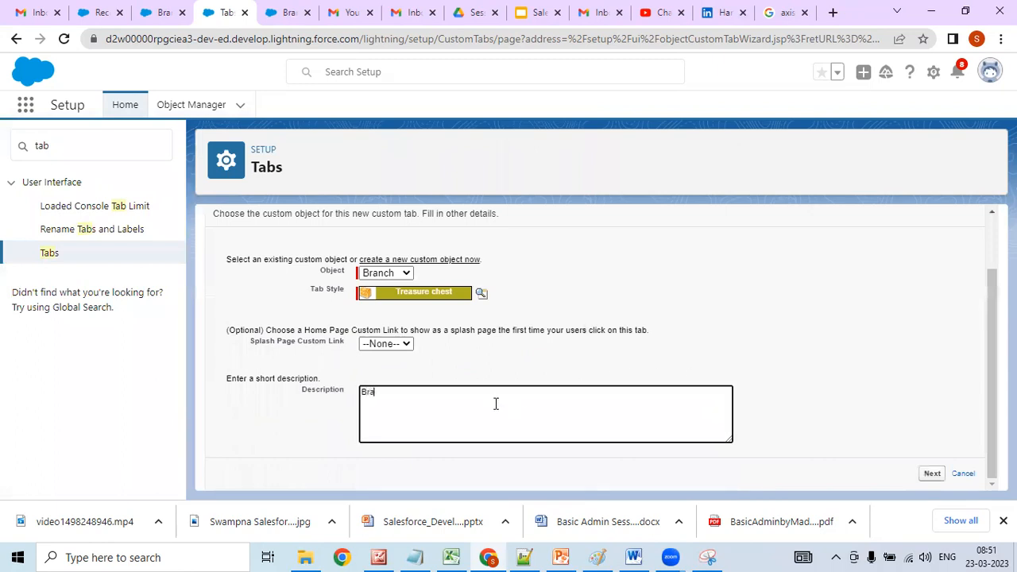
type("nches Tab to Manage Branch")
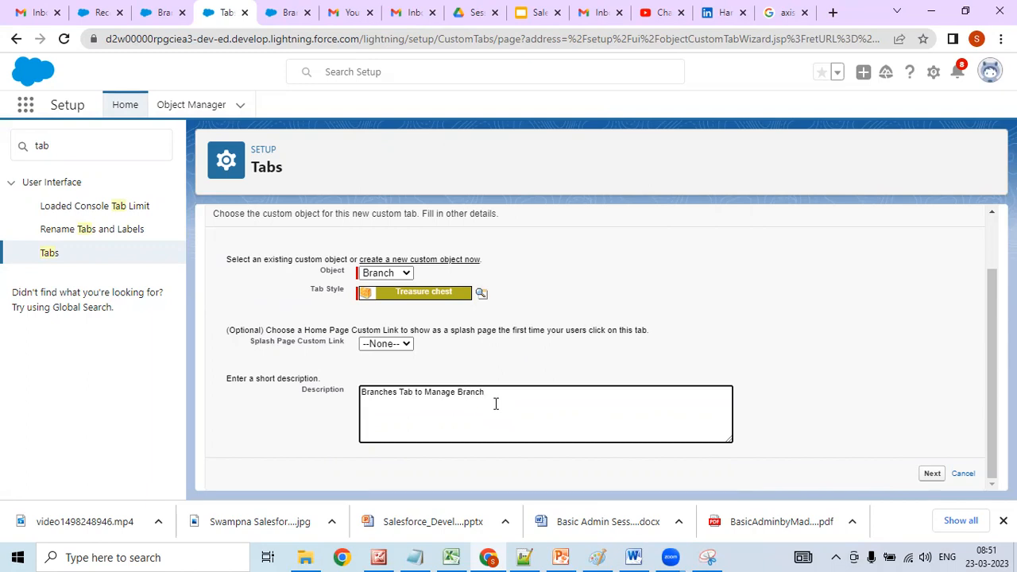
type(" Object")
left_click(931, 474)
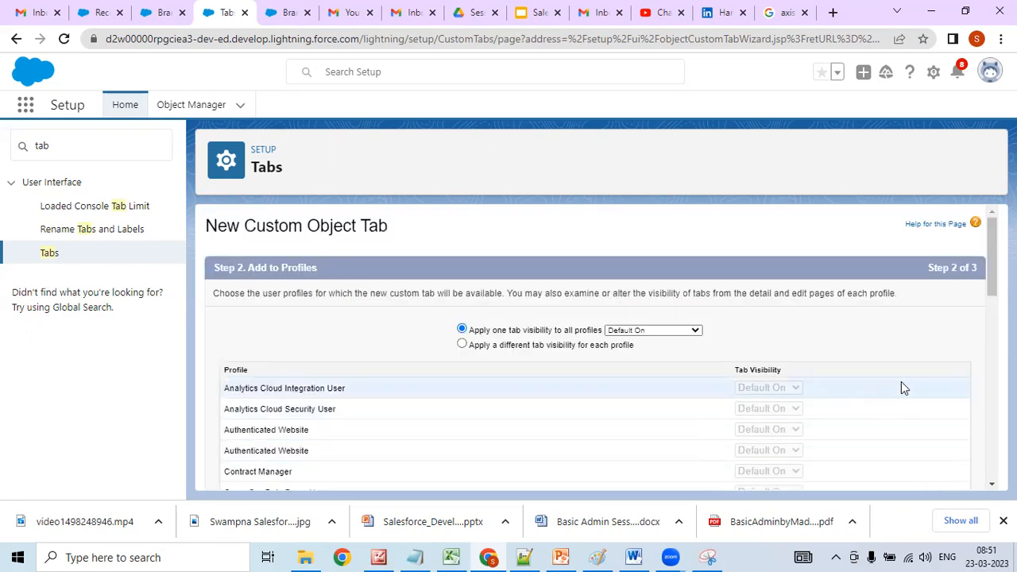
- Keep the tab visibility at Default On for all profiles and continue to the custom app selection
left_click_drag(992, 278, 992, 284)
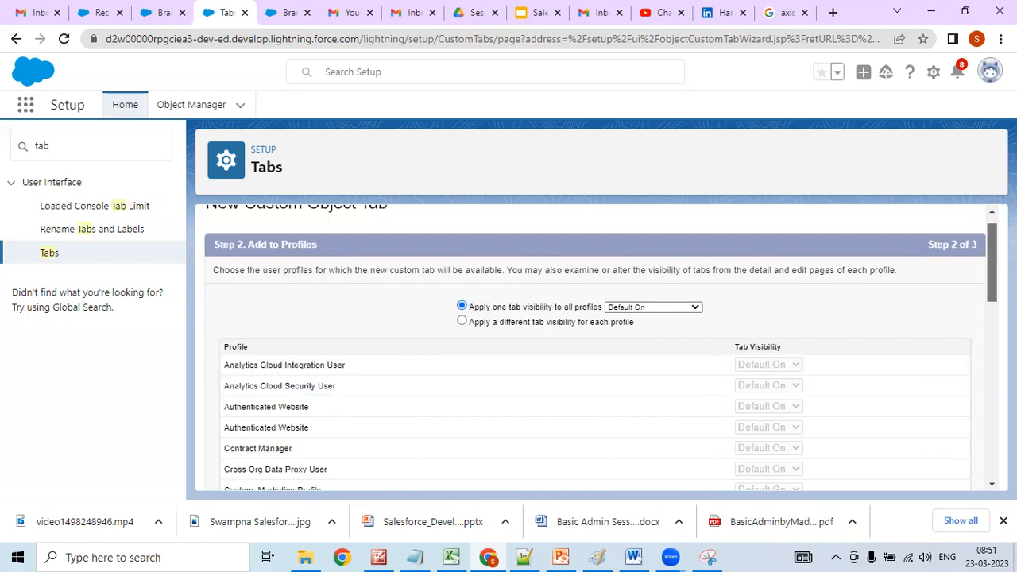
left_click_drag(990, 272, 924, 463)
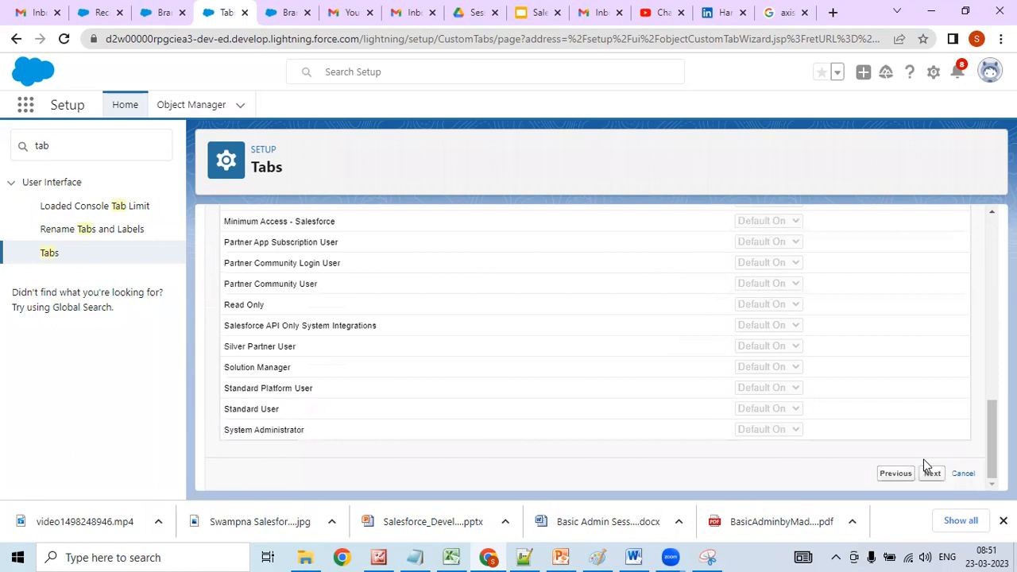
left_click(930, 474)
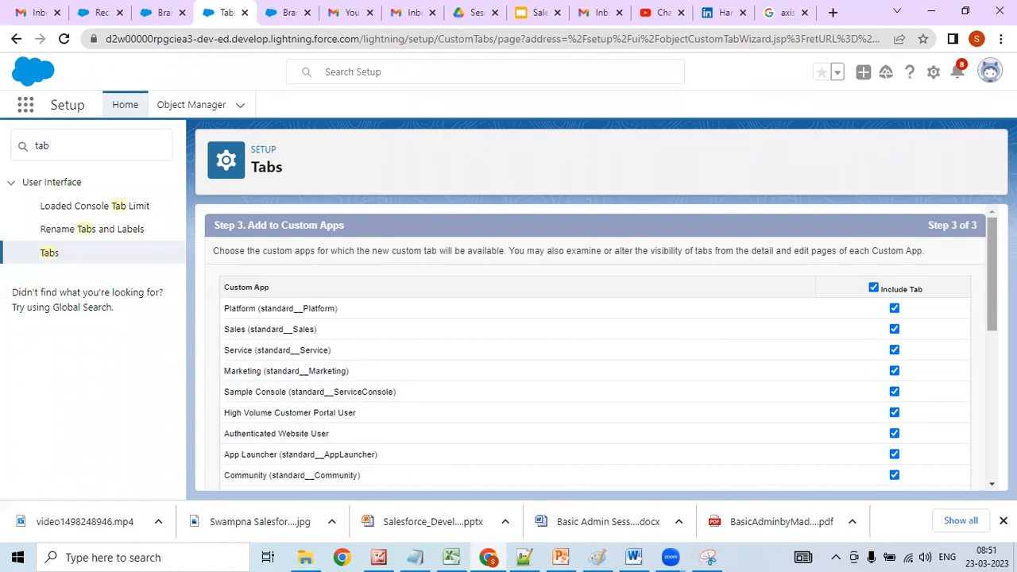
- Include the tab only in the Axis Online Banking app, keep it appended to users' personal customizations, and save it
left_click(874, 287)
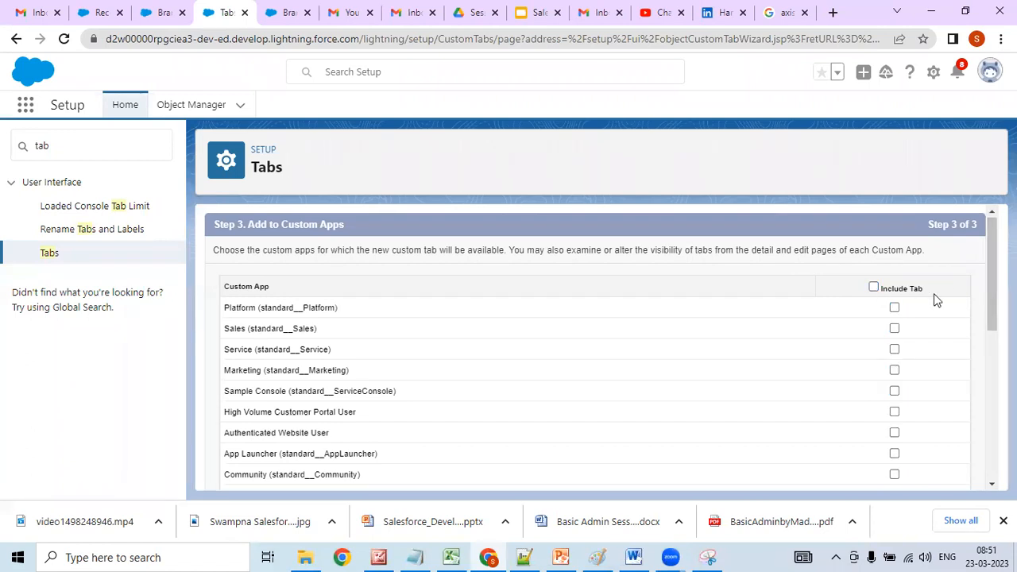
left_click_drag(990, 266, 973, 405)
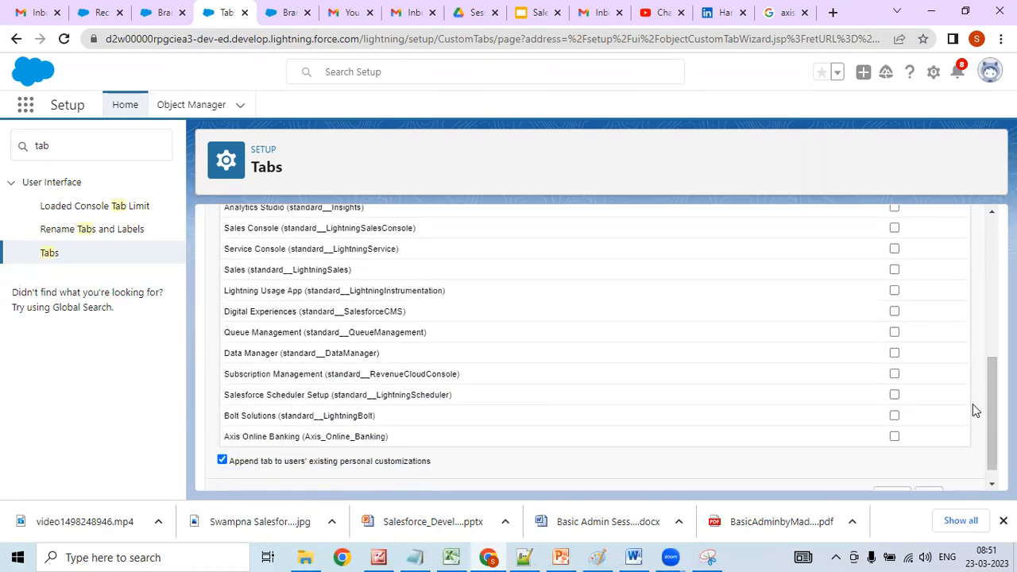
left_click(895, 437)
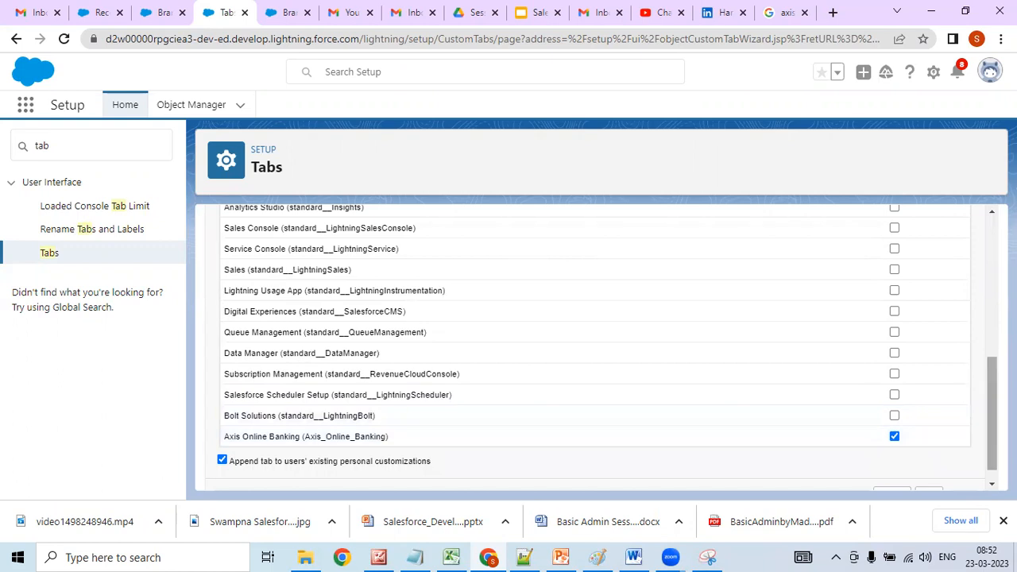
scroll(992, 413, "down", 1)
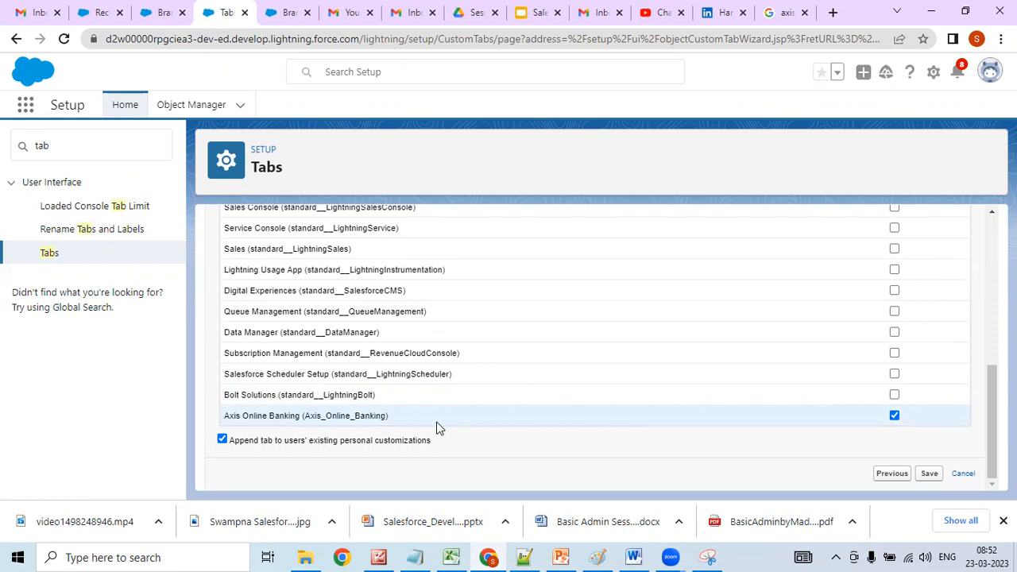
left_click(935, 476)
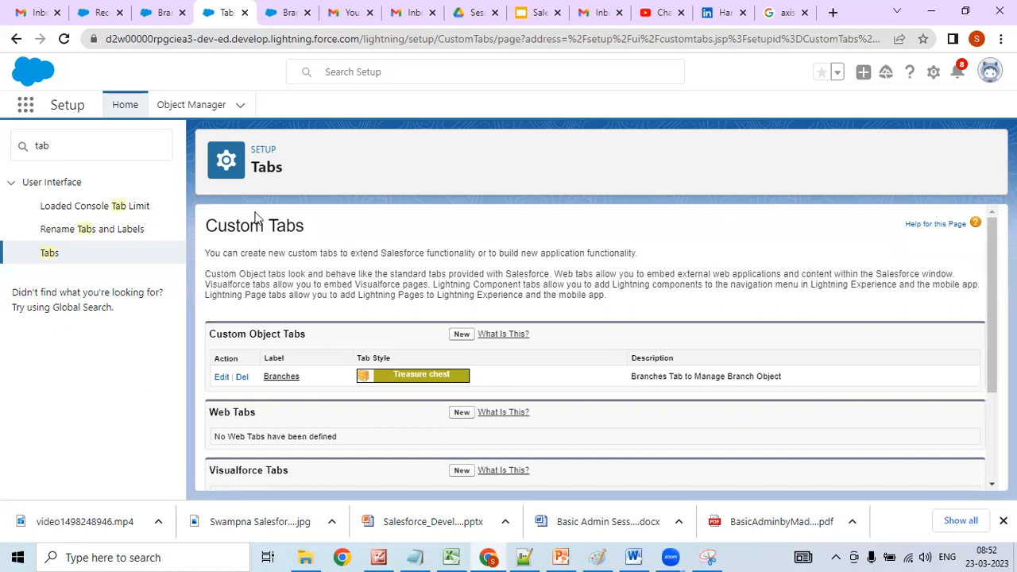
- Leave Setup and open the Axis Online Banking app
left_click(27, 105)
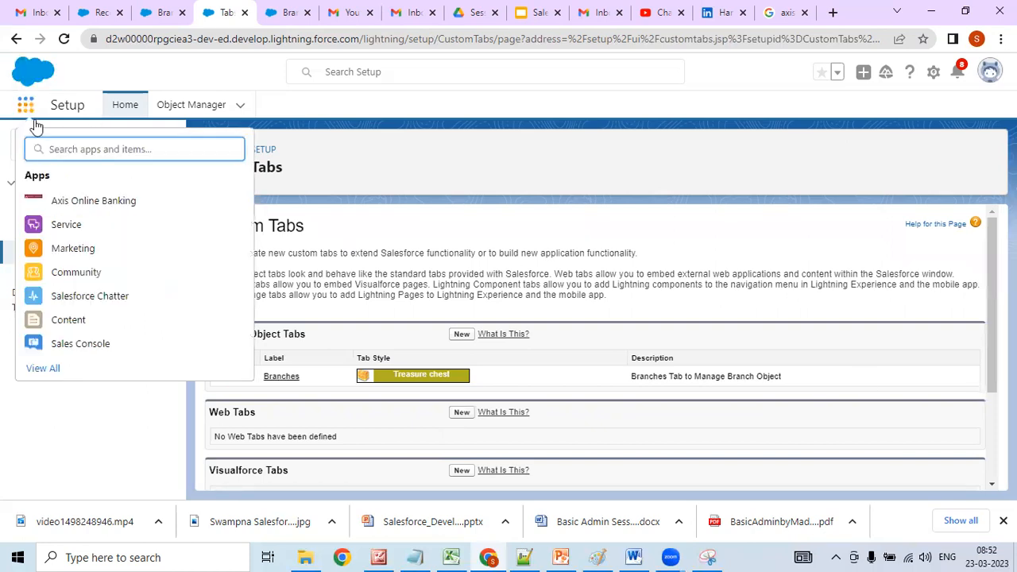
left_click(92, 225)
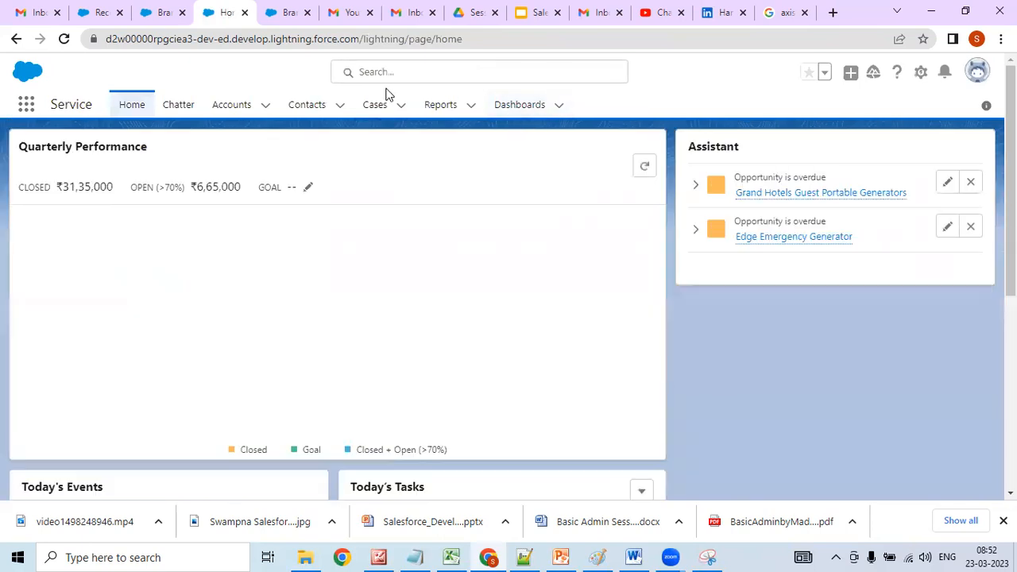
left_click(29, 105)
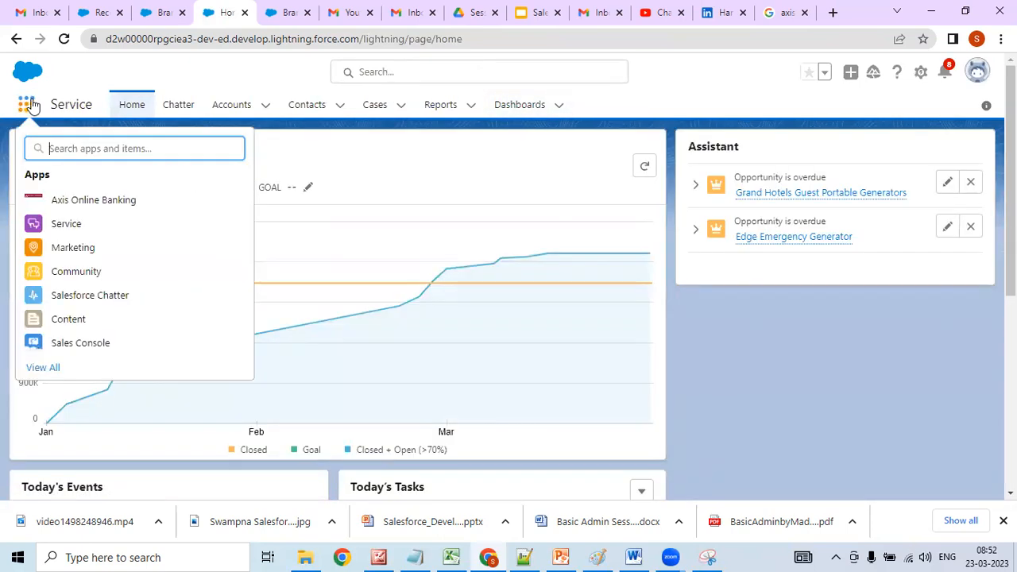
left_click(80, 200)
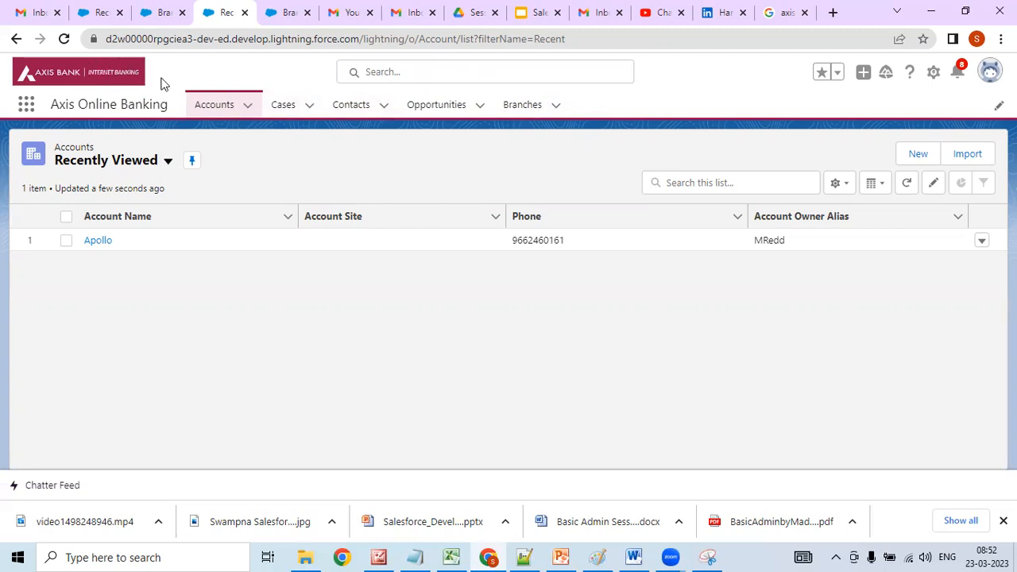
- Look through the app's Cases, Contacts, Opportunities and Branches tabs
left_click(279, 106)
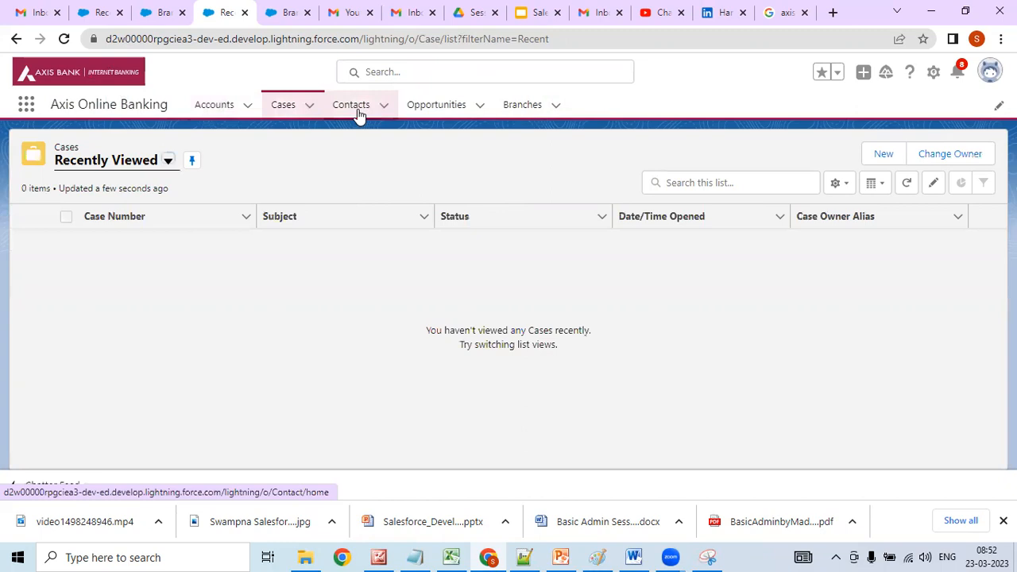
left_click(358, 110)
left_click(475, 107)
left_click(519, 106)
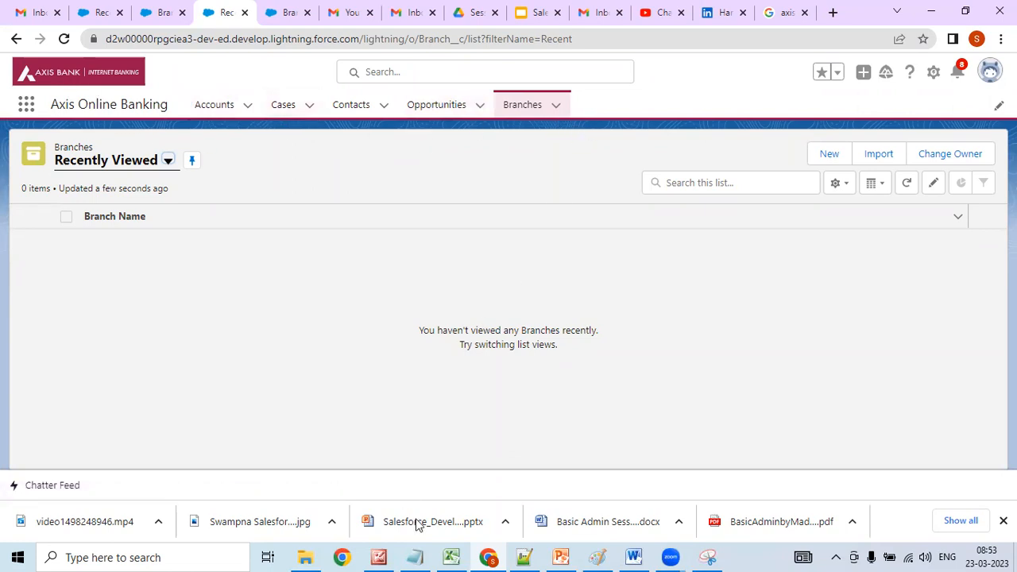
left_click(499, 556)
left_click(499, 556)
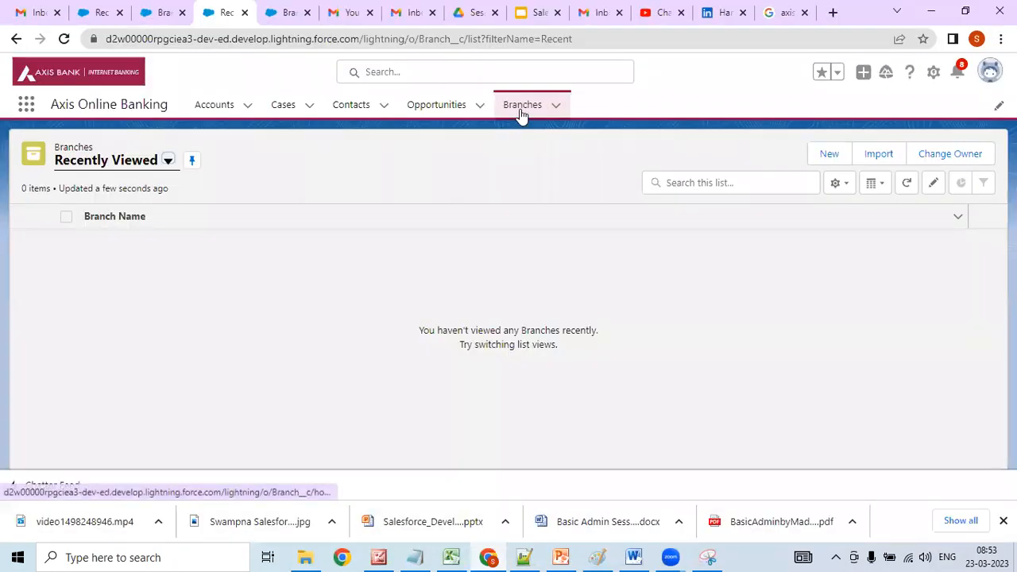
- Create a new branch record with the Branch Name "Hyderabad" and save it
left_click(520, 112)
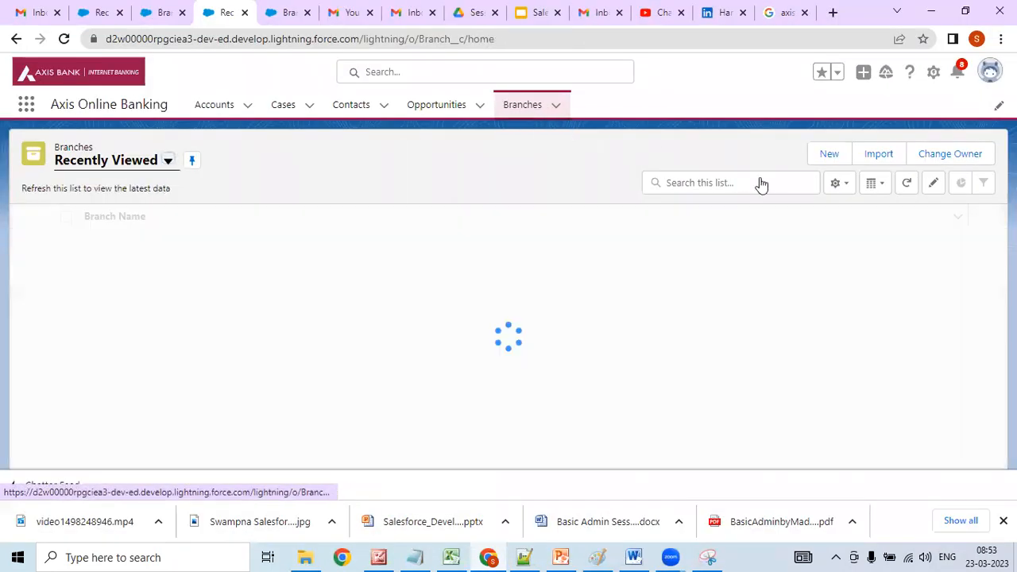
left_click(819, 155)
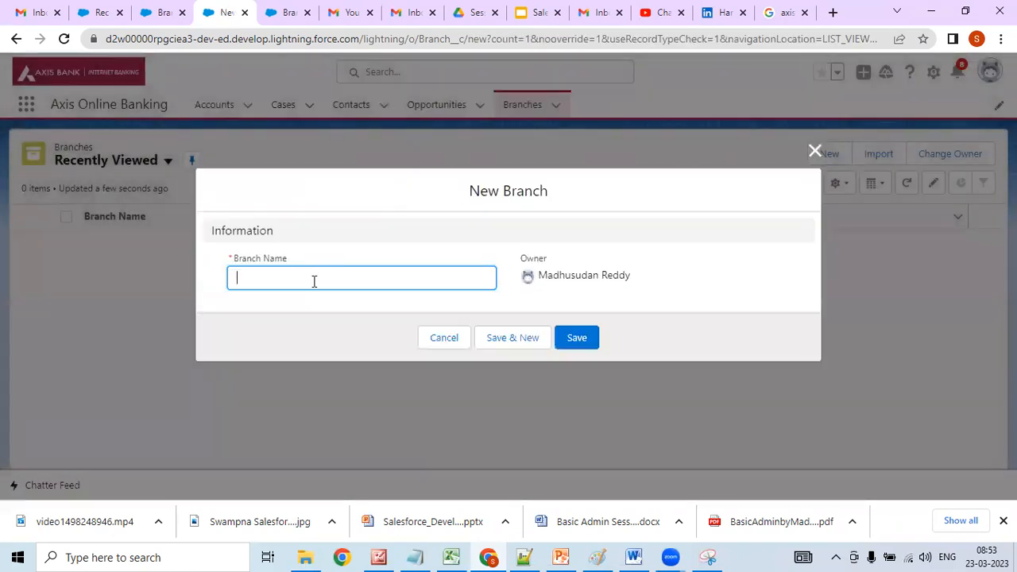
type("Hyderabad")
left_click(576, 338)
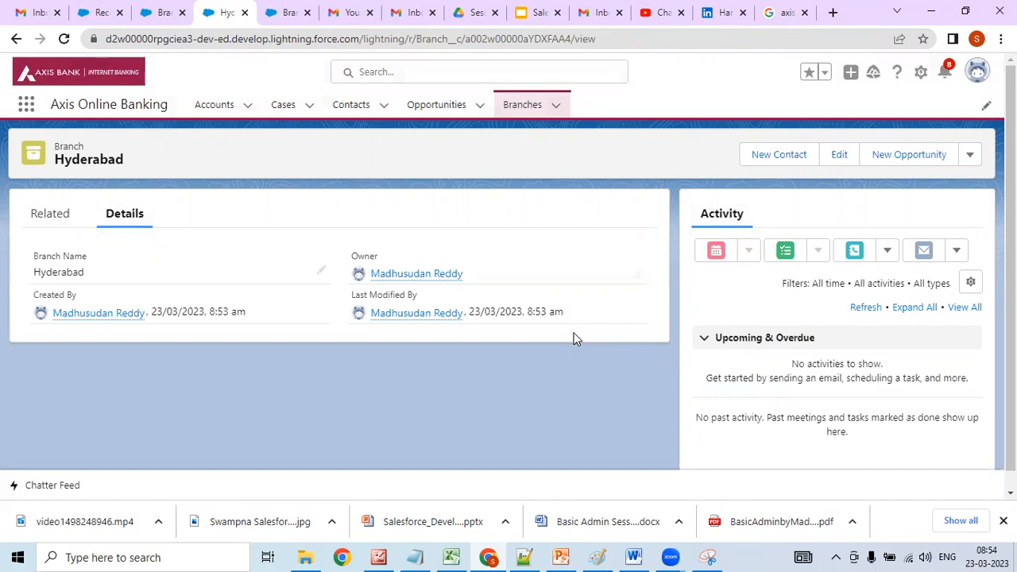
- Highlight the record ID portion of the Hyderabad branch record's web address
left_click(529, 39)
left_click(571, 37)
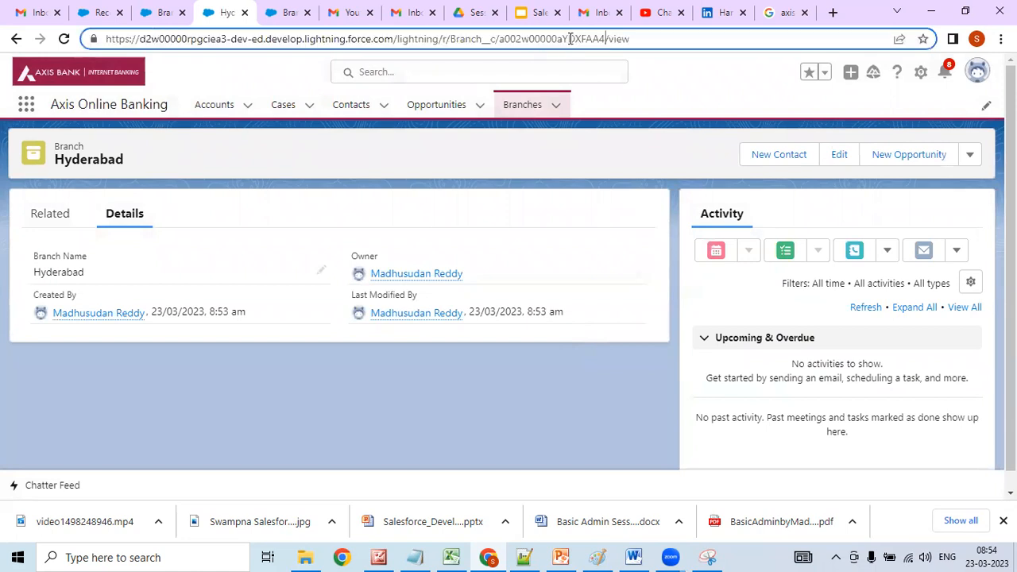
left_click_drag(592, 38, 497, 38)
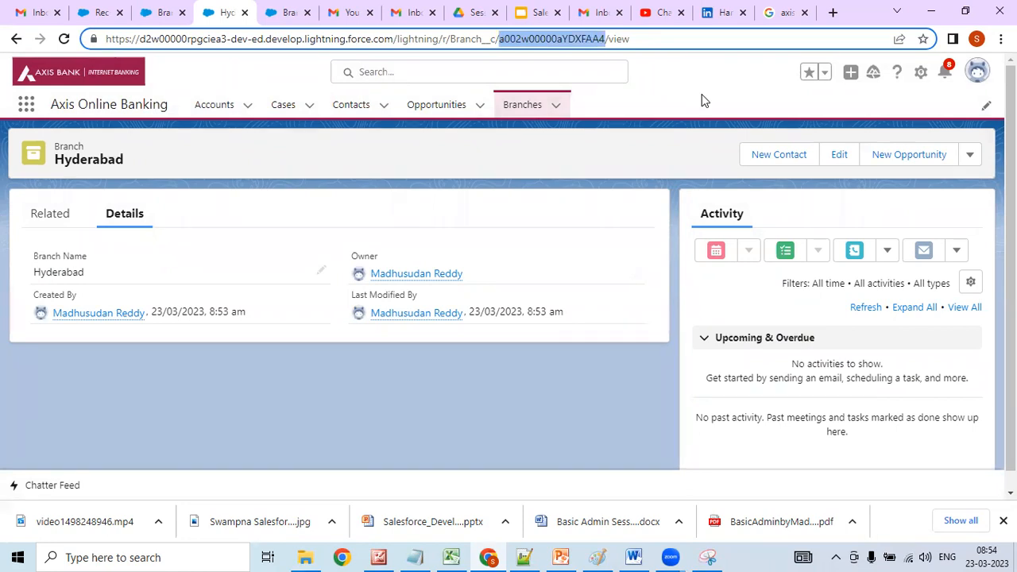
- Switch to Notepad++ and insert a blank line before the "Naukri" example in the "03.Web Tab" notes, removing the example line's leading space
key("alt+Tab")
left_click(322, 381)
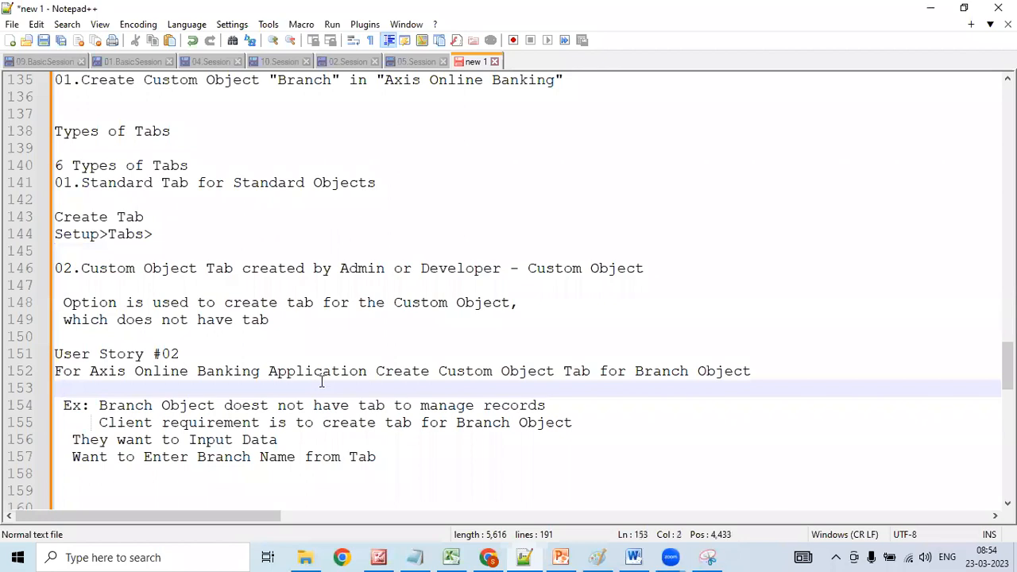
key("Down")
key("Down")
key("Down")
key("Down")
key("Down")
key("Down")
key("Down")
key("Down")
key("Down")
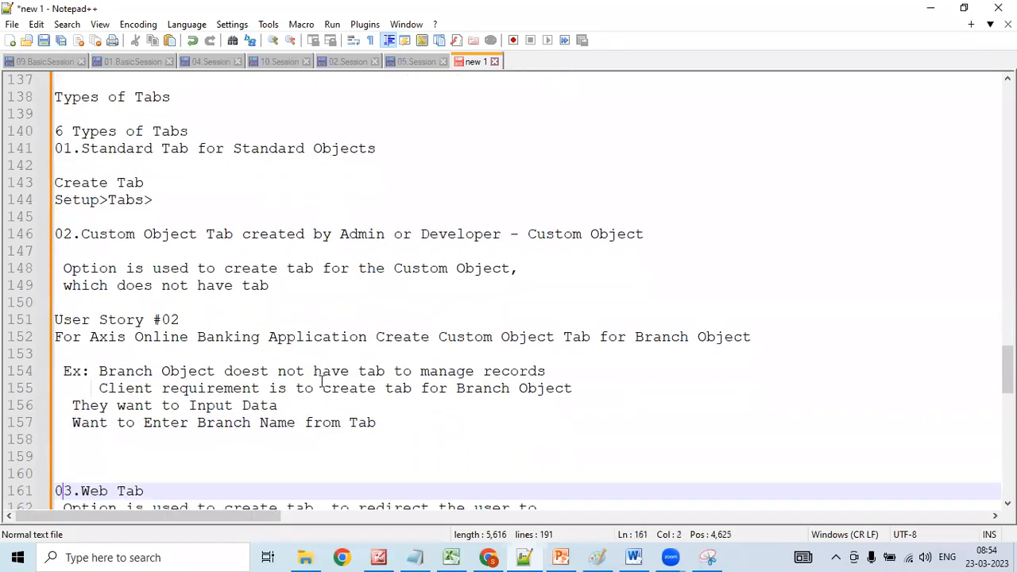
key("Down")
key("Down")
key("Down")
key("Down")
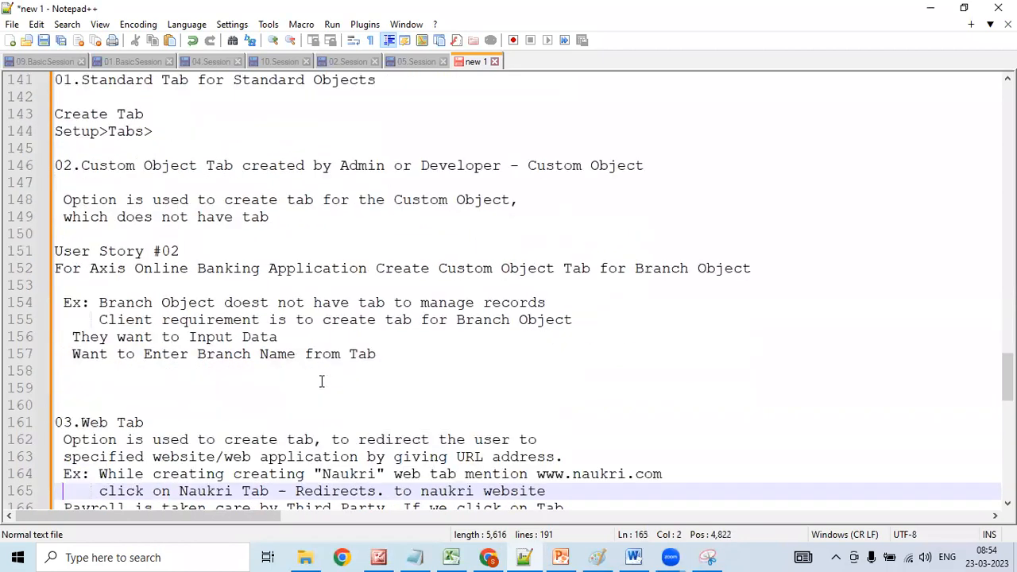
key("Up")
key("Up")
key("Up")
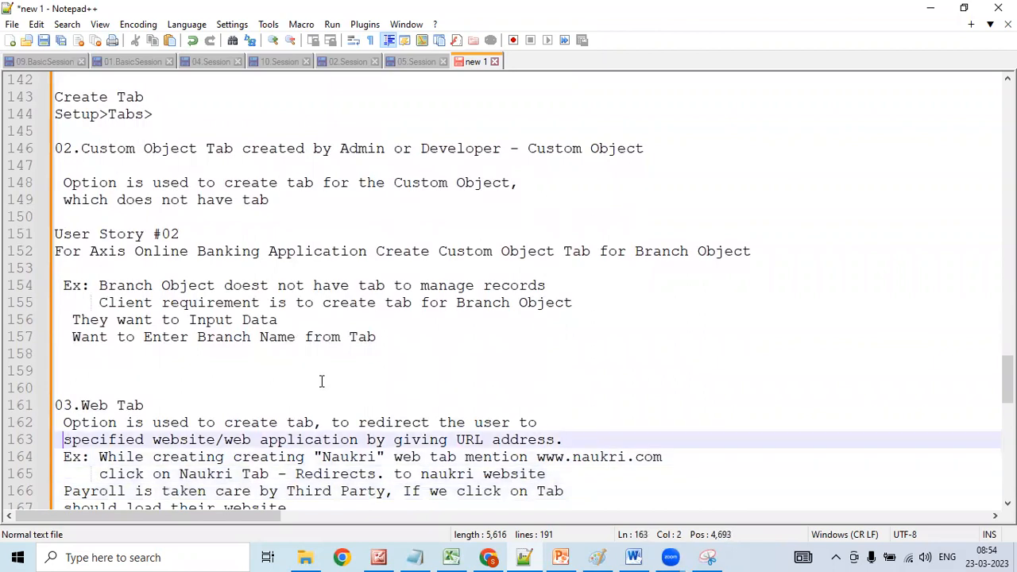
key("Down")
key("BackSpace")
key("Return")
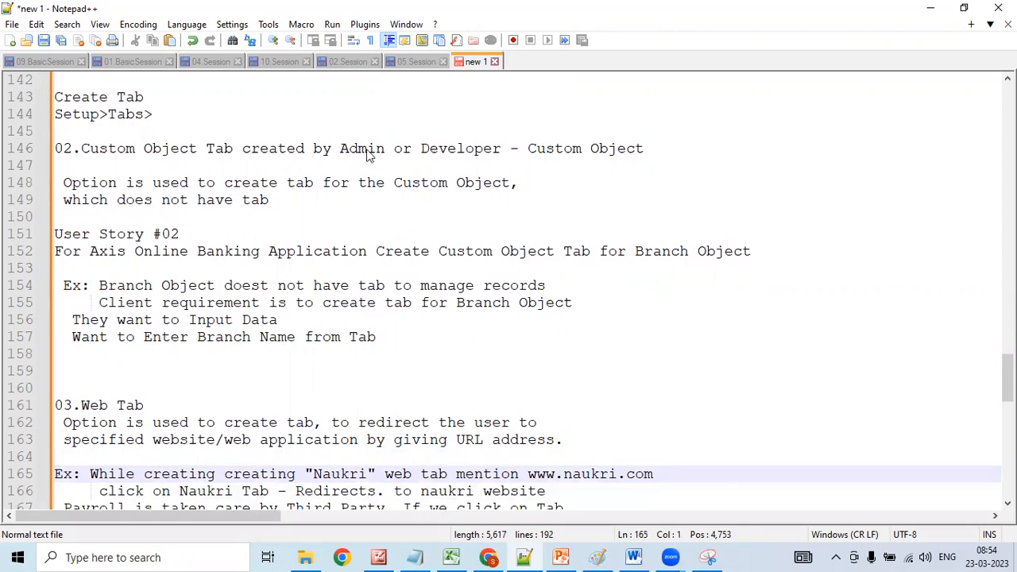
- Switch back to Chrome and search Google for "payroll" in a new browser tab
key("alt+Tab")
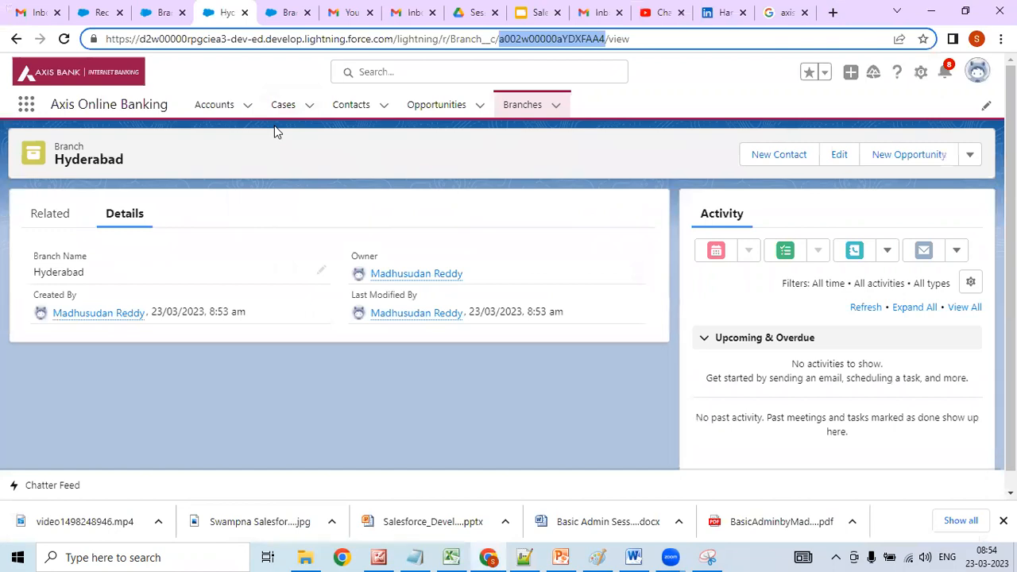
left_click(569, 189)
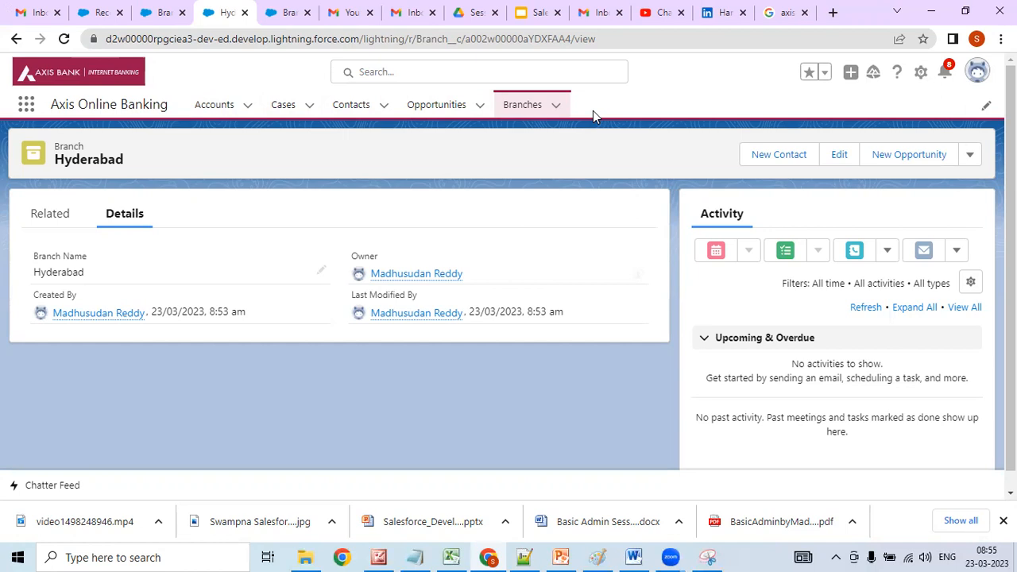
left_click(833, 13)
type("g")
key("Return")
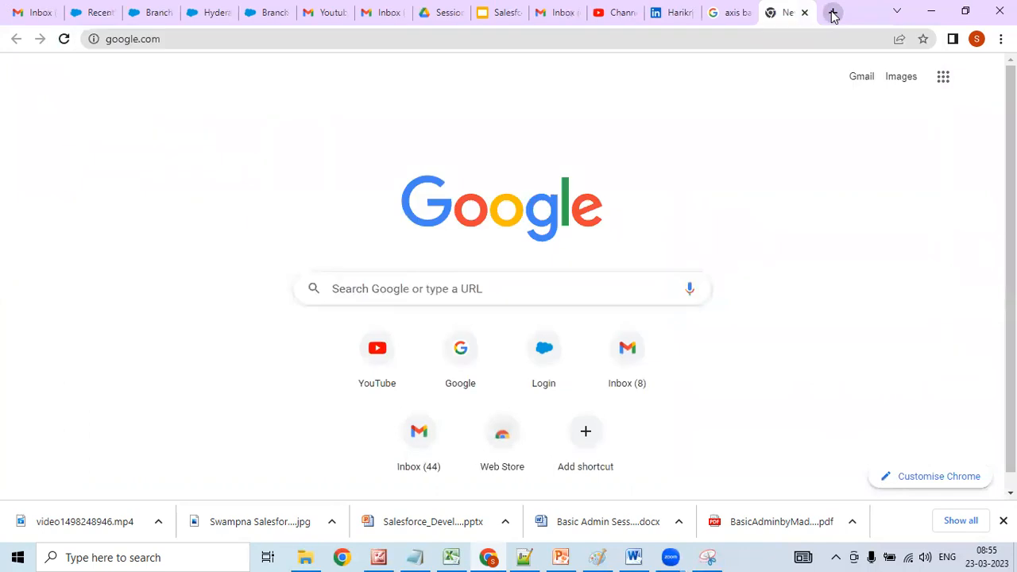
type("payroll")
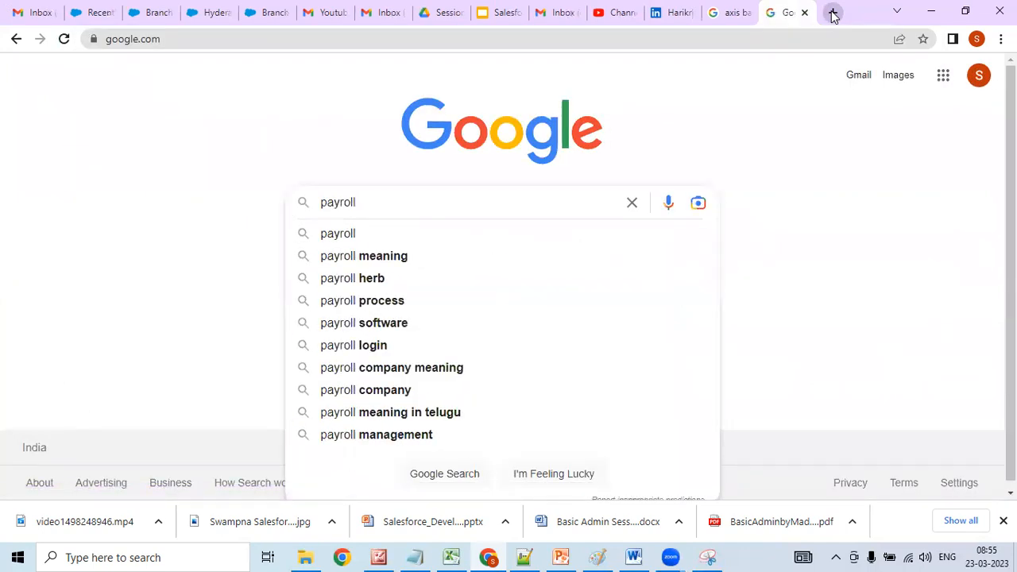
key("Return")
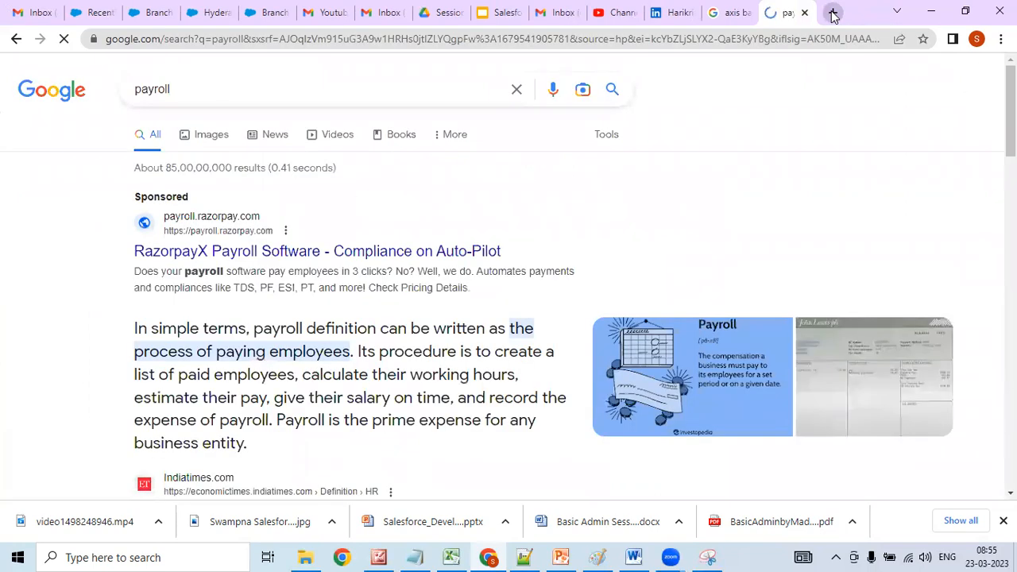
- Look through the payroll search results and open greytHR's "What is Payroll? | Payroll Management System" page
key("Down")
key("Down")
key("Down")
key("Down")
key("Down")
key("Down")
key("Down")
key("Down")
key("Down")
key("Down")
key("Down")
key("Down")
key("Down")
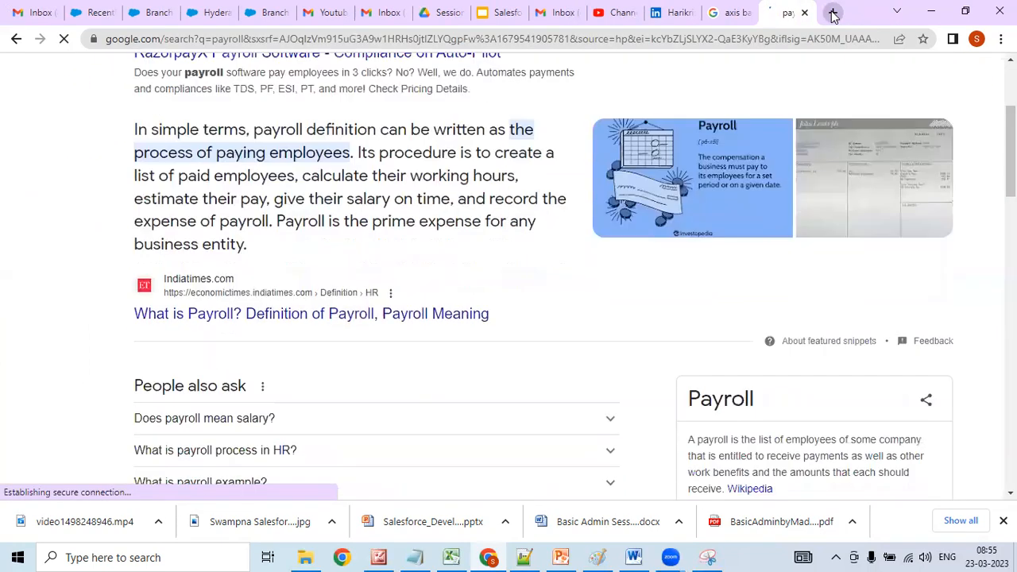
key("Down")
key("Down")
key("Down")
key("Down")
key("Down")
key("Down")
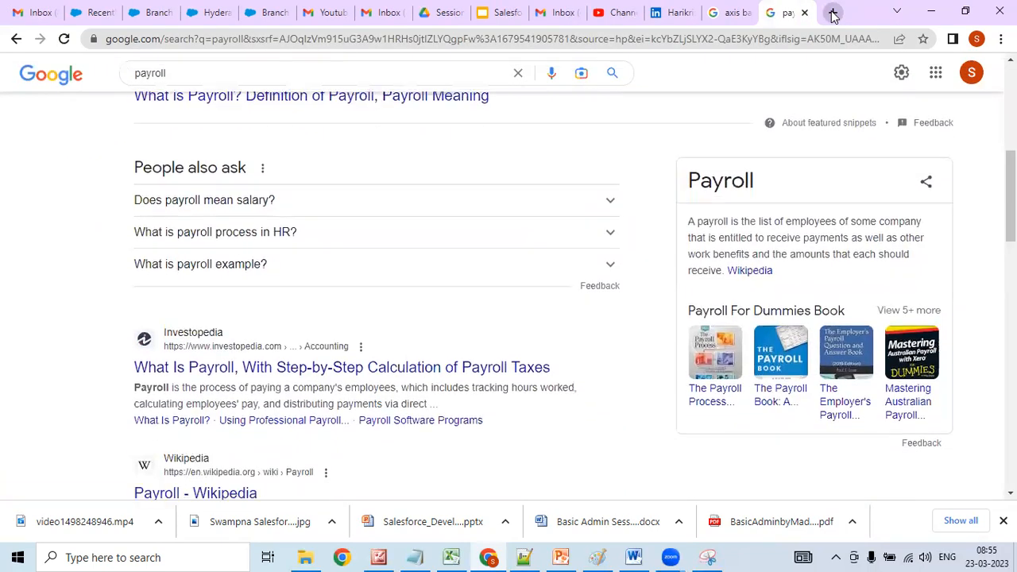
key("Down")
key("Down")
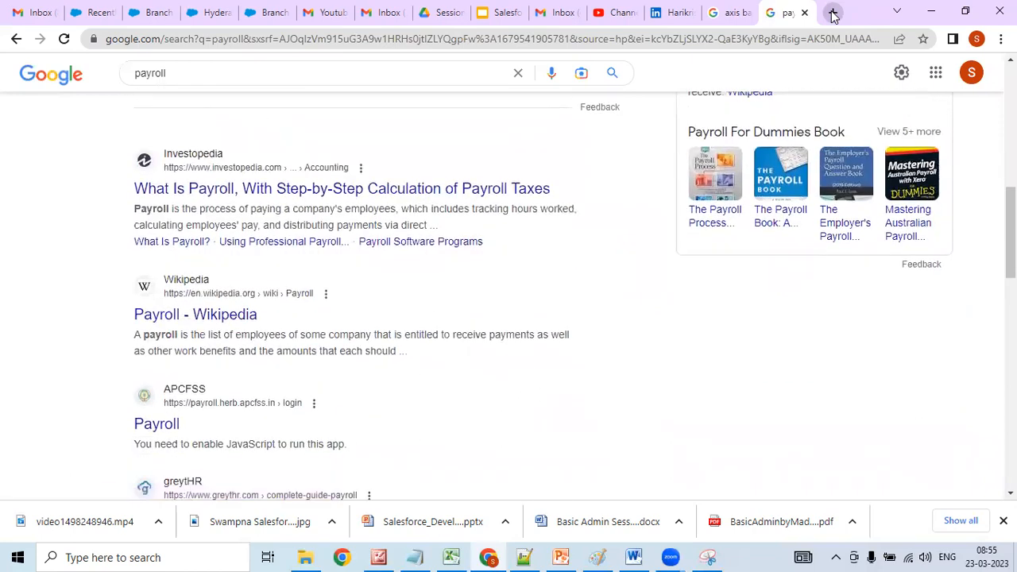
key("Down")
key("Down")
key("Down")
key("Down")
key("Down")
key("Down")
key("Down")
key("Down")
key("Down")
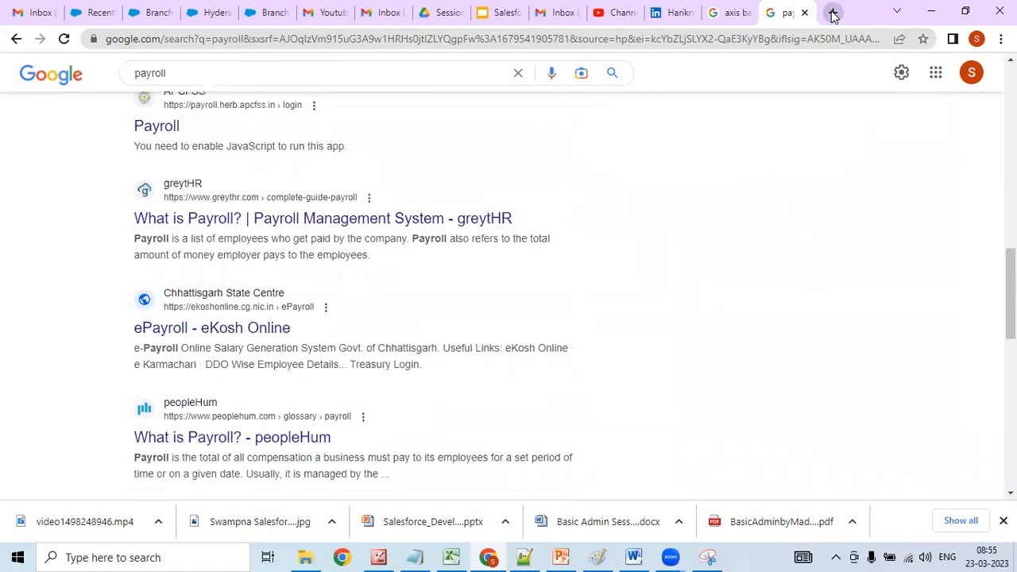
key("Down")
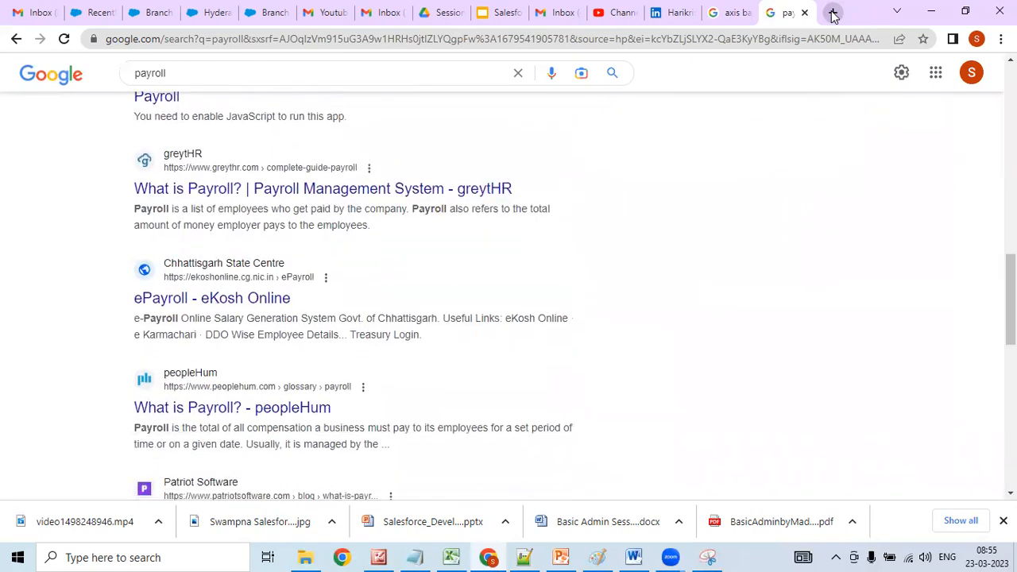
left_click(409, 200)
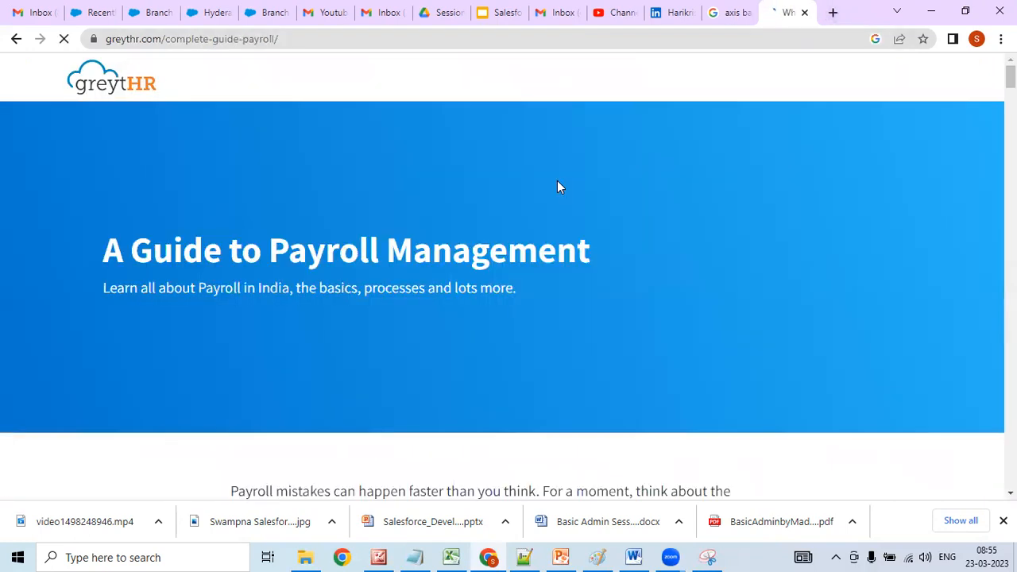
- Dismiss the greytHR demo form, open the site's login page and highlight its web address
scroll(557, 186, "down", 3)
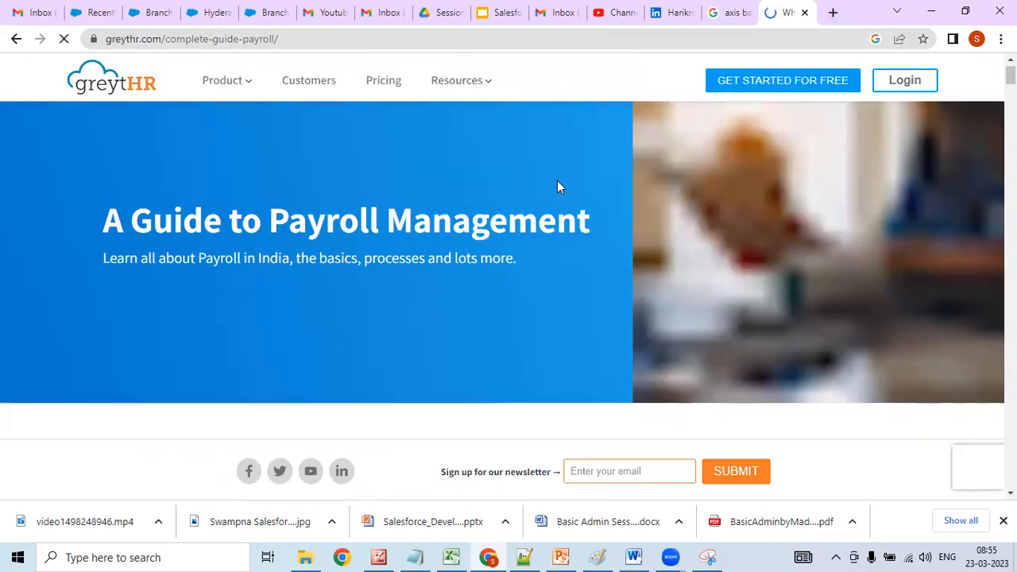
scroll(557, 187, "up", 3)
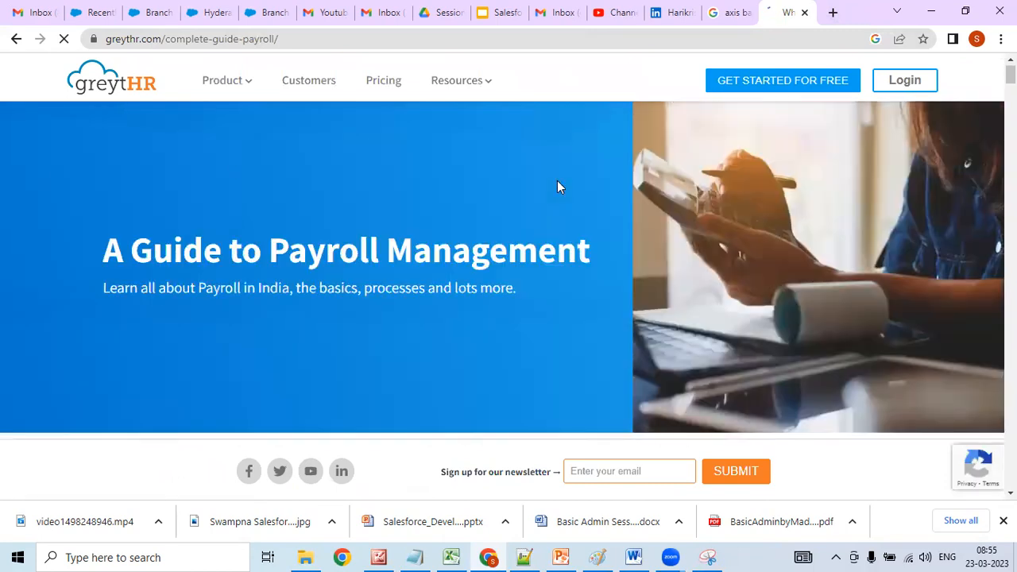
left_click(407, 40)
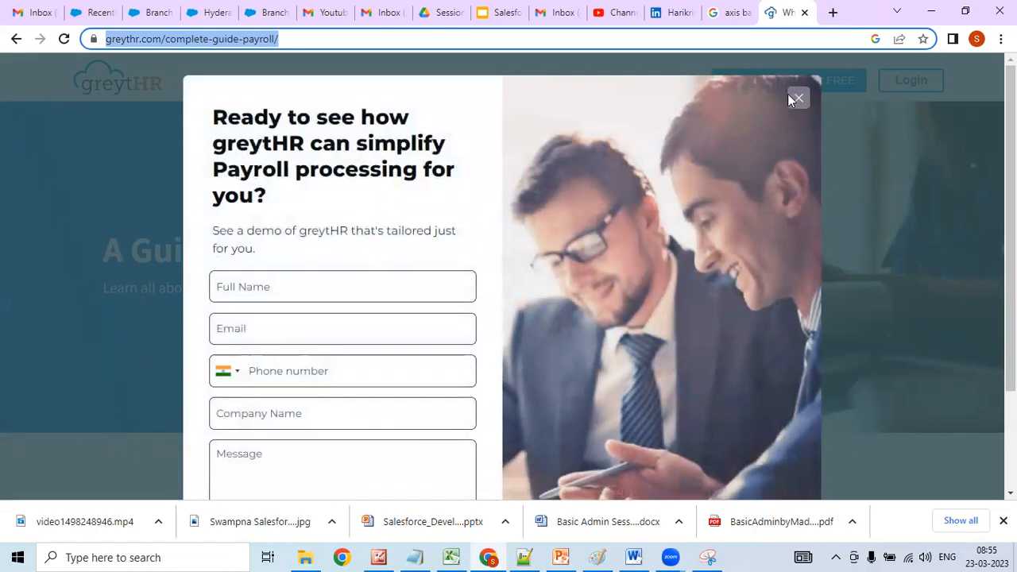
left_click(800, 101)
left_click(906, 87)
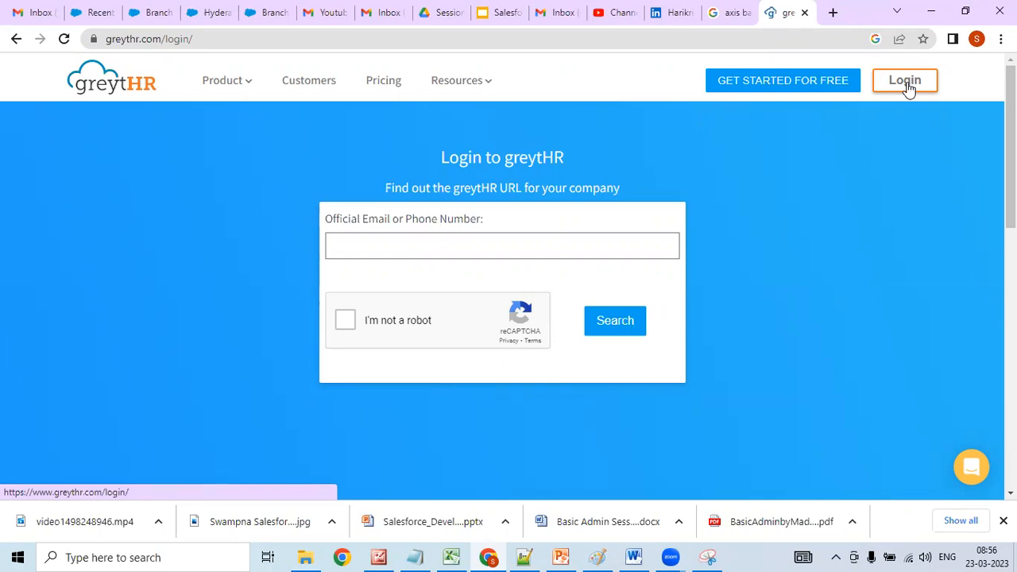
left_click(272, 39)
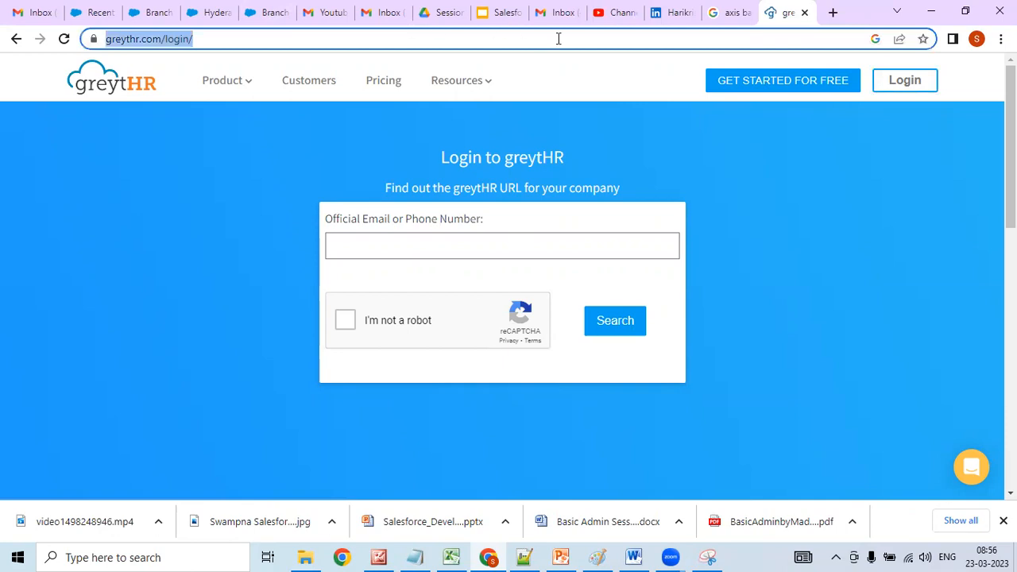
- Return to the Axis Online Banking accounts page in Salesforce and open Setup for the current app
left_click(97, 13)
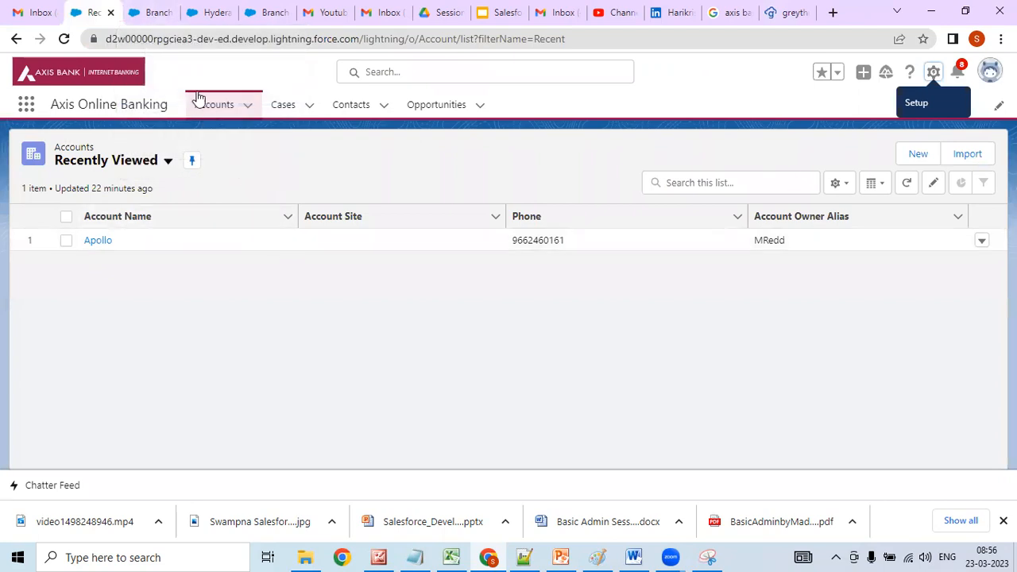
left_click(128, 12)
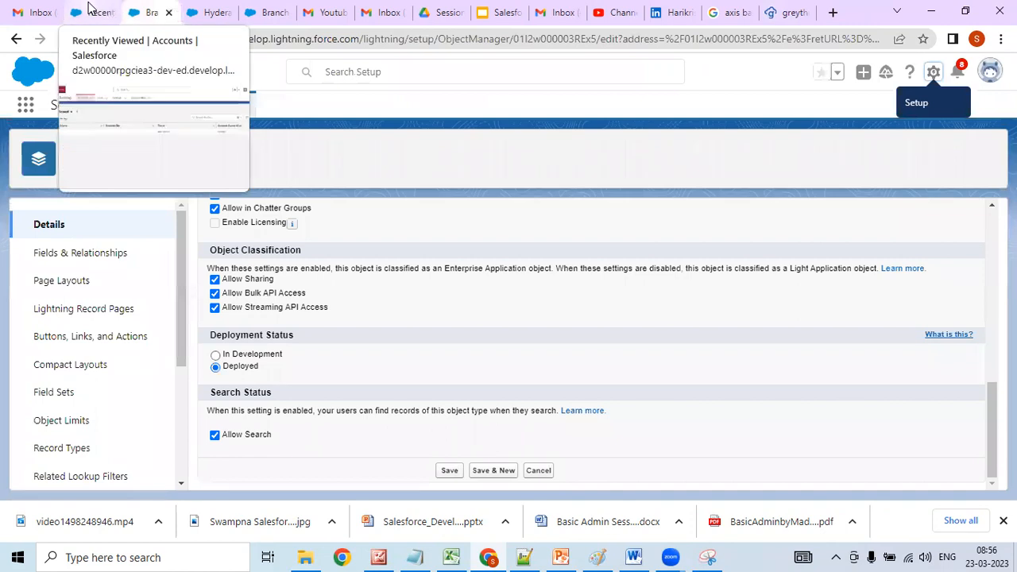
left_click(90, 8)
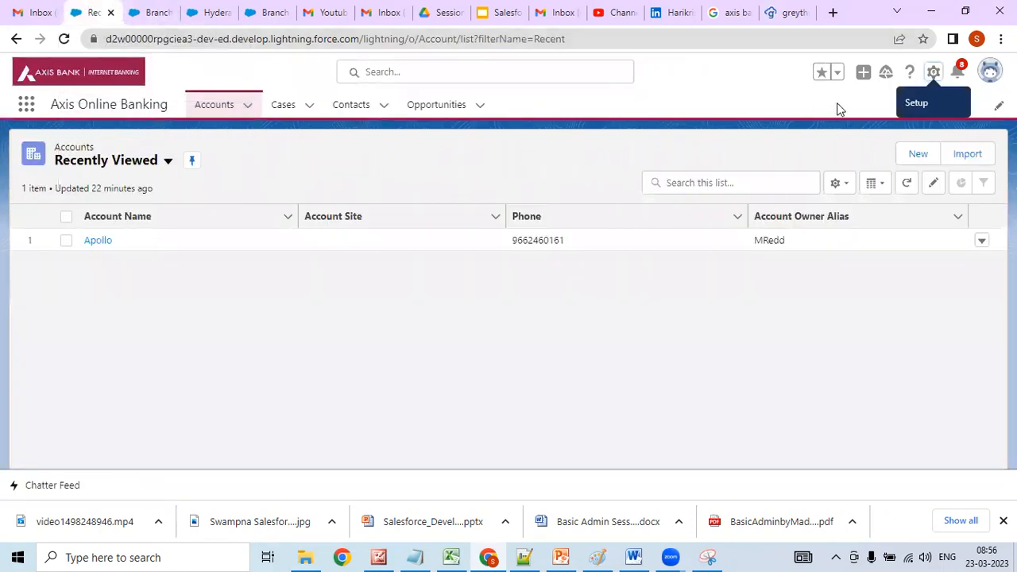
left_click(934, 74)
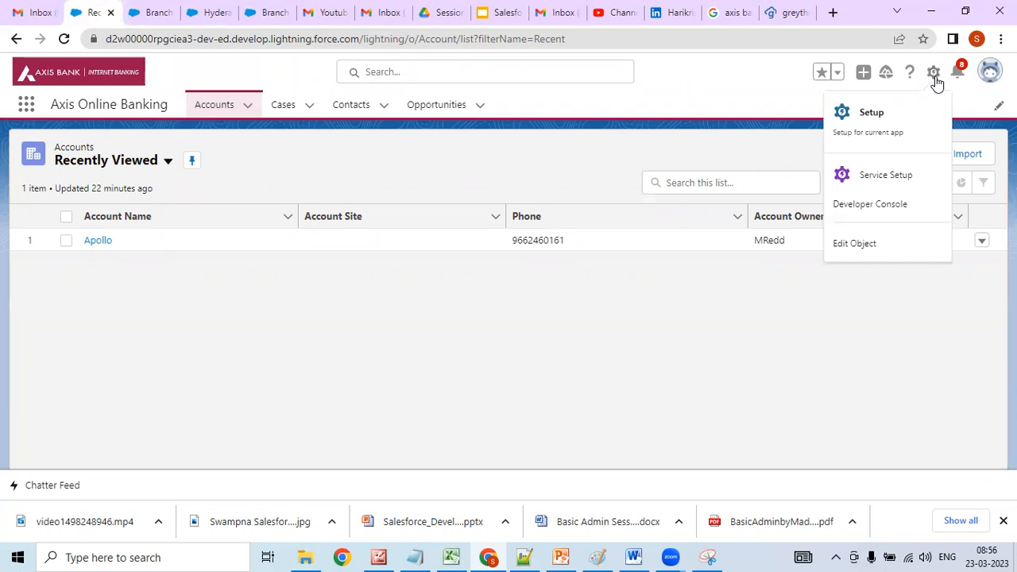
left_click(892, 116)
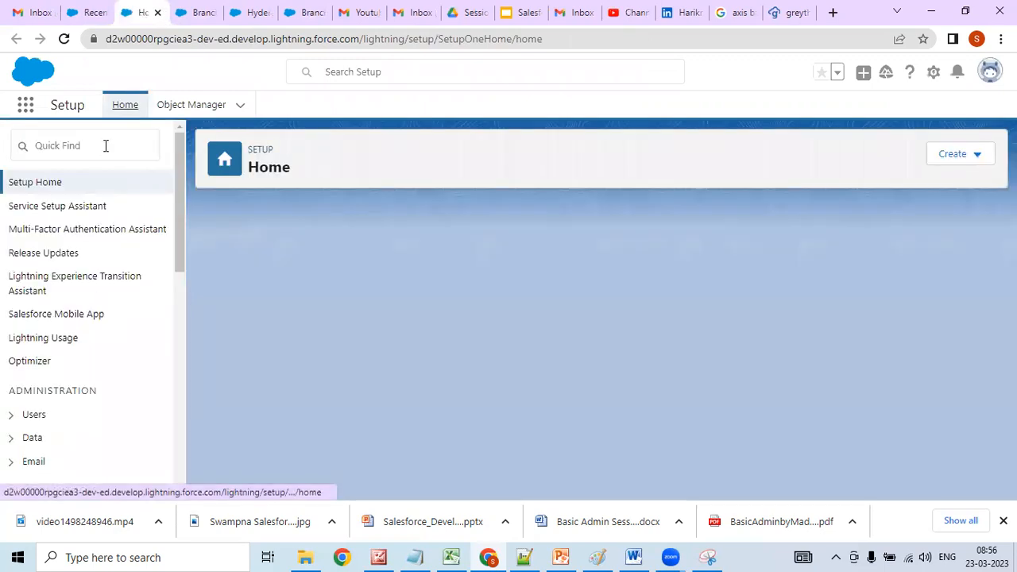
- Find "tab" in Setup and open the Tabs page under User Interface
left_click(106, 146)
type("ta")
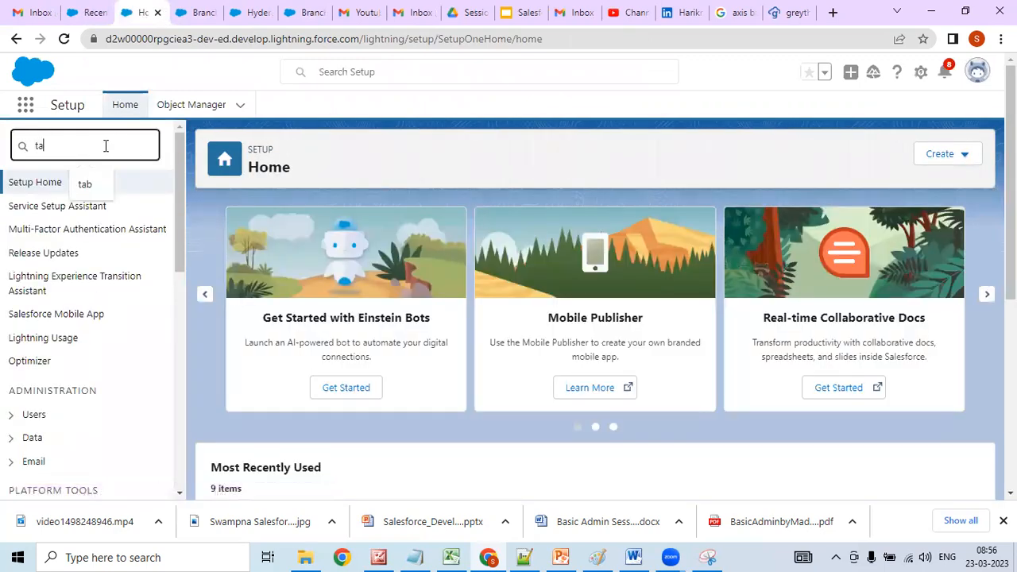
type("b")
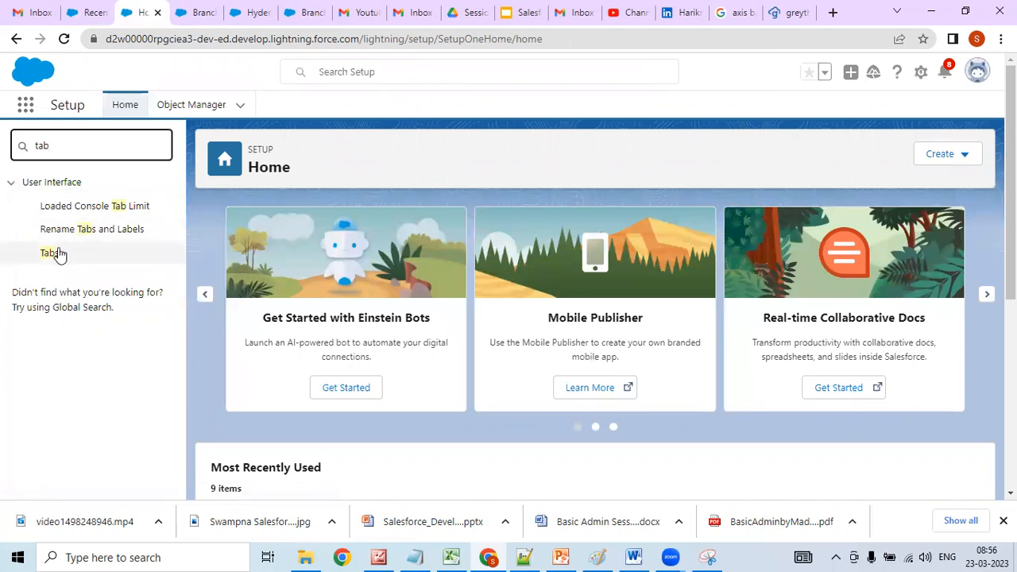
left_click(57, 254)
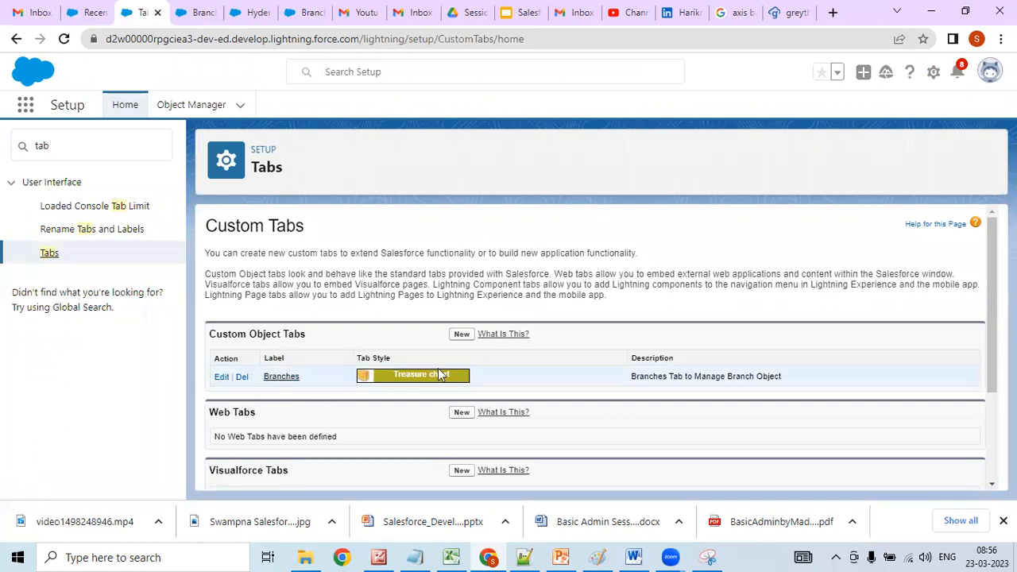
- Start a new web tab with the Full page width layout and continue to its content and display properties
left_click(463, 414)
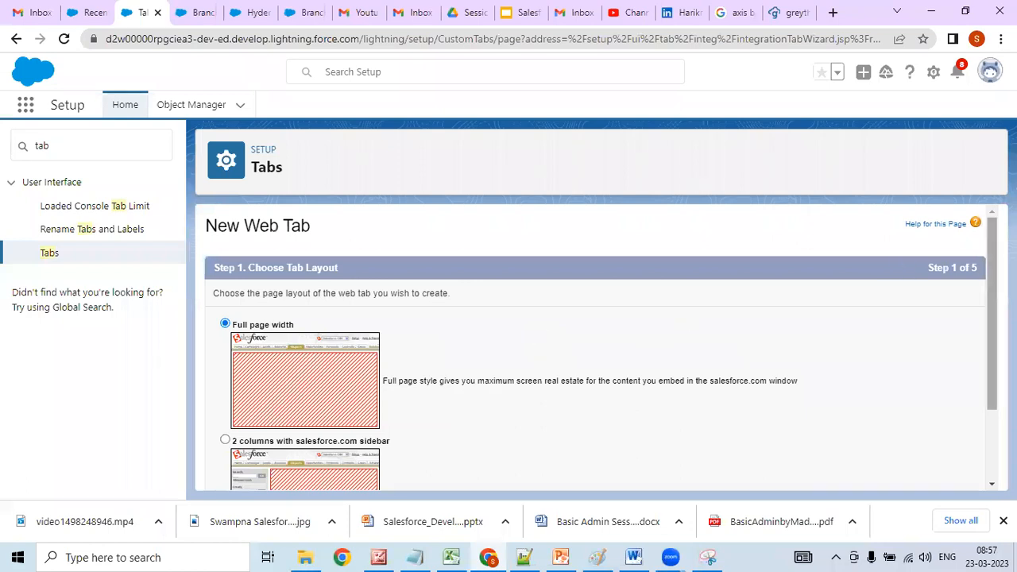
scroll(986, 334, "down", 2)
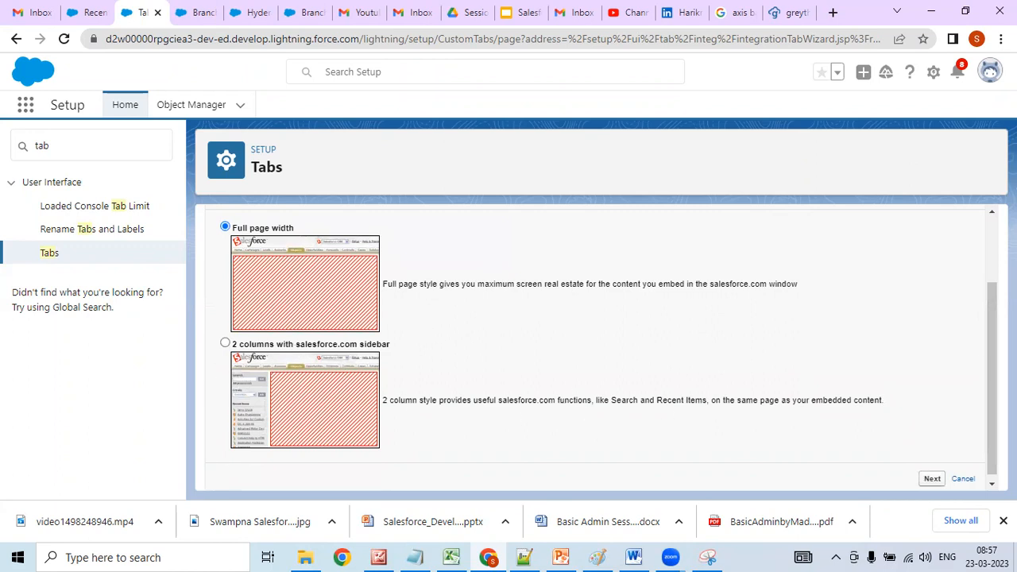
scroll(980, 239, "up", 3)
scroll(973, 334, "down", 3)
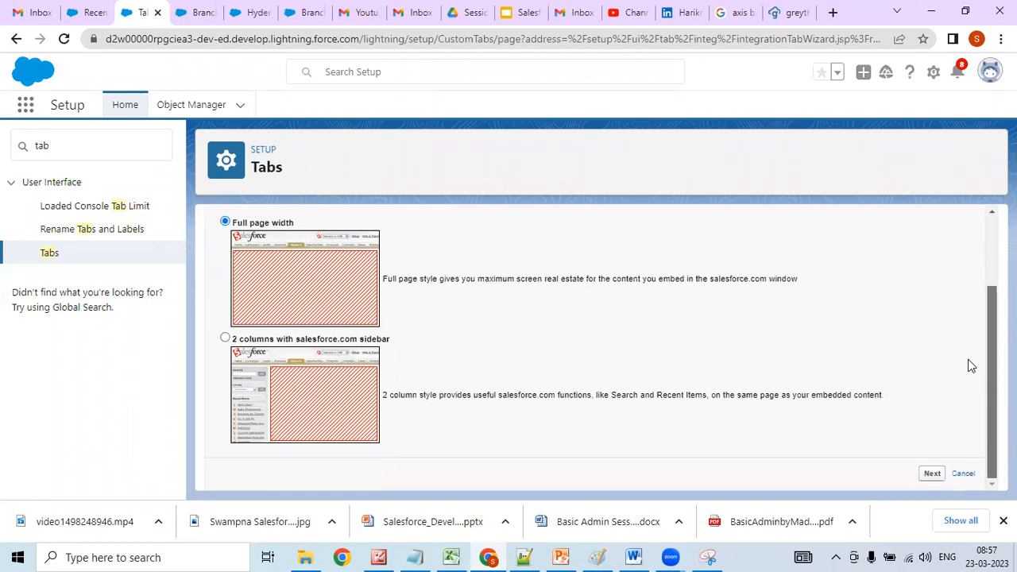
left_click(931, 474)
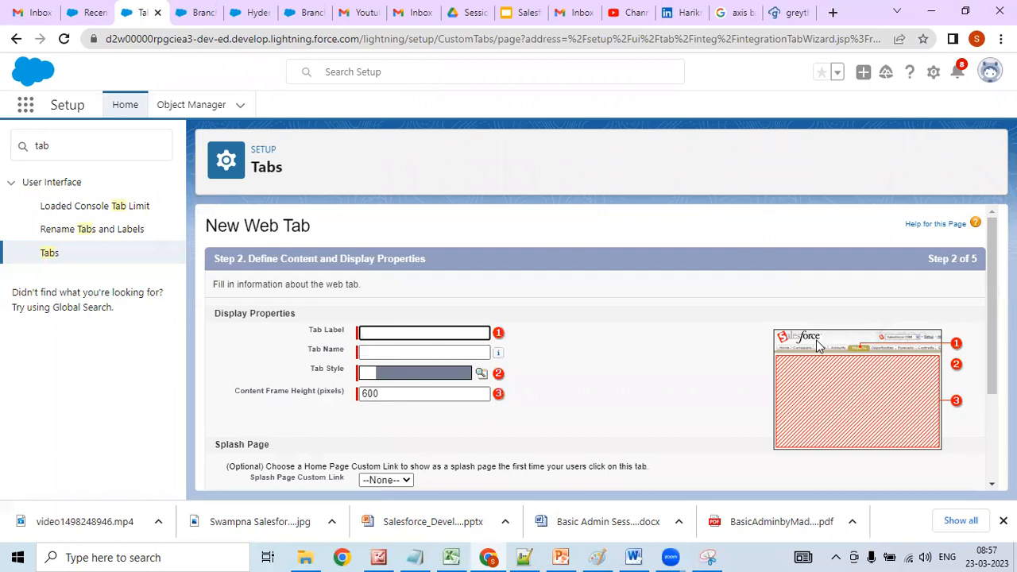
- Change the web tab's layout to 2 columns with salesforce.com sidebar and continue to its content and display properties
scroll(987, 434, "down", 3)
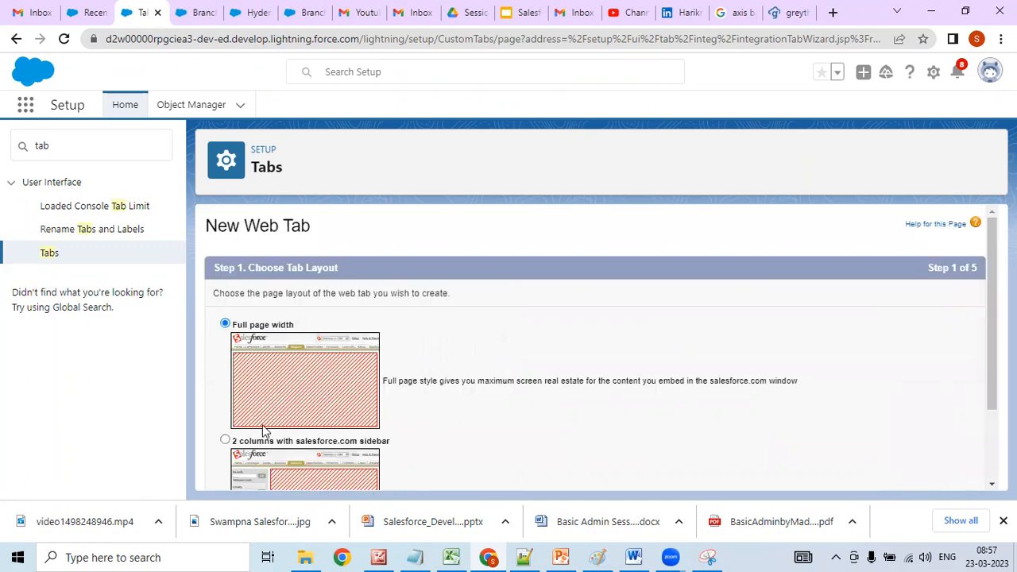
left_click(225, 440)
scroll(914, 397, "down", 3)
left_click(932, 477)
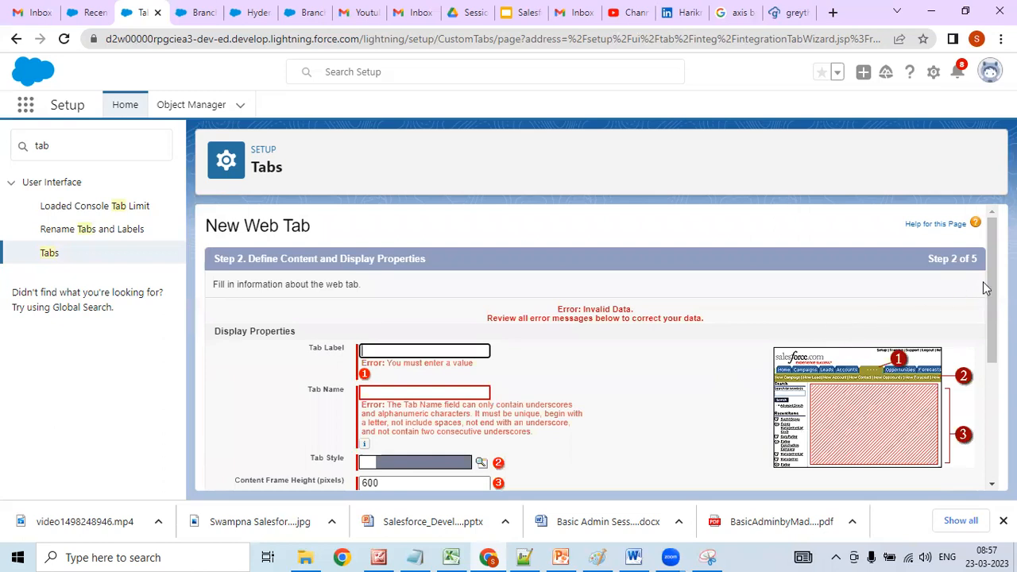
- Enter GreyHRPayRole as the web tab's label and let the tab name take the same value
scroll(992, 286, "down", 1)
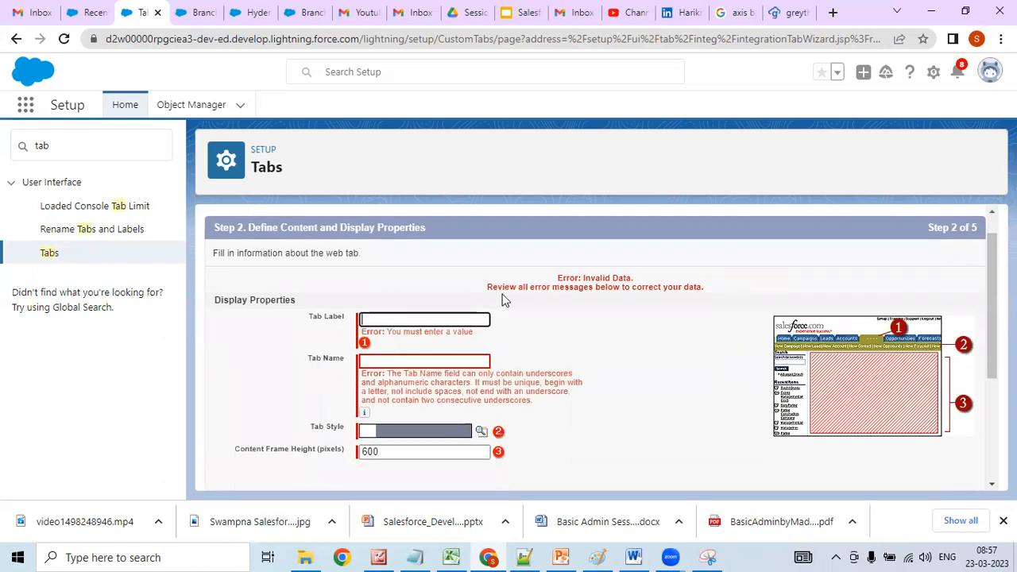
type("Gry")
type("yHRPa")
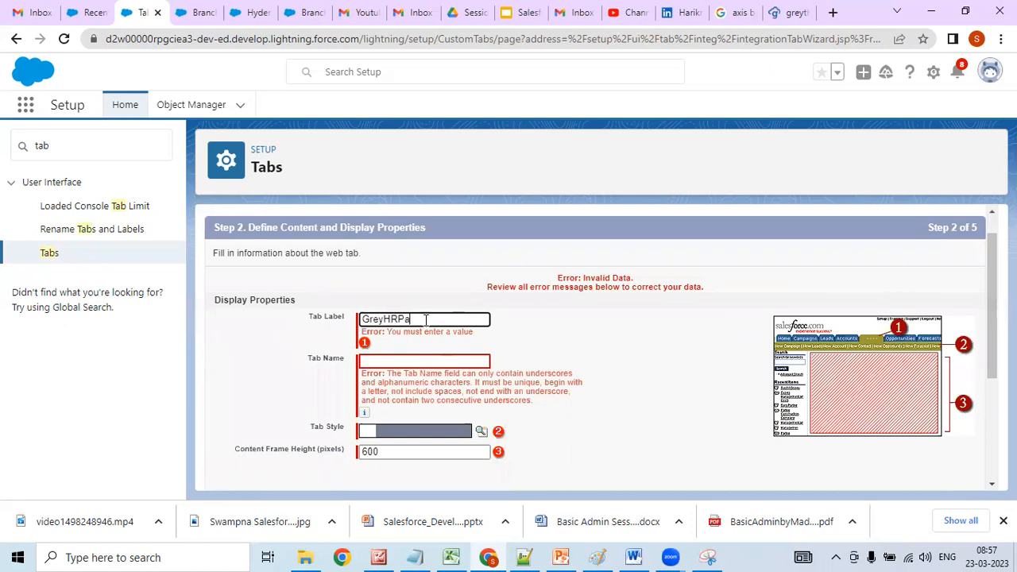
type("yRole")
key("Tab")
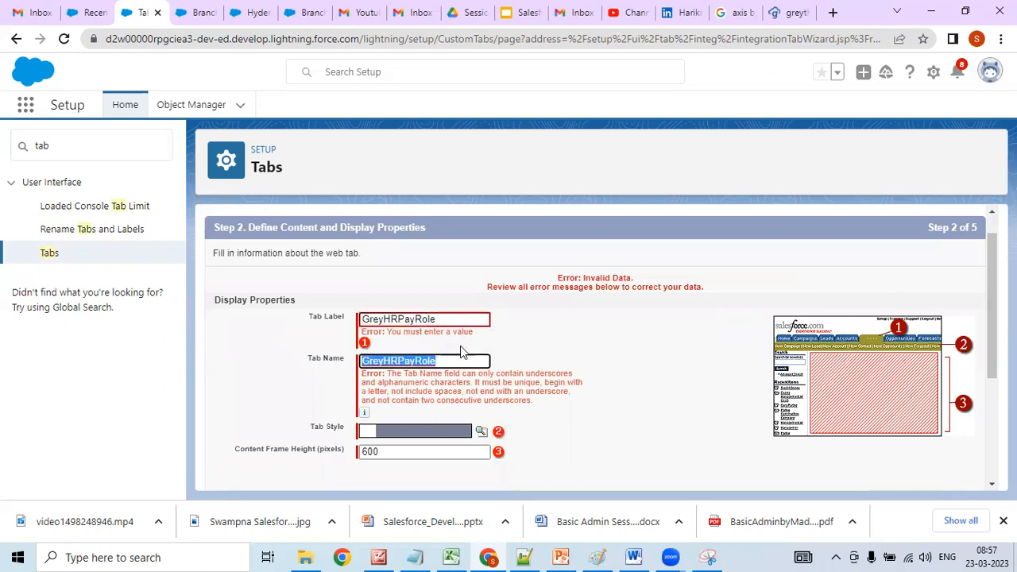
- Assign the Stack of Cash style to the web tab
left_click(481, 433)
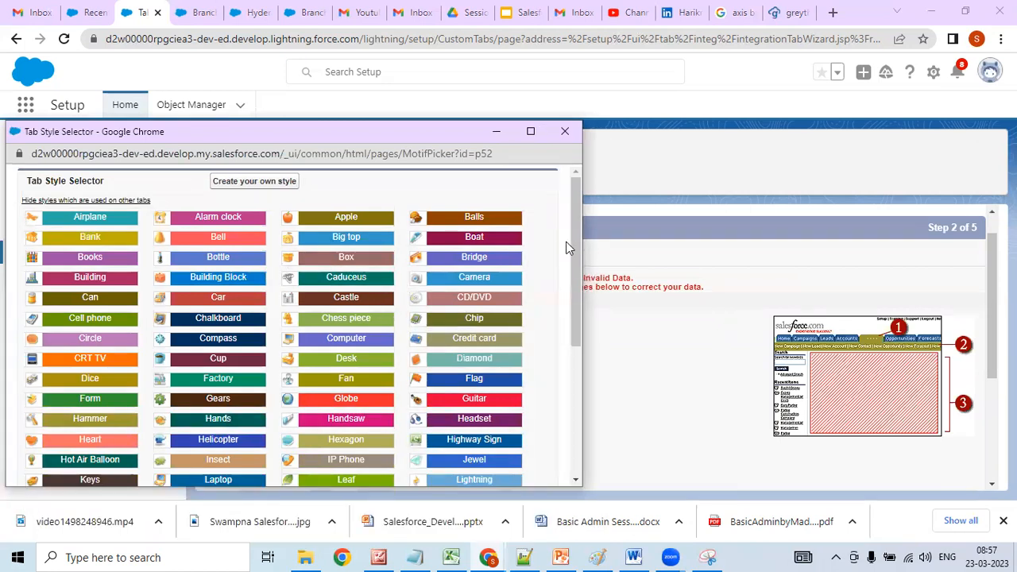
left_click_drag(582, 243, 575, 243)
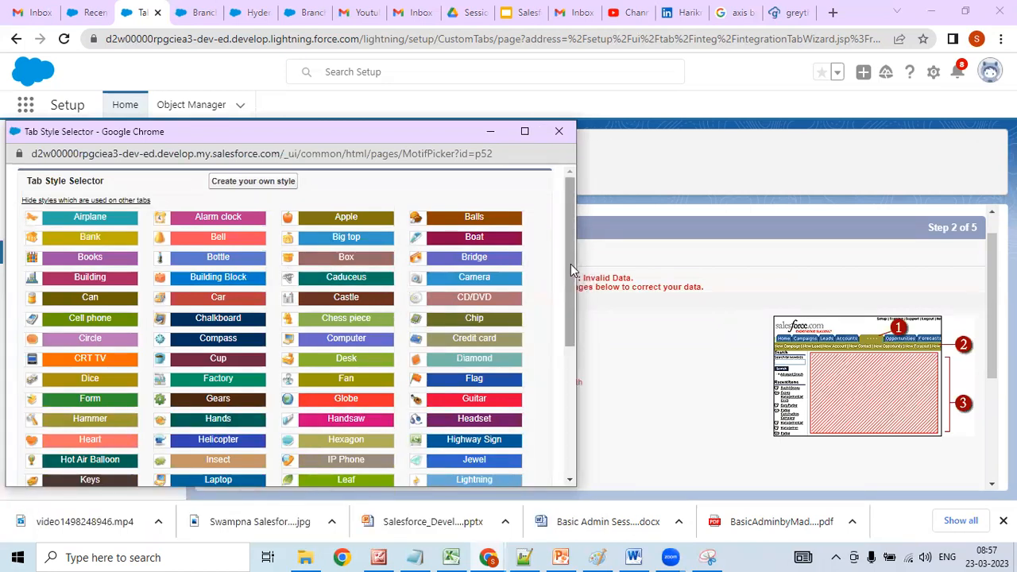
scroll(577, 360, "down", 2)
left_click_drag(577, 360, 570, 392)
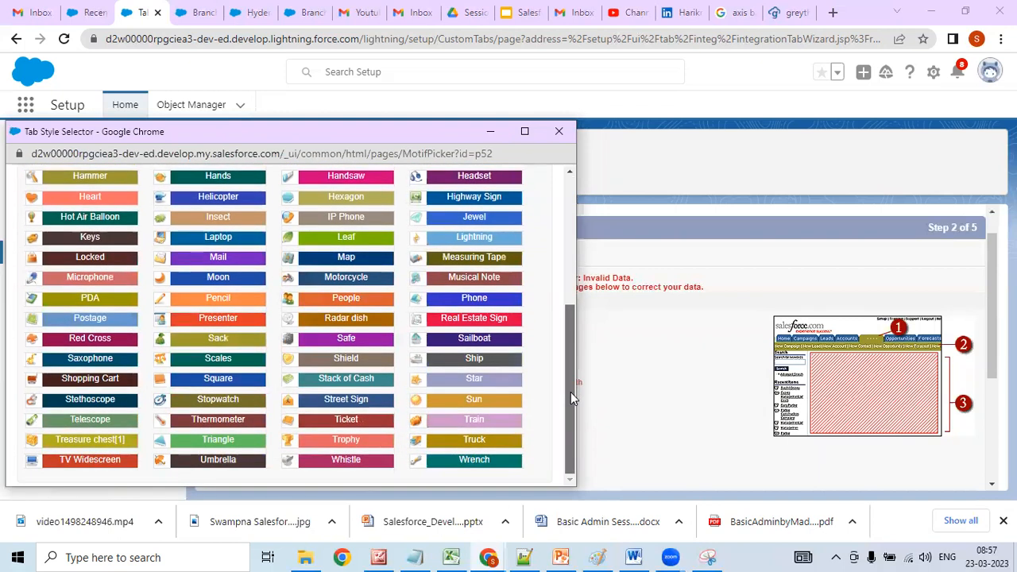
left_click(378, 384)
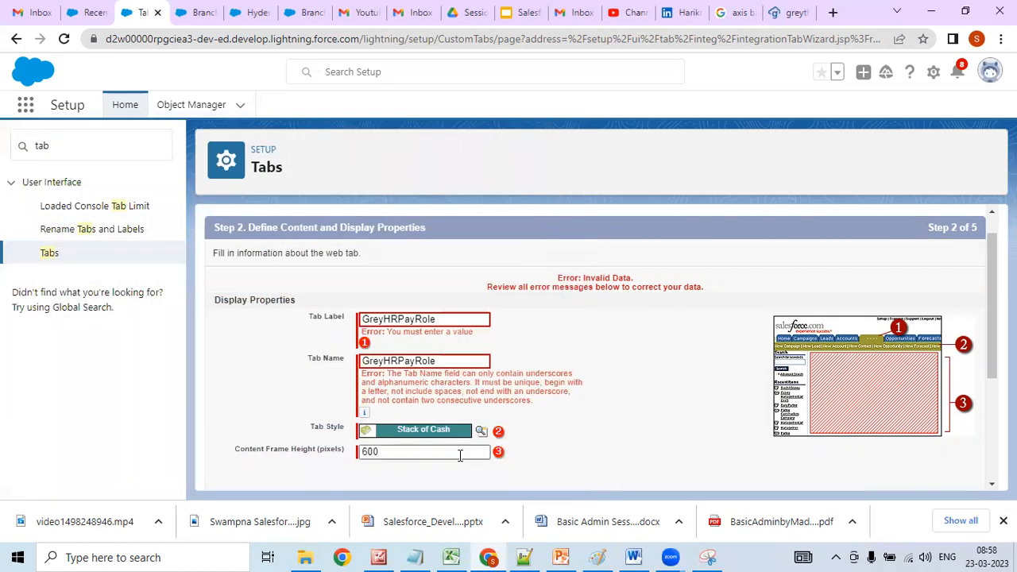
- Describe the web tab as "GreyHR Payroll Website" and continue to its URL definition
left_click_drag(992, 302, 992, 365)
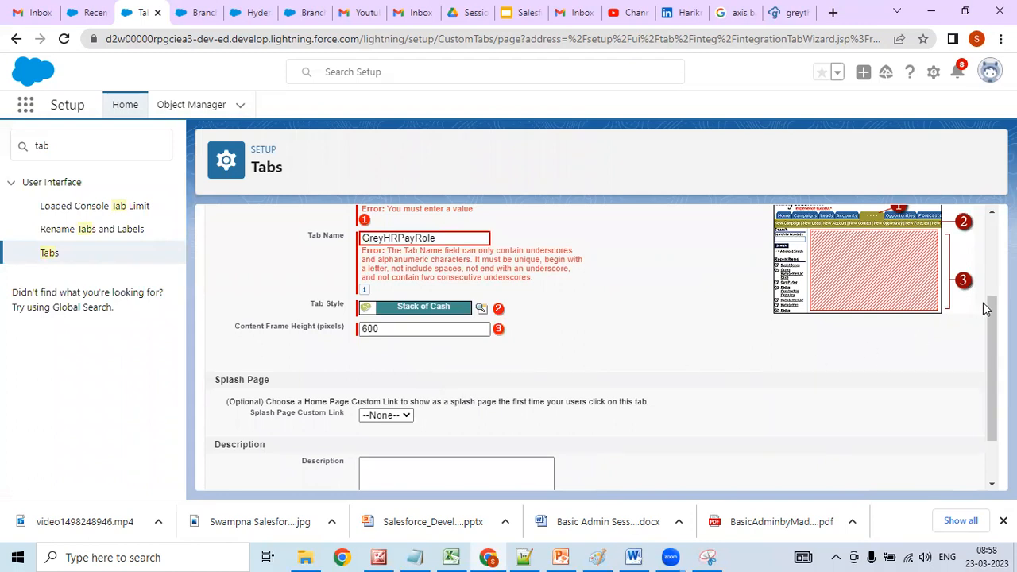
scroll(983, 303, "down", 2)
left_click(513, 423)
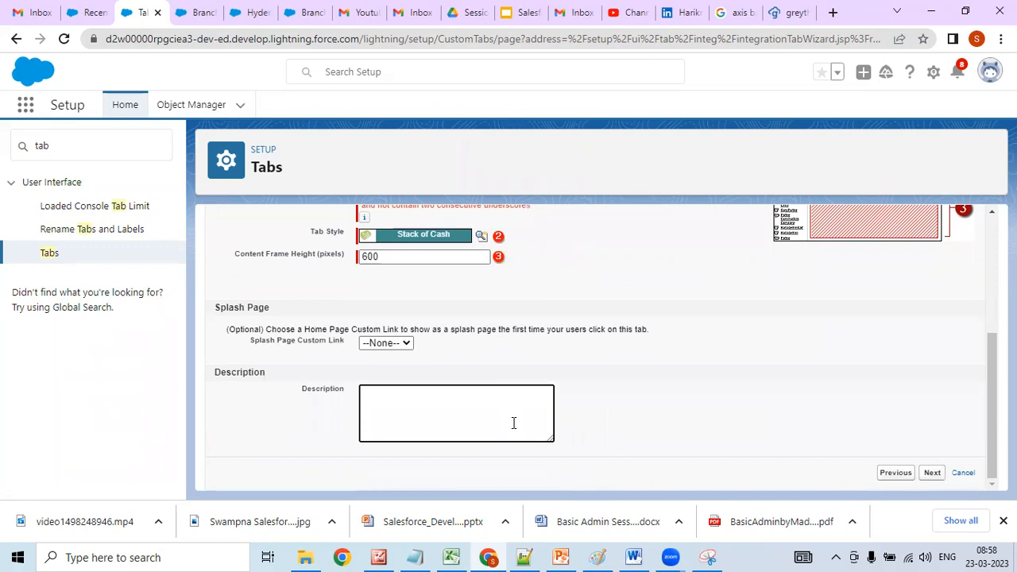
type("Payroll")
type("Grey")
type("HR")
left_click(931, 473)
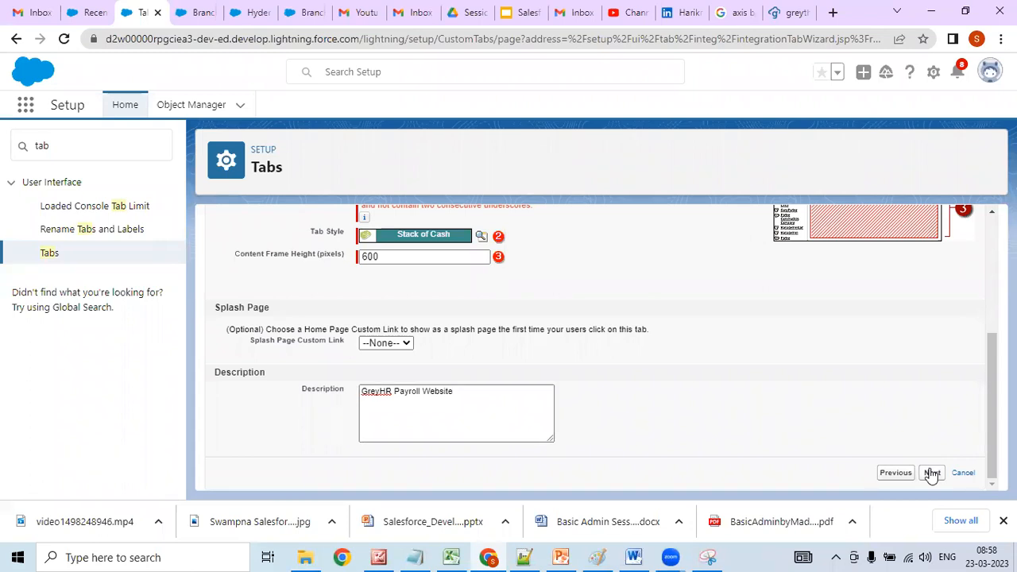
left_click(932, 473)
left_click_drag(992, 380, 947, 384)
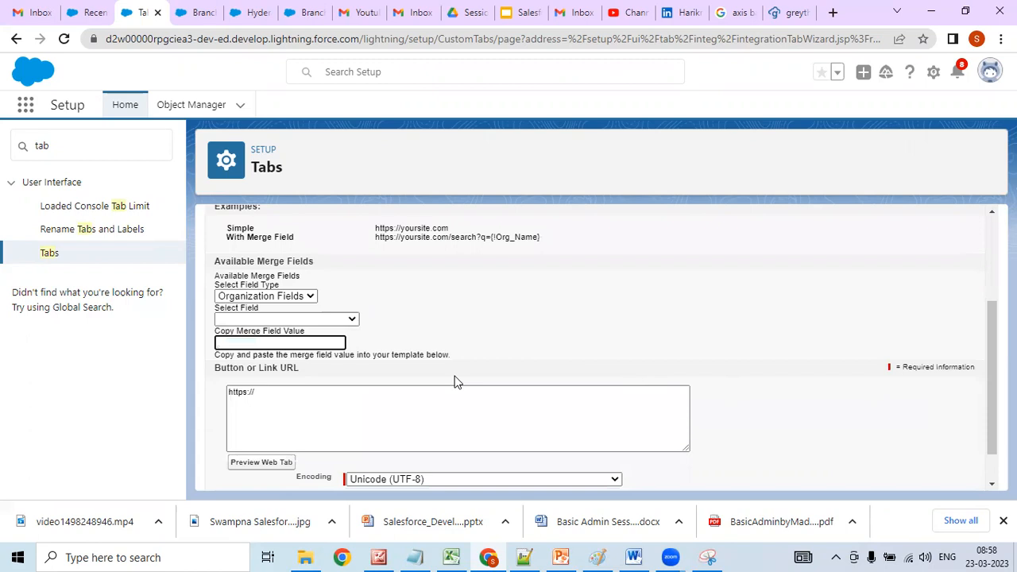
left_click(336, 387)
key("BackSpace")
key("BackSpace")
key("BackSpace")
key("BackSpace")
key("BackSpace")
key("BackSpace")
key("BackSpace")
key("BackSpace")
type("https://www.greythr.com/login")
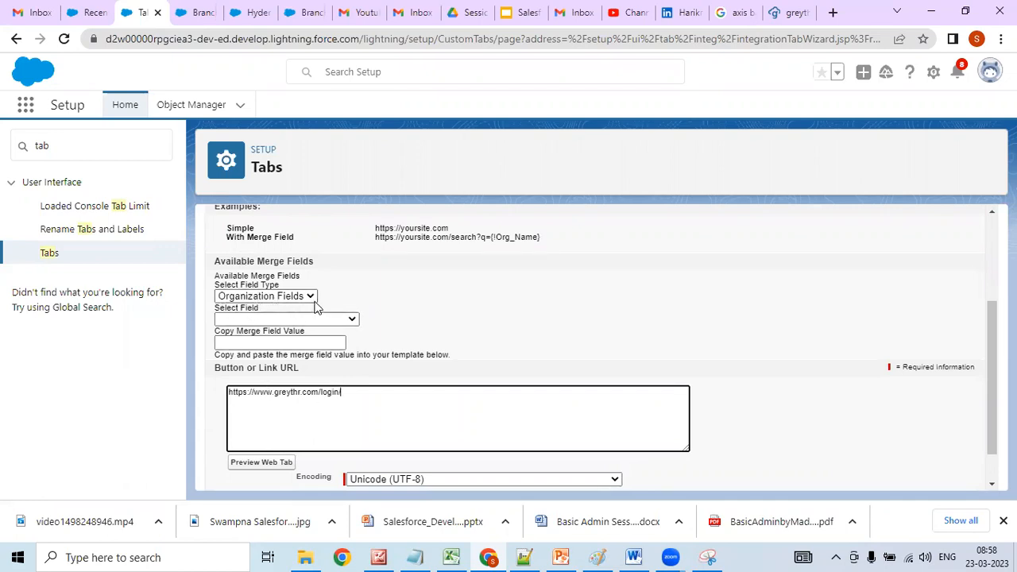
- Preview the web tab, allow the redirect to the greytHR login page and return to the tab setup
left_click(268, 463)
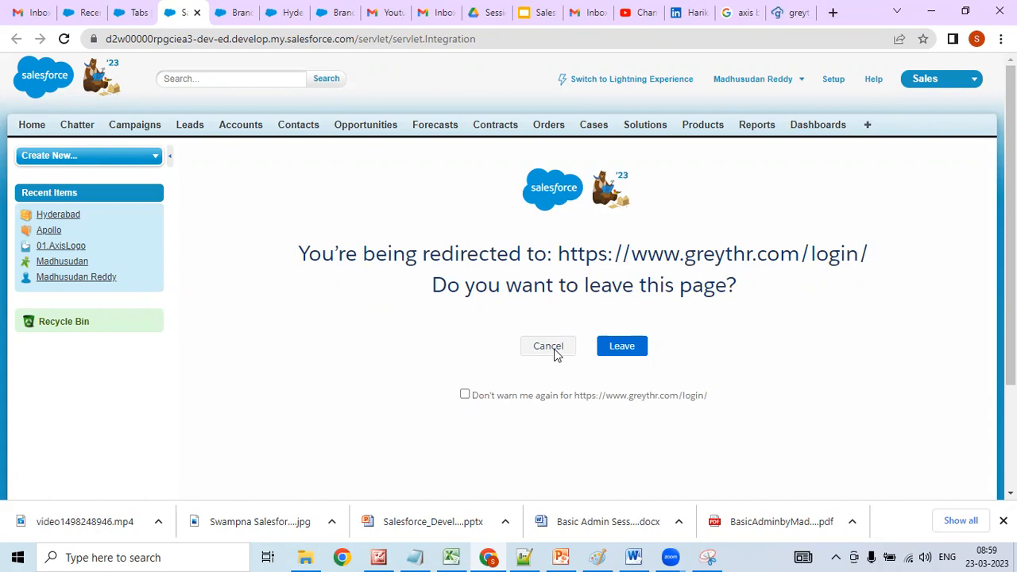
left_click(622, 347)
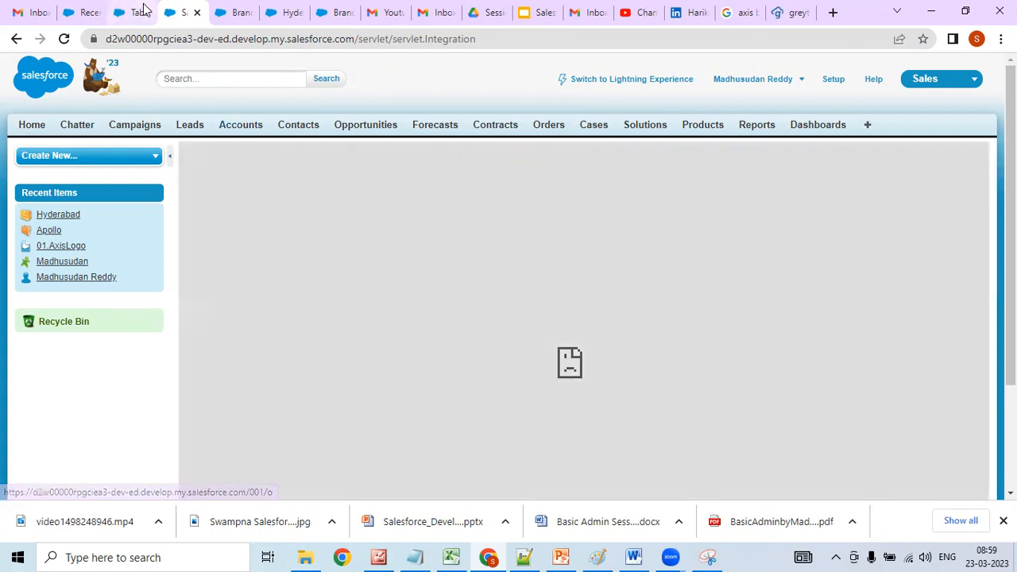
left_click(144, 10)
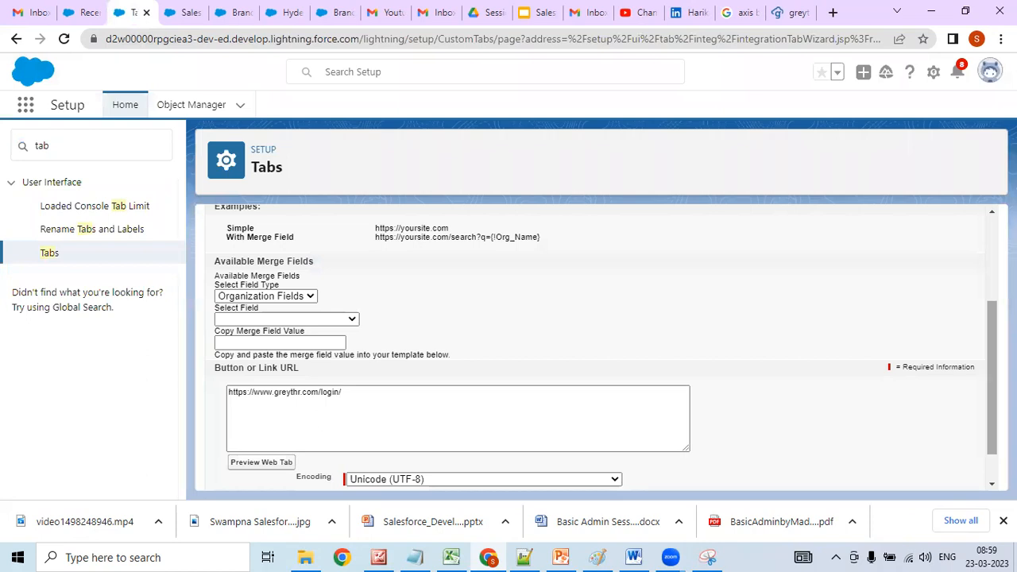
scroll(983, 394, "down", 2)
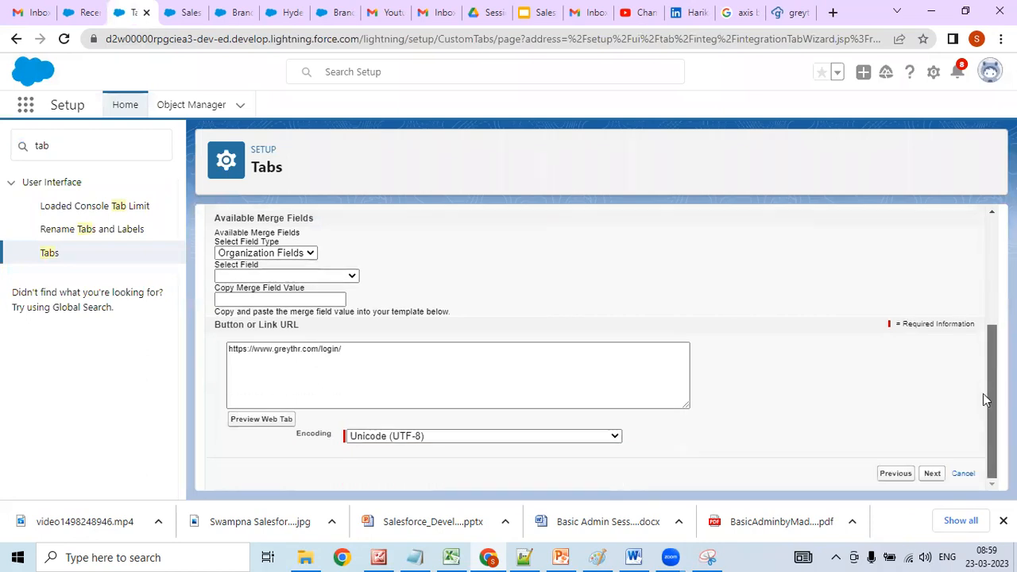
left_click(933, 474)
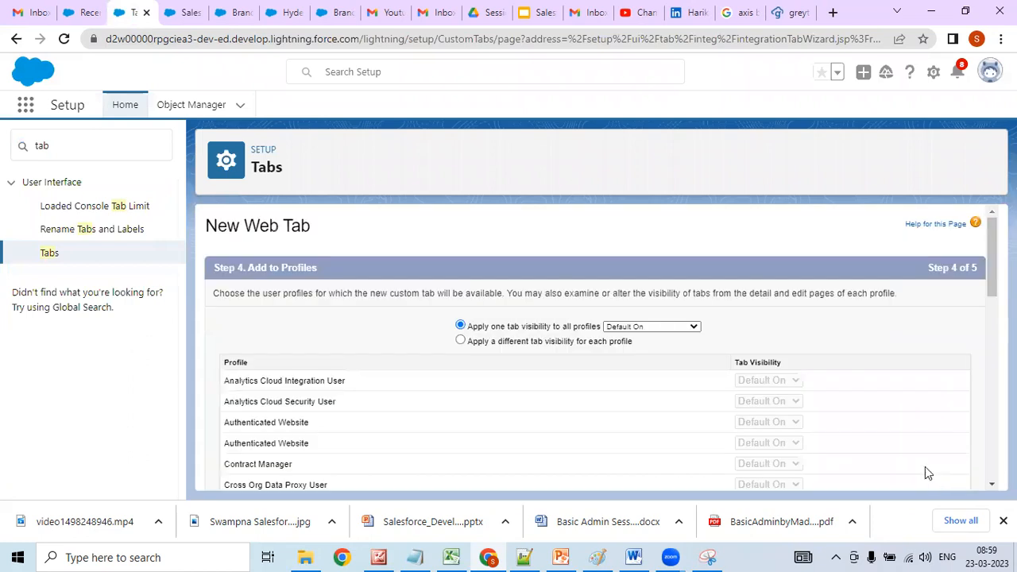
left_click_drag(987, 274, 945, 513)
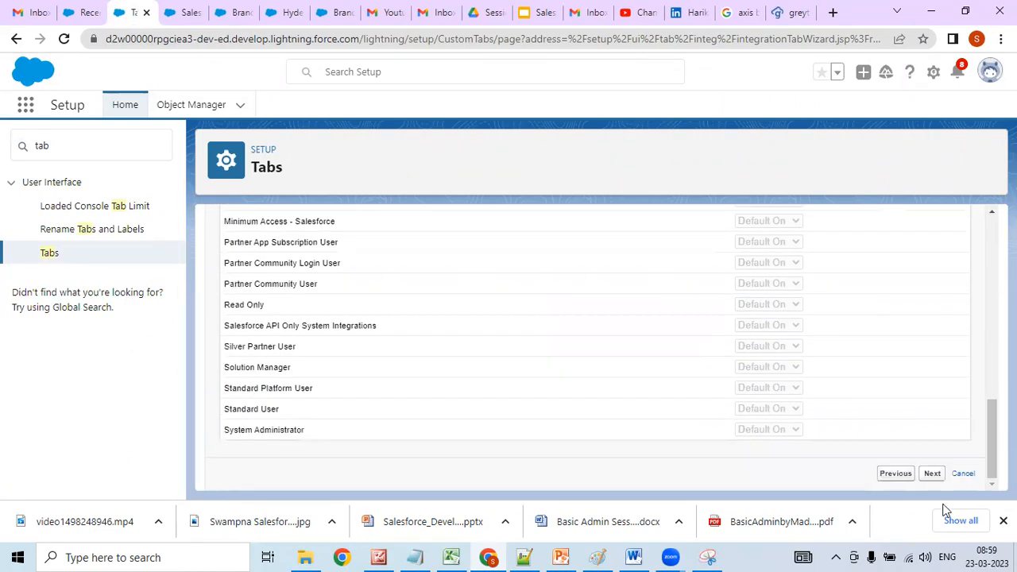
left_click(895, 474)
left_click(413, 403)
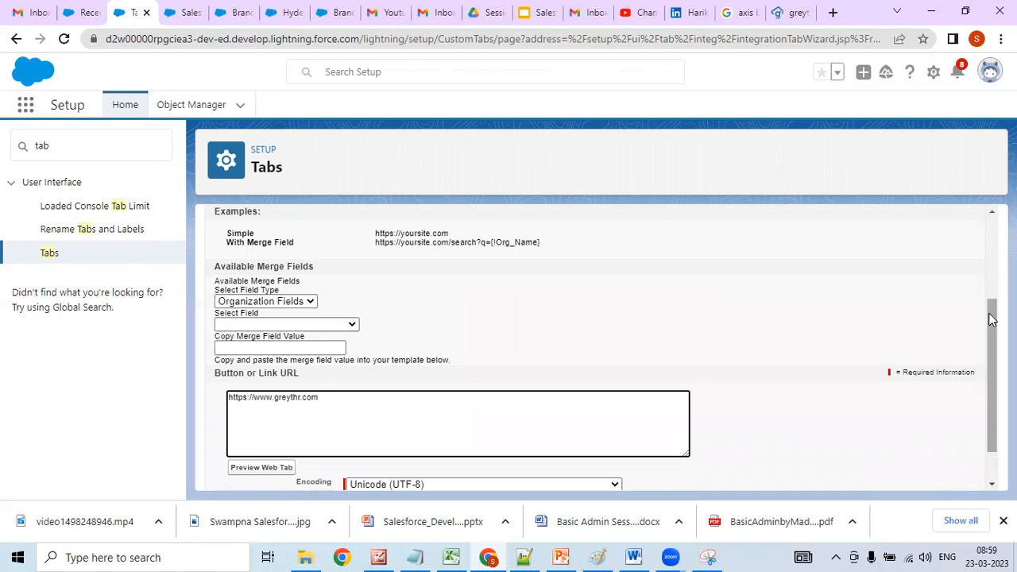
left_click_drag(991, 319, 981, 371)
left_click(931, 475)
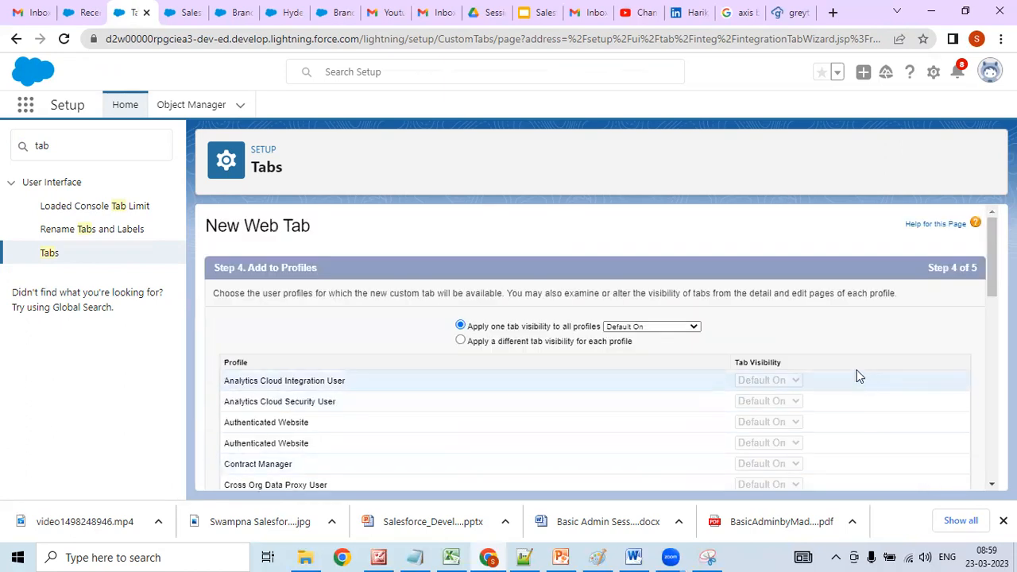
- Keep Default On visibility for all profiles, include the tab only in the Axis Online Banking app and save it
left_click_drag(990, 274, 954, 491)
left_click(934, 475)
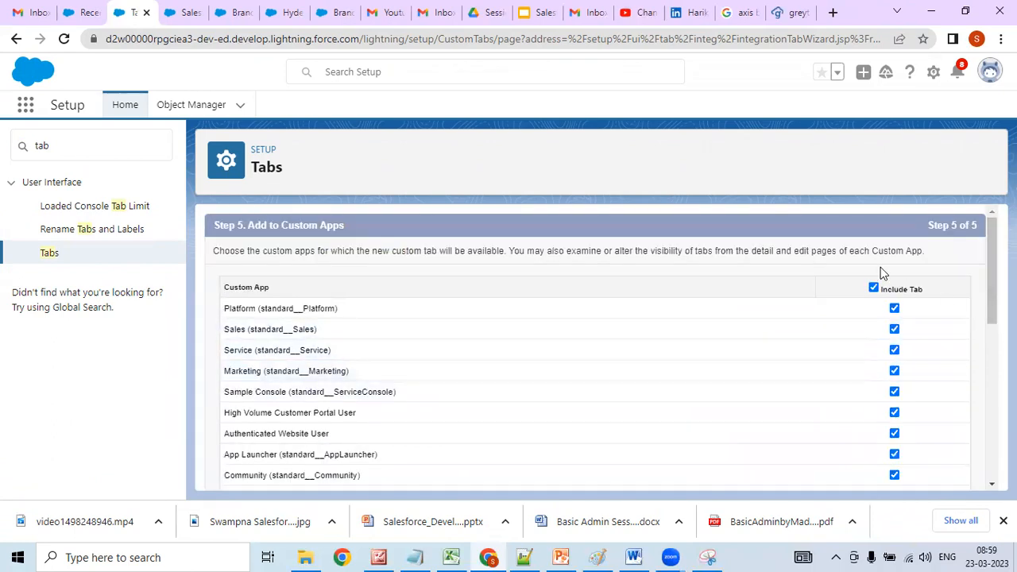
left_click(873, 287)
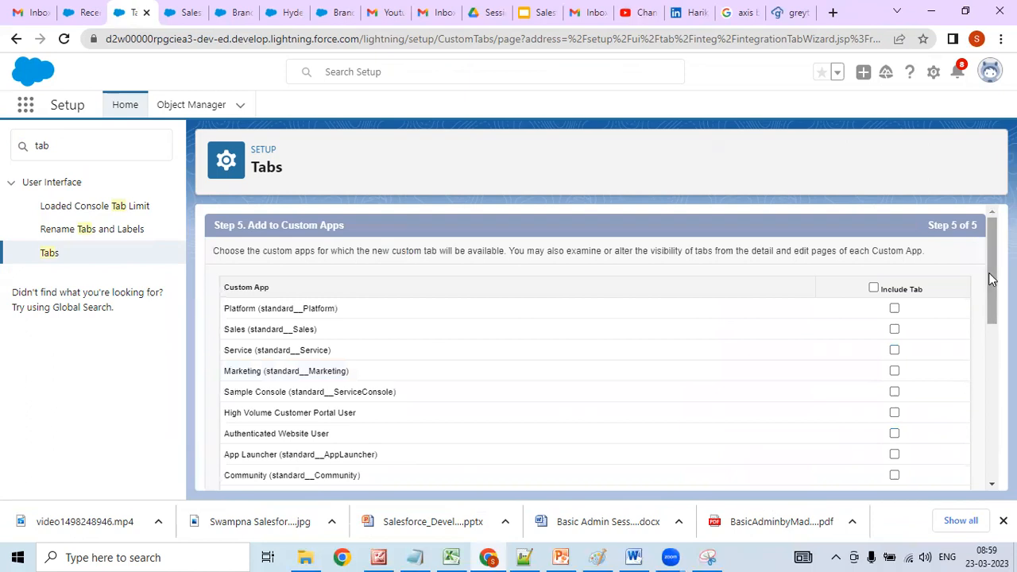
left_click_drag(990, 279, 959, 443)
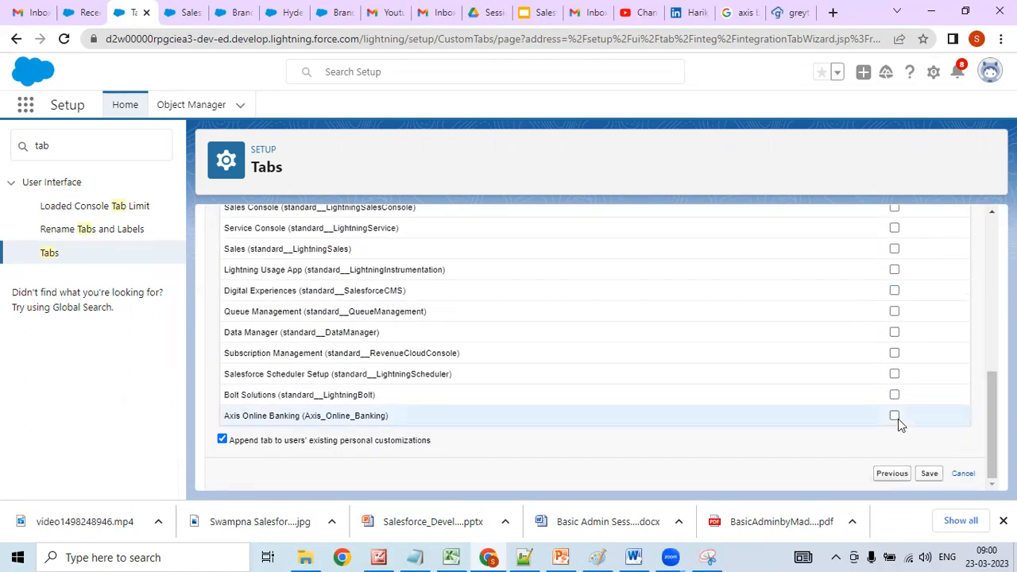
left_click(928, 474)
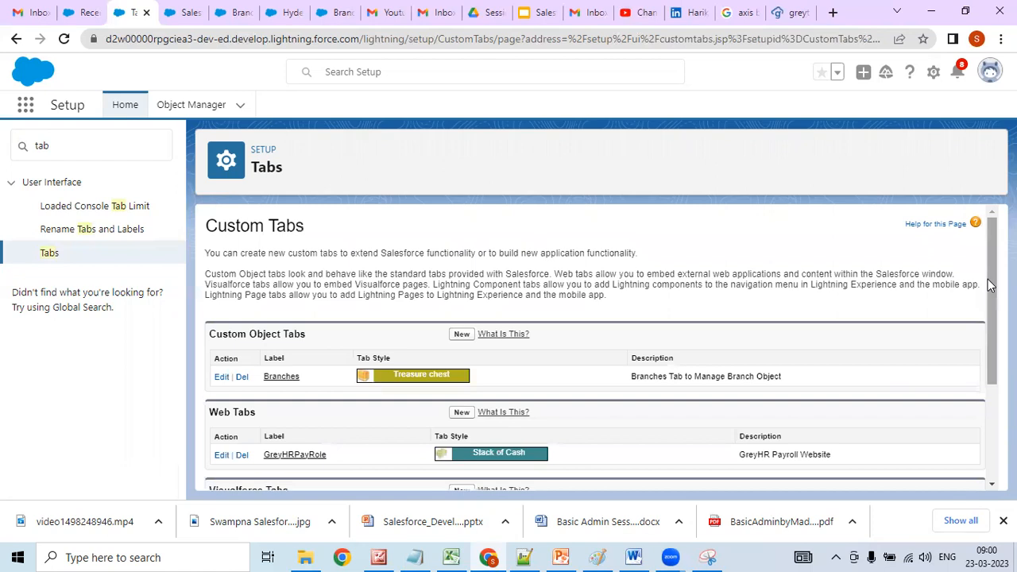
- Refresh the Axis Online Banking accounts page, open its GreyHRPayRole tab and reload that page
mouse_move(987, 277)
left_mouse_down()
mouse_move(990, 350)
mouse_move(990, 278)
left_mouse_up()
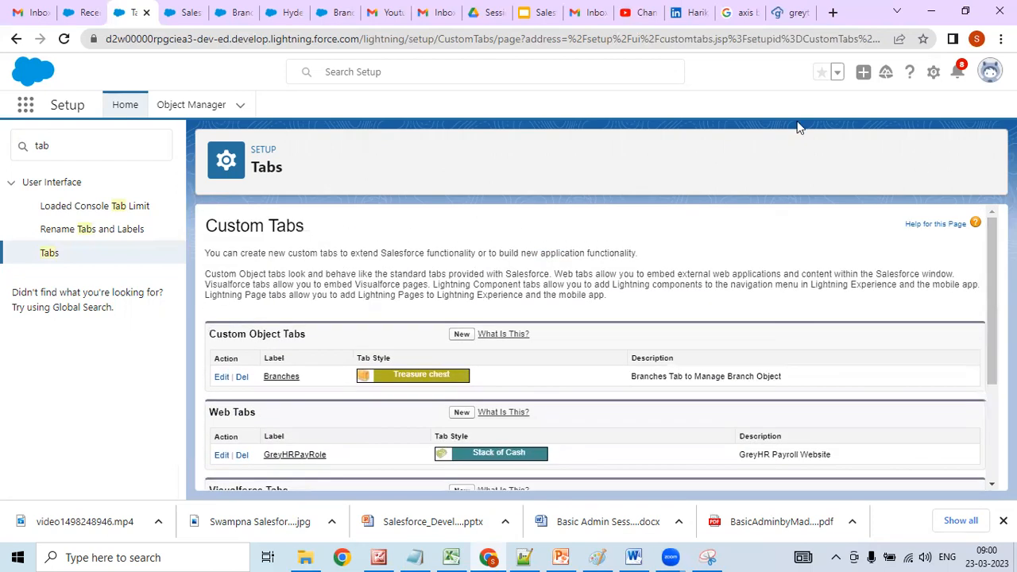
left_click(178, 11)
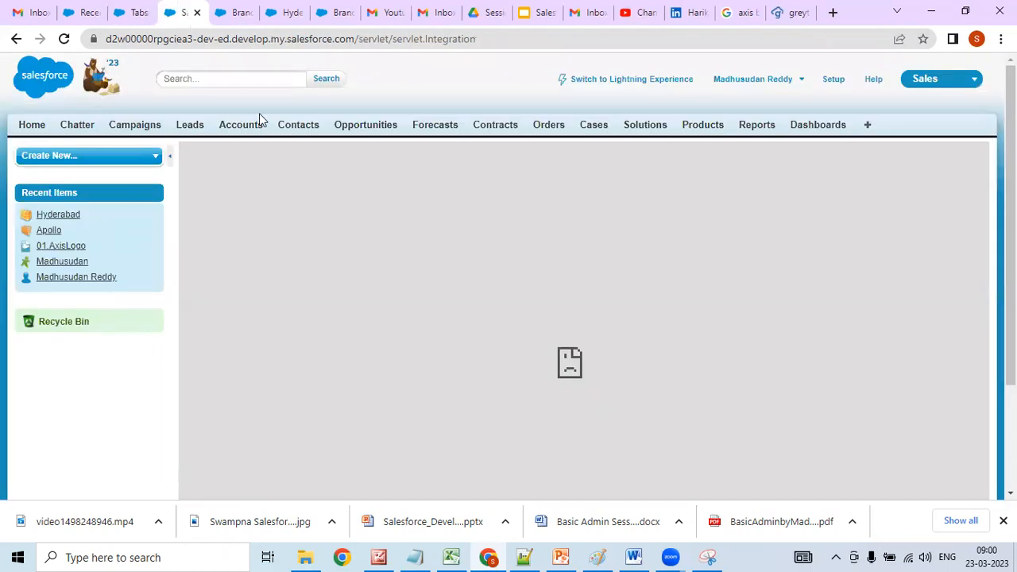
left_click(136, 12)
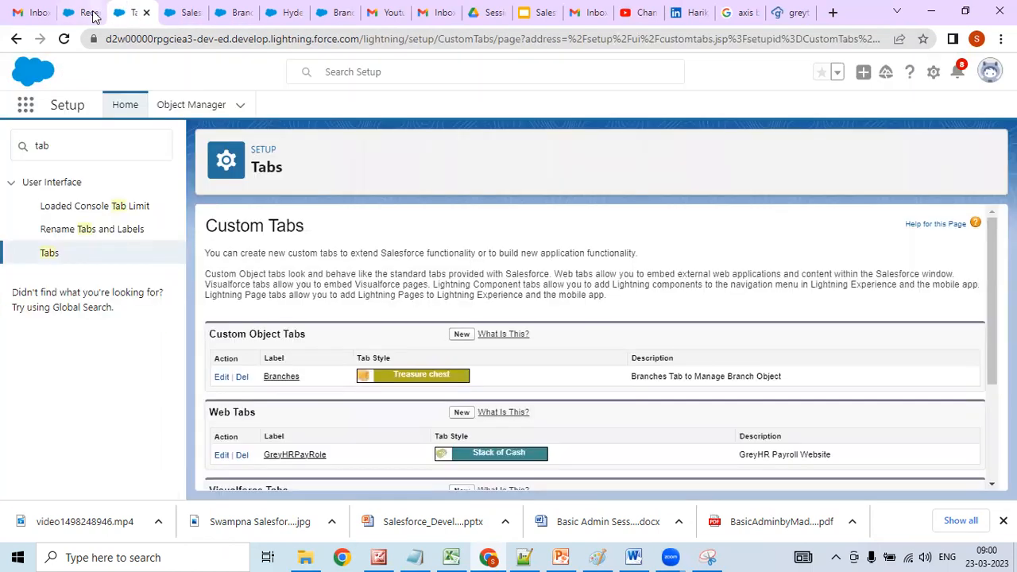
left_click(90, 13)
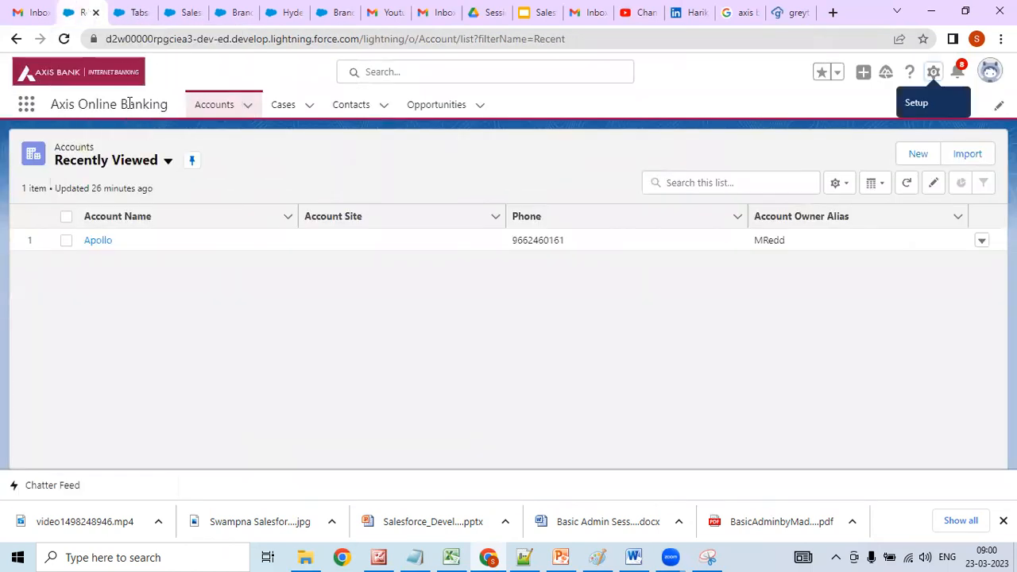
left_click(63, 38)
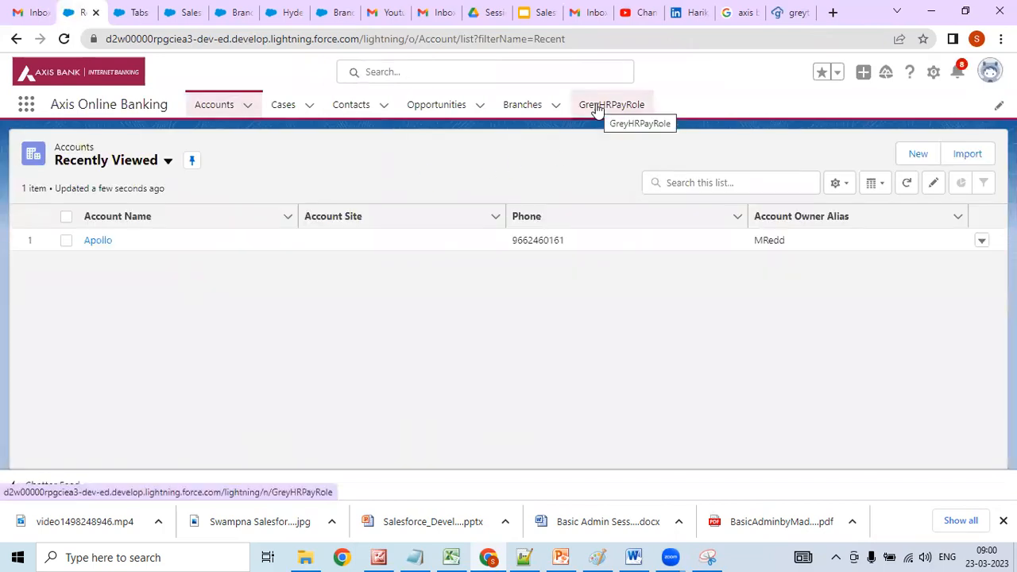
left_click(597, 107)
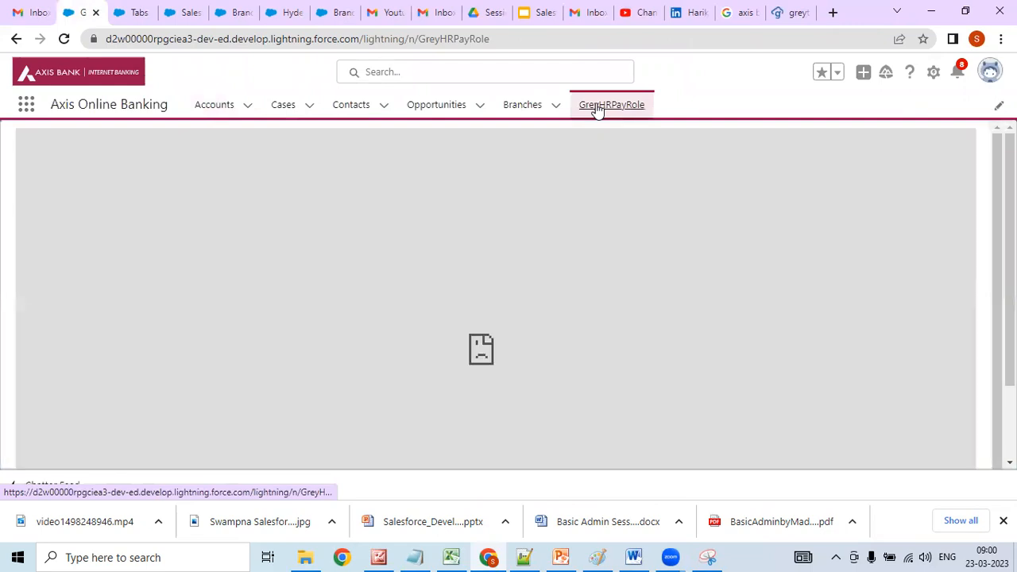
left_click(67, 41)
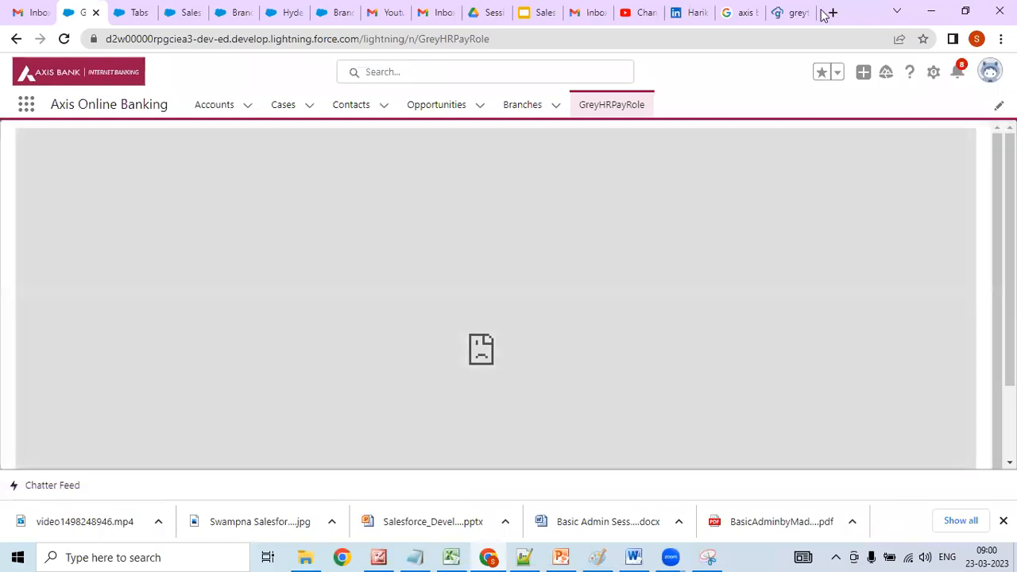
- Open naukri.com in a new browser tab and select its web address
left_click(833, 12)
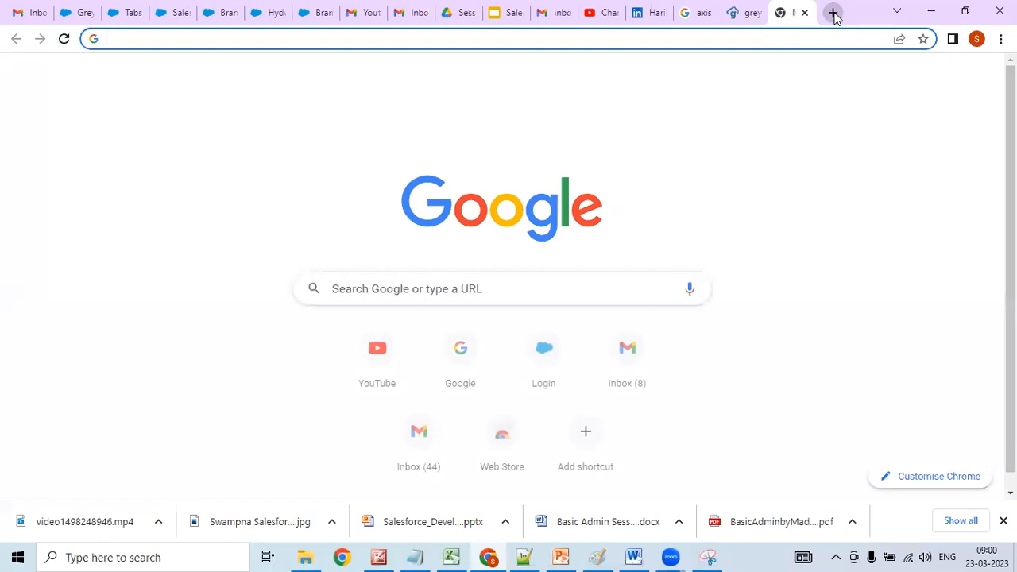
type("naukri.co")
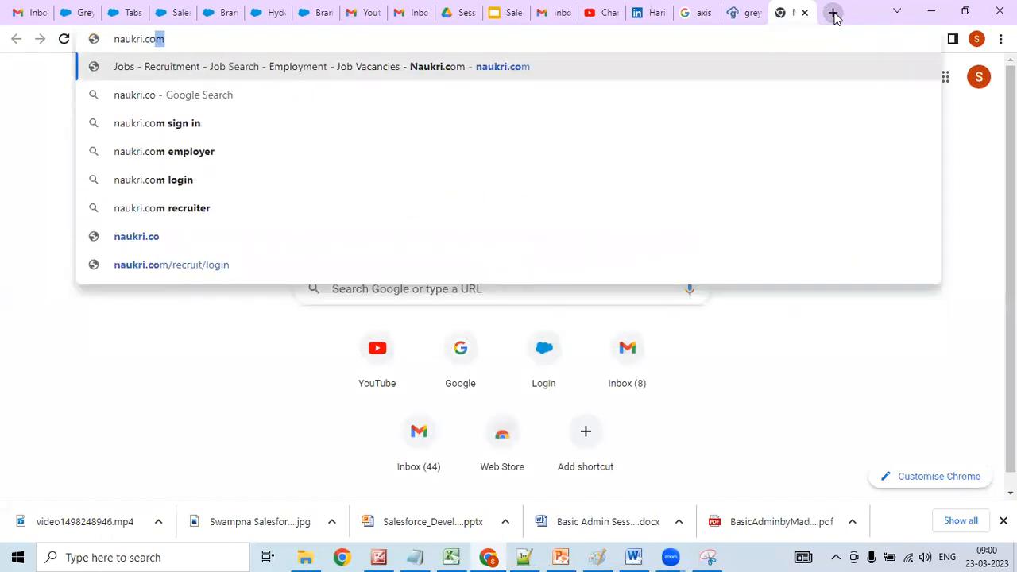
key("Return")
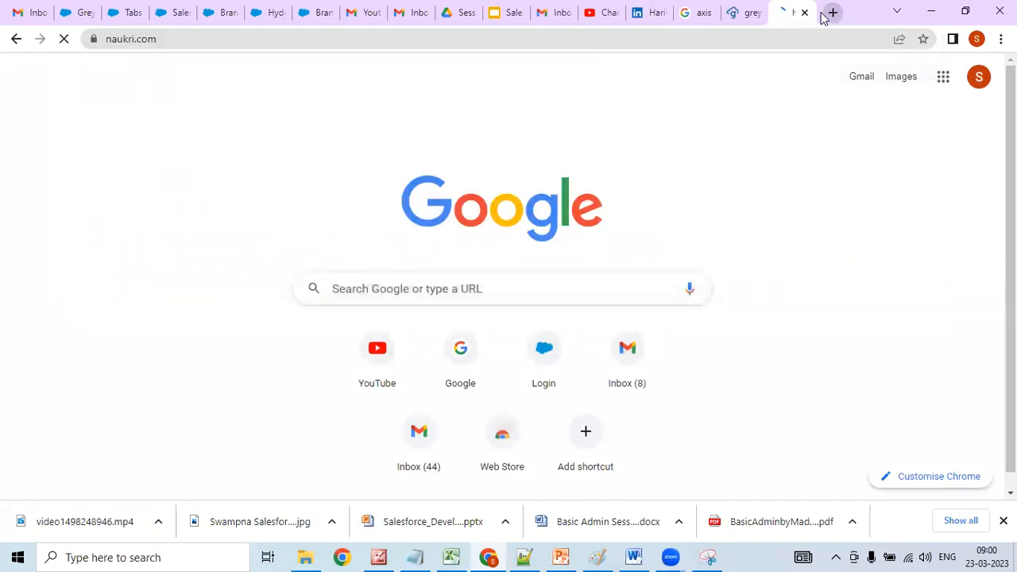
left_click(506, 35)
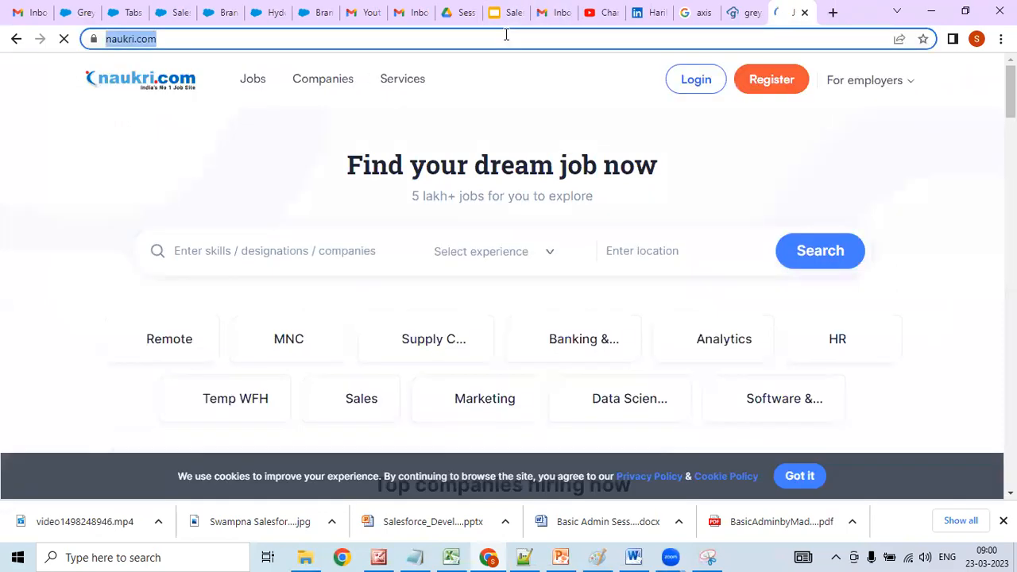
- Return to the Axis Online Banking page, open Salesforce Setup and find the Tabs page with the search term "tab"
left_click(86, 9)
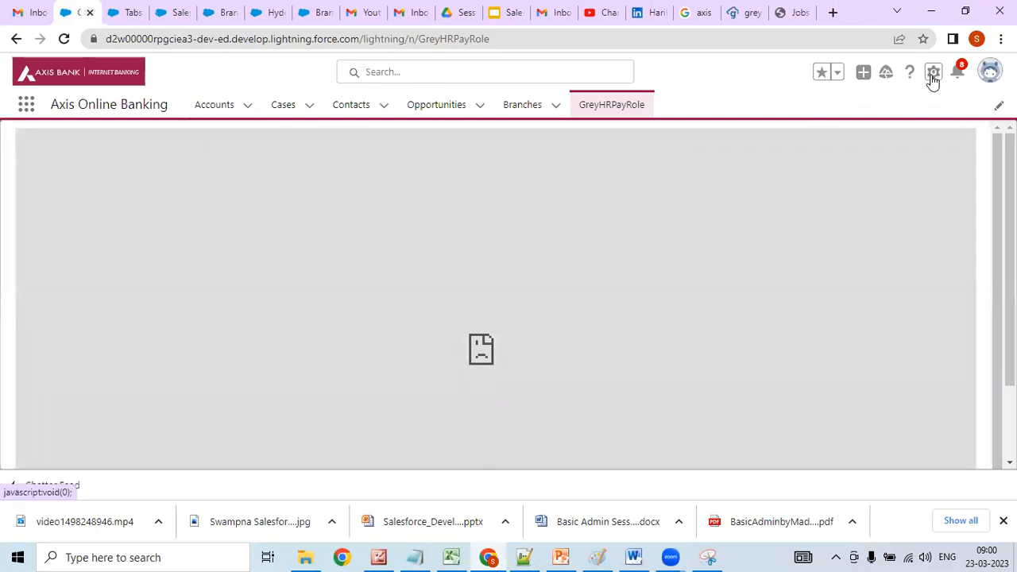
left_click(933, 74)
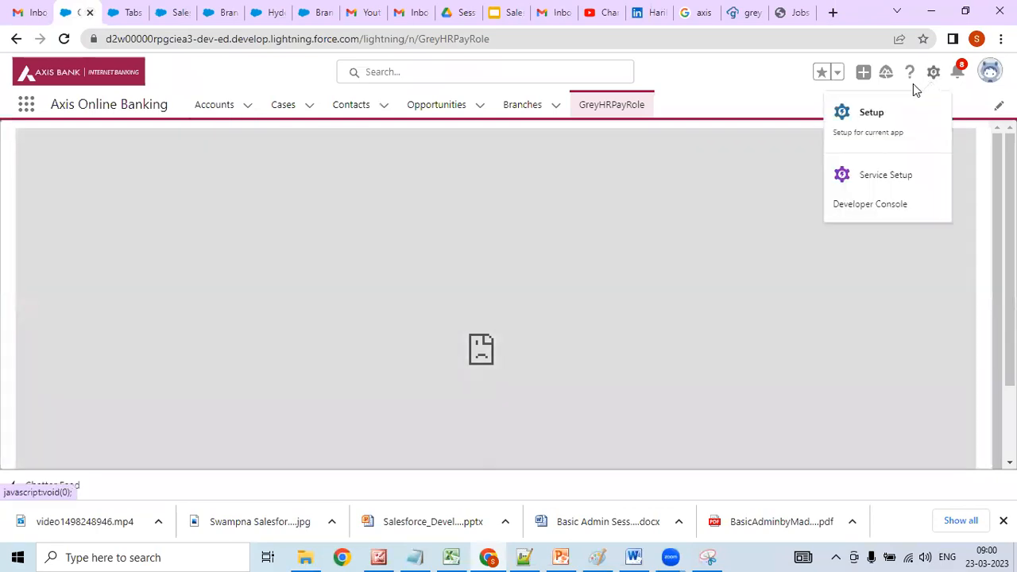
left_click(896, 119)
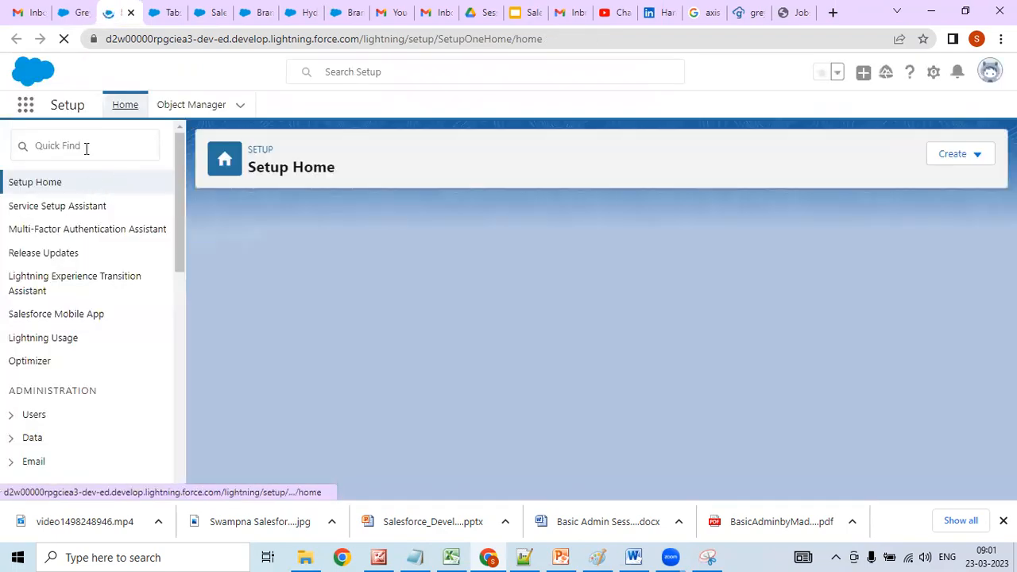
left_click(87, 148)
type("tab")
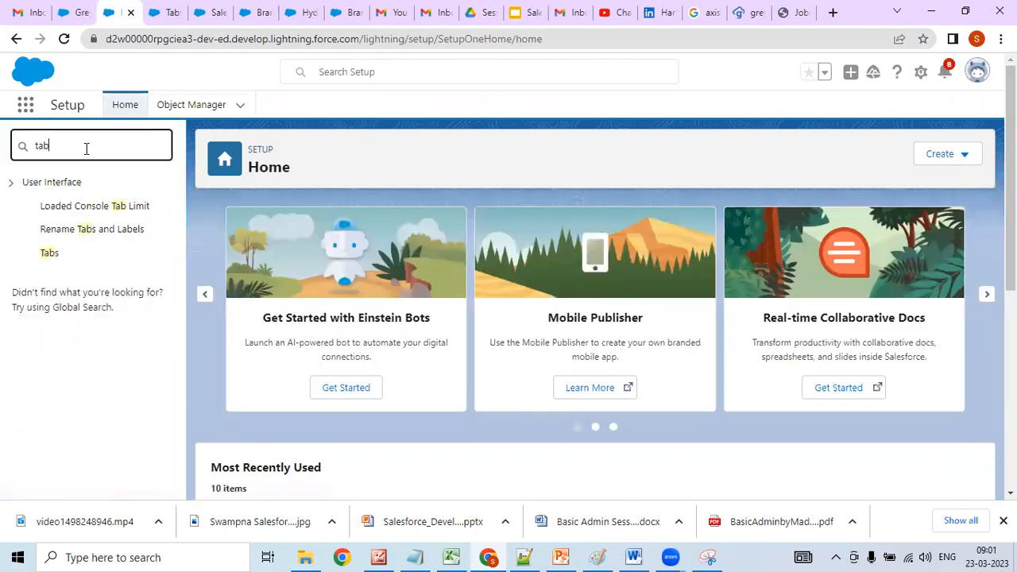
left_click(51, 259)
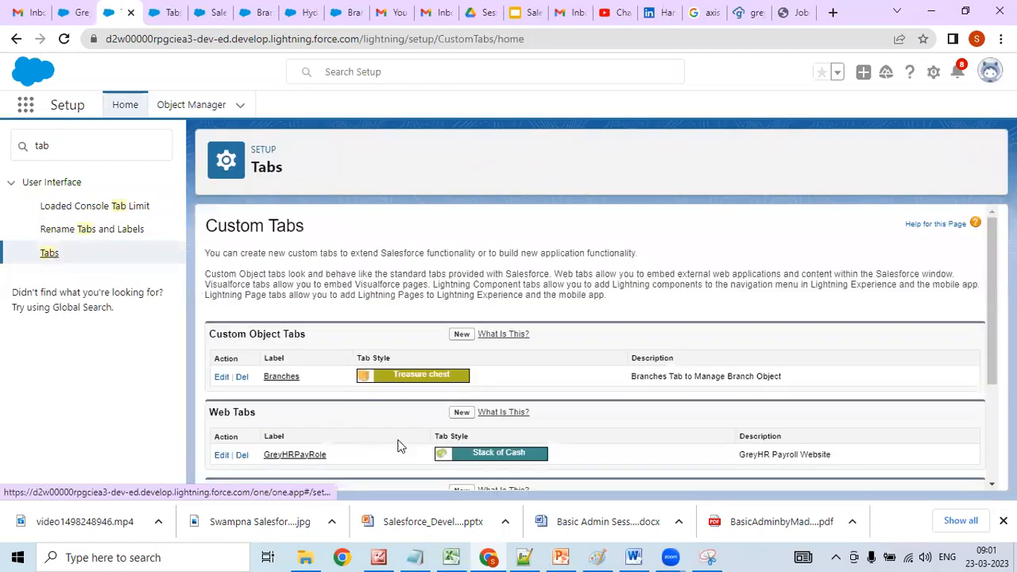
- Edit the GreyHRPayRole web tab, keeping the two-column layout with the sidebar, and continue to its display properties
left_click(222, 455)
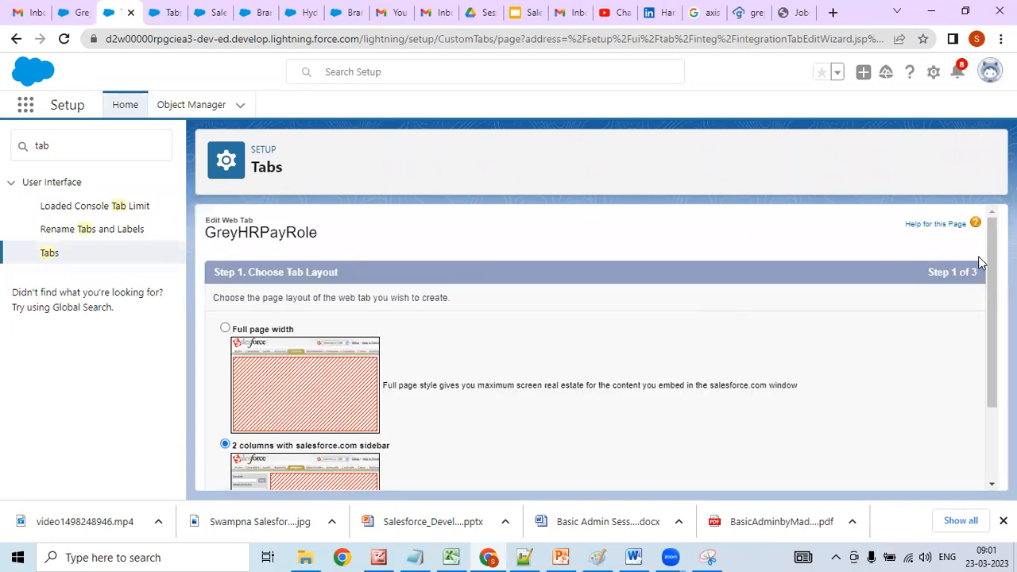
scroll(969, 302, "down", 2)
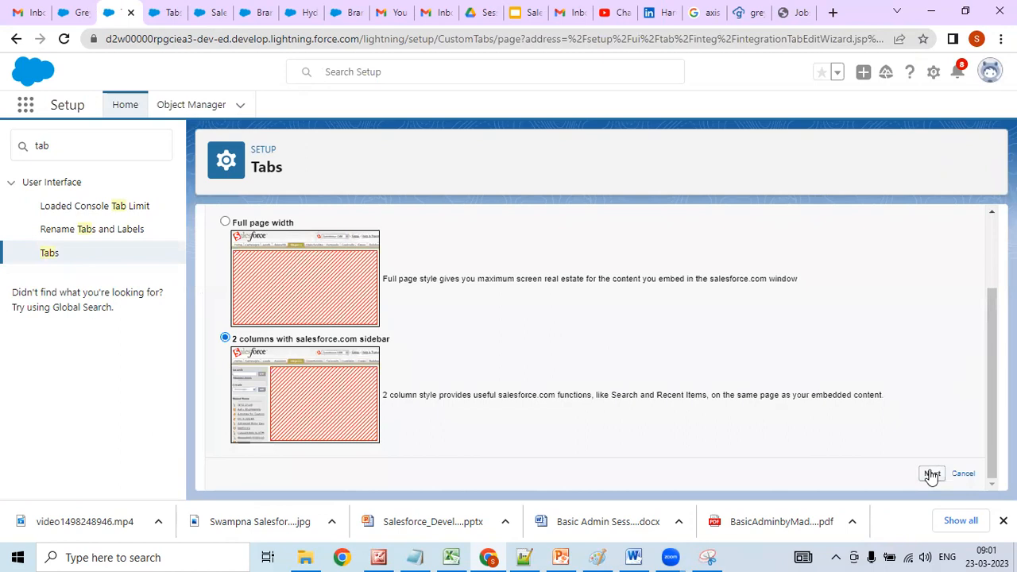
left_click(932, 474)
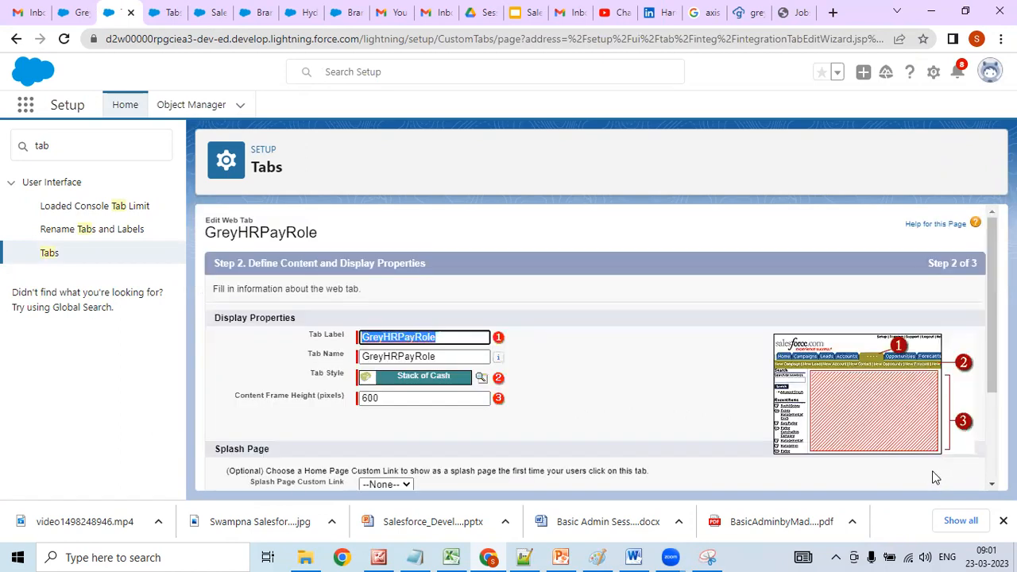
scroll(987, 295, "down", 2)
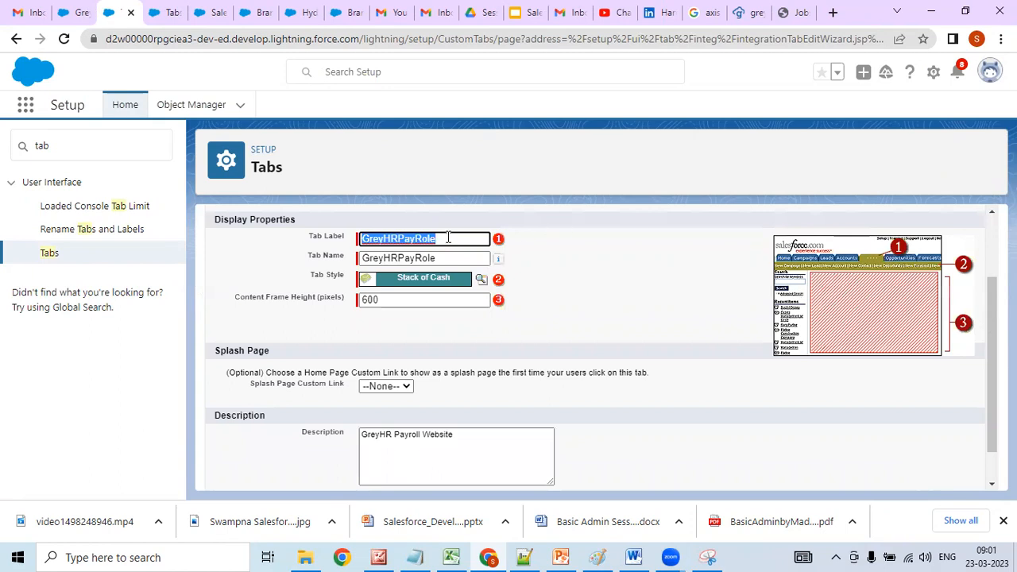
- Change both the tab label and the tab name of the web tab to Naukri
type("n")
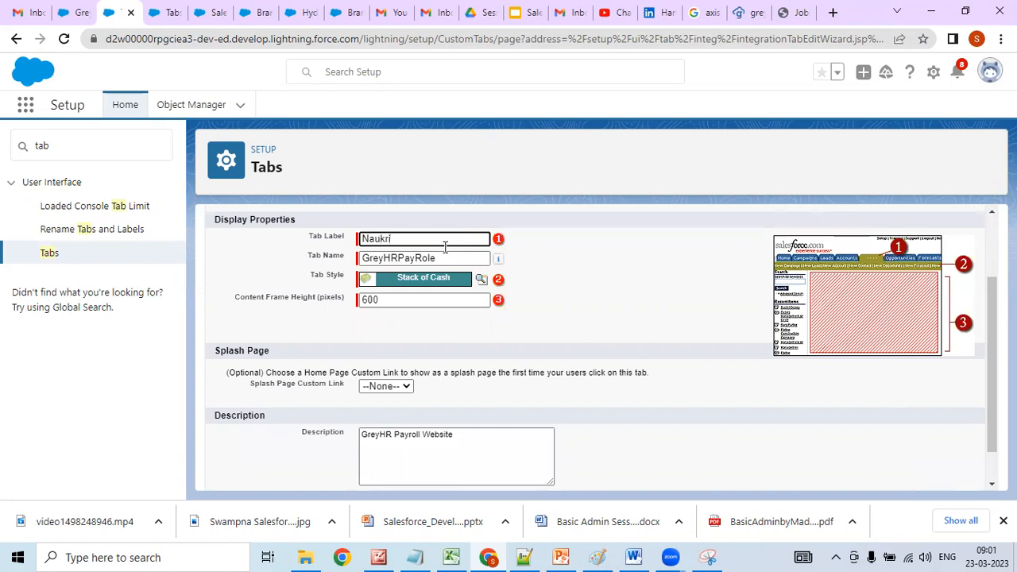
left_click(447, 256)
key("BackSpace")
key("BackSpace")
key("BackSpace")
key("BackSpace")
key("BackSpace")
key("BackSpace")
key("BackSpace")
key("BackSpace")
key("BackSpace")
key("BackSpace")
key("BackSpace")
key("BackSpace")
key("BackSpace")
type("Naukri")
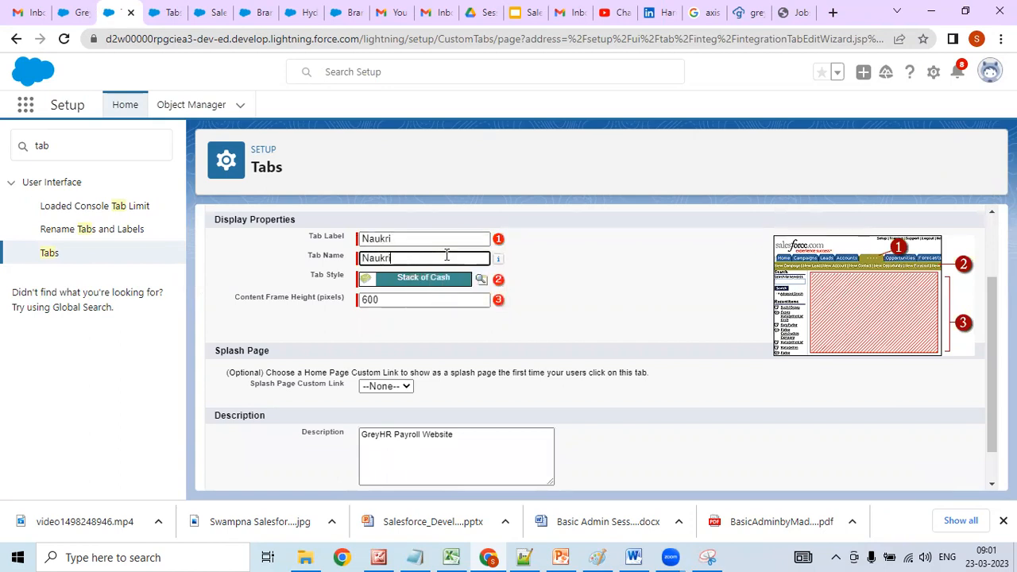
- Replace the web tab's description with Naukri and continue to the URL settings
left_click(504, 451)
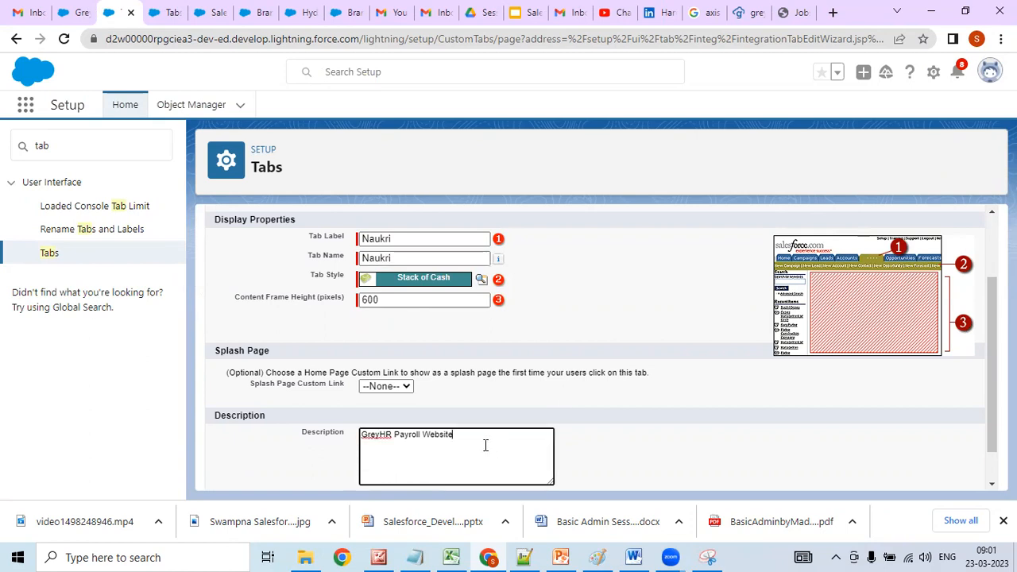
key("BackSpace")
key("BackSpace")
key("BackSpace")
key("BackSpace")
key("BackSpace")
key("BackSpace")
key("BackSpace")
key("BackSpace")
key("BackSpace")
key("BackSpace")
key("BackSpace")
key("BackSpace")
key("BackSpace")
key("BackSpace")
key("BackSpace")
key("BackSpace")
key("BackSpace")
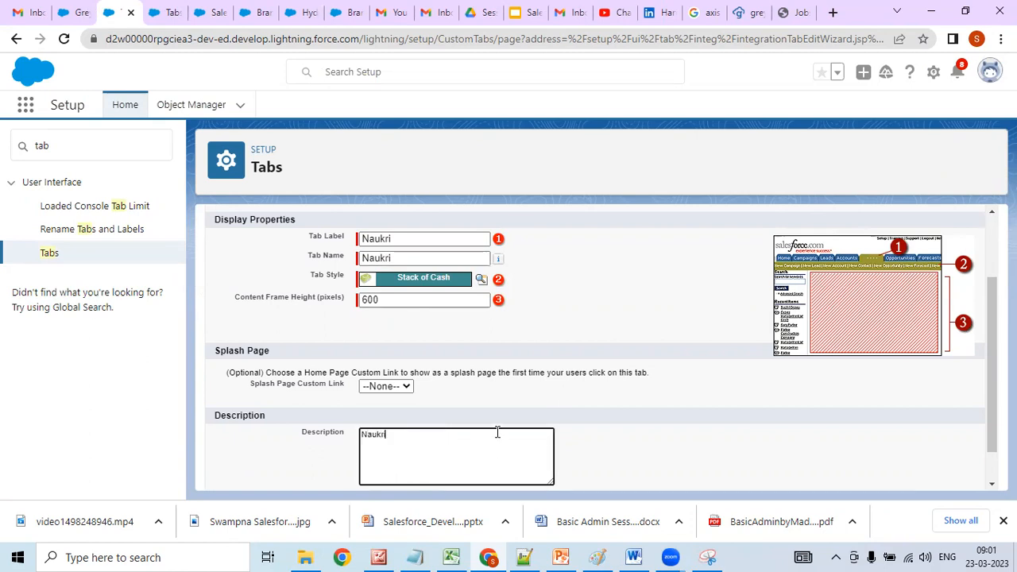
scroll(966, 429, "down", 1)
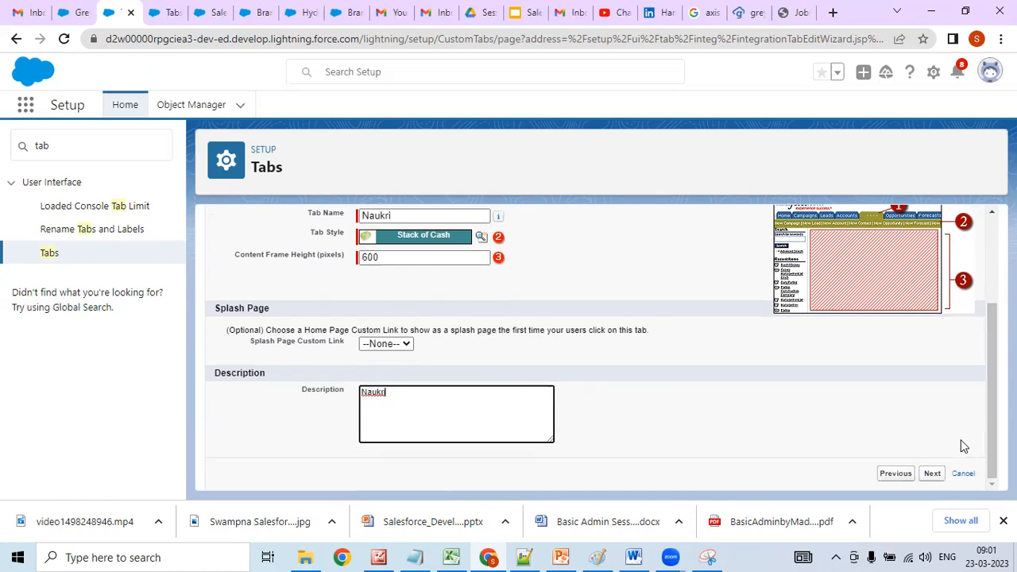
left_click(942, 475)
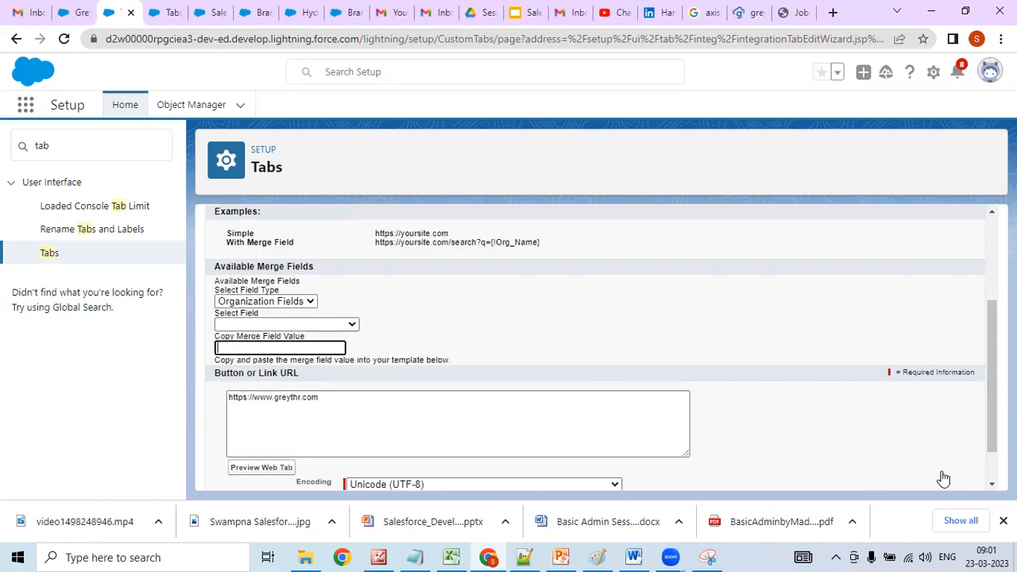
left_click(387, 394)
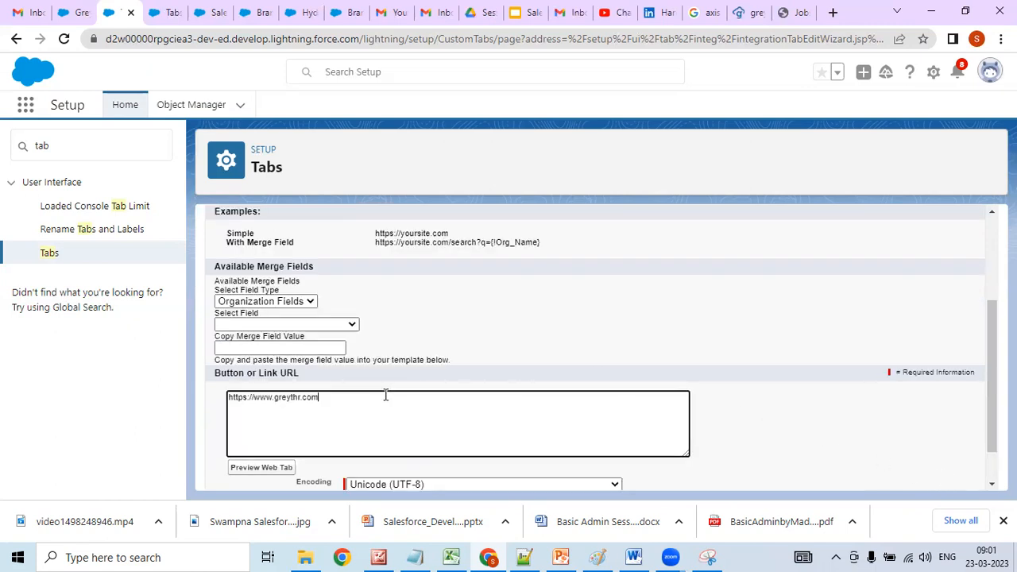
key("BackSpace")
key("BackSpace")
key("BackSpace")
key("BackSpace")
key("BackSpace")
key("BackSpace")
key("BackSpace")
key("BackSpace")
key("BackSpace")
key("BackSpace")
key("BackSpace")
key("BackSpace")
key("BackSpace")
key("BackSpace")
key("BackSpace")
key("BackSpace")
key("BackSpace")
key("BackSpace")
key("BackSpace")
key("BackSpace")
type("https://www.naukri.com/")
left_click_drag(992, 325, 992, 382)
left_click(931, 473)
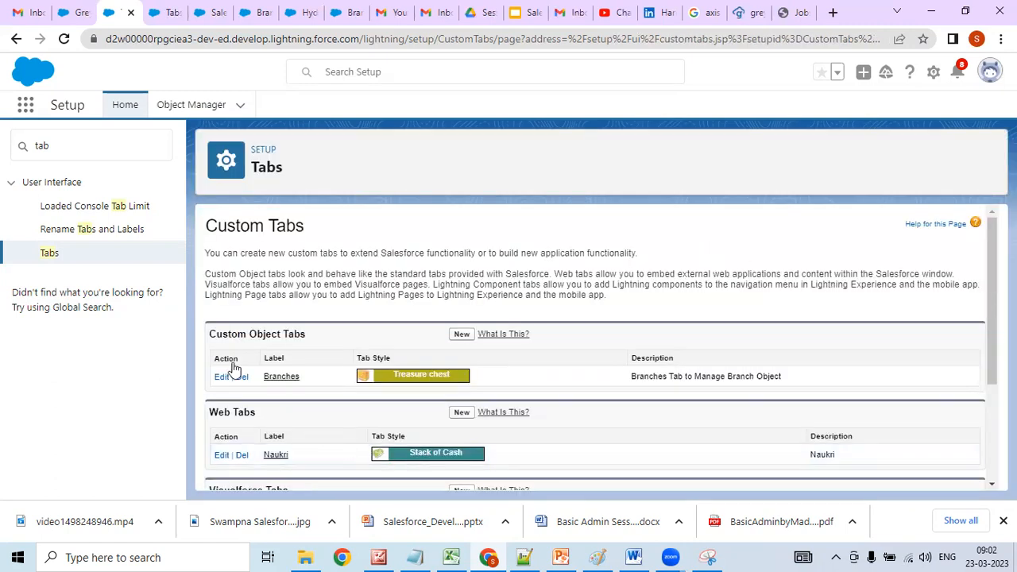
- Reload the Axis Online Banking page, dismiss the error dialog and open the Naukri tab
left_click(70, 9)
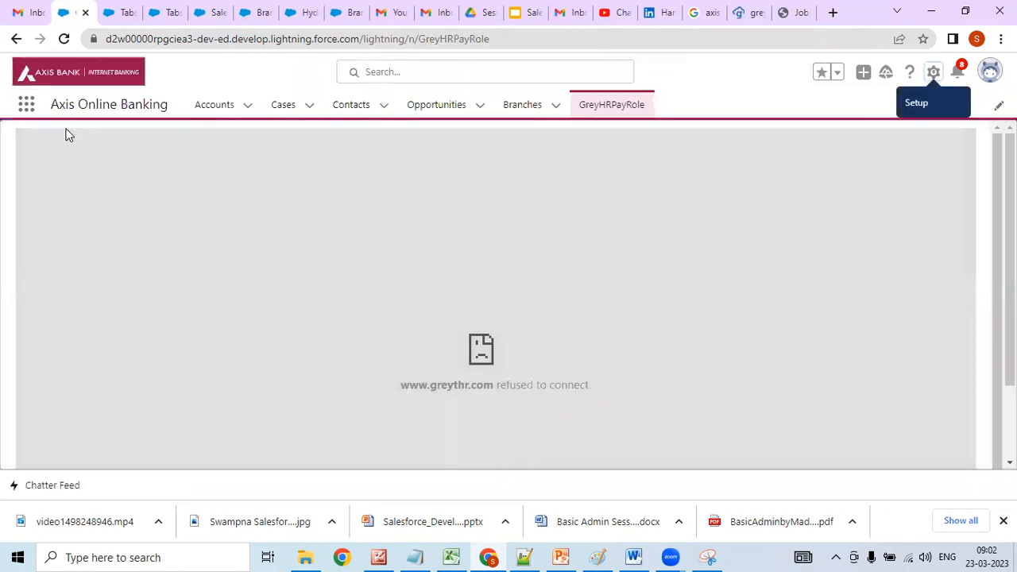
left_click(64, 39)
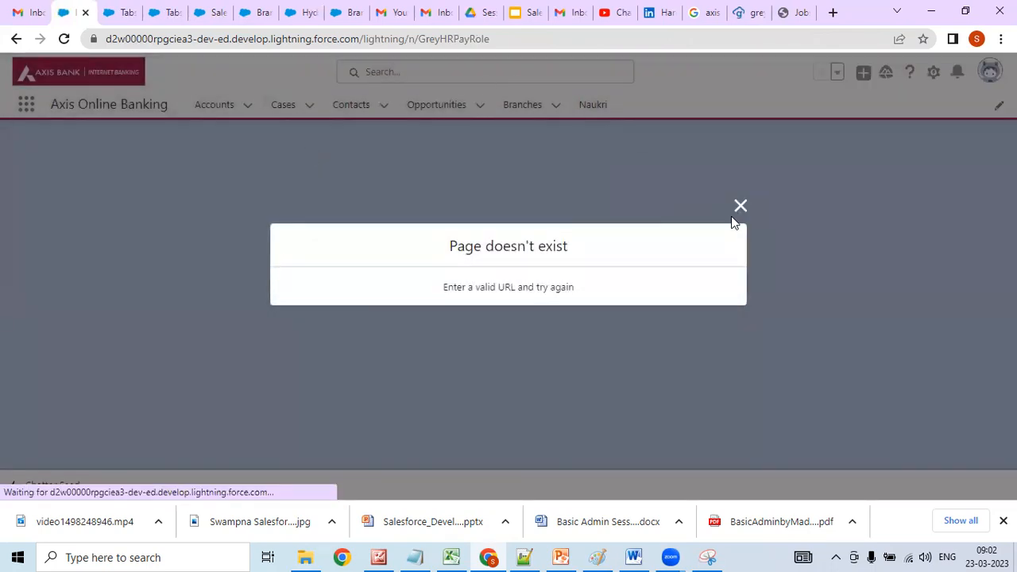
left_click(741, 211)
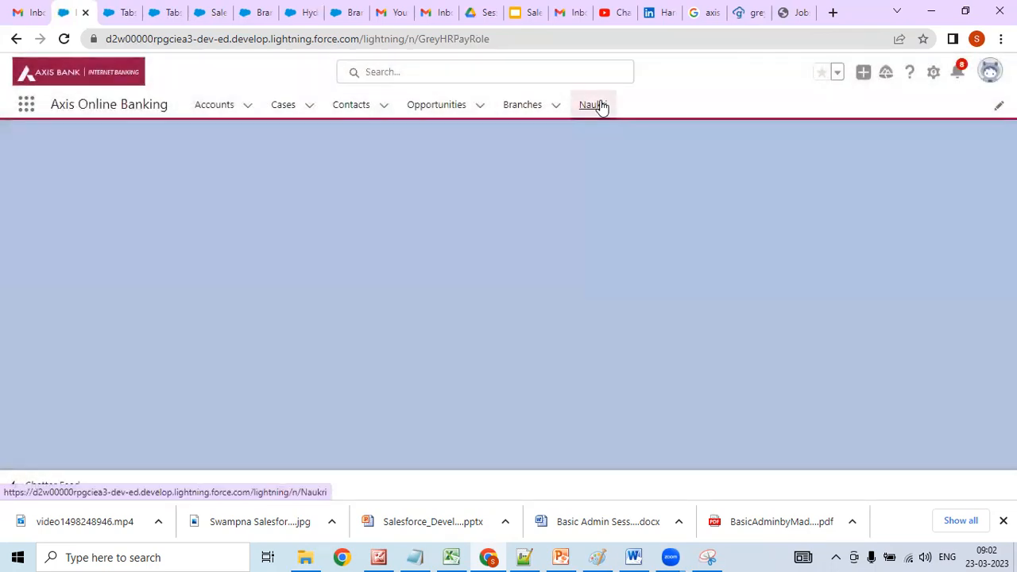
left_click(599, 105)
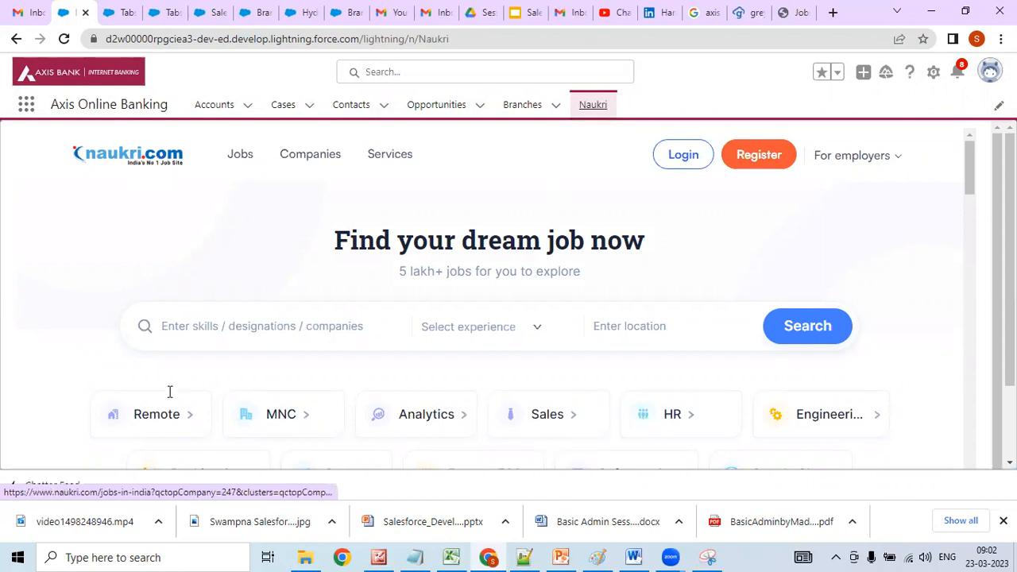
- Switch to the Notepad++ notes and review the Custom Object Tab, Web Tab and Visualforce Page Tab sections
key("alt+Tab")
key("Up")
key("Up")
key("Up")
key("Up")
key("Up")
key("Up")
key("Up")
key("Up")
key("Up")
key("Up")
key("Up")
key("Up")
key("Up")
key("Up")
key("Down")
key("Down")
key("Down")
key("Down")
key("Down")
key("Down")
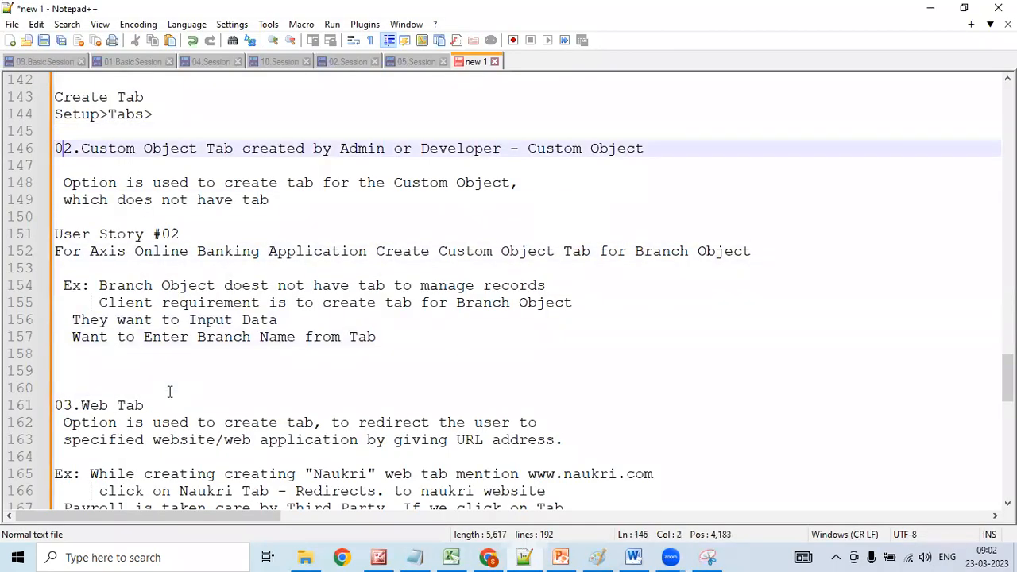
key("Down")
key("Down")
key("Down")
key("Down")
key("Down")
key("Down")
key("Down")
key("Down")
key("Down")
key("Down")
key("Down")
key("Down")
key("Down")
key("Down")
key("Down")
key("Down")
key("Down")
key("Down")
key("Down")
key("Down")
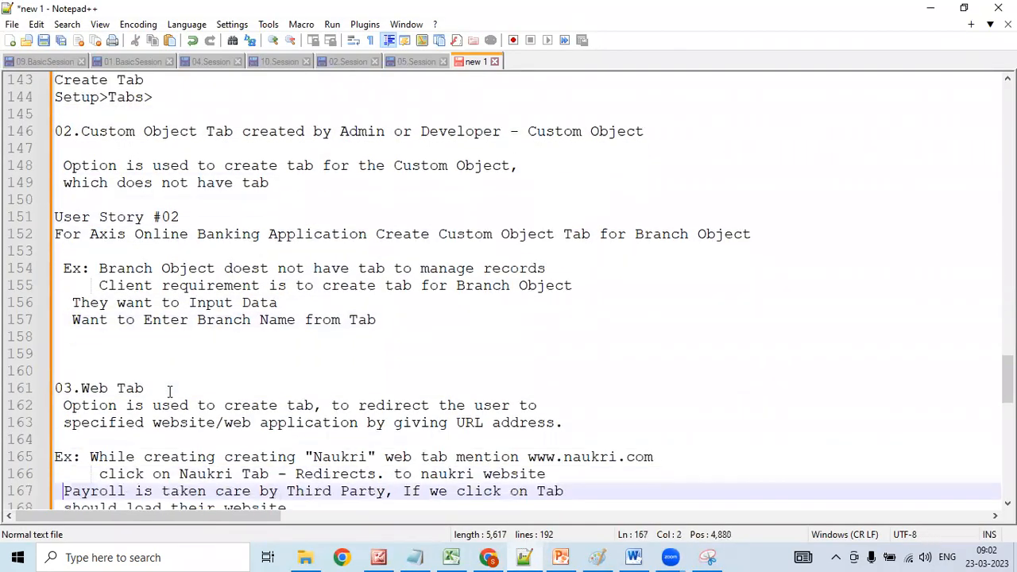
key("Down")
key("Down")
key("Up")
key("Up")
key("Up")
key("Up")
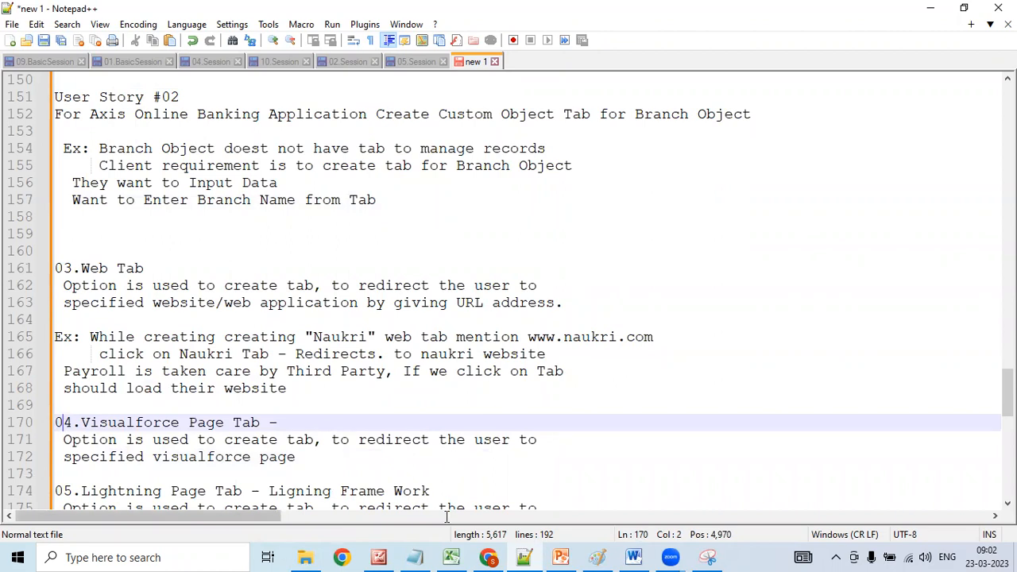
- Go back to the Tabs setup page listing the Naukri tab in Chrome and switch that page to Salesforce Classic
left_click(488, 557)
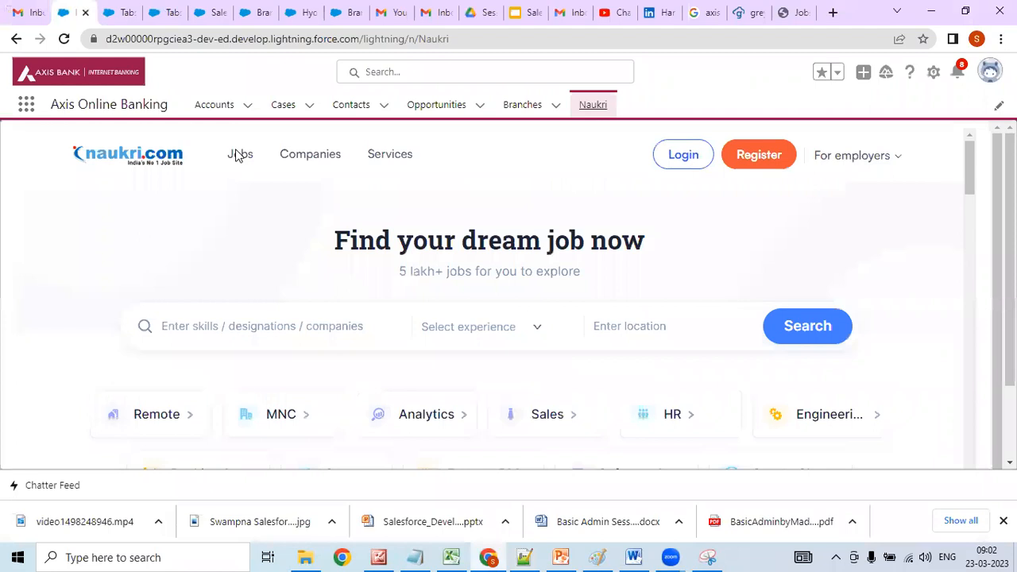
left_click(168, 16)
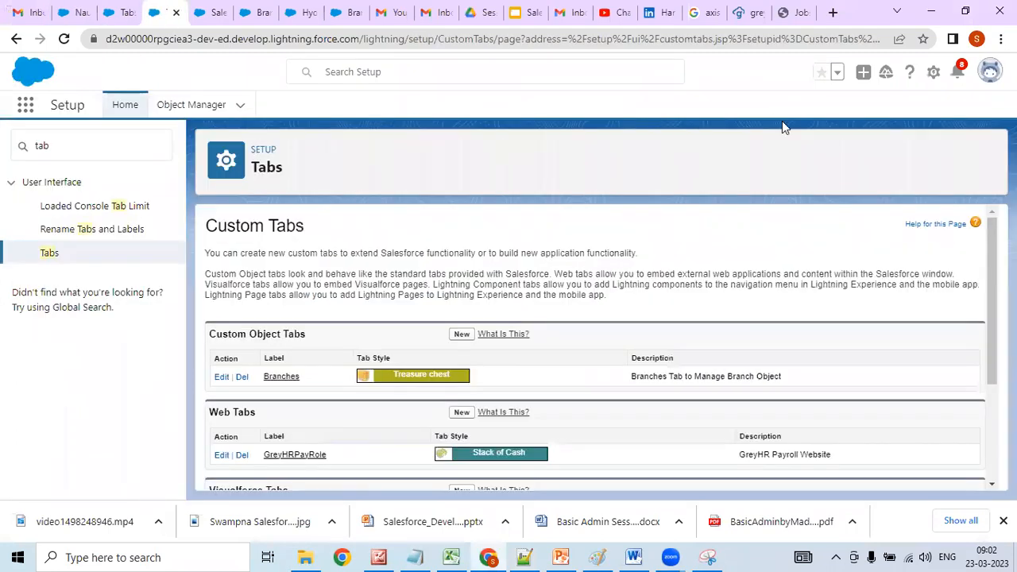
left_click(121, 13)
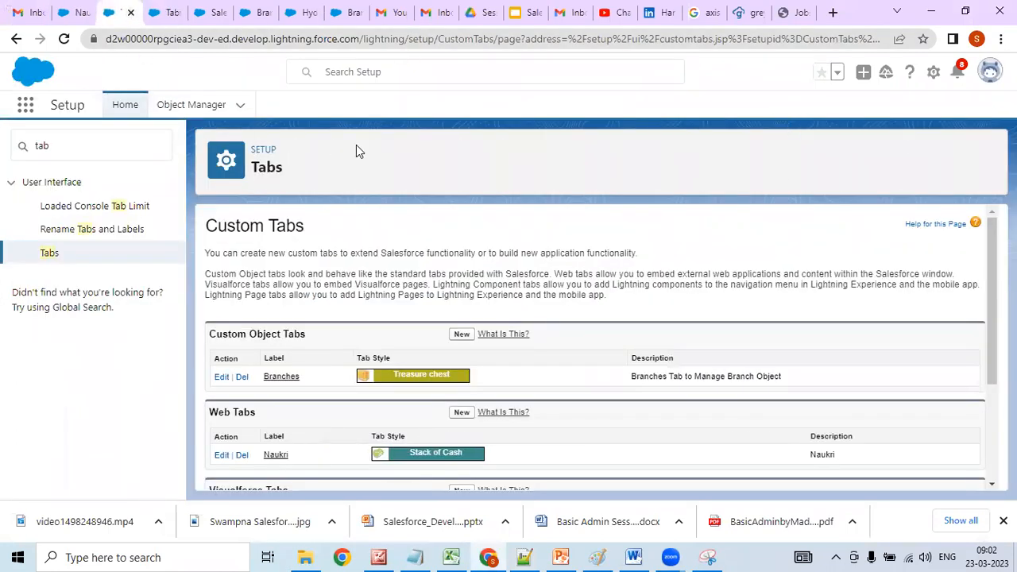
left_click(989, 72)
left_click(828, 287)
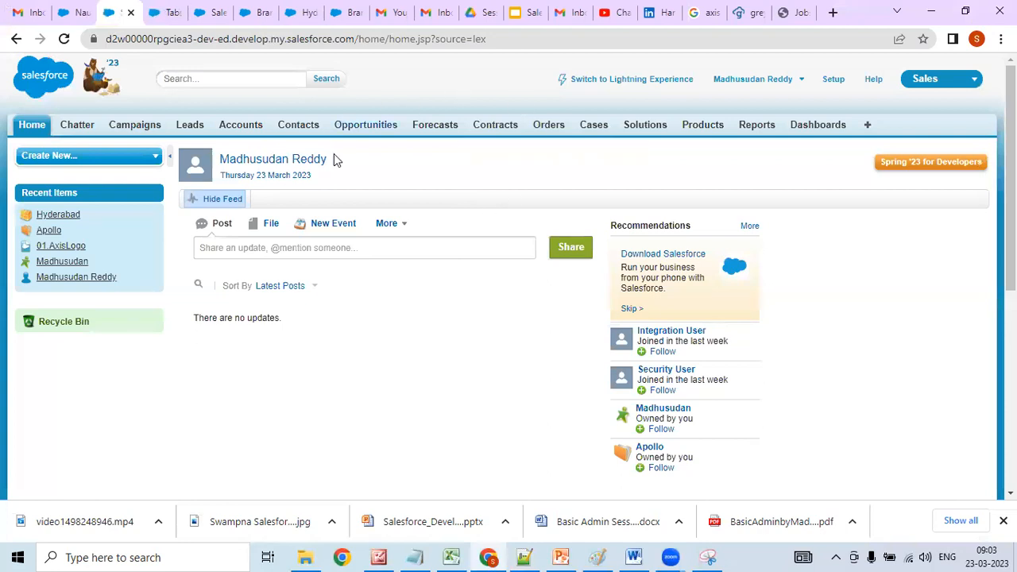
- Start creating a new Visualforce tab from the other open Lightning Tabs setup page
left_click(166, 8)
left_click_drag(991, 254, 990, 340)
left_click(462, 362)
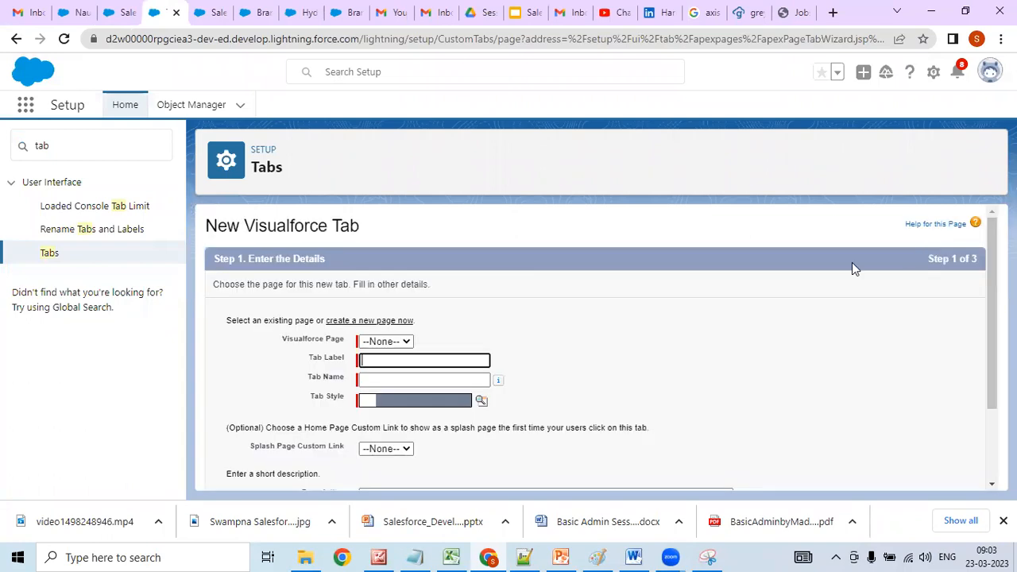
- Check the available Visualforce pages for the new tab and set its label and name to VisualforceTab
left_click_drag(989, 306, 988, 373)
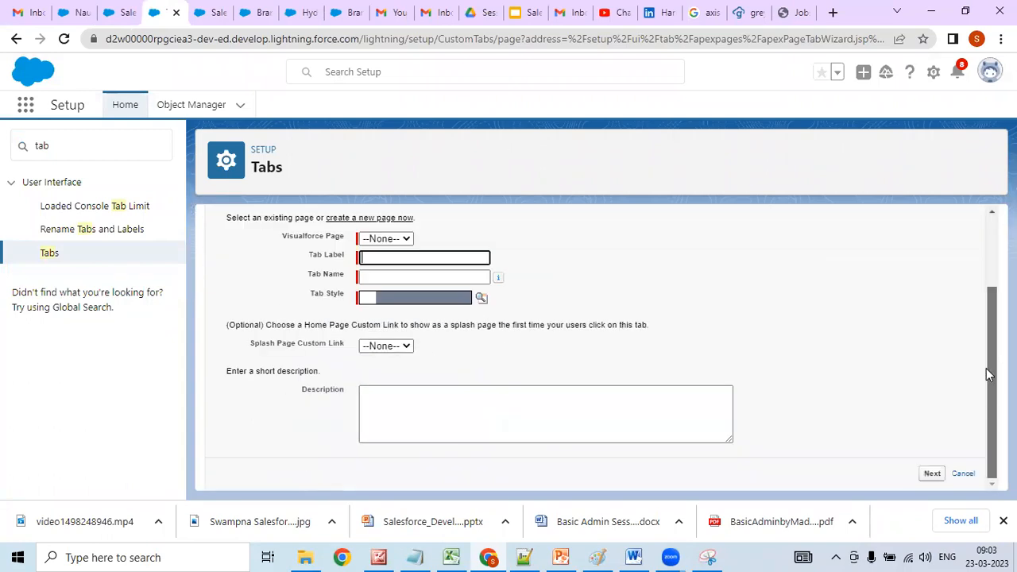
left_click(387, 239)
left_click(389, 252)
left_click(392, 256)
type("Visual")
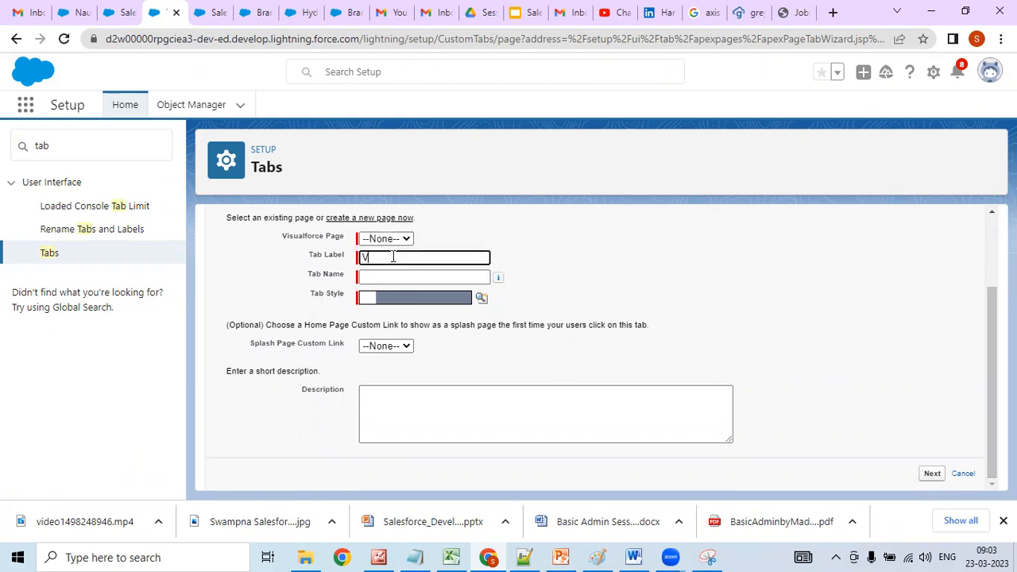
type("forceTab")
key("Tab")
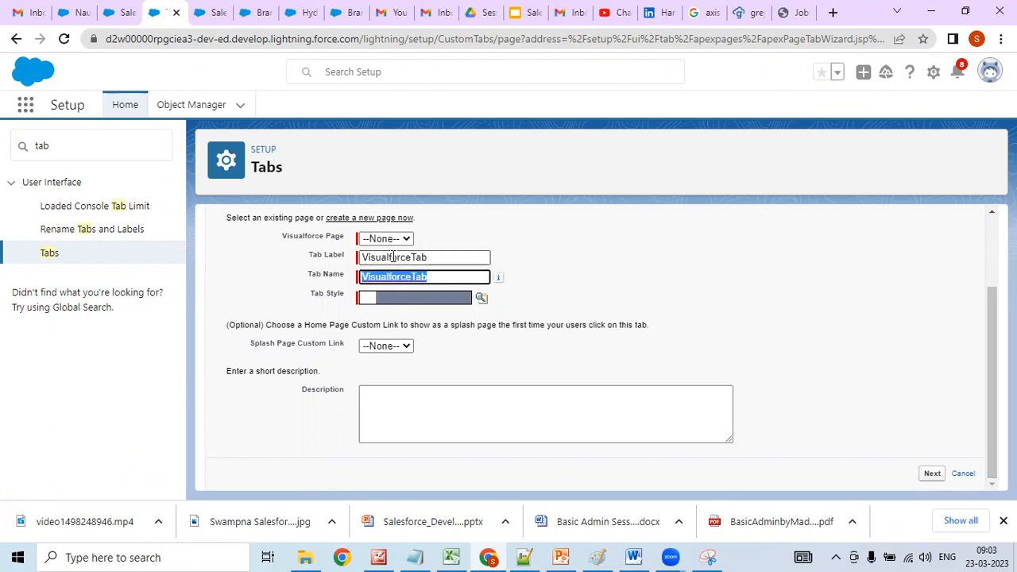
- Give the tab the Box style and the description VisualforceTab, and try to continue without a Visualforce page selected
left_click(481, 297)
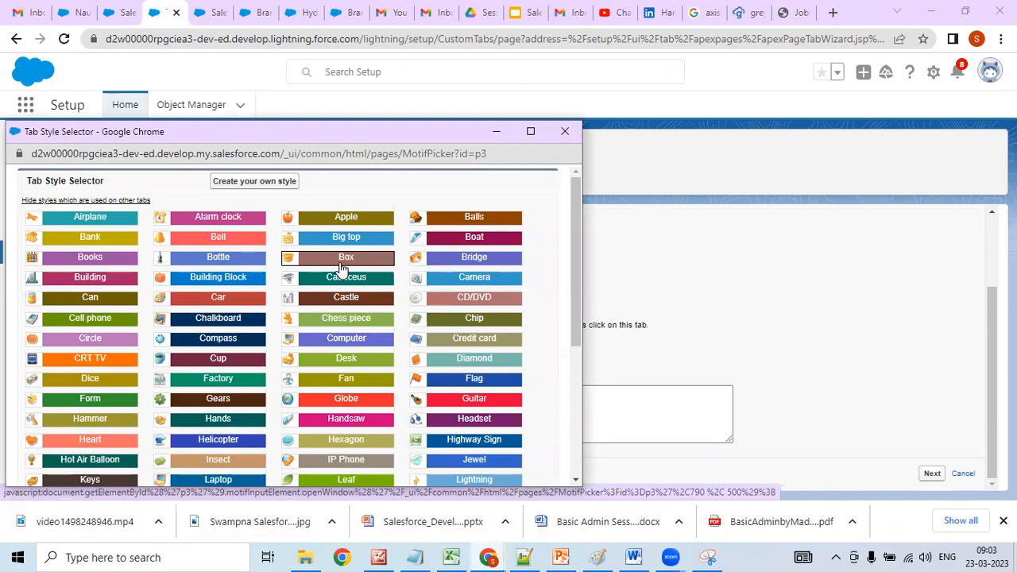
left_click(341, 264)
left_click(406, 432)
type("V")
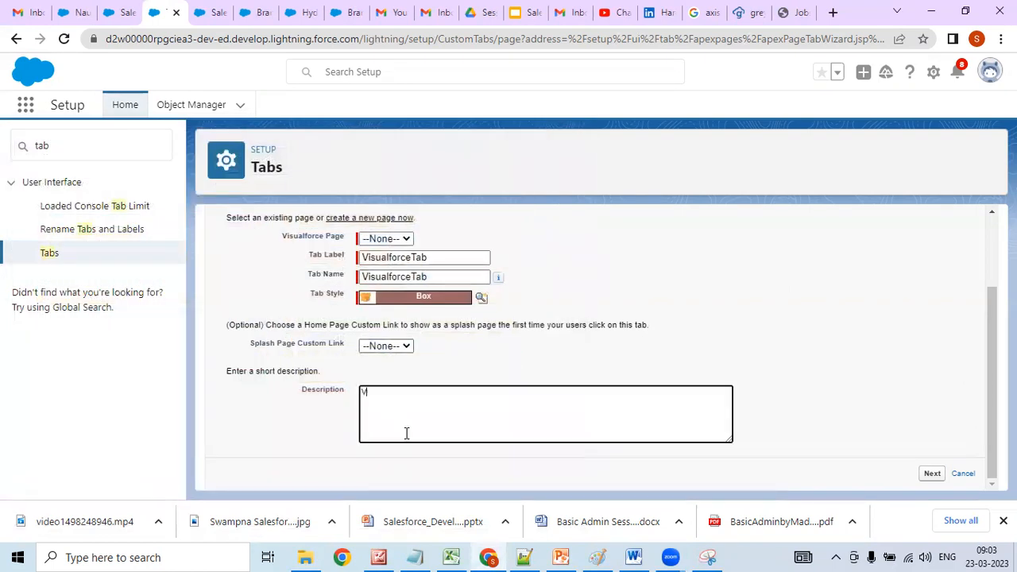
type("isualforceTab")
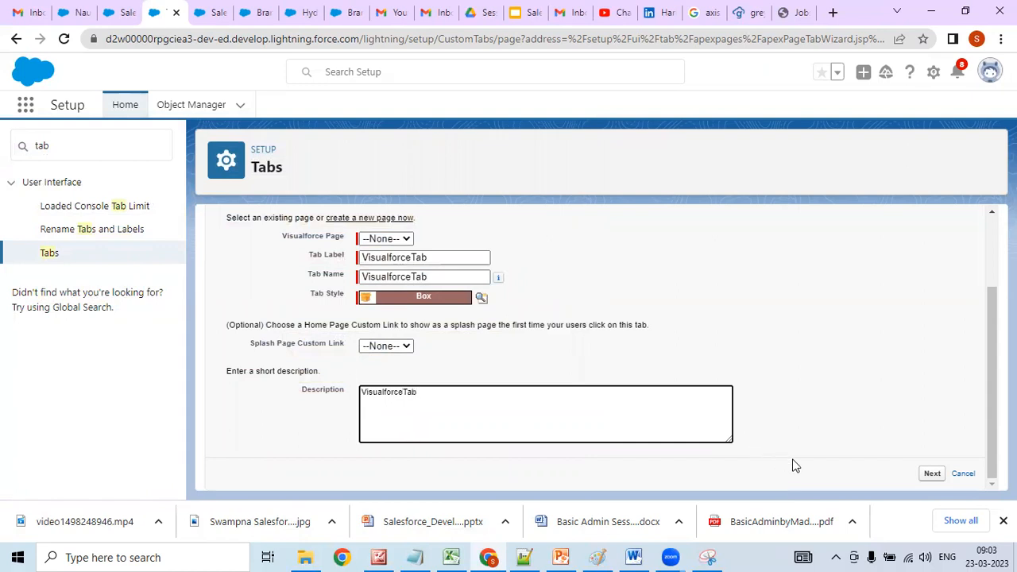
left_click(933, 474)
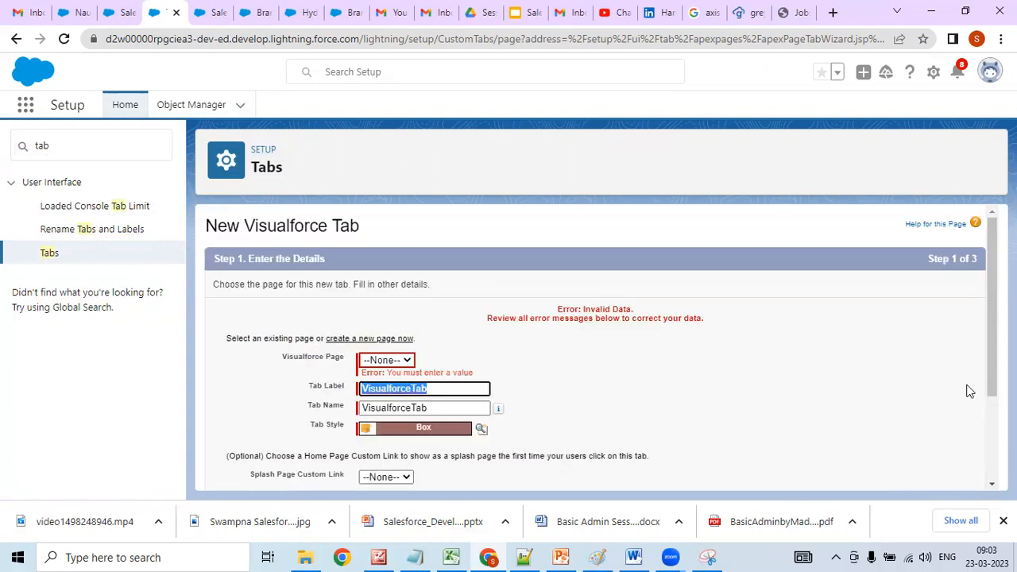
- Start creating a new Visualforce page from the tab wizard and review its default markup
scroll(523, 257, "down", 1)
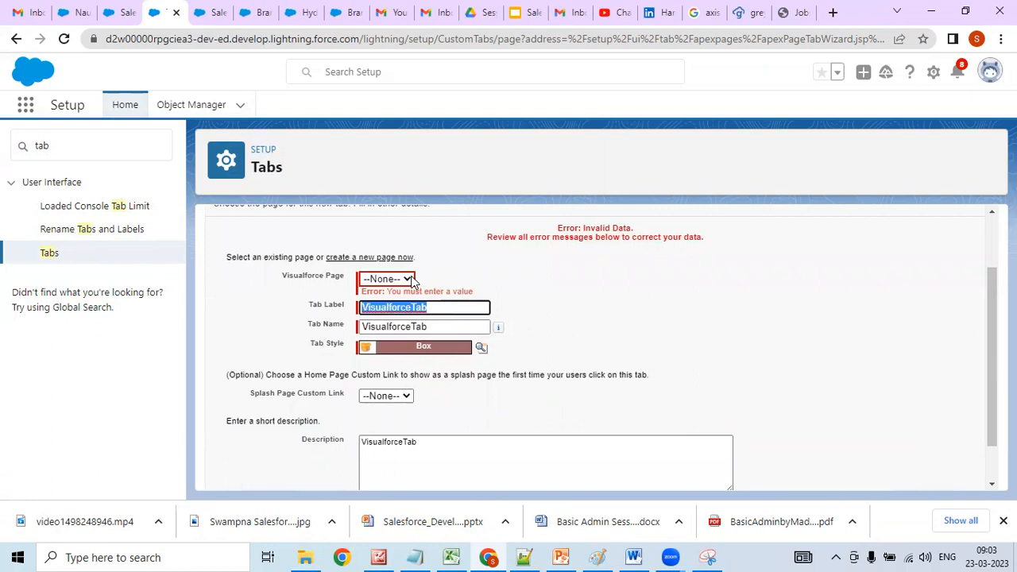
left_click(405, 278)
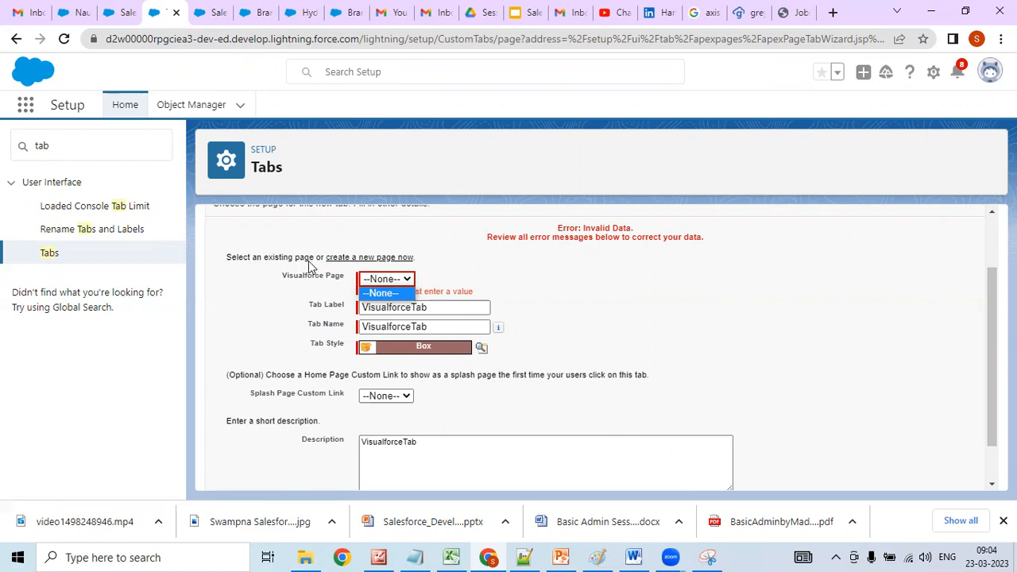
left_click(338, 258)
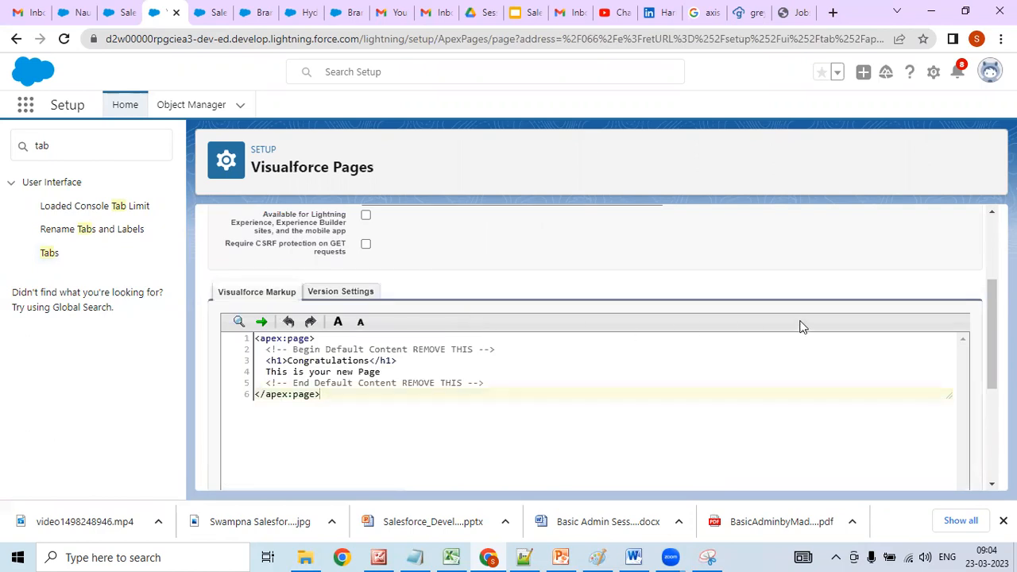
left_click_drag(321, 395, 254, 339)
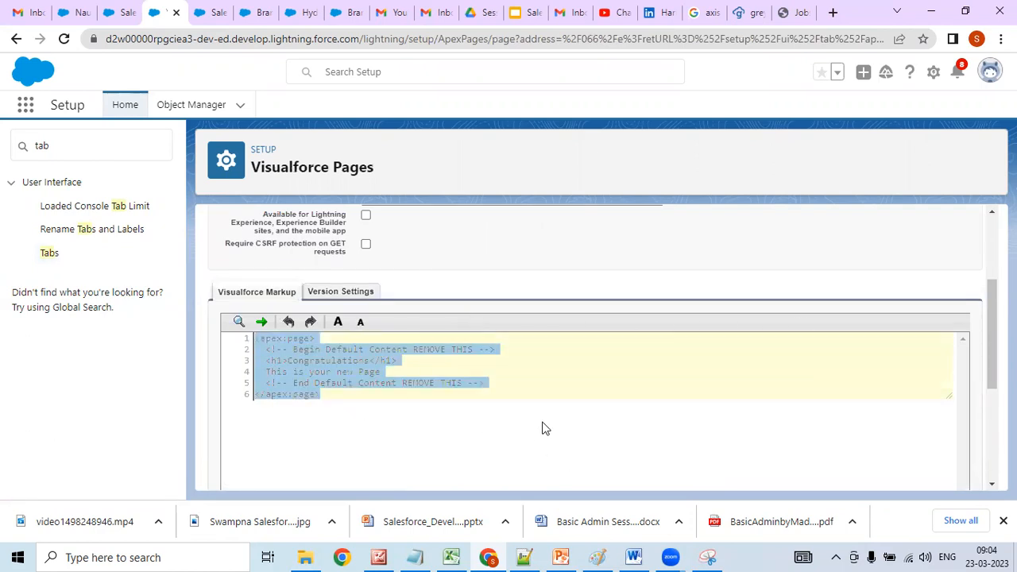
left_click(544, 429)
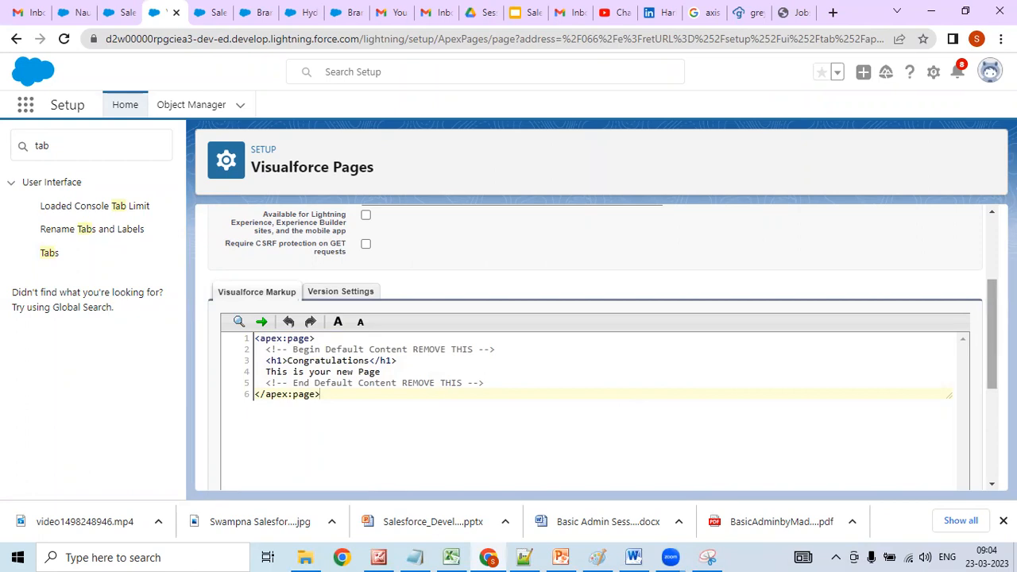
- Set the new Visualforce page's label and name to VisualforcePage
scroll(979, 281, "up", 2)
left_click(453, 313)
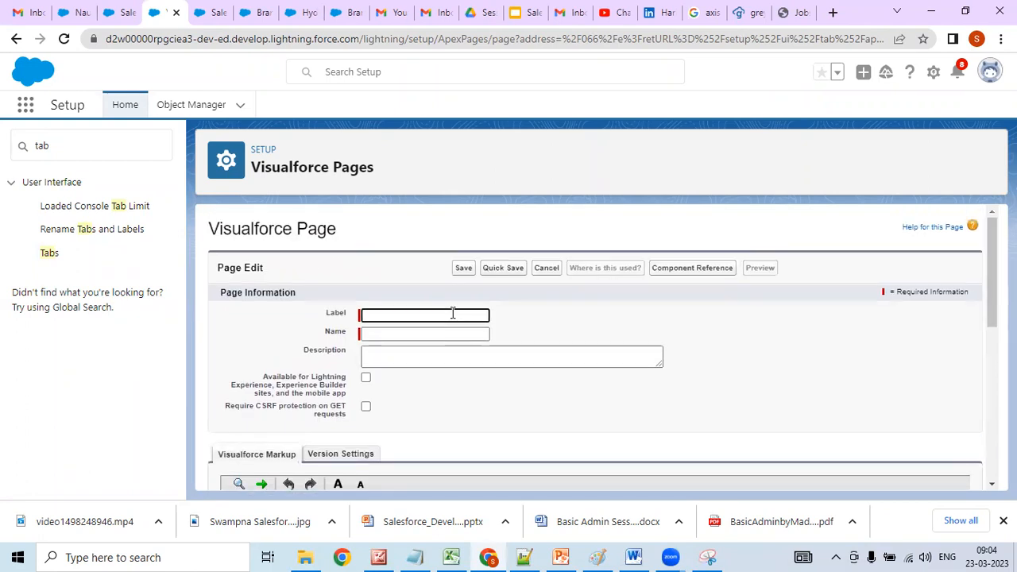
type("VisualforcePage")
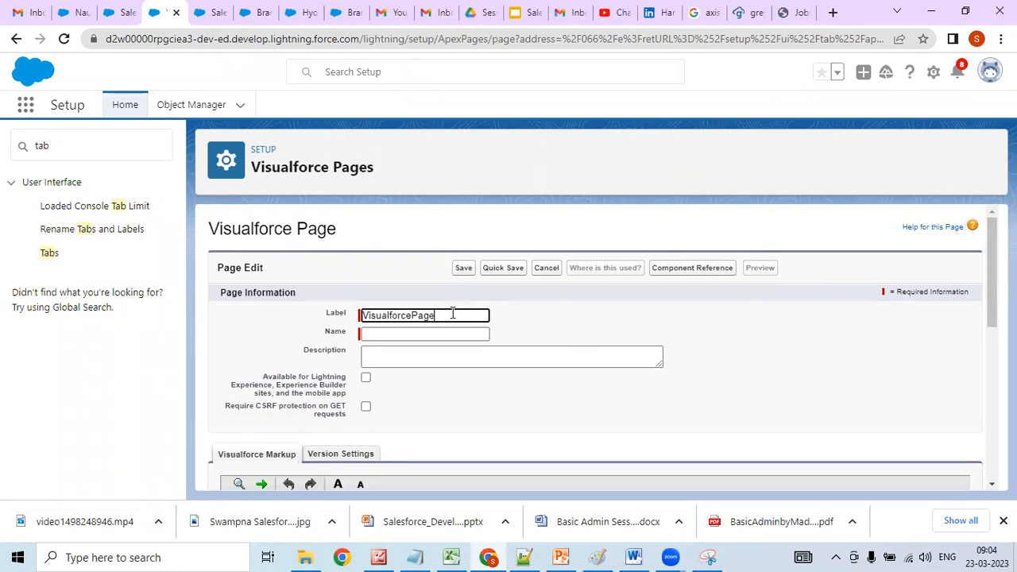
key("Tab")
key("Tab")
- Enter "VisualforcePage for Tab" as the page's description and save the Visualforce page
type("Vss")
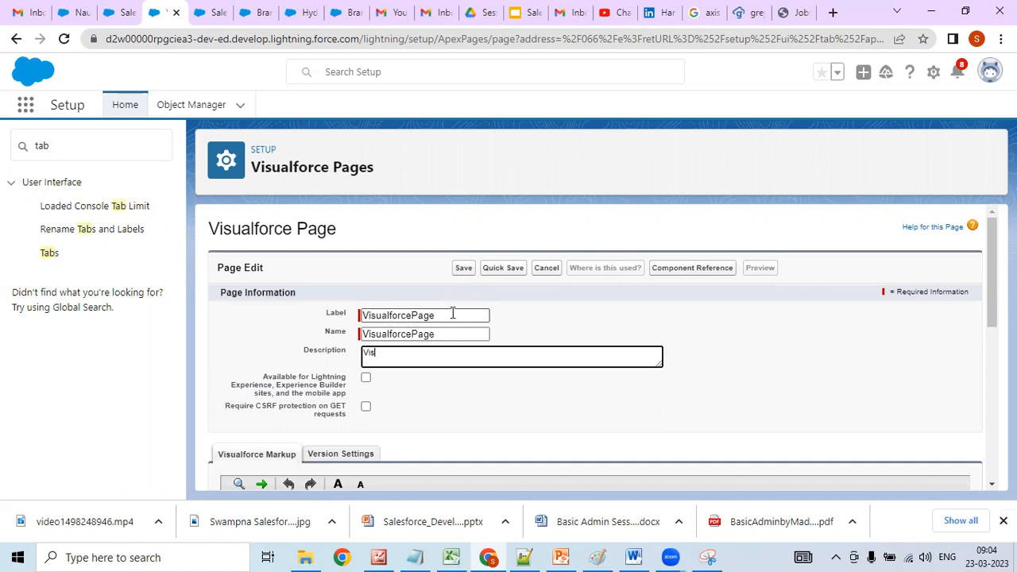
type("ualforcePagef")
key("BackSpace")
type("for Tab")
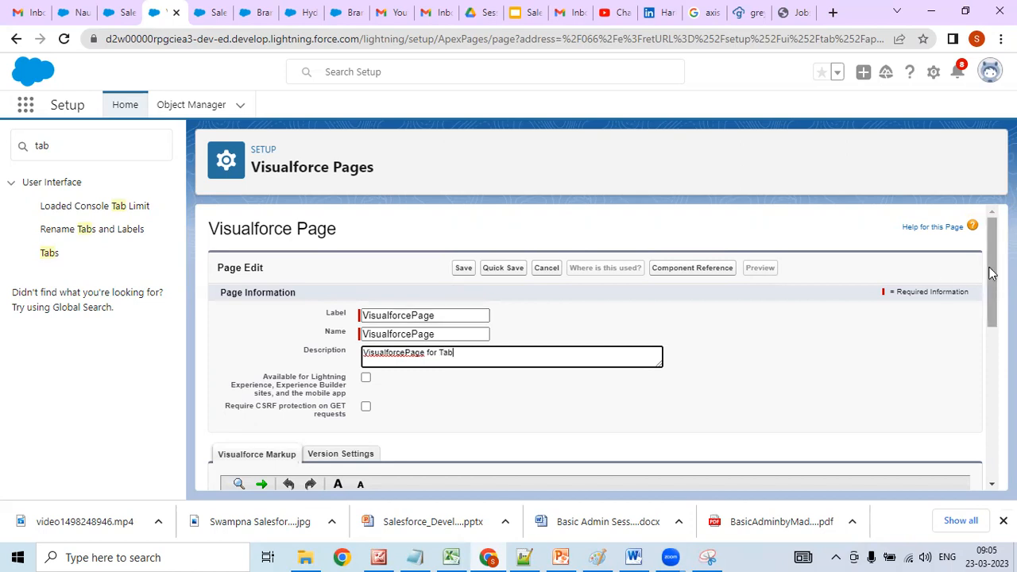
mouse_move(990, 273)
left_mouse_down()
mouse_move(981, 447)
mouse_move(981, 272)
left_mouse_up()
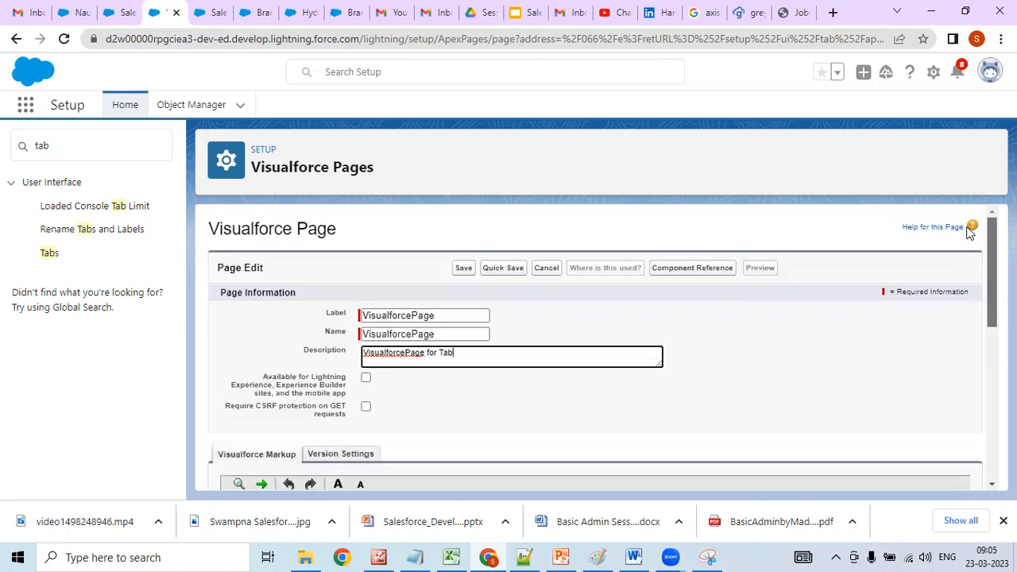
left_click(467, 269)
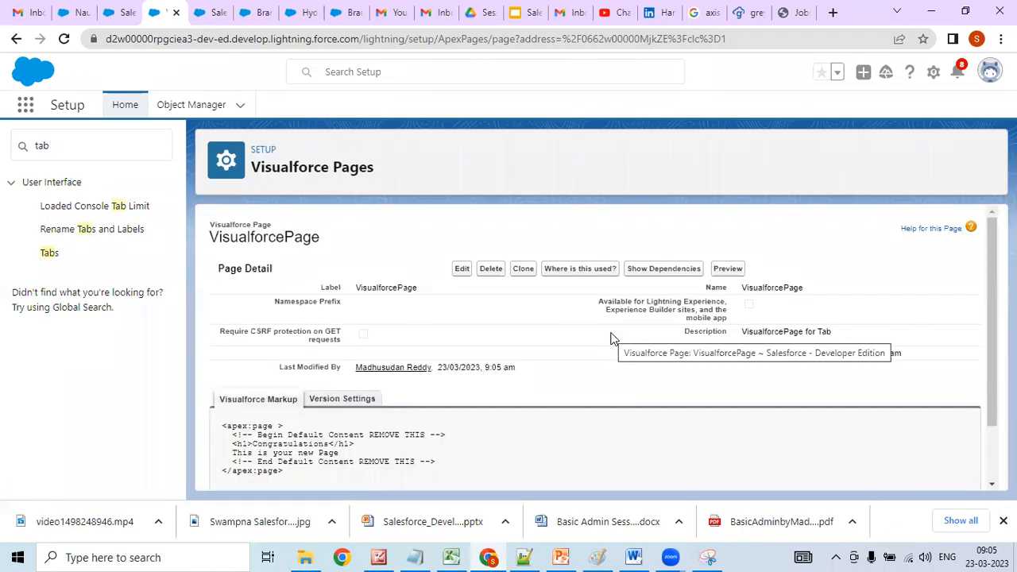
- Start a new Visualforce tab from the Lightning Tabs setup page and open the list of Visualforce pages to choose from
left_click(119, 12)
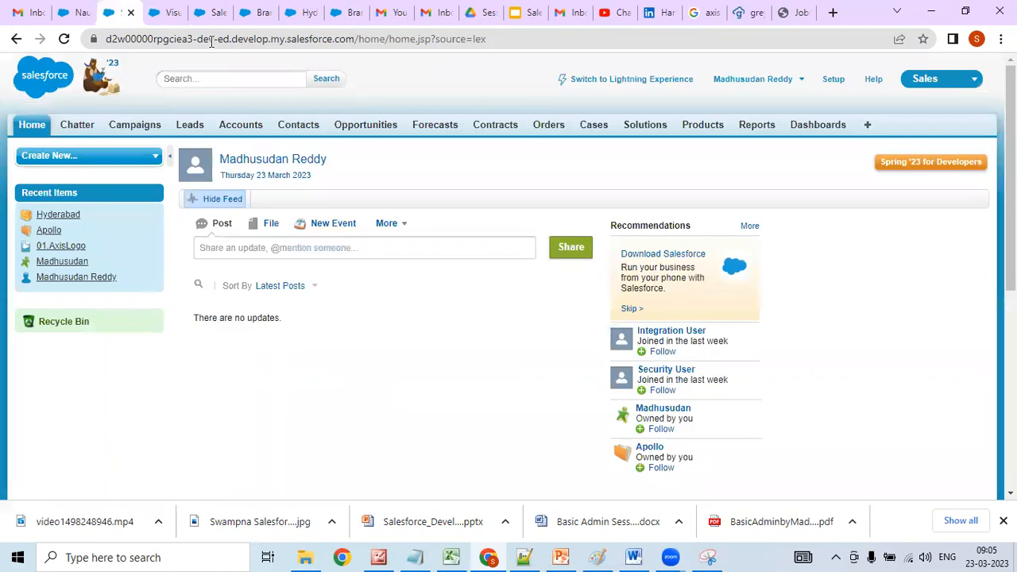
left_click(163, 12)
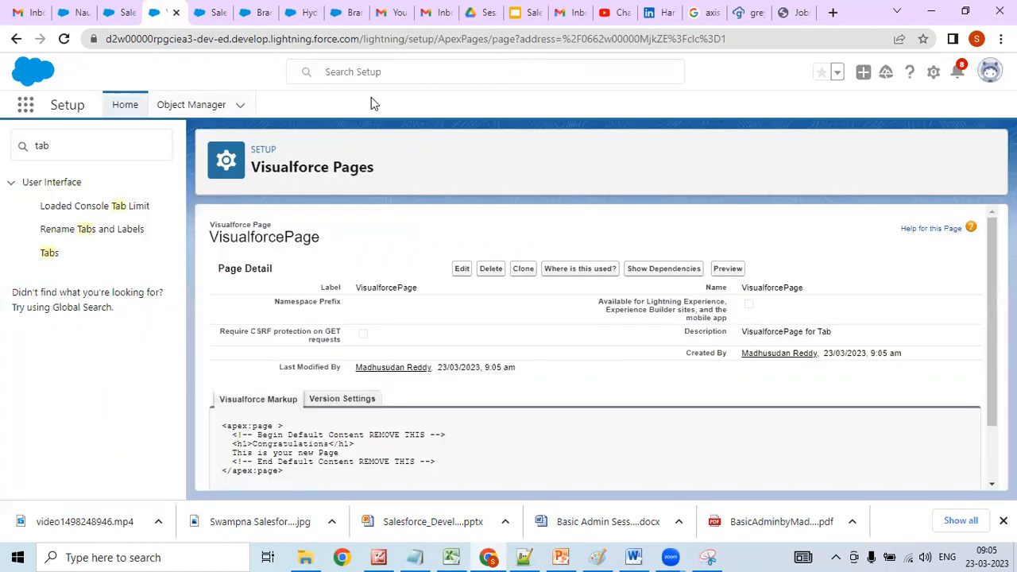
left_click(51, 258)
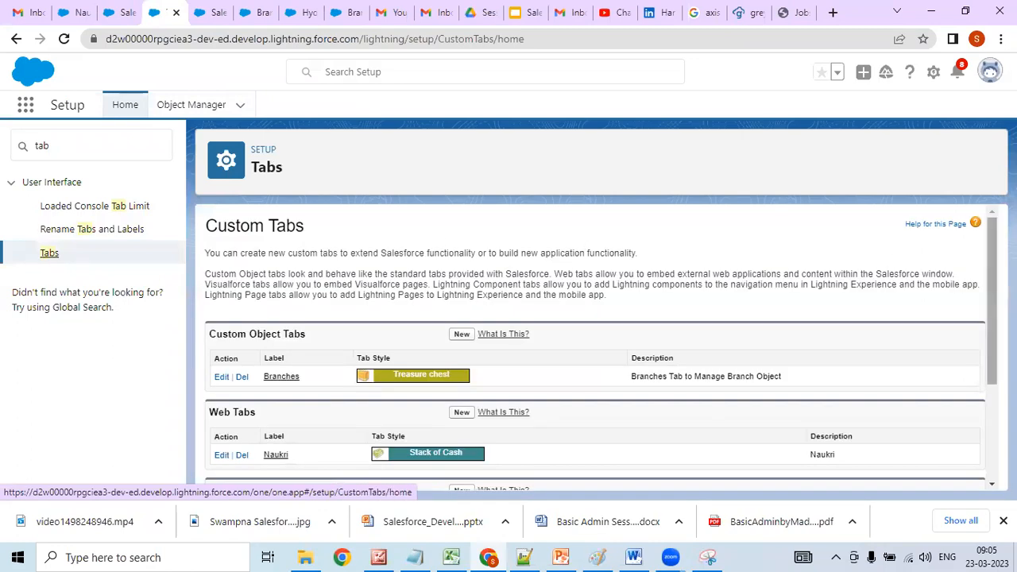
scroll(981, 327, "down", 2)
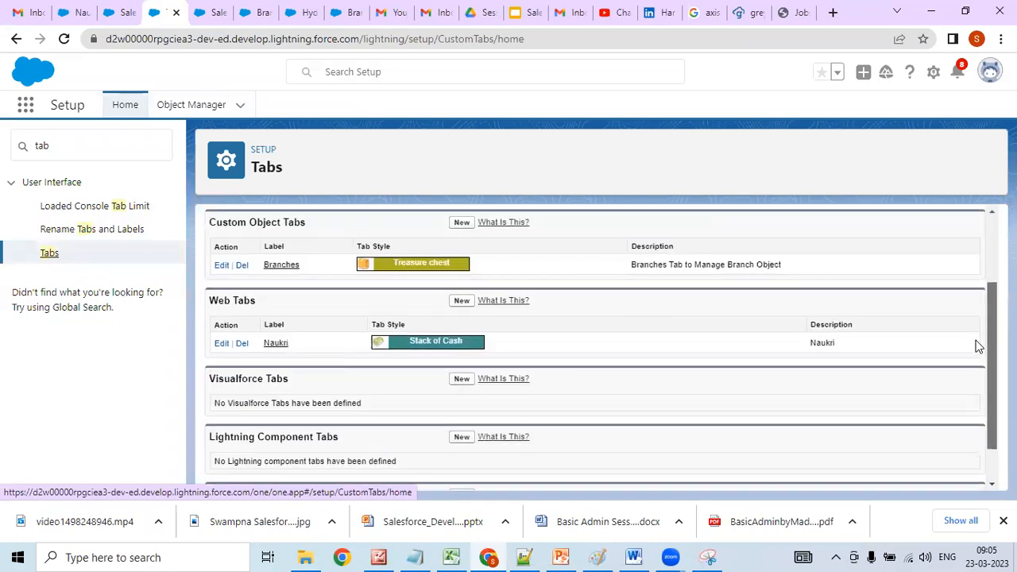
left_click(463, 379)
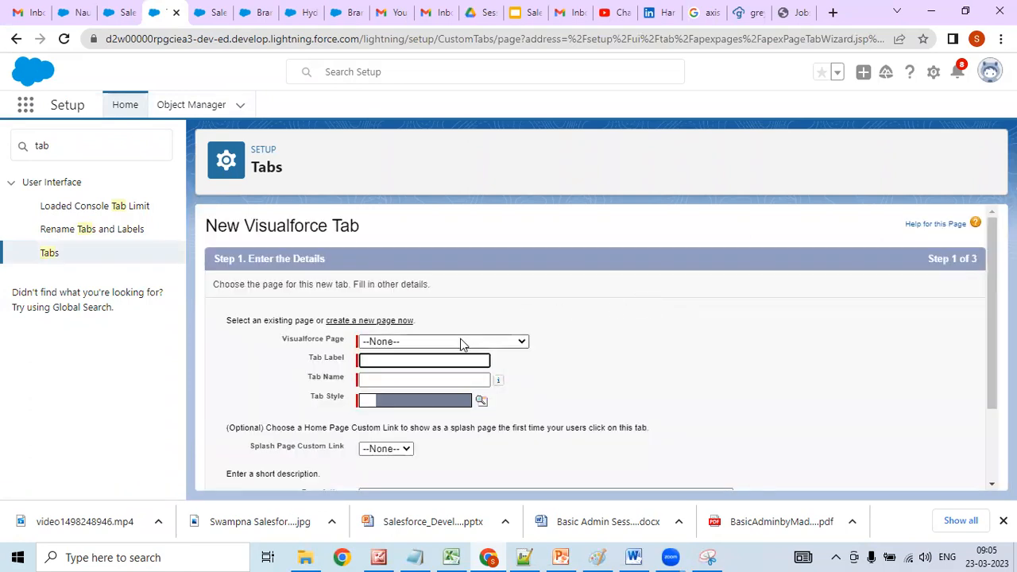
left_click(464, 342)
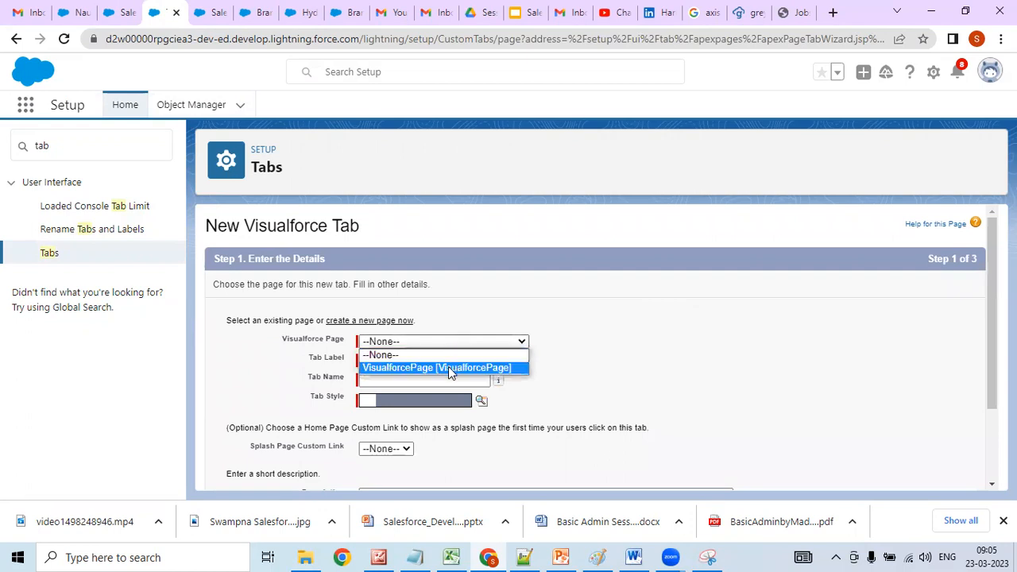
- Choose VisualforcePage for the new Visualforce tab, set its label and name to VisualforceTab, and apply the Car tab style
left_click(448, 367)
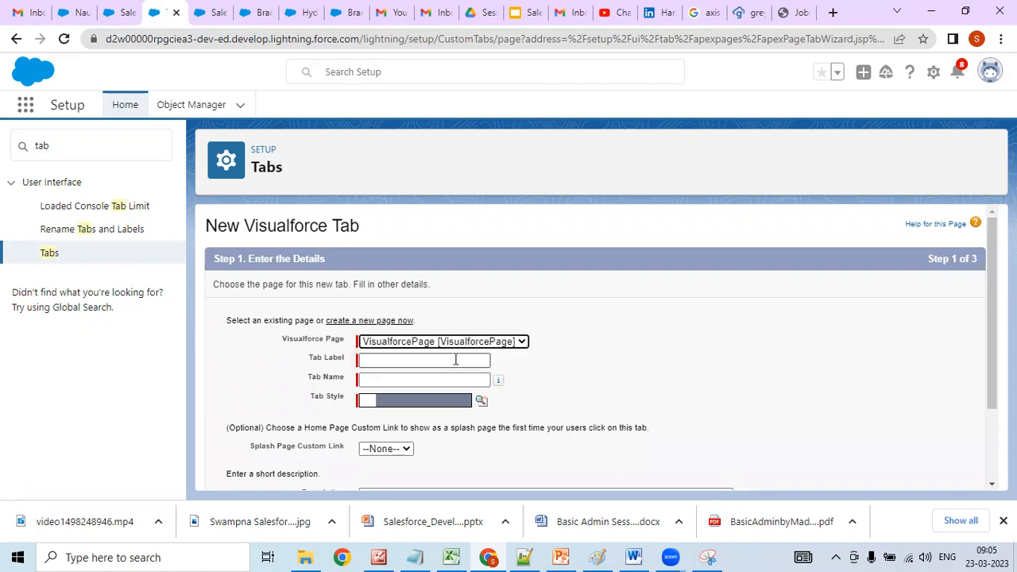
left_click(456, 359)
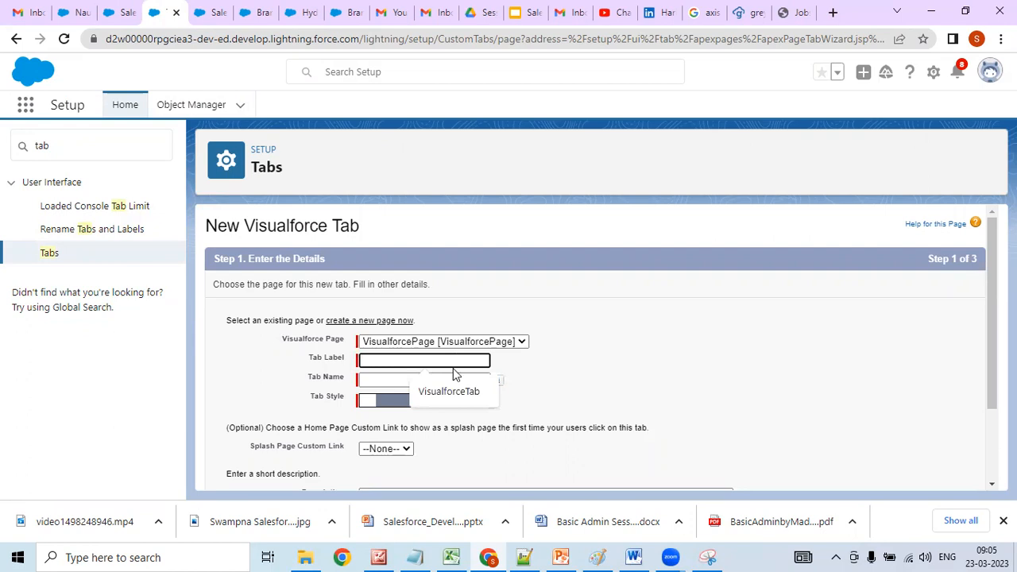
left_click(450, 389)
key("Tab")
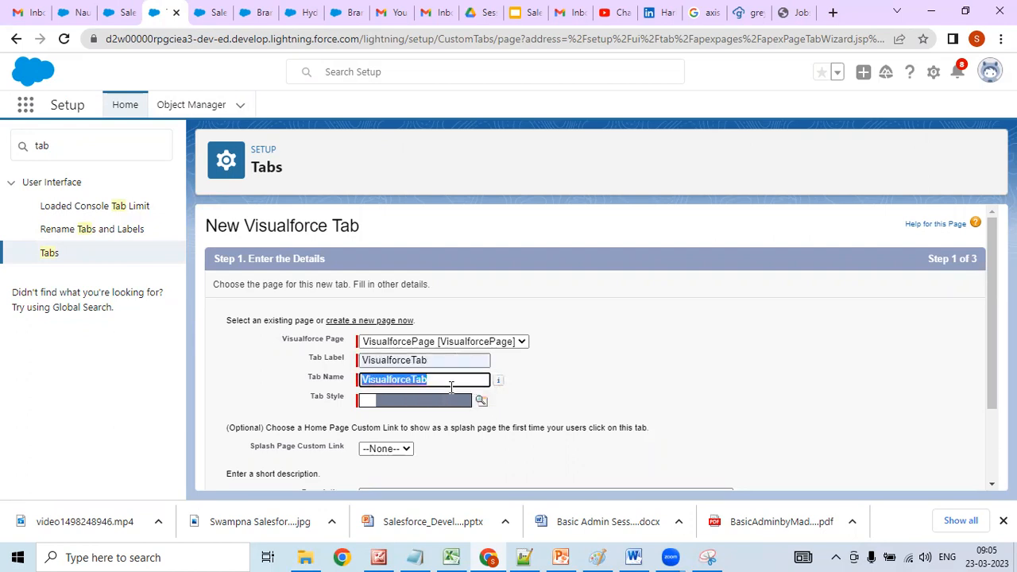
left_click(482, 401)
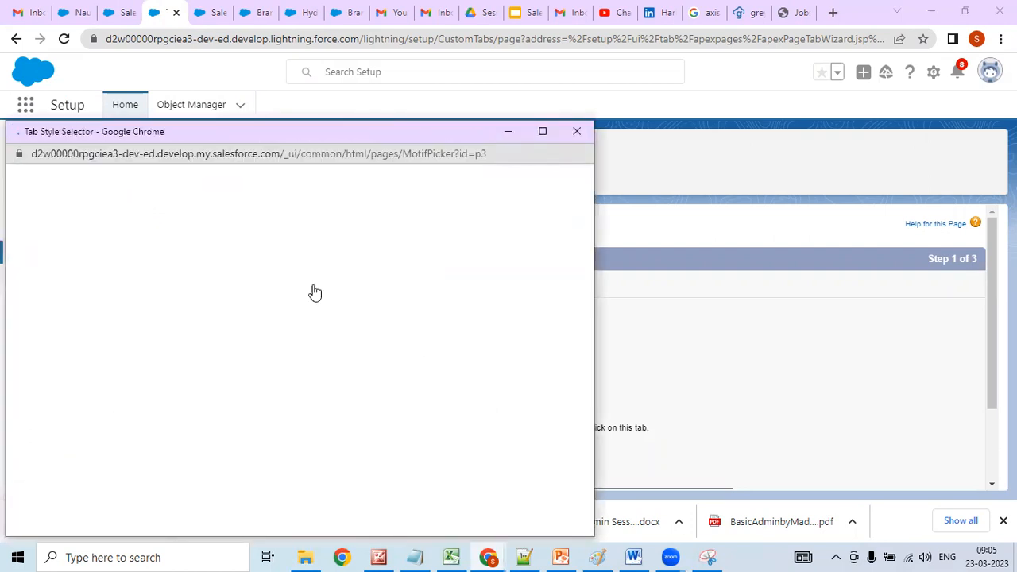
left_click(235, 302)
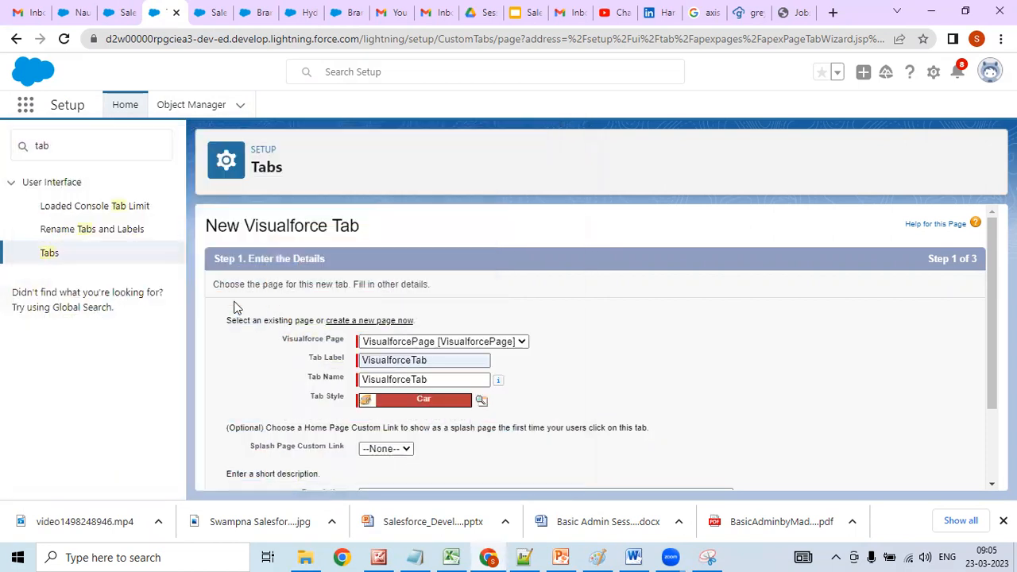
- Enter "Visualforce Tab" as the tab's description and continue to the profile visibility step
scroll(985, 371, "down", 2)
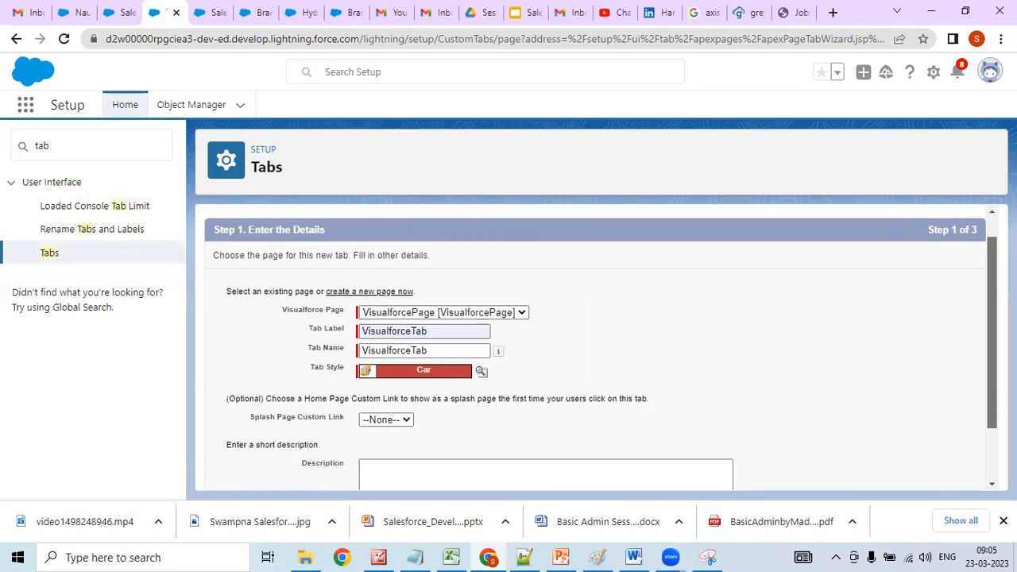
left_click(668, 402)
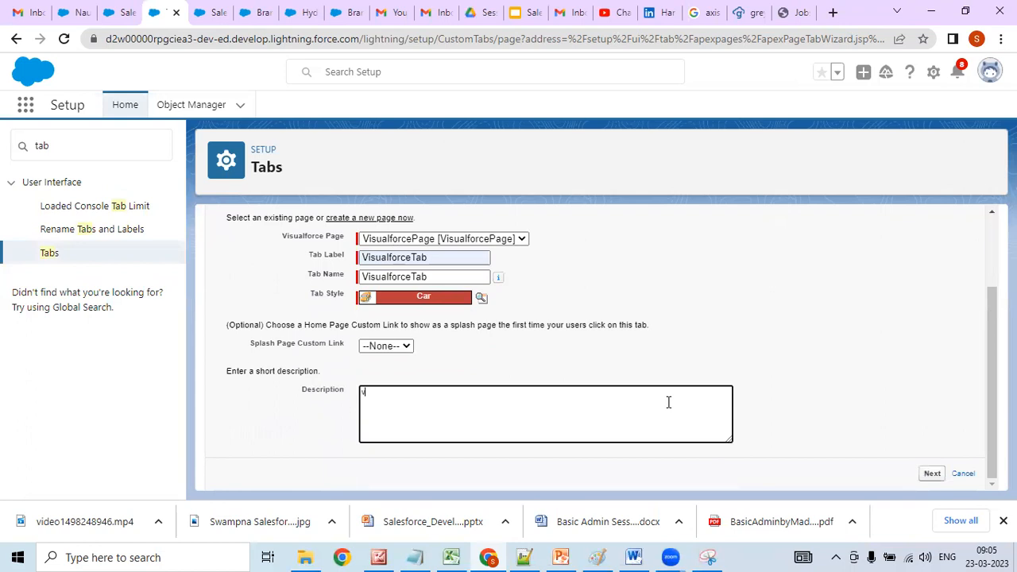
type("Visualforce Tab")
left_click(929, 474)
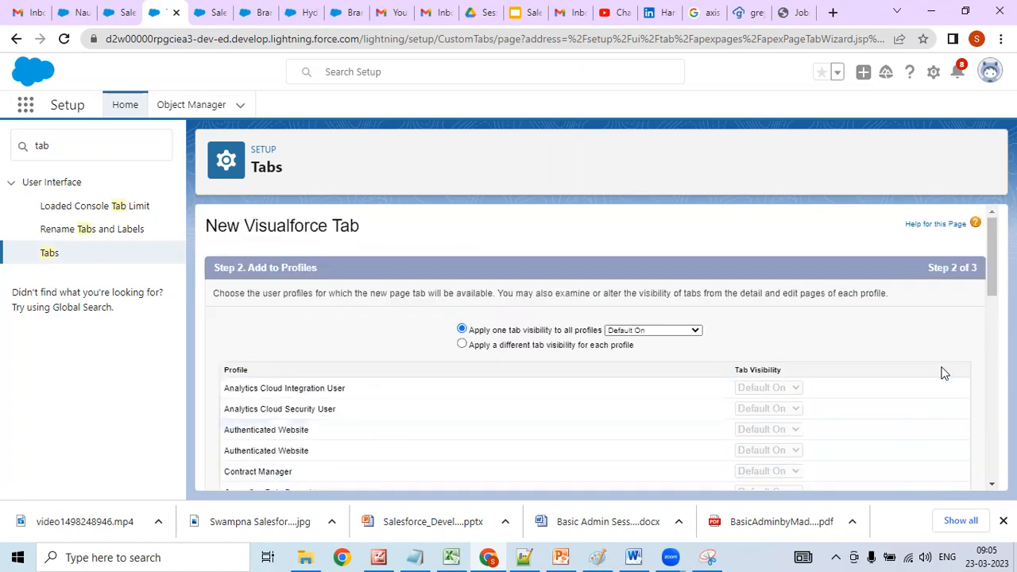
- Keep Default On visibility for all profiles, include the tab in the Axis Online Banking app, and save it
scroll(954, 382, "down", 10)
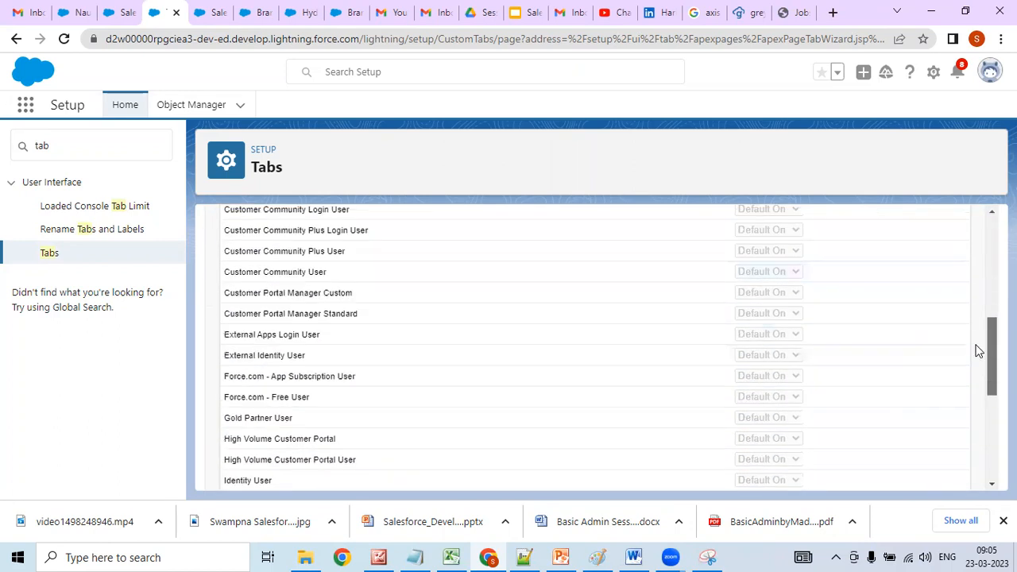
left_click(932, 476)
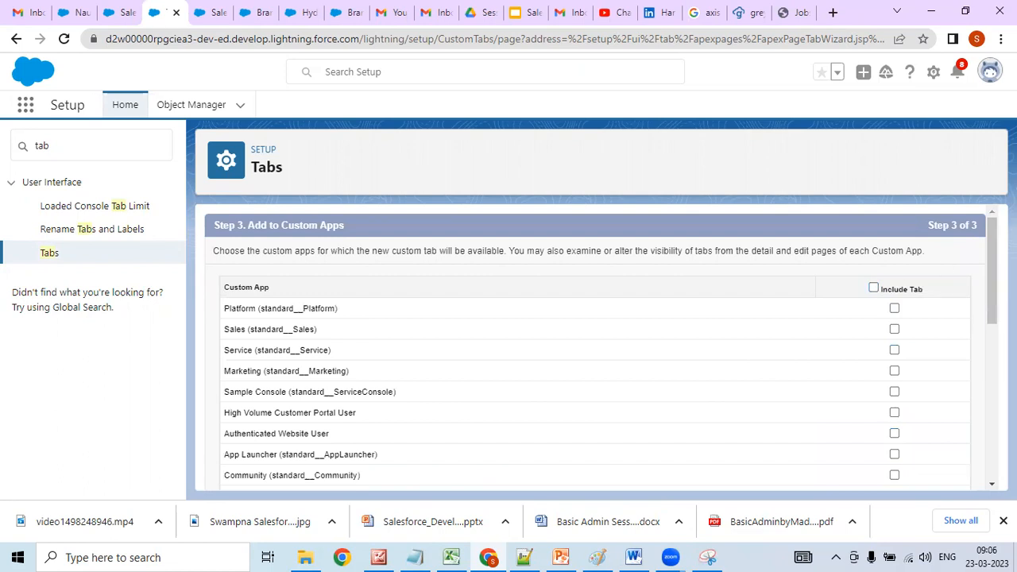
left_click_drag(990, 266, 982, 411)
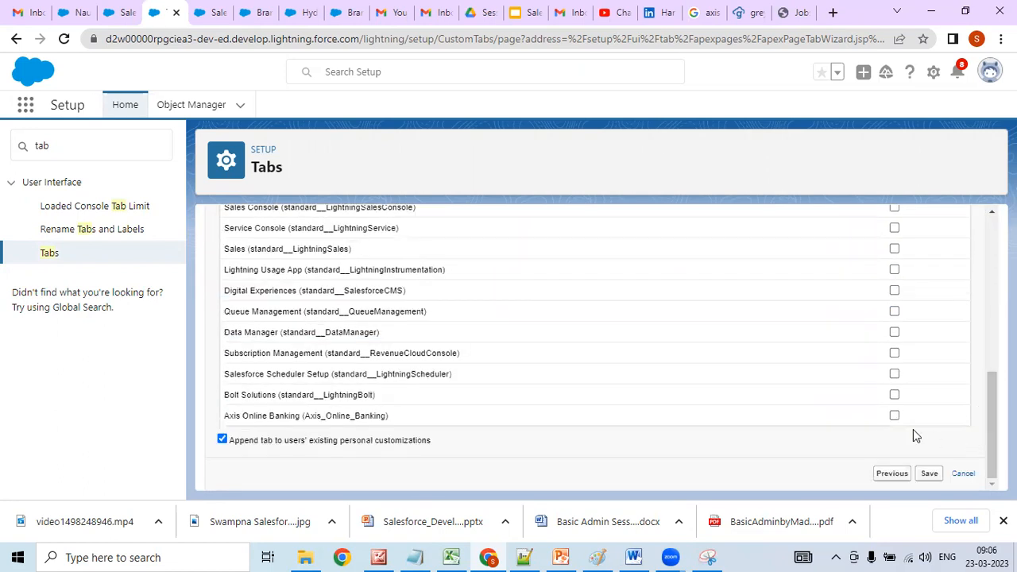
left_click(894, 417)
left_click(928, 474)
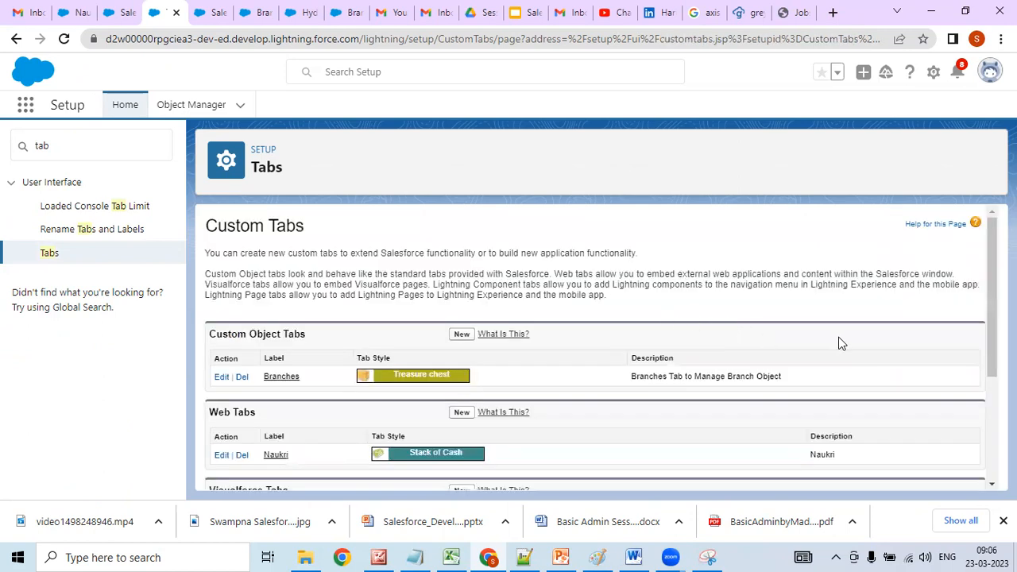
- Check the Visualforce Tabs list in Setup, and reload the Axis Online Banking app to look for the new tab
scroll(991, 334, "down", 3)
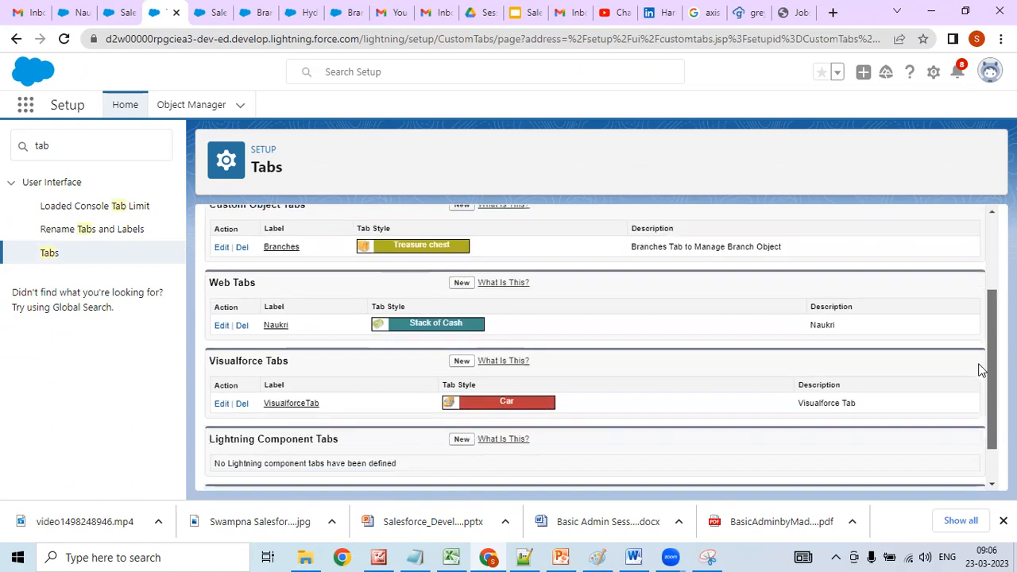
left_click(119, 11)
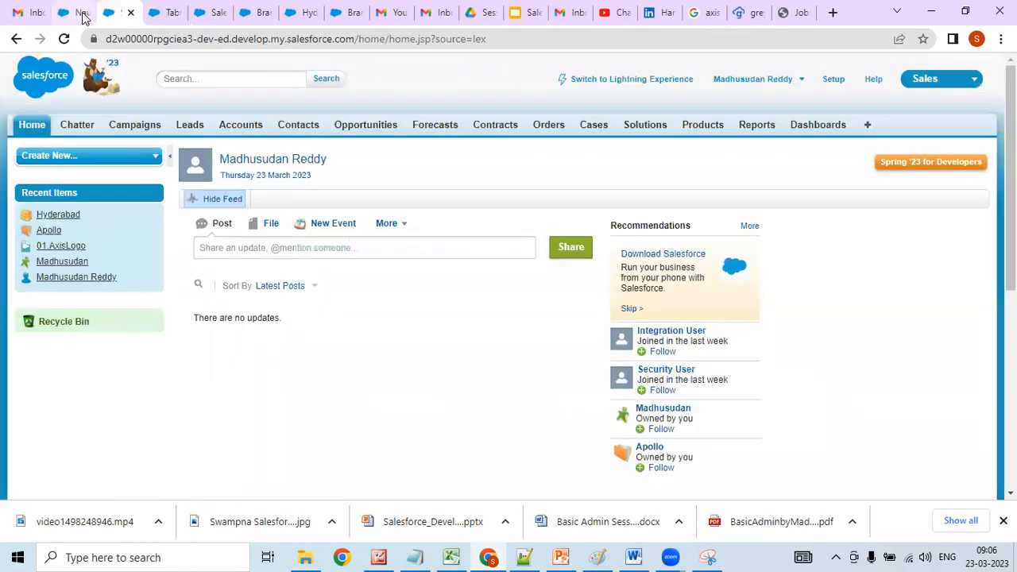
left_click(81, 12)
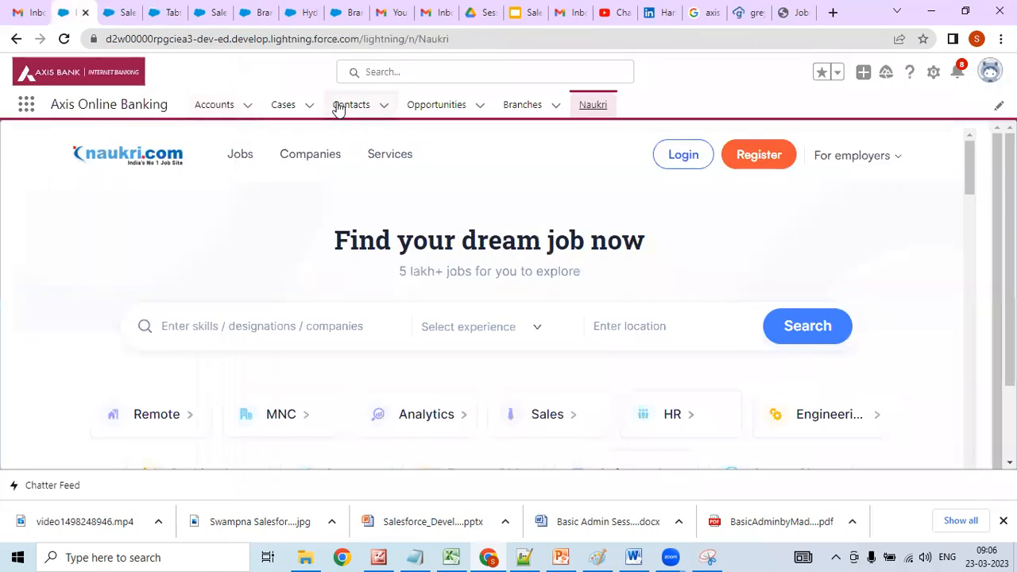
left_click(65, 40)
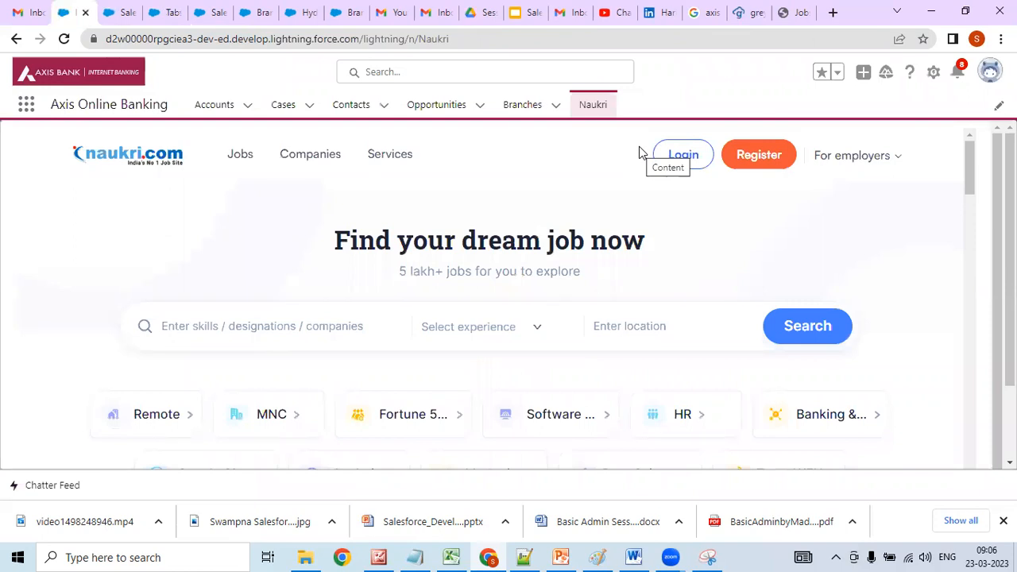
left_click(593, 106)
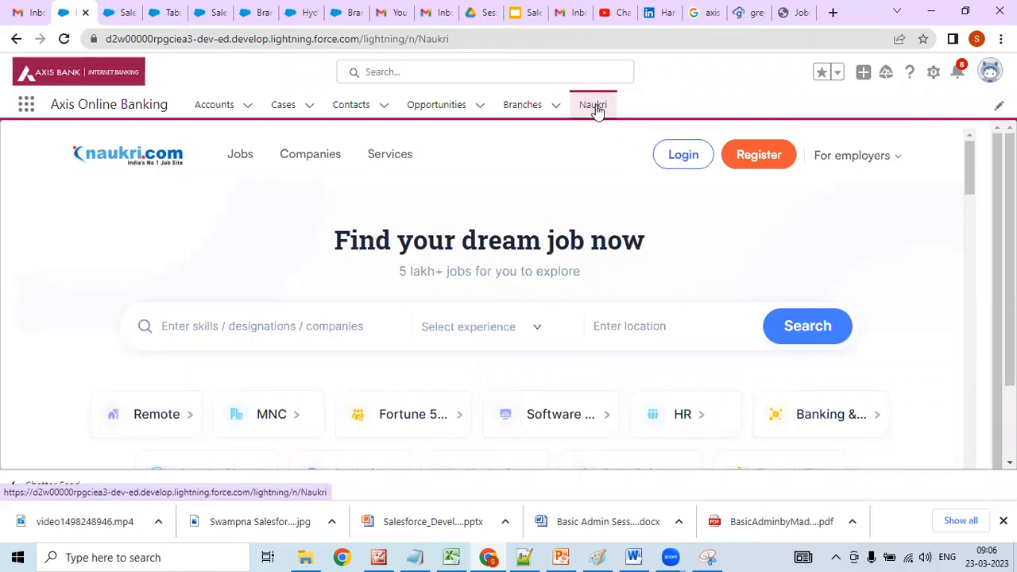
left_click(65, 40)
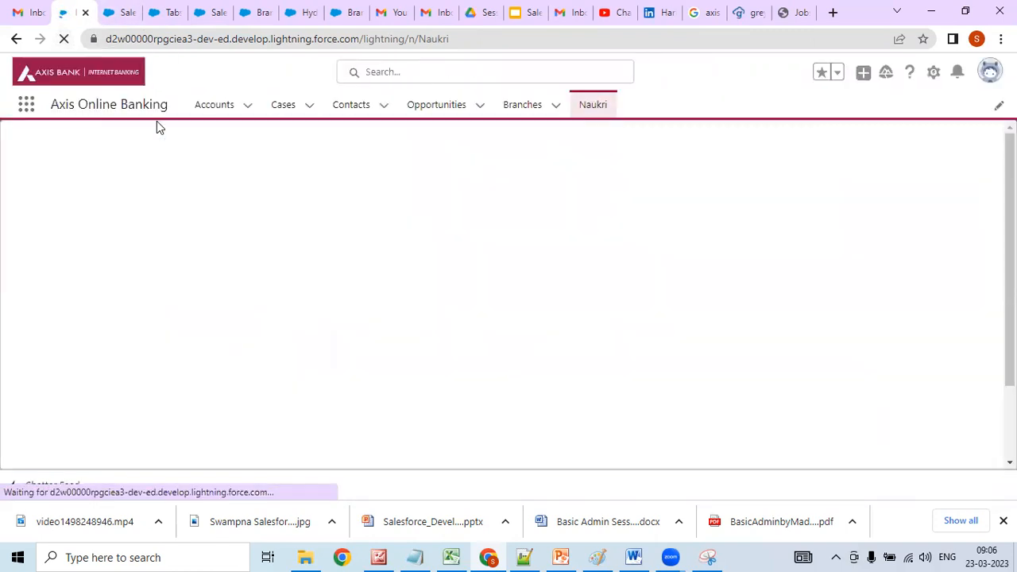
- Recheck the VisualforceTab entry in Setup and refresh the Axis Online Banking app's Naukri page once more
left_click(121, 8)
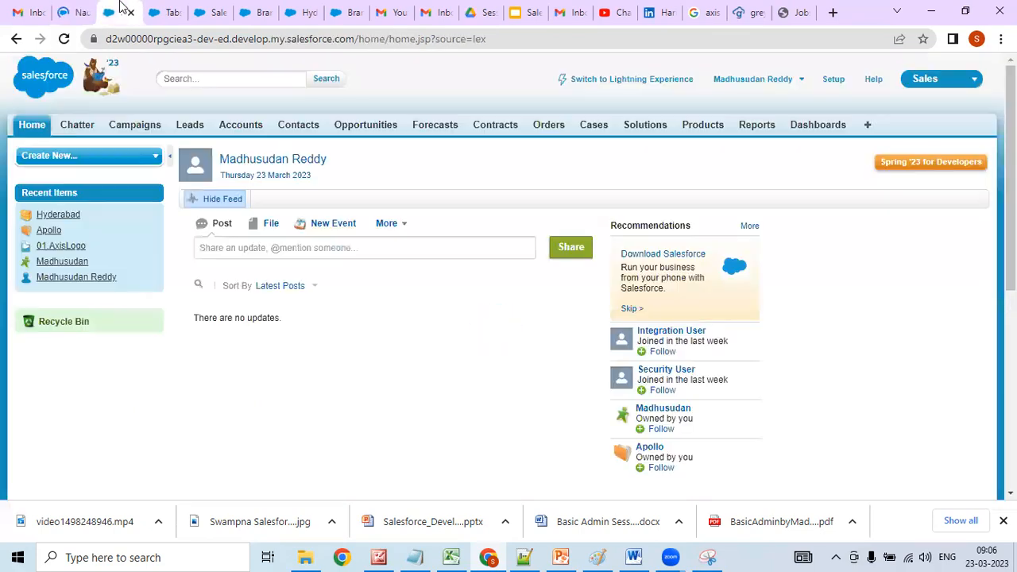
left_click(171, 12)
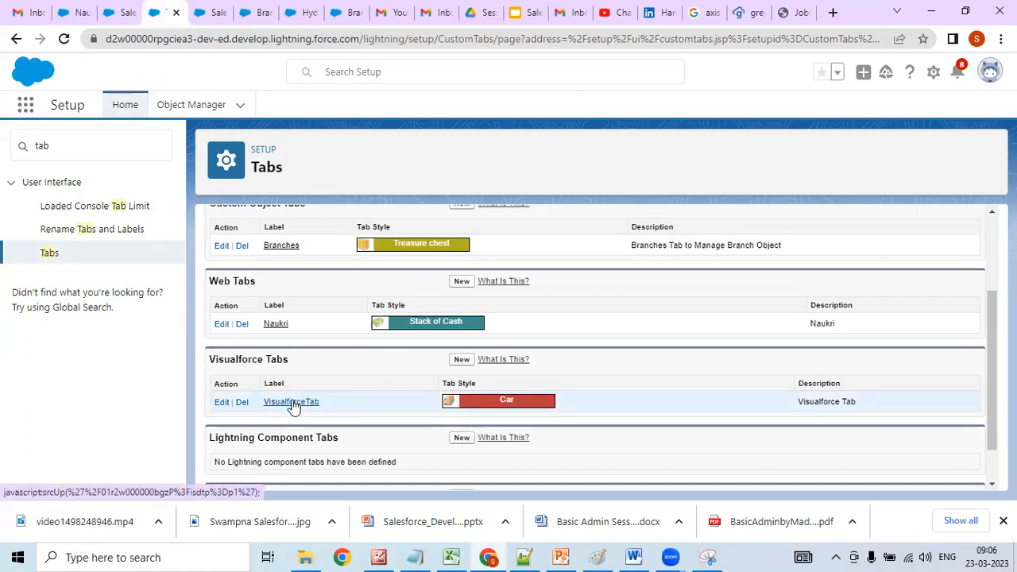
left_click(76, 12)
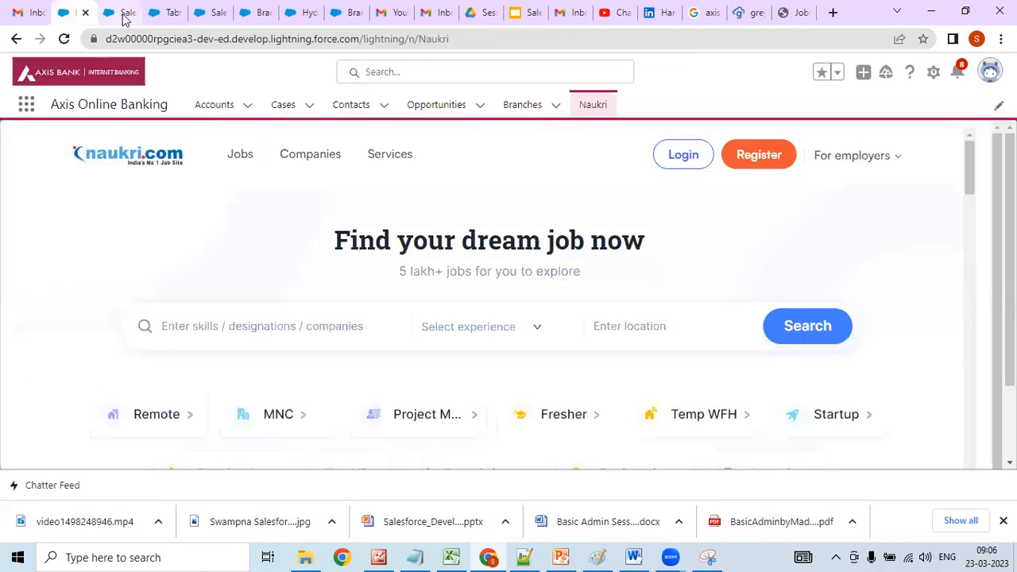
left_click(64, 39)
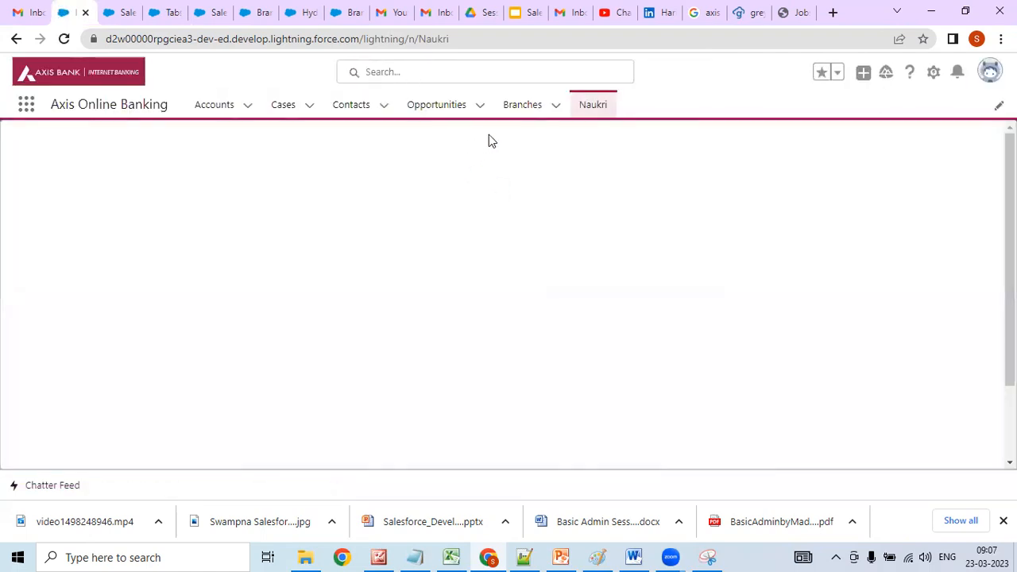
- Return to the custom tabs list in Setup and examine the Lightning Component Tabs and Lightning Page Tabs sections
left_click(124, 13)
left_click(165, 13)
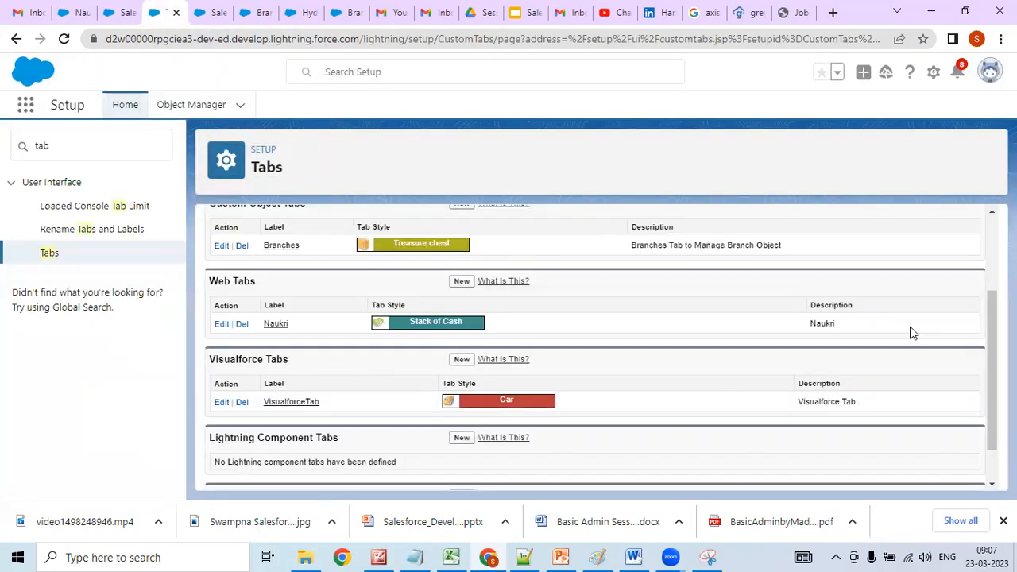
scroll(977, 378, "down", 1)
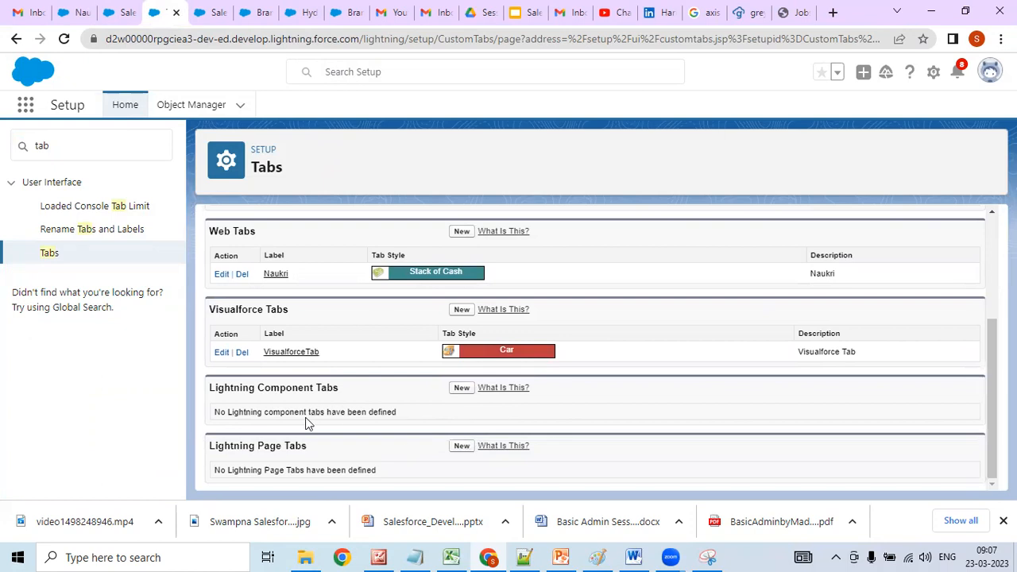
left_click_drag(341, 392, 202, 380)
left_click_drag(322, 447, 201, 441)
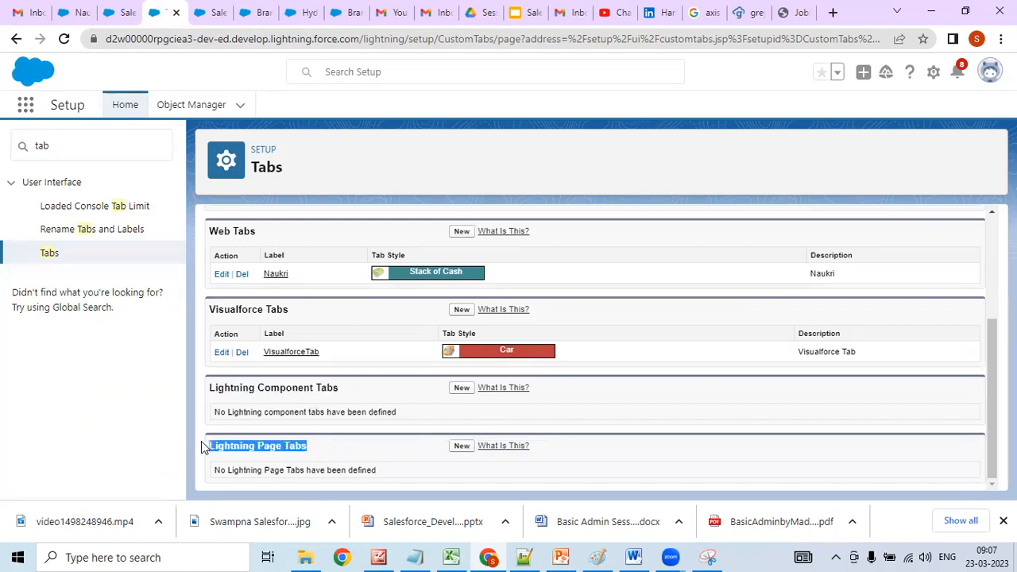
left_click(267, 389)
left_click_drag(282, 446, 209, 445)
left_click_drag(314, 390, 211, 390)
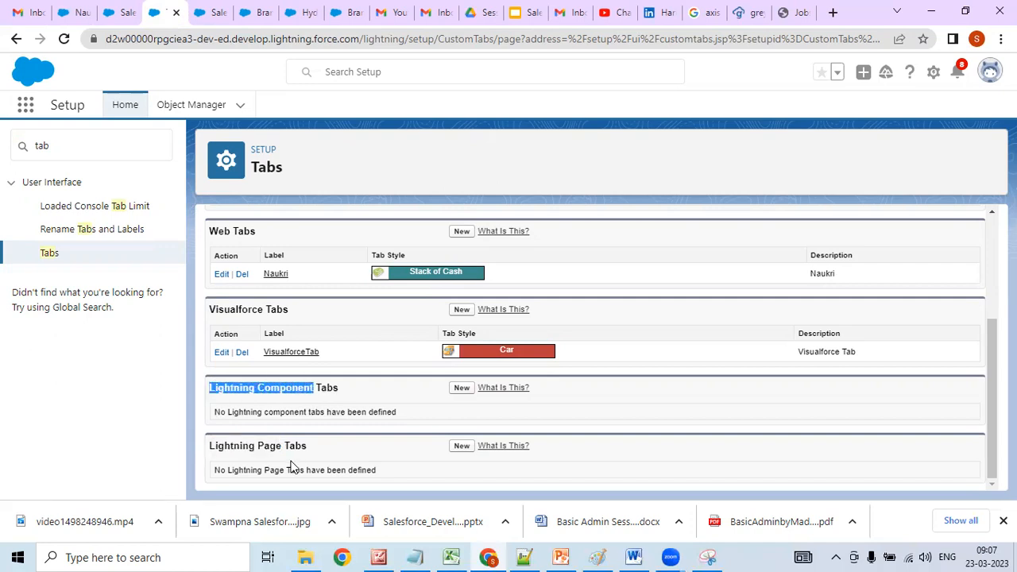
left_click_drag(283, 449, 211, 443)
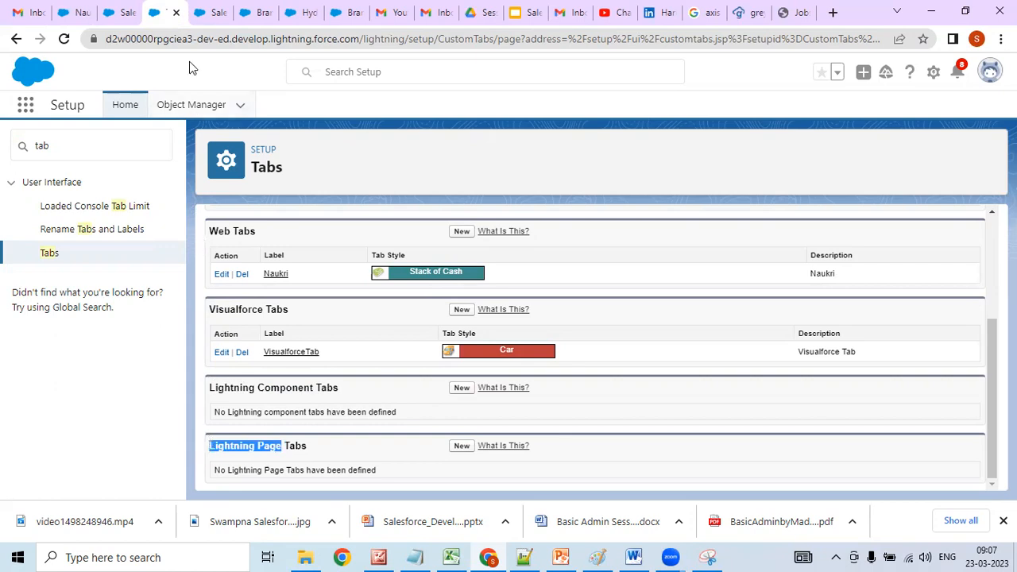
- Open the Accounts list in the Axis Online Banking app and reload it to check the navigation bar for the new tab
left_click(120, 9)
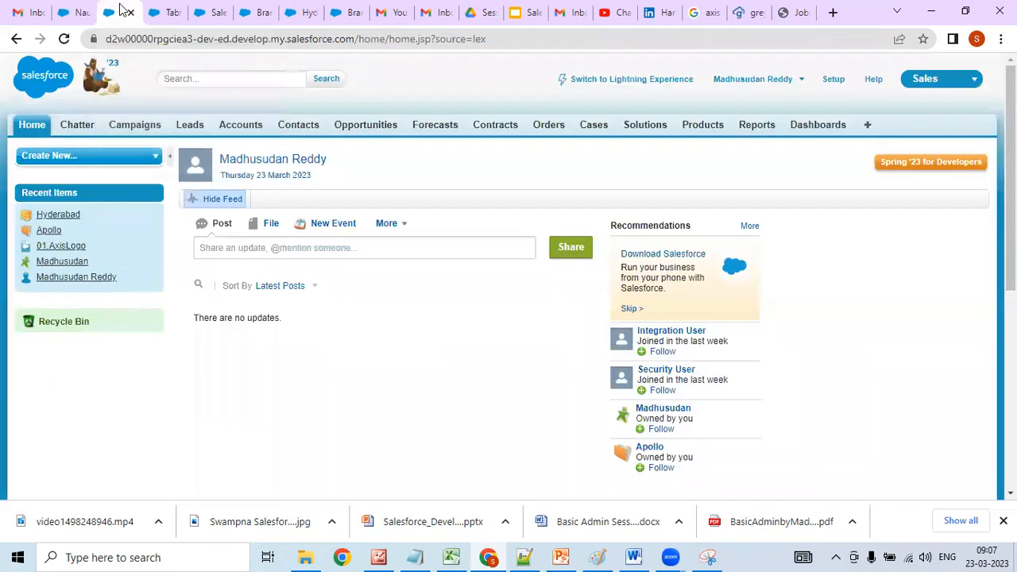
left_click(78, 12)
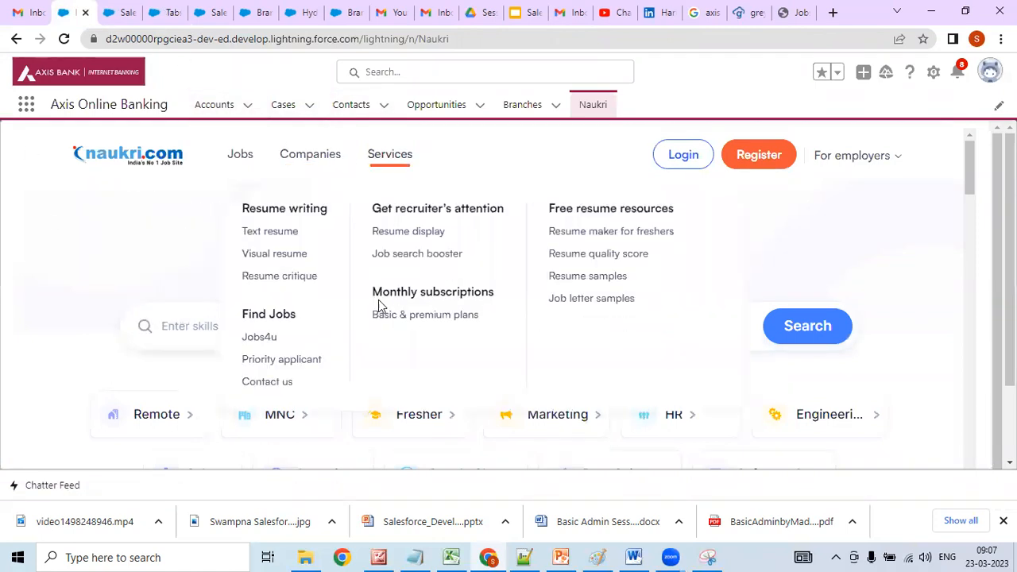
left_click(246, 108)
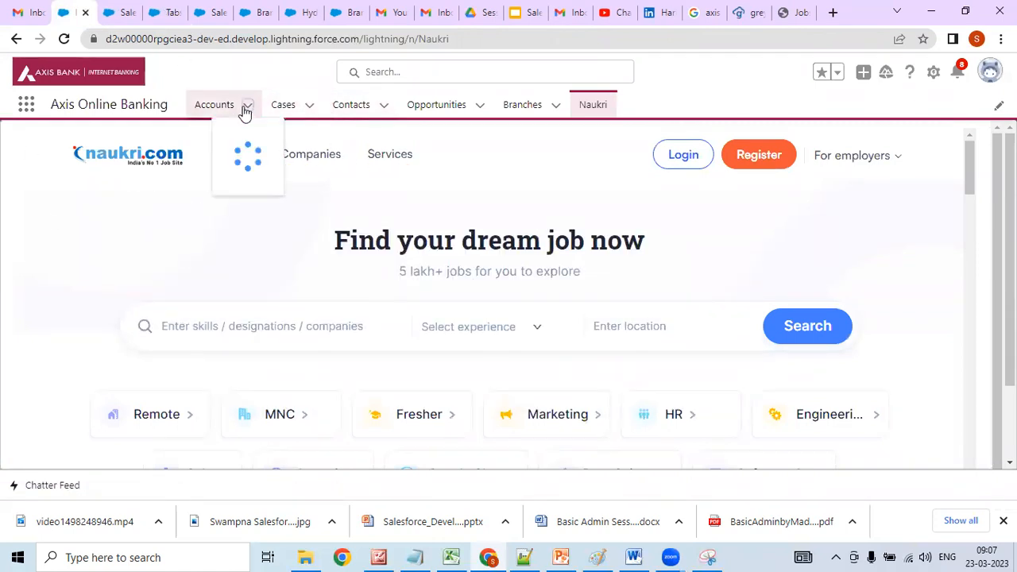
left_click(229, 109)
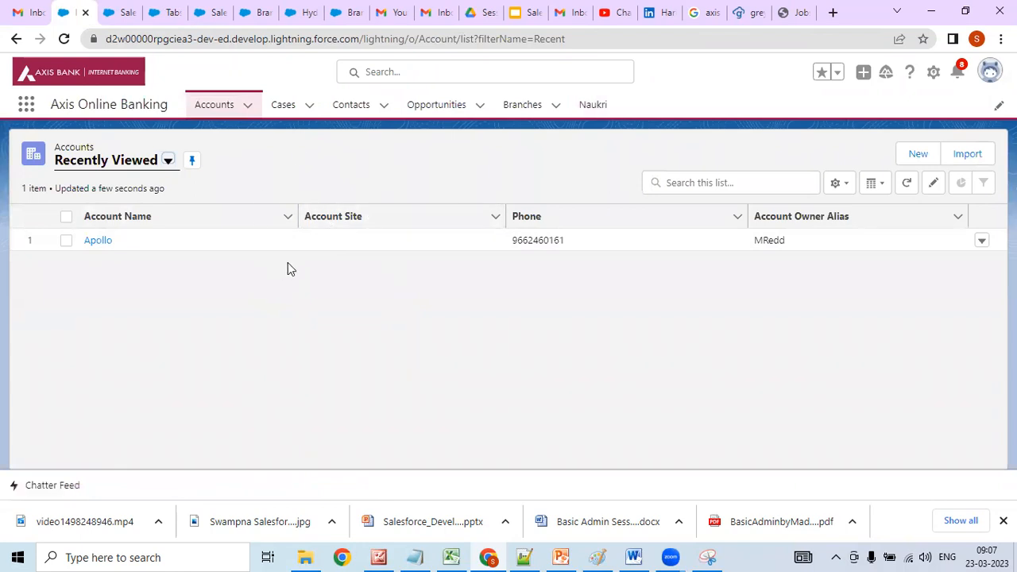
left_click(64, 40)
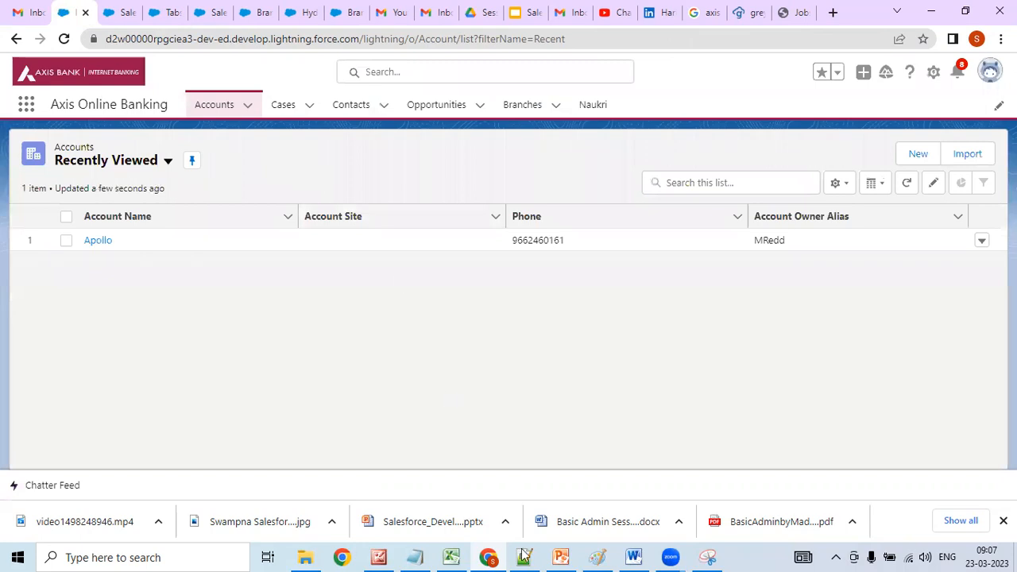
- Switch to Notepad++ and read the notes on the Web, Visualforce Page and Lightning Page tab types
key("alt+Tab")
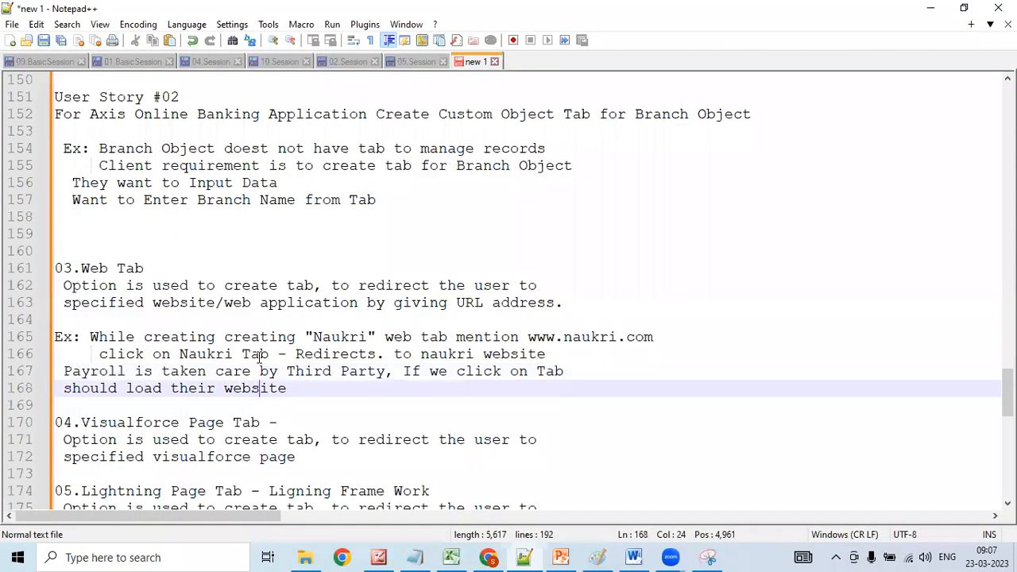
key("Down")
key("Down")
key("Down")
key("Down")
key("Down")
key("Down")
key("Down")
key("Down")
key("Down")
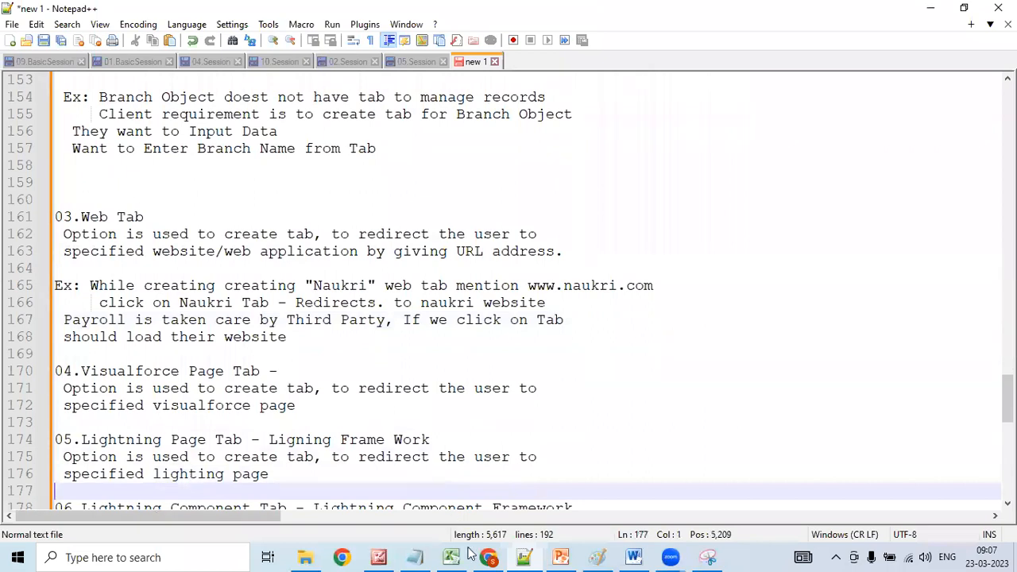
- Switch to Chrome, start a new Lightning Component tab from the custom tabs list in Setup, and examine the available Lightning Component choices
key("alt+Tab")
left_click(127, 11)
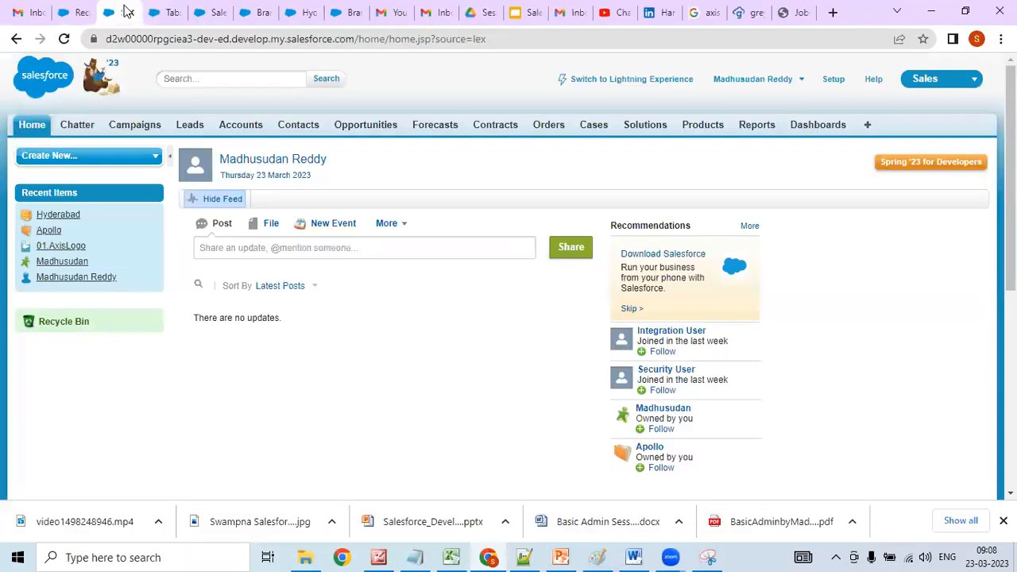
left_click(166, 12)
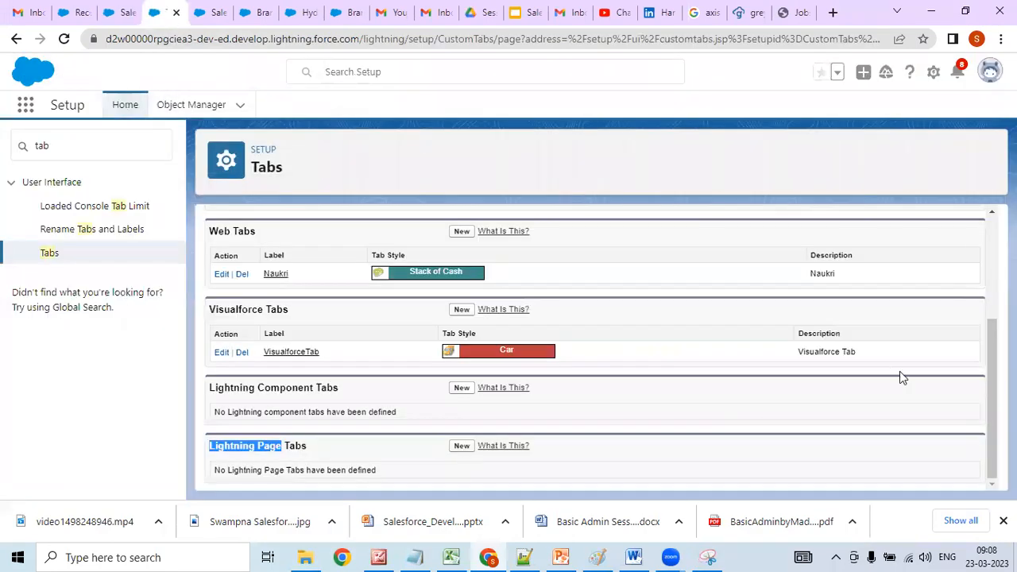
left_click(461, 388)
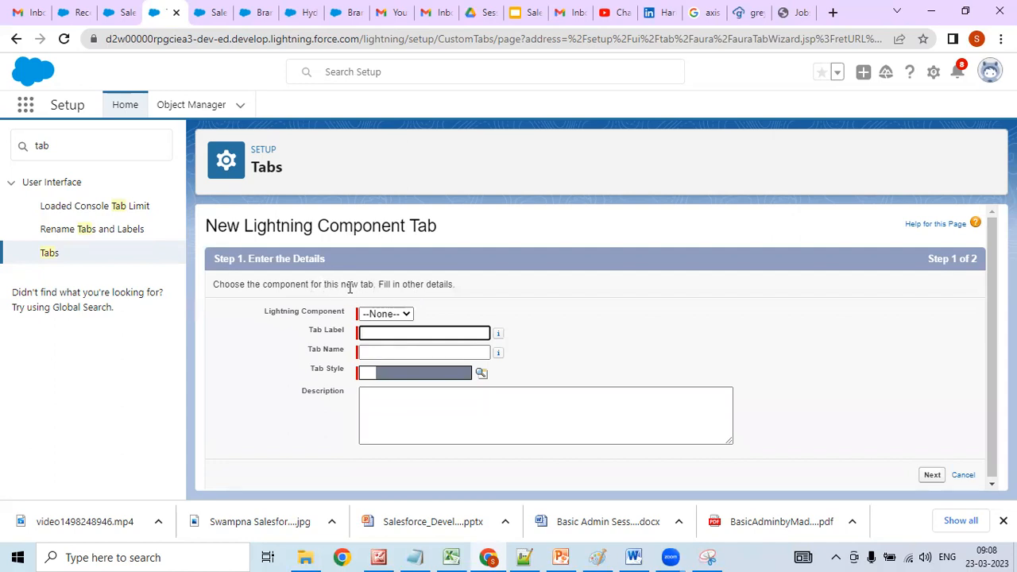
left_click(405, 314)
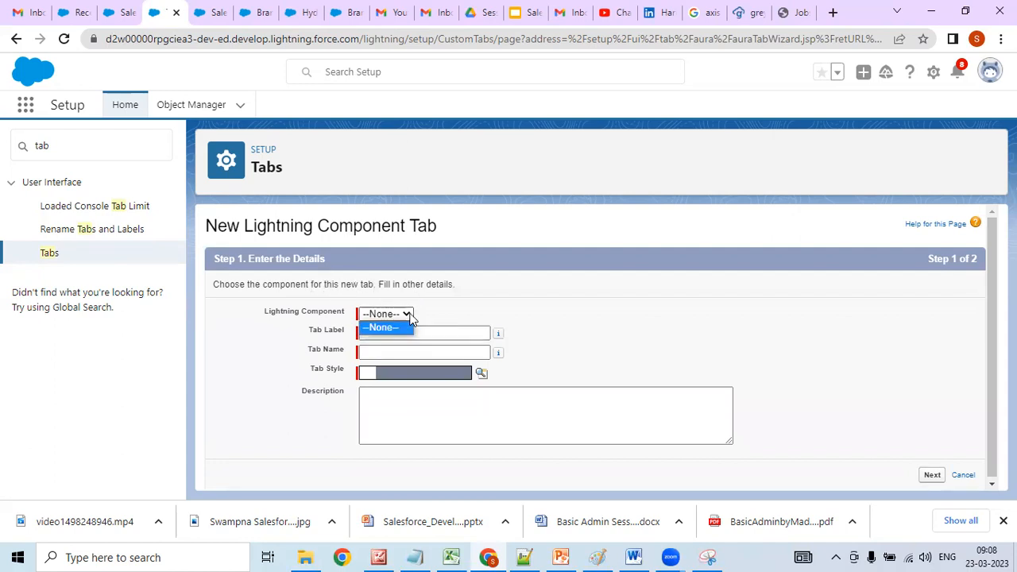
left_click(405, 314)
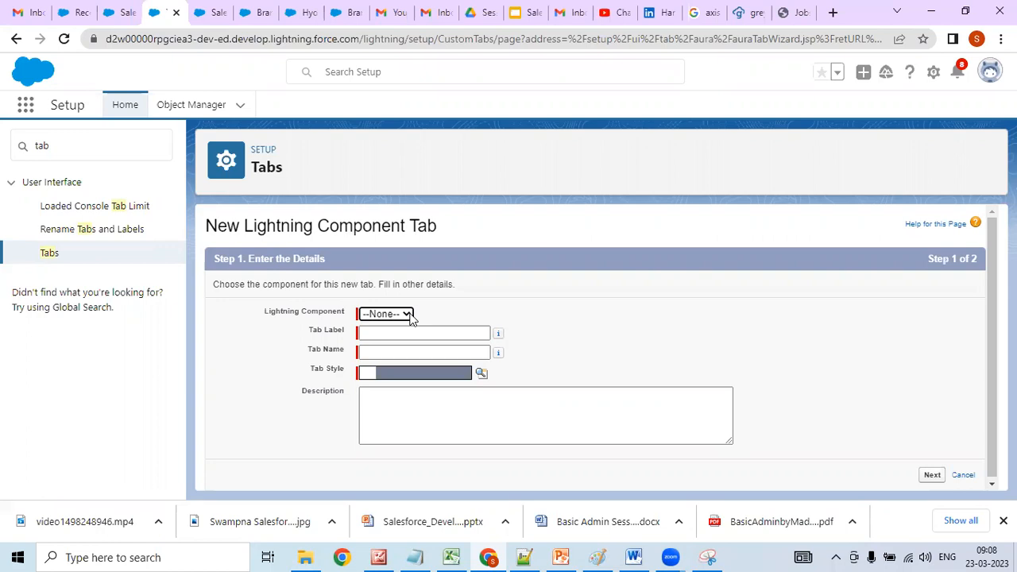
left_click(411, 317)
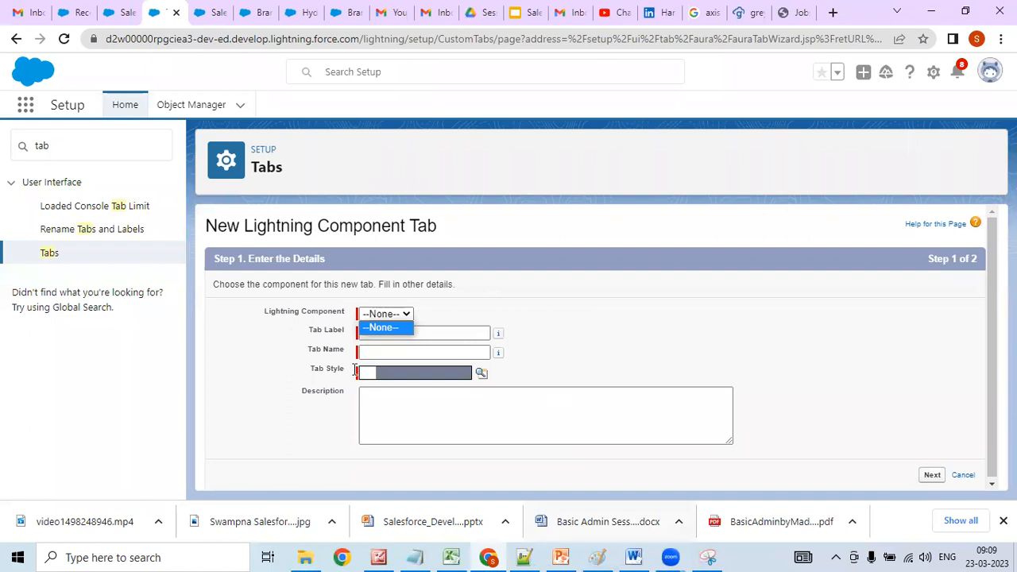
- Switch to Notepad++ and add a "--" separator on the empty line above the Types of Fields heading
key("alt+Tab")
scroll(355, 369, "down", 4)
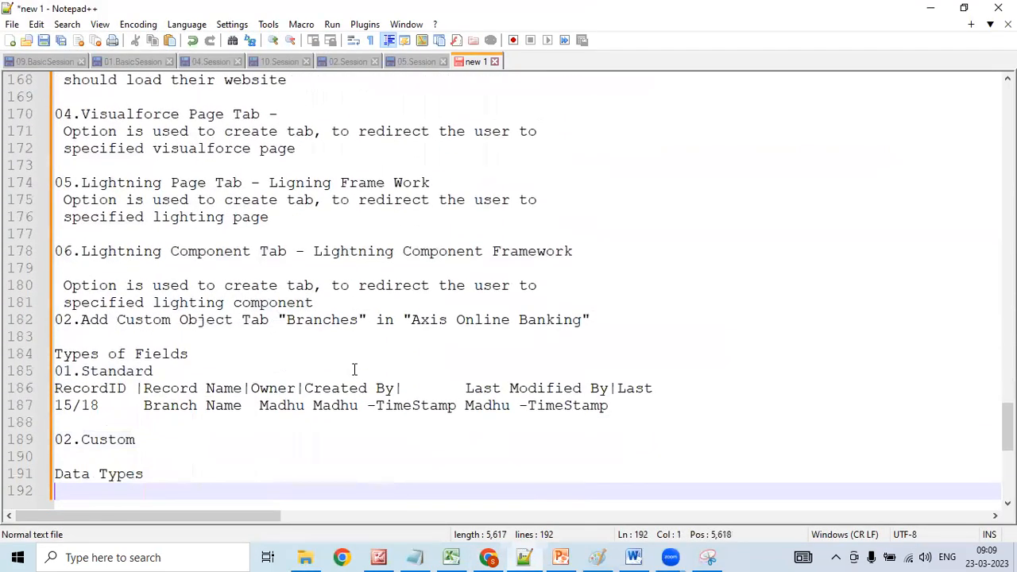
key("Up")
key("Up")
key("Up")
key("Up")
key("Up")
key("Up")
key("Up")
key("Up")
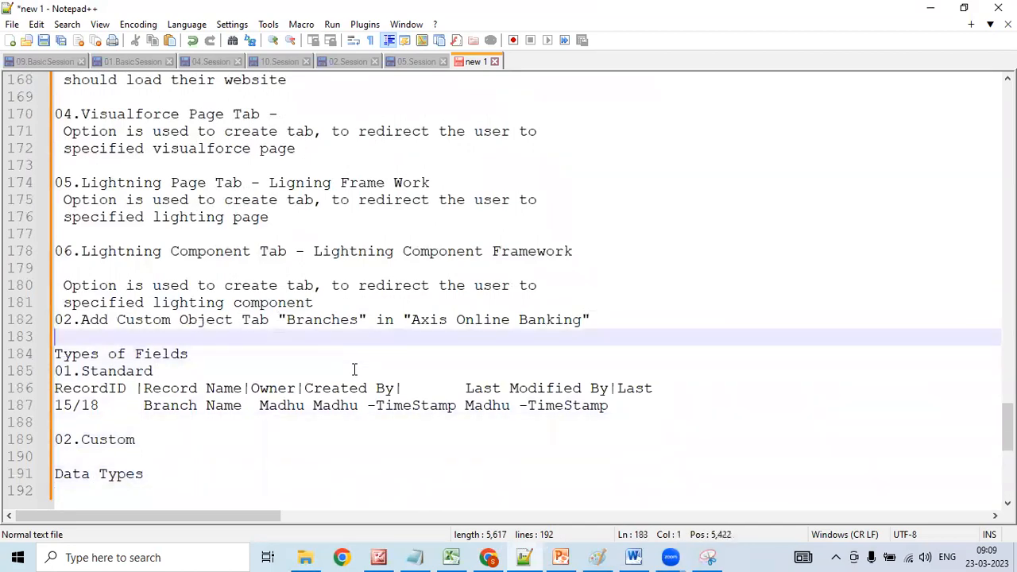
type("--")
- Look at the New Lightning Component Tab form in Chrome again, and return to Notepad++ to review the standard field notes
left_click(488, 557)
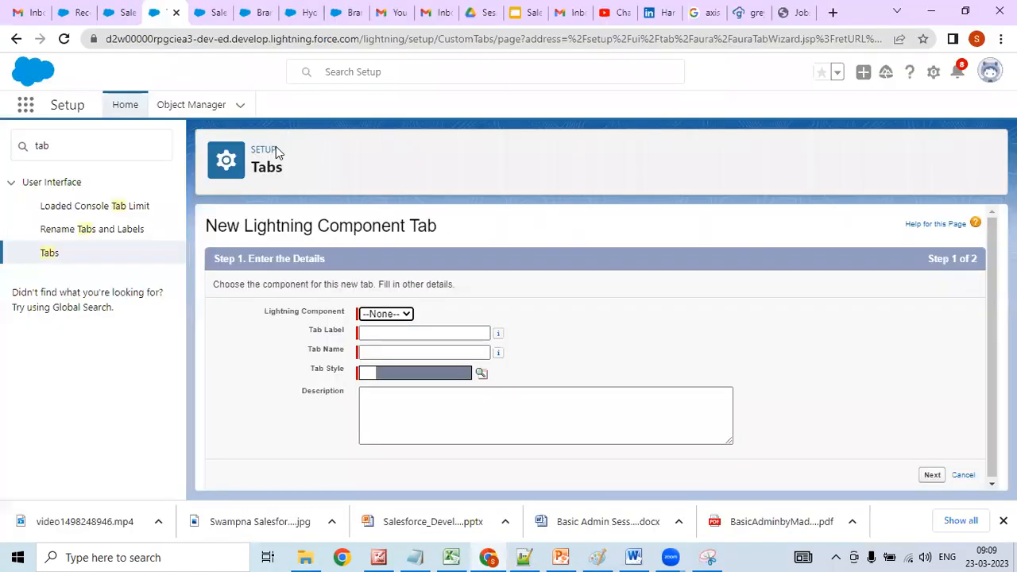
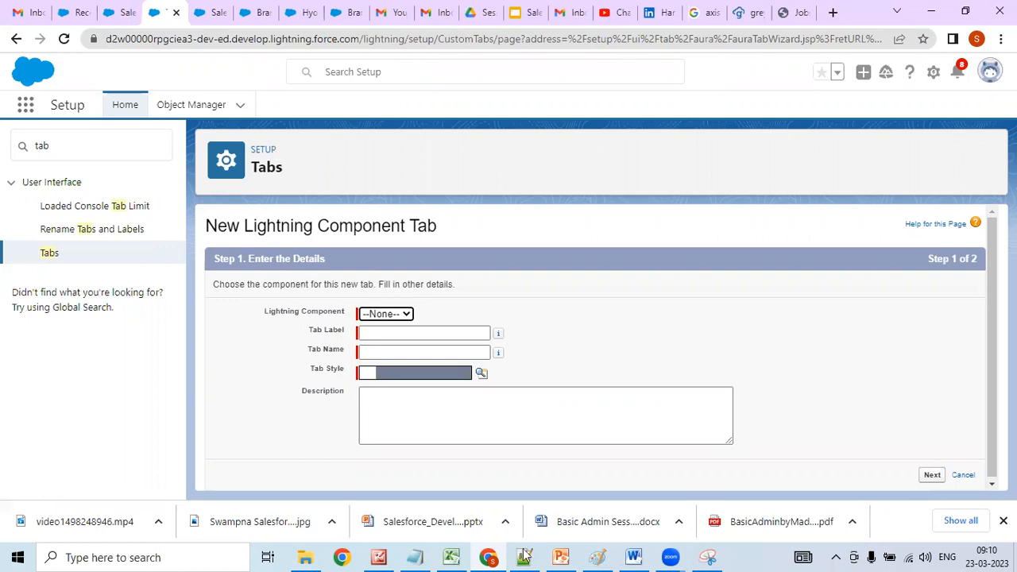
key("alt+Tab")
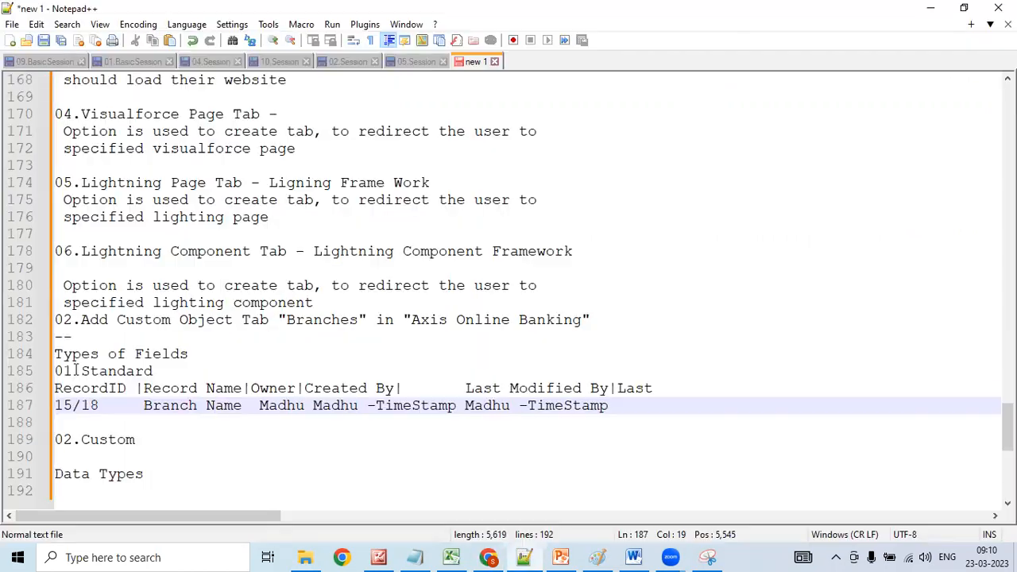
left_click(73, 371)
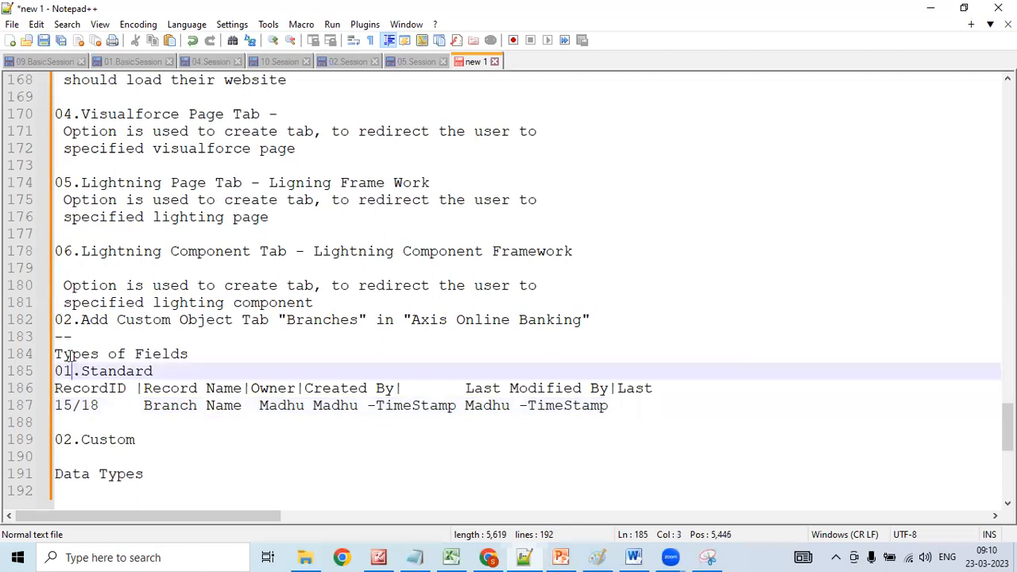
left_click(172, 389)
left_click(191, 405)
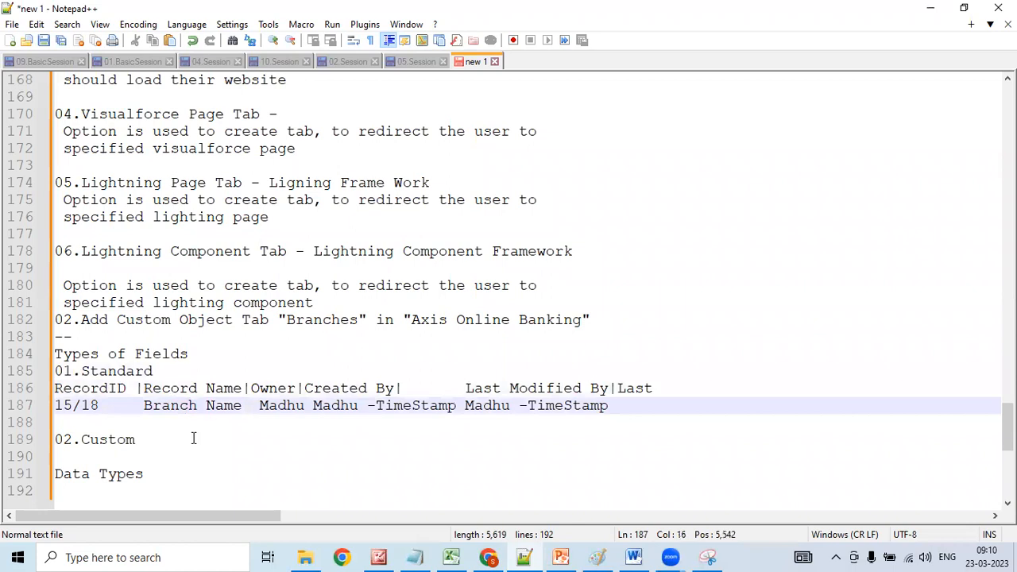
- Add the entry "BranchId" below the 02.Custom heading, separated by a blank line
left_click(207, 438)
key("Return")
key("Return")
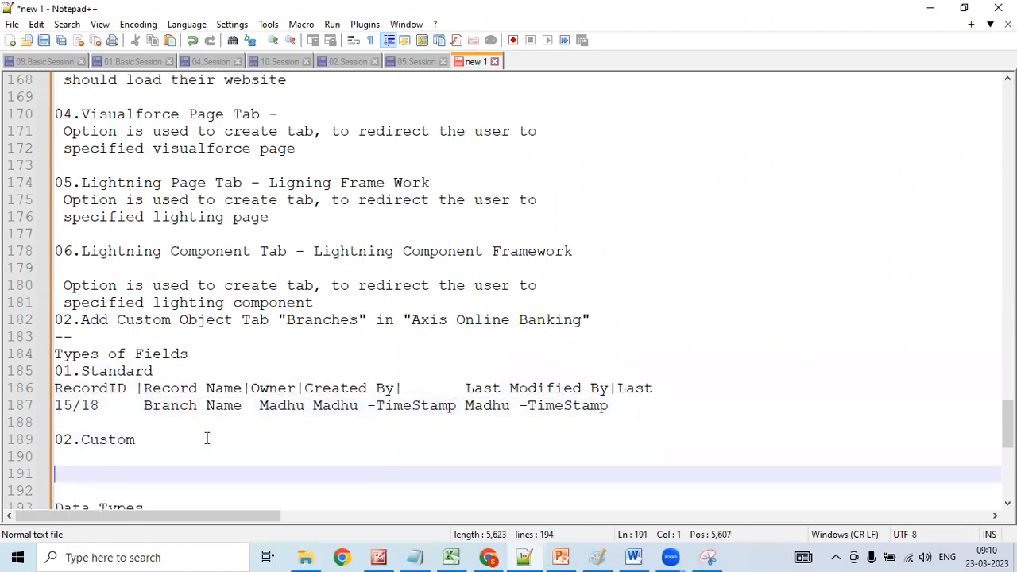
type("Branch")
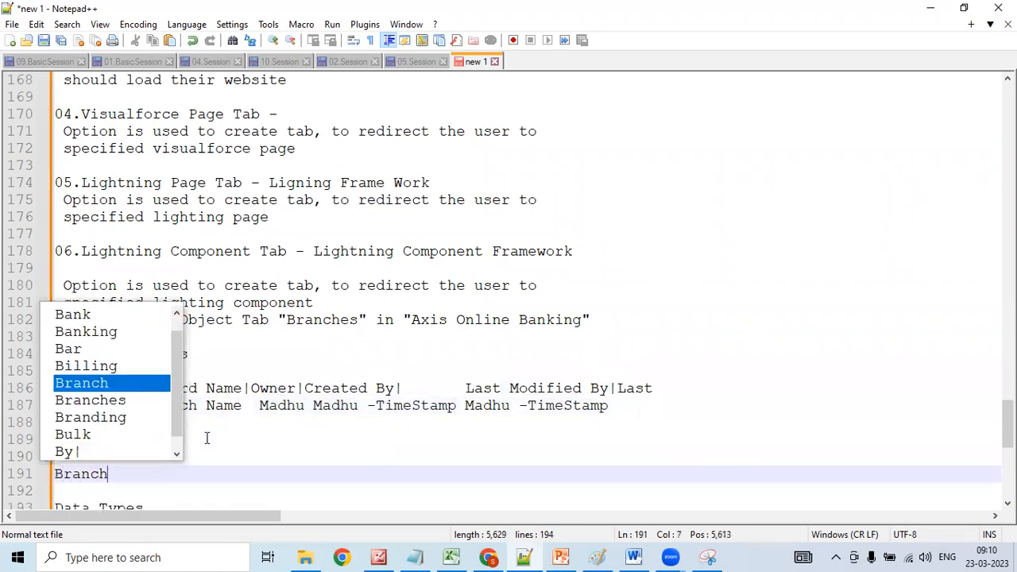
type(" ID")
key("BackSpace")
key("BackSpace")
key("BackSpace")
type("Id")
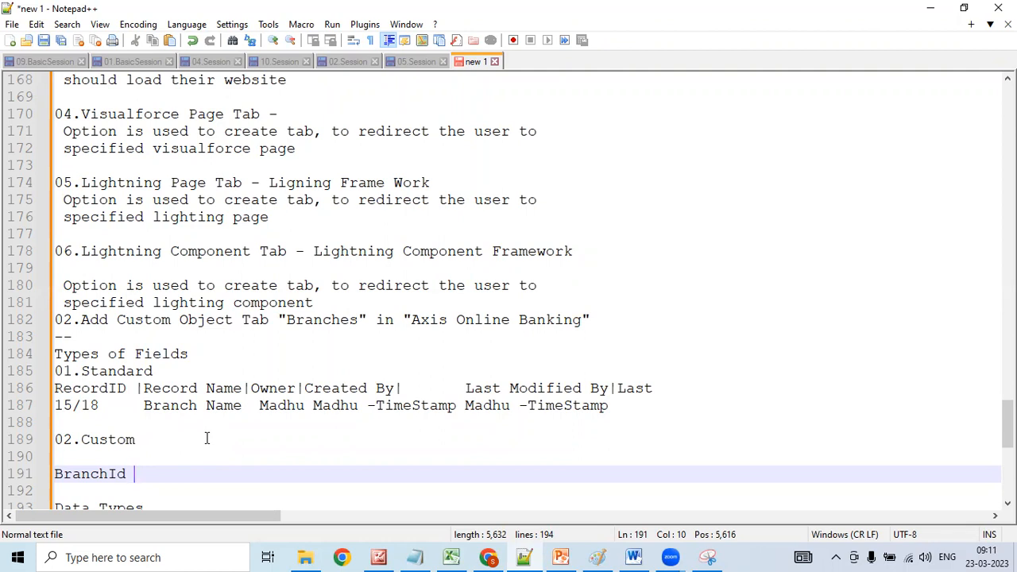
- Insert empty lines between the BranchId entry and the Data Types heading
key("Down")
key("Down")
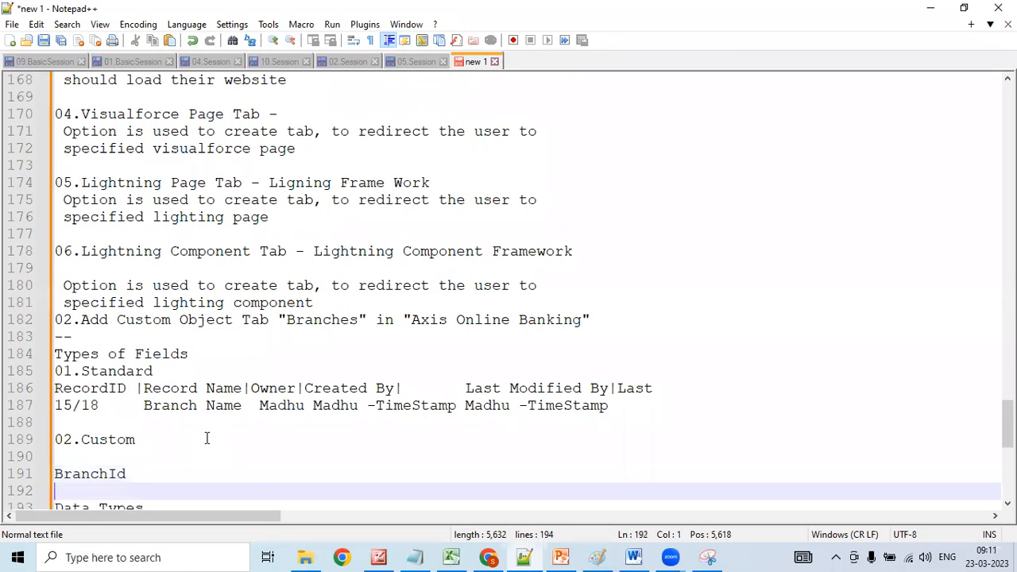
key("Left")
key("Left")
key("Left")
key("Left")
key("Left")
key("Left")
key("Left")
key("Left")
key("Left")
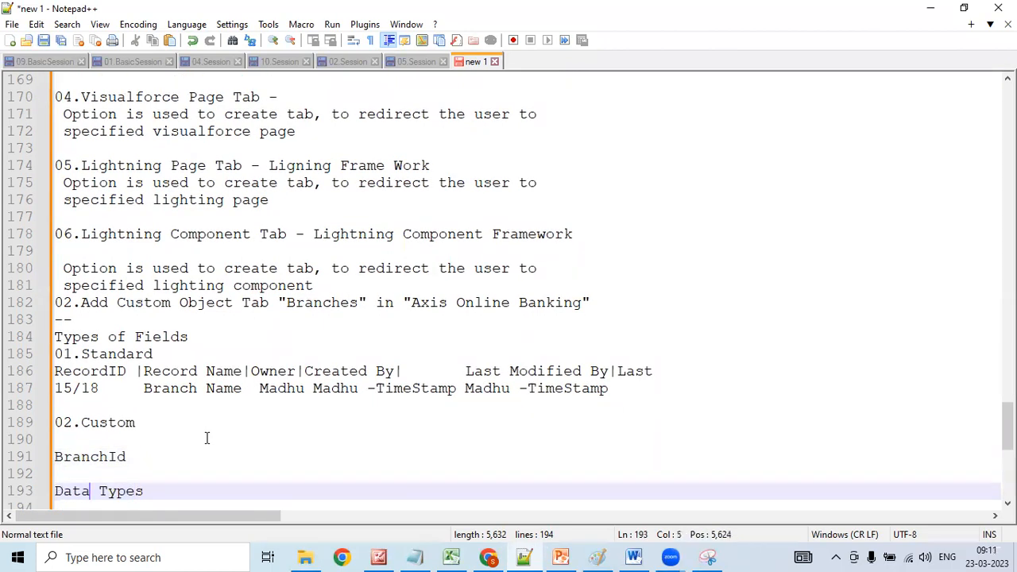
key("Up")
key("Up")
key("Up")
key("Down")
key("Down")
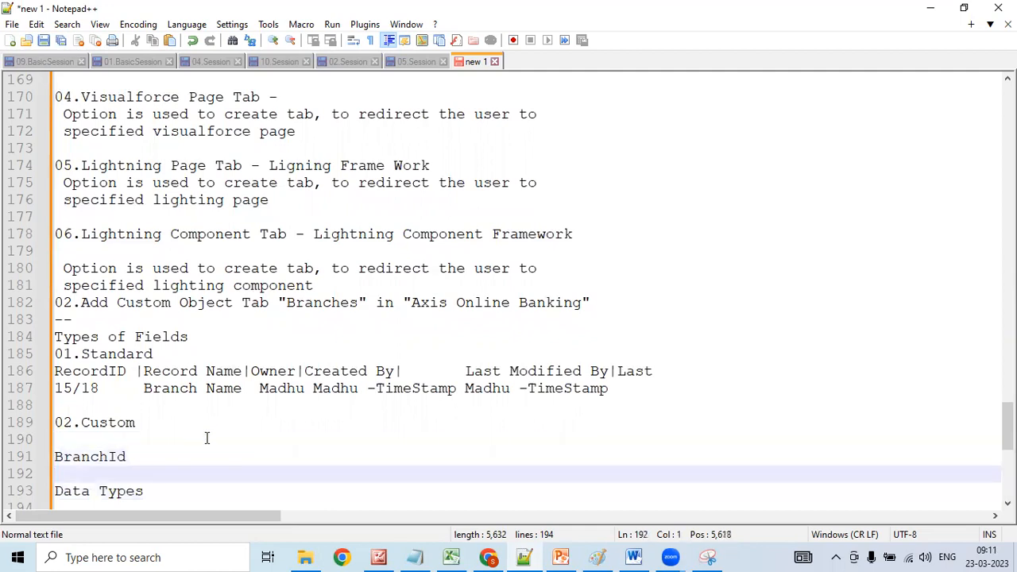
key("Return")
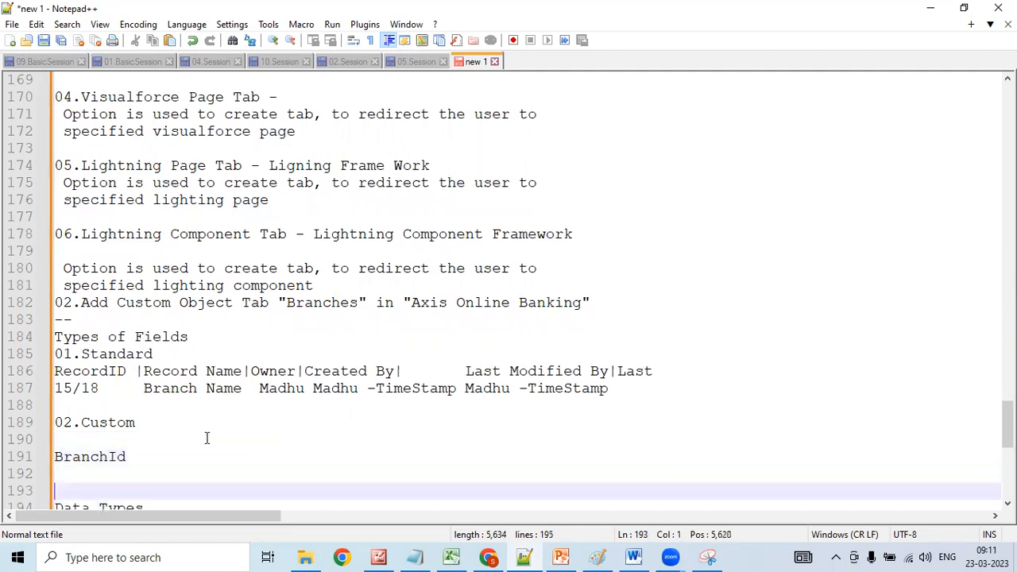
key("Up")
key("Up")
key("Up")
key("Up")
key("Down")
key("Down")
key("Down")
key("Return")
- Write "Brach Name - Data Type - Text" on the empty line below the BranchId entry
type("C")
key("BackSpace")
type("b")
key("BackSpace")
type("Brach nam")
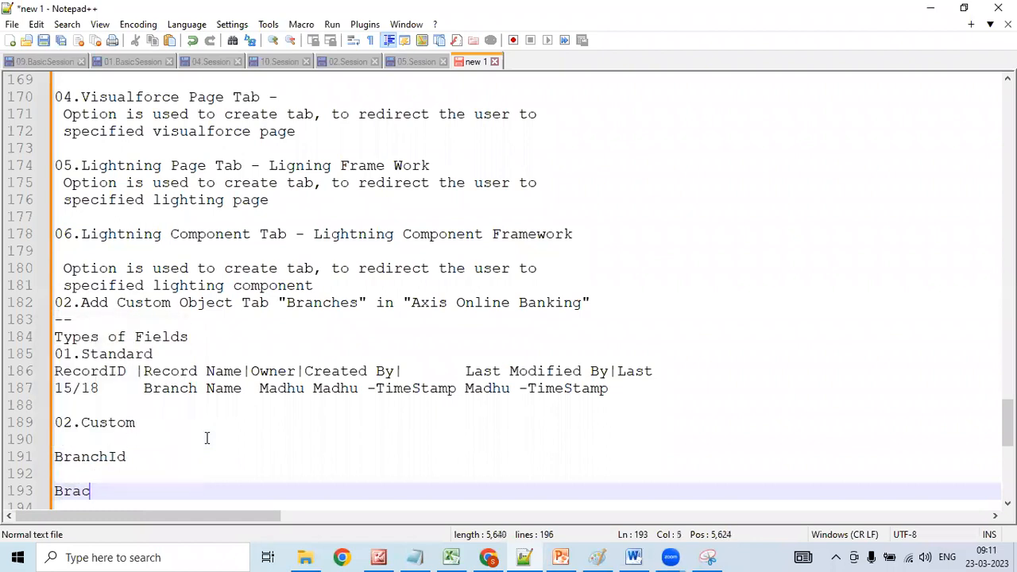
key("BackSpace")
key("BackSpace")
key("BackSpace")
type("n")
key("BackSpace")
type("Na")
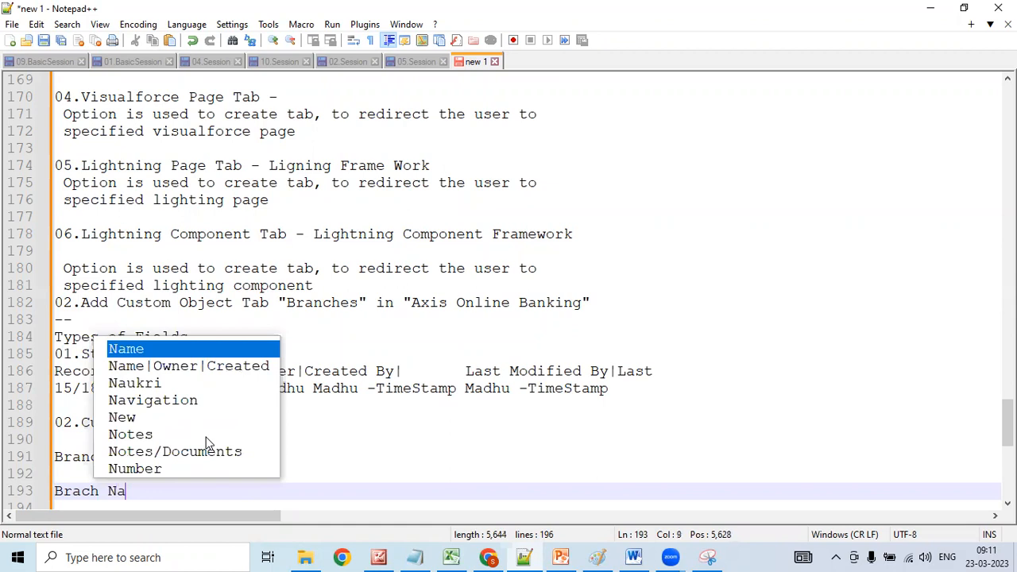
type("me - ")
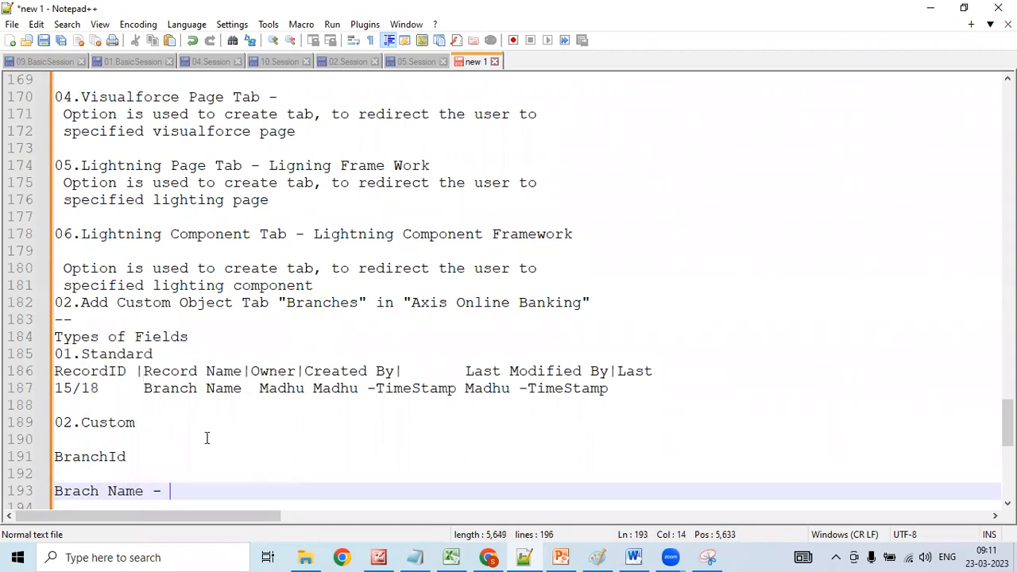
type("Daty")
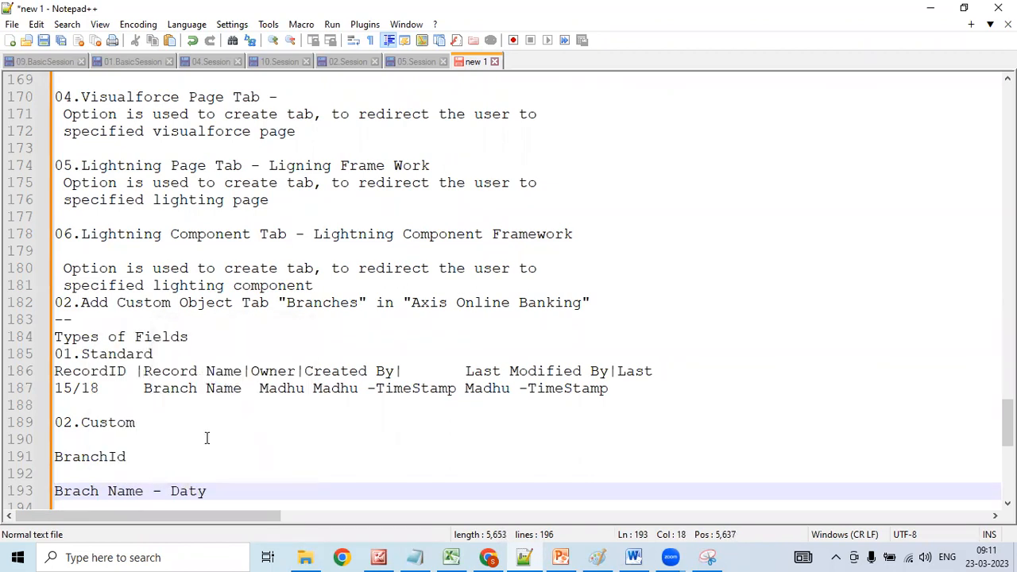
key("BackSpace")
type("a Type - Text")
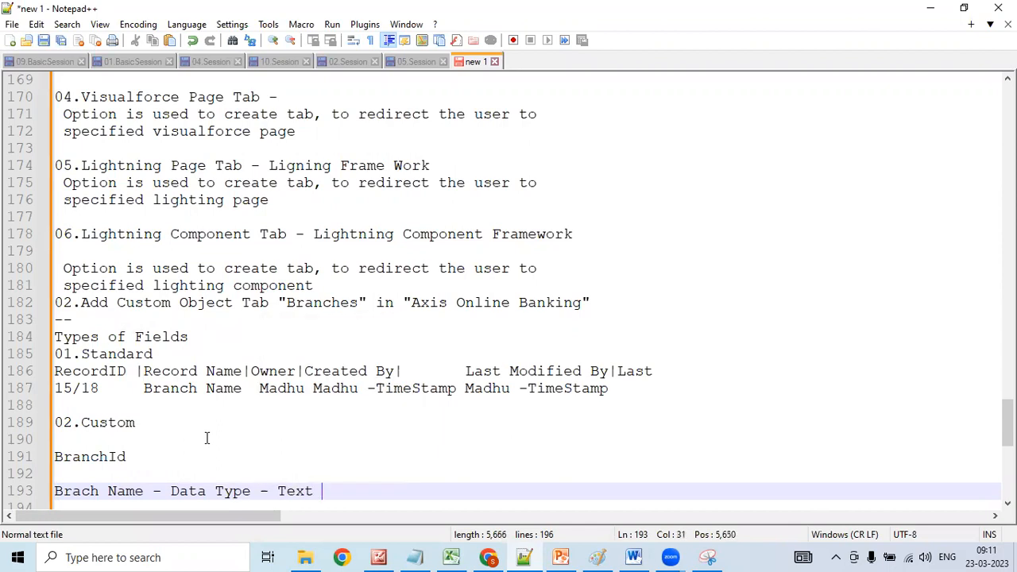
- Add the line "BranchID - Auto Number - Number - Text -" directly below the Brach Name line
key("Return")
type("B")
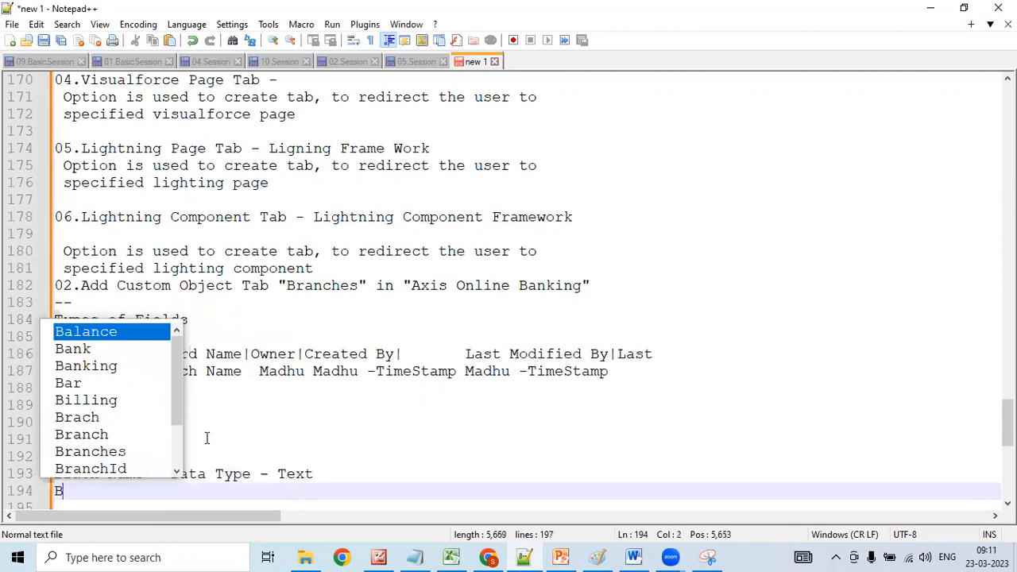
type("ranchID")
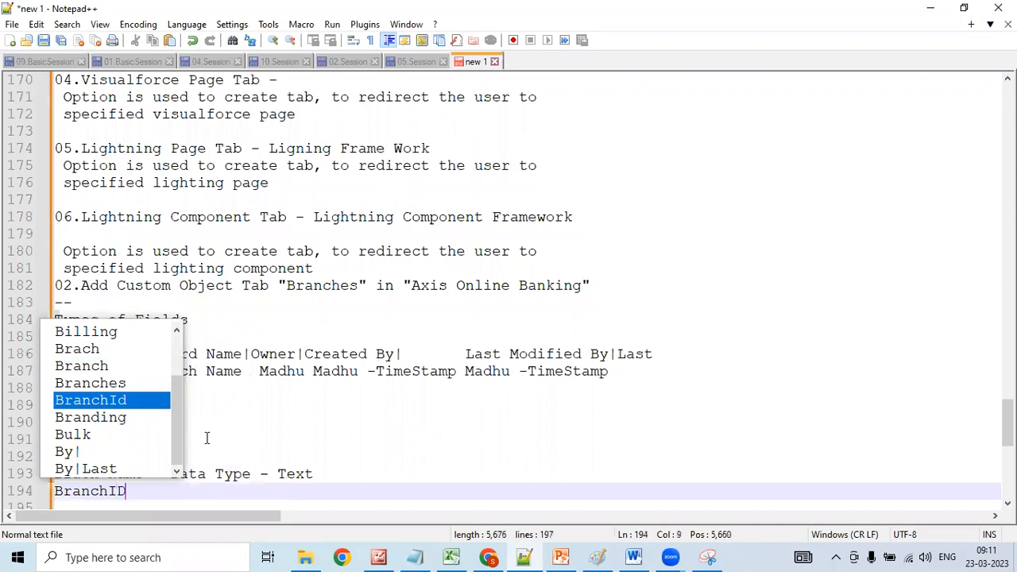
type(" - ")
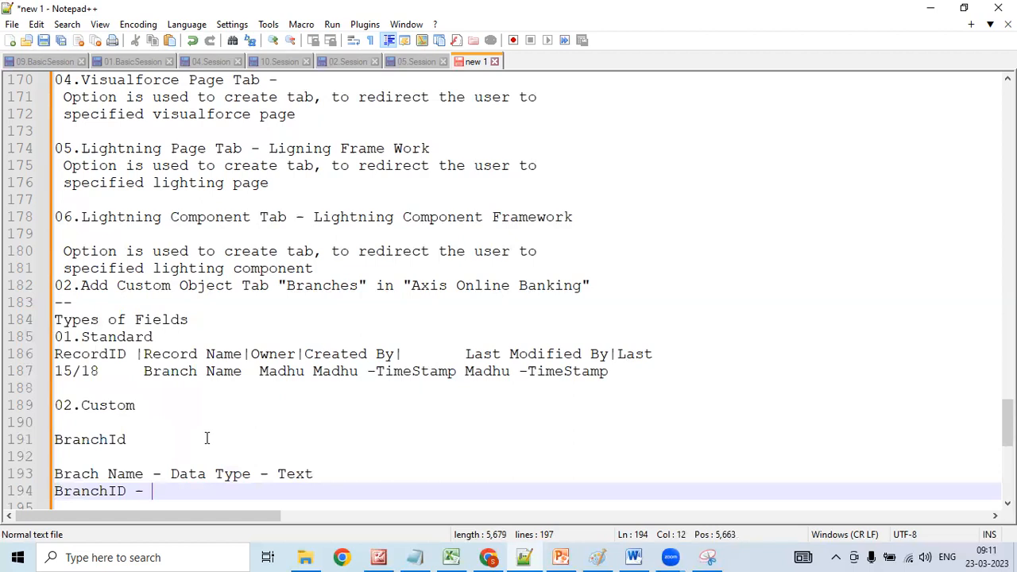
type("Autom")
key("BackSpace")
type("Number ")
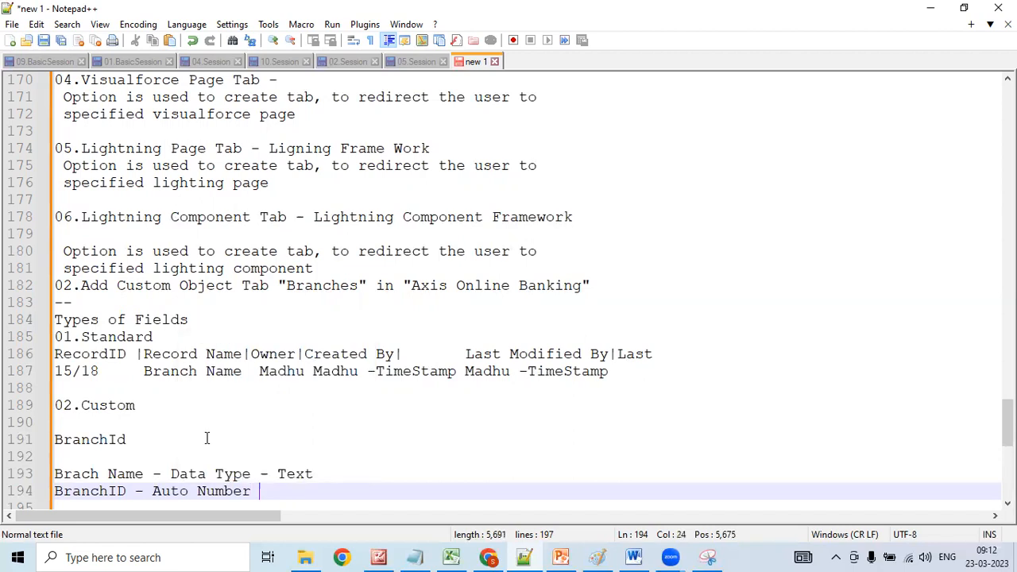
type("- Number - Numbe")
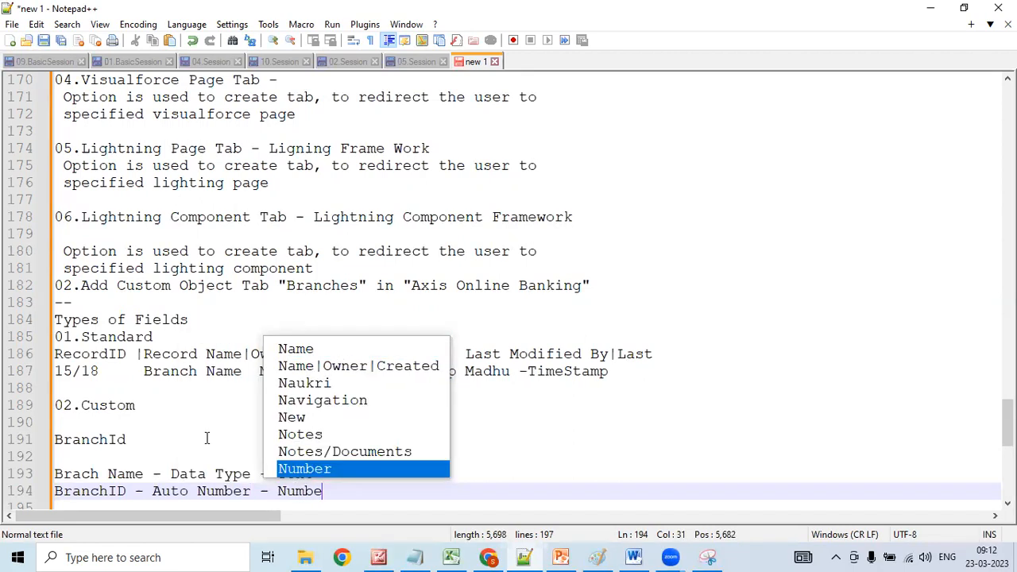
type("- Text -")
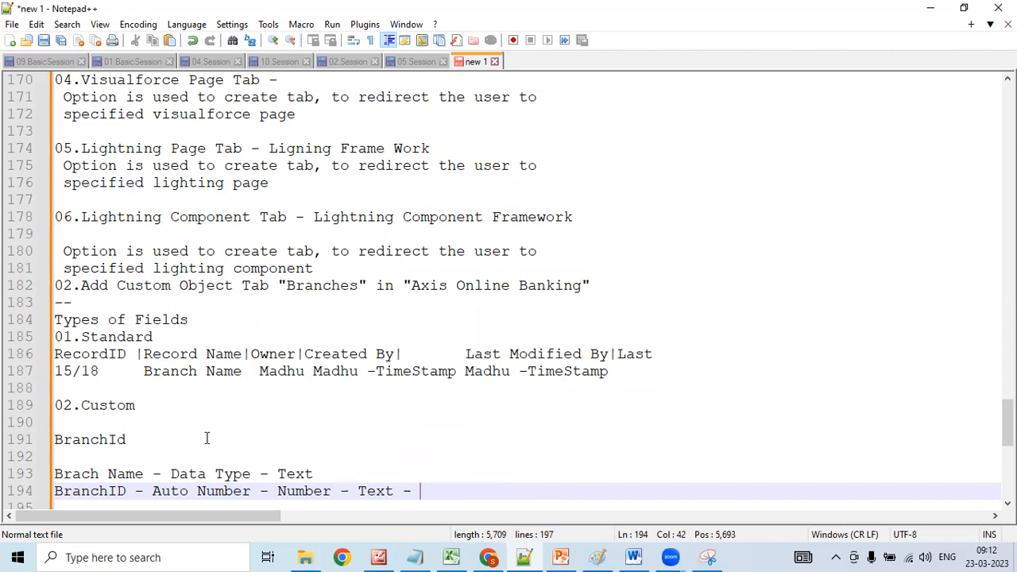
left_click(207, 438)
type("H")
key("BackSpace")
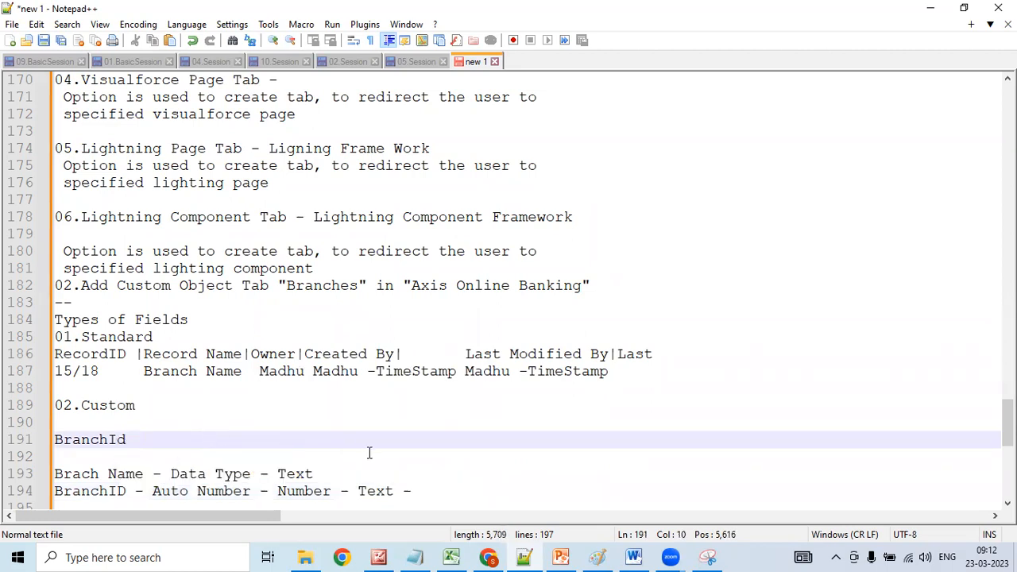
- Append the sample values "01Hyderabad 02USA" to the end of the BranchID data type line
left_click(421, 489)
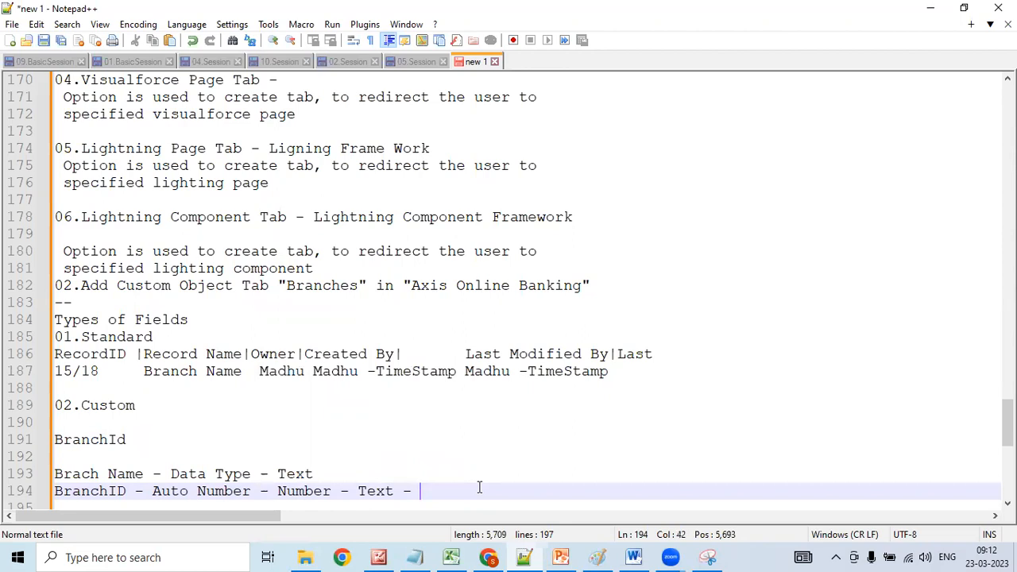
type("01")
type("Hydera")
type("d")
key("BackSpace")
type("d")
key("BackSpace")
type("bad ")
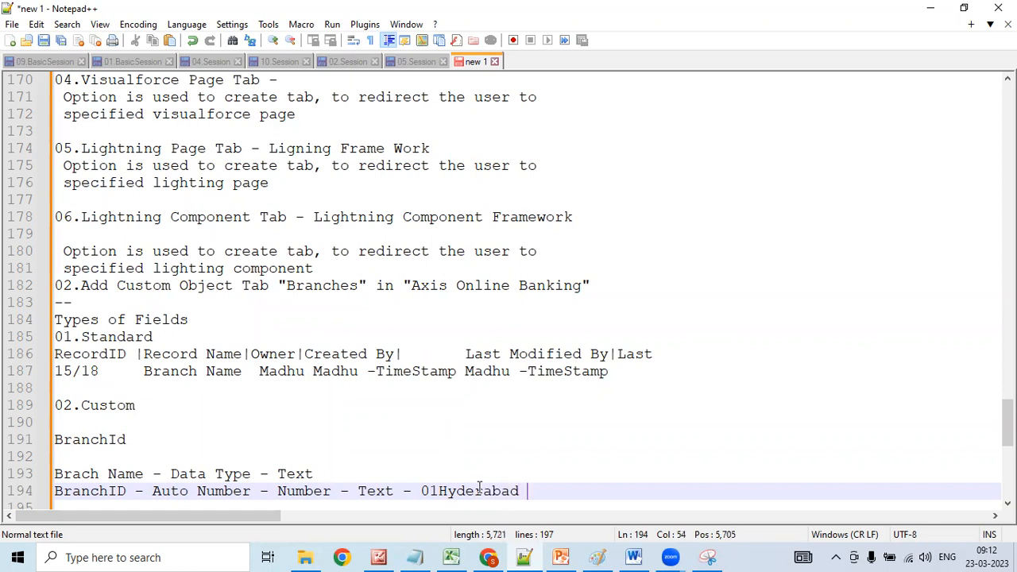
type("02USA")
- Start a new line at the end of the notes, below the Data Types heading
key("Down")
key("Down")
key("Down")
key("Return")
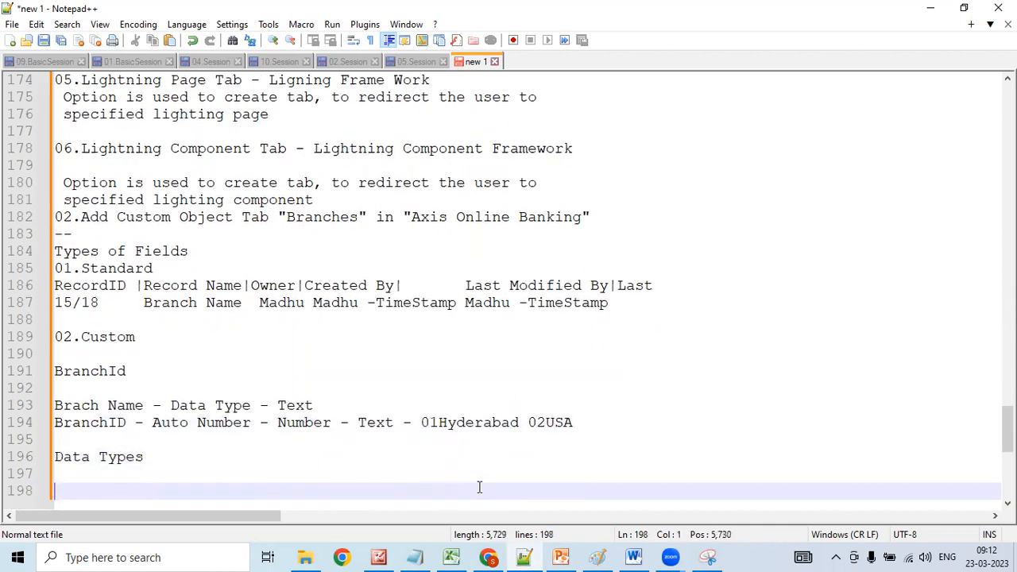
- Write "Select Data Type" and, on the line below it, "Properties -" under the Data Types heading
type("s")
type("le")
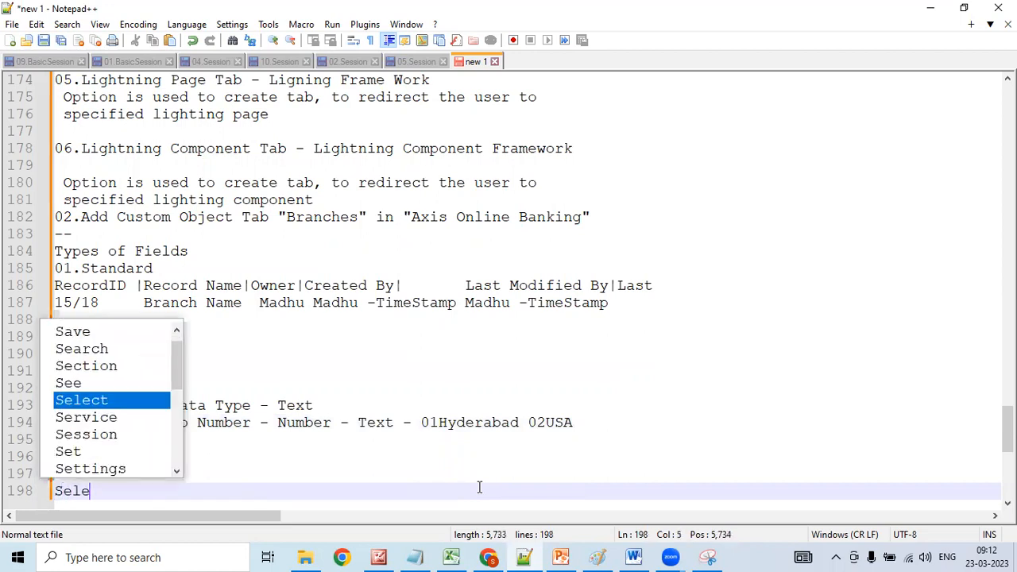
type("ct")
key("BackSpace")
type("ct D")
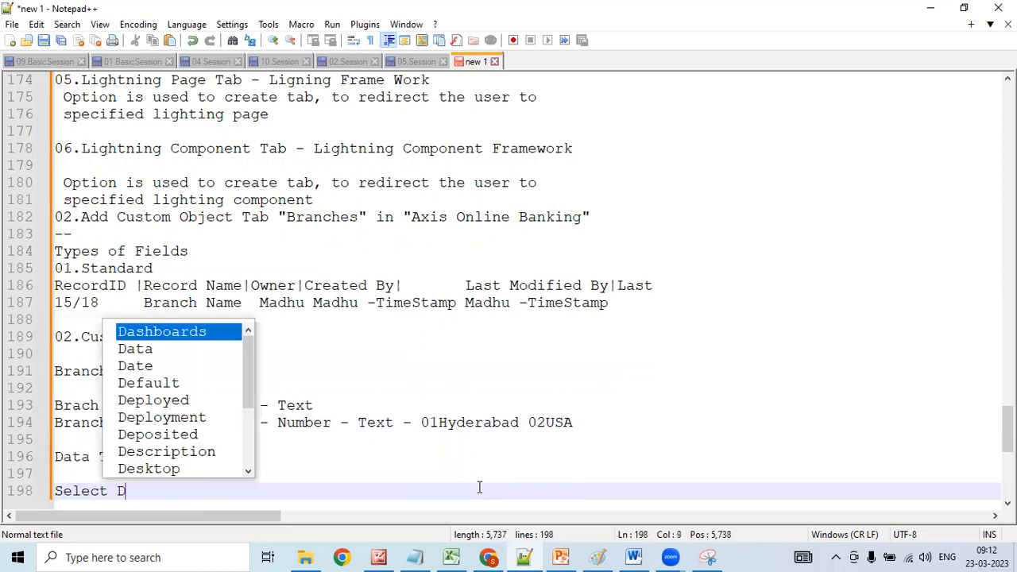
type("ata Type")
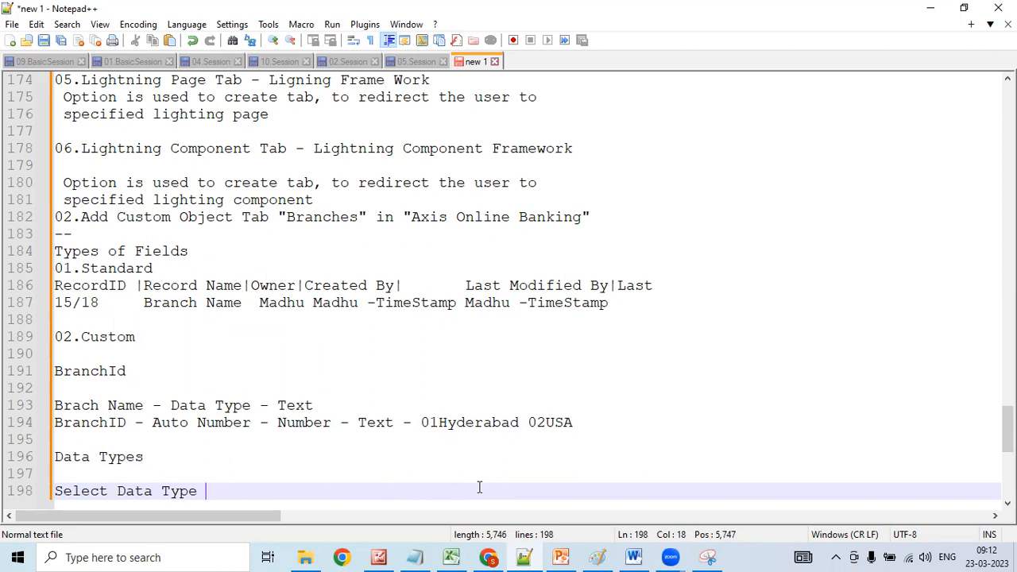
key("Return")
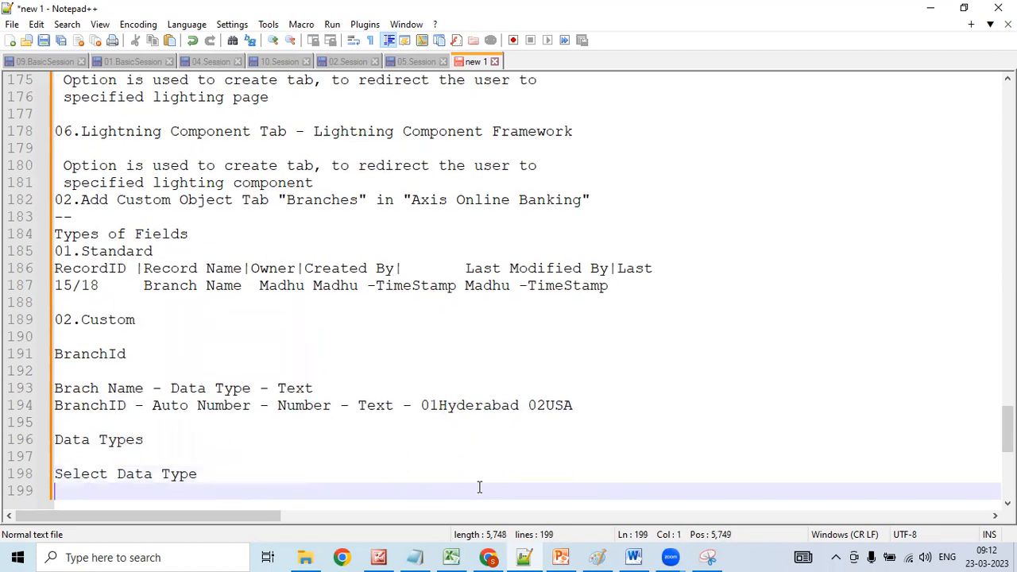
type("Properties -")
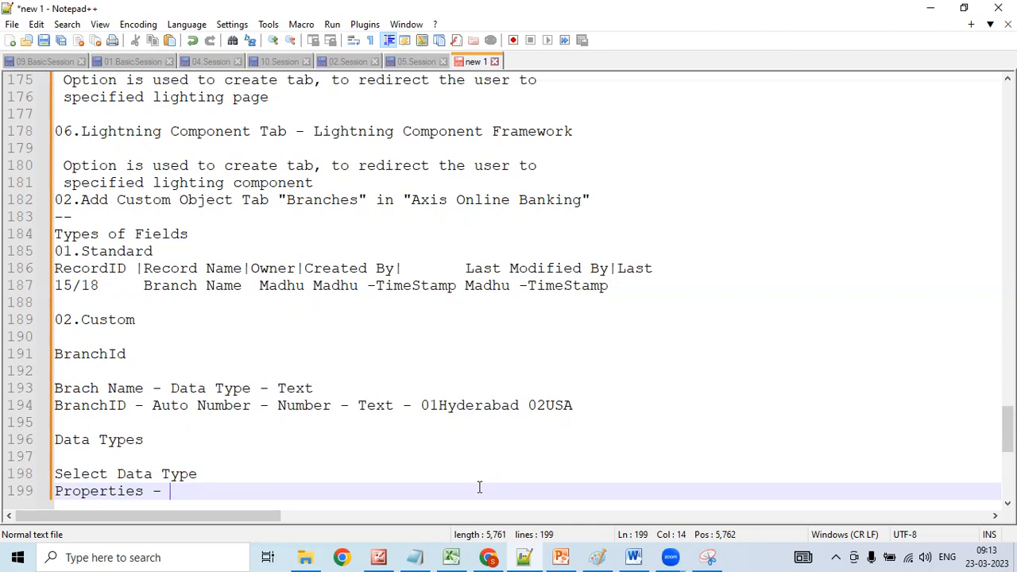
- Add the lines "Kind of Data" and "Required or Not Required" below the Properties line
key("Return")
type("ki")
key("BackSpace")
key("BackSpace")
type("Kind of Data")
key("Return")
key("Return")
type("Reg")
key("BackSpace")
type("quired or Not Required")
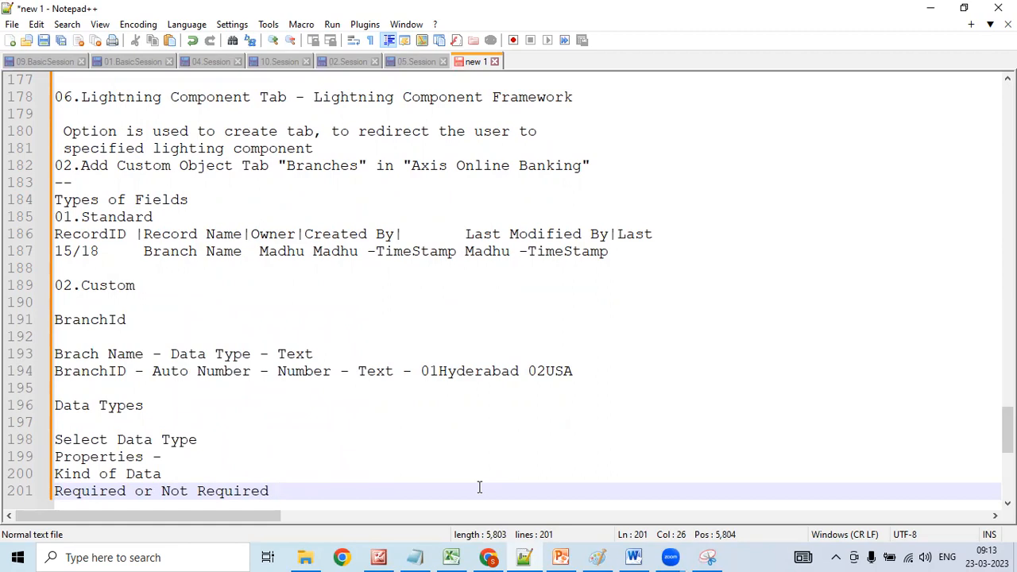
- Add the heading line "Different Data Types in Salesforce" at the end of the notes
key("Return")
type("Different T")
key("BackSpace")
type("d")
key("BackSpace")
type("Data Types in Salesfor")
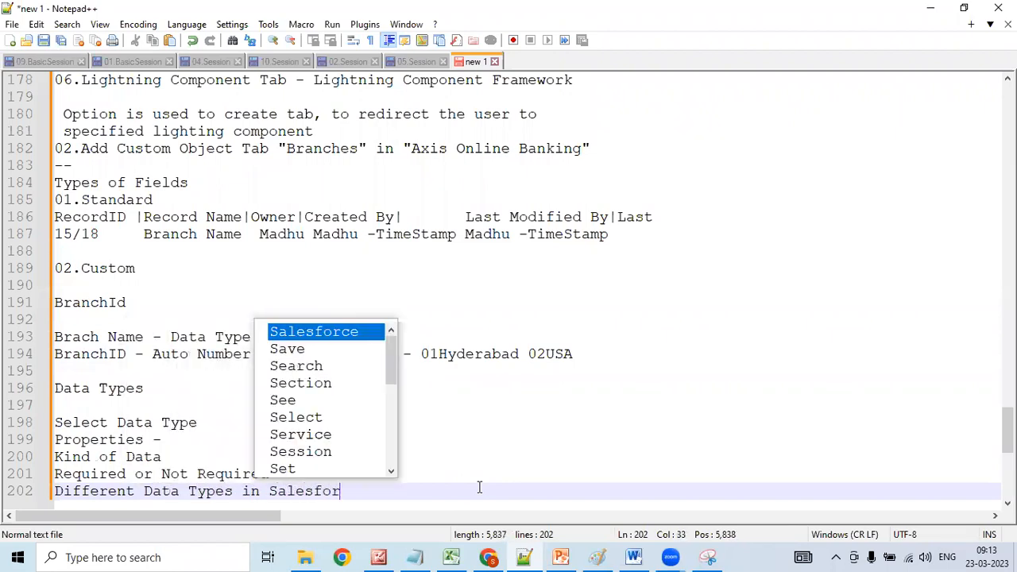
type("ce")
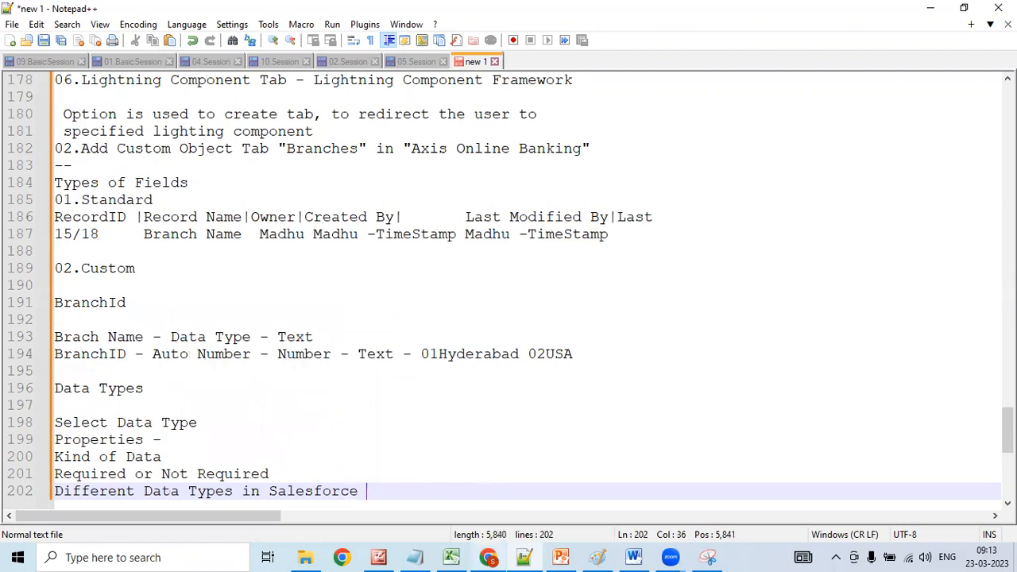
scroll(692, 436, "down", 2)
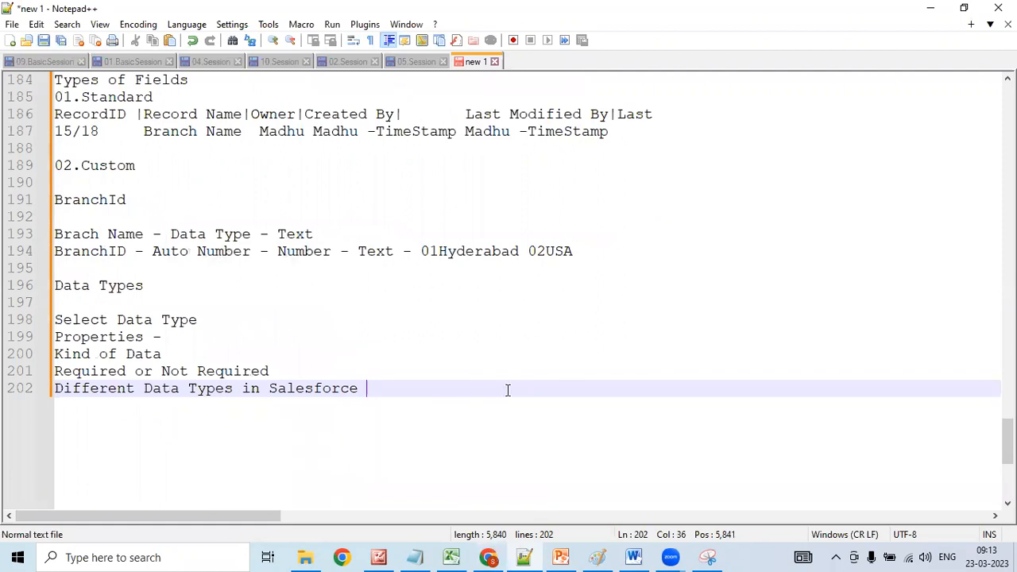
- Switch to Salesforce Setup in the browser, find the Branch object in Object Manager and show its Fields & Relationships
key("alt+Tab")
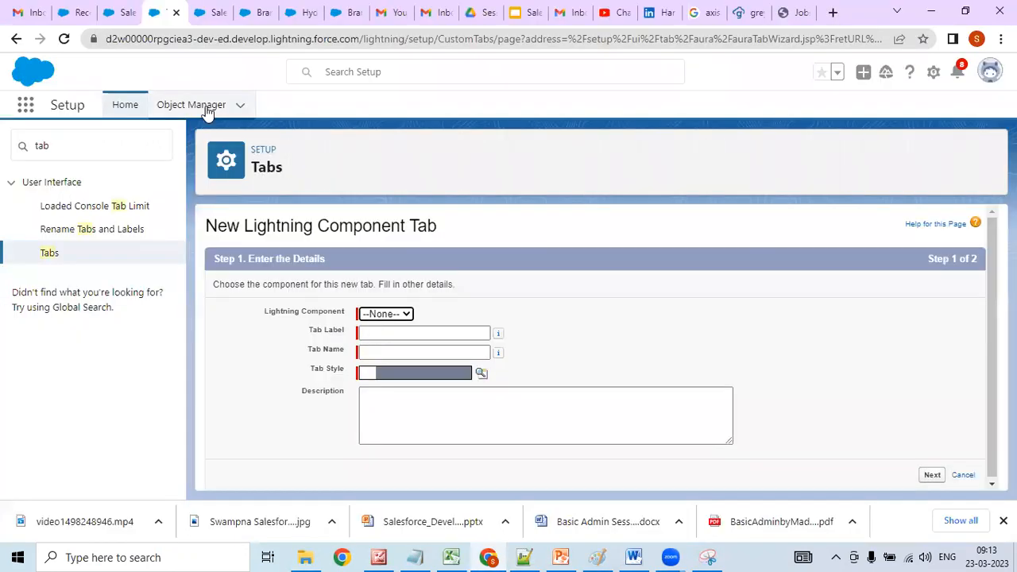
left_click(207, 108)
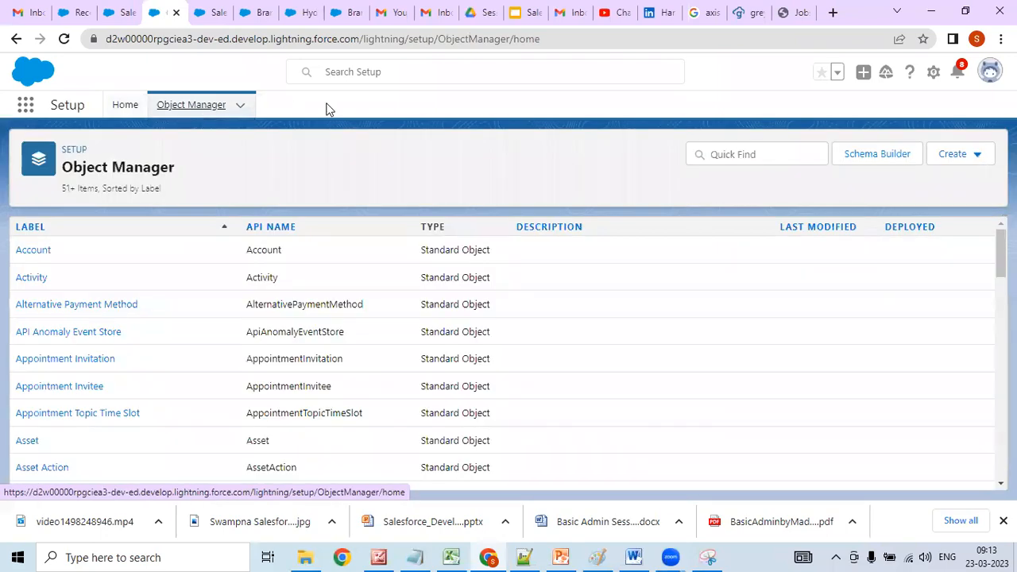
left_click(721, 153)
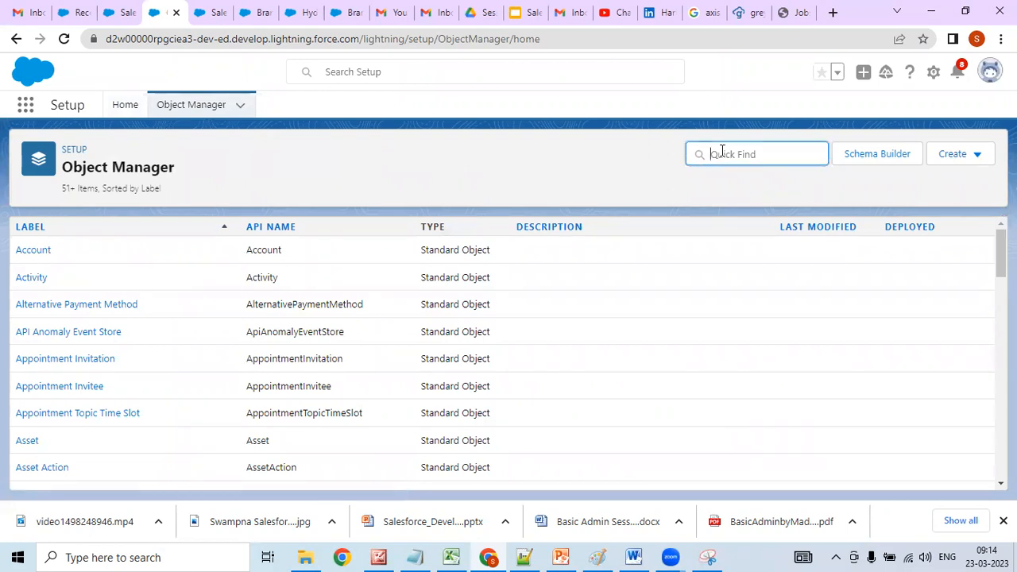
type("branch")
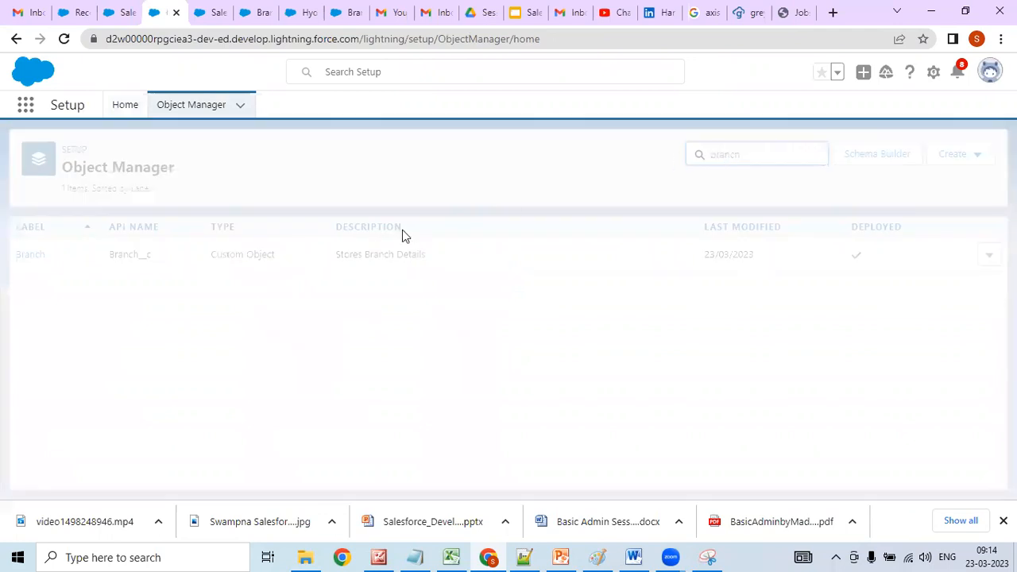
left_click(40, 255)
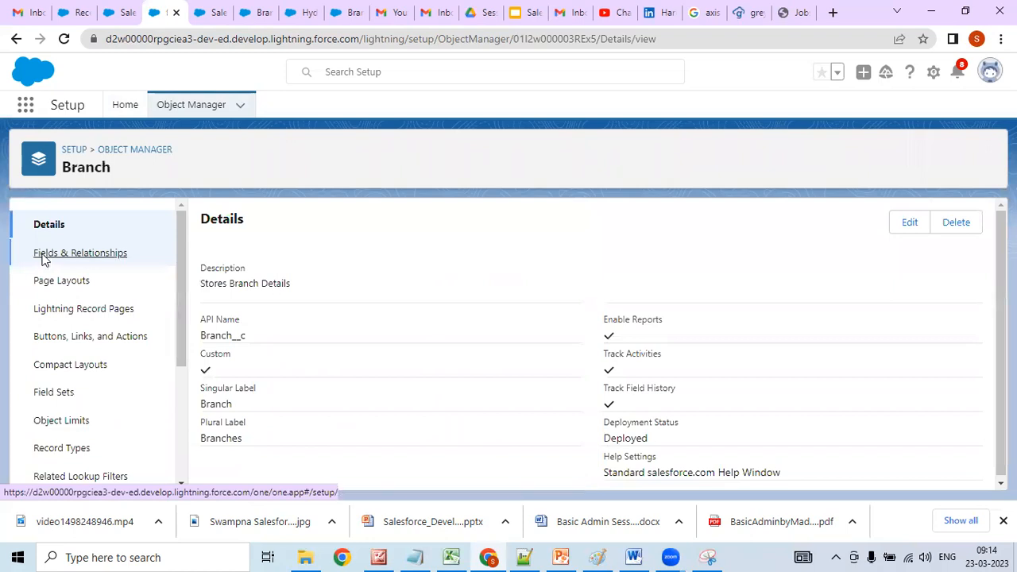
left_click(42, 259)
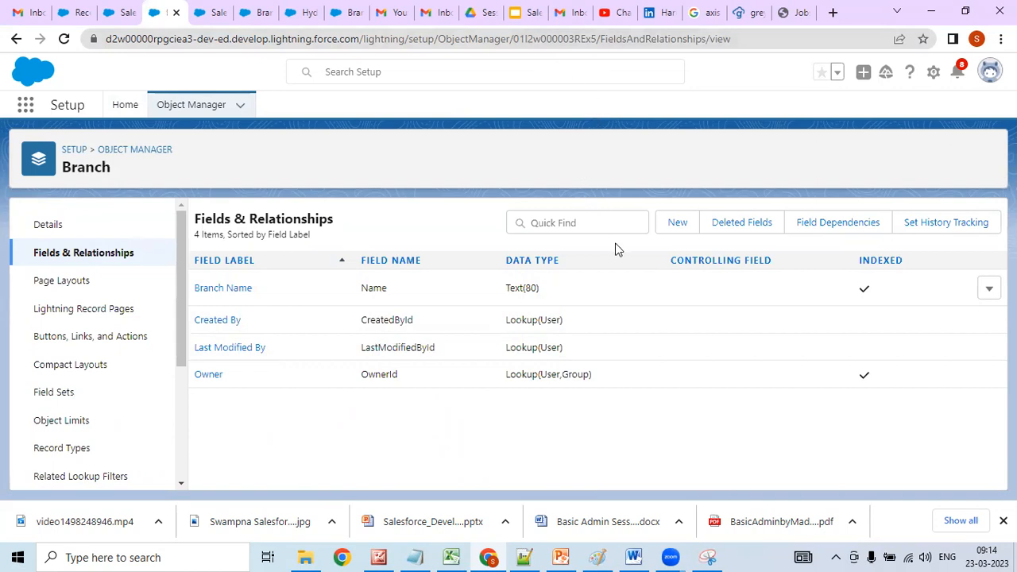
- Start a new custom field on Branch and copy all data types with their descriptions, from Auto Number through URL
left_click(676, 223)
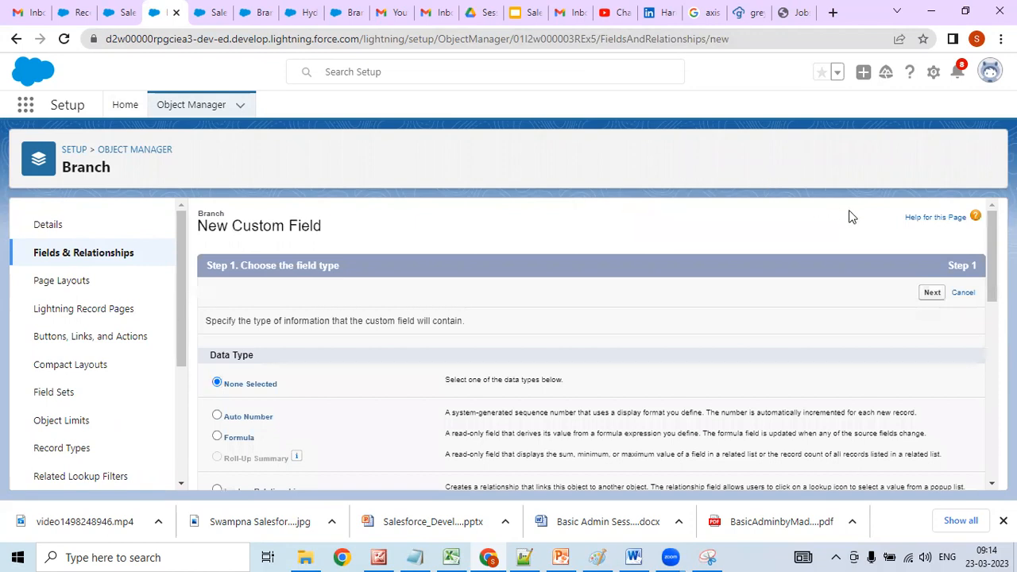
left_click_drag(992, 237, 945, 247)
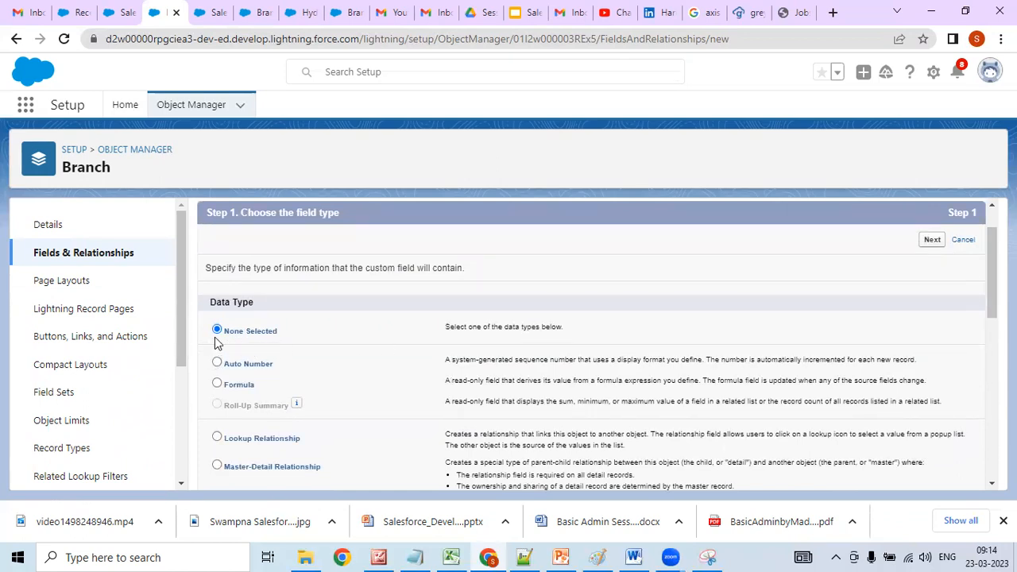
left_click_drag(224, 363, 679, 473)
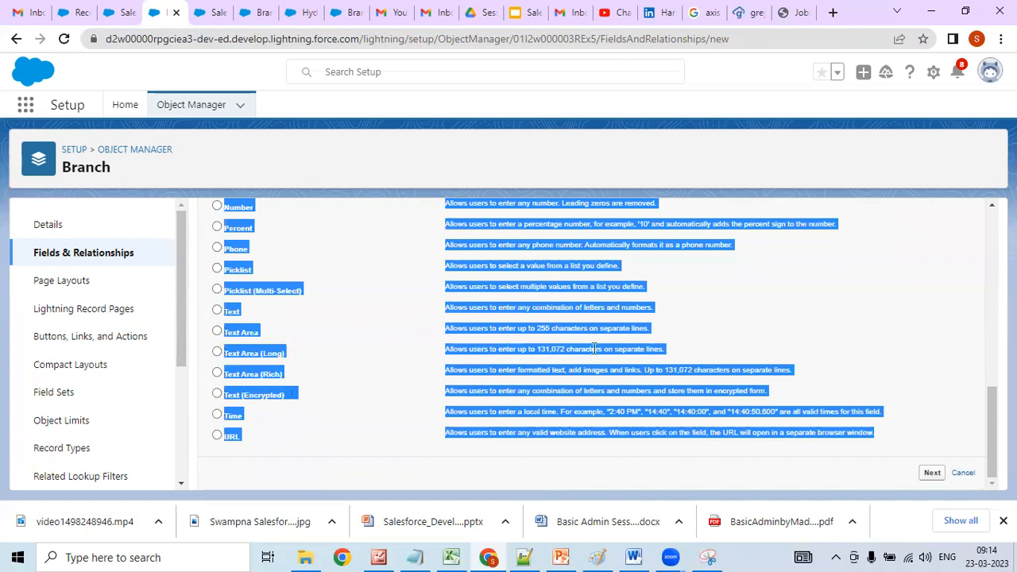
right_click(566, 349)
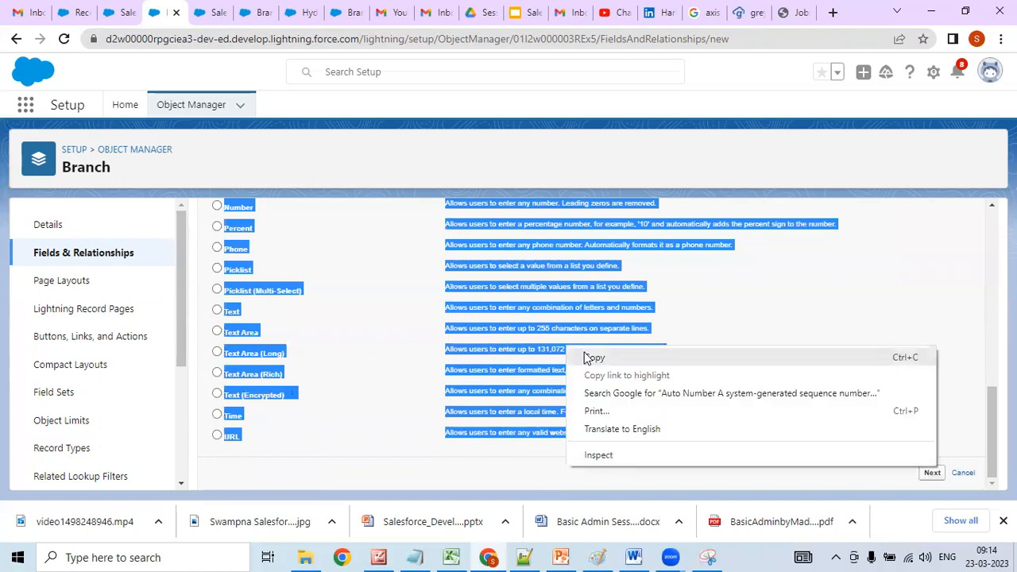
left_click(593, 358)
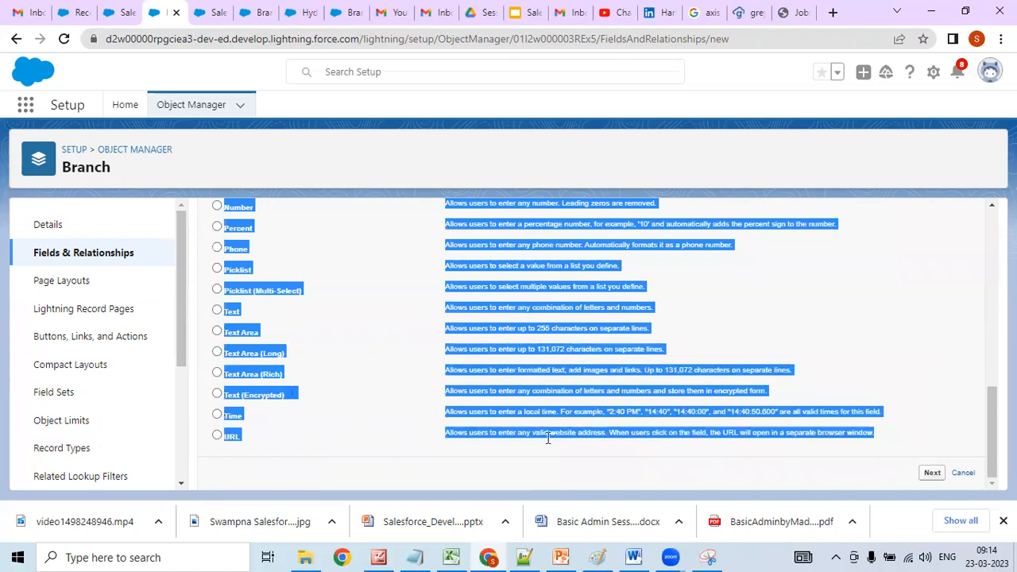
- Switch to Notepad++ and paste the copied data type list below the "Different Data Types in Salesforce" heading, leaving a blank line between
left_click(525, 557)
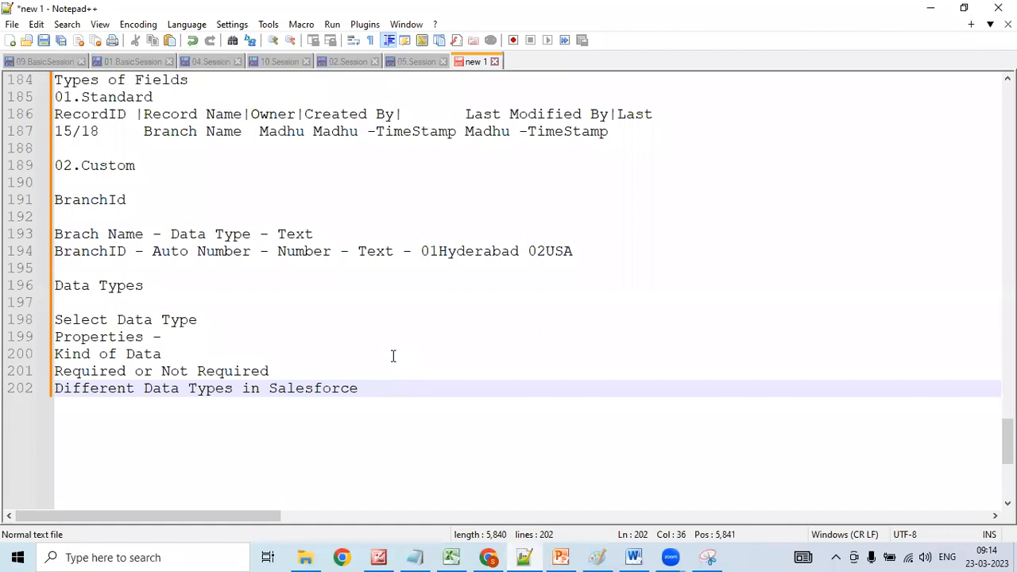
key("Return")
key("Return")
key("ctrl+v")
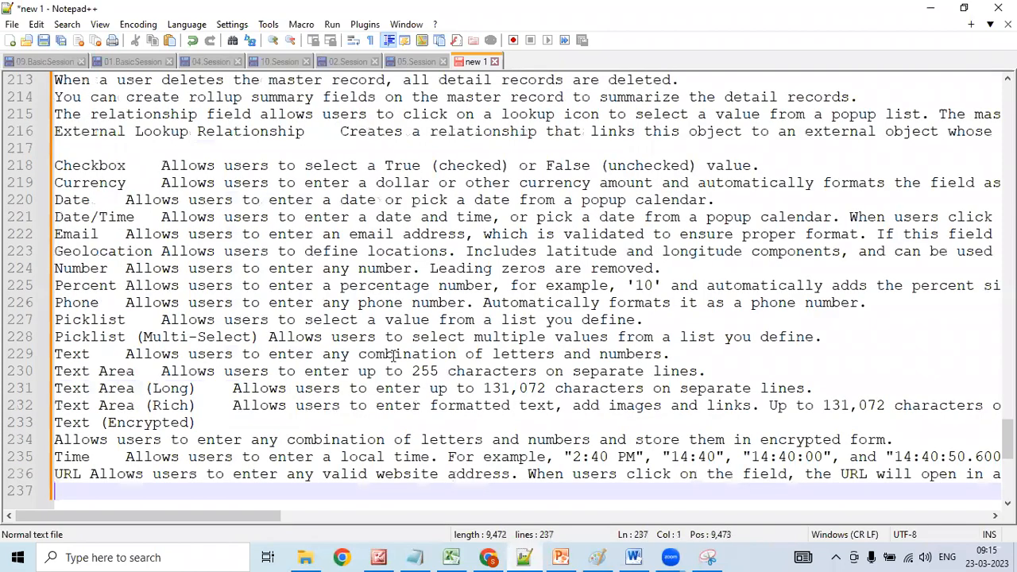
- Number the first two pasted data types, prefixing Auto Number with "01." and Formula with "02."
key("Up")
key("Up")
key("Up")
key("Up")
key("Up")
key("Up")
key("Up")
key("Up")
key("Up")
key("Up")
key("Up")
key("Up")
key("Up")
key("Up")
key("Up")
key("Up")
key("Up")
key("Up")
key("Up")
key("Up")
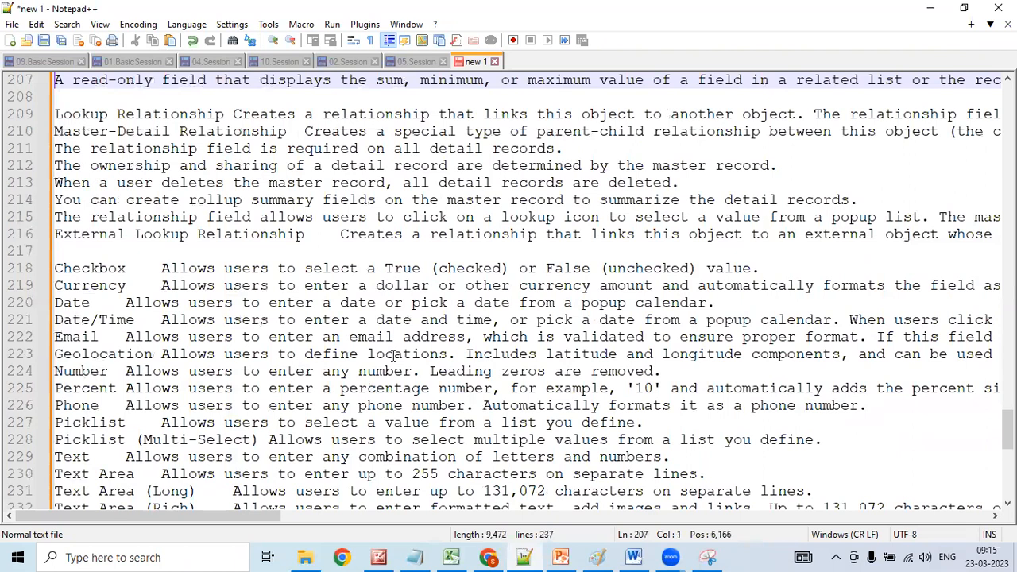
key("Up")
key("Up")
key("Up")
key("Up")
key("Up")
key("Up")
key("Up")
key("Up")
key("Up")
key("Down")
key("Down")
key("Down")
key("Down")
key("Down")
key("Down")
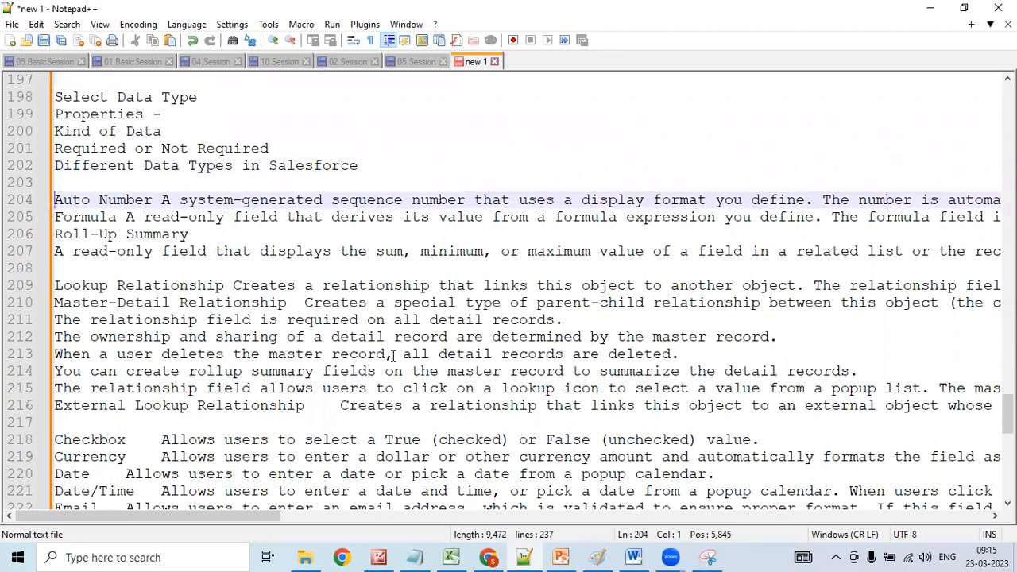
type("01.")
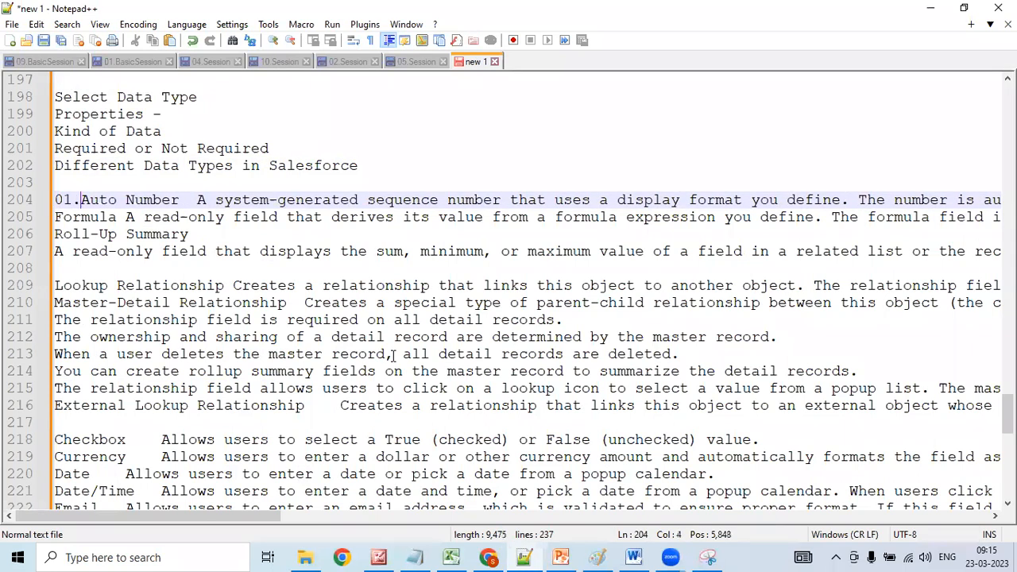
key("Down")
key("Home")
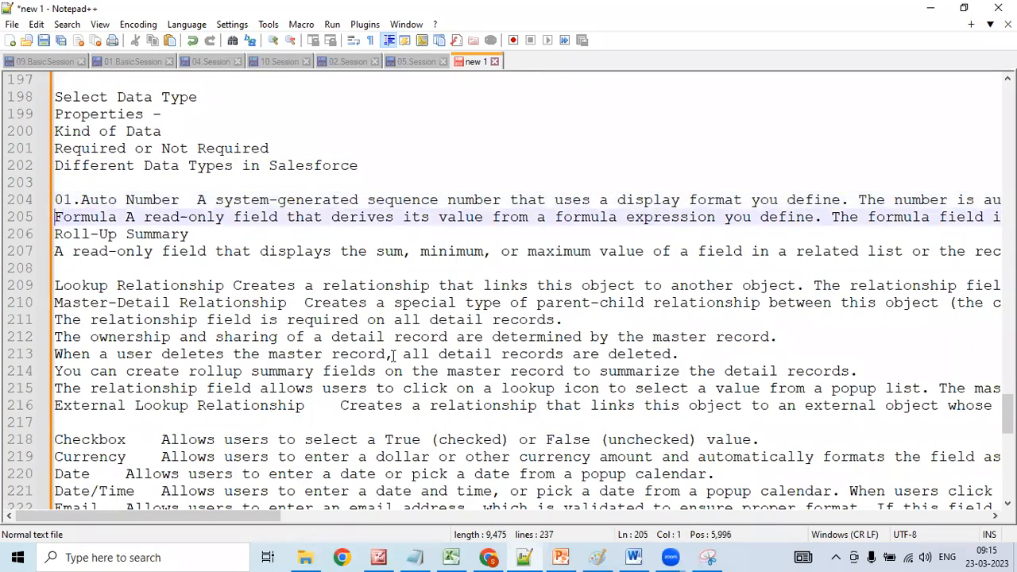
type("02.")
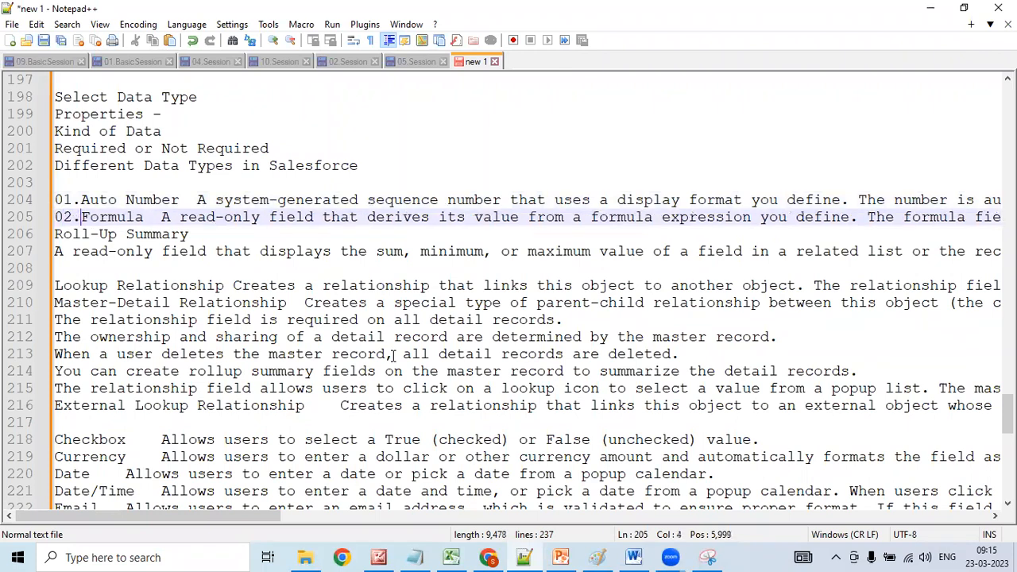
- Switch to the browser and check the first data types on the New Custom Field page, clearing the text selection
left_click(489, 557)
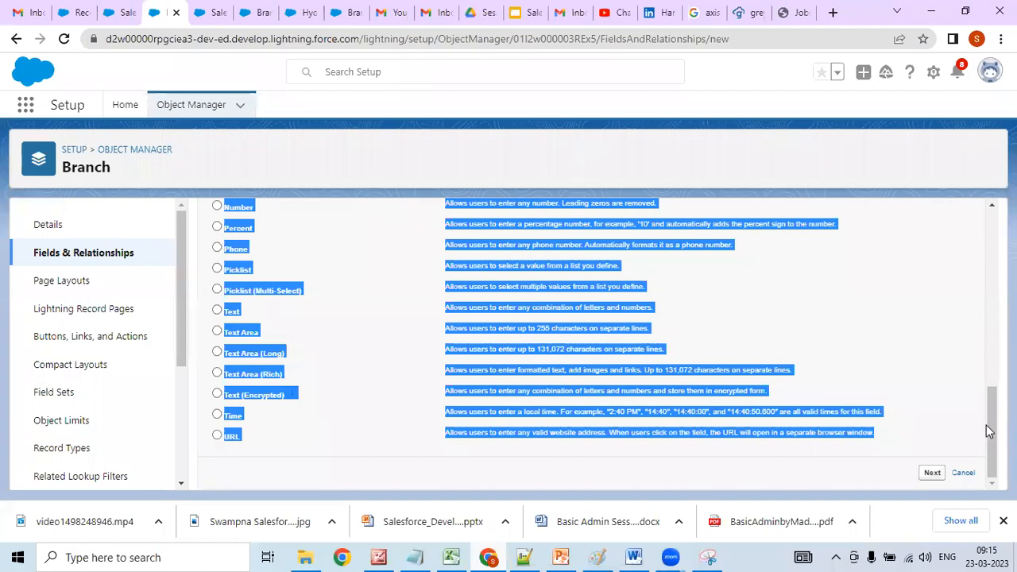
scroll(905, 284, "up", 10)
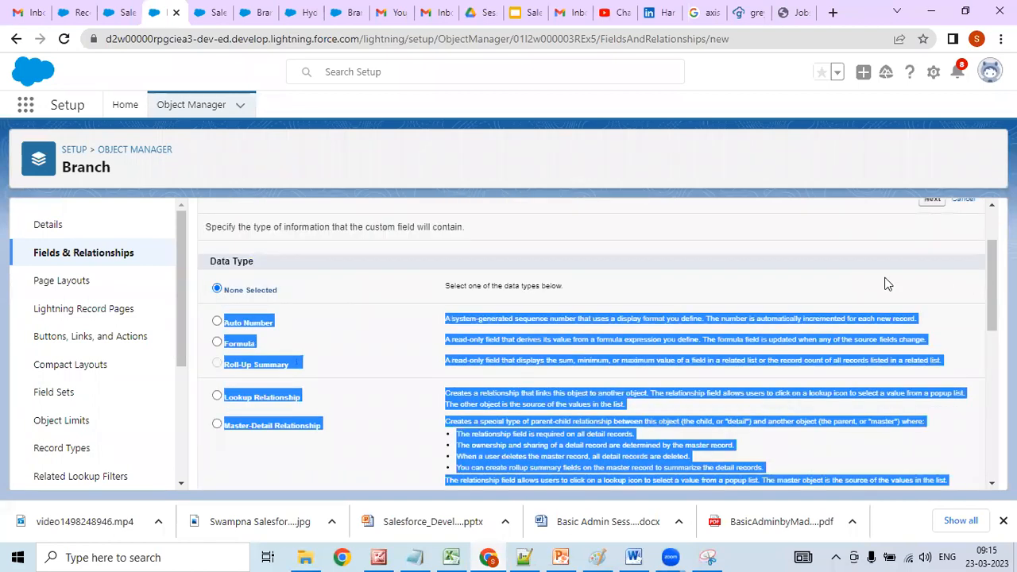
left_click(744, 273)
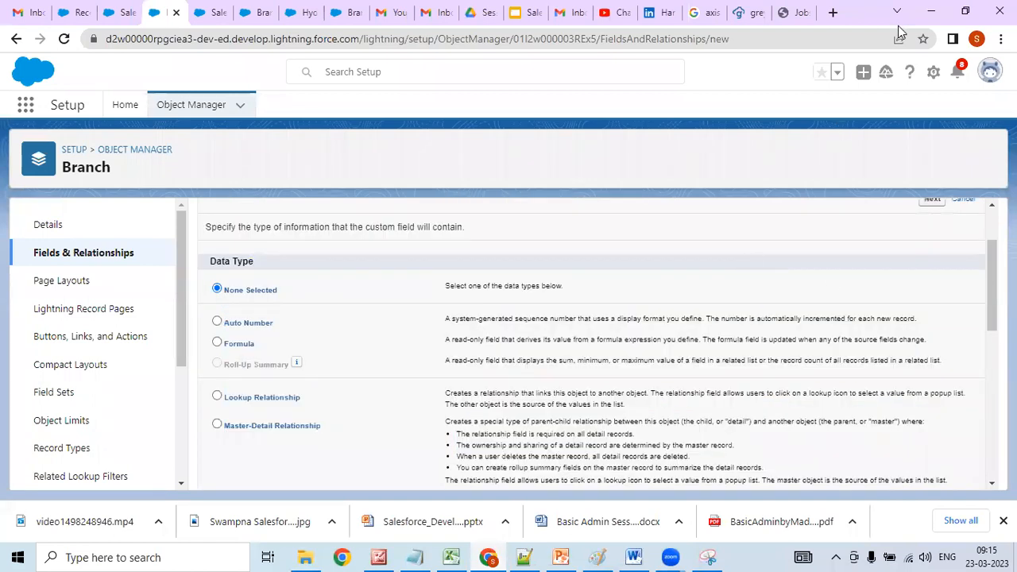
- Return to the notes, prefix Roll-Up Summary with "03." and indent its description line by one tab
left_click(932, 11)
left_click(80, 217)
left_click(57, 234)
type("03.Roll-Up Summary")
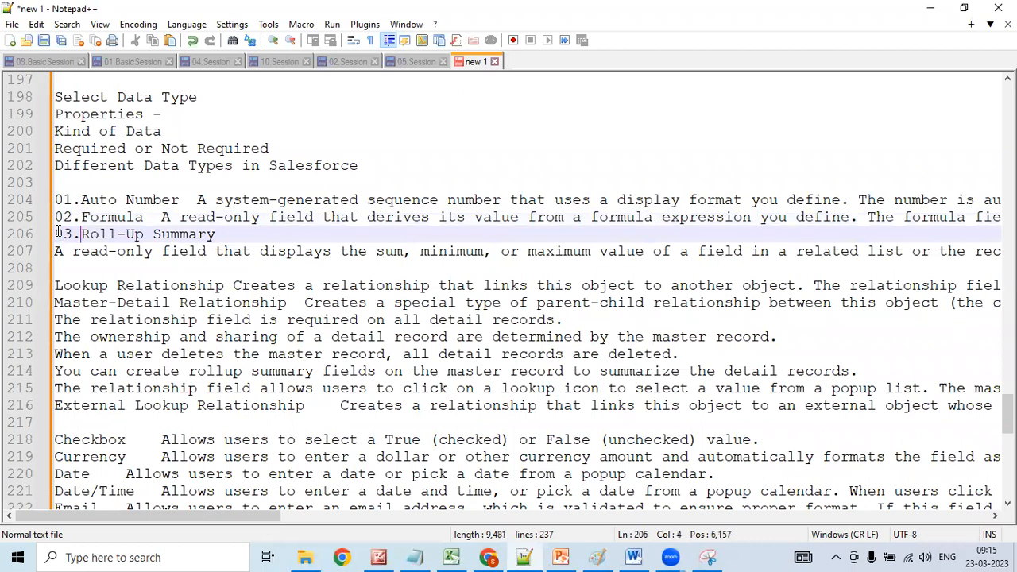
key("Down")
key("Left")
key("Left")
key("Left")
key("Tab")
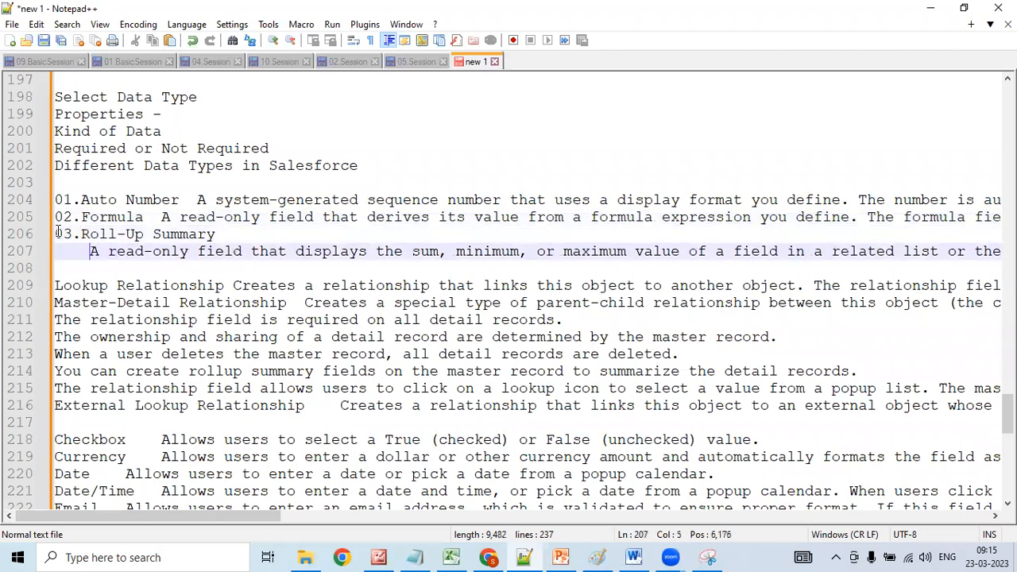
- Remove the blank line above Lookup Relationship and prefix that entry with "04."
key("Down")
key("Left")
key("Delete")
key("Delete")
type("04.")
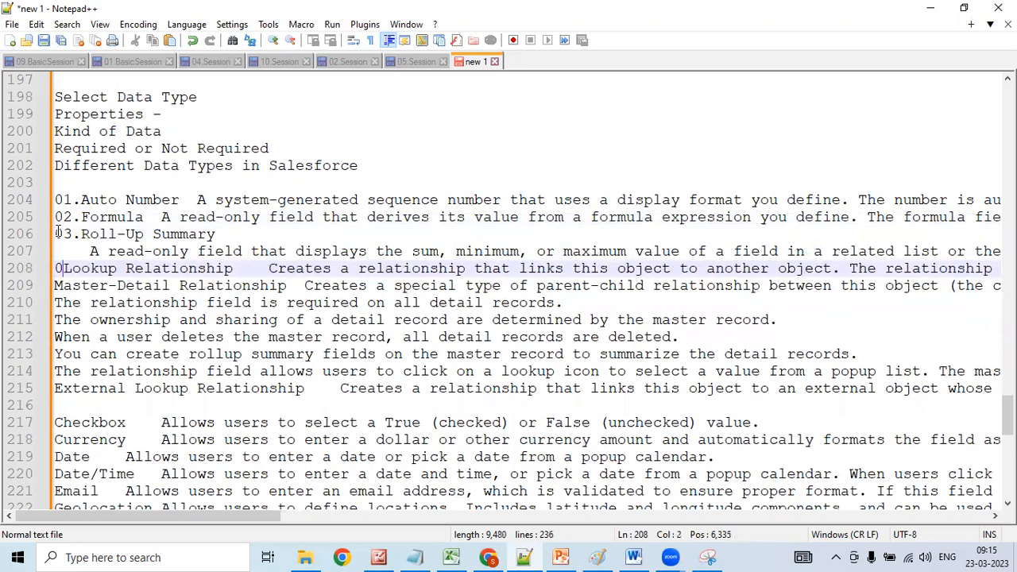
- Prefix the Master-Detail Relationship entry with "05."
key("Down")
key("Left")
key("Left")
key("Left")
type("05.")
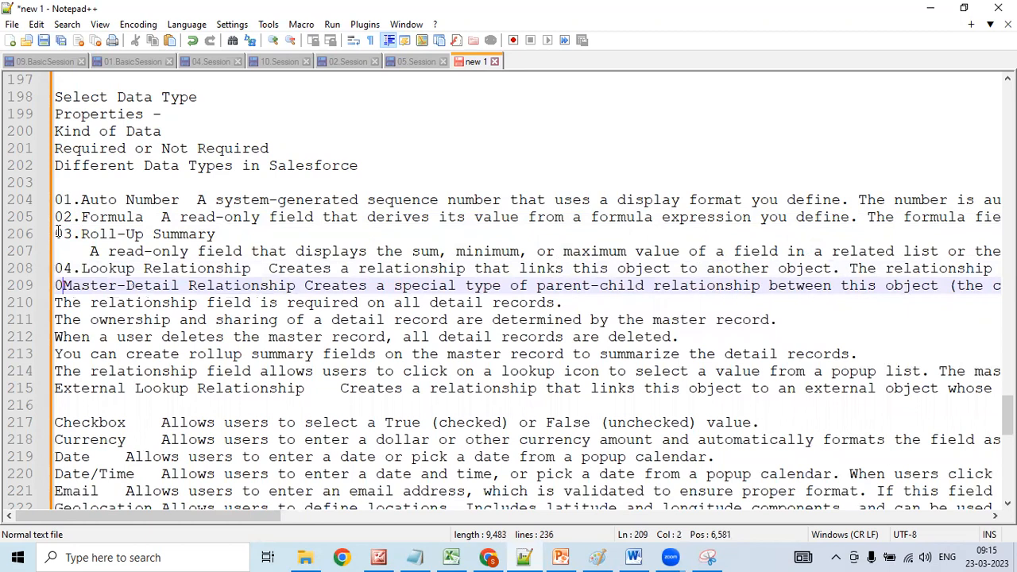
- Indent the five detail lines under Master-Detail Relationship by one tab each
key("Down")
key("Left")
key("Left")
key("Left")
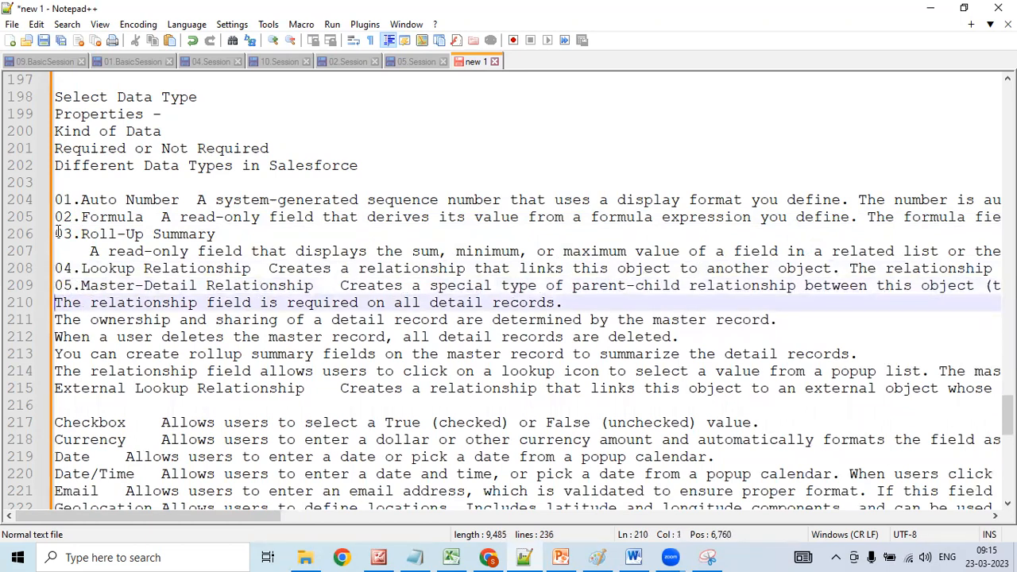
key("Tab")
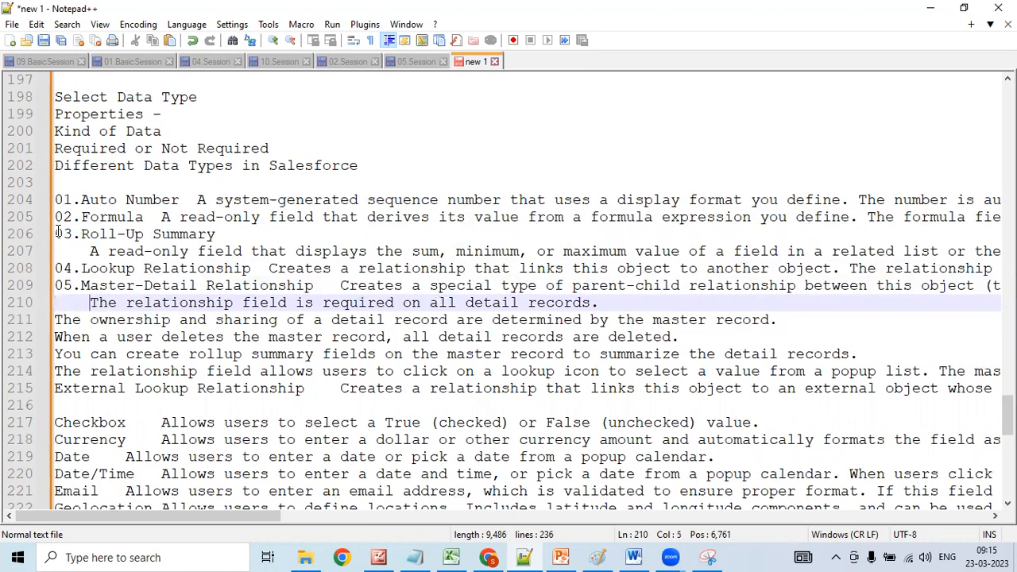
key("Down")
key("Left")
key("Left")
key("Left")
key("Left")
key("Tab")
key("Down")
key("Left")
key("Left")
key("Left")
key("Left")
key("Tab")
key("Down")
key("Left")
key("Left")
key("Left")
key("Left")
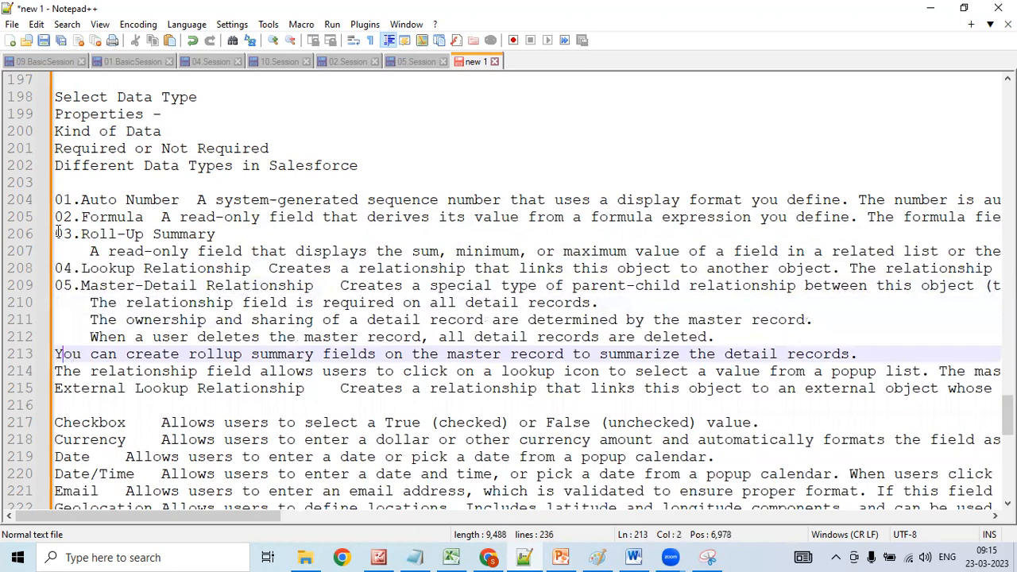
key("Tab")
key("Down")
key("Left")
key("Left")
key("Left")
key("Left")
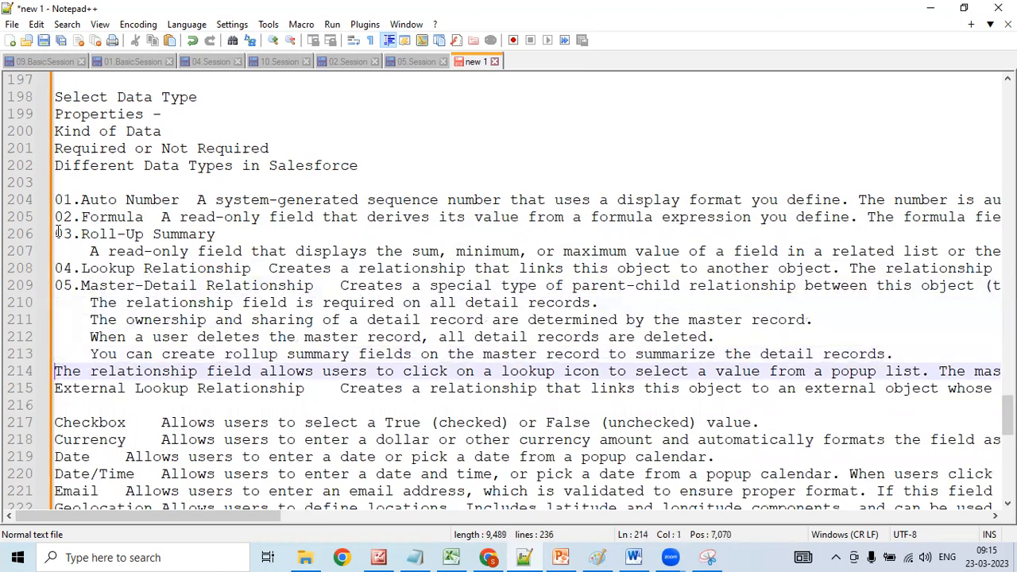
key("Tab")
- Prefix the External Lookup Relationship entry with "06."
key("Down")
key("Left")
key("Left")
key("Left")
key("Left")
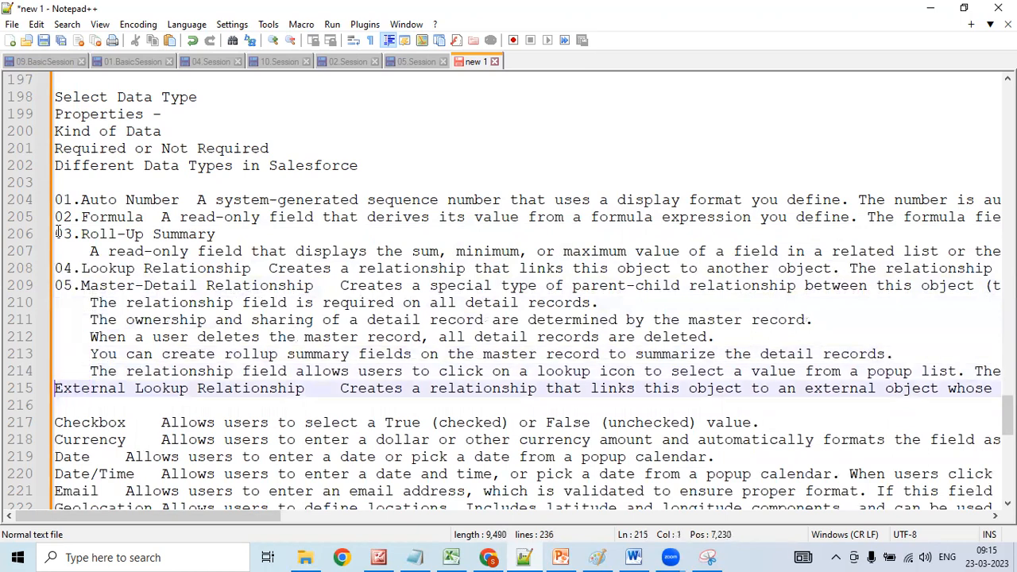
type("06.")
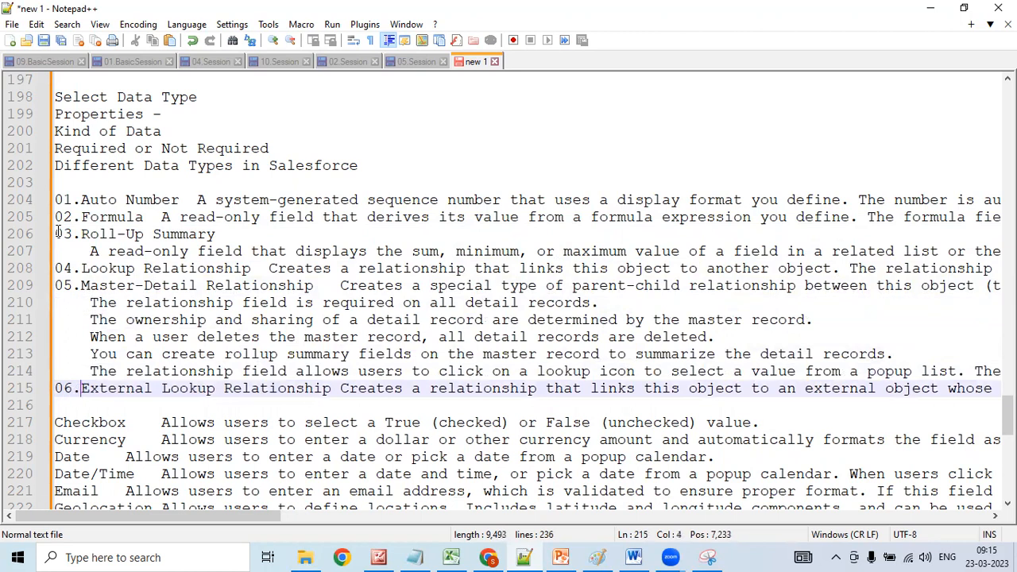
- Switch to the browser and review how the data types are grouped on Branch's New Custom Field page
left_click(488, 556)
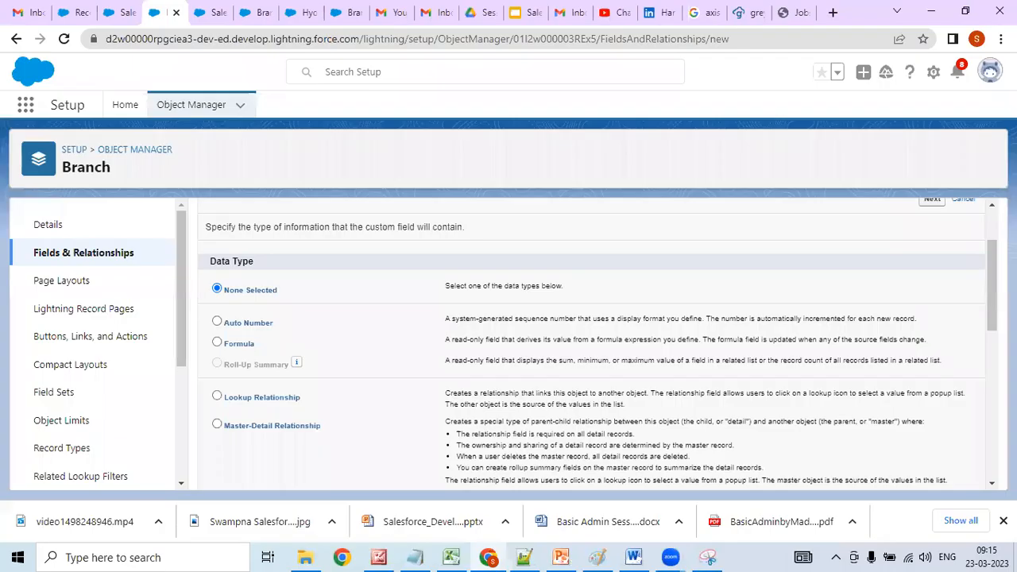
scroll(863, 344, "down", 2)
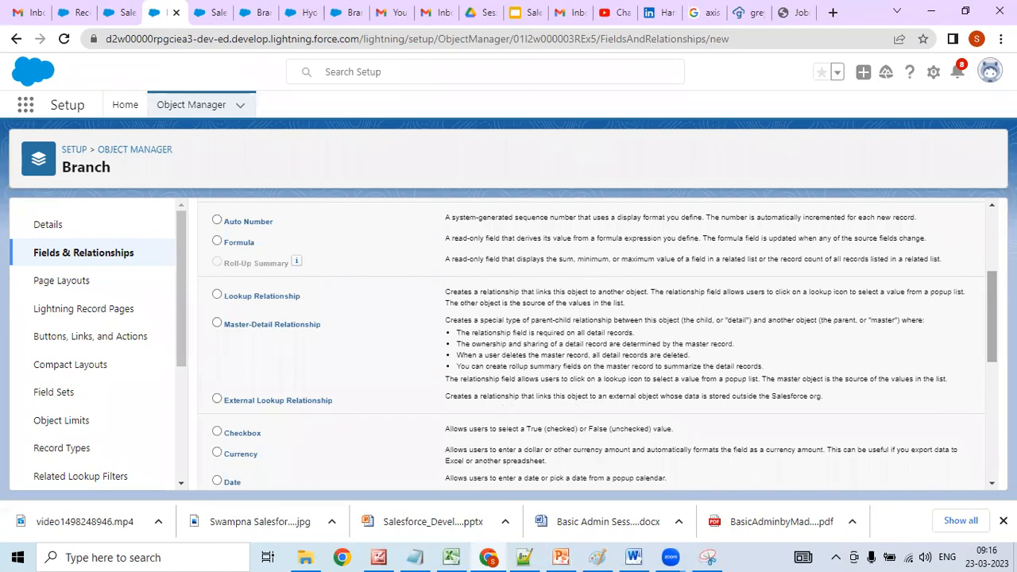
scroll(991, 316, "up", 1)
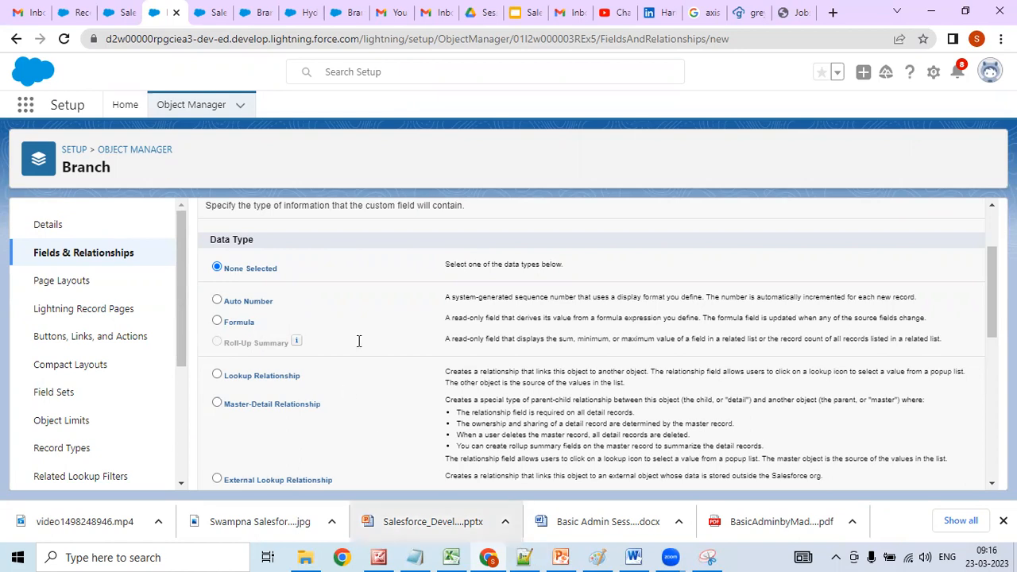
- Return to the notes and insert a "---" separator line between Roll-Up Summary and Lookup Relationship
key("alt+Tab")
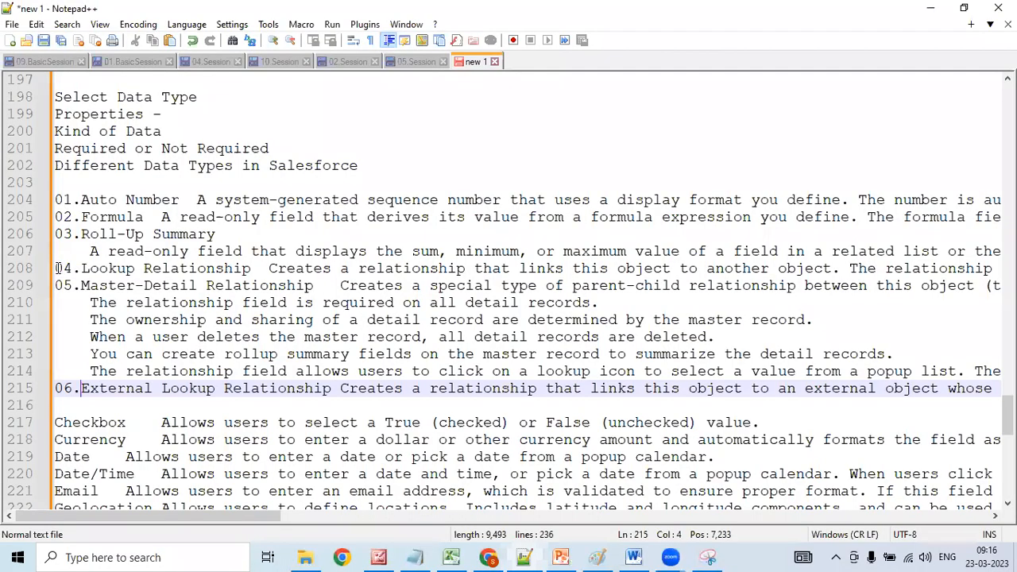
left_click(57, 268)
scroll(57, 267, "up", 1)
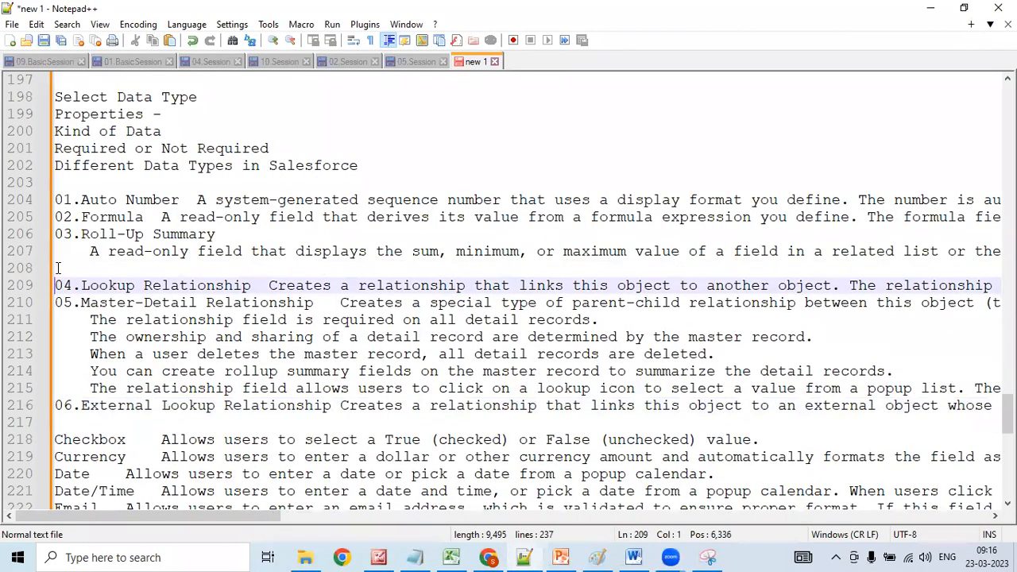
left_click(57, 267)
type("---")
- Insert a "---" separator line above the Auto Number entry
key("Up")
key("Up")
key("Up")
key("Up")
key("Up")
key("Return")
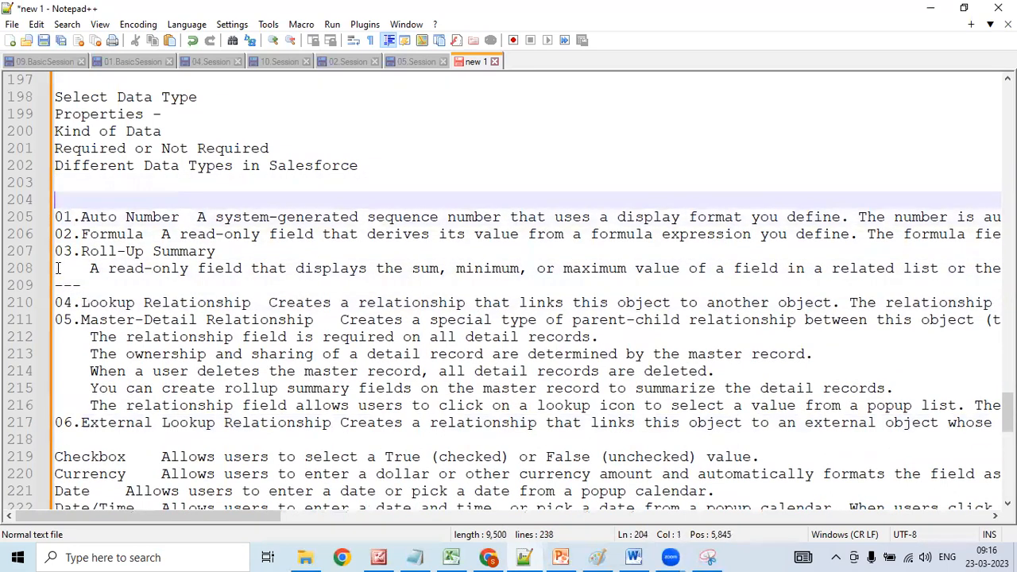
type("---")
- Fill the blank line between External Lookup Relationship and Checkbox with a "---" separator
key("Down")
key("Down")
key("Down")
key("Down")
key("Down")
key("Down")
key("Down")
key("Down")
key("Down")
key("Down")
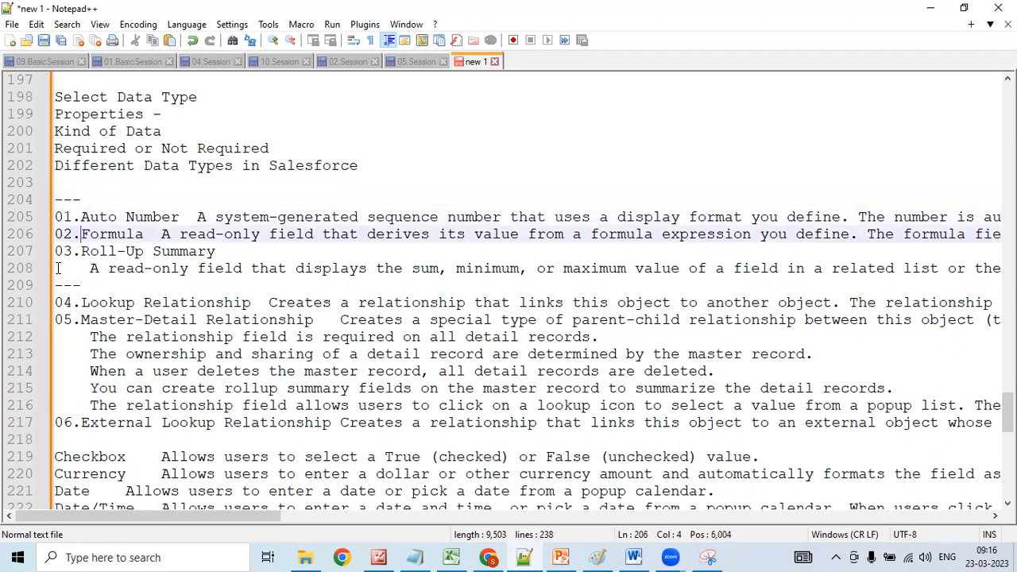
key("Down")
key("Down")
key("Down")
key("Down")
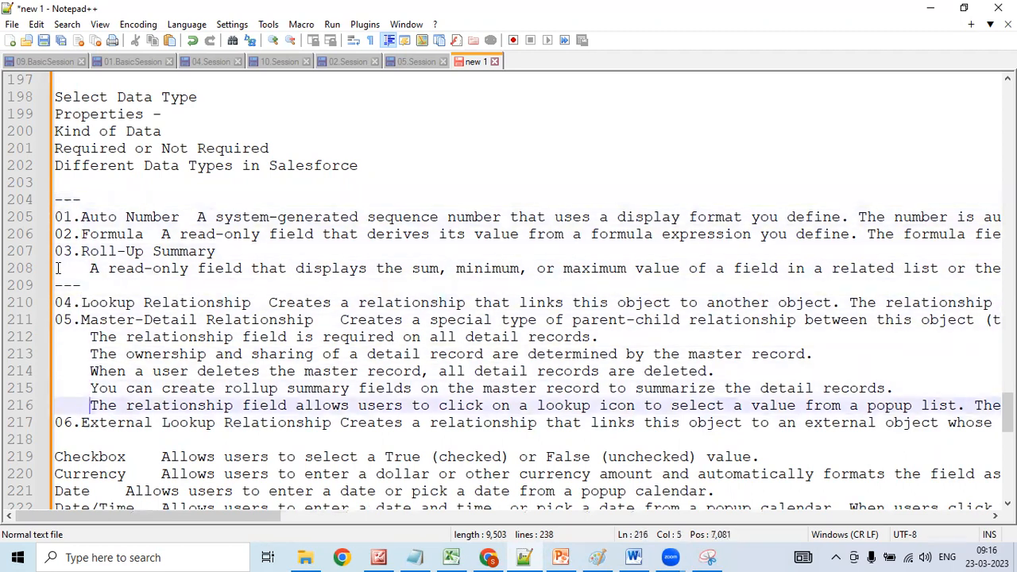
type("---")
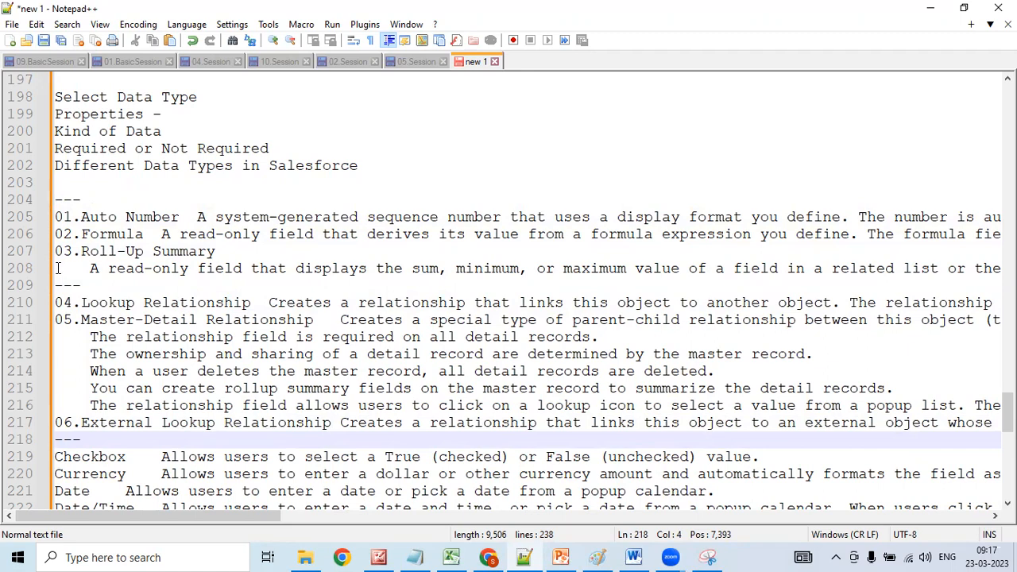
- Look through the remaining unnumbered data type entries from Checkbox to URL
key("Down")
key("Down")
key("Down")
key("Down")
key("Down")
key("Down")
key("Down")
key("Down")
key("Down")
key("Down")
key("Down")
key("Down")
key("Down")
key("Down")
key("Down")
key("Down")
key("Down")
key("Down")
key("Down")
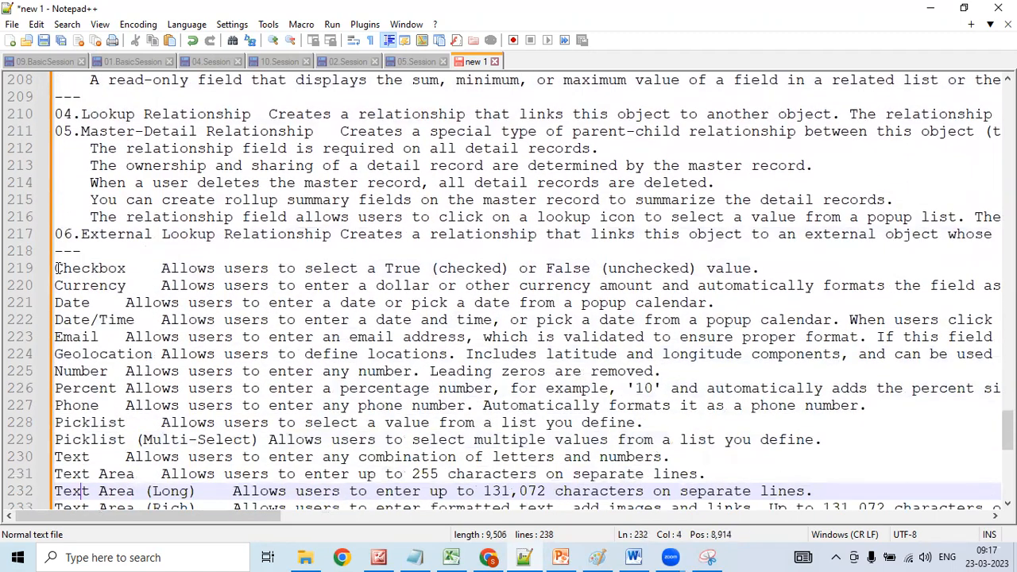
key("Up")
key("Up")
key("Up")
key("Up")
key("Up")
key("Up")
key("Up")
key("Up")
key("Up")
key("Up")
key("Up")
key("Up")
key("Up")
key("Up")
key("Up")
key("Up")
key("Up")
key("Up")
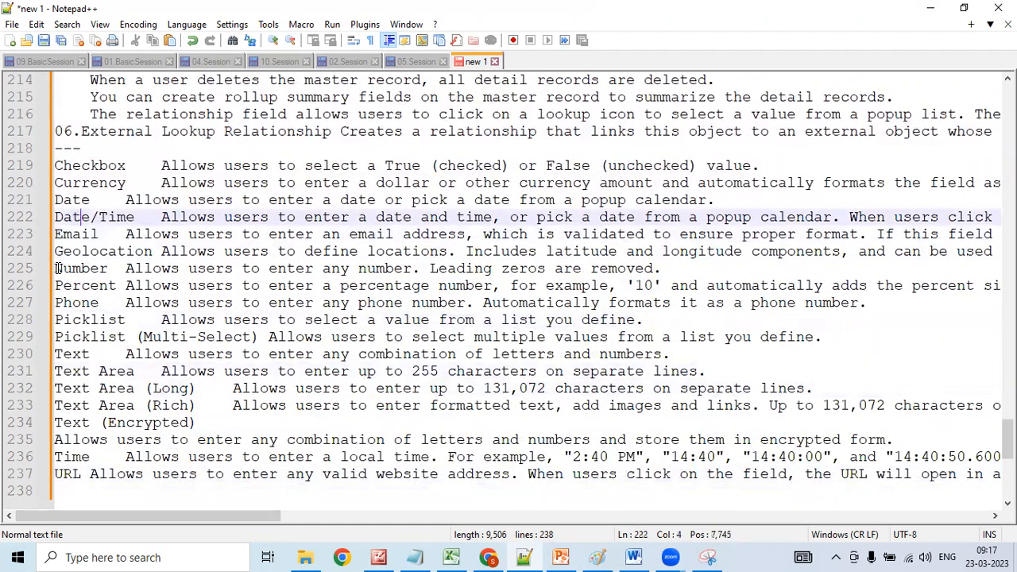
- Prefix the Checkbox entry with "07." and the Currency entry with "08."
key("Left")
key("Left")
key("Left")
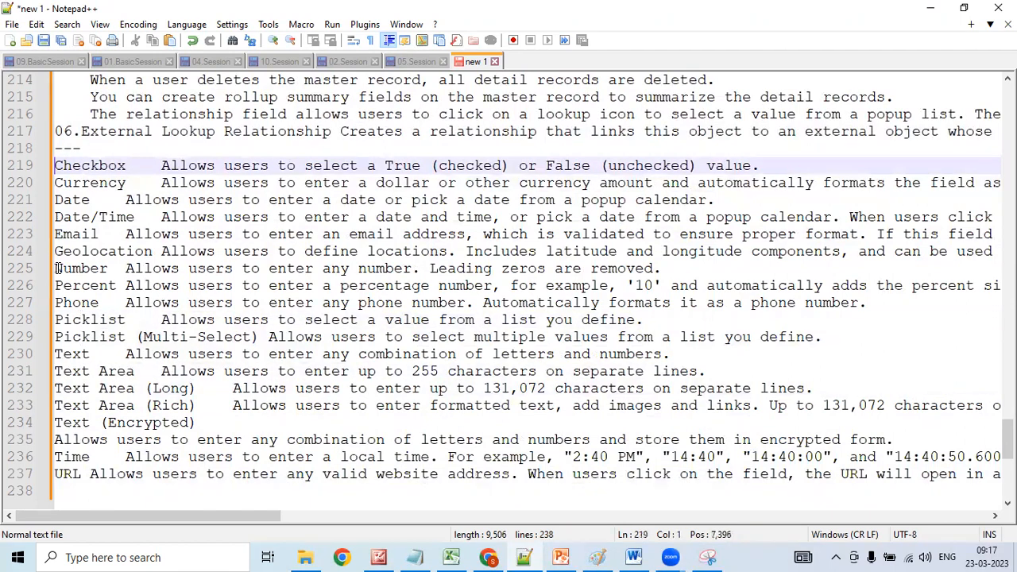
type("07.")
key("Down")
key("Left")
key("Left")
key("Left")
type("08.")
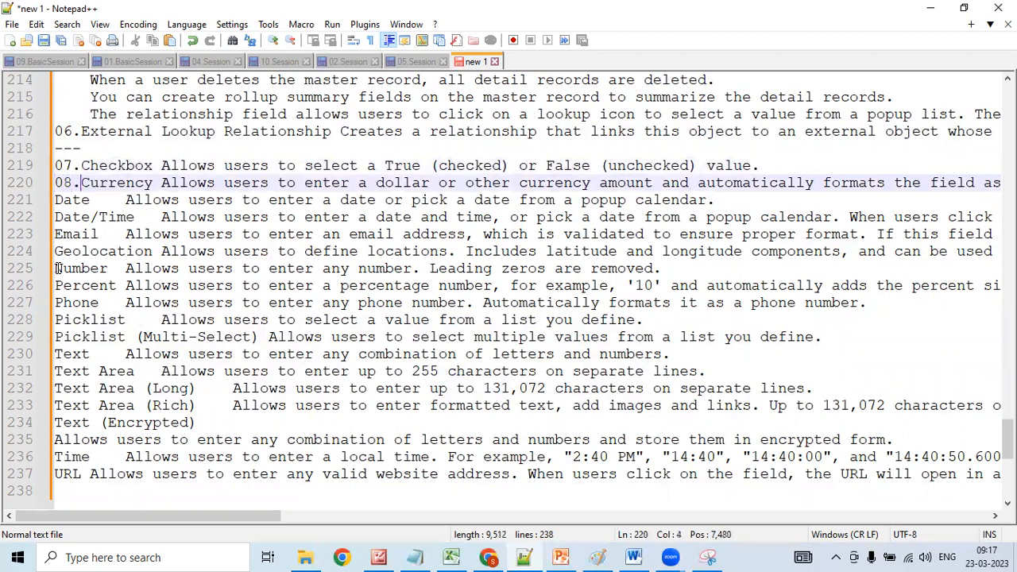
- Prefix the Date entry with "09." and the Date/Time entry with "10."
key("Down")
key("Left")
key("Left")
key("Left")
type("09.")
key("Down")
key("Left")
key("Left")
key("Left")
type("10")
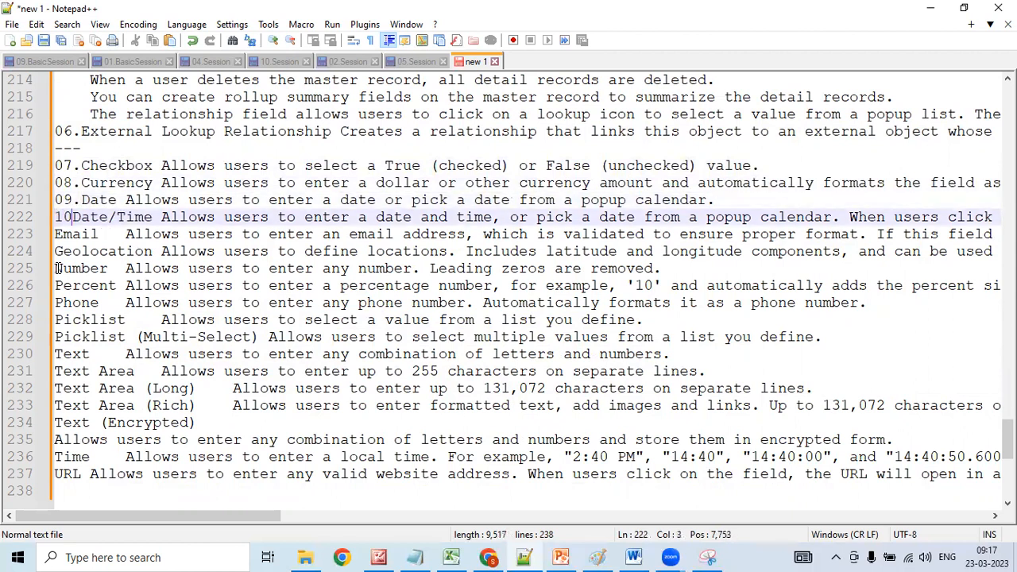
type(".")
- Prefix the Email entry with "11." and the Geolocation entry with "12."
key("Down")
key("Left")
key("Left")
key("Left")
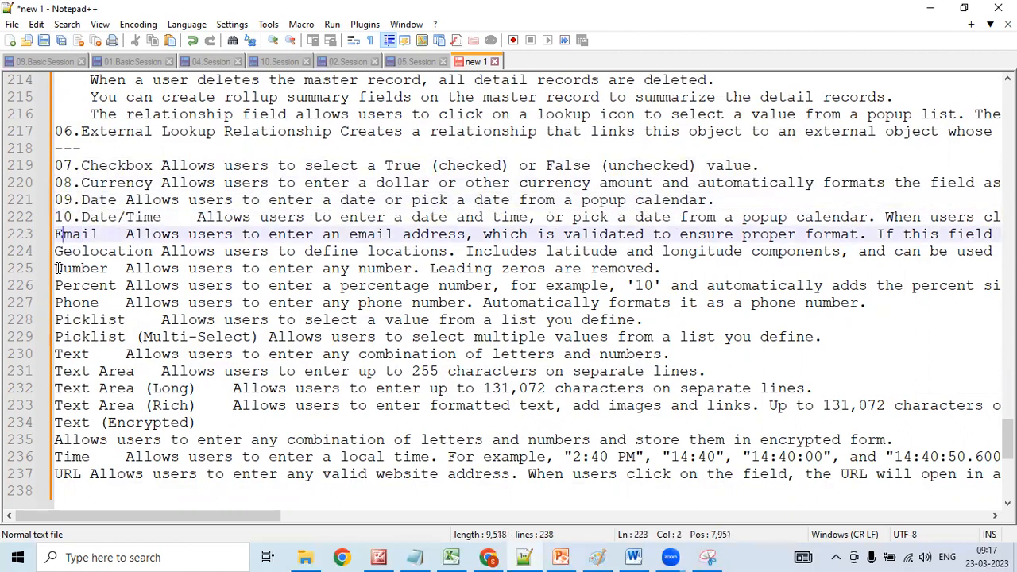
type("11.")
key("Down")
key("Left")
key("Left")
key("Left")
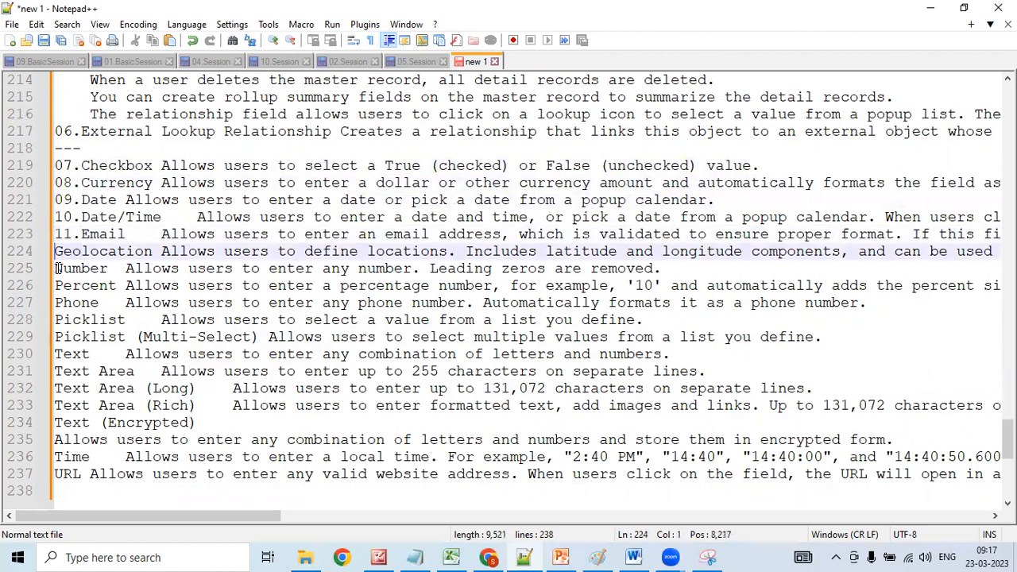
type("12.")
- Prefix the Number entry with "13." and the Percent entry with "14."
key("Down")
key("Left")
type("13")
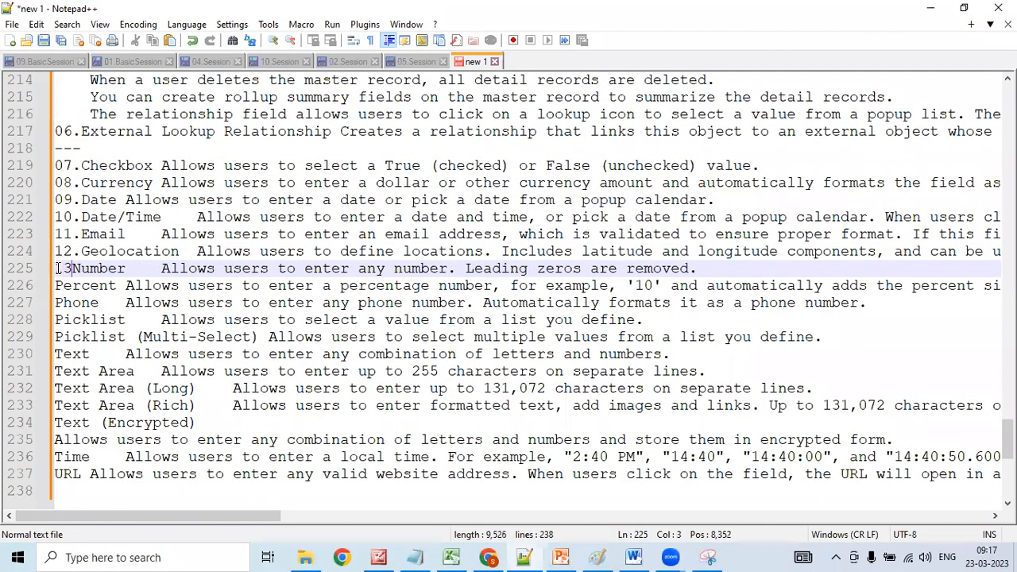
type(".")
key("Down")
key("Left")
key("Left")
key("Left")
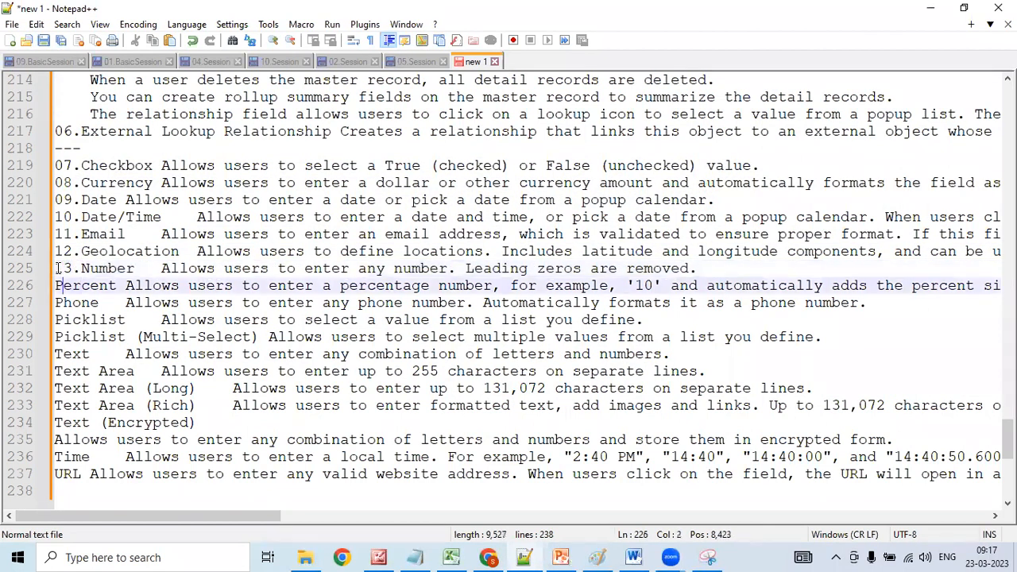
type("1")
type("4.")
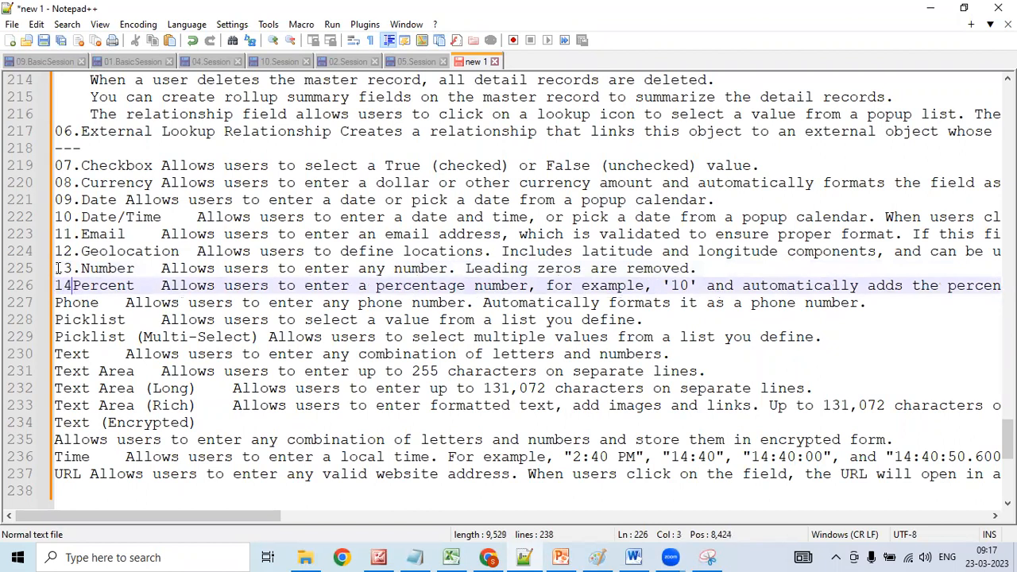
- Prefix the Phone entry with "15." and the Picklist entry with "16."
key("Down")
key("Left")
key("Left")
key("Left")
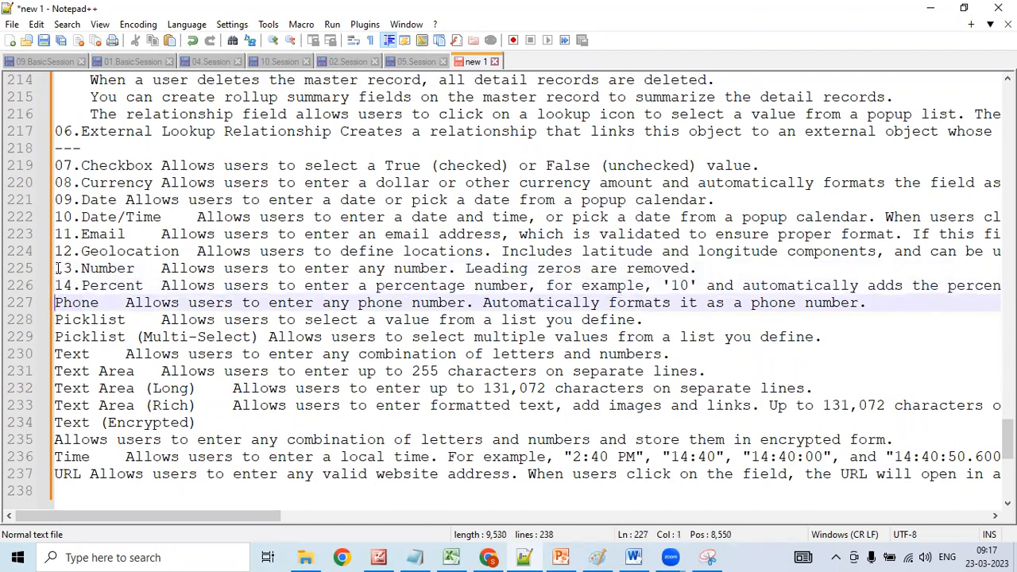
type("15.")
key("Down")
key("Left")
key("Left")
key("Left")
type("16.")
- Prefix the Picklist (Multi-Select) entry with "17." and the Text entry with "18."
key("Down")
key("Left")
key("Left")
key("Left")
type("1")
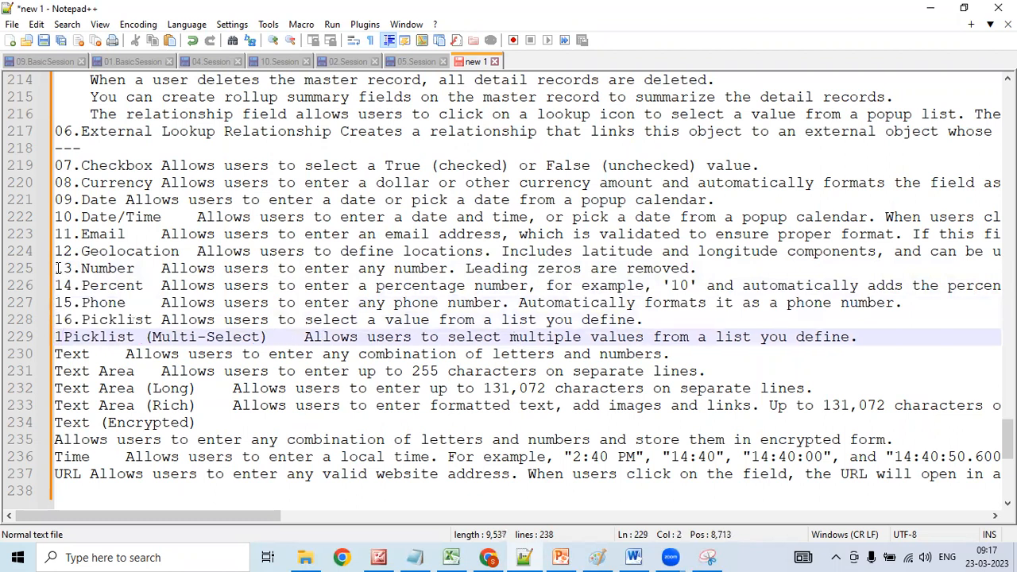
type("7.")
key("Down")
key("Left")
key("Left")
key("Left")
type("18.")
- Prefix the Text Area entry with "19." and the Text Area (Long) entry with "20."
key("Down")
key("Left")
key("Left")
key("Left")
type("19.")
key("Down")
key("Left")
key("Left")
key("Left")
type("20.")
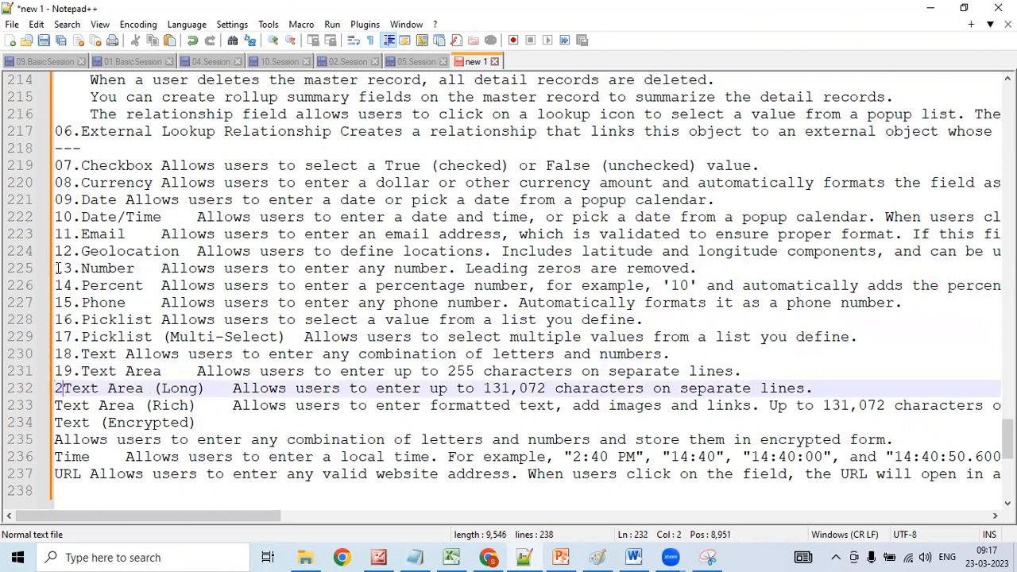
- Prefix the Text Area (Rich) entry with "21." and the Text (Encrypted) entry with "22."
key("Down")
key("Left")
key("Left")
key("Left")
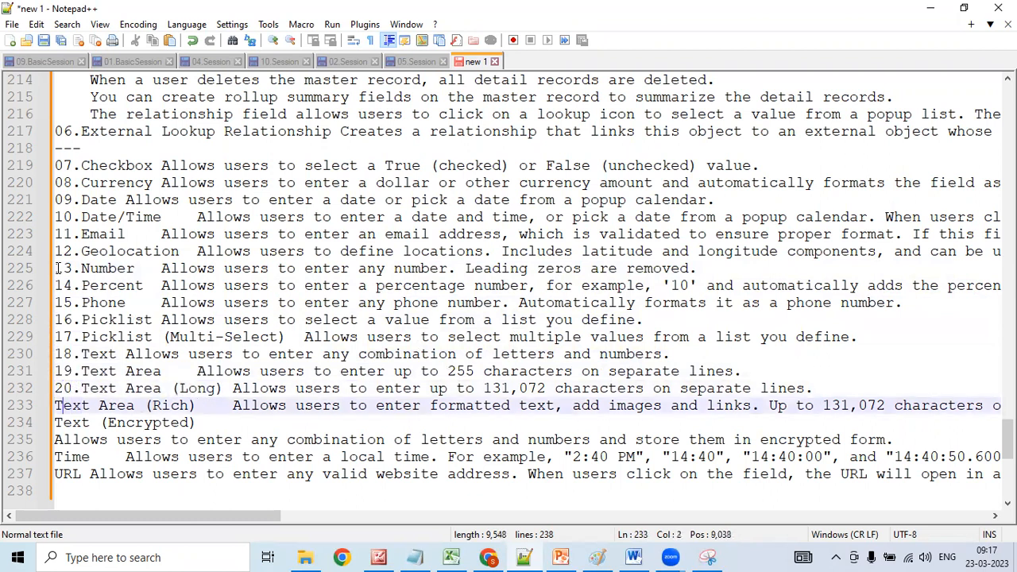
type("21.")
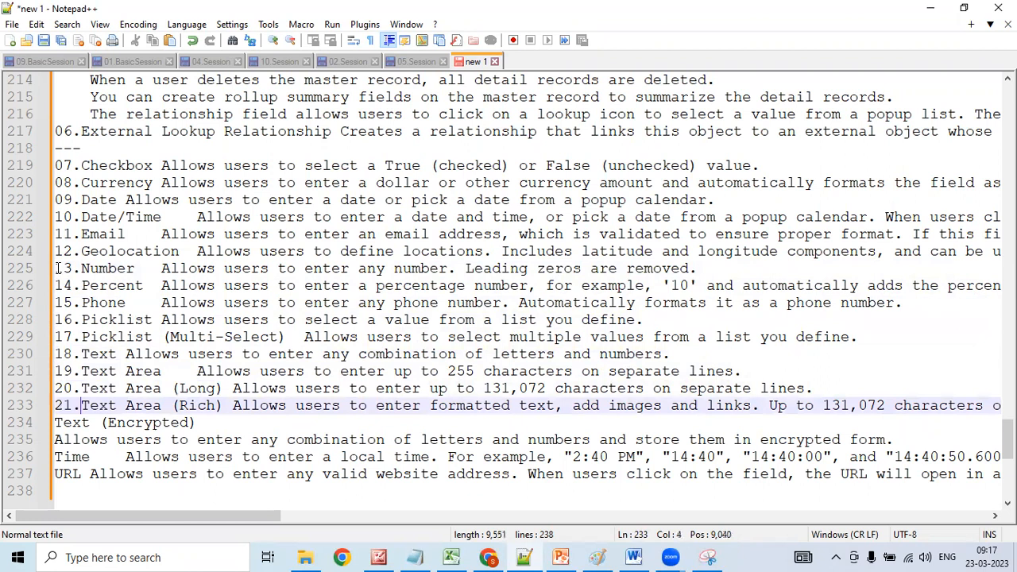
key("Down")
key("Left")
key("Left")
key("Left")
type("22.")
- Indent the description line under Text (Encrypted) by one tab and prefix the Time entry with "23."
key("Down")
key("Left")
key("Left")
key("Left")
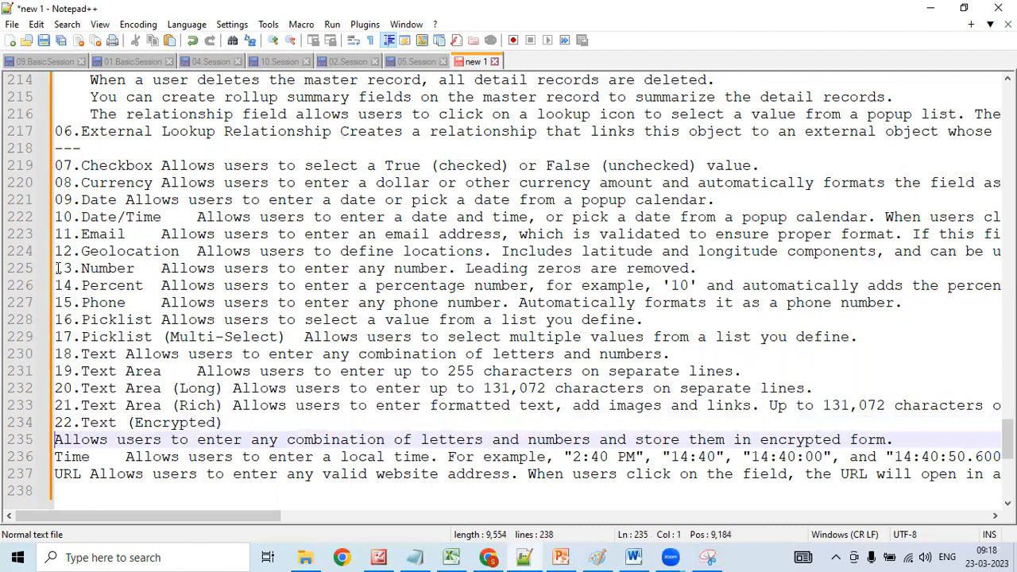
key("Tab")
key("Down")
key("Left")
key("Left")
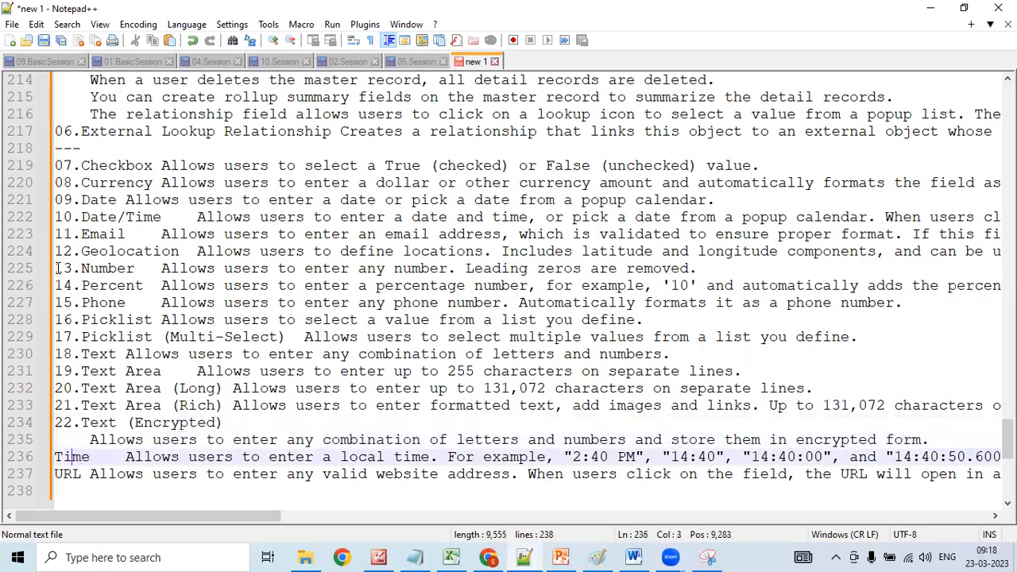
key("Left")
type("23.")
- Prefix the URL entry at the end of the list with "24."
key("Down")
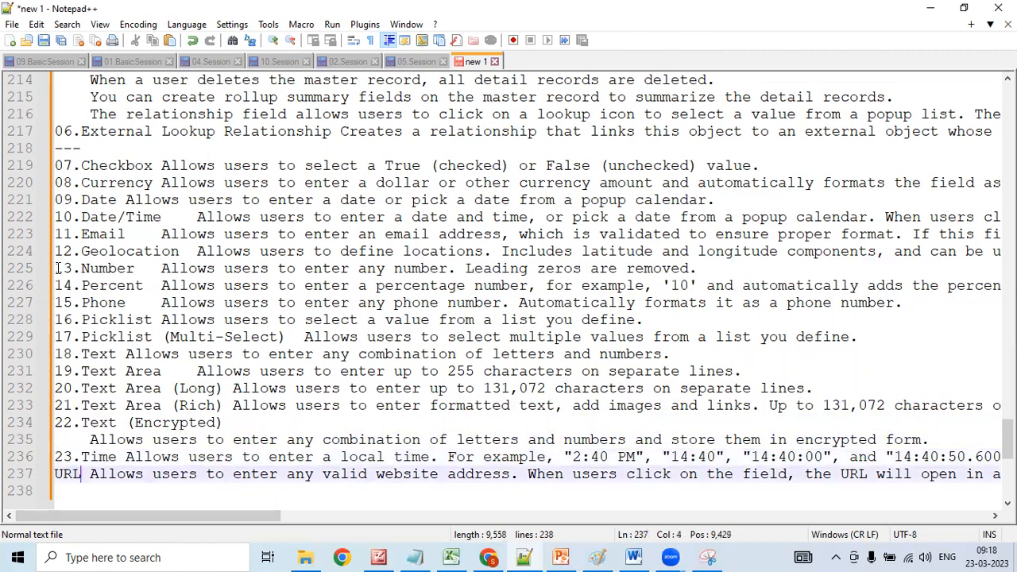
key("Up")
key("End")
key("Down")
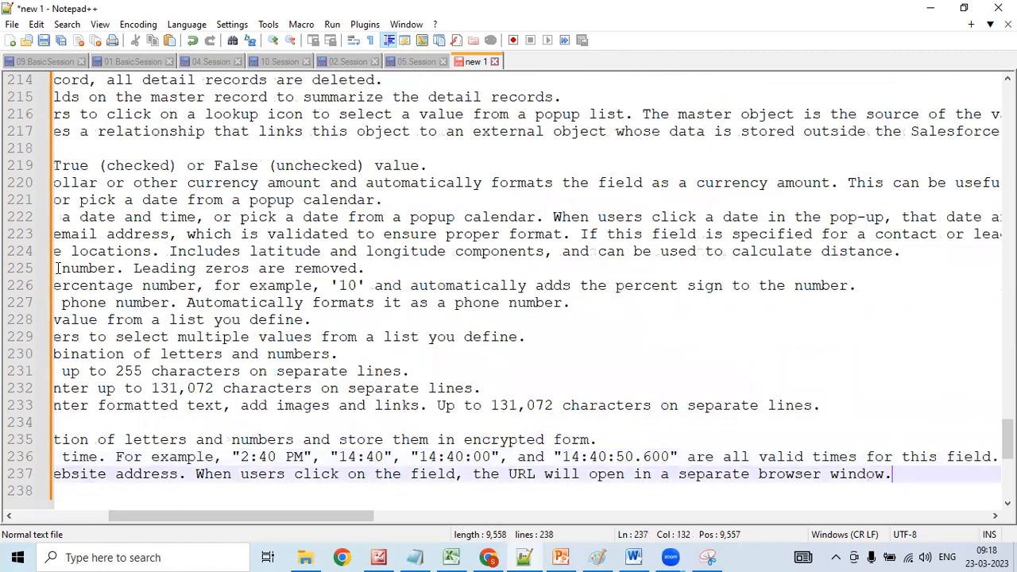
right_click(113, 516)
left_click_drag(114, 517, 11, 516)
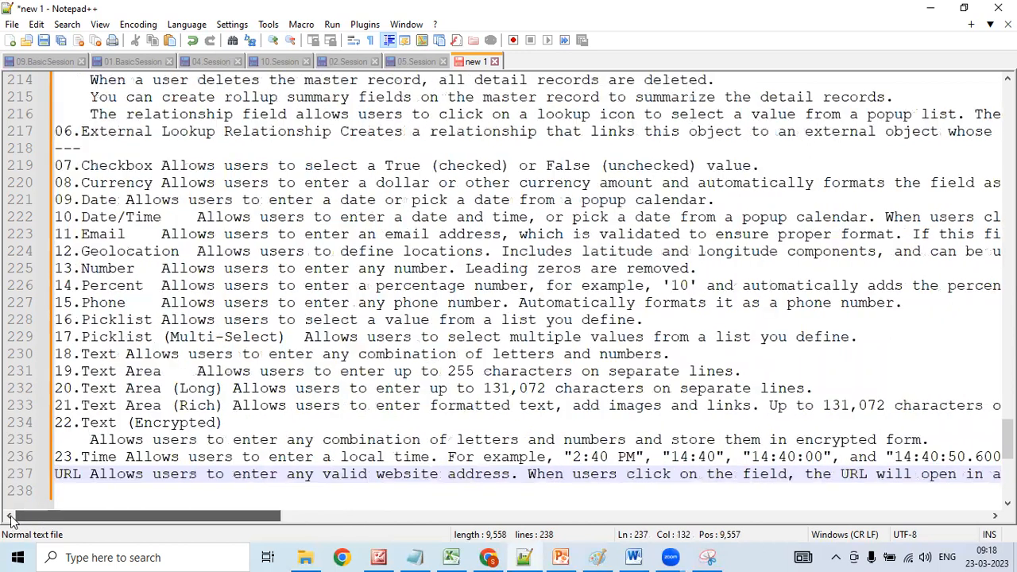
left_click(56, 474)
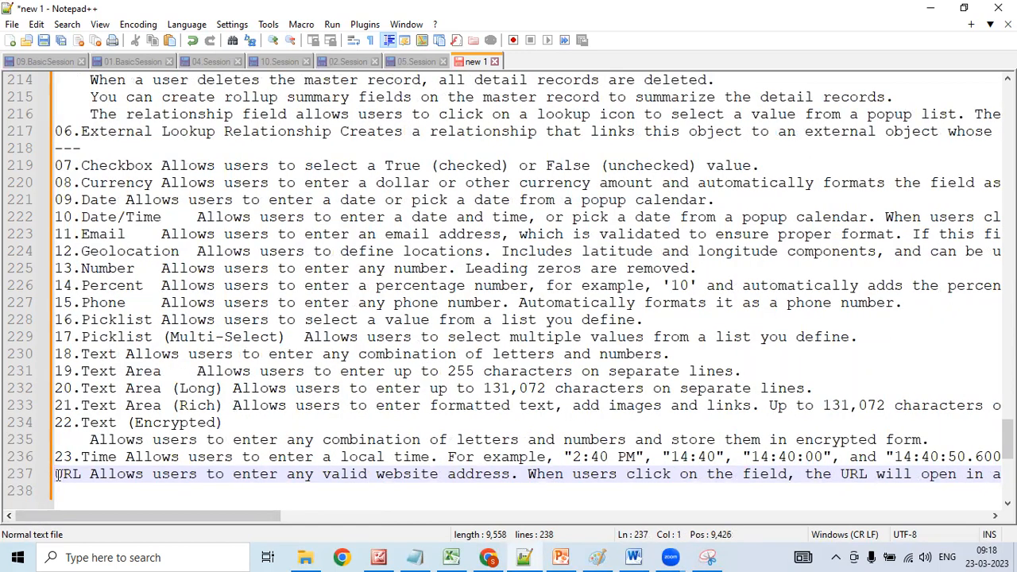
type("24.")
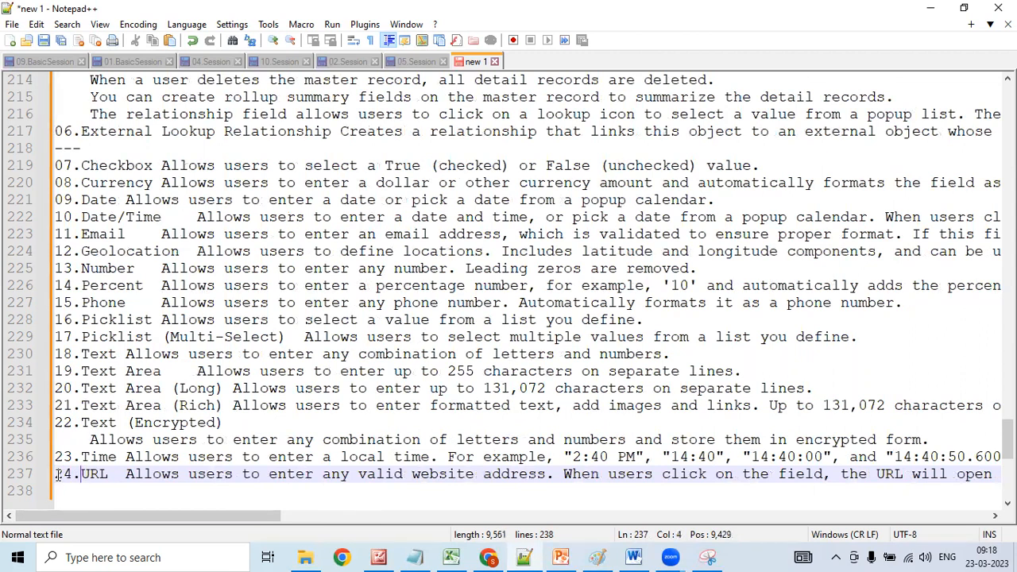
- Look through the numbered data type entries between Percent and URL for related types
key("Up")
key("Up")
key("Up")
key("Up")
key("Up")
key("Up")
key("Up")
key("Up")
key("Up")
key("Up")
key("Up")
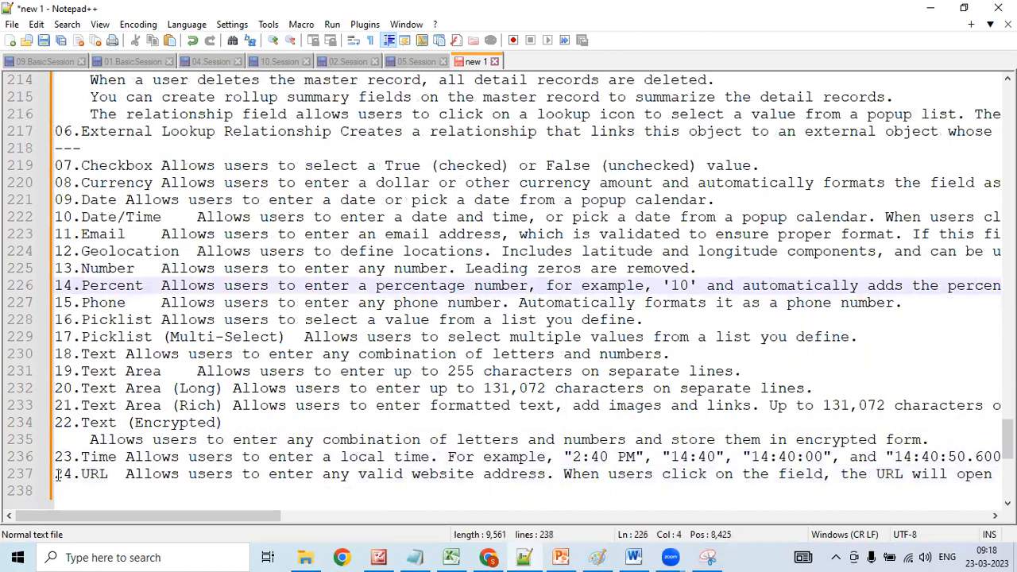
key("Down")
key("Down")
key("Down")
key("Down")
key("Down")
key("Down")
key("Down")
key("Down")
key("Down")
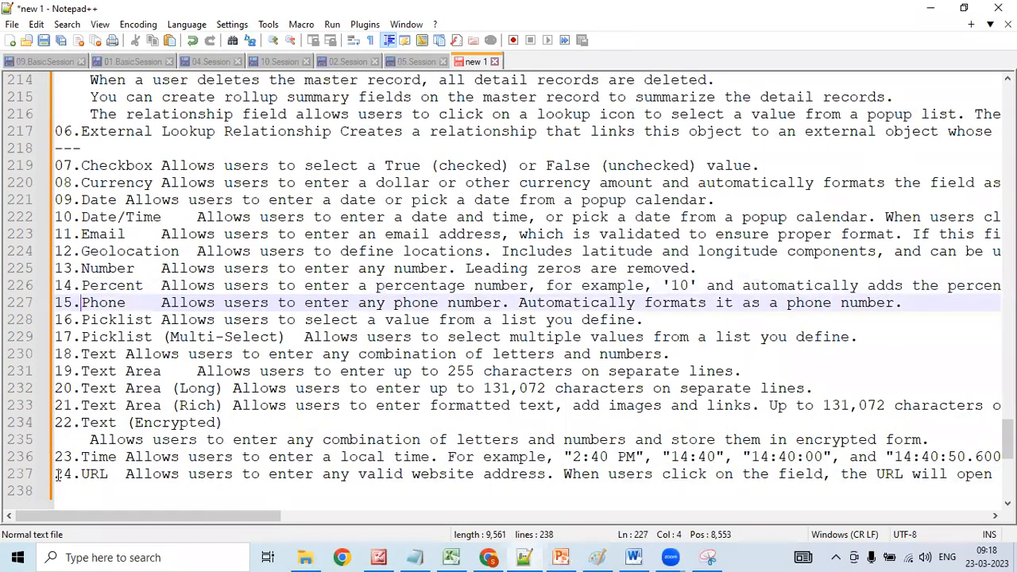
- Move the Time entry directly below the Date/Time entry and leave a blank line before Email
key("Down")
key("Home")
key("shift+End")
key("ctrl+c")
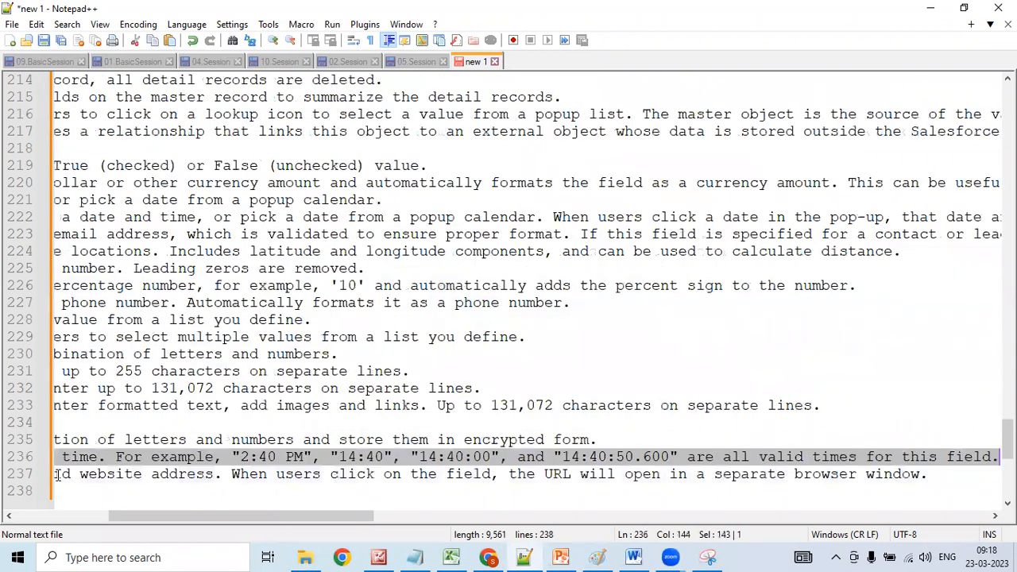
key("Delete")
key("Up")
key("Up")
key("Up")
key("Up")
key("Up")
key("Up")
key("Up")
key("Up")
key("Up")
key("Up")
key("Up")
key("Up")
key("Up")
key("Return")
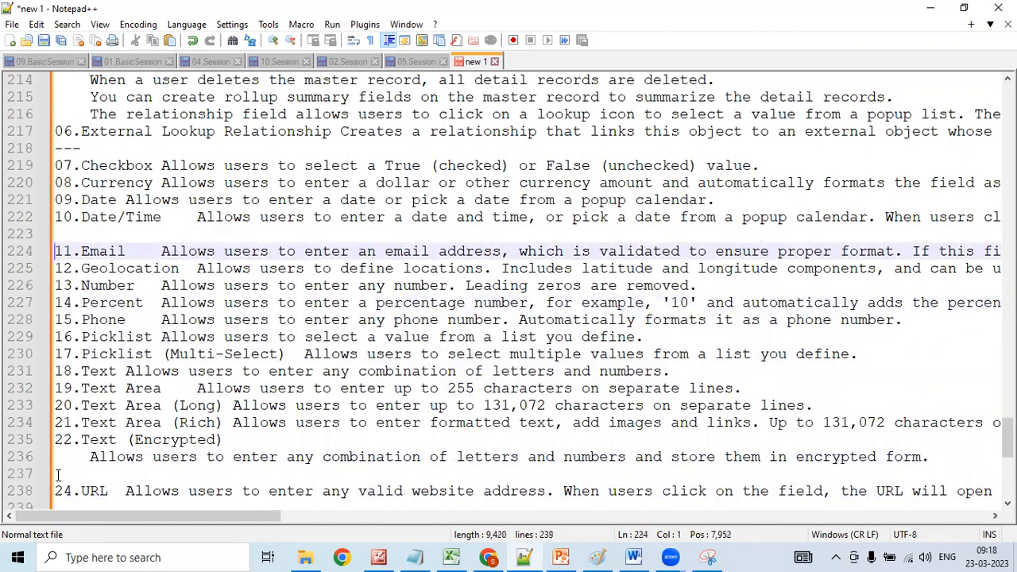
key("Up")
key("ctrl+v")
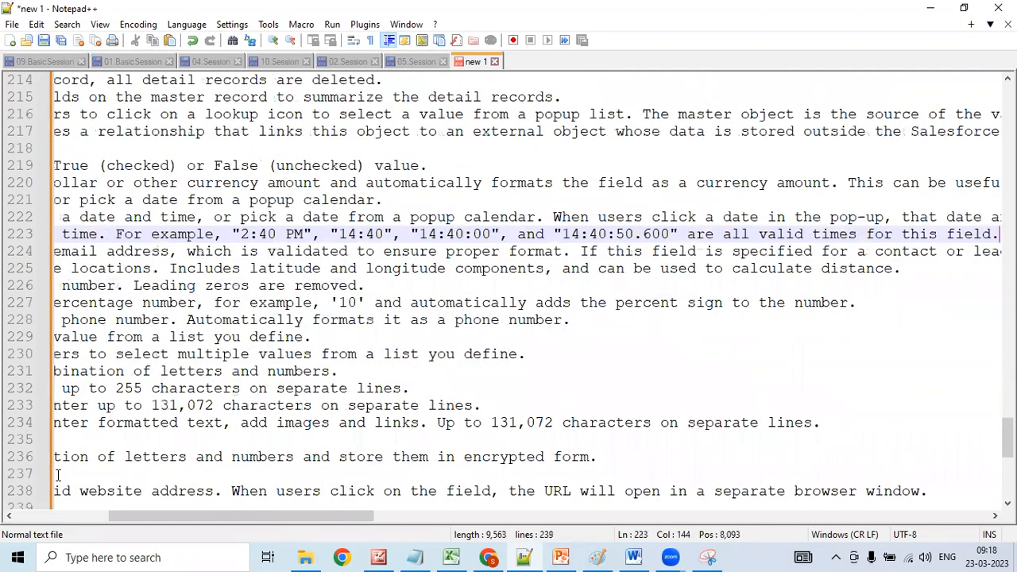
key("Return")
- Insert a blank line above the Date entry and another above the Currency entry
key("Up")
key("Up")
key("Up")
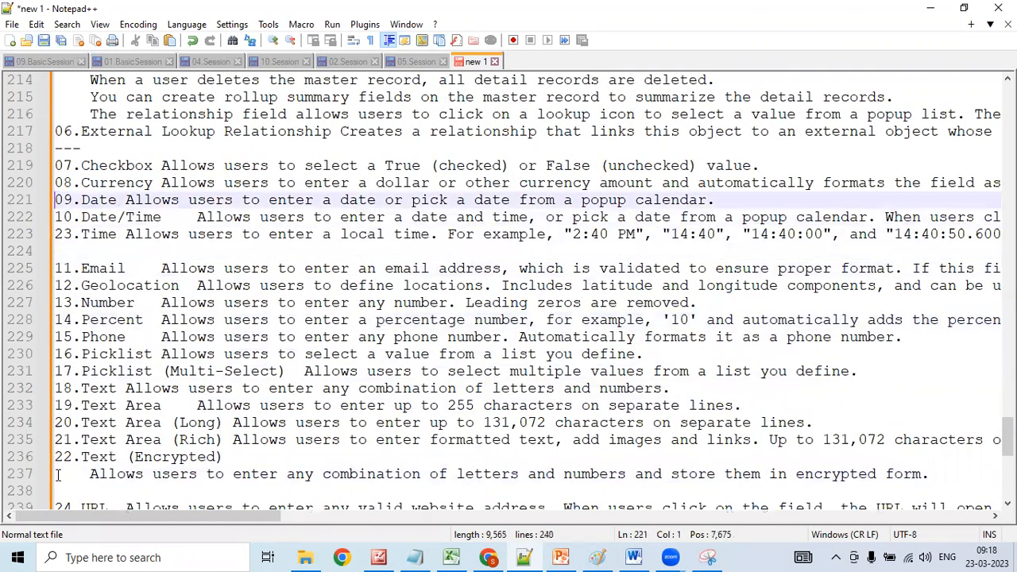
key("Return")
key("Up")
key("Up")
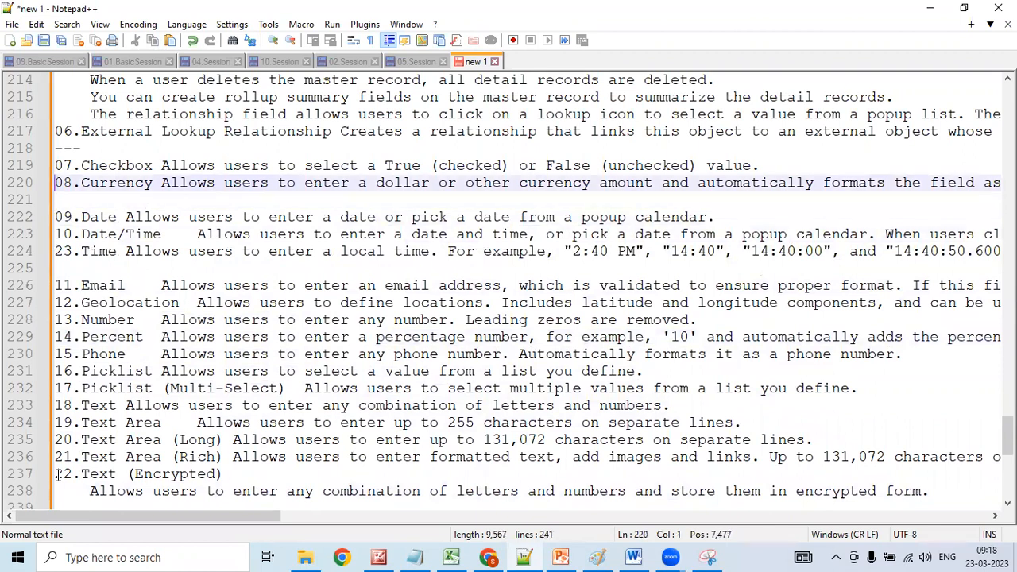
key("Return")
- Insert a blank line above the Geolocation entry and another above the Number entry
key("Down")
key("Down")
key("Down")
key("Down")
key("Down")
key("Down")
key("Down")
key("Return")
key("Down")
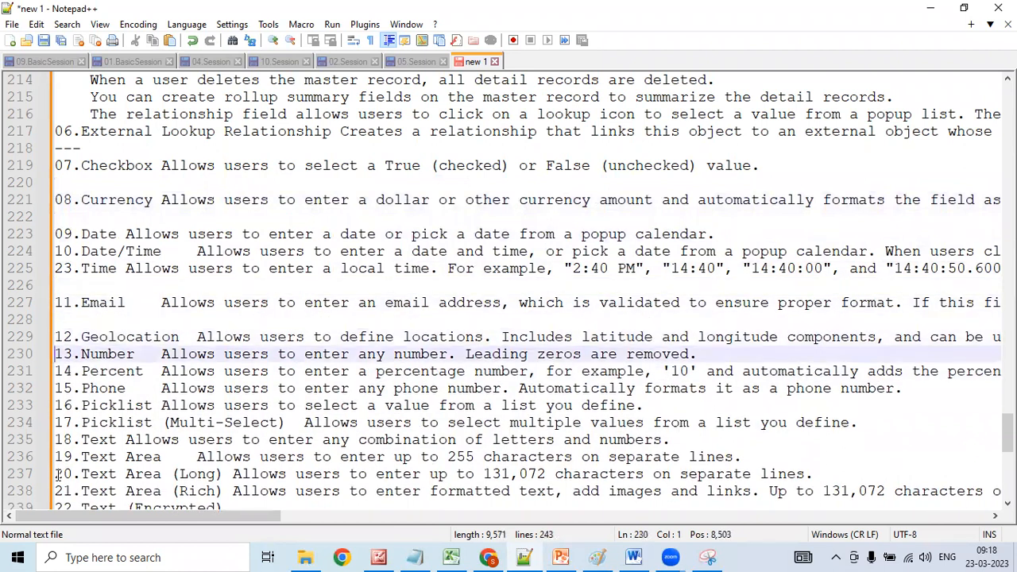
key("Return")
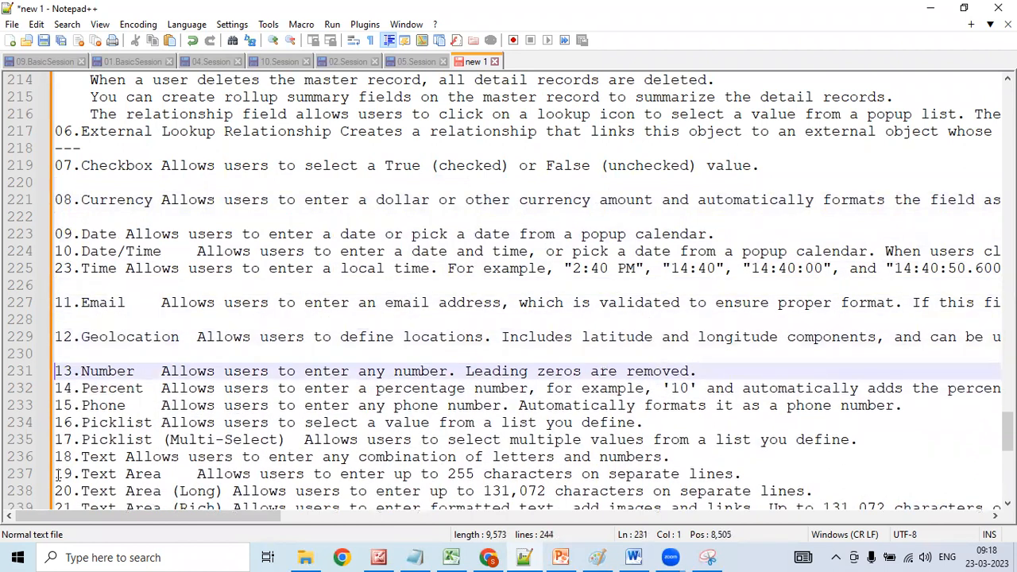
- Insert blank lines above the Phone entry, the Picklist entry and the Text entry to separate their groups
key("Down")
key("Down")
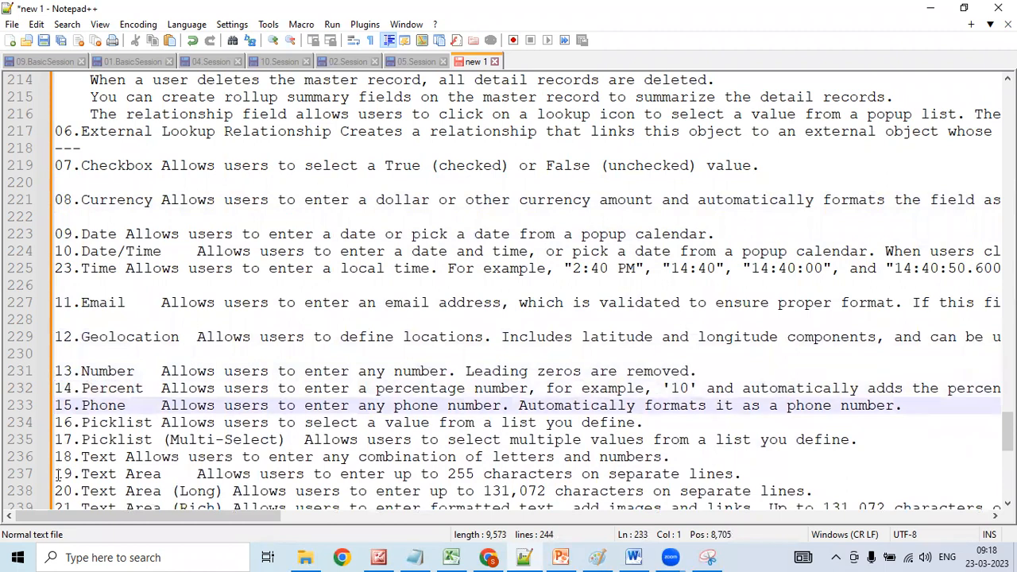
key("Return")
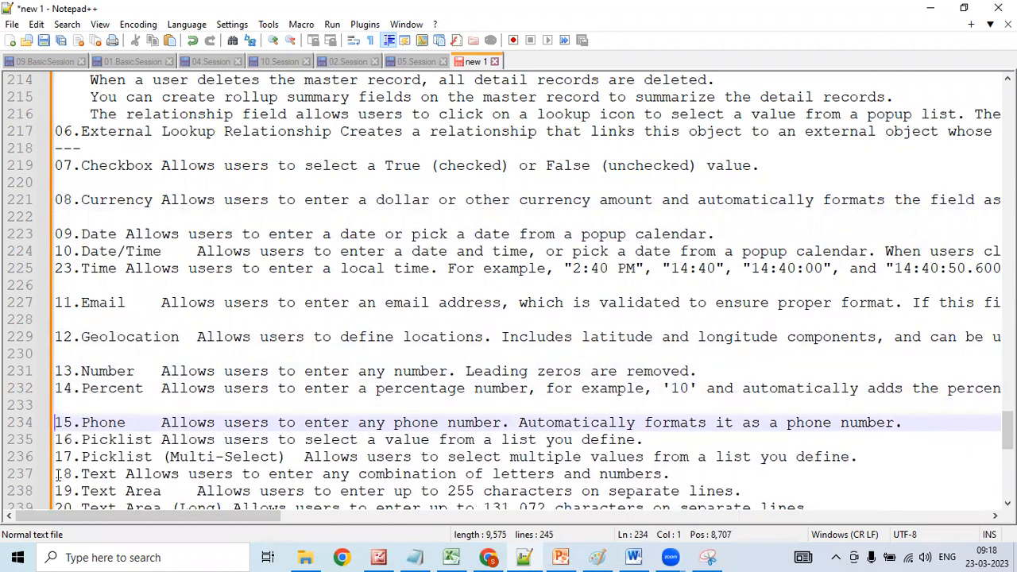
key("Down")
key("Return")
key("Down")
key("Down")
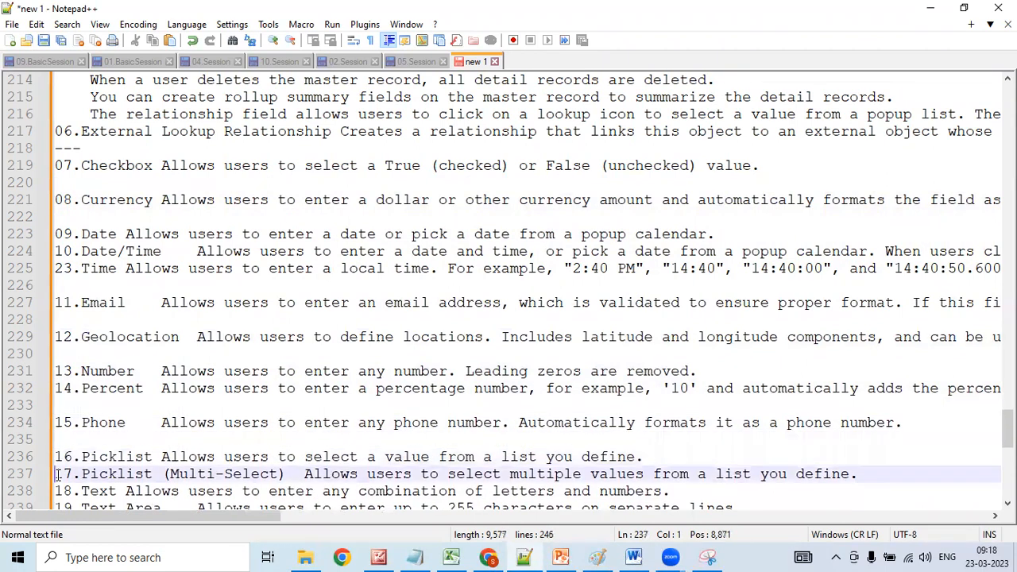
key("Return")
- Review the grouped data type list down to the URL entry and back up to the separator above Checkbox
key("Down")
key("Down")
key("Down")
key("Down")
key("Down")
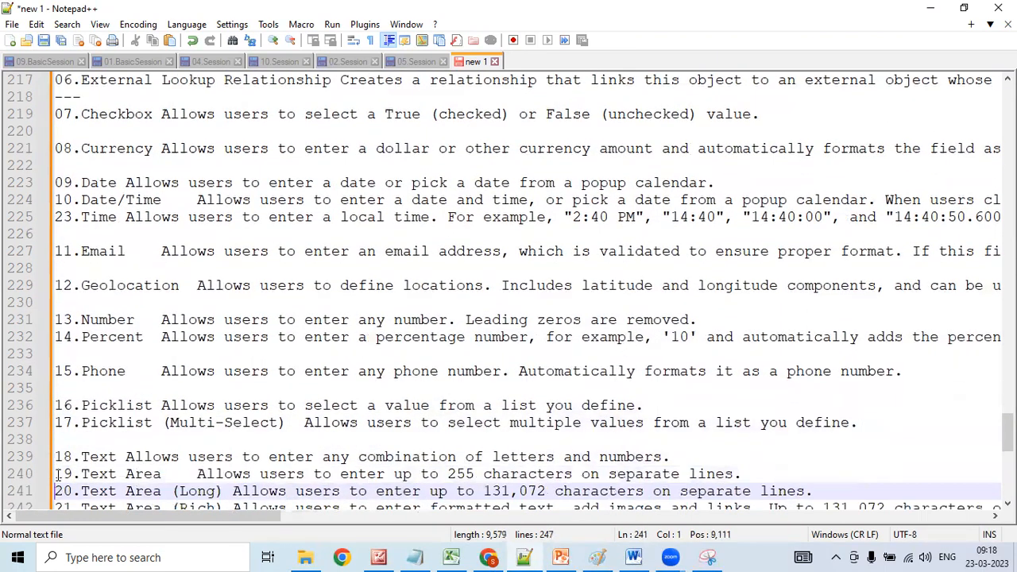
key("Down")
key("Down")
key("Down")
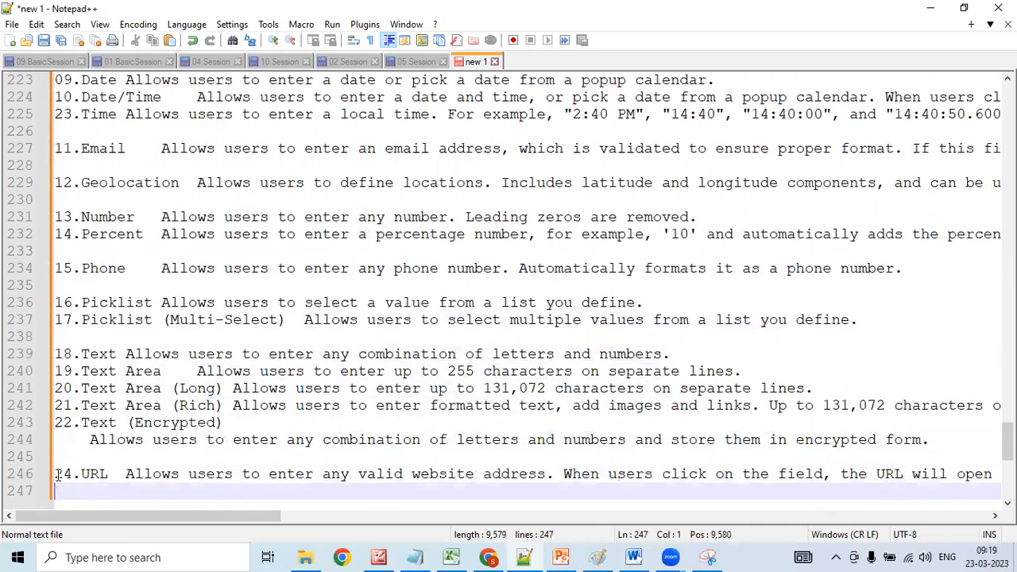
key("Up")
key("Up")
key("Up")
key("Up")
key("Up")
key("Up")
key("Up")
key("Up")
key("Up")
key("Up")
key("Up")
key("Up")
key("Up")
key("Up")
key("Up")
key("Up")
key("Up")
key("Up")
key("Up")
key("Up")
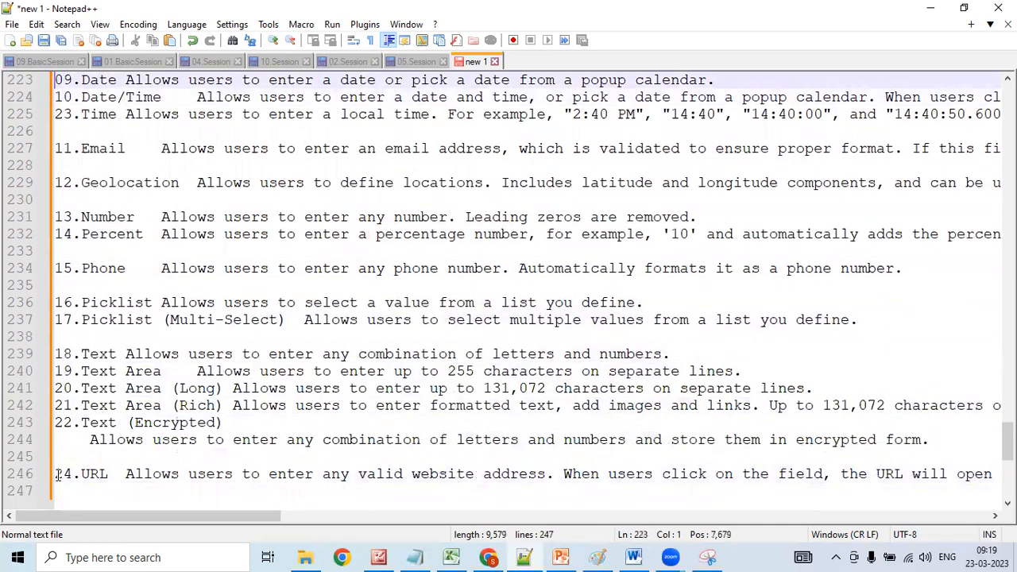
key("Up")
key("Down")
key("Down")
key("Down")
key("Down")
key("Down")
key("Down")
key("Down")
key("Down")
key("Down")
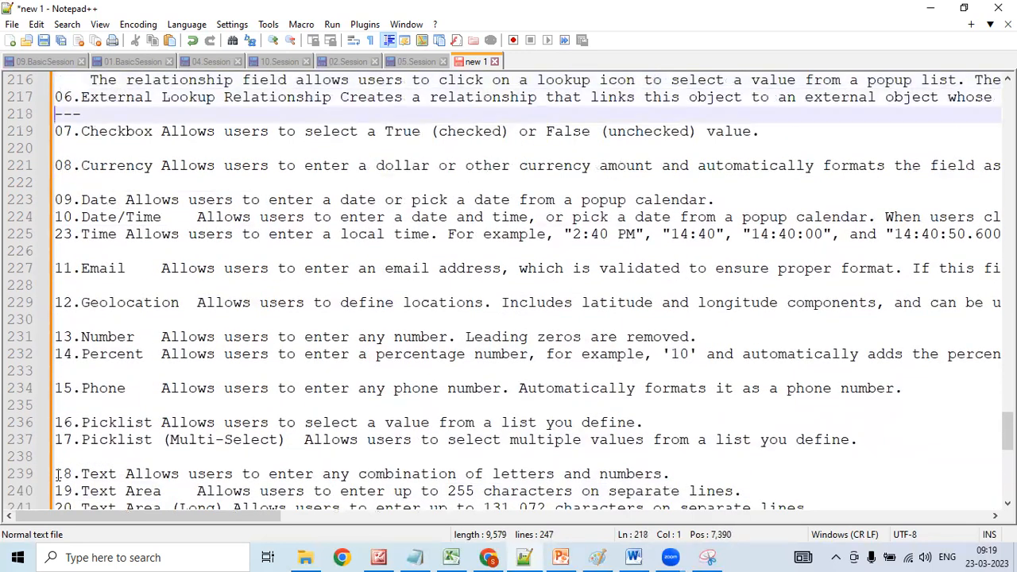
- Renumber the Time entry as 11 and the Email entry as 12
key("Right")
key("BackSpace")
type("1")
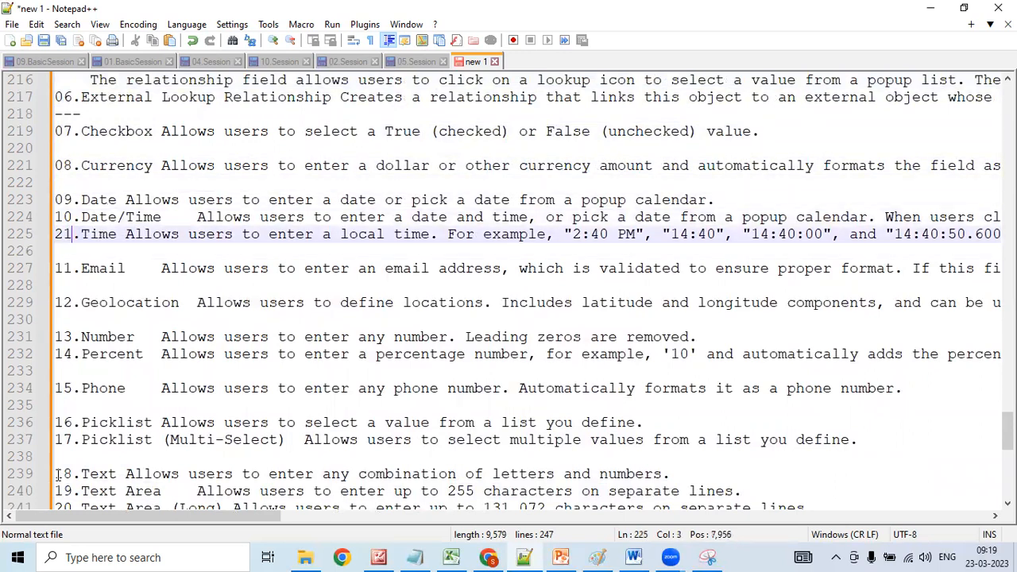
key("BackSpace")
type("1")
key("Down")
key("Down")
key("Right")
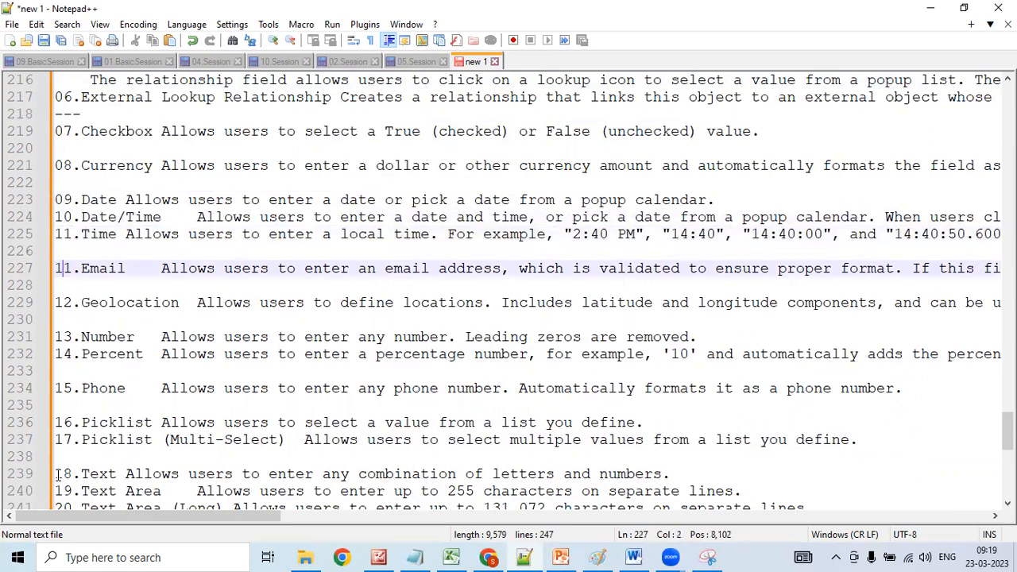
key("Delete")
type("2")
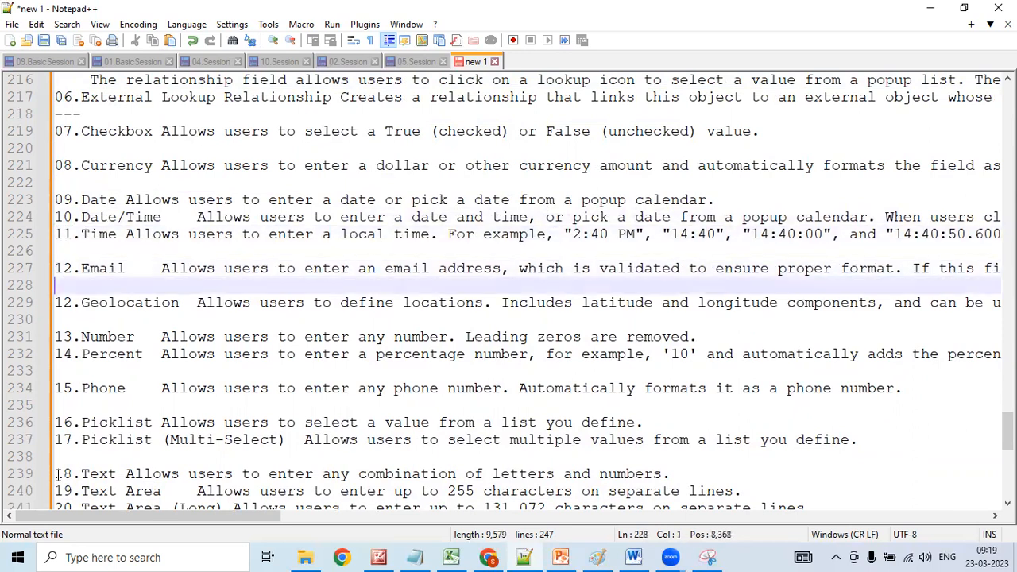
- Renumber the Geolocation, Number and Percent entries as 13, 14 and 15
key("Down")
key("Down")
key("BackSpace")
type("3")
key("Down")
key("Down")
key("BackSpace")
type("4")
key("Down")
key("BackSpace")
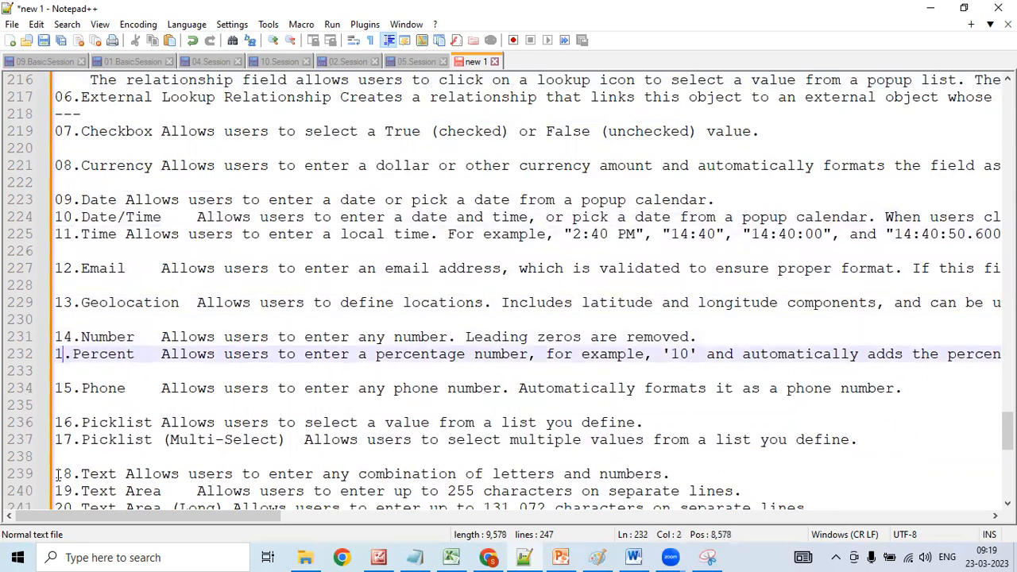
type("5")
- Renumber the Phone entry as 16, Picklist as 17 and Picklist (Multi-Select) as 18
key("Down")
key("Down")
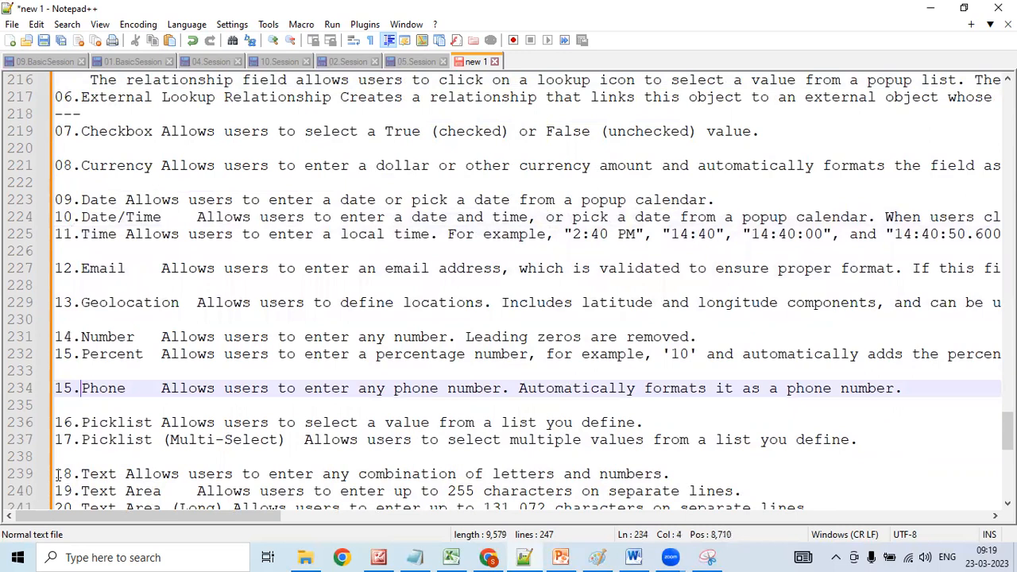
key("BackSpace")
key("Down")
key("Down")
key("BackSpace")
type("7")
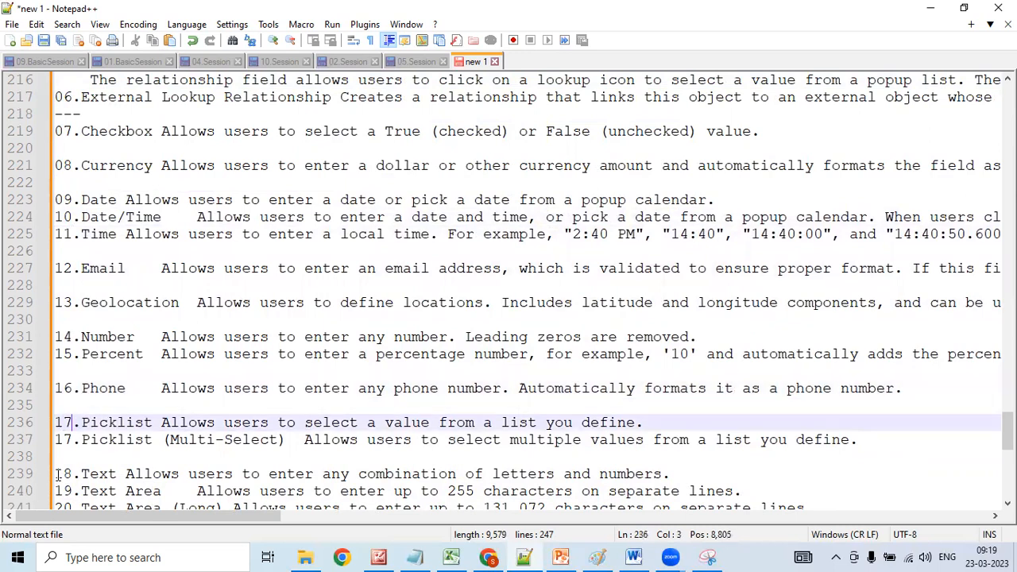
key("Down")
key("BackSpace")
type("8")
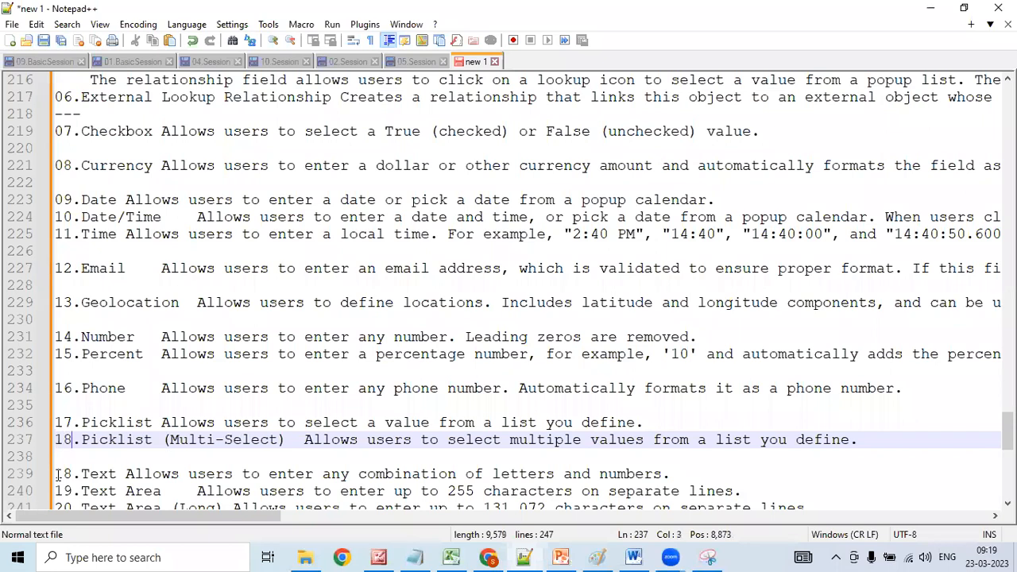
- Renumber the Text entry as 19 and the Text Area entry as 20
key("Down")
key("Down")
key("BackSpace")
type("9")
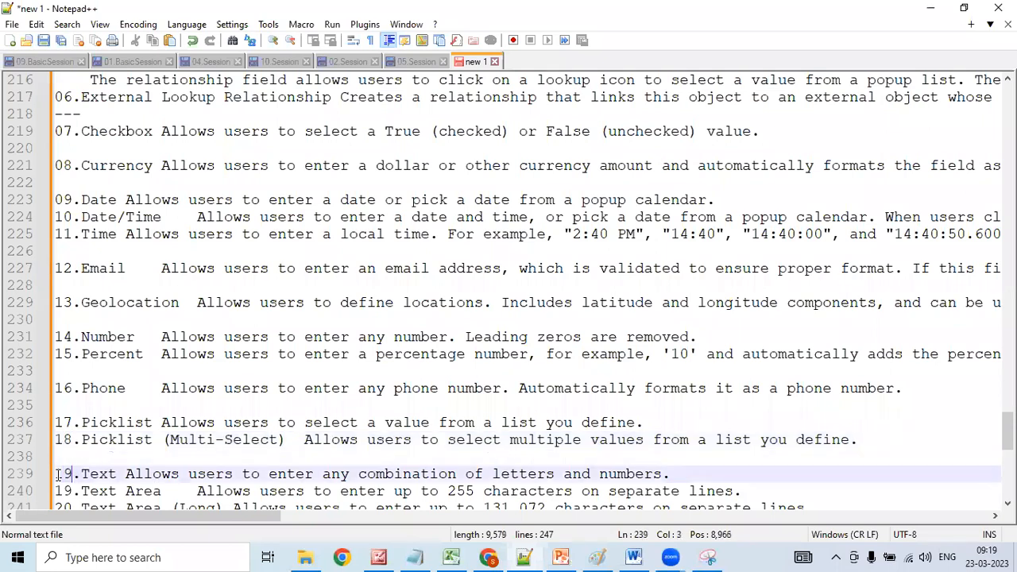
key("Down")
key("BackSpace")
key("BackSpace")
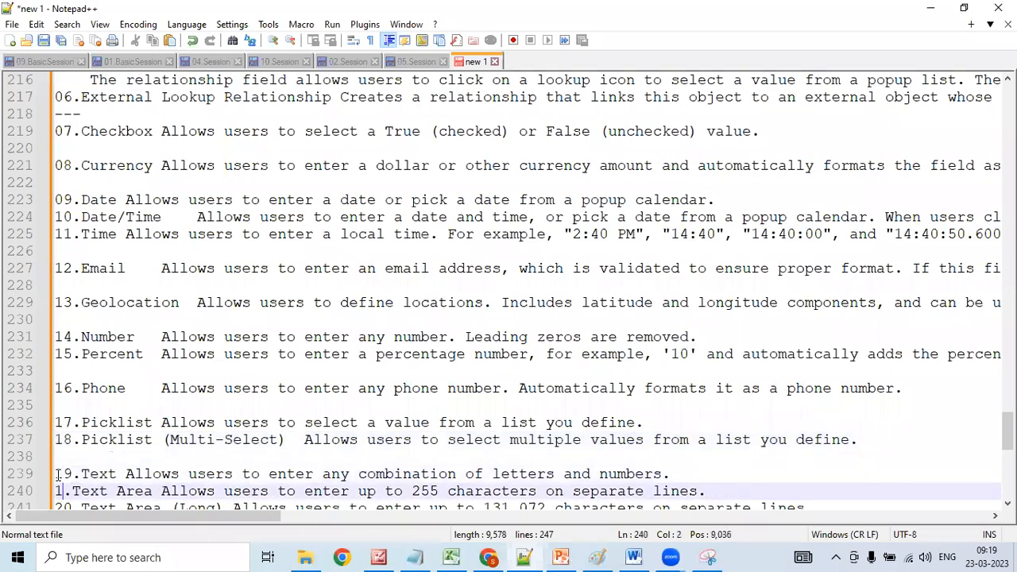
type("20")
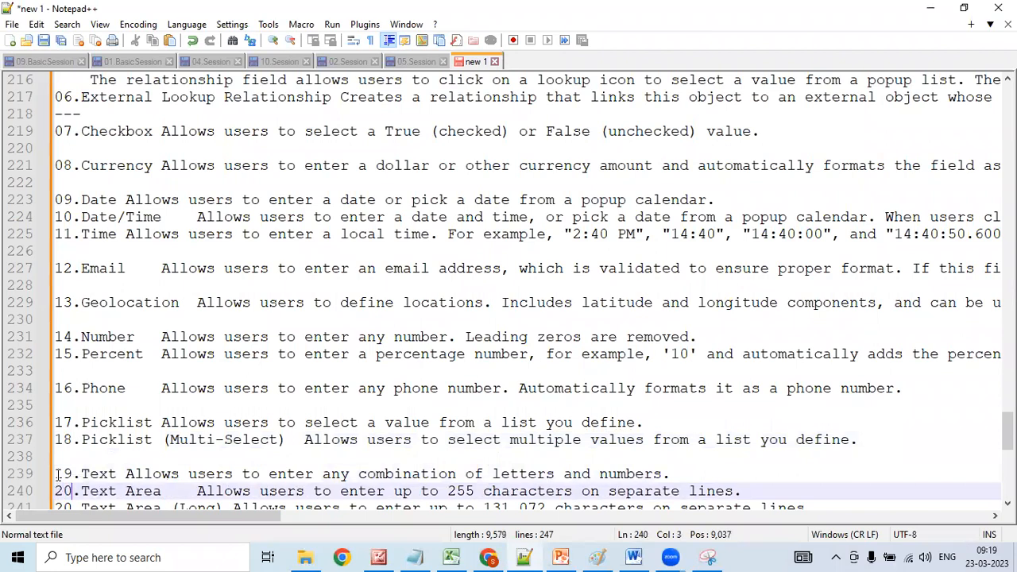
- Renumber the Text Area (Long), Text Area (Rich) and Text (Encrypted) entries as 21, 22 and 23
key("Down")
key("BackSpace")
type("1")
key("Down")
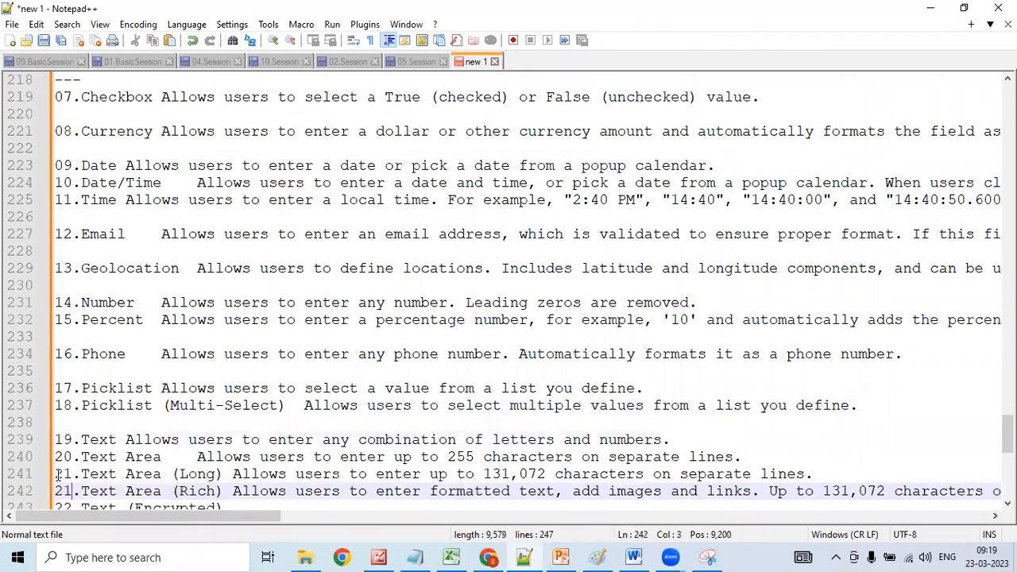
key("BackSpace")
type("2")
key("Down")
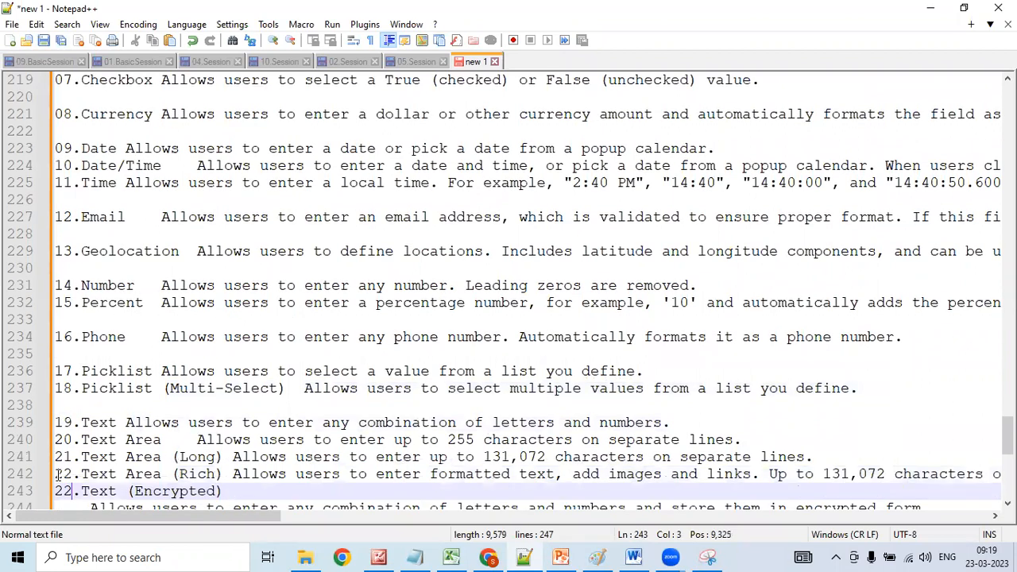
key("BackSpace")
type("3")
key("Down")
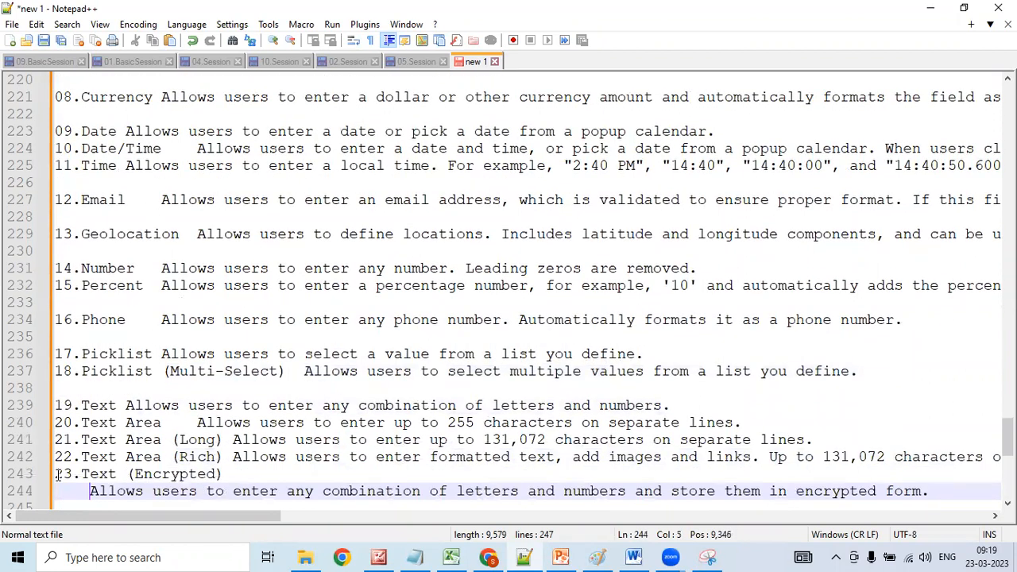
- Review the renumbered data type list from its end back up to the lines above the Data Types heading
key("Down")
key("Down")
key("Down")
key("Up")
key("Up")
key("Up")
key("Up")
key("Up")
key("Up")
key("Up")
key("Up")
key("Up")
key("Up")
key("Up")
key("Up")
key("Up")
key("Up")
key("Up")
key("Up")
key("Up")
key("Up")
key("Up")
key("Up")
key("Up")
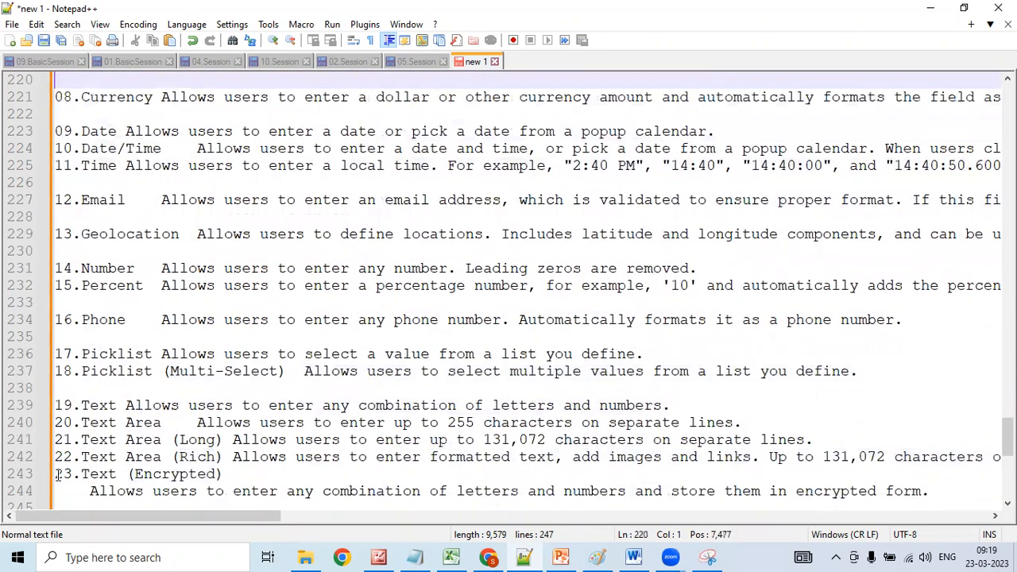
key("Up")
key("Up")
key("Up")
key("Up")
key("Up")
key("Up")
key("Up")
key("Up")
key("Up")
key("Up")
key("Up")
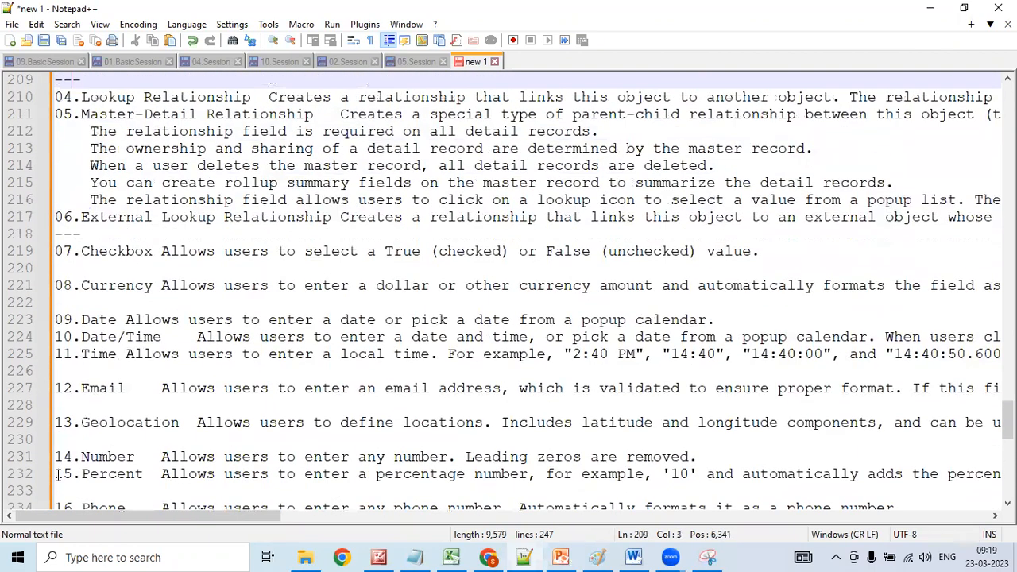
key("Up")
key("Up")
key("Up")
key("Up")
key("Up")
key("Up")
key("Up")
key("Up")
key("Up")
key("Up")
key("Up")
key("Up")
key("Up")
key("Up")
key("Up")
key("Up")
key("Up")
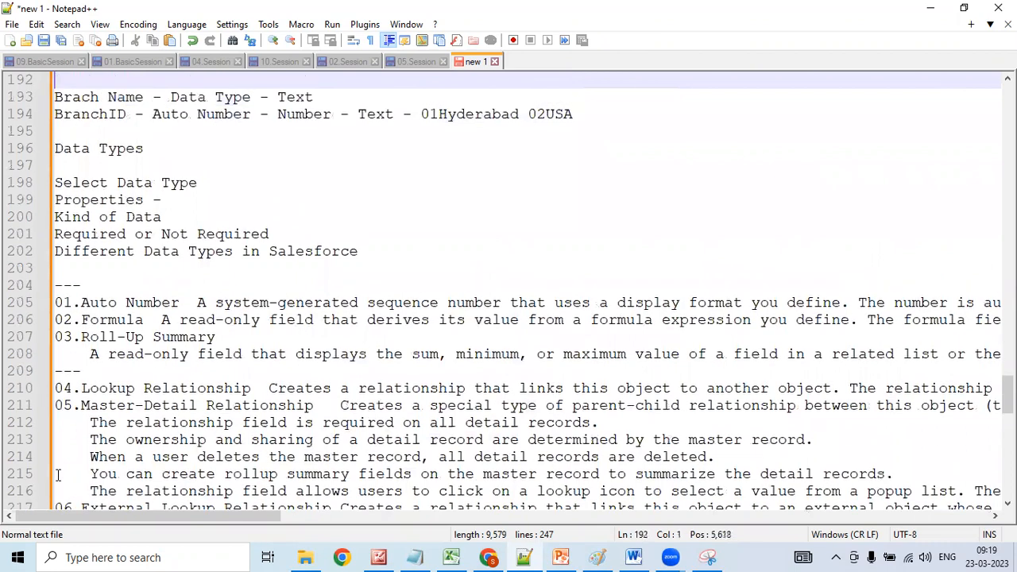
- Examine the first group of data types, from Auto Number through Formula to the Roll-Up Summary description
key("Down")
key("Down")
key("Down")
key("Down")
key("Down")
key("Down")
key("Down")
key("Down")
key("Down")
key("Down")
key("Down")
key("Down")
key("Down")
key("Down")
key("Down")
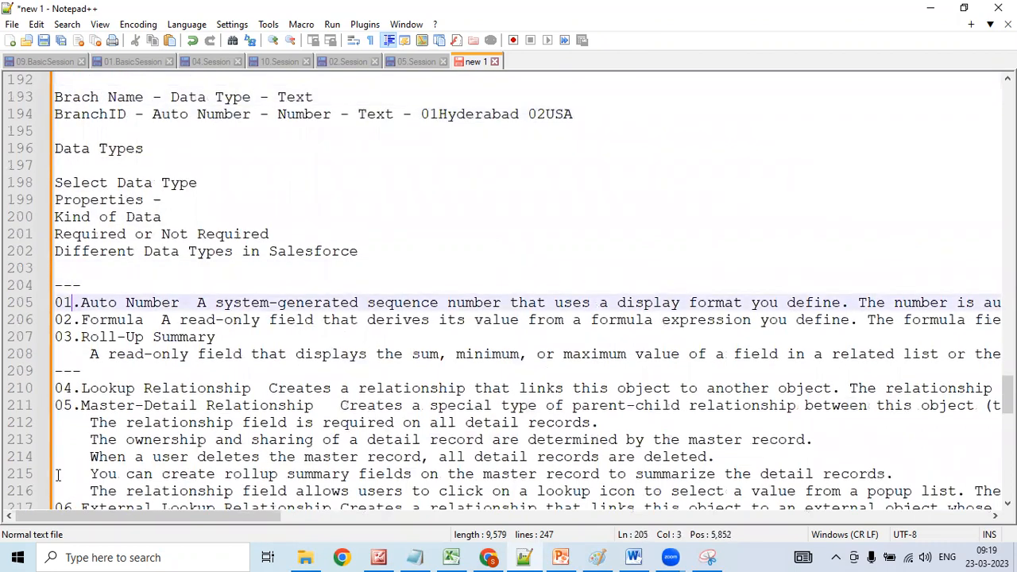
key("Down")
key("Down")
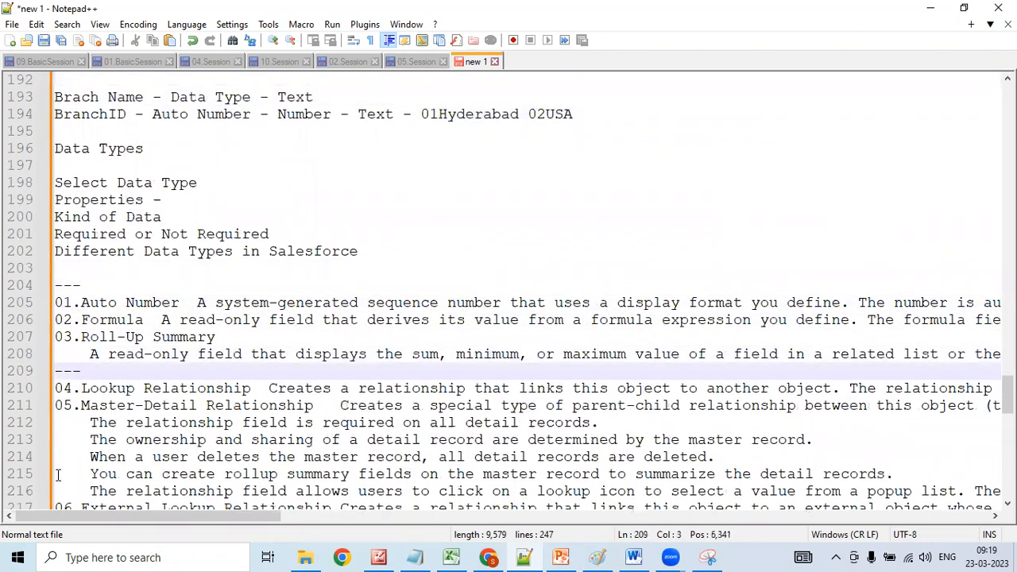
key("Up")
key("Up")
key("Up")
key("Up")
key("Up")
key("Down")
key("Down")
key("Down")
key("Down")
key("Up")
key("Up")
key("Up")
key("Down")
key("Down")
key("Down")
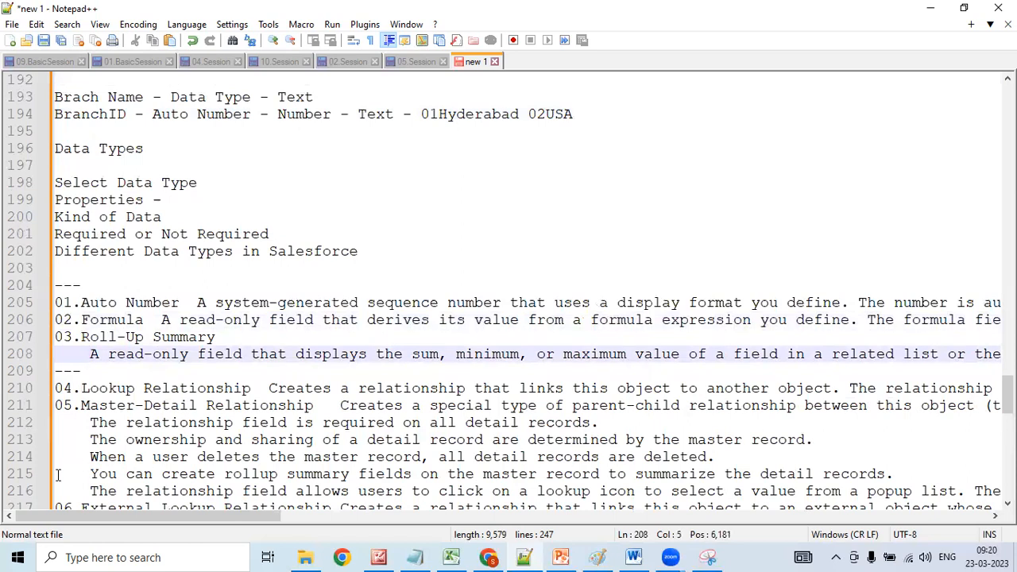
- Highlight the lines from Auto Number to the end of the Roll-Up Summary description, then clear the selection
key("Up")
key("Up")
key("Up")
key("Left")
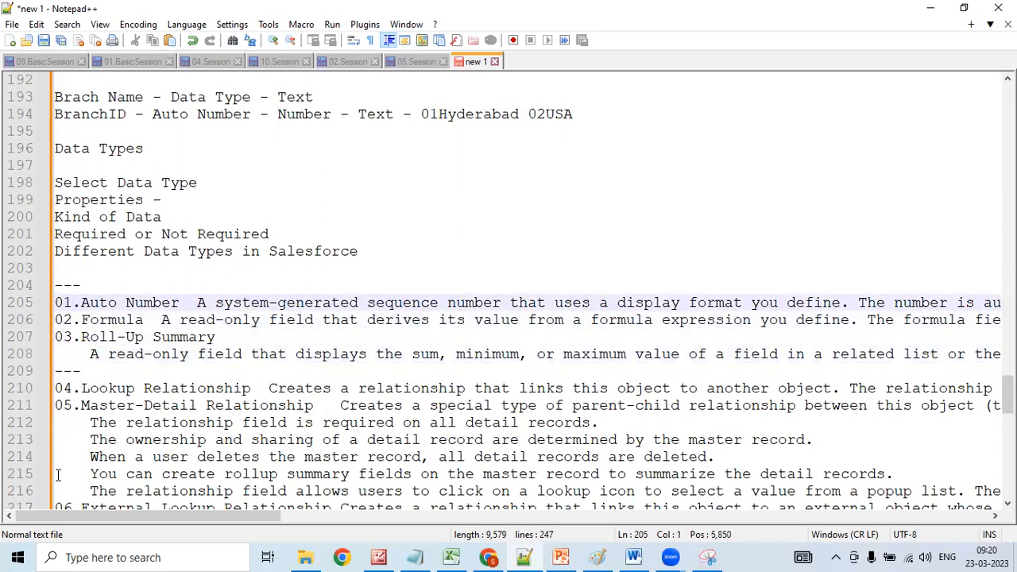
key("shift+Down")
key("shift+Down")
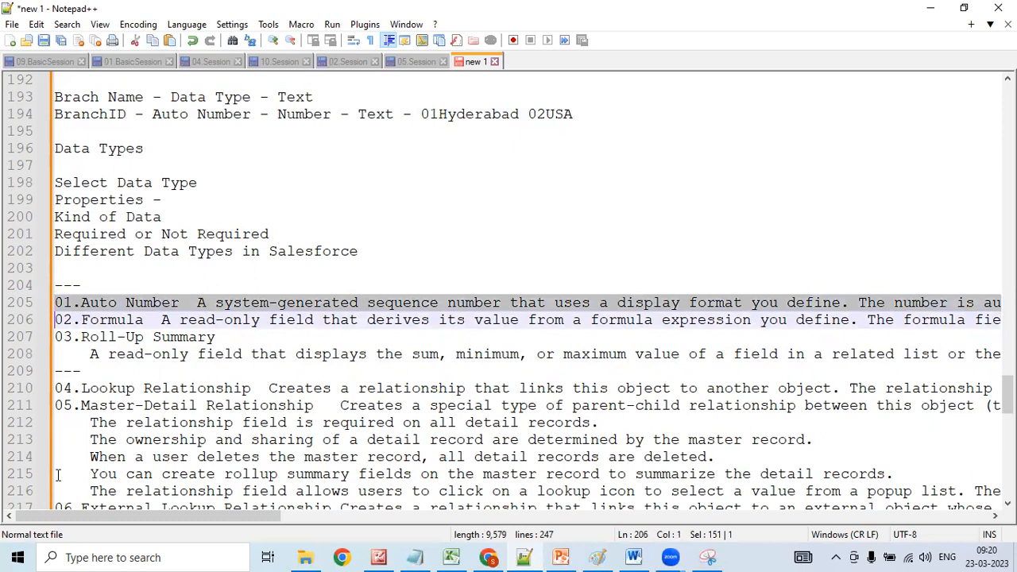
key("shift+Down")
key("shift+Down")
key("shift+Up")
key("shift+End")
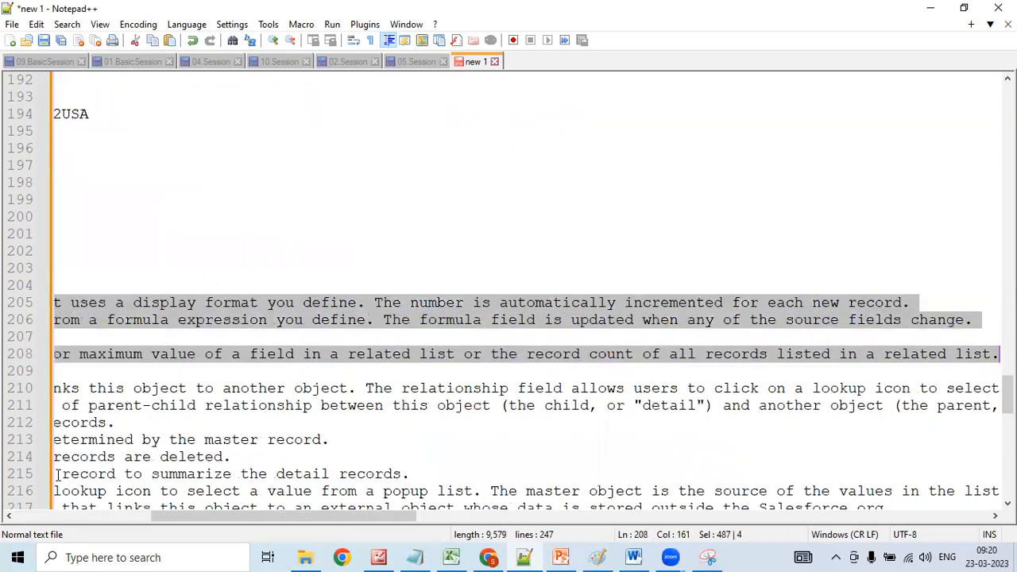
key("Down")
key("Left")
key("Left")
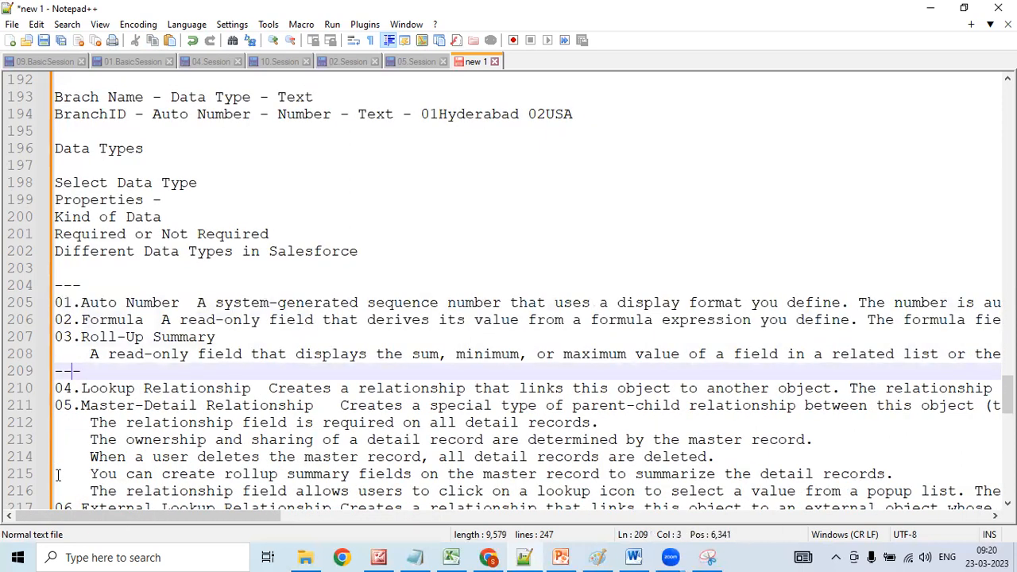
- Go through the Auto Number, Formula and Roll-Up Summary entries line by line once more
key("Up")
key("Up")
key("Up")
key("Up")
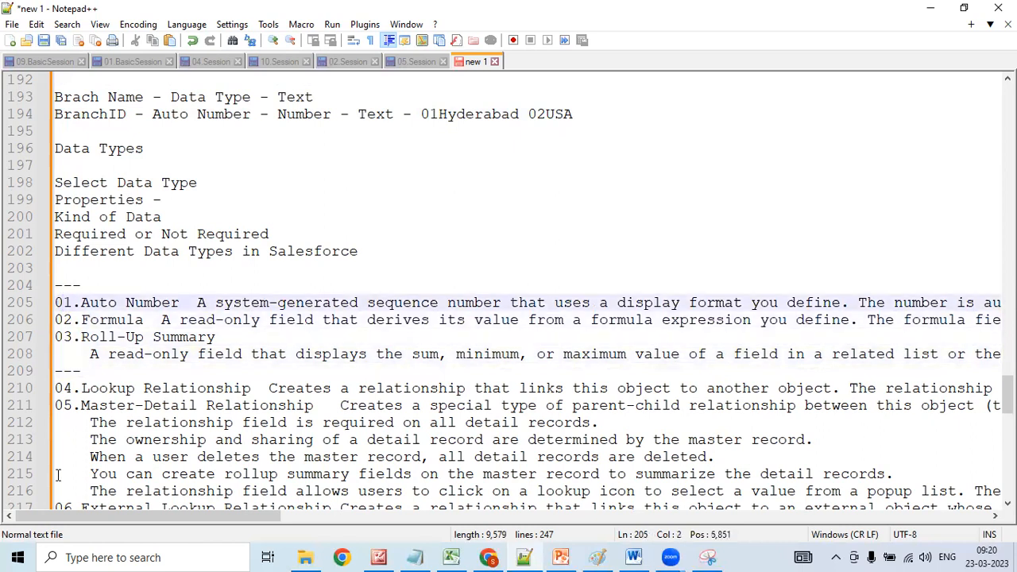
key("Down")
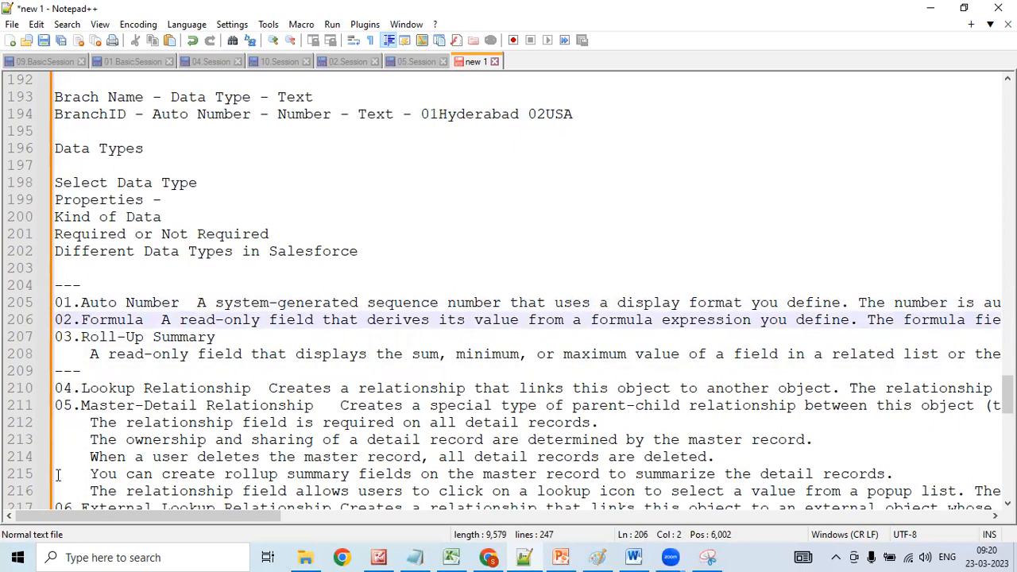
key("Down")
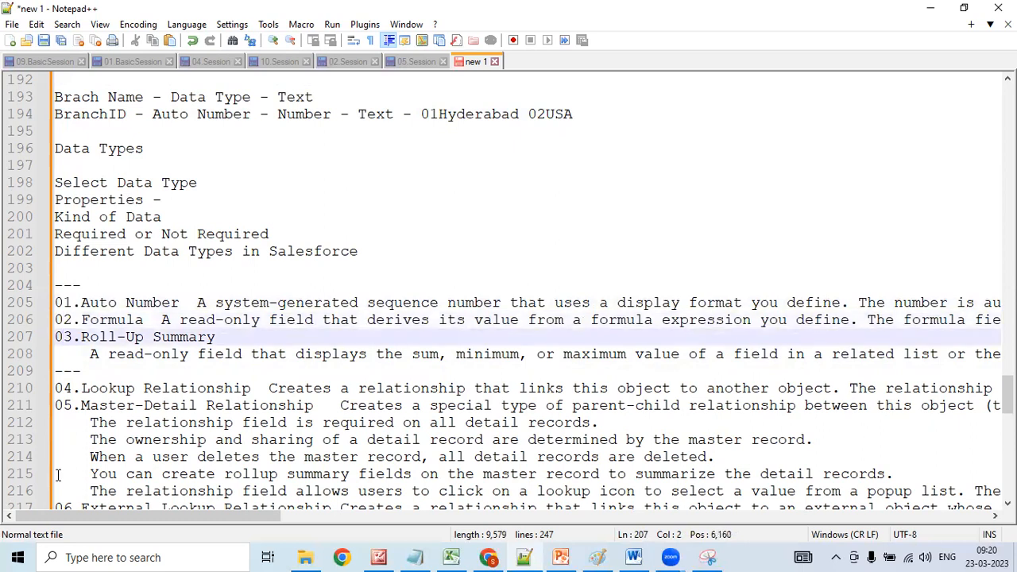
key("Up")
key("Up")
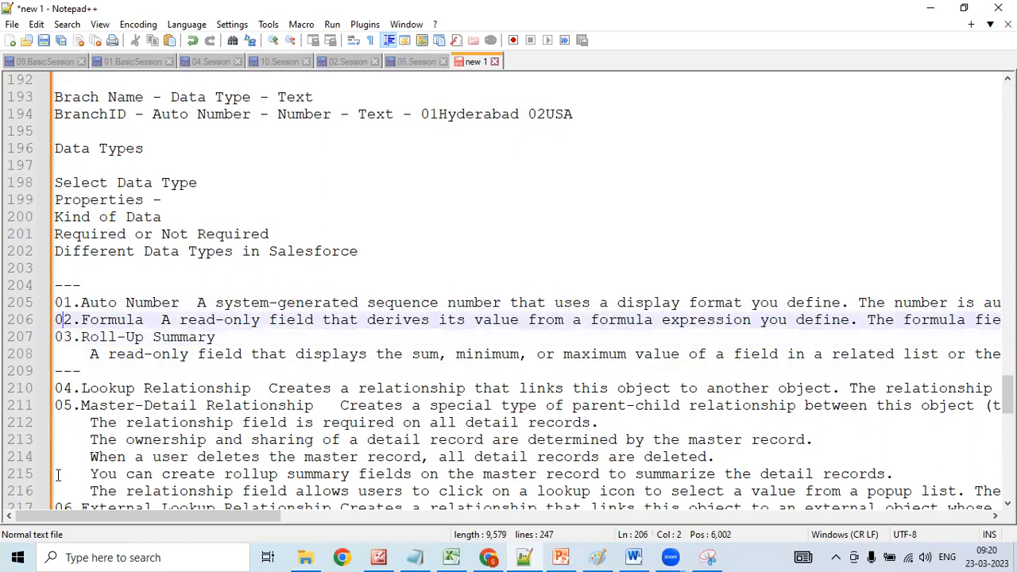
key("Down")
key("Down")
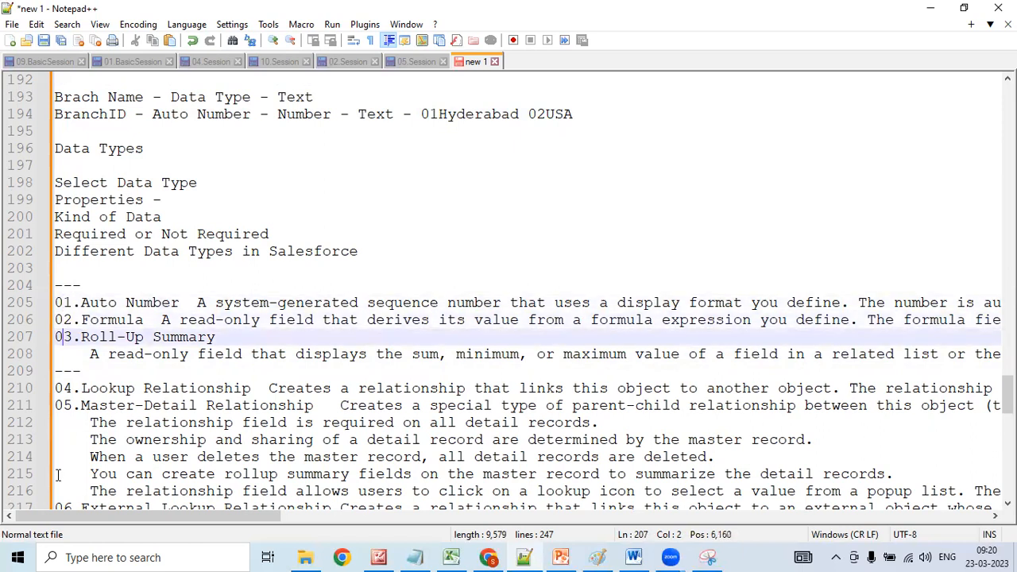
key("Up")
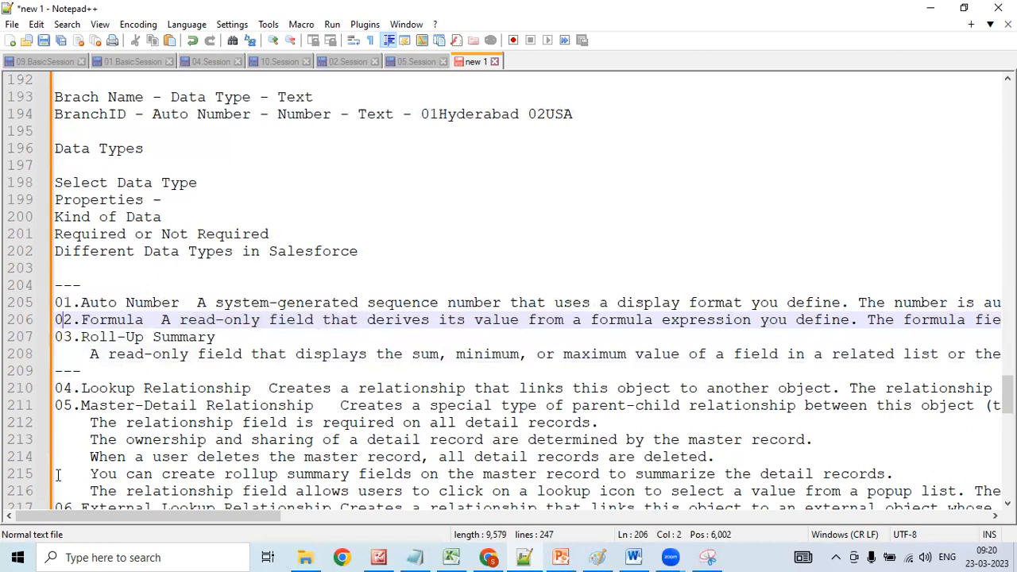
- Read on from the Formula entry through Roll-Up Summary and Lookup Relationship to the last indented note under Master-Detail Relationship
key("Down")
key("Down")
key("Down")
key("Down")
key("Down")
key("Down")
key("Down")
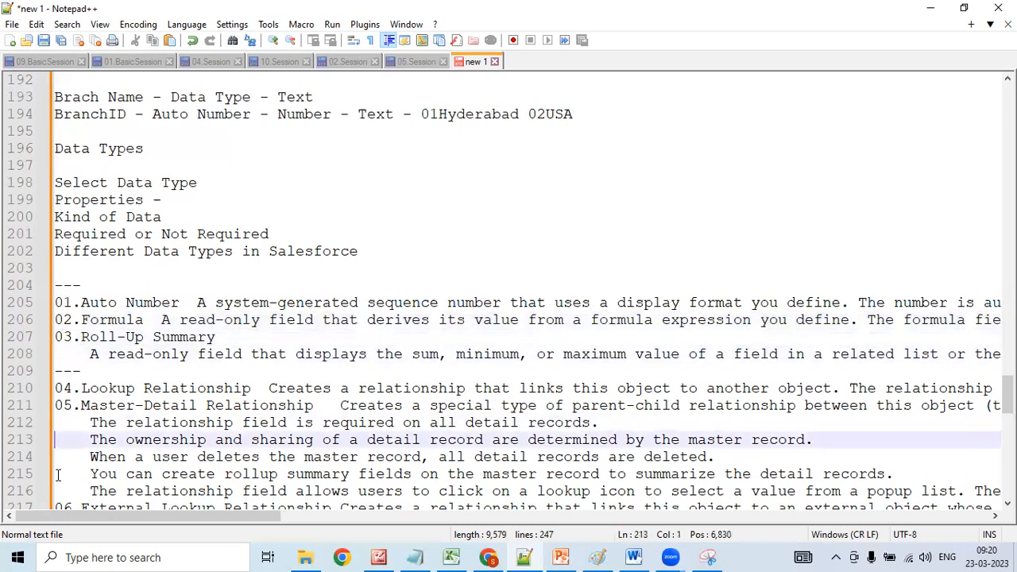
key("Down")
key("Down")
key("Down")
key("Down")
key("Down")
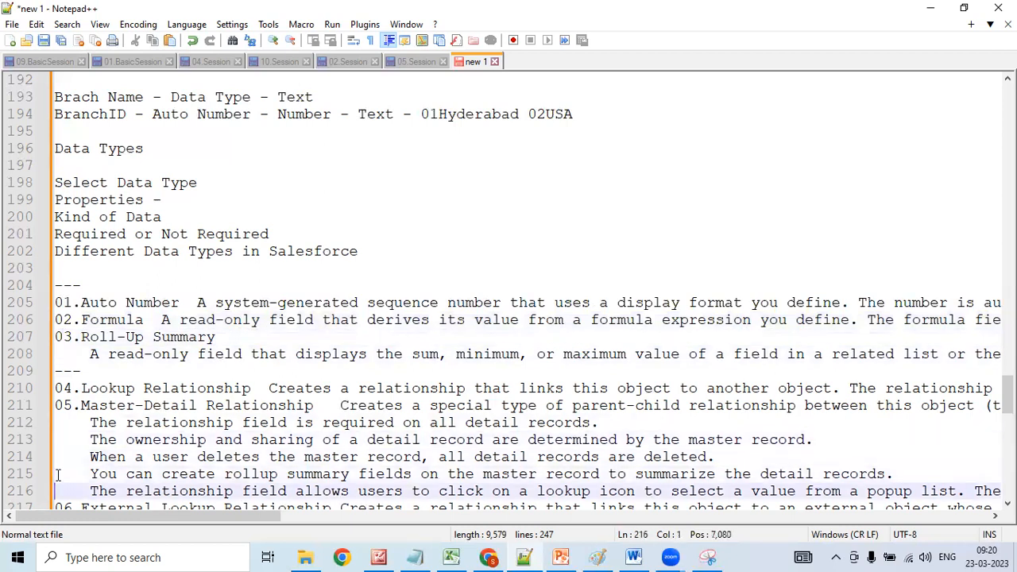
- Return to the Lookup Relationship entry and examine it together with the first Master-Detail Relationship notes
key("Right")
key("Up")
key("Up")
key("Up")
key("Up")
key("Up")
key("Up")
key("Up")
key("Up")
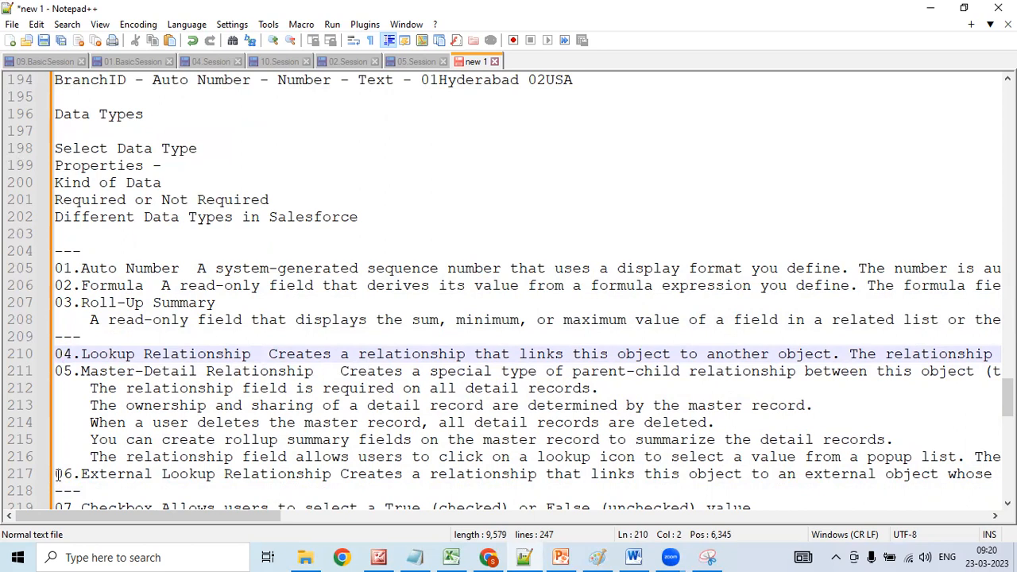
key("Down")
key("Down")
key("Down")
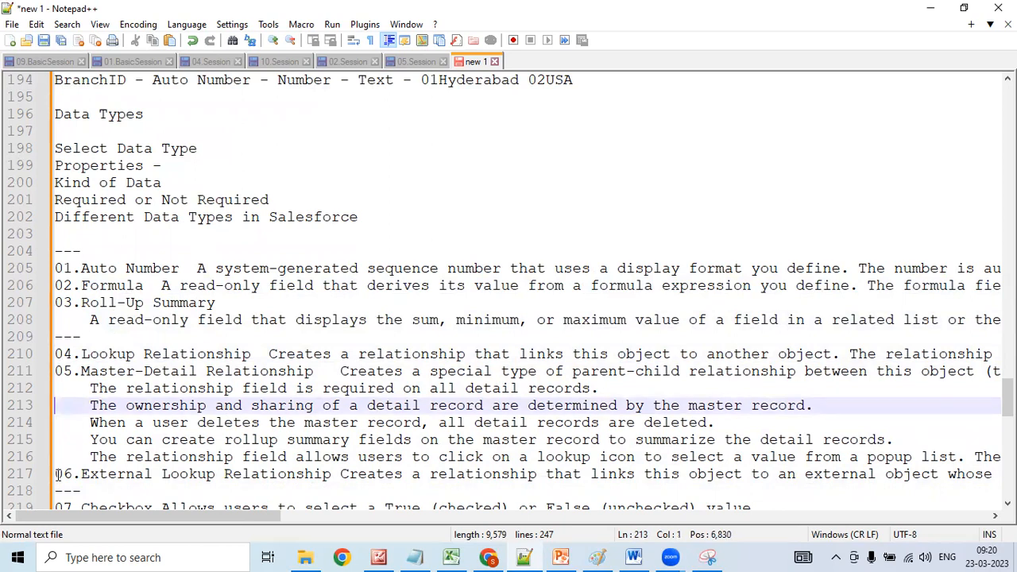
key("Up")
key("Up")
key("Up")
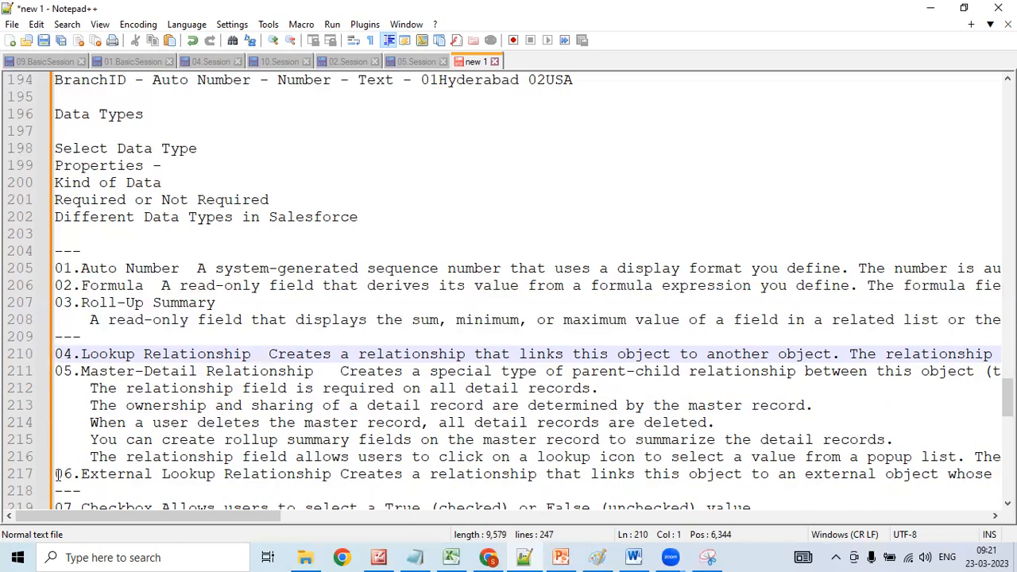
- Review the rest of the relationship group, past External Lookup Relationship, to the Checkbox entry
key("Down")
key("Down")
key("Down")
key("Down")
key("Down")
key("Down")
key("Down")
key("Down")
key("Down")
key("Down")
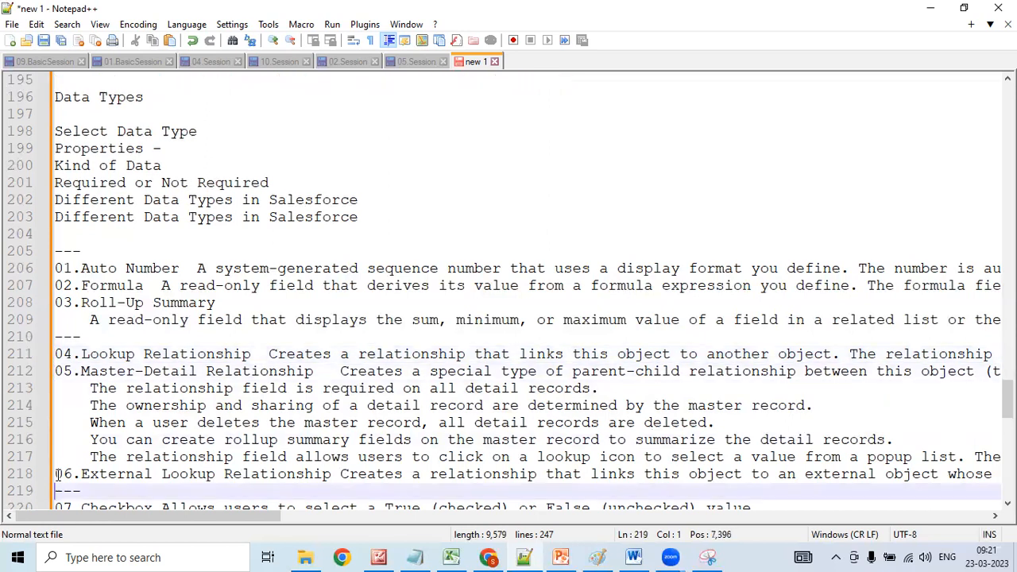
key("Down")
key("Up")
key("Up")
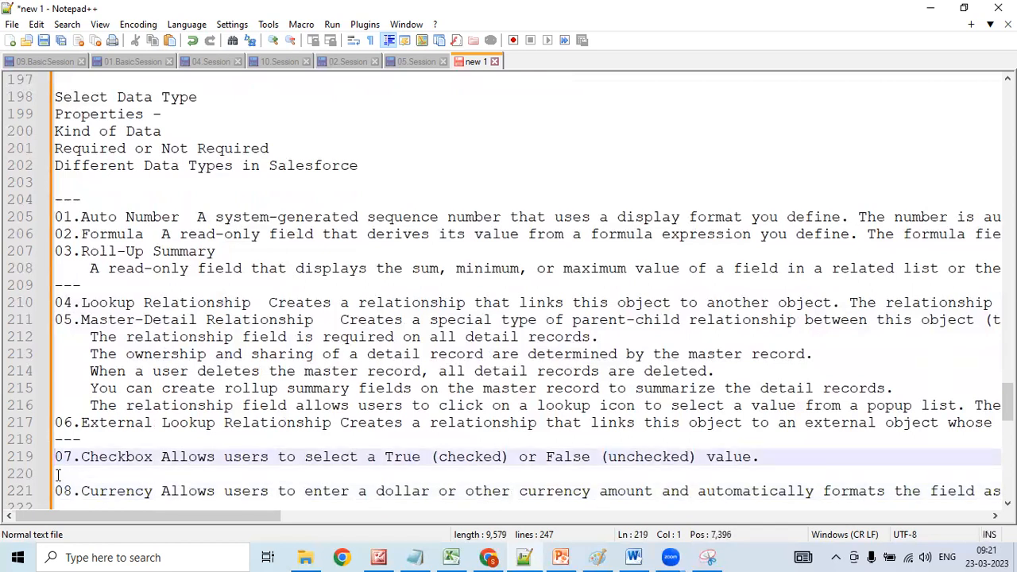
- Read the Currency, Date, Date/Time and Time entries, then return to the Date entry
key("Down")
key("Down")
key("Down")
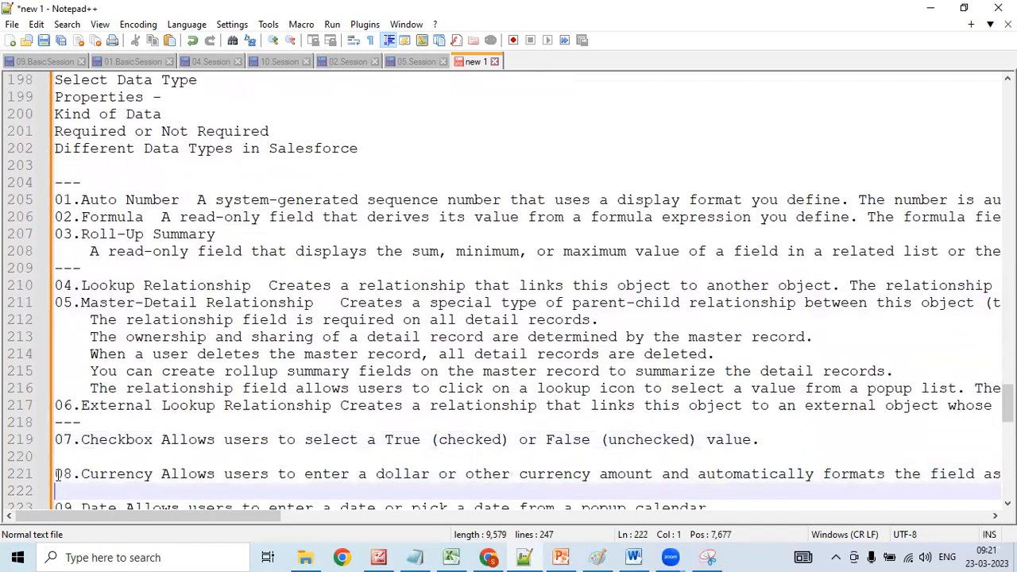
key("Down")
key("Down")
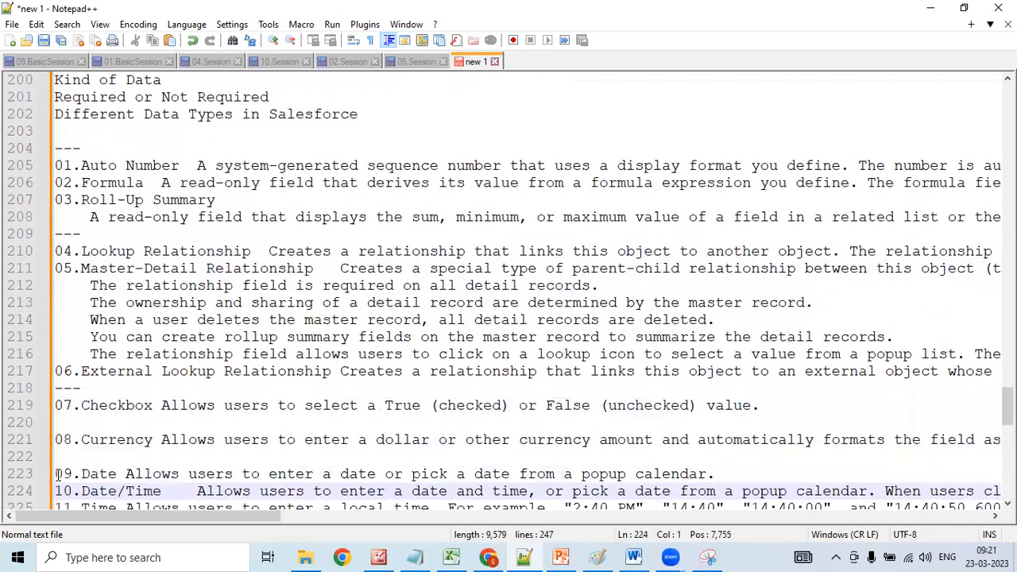
key("Down")
key("Down")
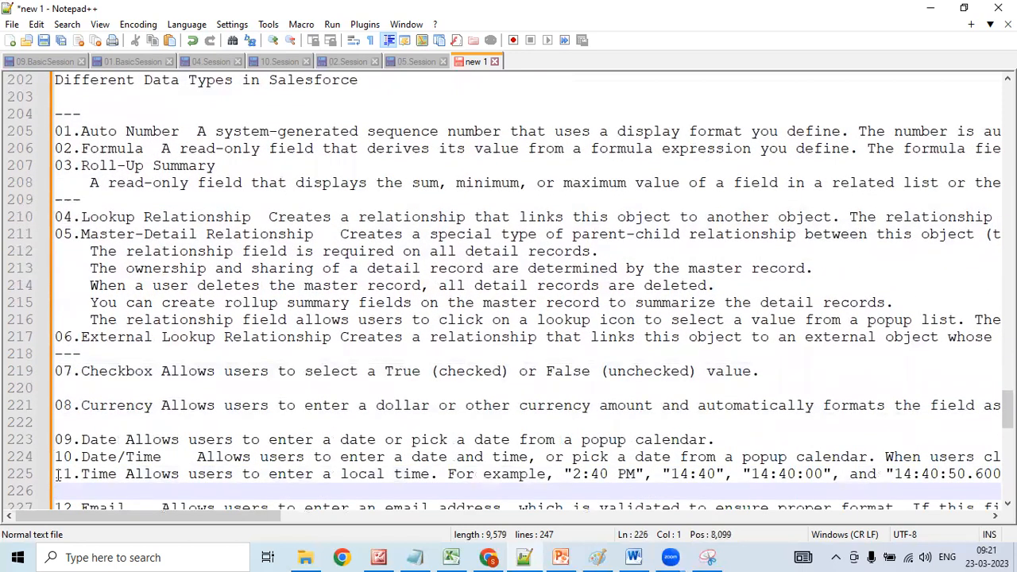
key("Up")
key("Up")
key("Up")
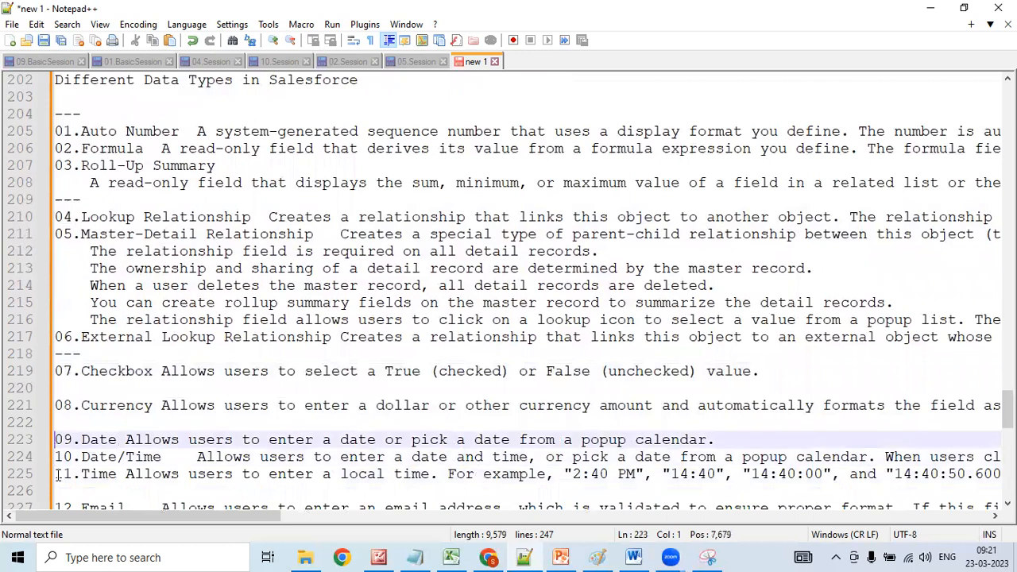
- Recheck the lines around the Currency and Date entries
key("Down")
key("Up")
key("Up")
key("Down")
key("Down")
key("Up")
key("Up")
key("Up")
key("Up")
key("Down")
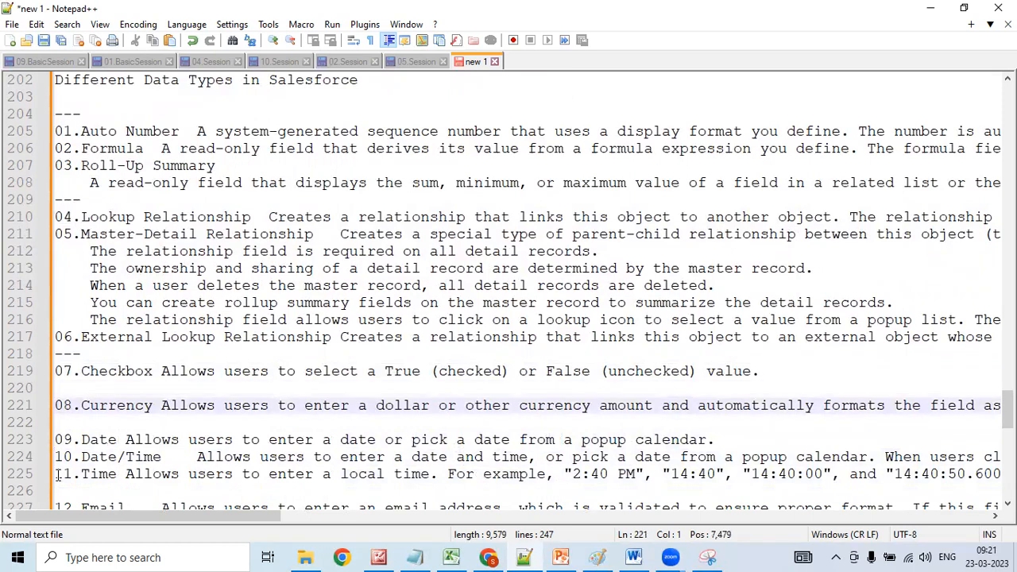
key("Up")
key("Up")
- Examine the entries from Currency through the date and time types and Email to Geolocation
key("Down")
key("Down")
key("Down")
key("Down")
key("Down")
key("Down")
key("Down")
key("Down")
key("Down")
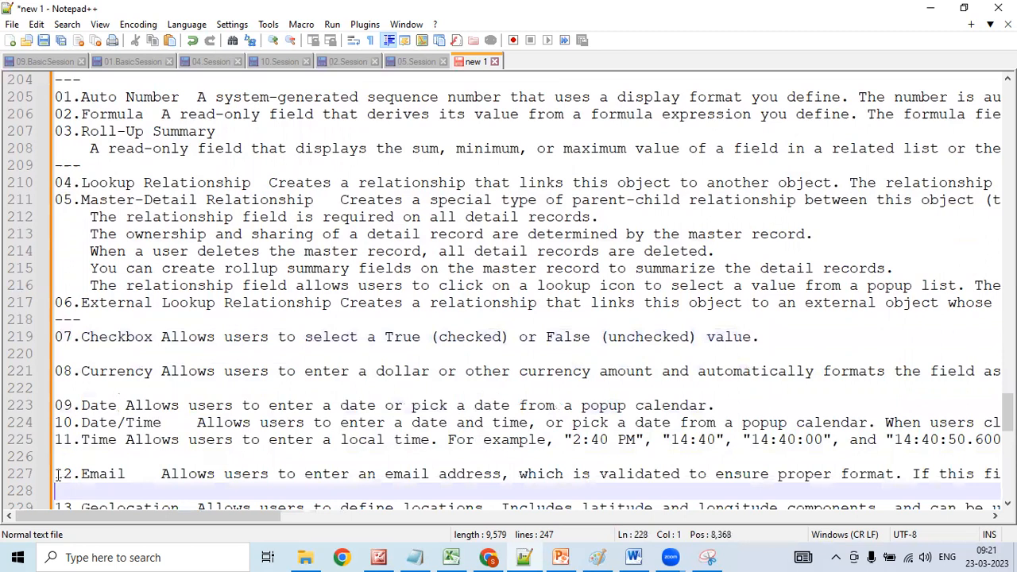
key("Up")
key("Down")
key("Down")
key("Down")
key("Down")
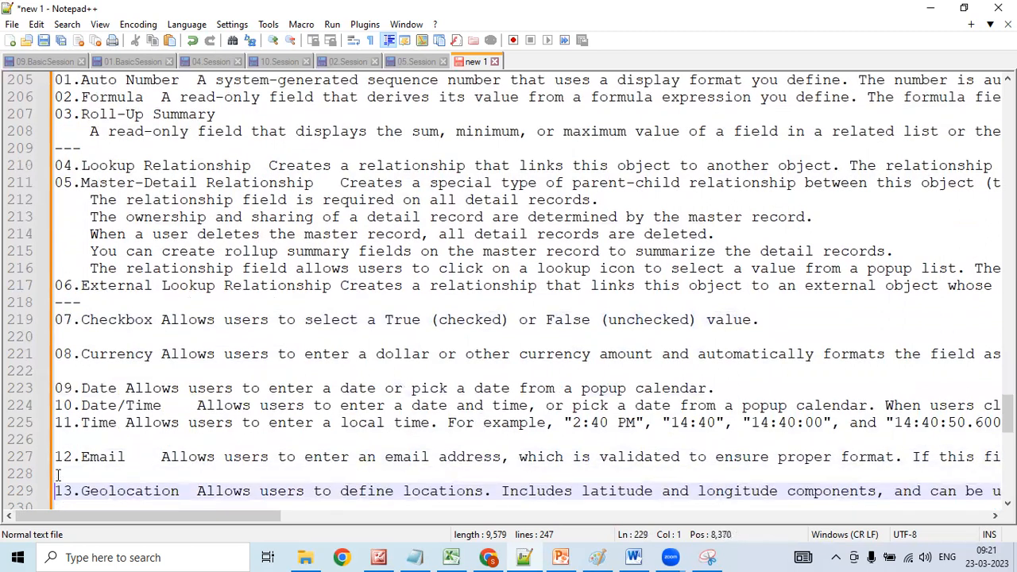
key("Up")
key("Up")
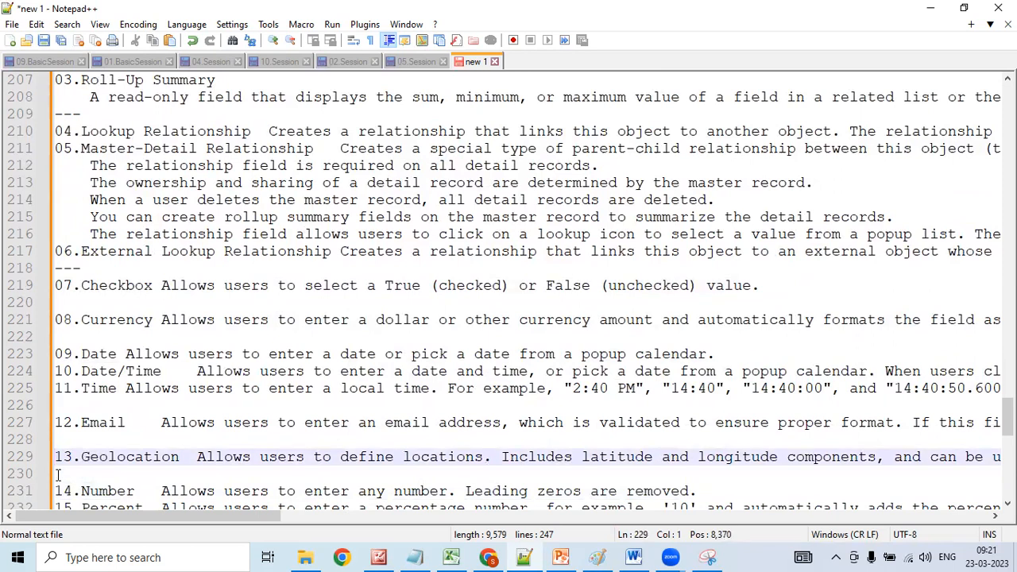
- Read the entries from Geolocation through Number, Percent, Phone and Picklist to Picklist (Multi-Select)
key("Down")
key("Down")
key("Down")
key("Down")
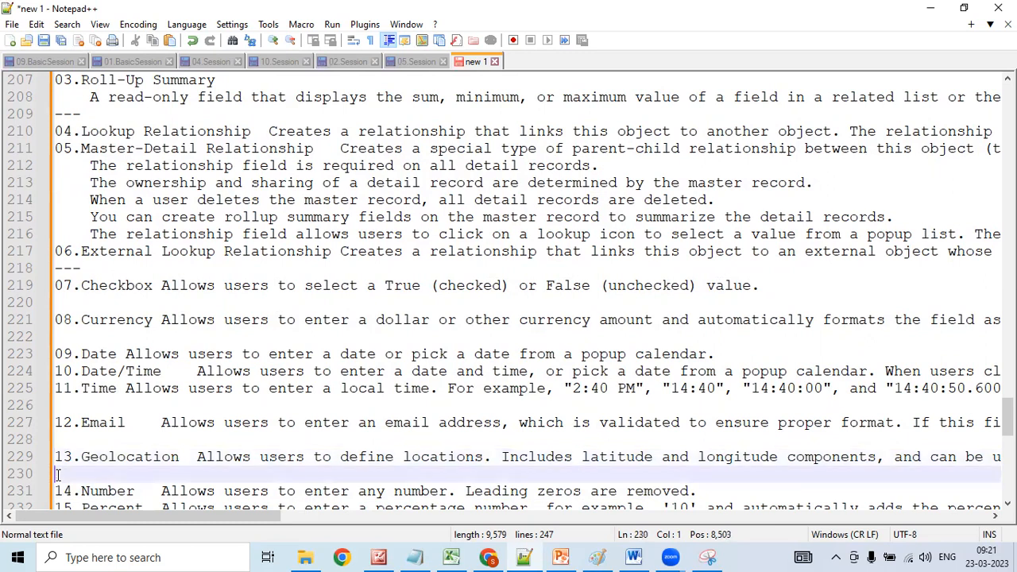
key("Up")
key("Up")
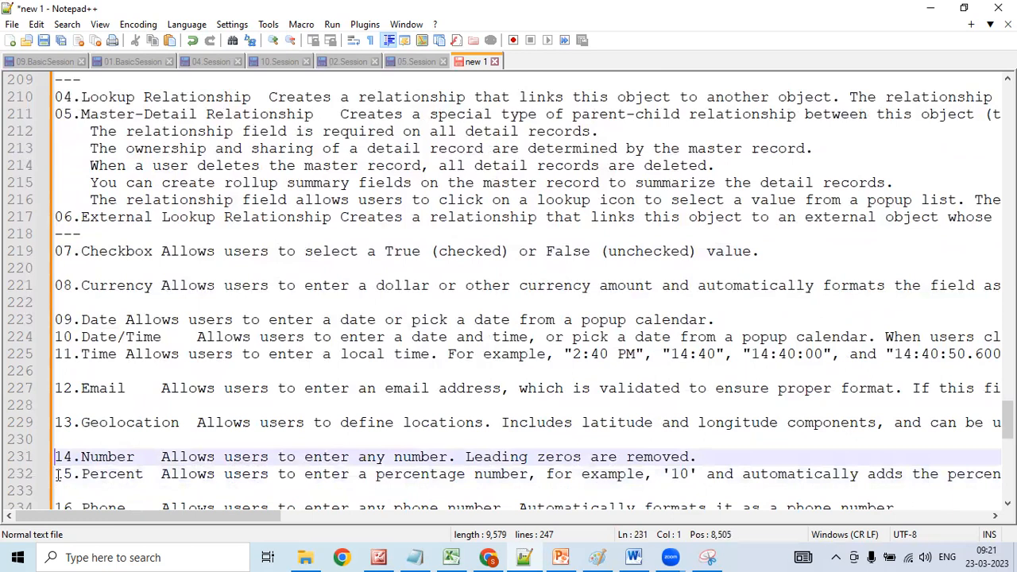
key("Down")
key("Down")
key("Down")
key("Down")
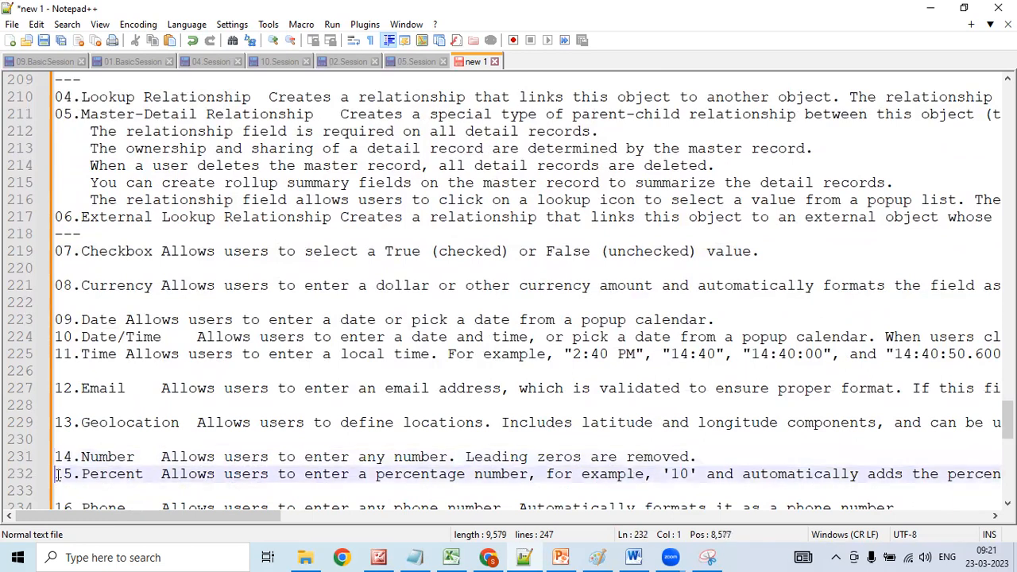
key("Down")
key("Down")
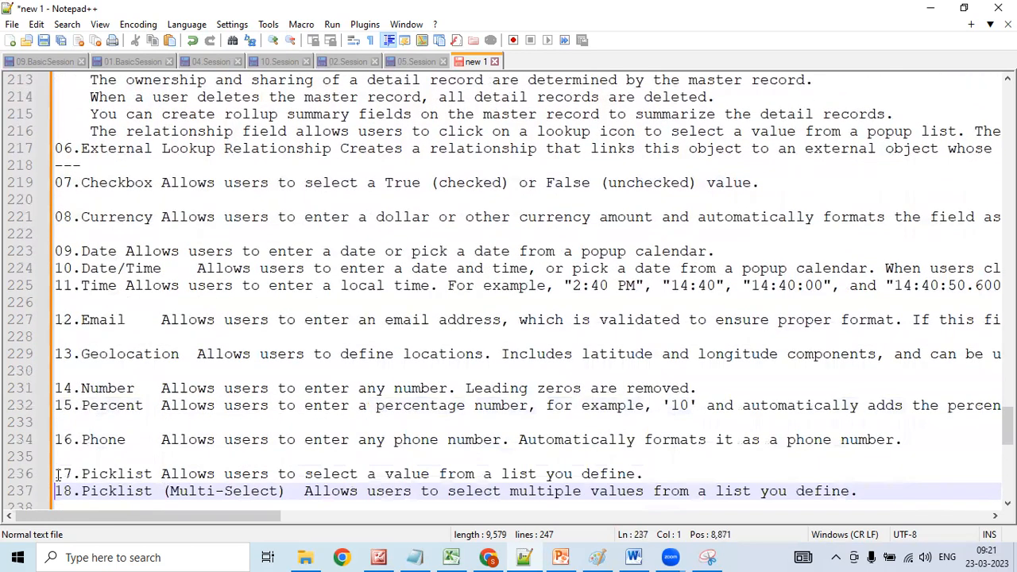
- Review the Picklist (Multi-Select) entry and the text types from Text to the Text (Encrypted) description
key("Down")
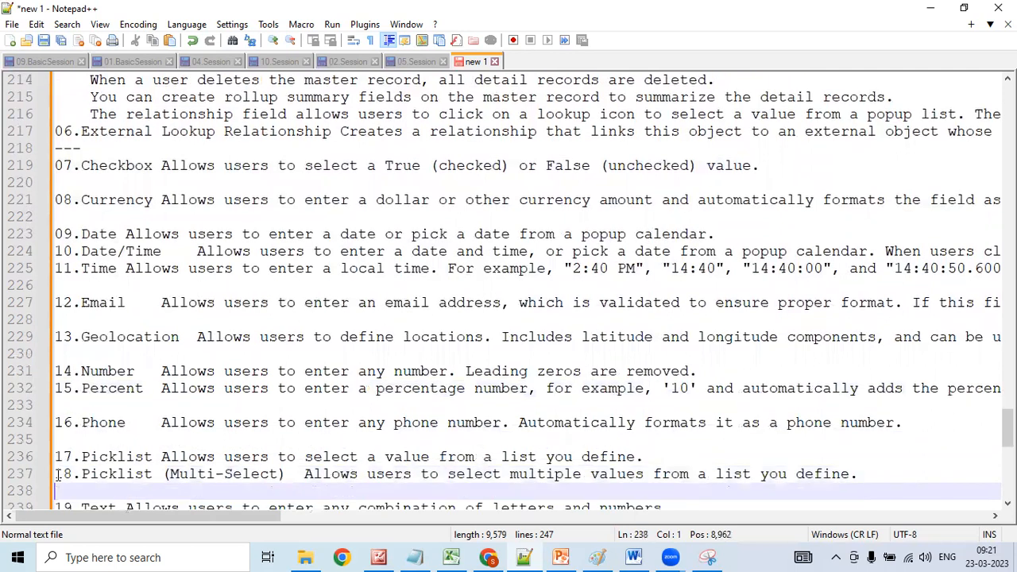
key("Up")
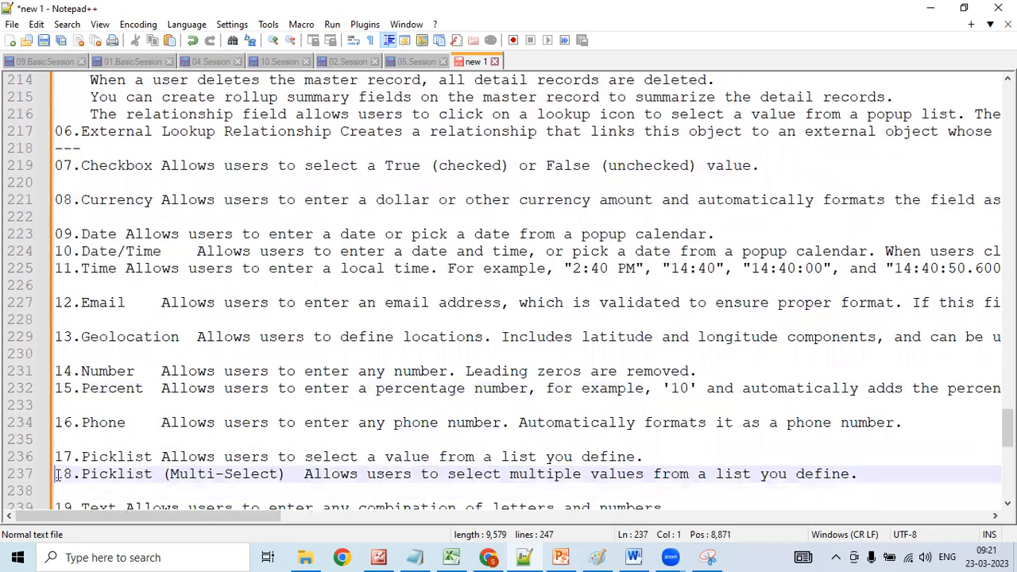
key("Down")
key("Down")
key("Down")
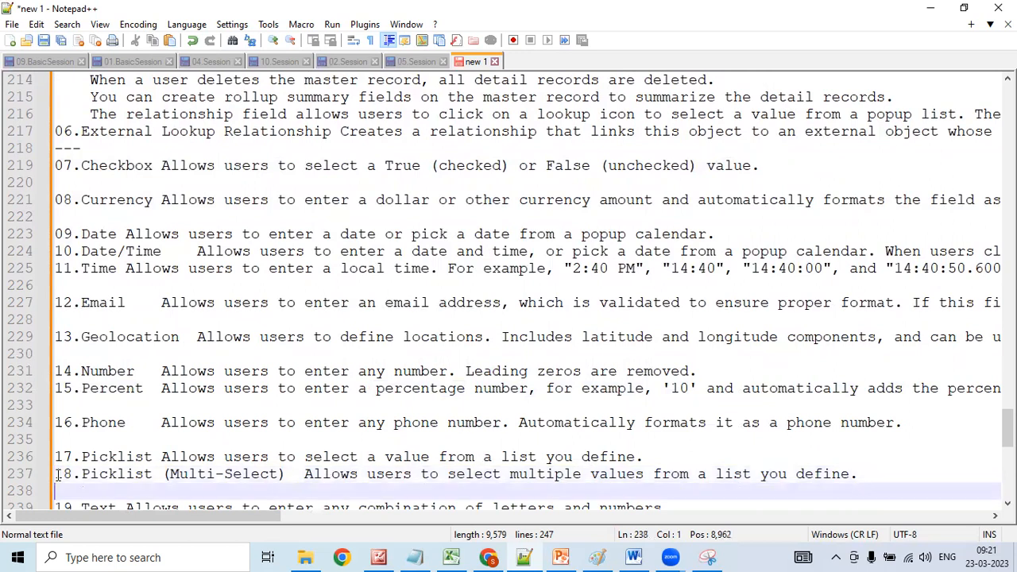
key("Down")
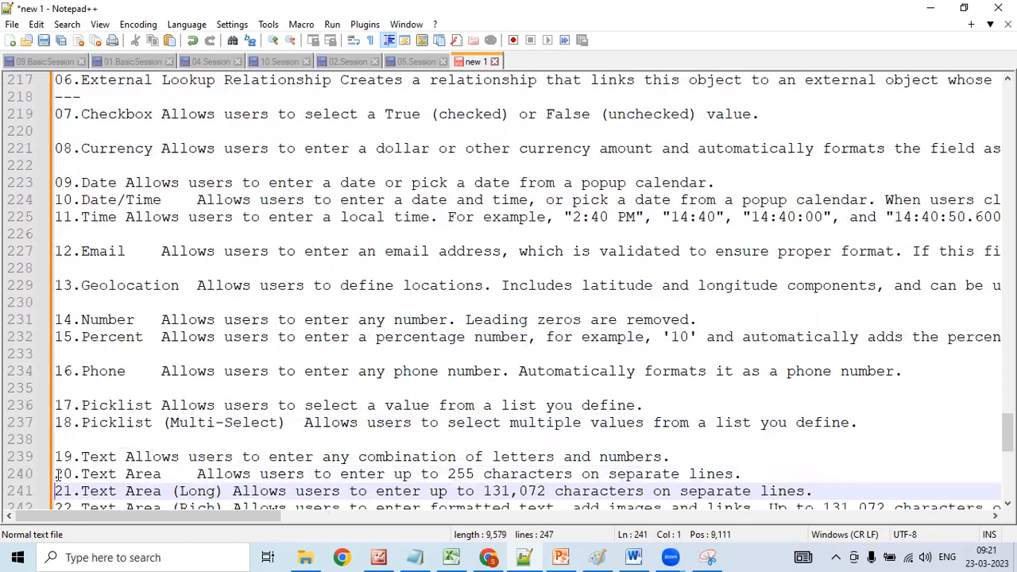
key("Down")
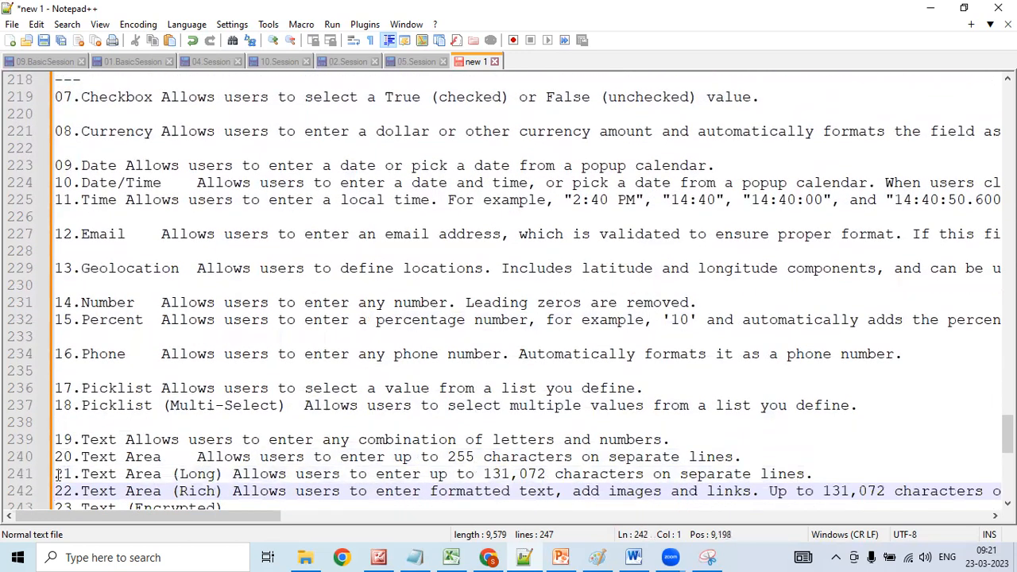
key("Down")
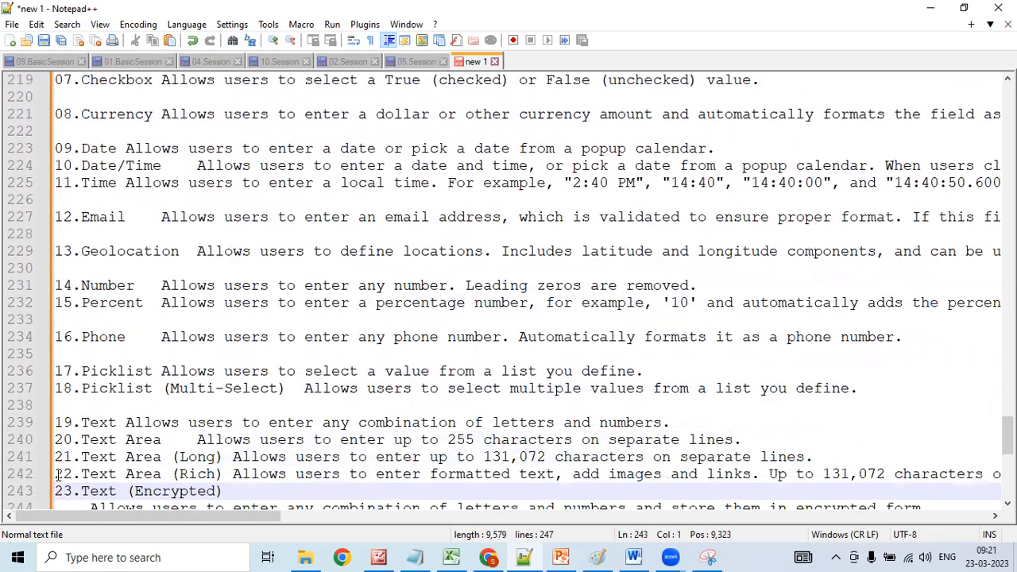
key("Down")
key("Down")
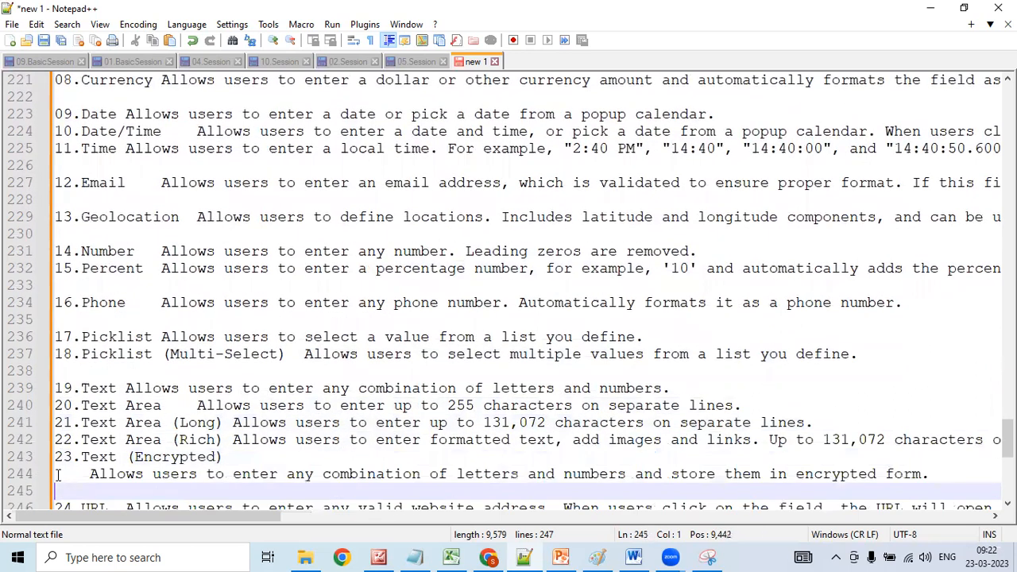
- Go over the text types again from the Text entry, continuing past URL to the end of the list
key("Up")
key("Up")
key("Up")
key("Up")
key("Up")
key("Up")
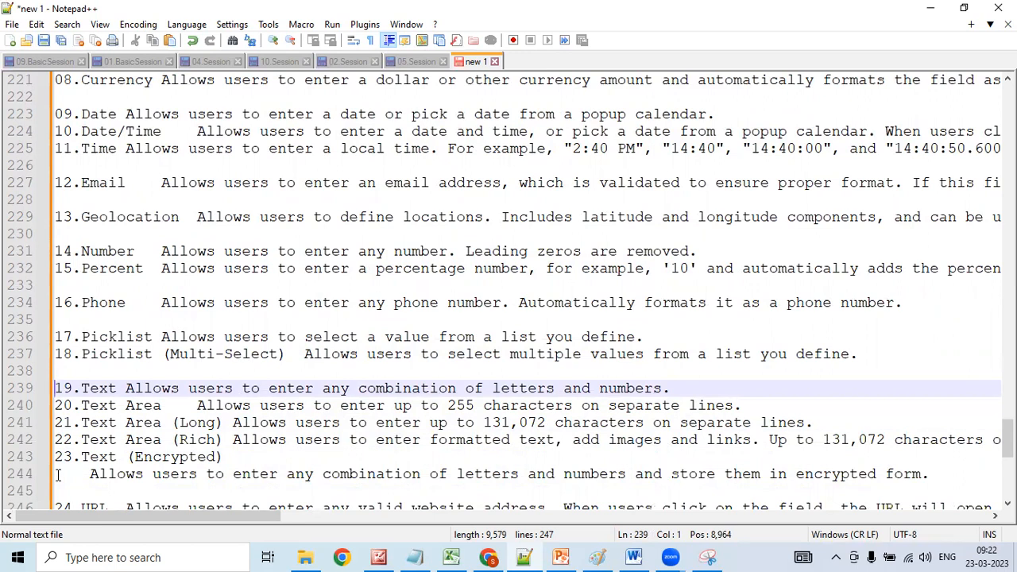
key("Down")
key("Down")
key("Down")
key("Down")
key("Down")
key("Down")
key("Down")
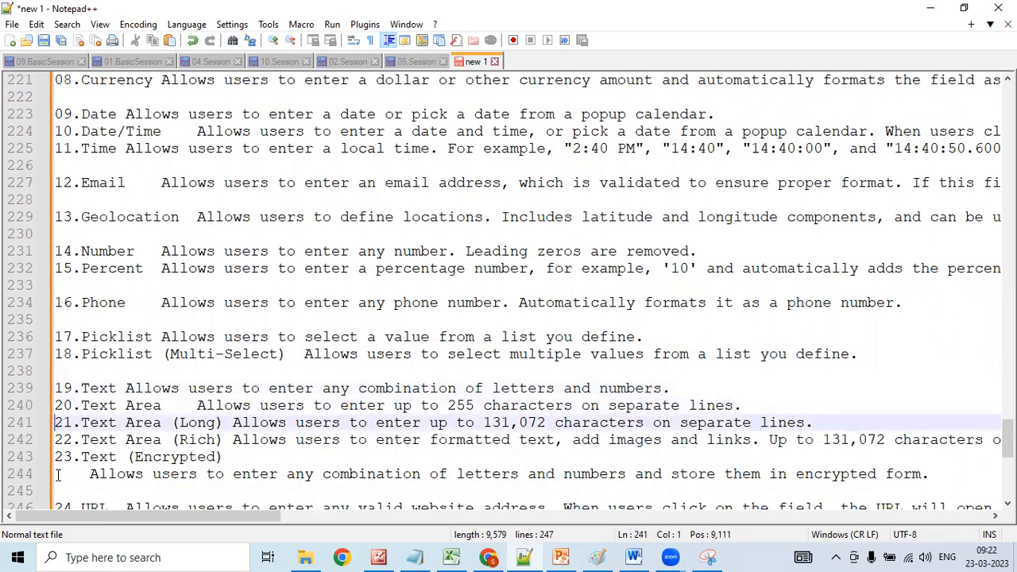
key("Down")
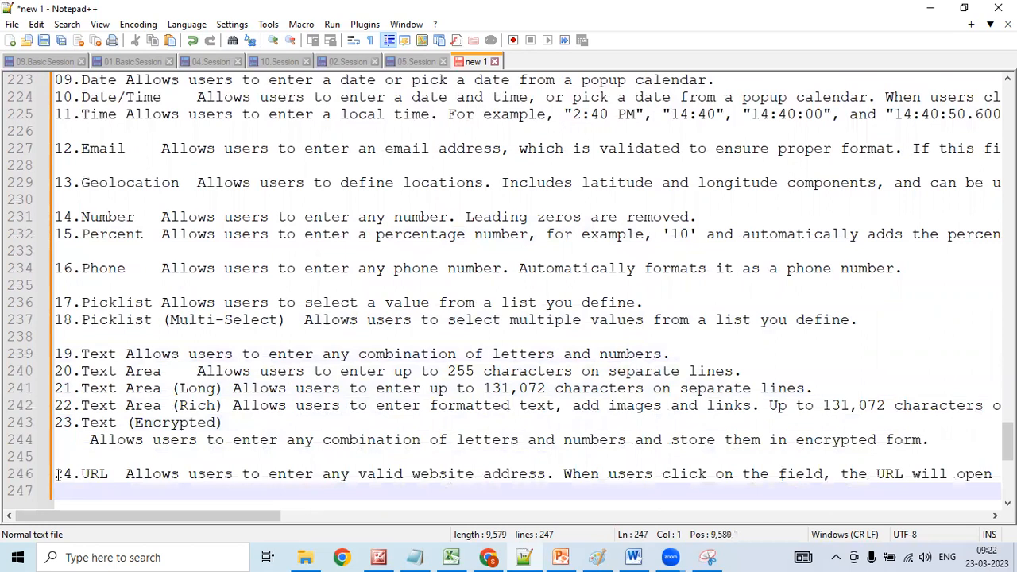
- Look back over the list from the URL entry up to the External Lookup Relationship entry
key("Up")
key("Up")
key("Up")
key("Up")
key("Up")
key("Up")
key("Up")
key("Up")
key("Up")
key("Up")
key("Up")
key("Up")
key("Up")
key("Up")
key("Up")
key("Up")
key("Up")
key("Up")
key("Up")
key("Up")
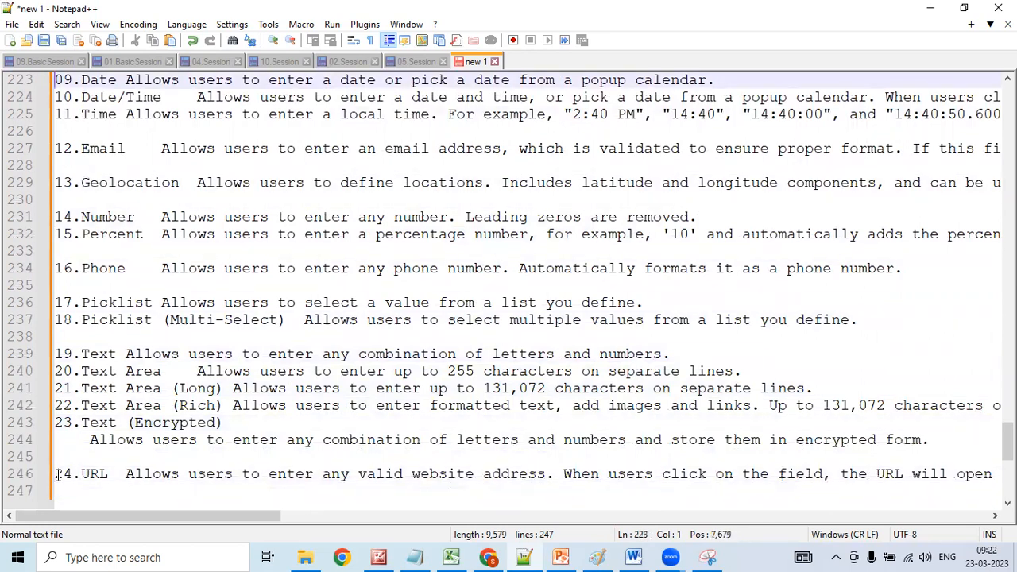
key("Up")
key("Up")
key("Up")
key("Up")
key("Up")
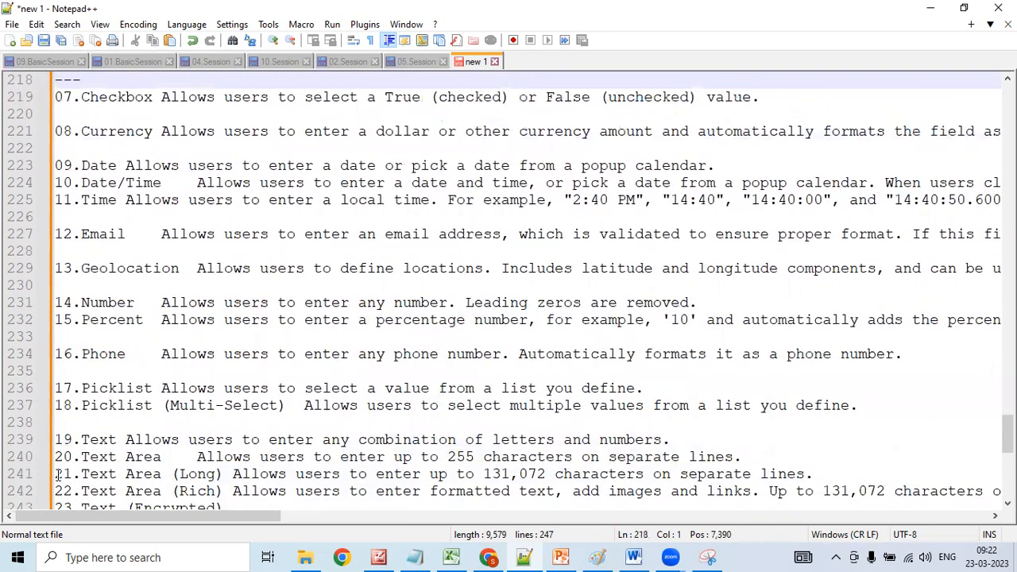
key("Up")
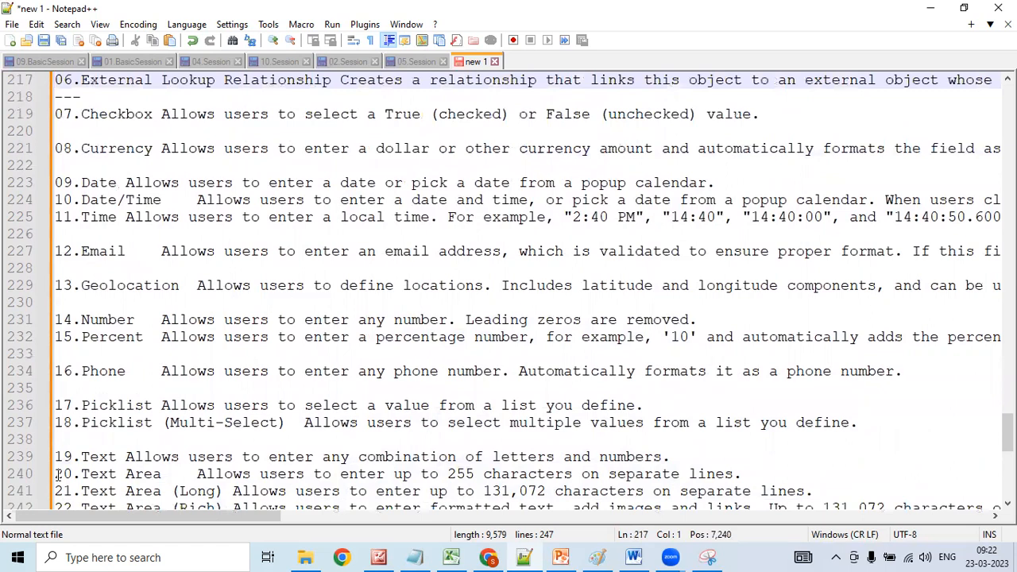
- Review the relationship and first groups up to the Required or Not Required line, then return to the Auto Number entry
key("Up")
key("Up")
key("Up")
key("Up")
key("Up")
key("Up")
key("Up")
key("Up")
key("Up")
key("Up")
key("Up")
key("Up")
key("Up")
key("Up")
key("Up")
key("Up")
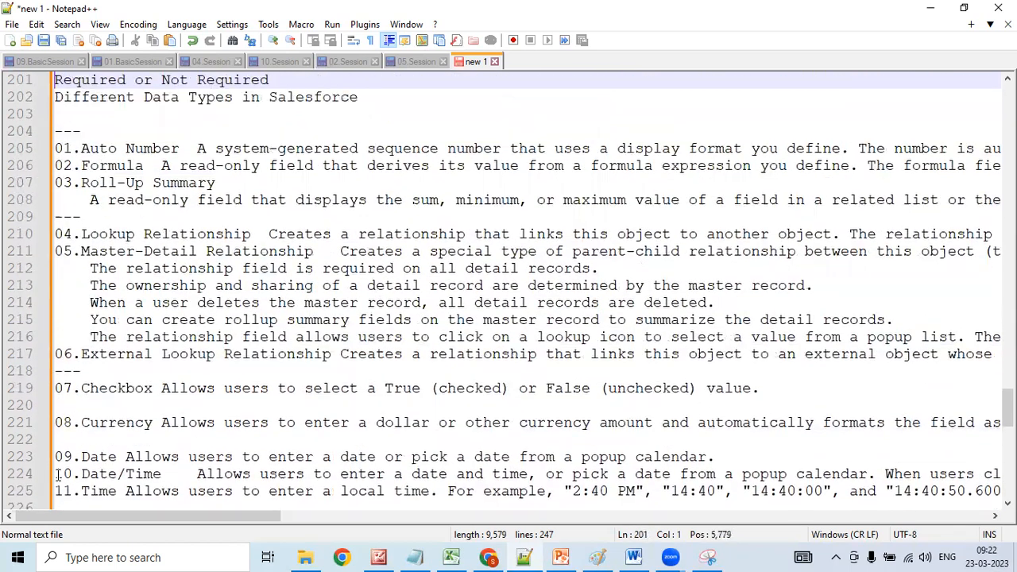
key("Down")
key("Down")
key("Down")
key("Down")
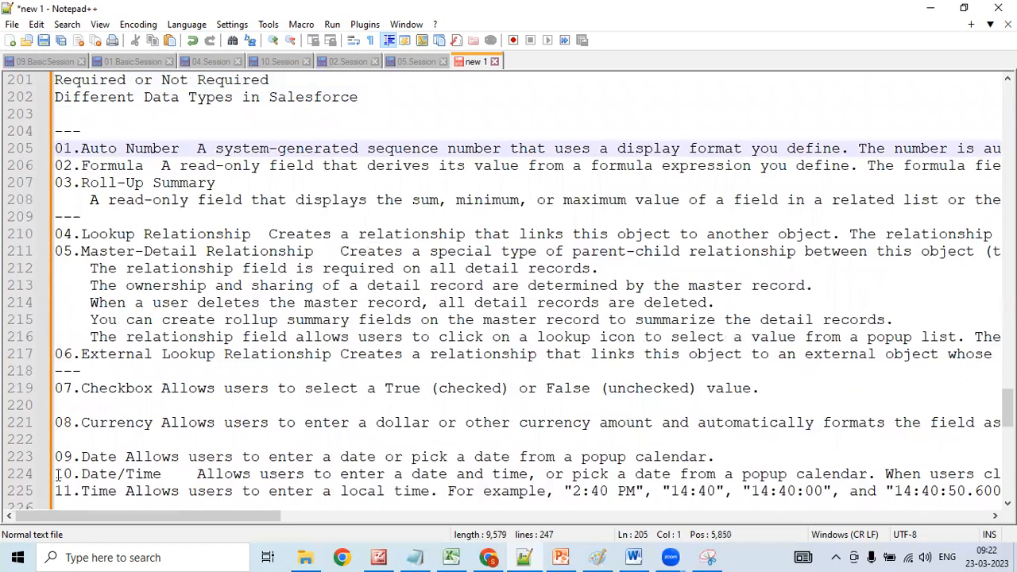
- Review the first group of data types: Auto Number, Formula and Roll-Up Summary
key("shift+Down")
key("shift+Down")
key("shift+Down")
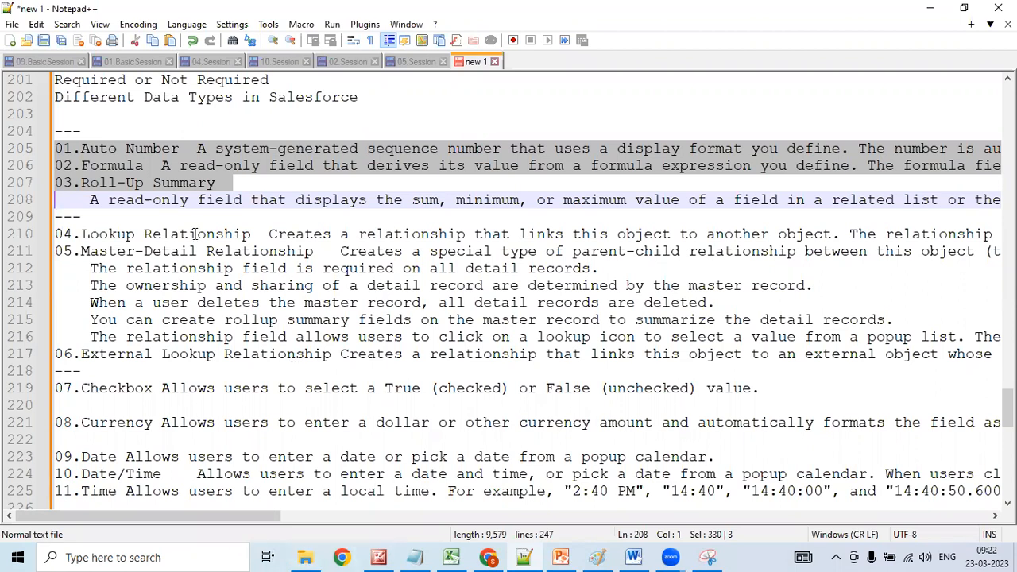
left_click(169, 187)
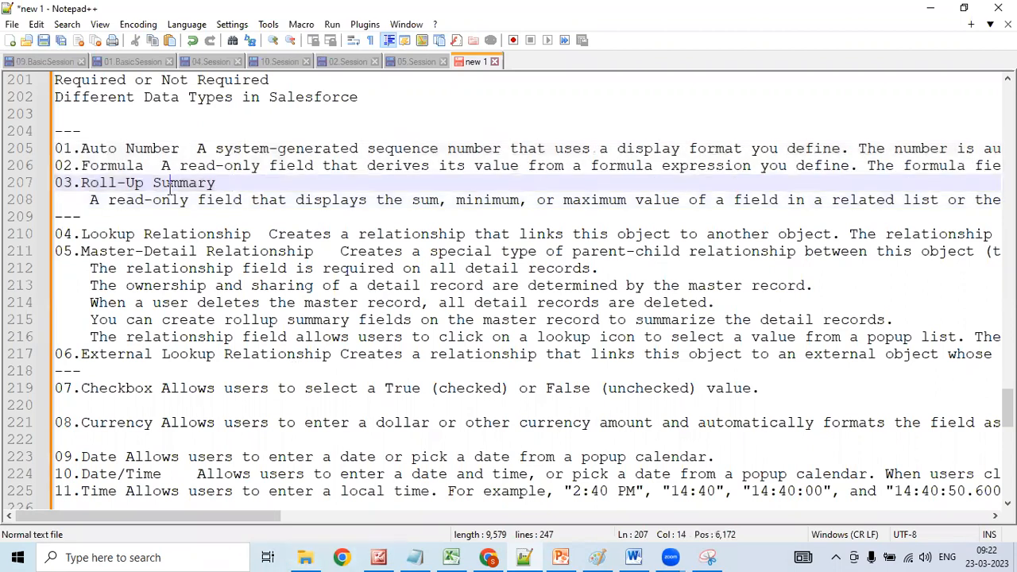
- Review the relationship types from Lookup Relationship through External Lookup Relationship, continuing to the Checkbox entry
left_click(67, 234)
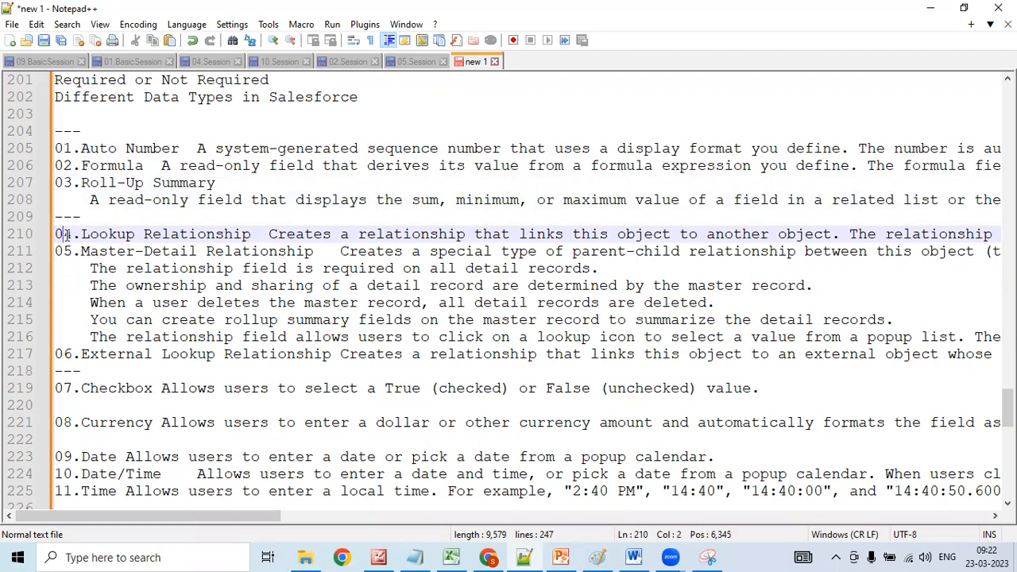
key("Down")
key("Down")
key("Down")
key("Down")
key("Down")
key("Down")
key("Down")
key("Down")
key("Down")
key("Down")
key("Down")
key("Down")
key("Down")
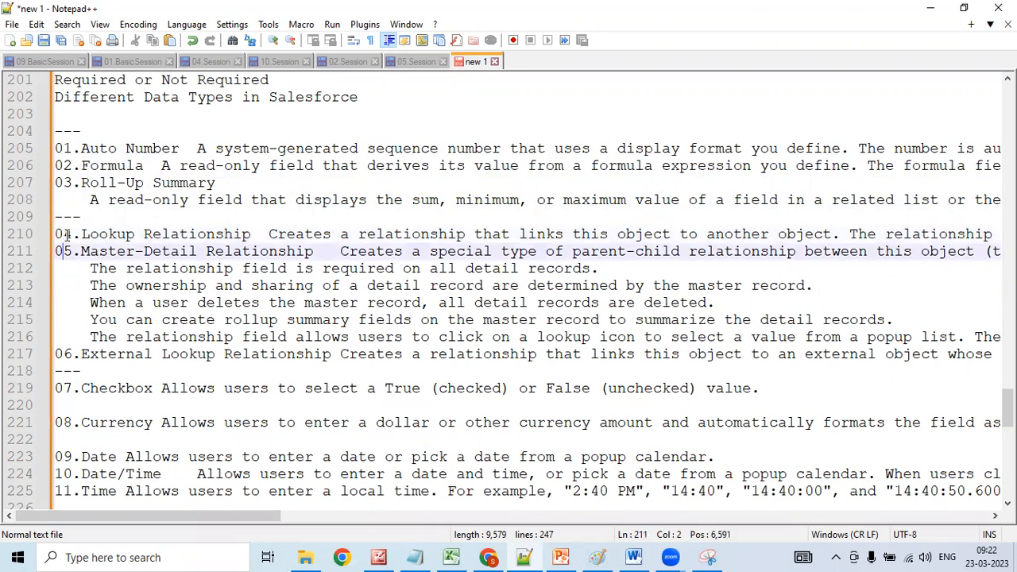
key("Down")
key("Down")
key("Down")
key("Up")
key("Up")
key("Up")
key("Up")
key("Up")
key("Up")
key("Up")
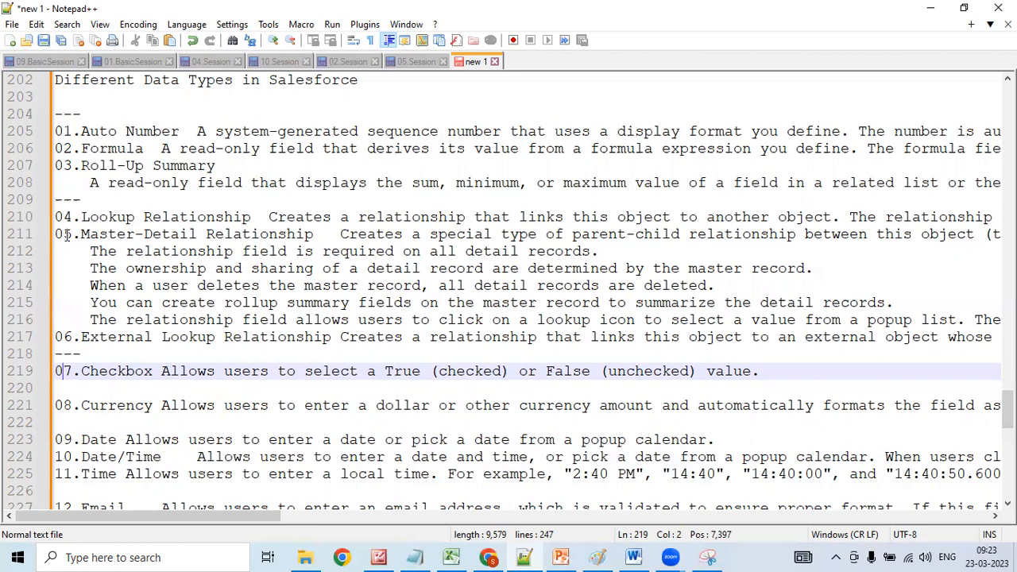
- Review the Currency, Date, Date/Time, Time, Email and Geolocation entries
key("Down")
key("Down")
key("Down")
key("Down")
key("Down")
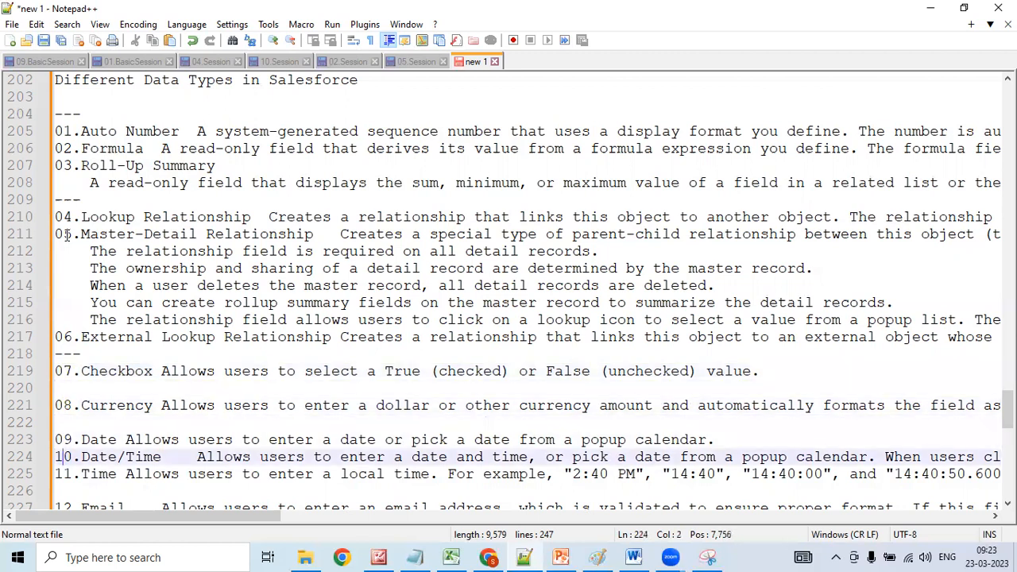
key("Down")
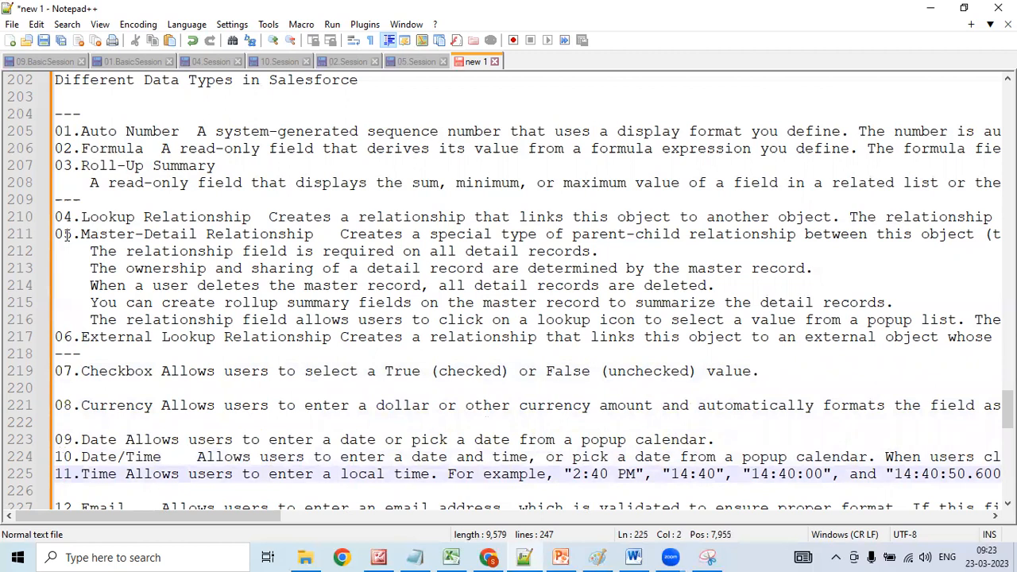
key("Down")
key("Down")
key("Down")
key("Down")
key("Down")
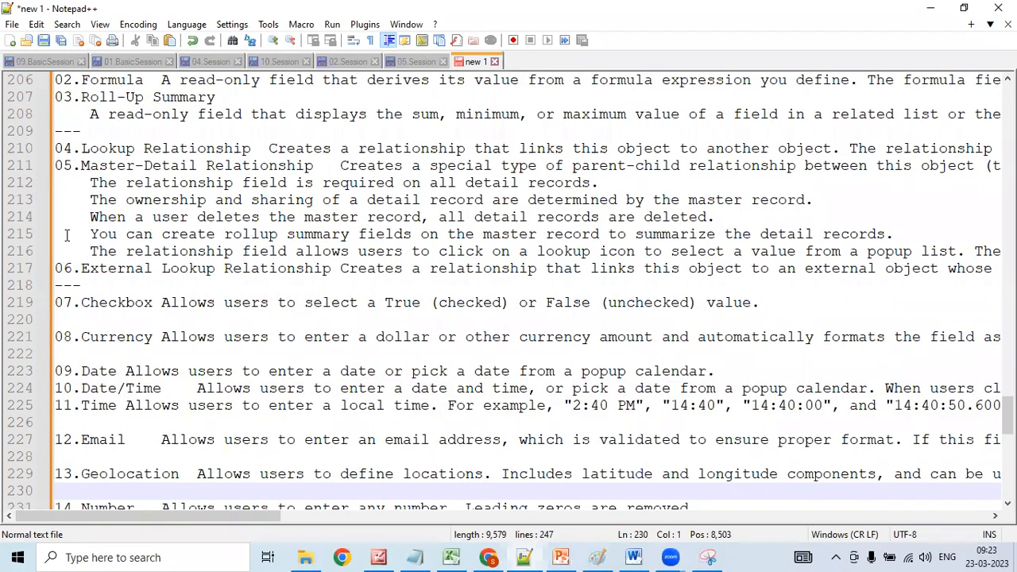
- Review the Number, Percent and Phone entries in the data type list
key("Down")
key("Down")
key("Down")
key("Up")
key("Up")
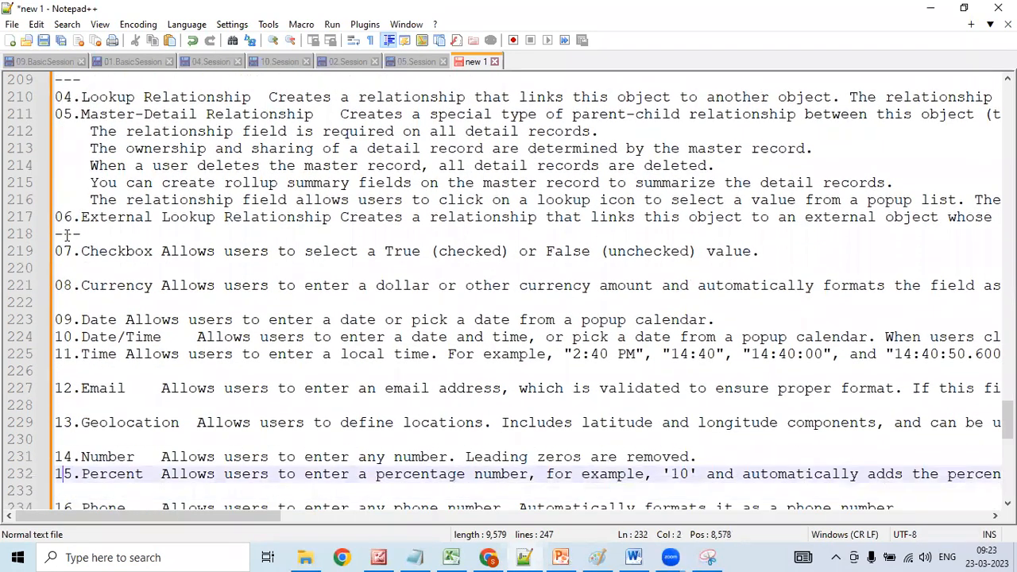
key("Right")
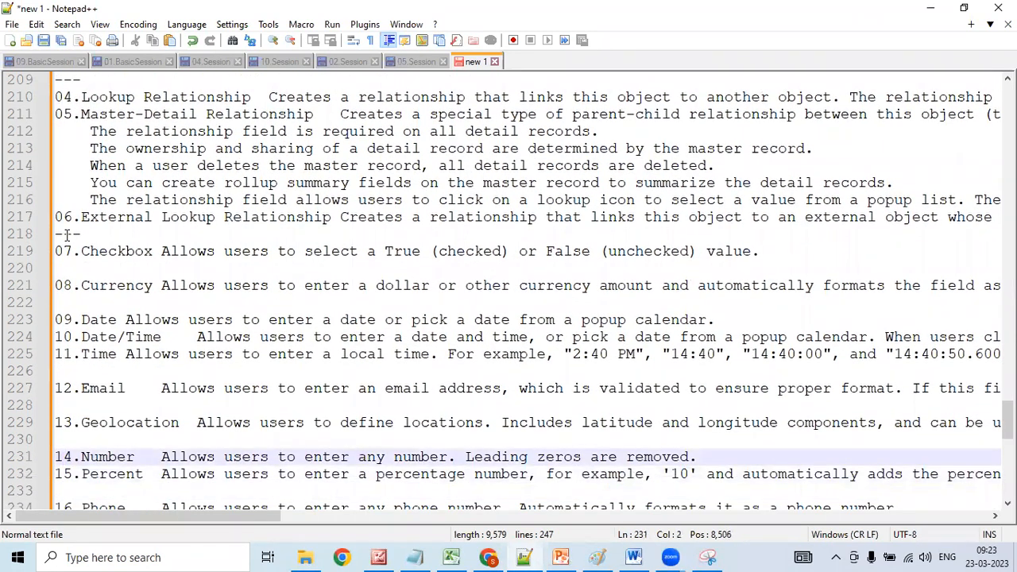
key("Down")
key("Down")
key("Down")
key("Down")
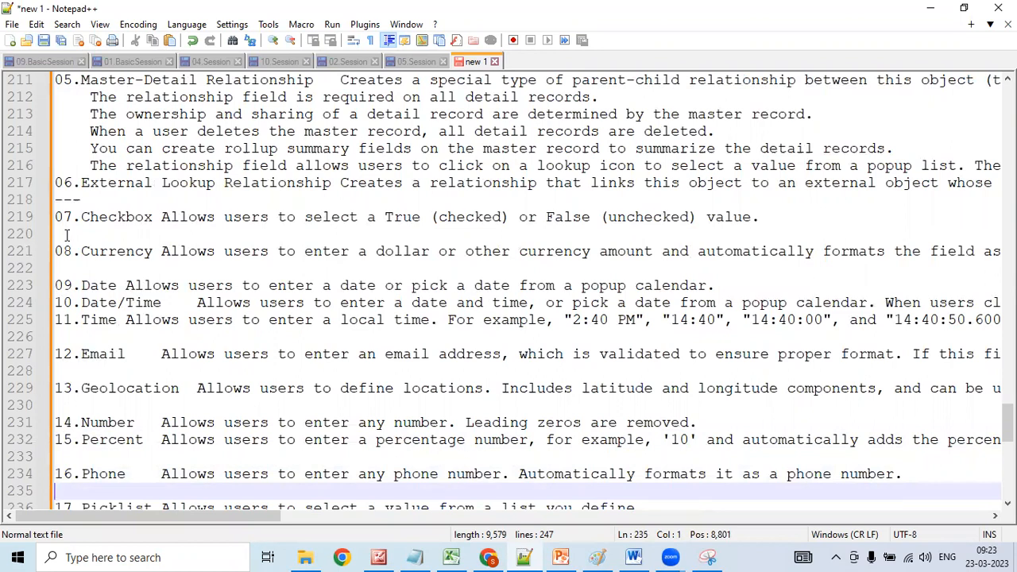
key("Up")
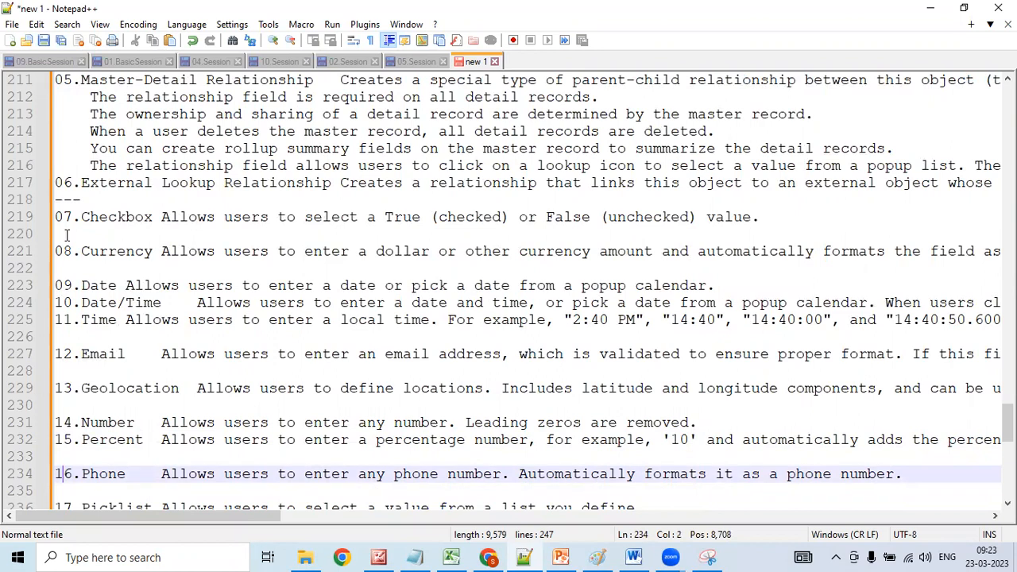
- Review the picklist types and the text types down to the Text (Encrypted) description
key("Down")
key("Down")
key("Down")
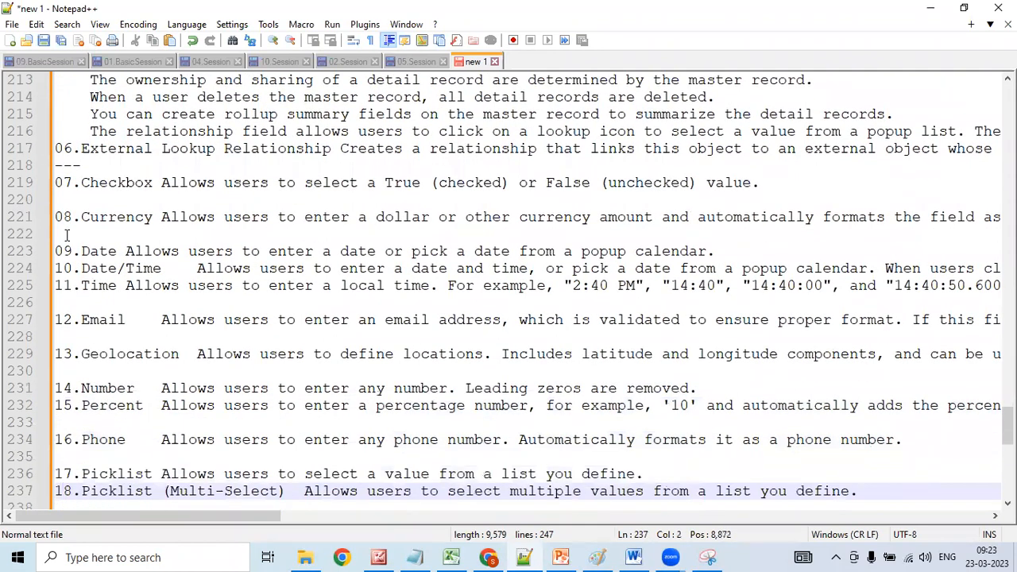
key("Down")
key("Up")
key("Up")
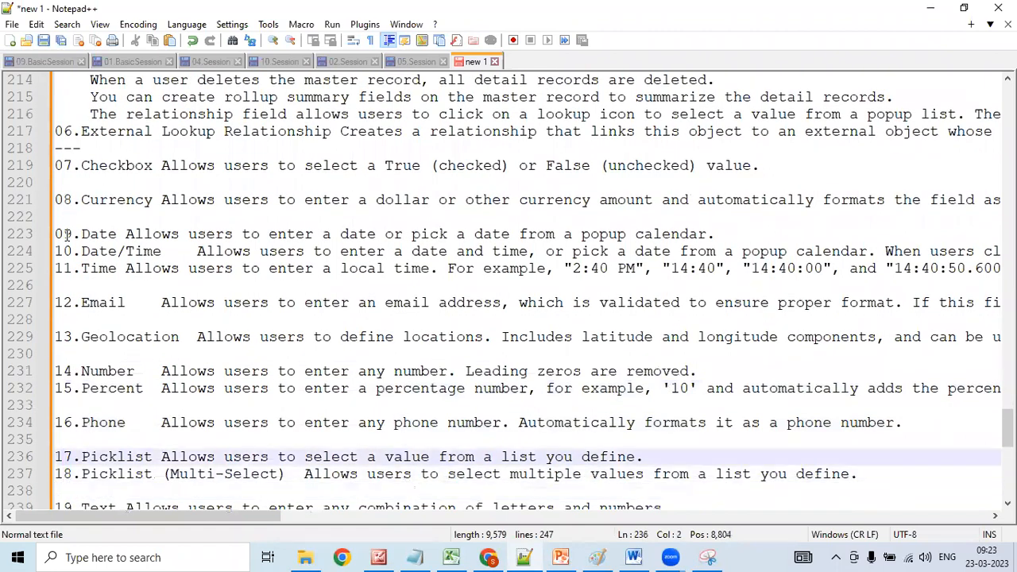
key("Down")
key("Down")
key("Down")
key("Down")
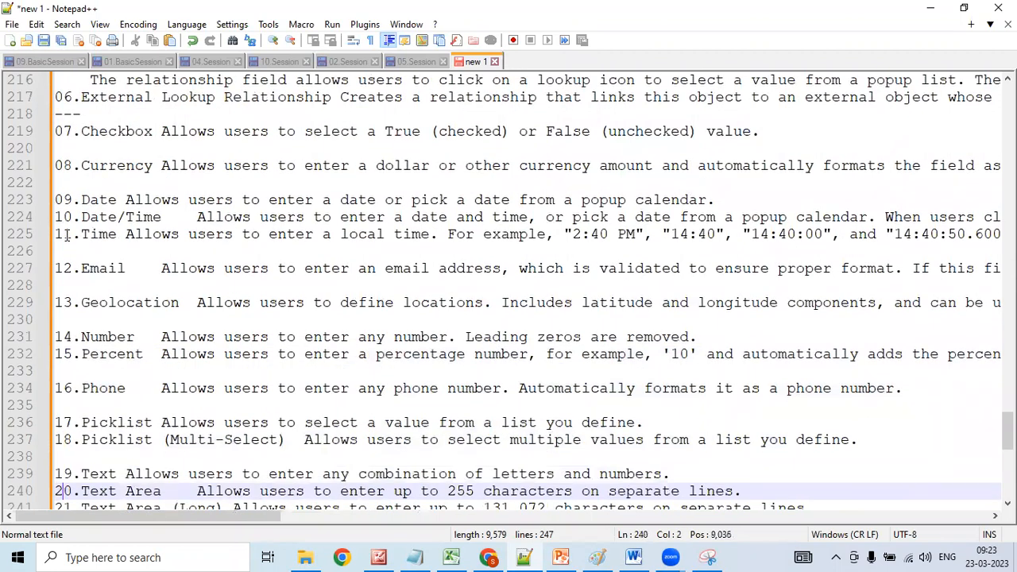
key("Down")
key("Down")
key("Down")
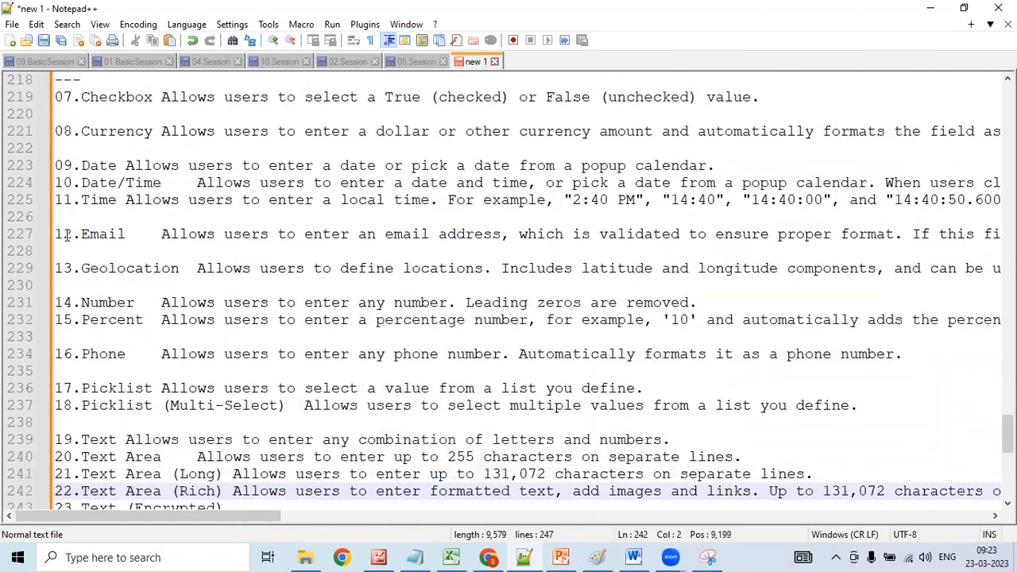
key("Down")
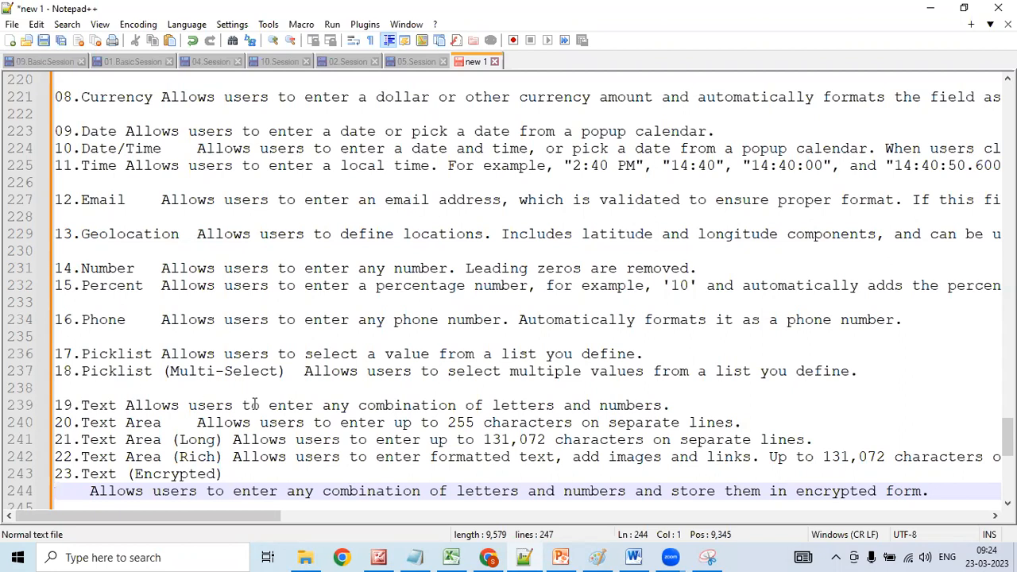
- Revisit the Phone entry and the text types from Text to Text Area (Rich)
left_click(159, 324)
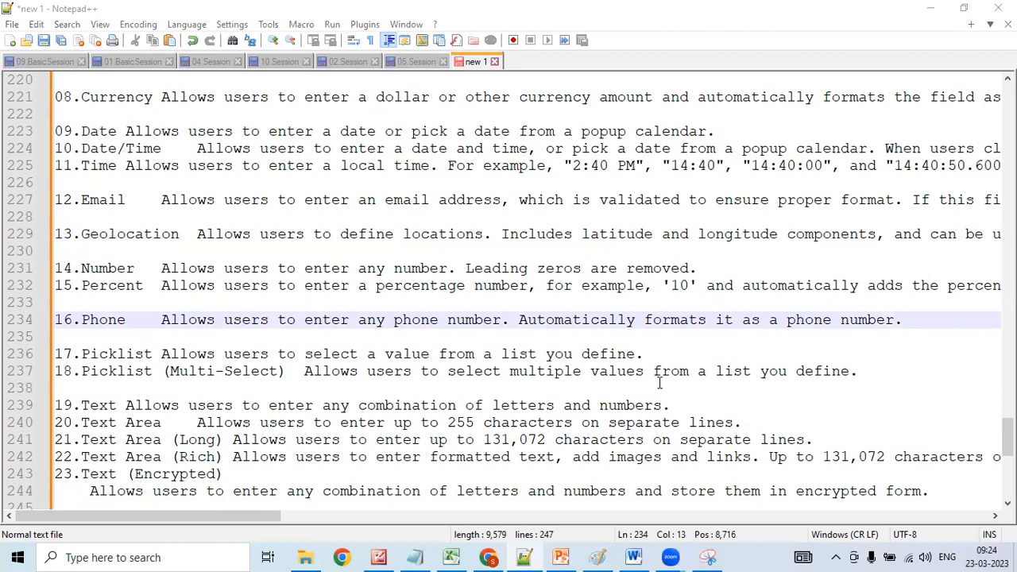
left_click(151, 407)
key("Down")
key("Down")
key("Down")
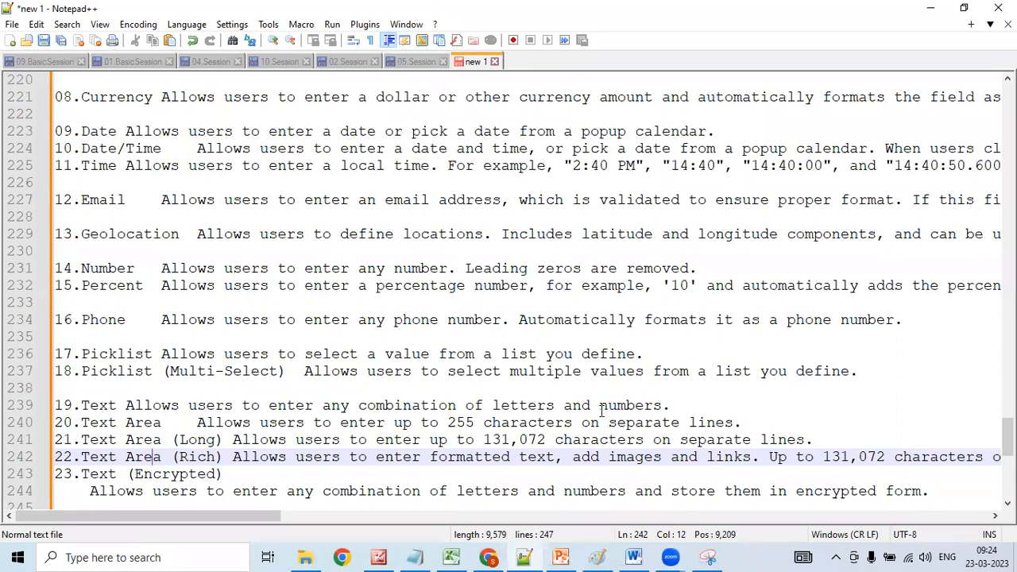
key("alt+Tab")
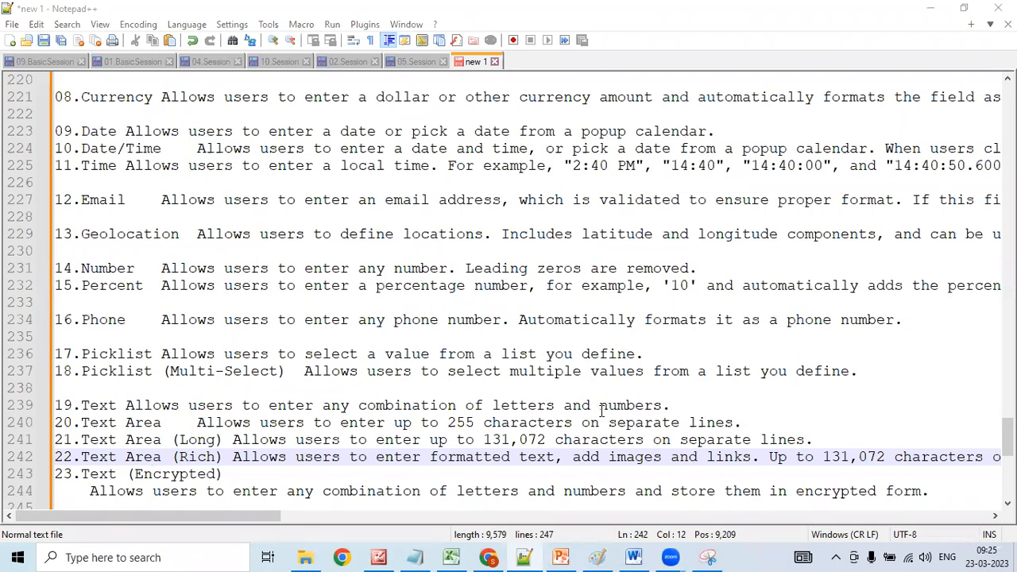
left_click(179, 458)
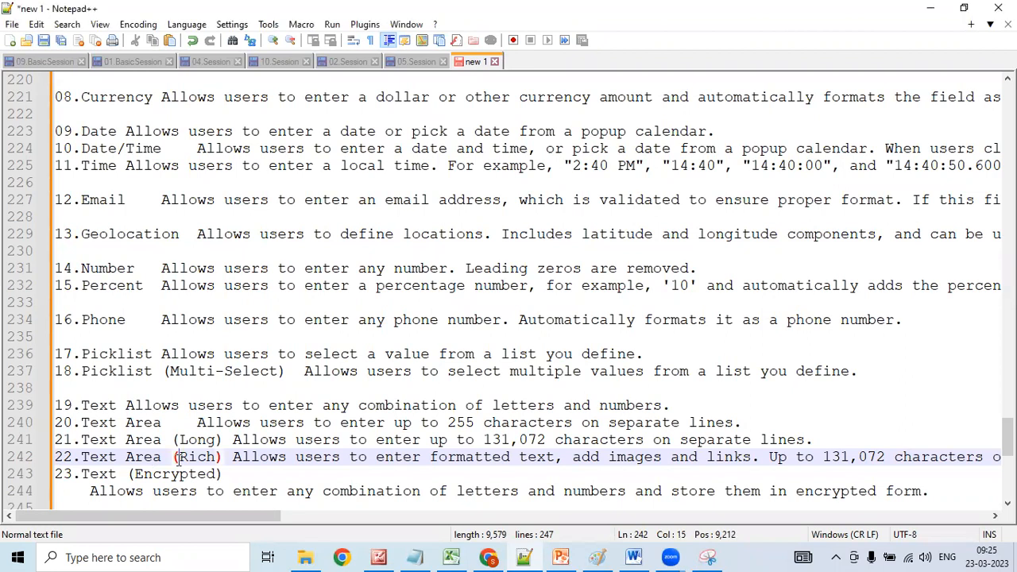
- Add a block of blank lines below the URL entry at the end of the notes
key("Down")
key("Down")
key("Down")
key("Down")
key("Down")
key("Return")
key("Return")
key("Return")
key("Return")
key("Return")
key("Return")
key("Return")
key("Return")
key("Return")
key("Return")
key("Return")
key("Return")
key("Return")
key("Return")
key("Return")
key("Return")
key("Return")
key("Return")
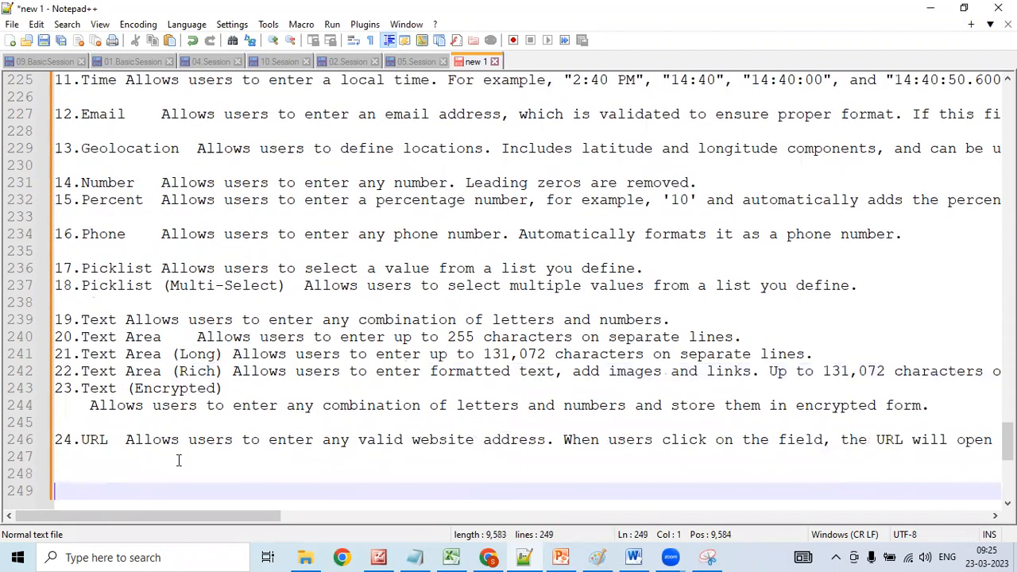
key("Return")
key("Return")
key("Return")
key("Return")
key("Return")
key("Return")
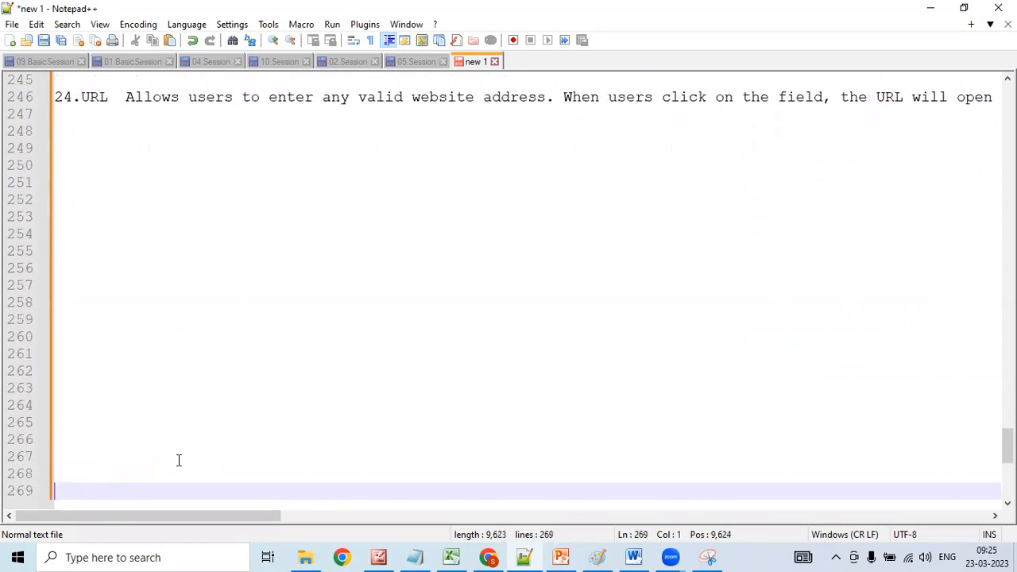
- On line 250, below the URL entry, write the first person's name followed by "- 6"
key("Up")
key("Up")
key("Up")
key("Up")
key("Up")
key("Up")
key("Up")
key("Up")
key("Up")
key("Up")
key("Up")
key("Up")
key("Up")
key("Up")
key("Up")
key("Up")
key("Up")
key("Up")
key("Up")
key("Up")
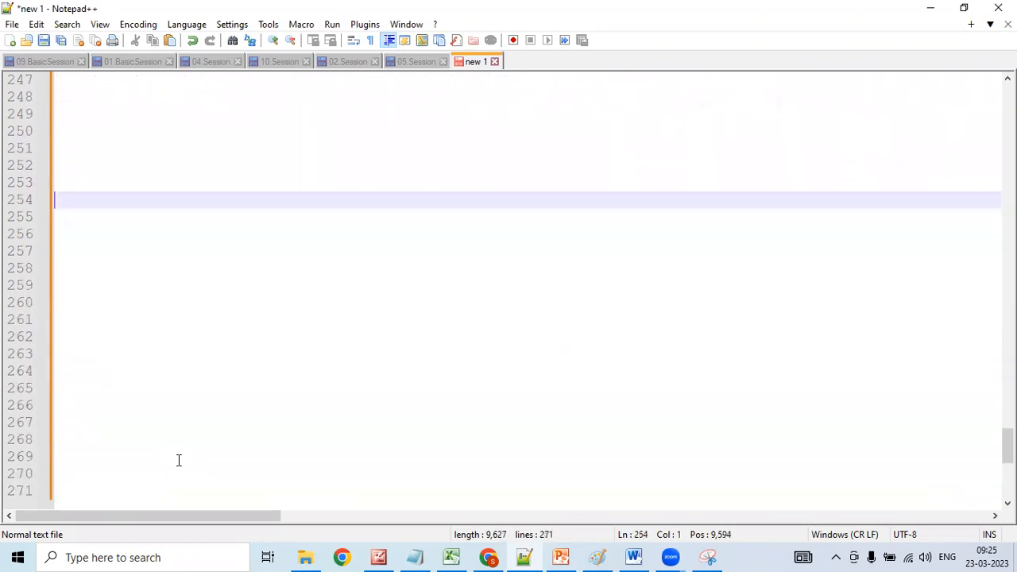
type("S")
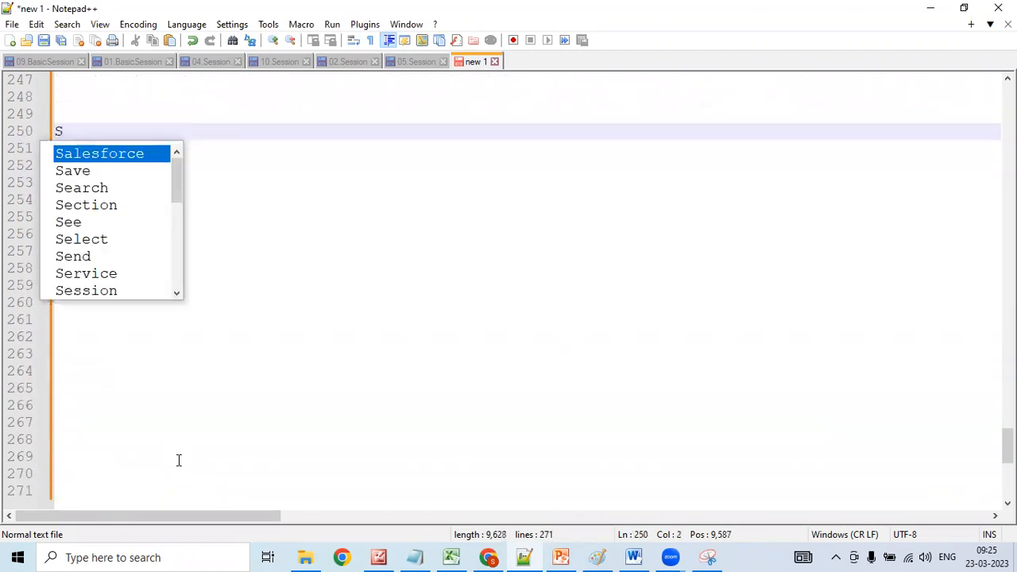
type("rivally")
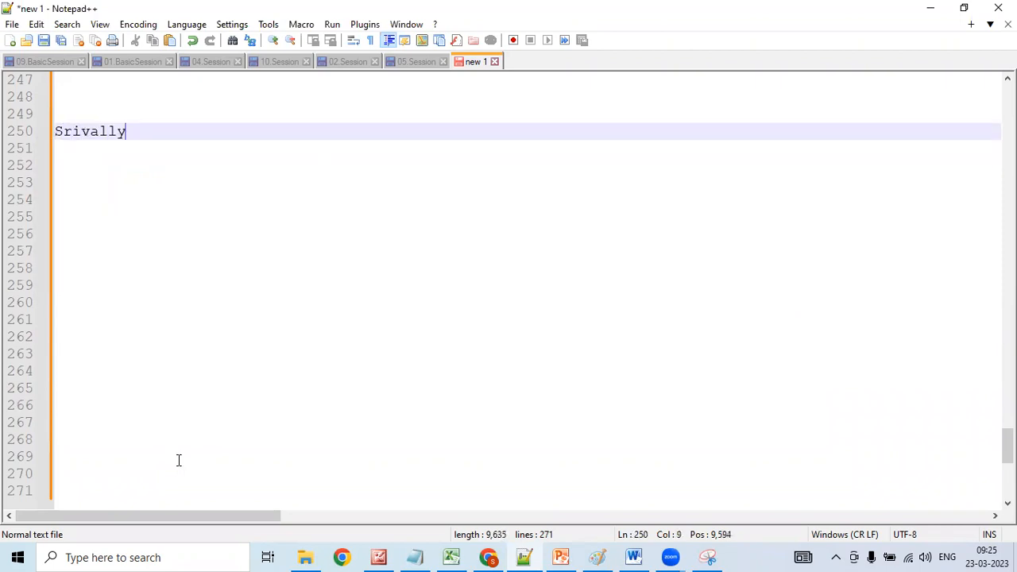
key("Return")
key("Left")
type("- 6")
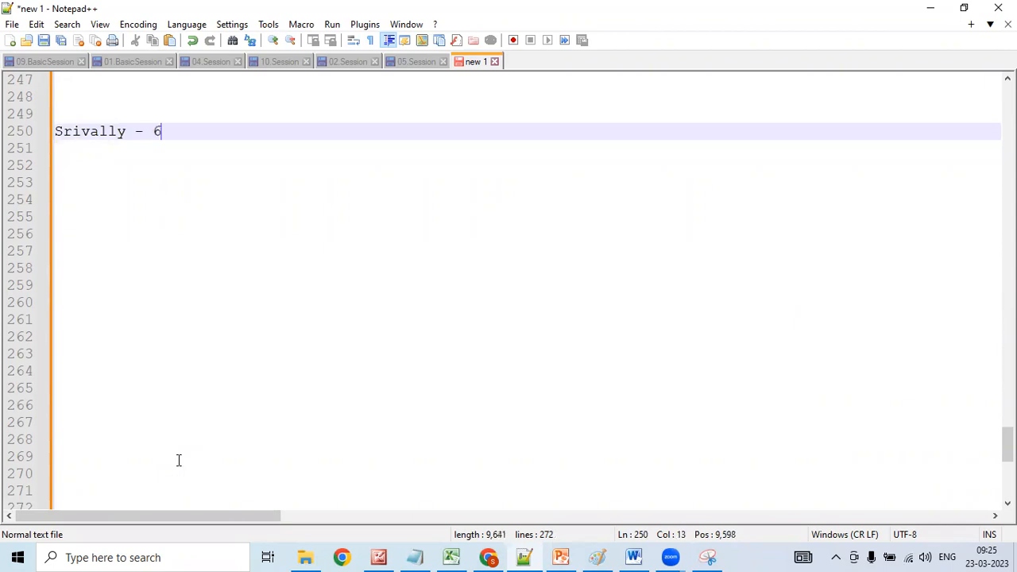
- Add the second person's name on line 251, followed by an aligned "- 2"
key("Return")
type("S")
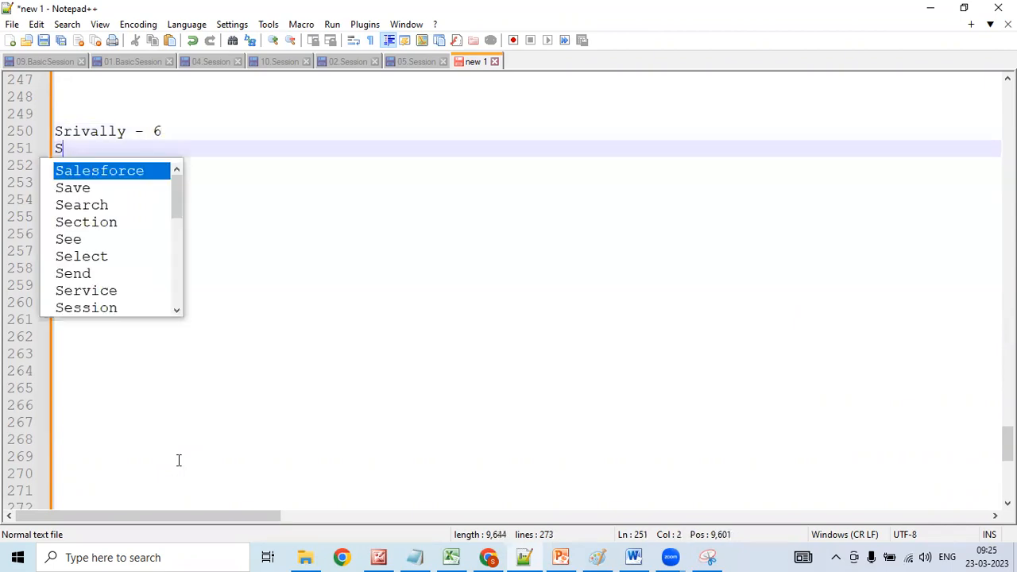
type("wath")
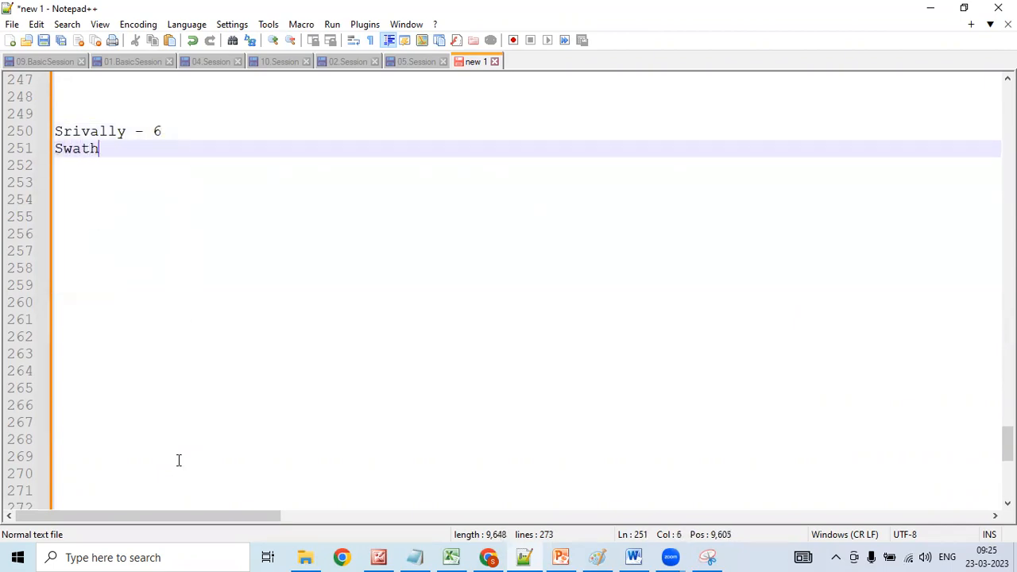
type("i   - 2")
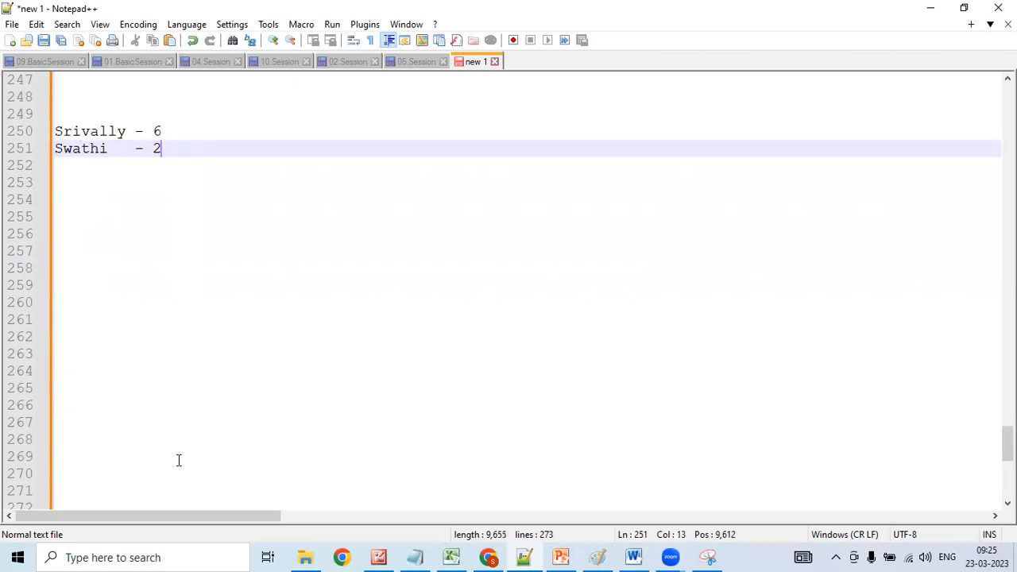
- Add the third person's name on line 252 with "- 3" and begin a new line
key("Return")
type("E")
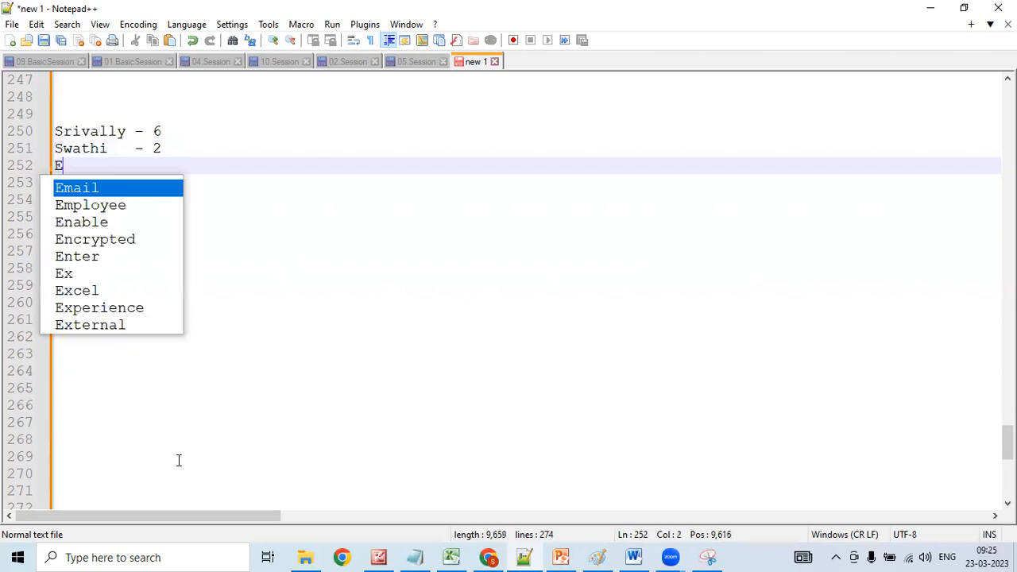
type("s")
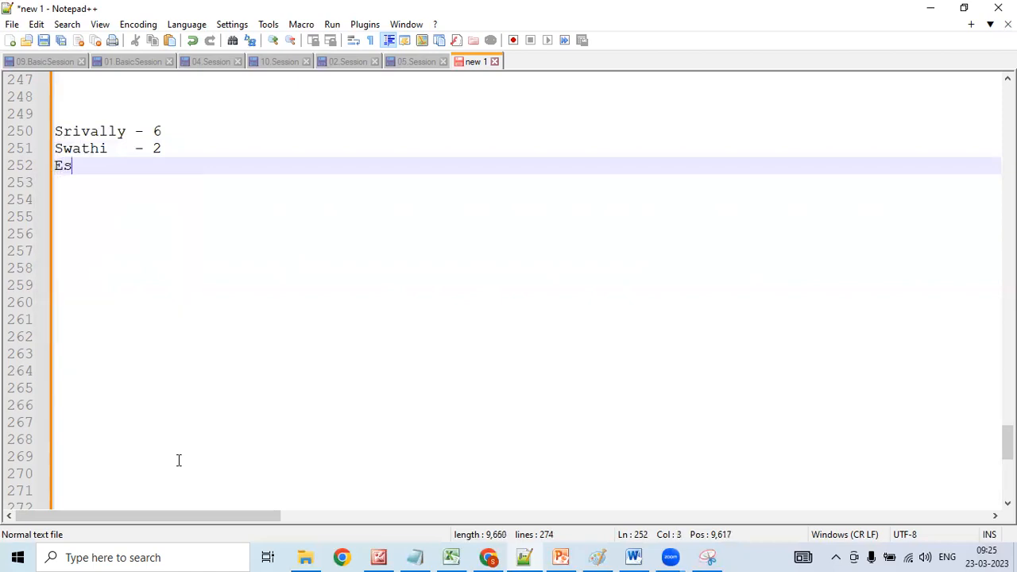
type("ha -")
type("3")
key("Return")
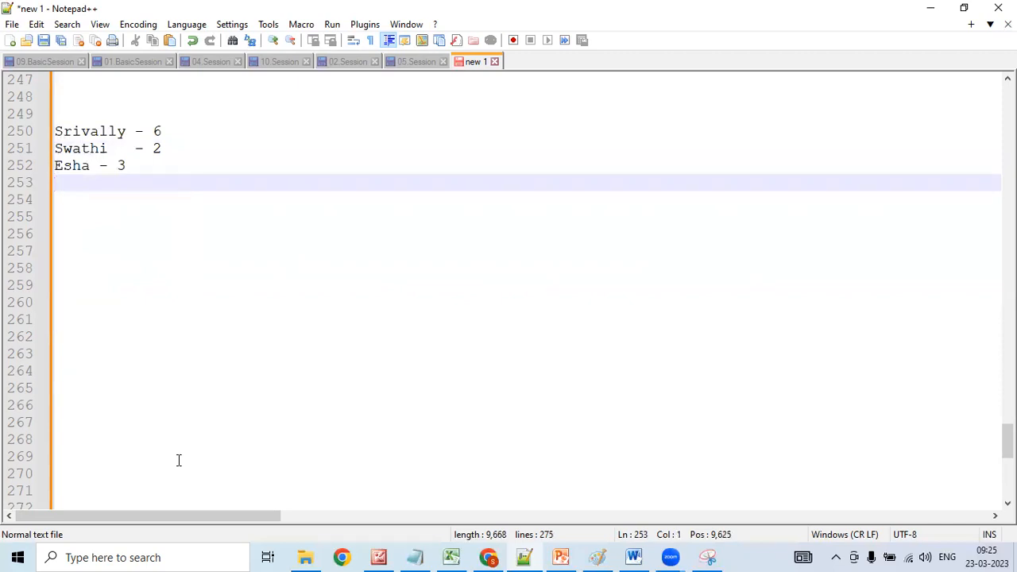
- Add the fourth person's name on line 253 with "- 2" and begin a new line
type("S")
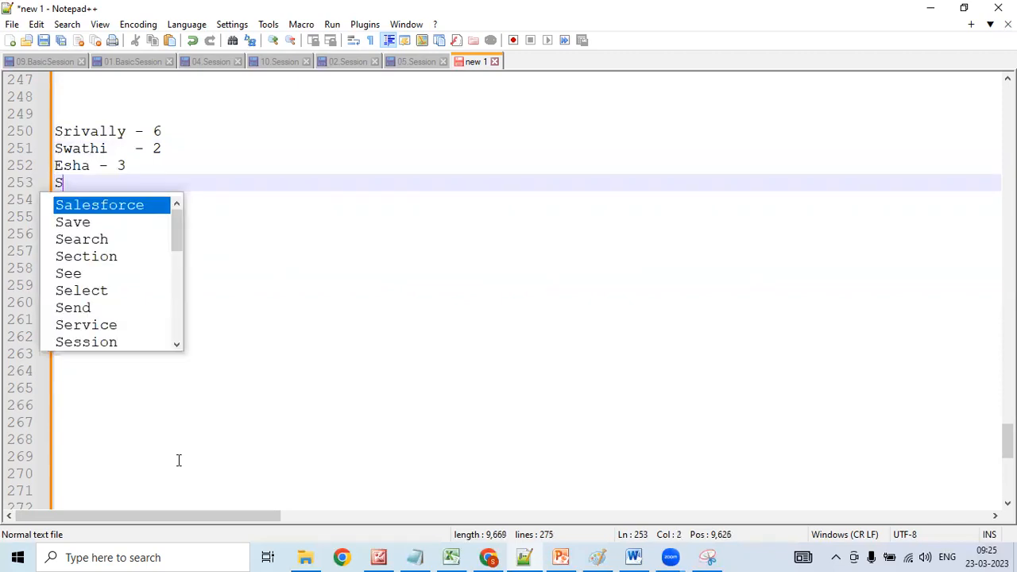
type("irishe")
key("BackSpace")
key("BackSpace")
type("a")
type("2")
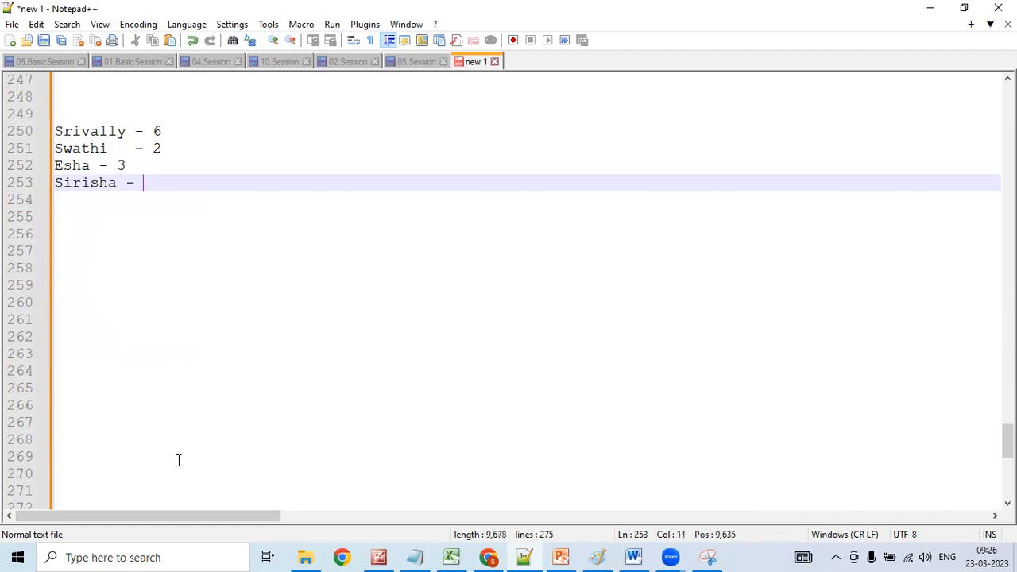
key("Return")
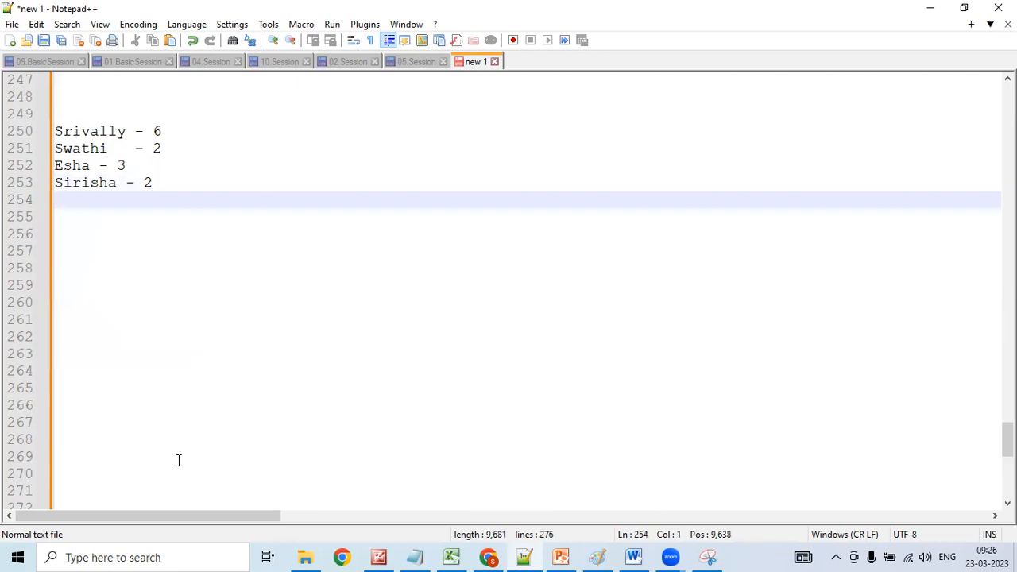
- Add the fifth person's name on line 254 with "- 1", completing the name with its missing final "a"
type("Shilp - 1")
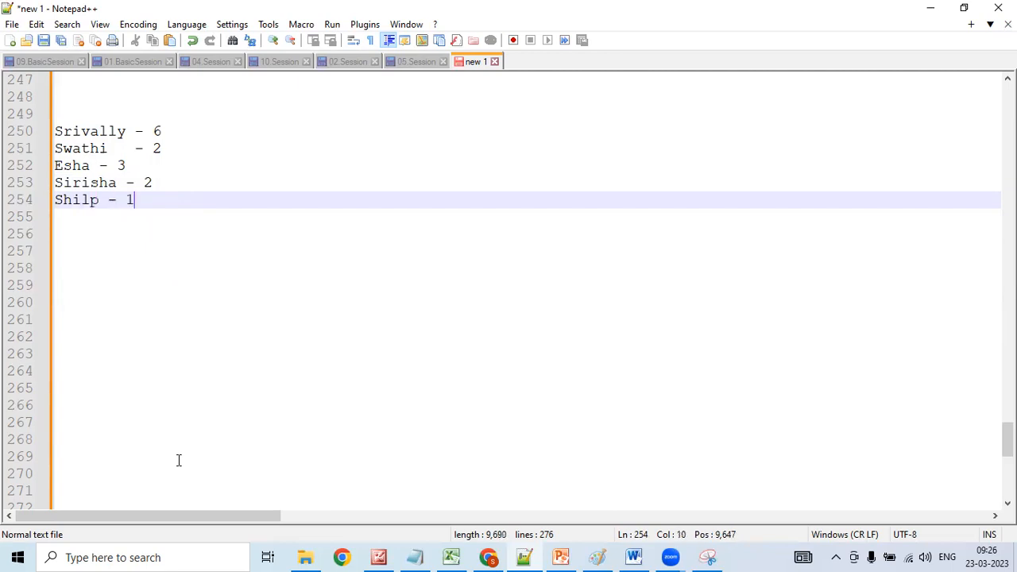
key("Return")
key("Left")
key("Left")
key("Left")
key("Left")
key("Left")
type("a")
key("Down")
- Add the next three people's names on lines 255 to 257 with "- 2", "- 5" and "- 1" respectively
type("Harish - 2")
key("Return")
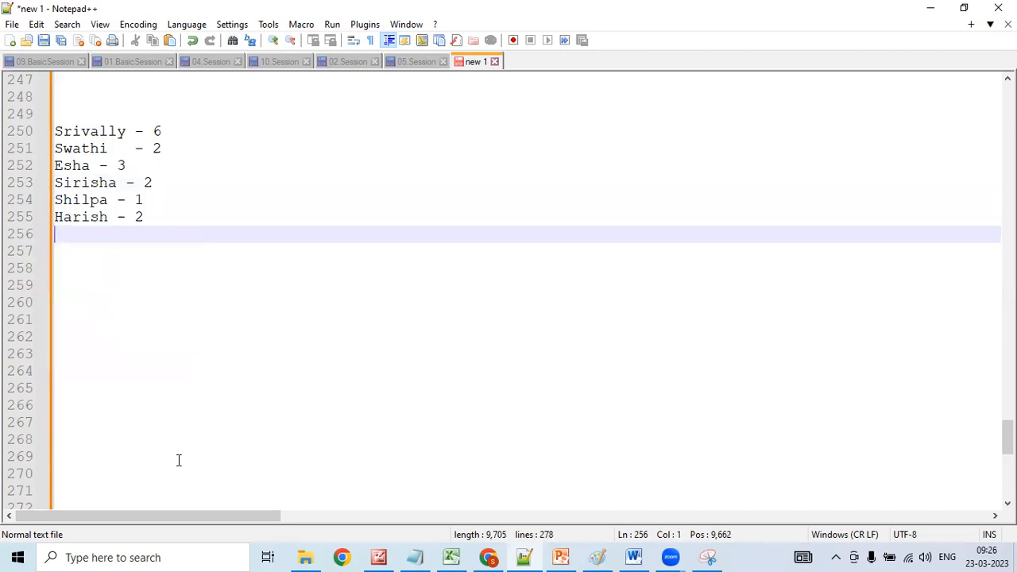
type("Jobin -")
type("5")
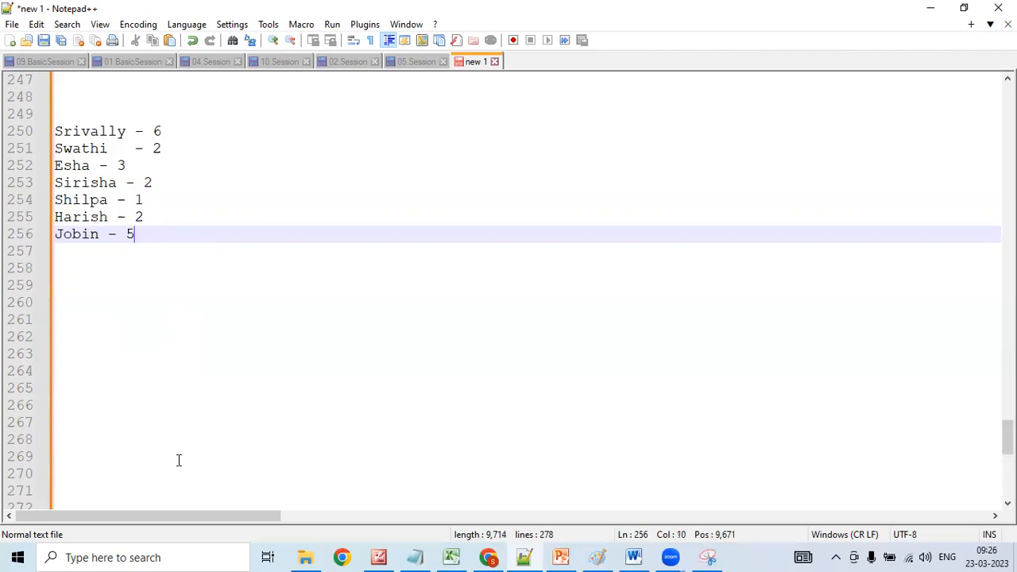
key("Return")
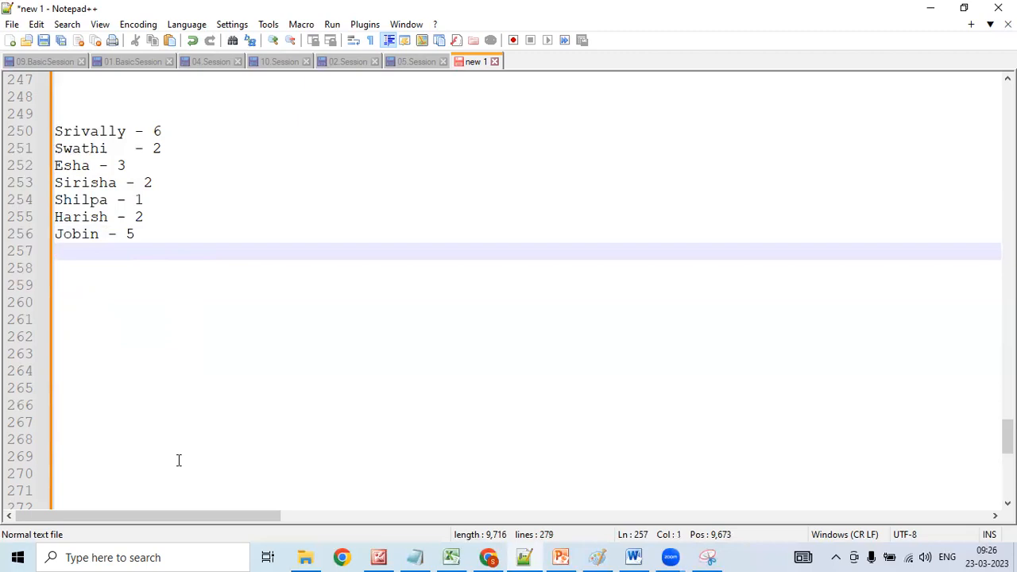
type("Ma")
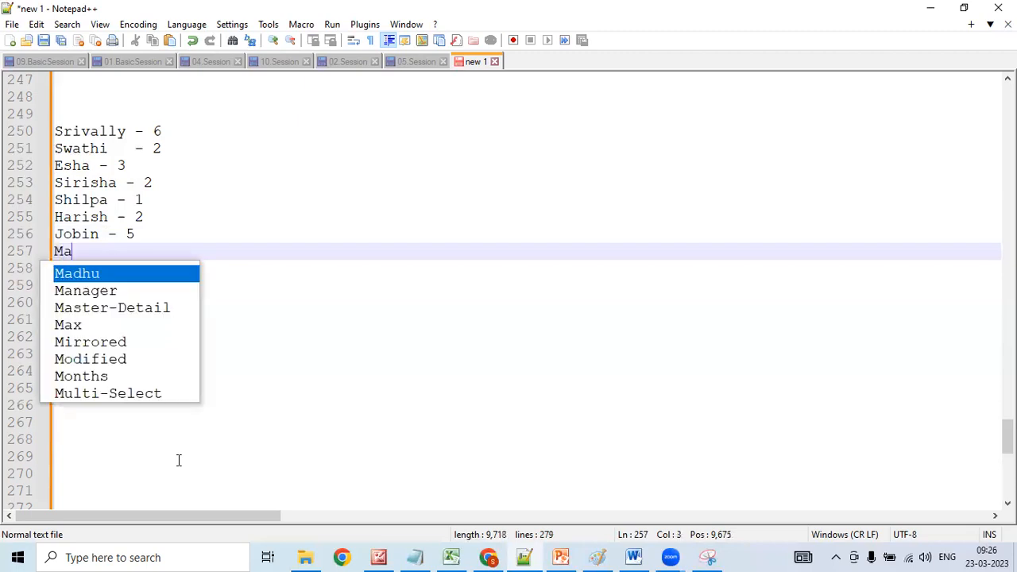
type("dhu - 1")
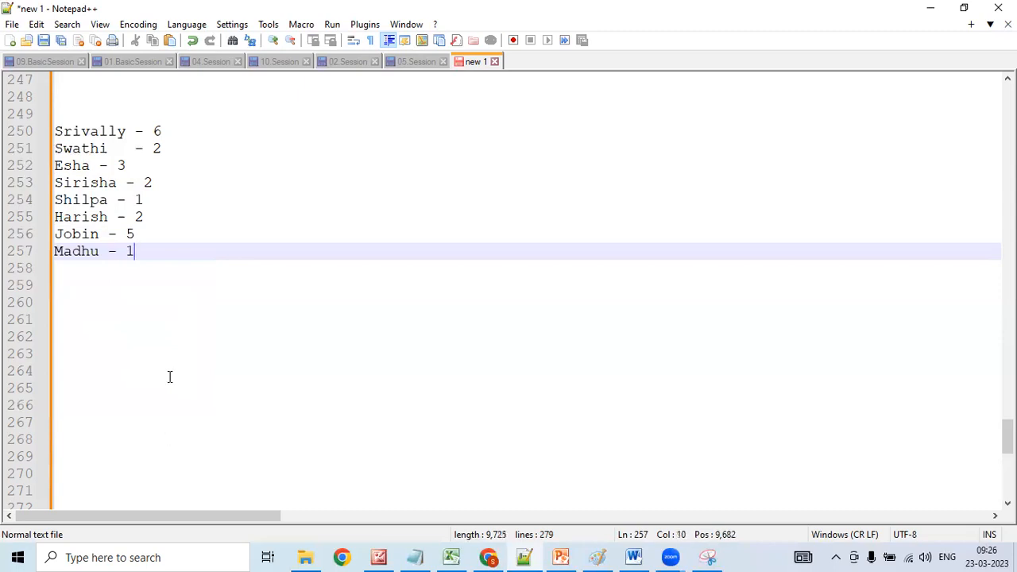
left_click(127, 165)
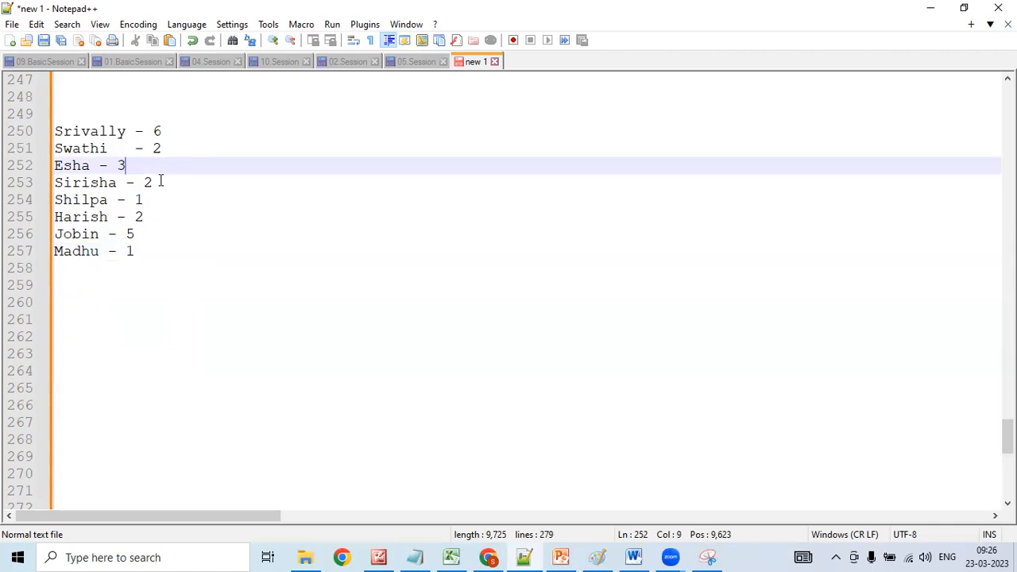
left_click(161, 181)
left_click(145, 200)
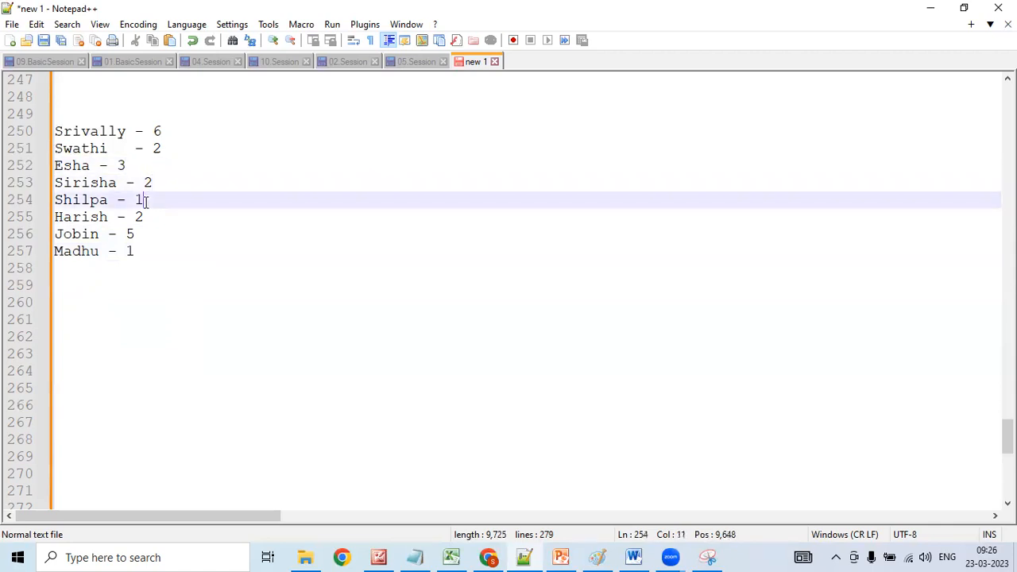
left_click(147, 218)
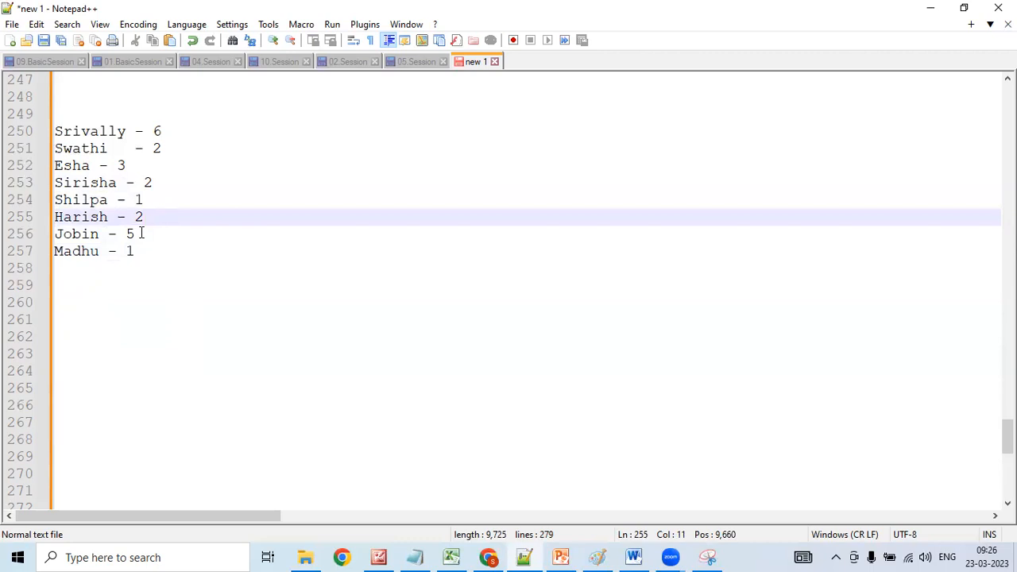
- Insert another person's name with "- 2" on a new line directly below the third entry
left_click(167, 169)
key("Return")
type("R")
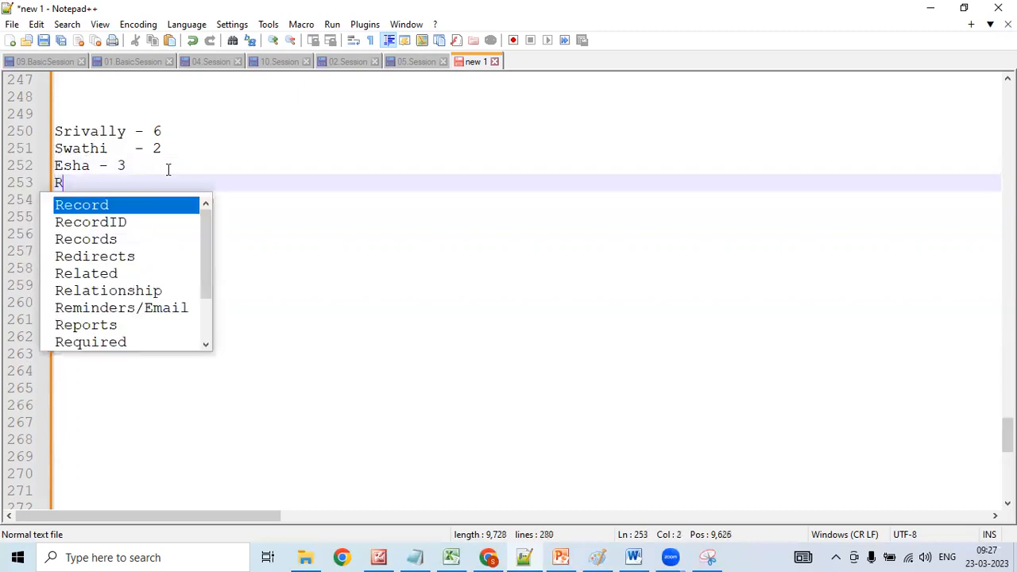
type("eena - 2")
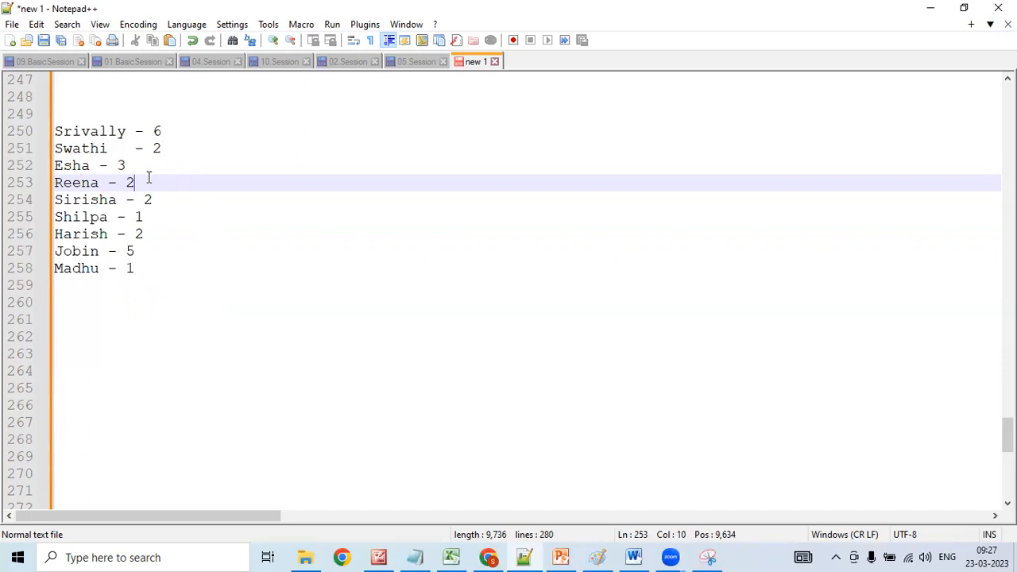
left_click(154, 199)
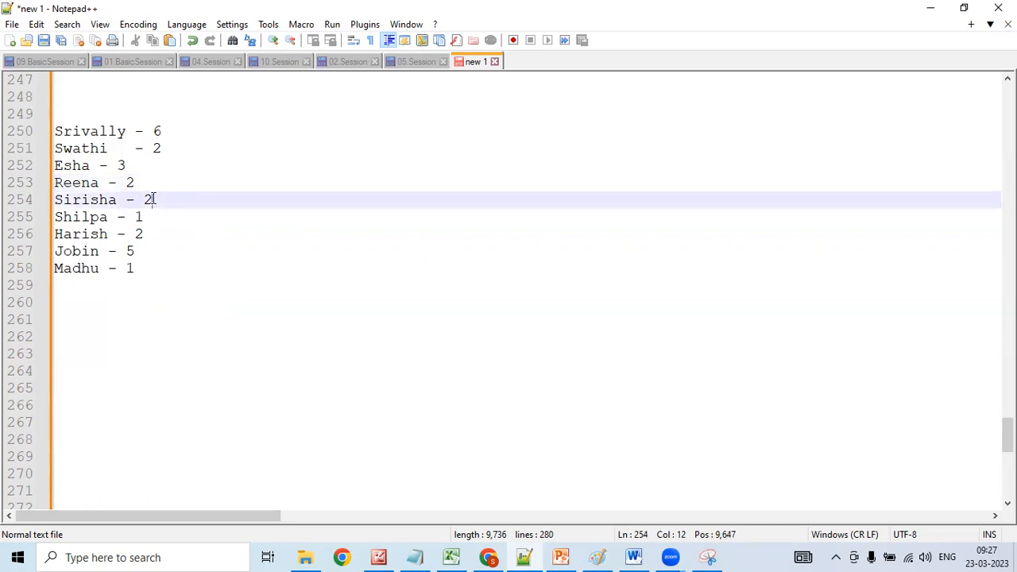
left_click(146, 216)
left_click(153, 234)
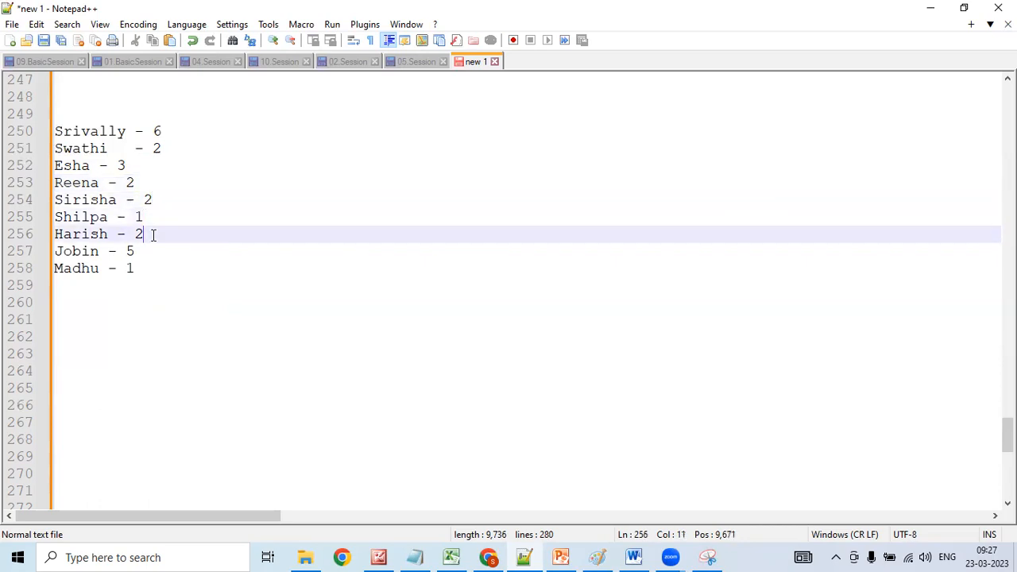
left_click(135, 268)
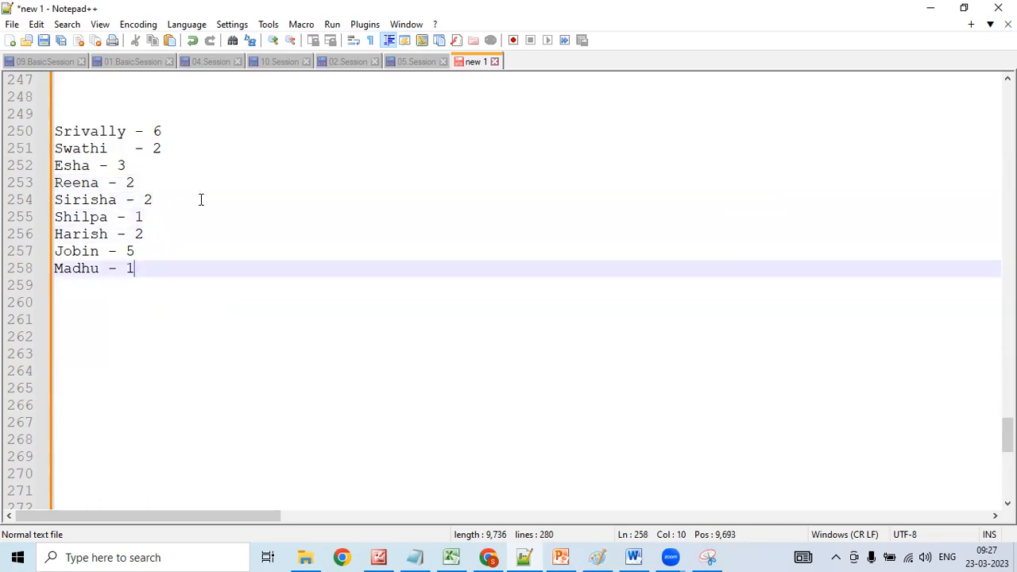
- Separate all the name entries from one another with a single blank line, from the first entry on line 250 to the last
left_click(176, 132)
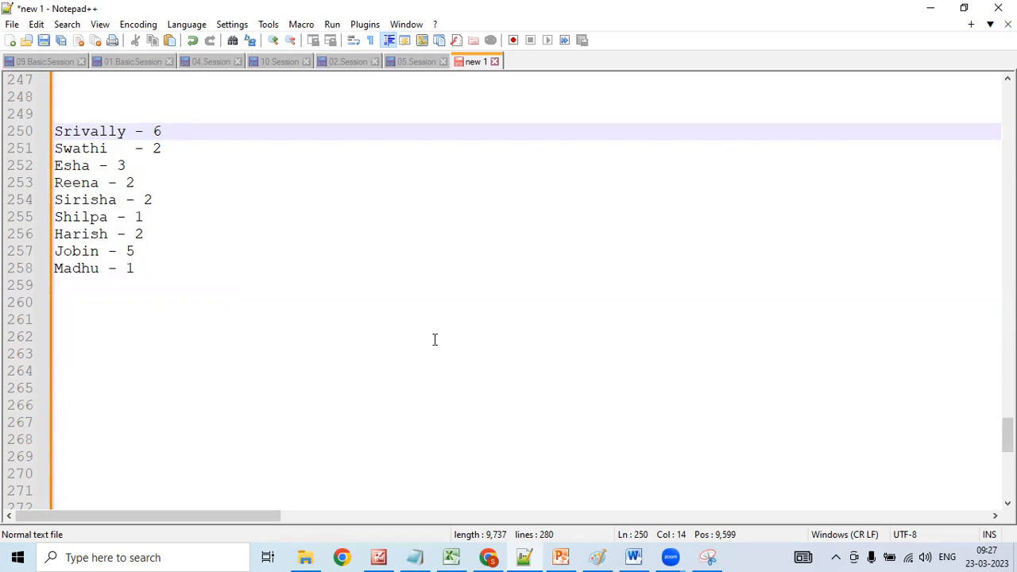
key("Return")
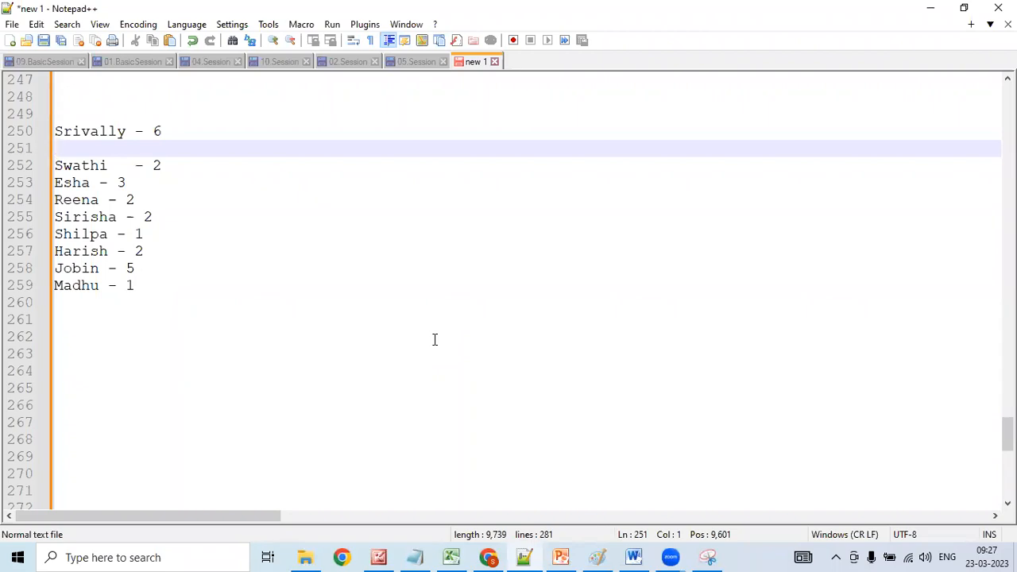
left_click(191, 168)
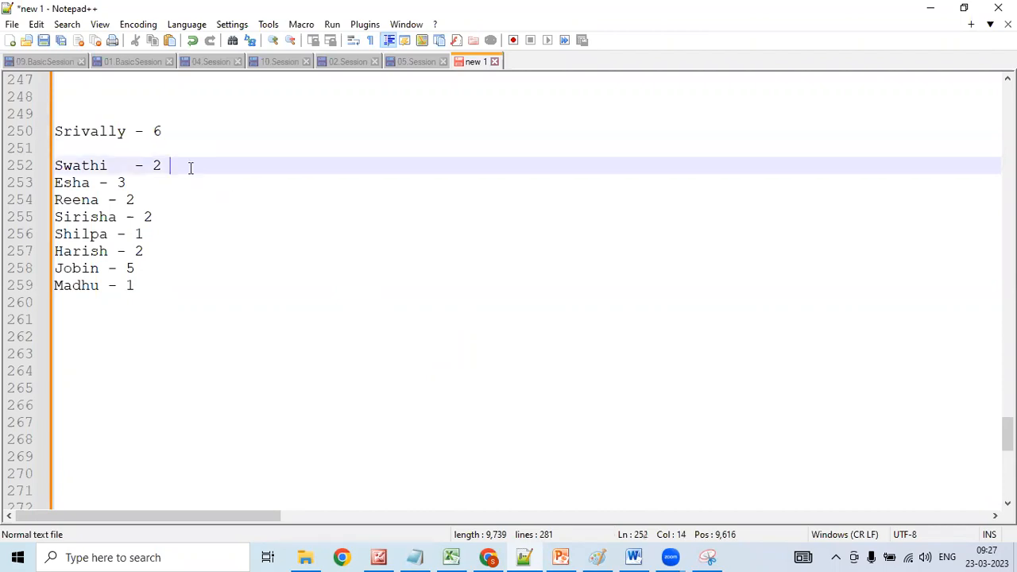
key("Return")
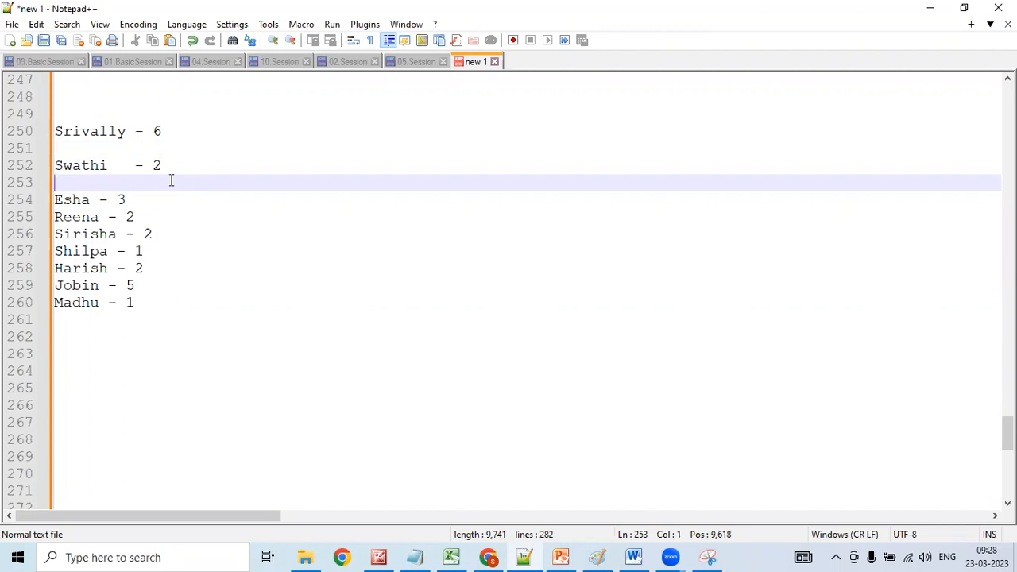
left_click(147, 203)
key("Return")
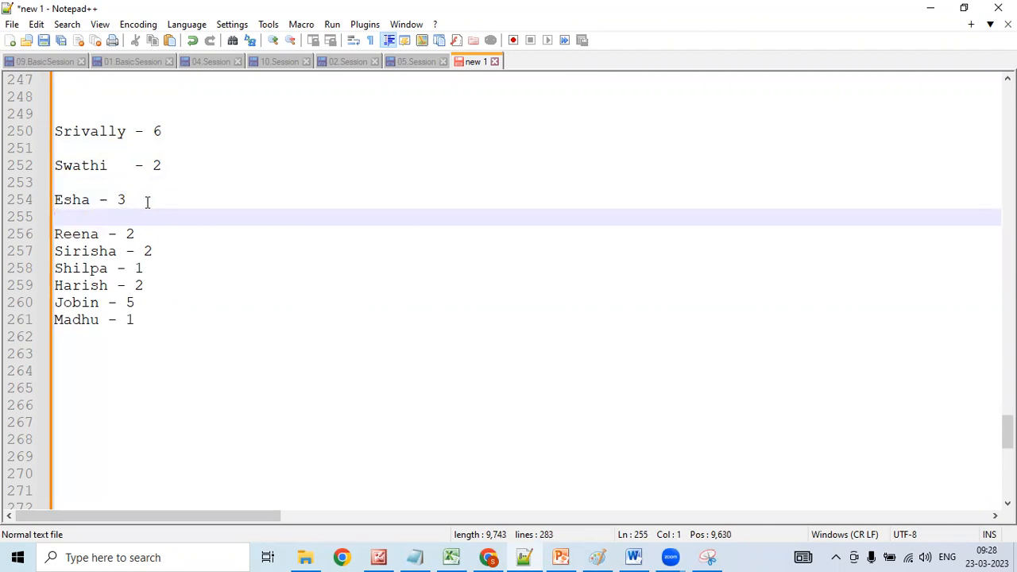
left_click(152, 230)
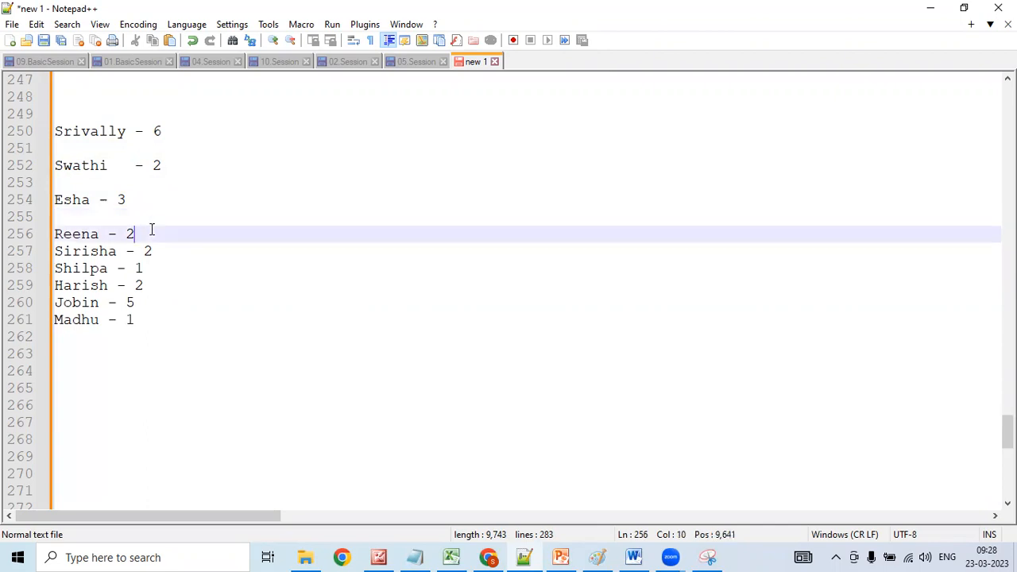
key("Return")
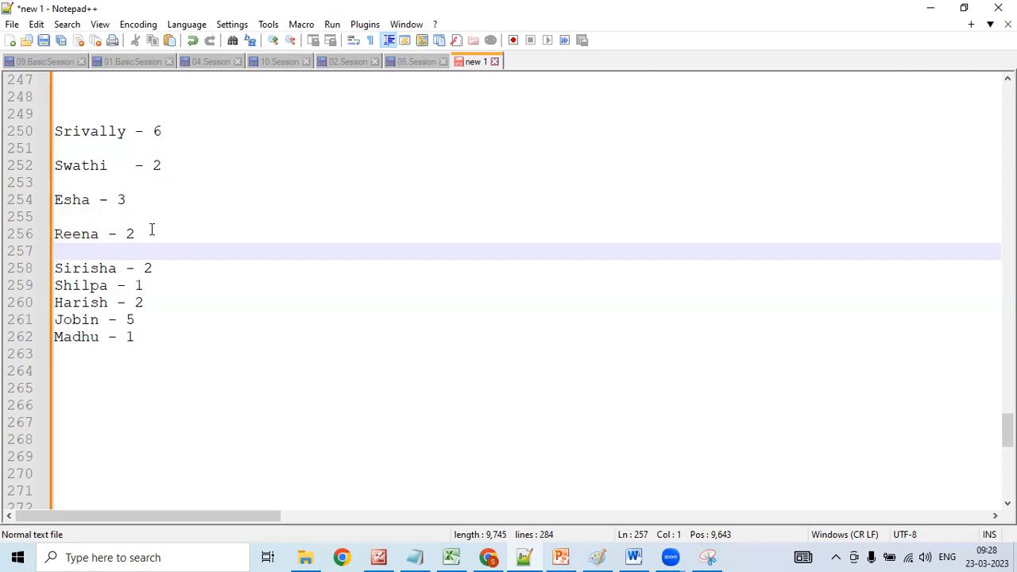
left_click(162, 264)
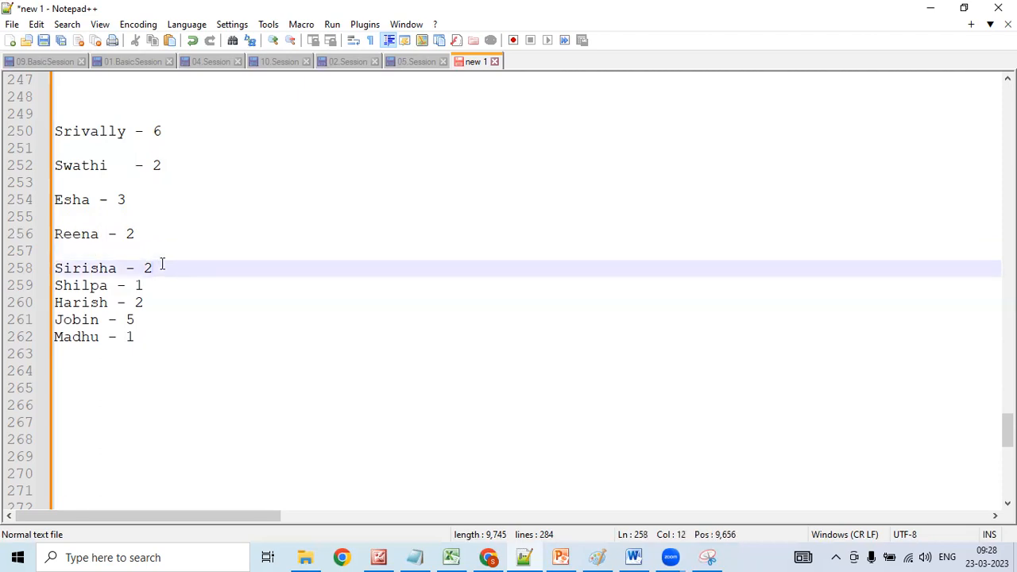
key("Return")
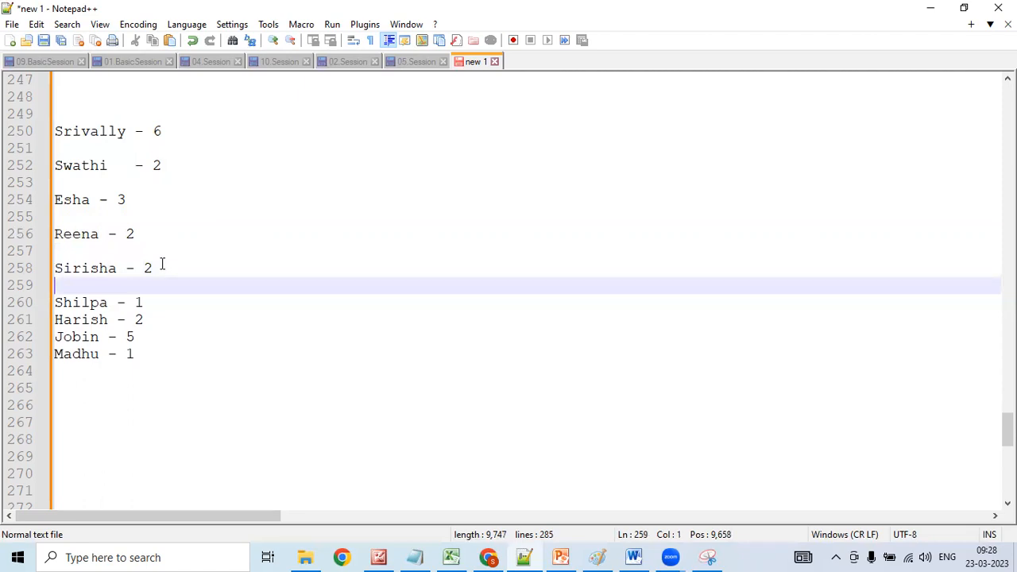
left_click(157, 300)
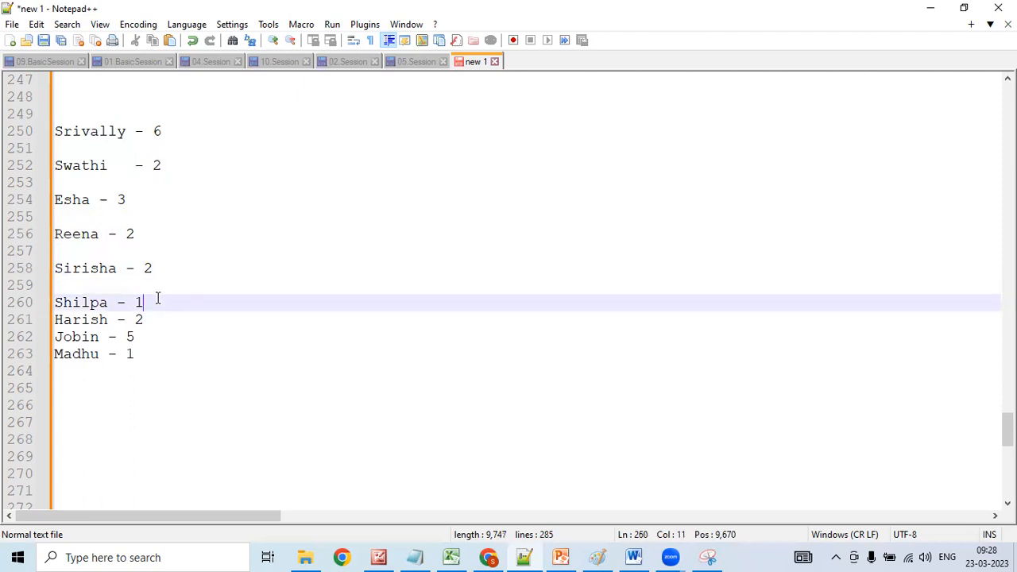
key("Return")
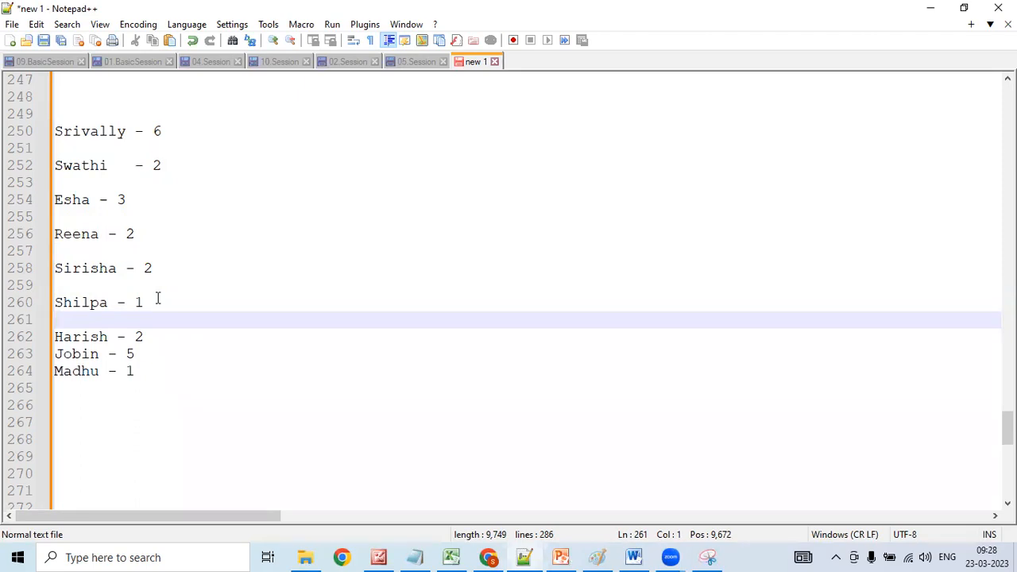
left_click(156, 337)
key("Return")
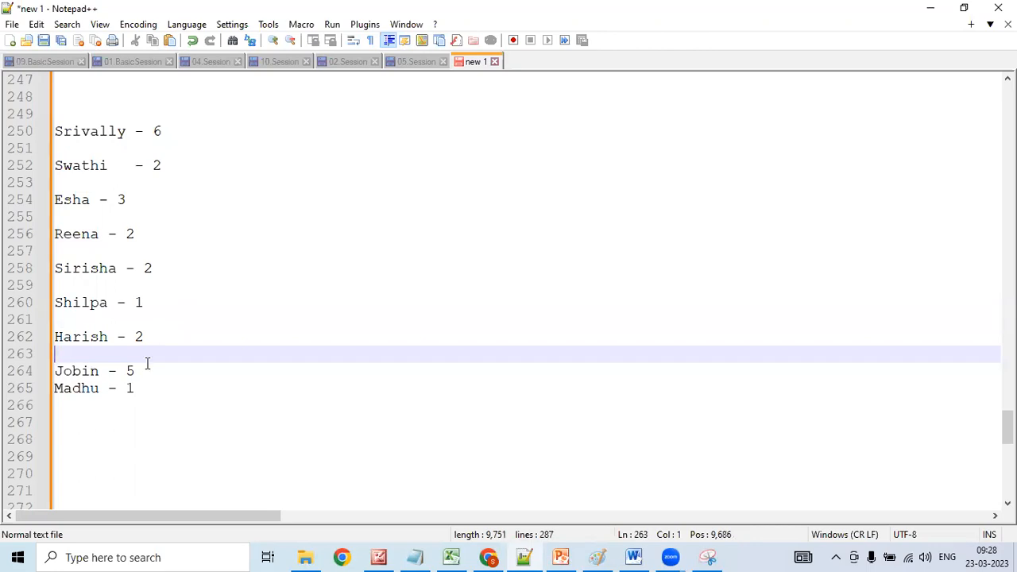
left_click(145, 370)
key("Return")
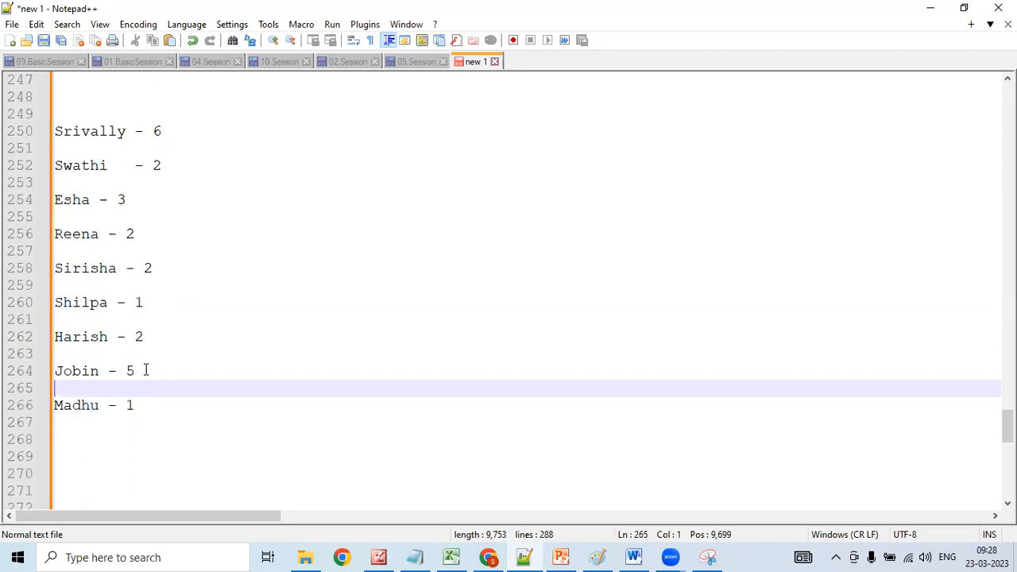
left_click(147, 414)
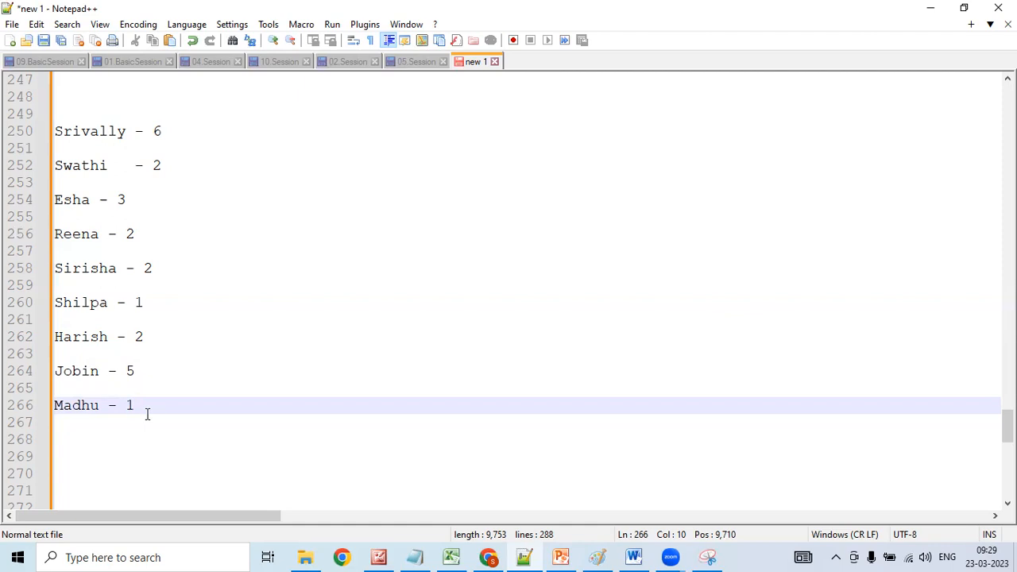
- Go back up from the participants list through the field types to the "Different Data Types in Salesforce" heading
left_click(387, 556)
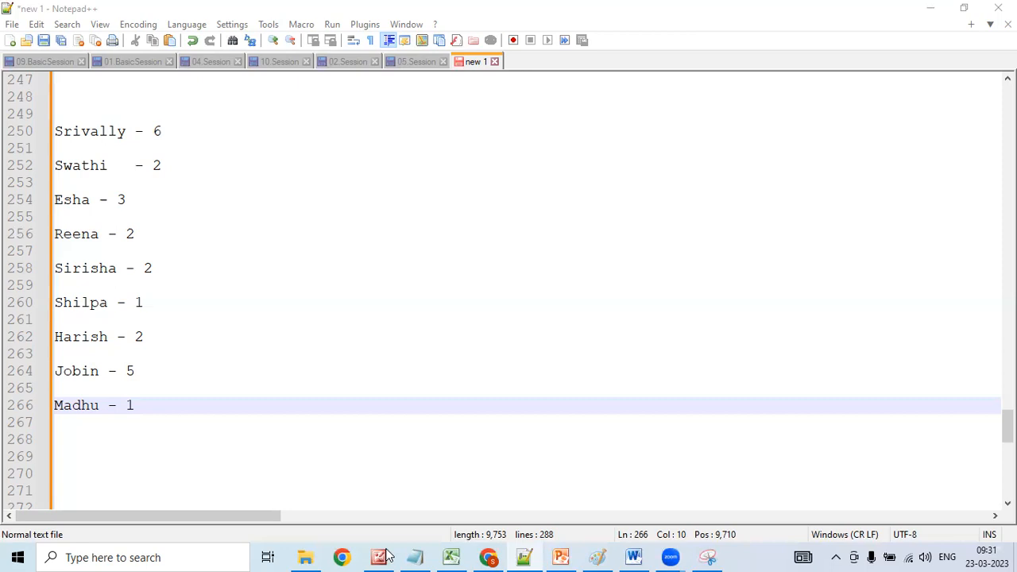
left_click(343, 218)
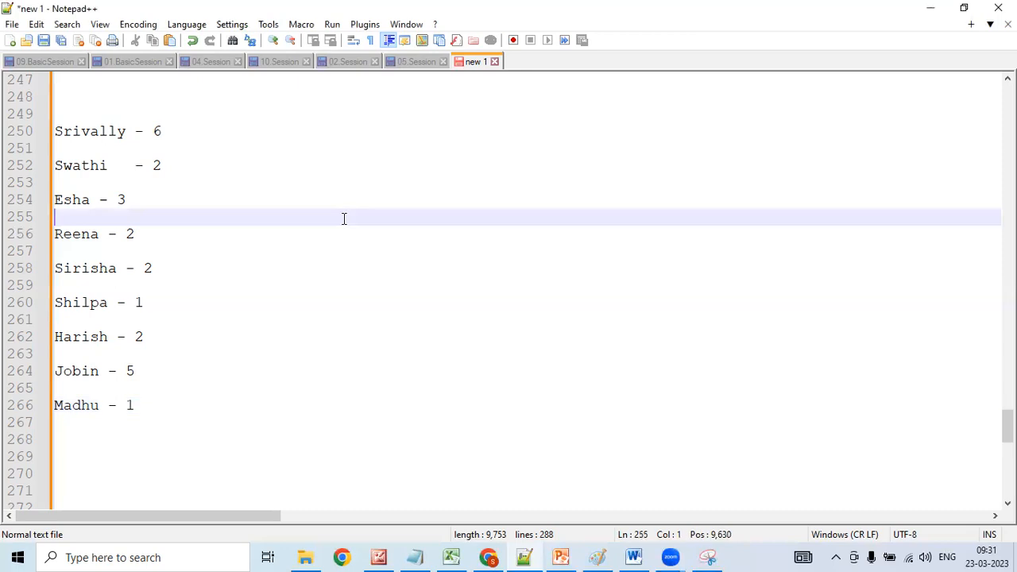
key("Up")
key("Up")
key("Up")
key("Up")
key("Up")
key("Up")
key("Up")
key("Up")
key("Up")
key("Up")
key("Up")
key("Up")
key("Up")
key("Up")
key("Up")
key("Up")
key("Up")
key("Up")
key("Up")
key("Up")
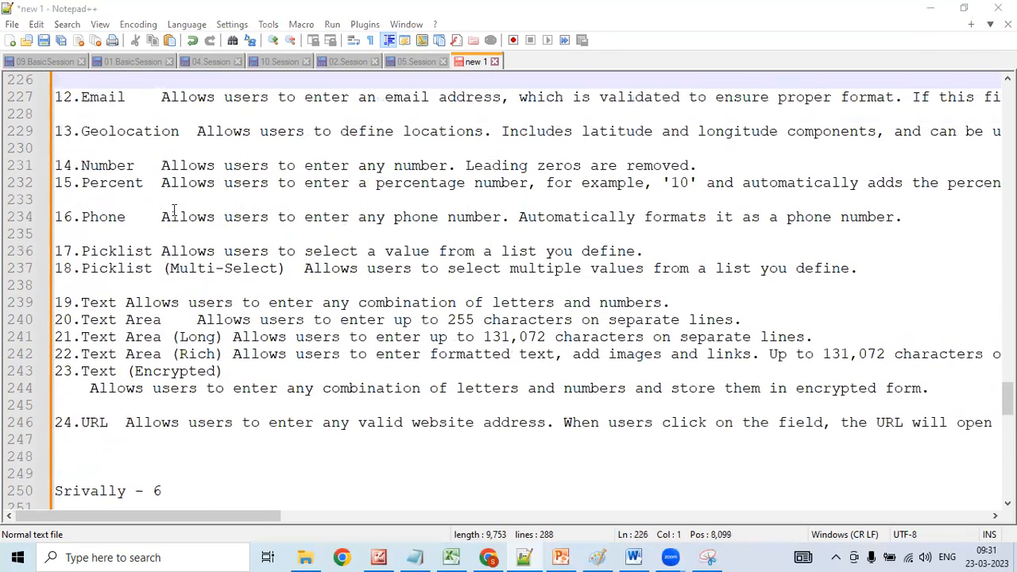
left_click(174, 211)
key("Up")
key("Up")
key("Up")
key("Up")
key("Up")
key("Up")
key("Up")
key("Up")
key("Up")
key("Up")
key("Up")
key("Up")
key("Up")
key("Up")
key("Up")
key("Up")
key("Up")
key("Up")
key("Up")
key("Up")
key("Up")
key("Up")
key("Up")
key("Up")
key("Up")
key("Up")
key("Up")
key("Up")
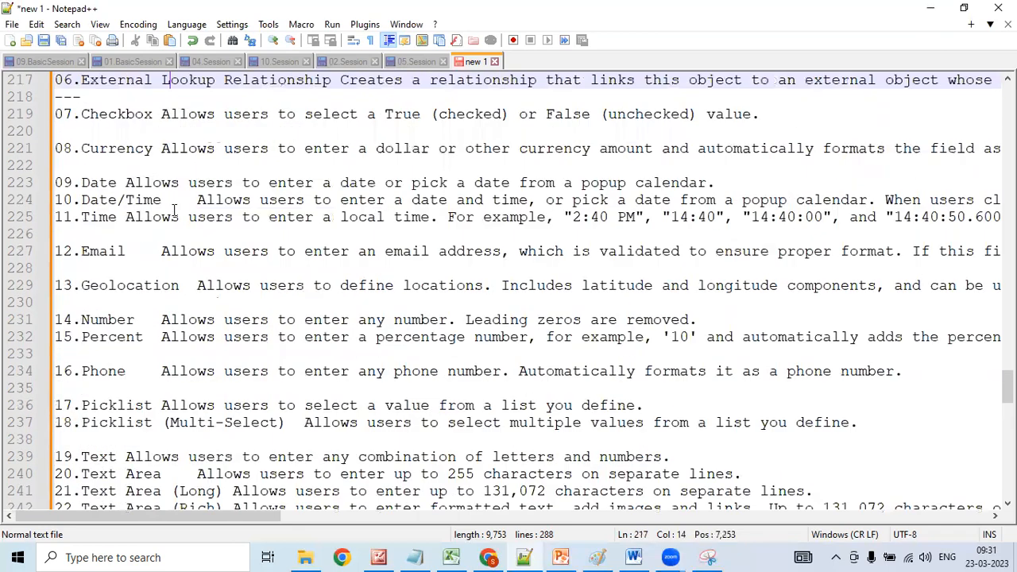
key("Up")
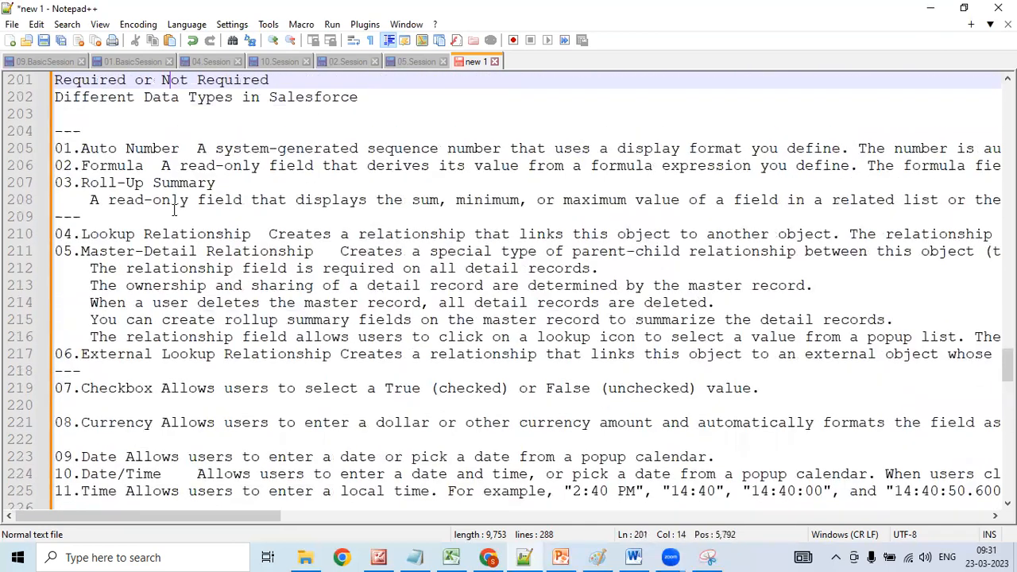
- Review the data type entries line by line from 01.Auto Number through 06.External Lookup Relationship
key("Down")
key("Down")
key("Down")
key("Down")
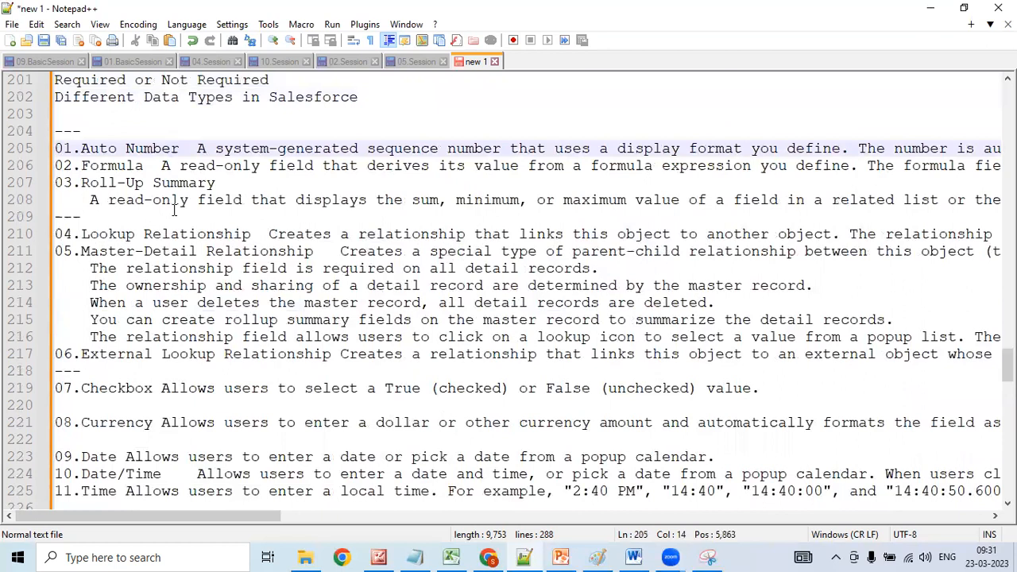
key("Down")
key("Down")
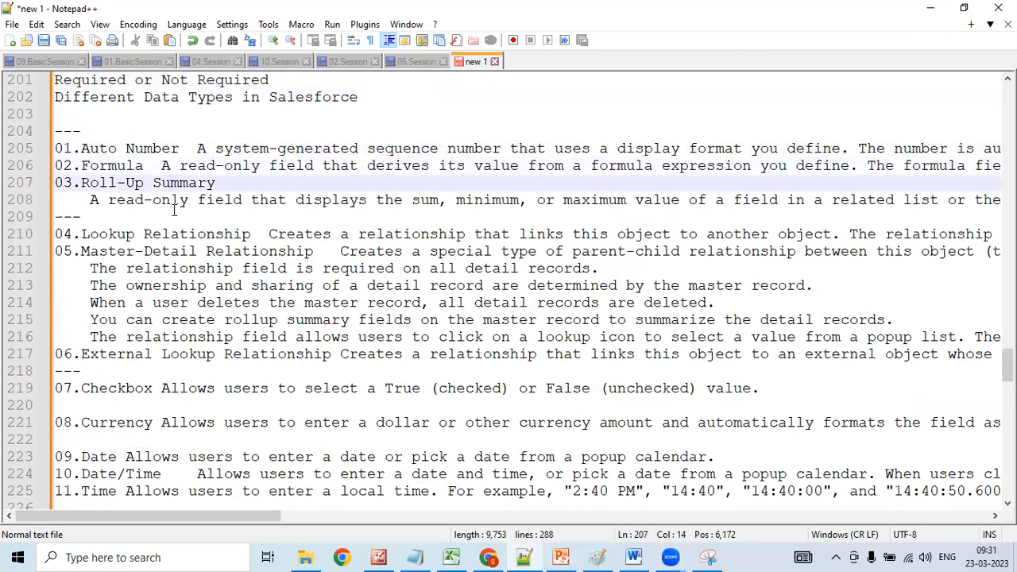
key("Down")
key("Down")
key("Down")
key("Down")
key("Down")
key("Down")
key("Down")
key("Down")
key("Down")
key("Down")
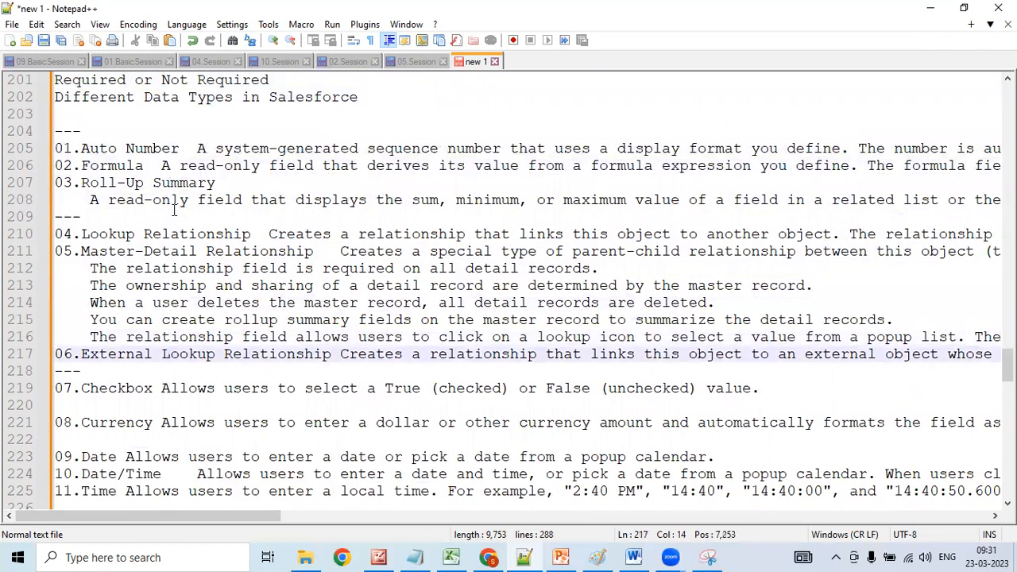
- Review the data type entries from 07.Checkbox through 15.Percent line by line
key("Down")
key("Down")
key("Down")
key("Down")
key("Down")
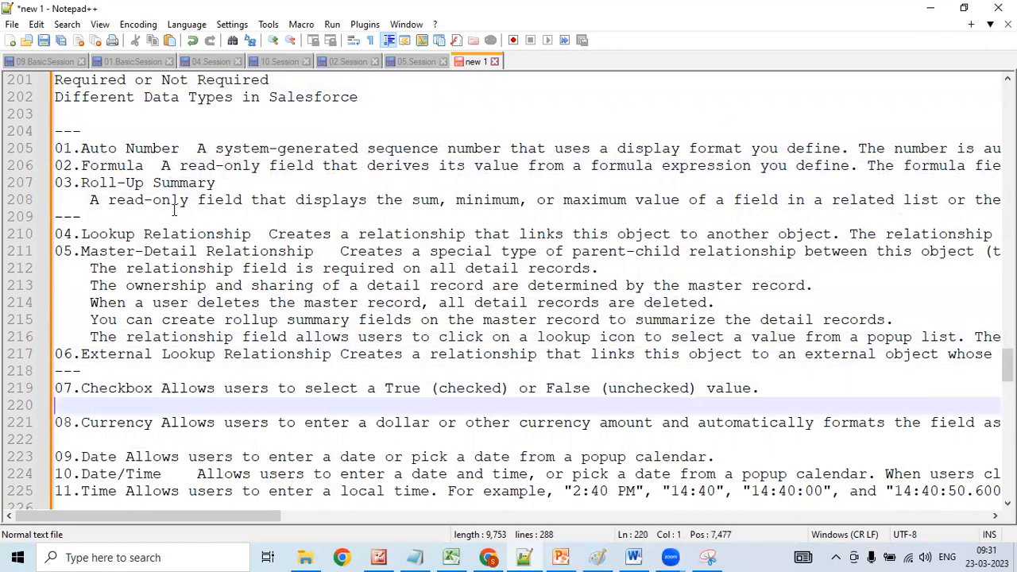
key("Down")
key("Down")
key("Down")
key("Down")
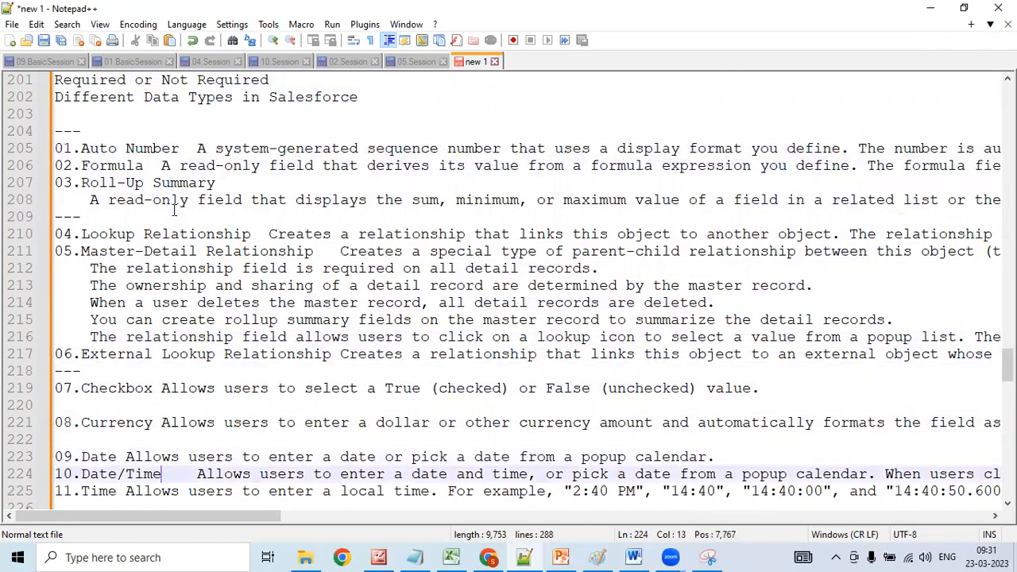
key("Down")
key("Down")
key("Down")
key("Down")
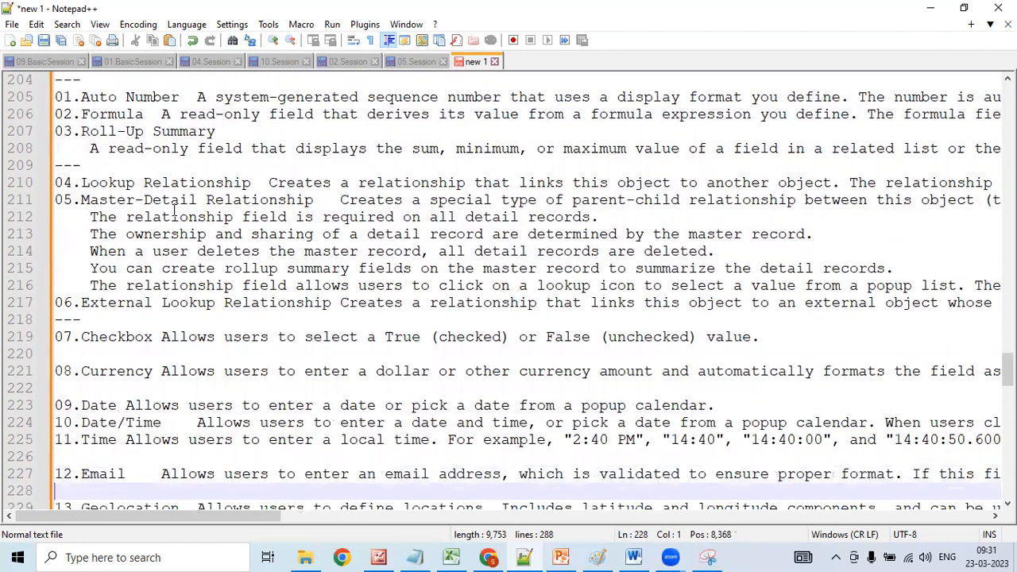
key("Down")
key("Down")
key("Down")
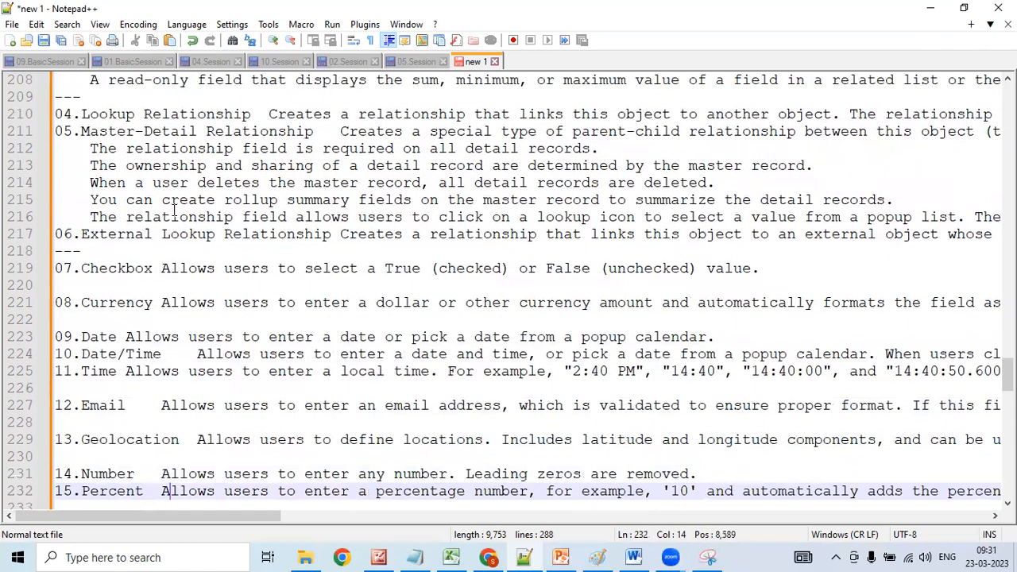
- Review the remaining data type entries from 16.Phone through 24.URL
key("Down")
key("Down")
key("Down")
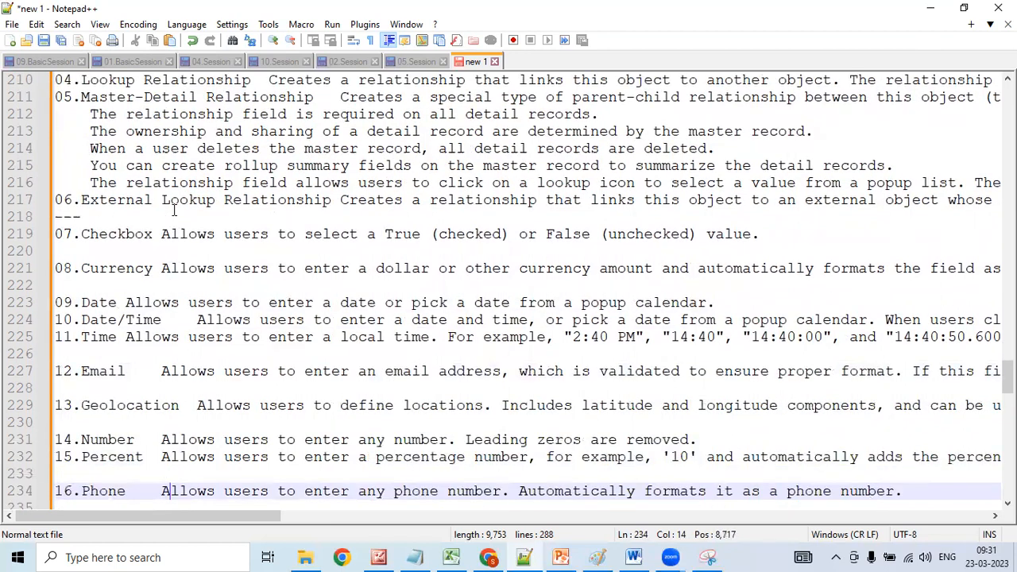
key("Down")
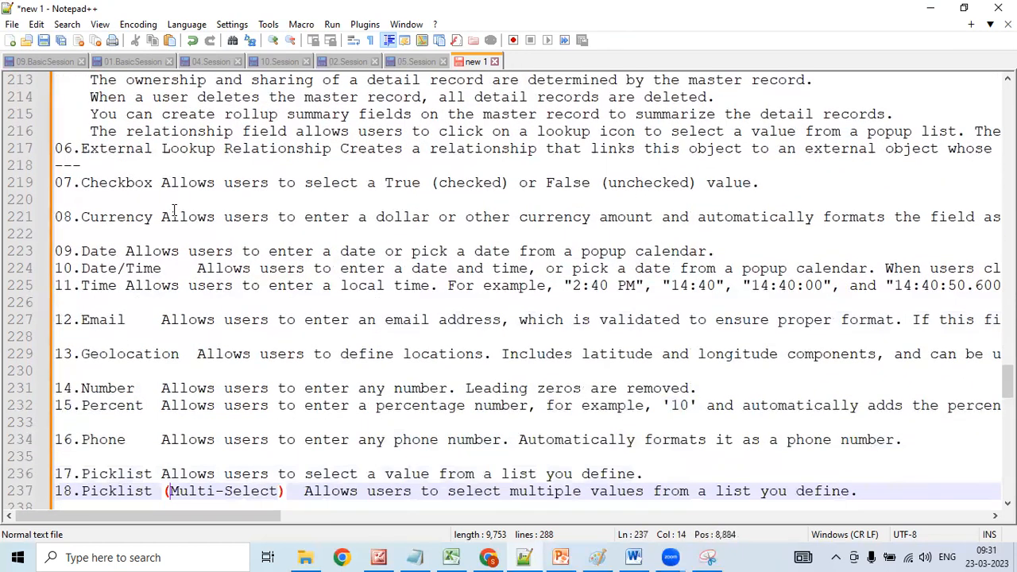
key("Down")
key("Down")
key("Down")
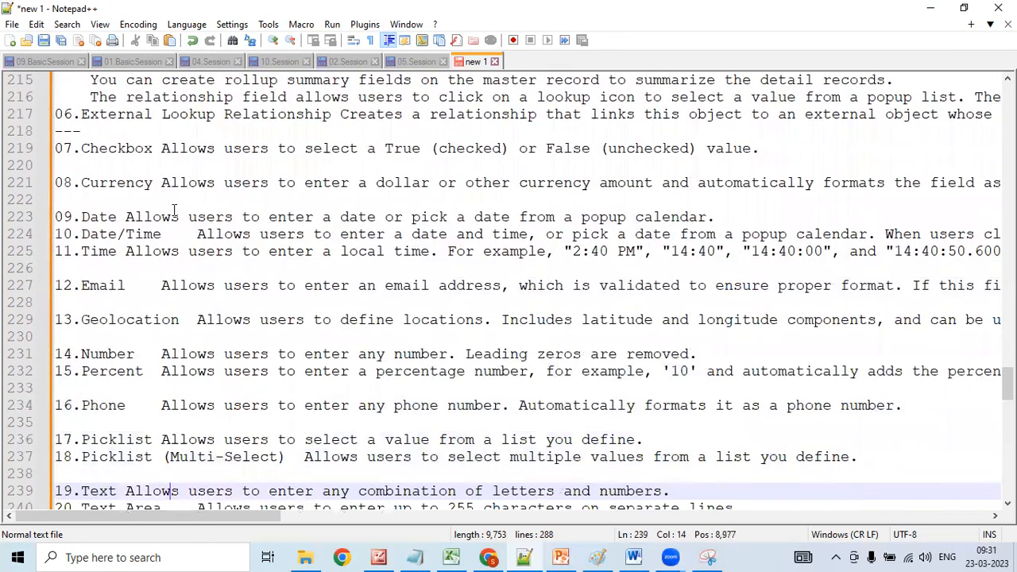
key("Down")
key("Down")
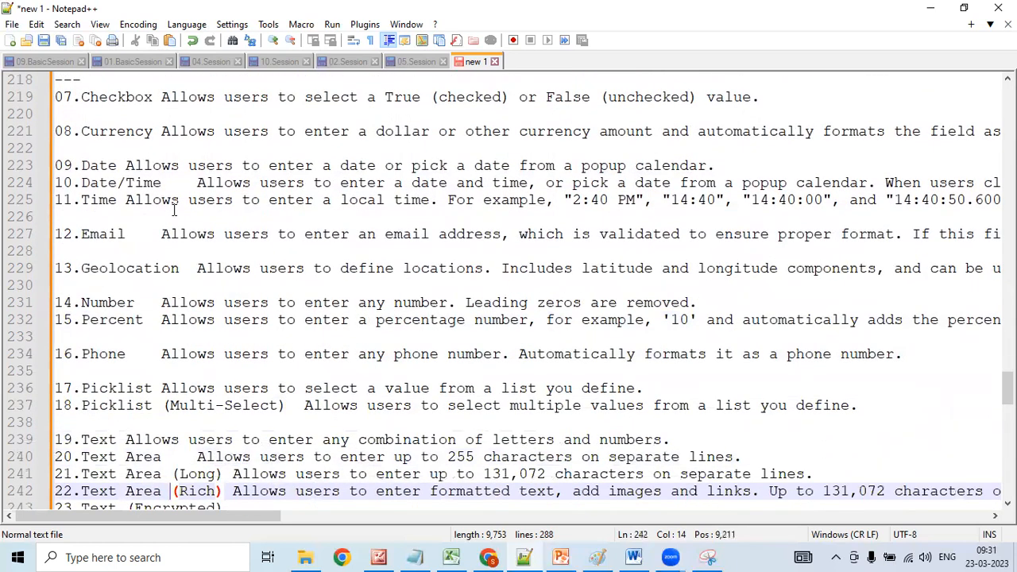
key("Down")
key("Down")
key("Down")
key("Down")
key("Down")
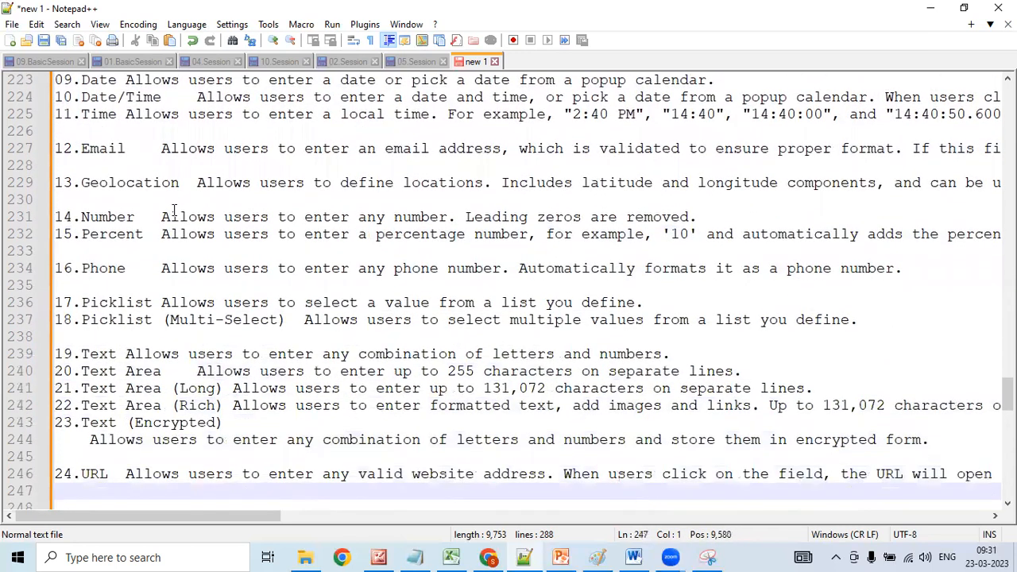
- Go back up from the 24.URL entry to re-examine the Date/Time and Time entries
key("Up")
key("Up")
key("Up")
key("Up")
key("Up")
key("Up")
key("Up")
key("Up")
key("Up")
key("Up")
key("Up")
key("Up")
key("Up")
key("Up")
key("Up")
key("Up")
key("Up")
key("Up")
key("Up")
key("Up")
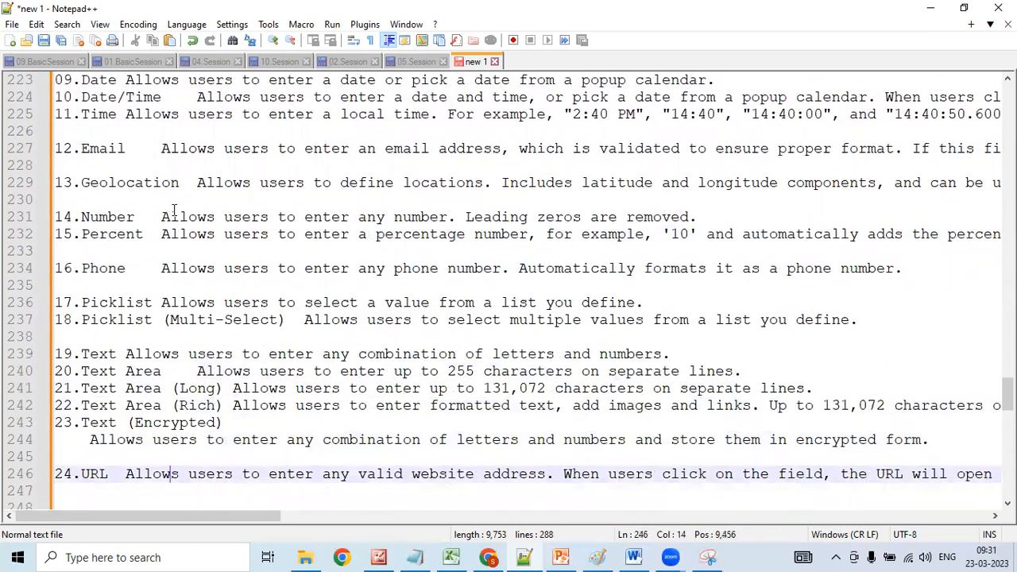
key("Up")
key("Up")
key("Up")
key("Up")
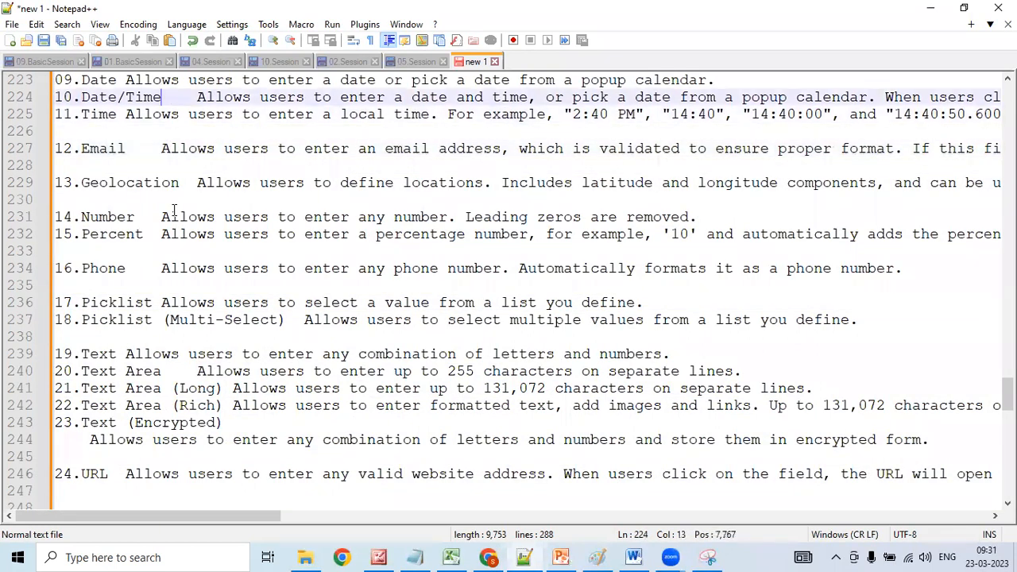
key("Down")
key("Down")
key("Down")
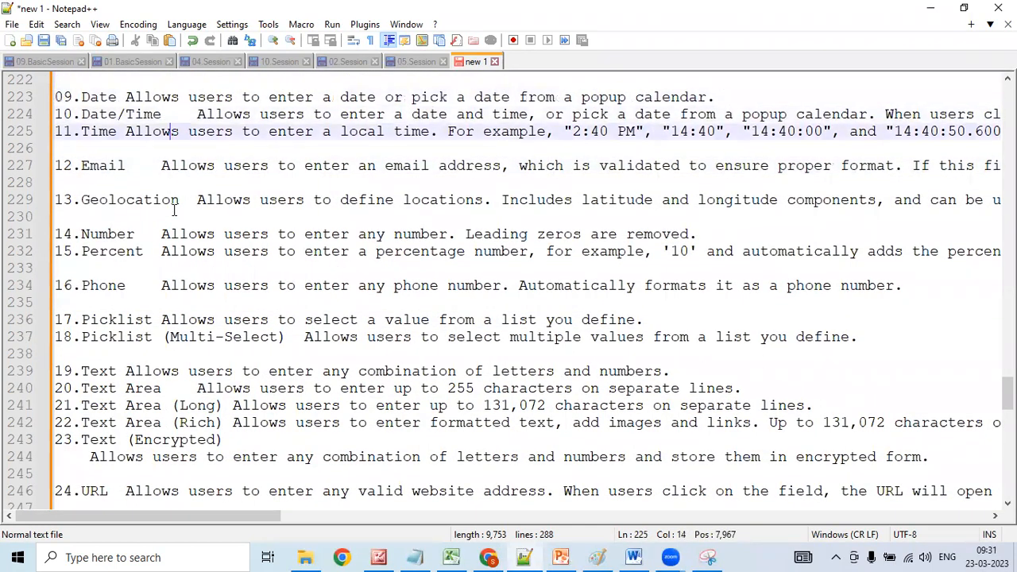
- Return to the start of the data types list and look at the 01.Auto Number and 02.Formula entries
key("Up")
key("Up")
key("Up")
key("Up")
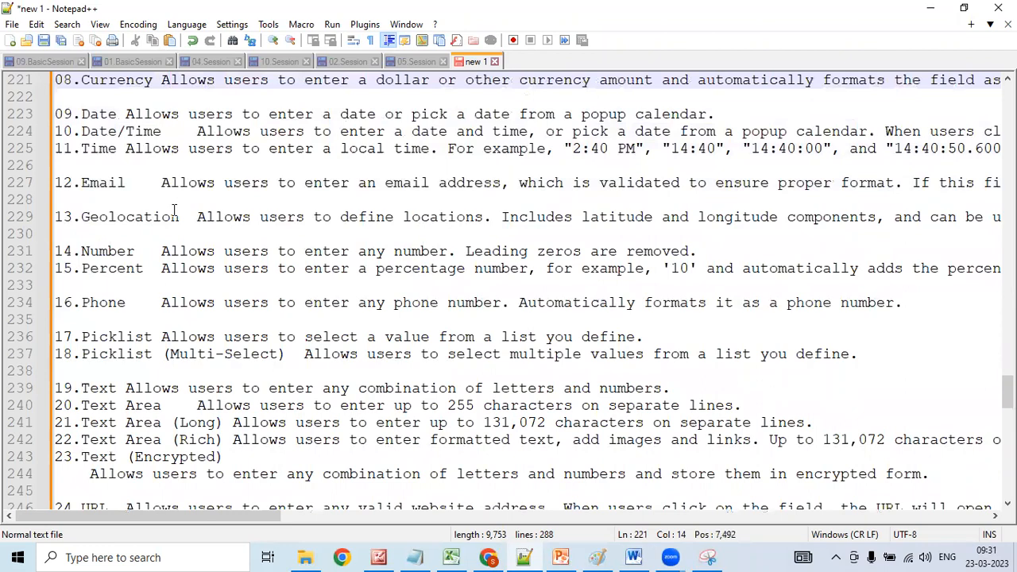
key("Up")
key("Up")
key("Up")
key("Up")
key("Up")
key("Up")
key("Up")
key("Up")
key("Up")
key("Up")
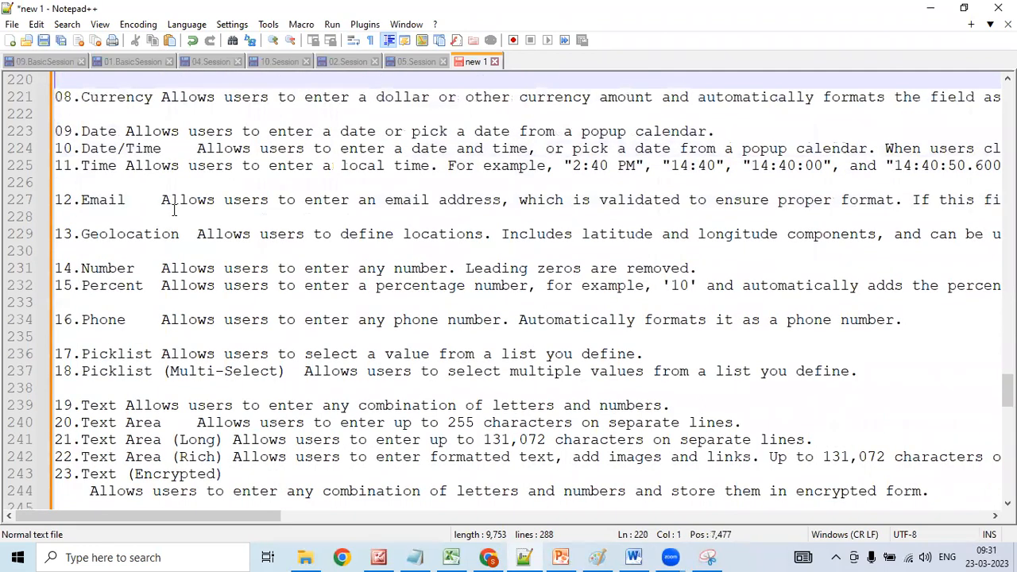
key("Up")
key("Up")
key("Up")
key("Up")
key("Up")
key("Up")
key("Up")
key("Up")
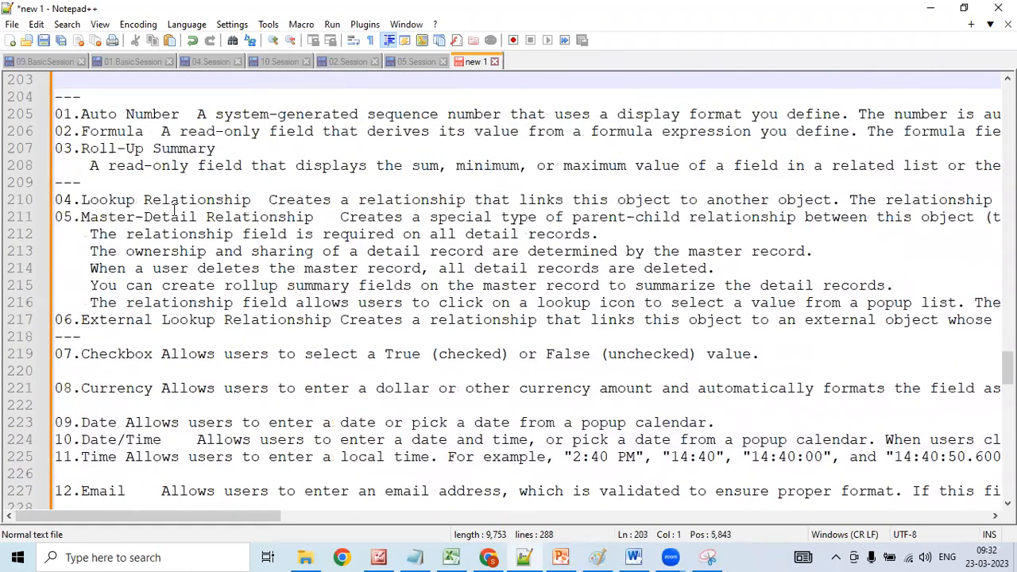
key("Up")
key("Down")
key("Down")
key("Down")
key("Down")
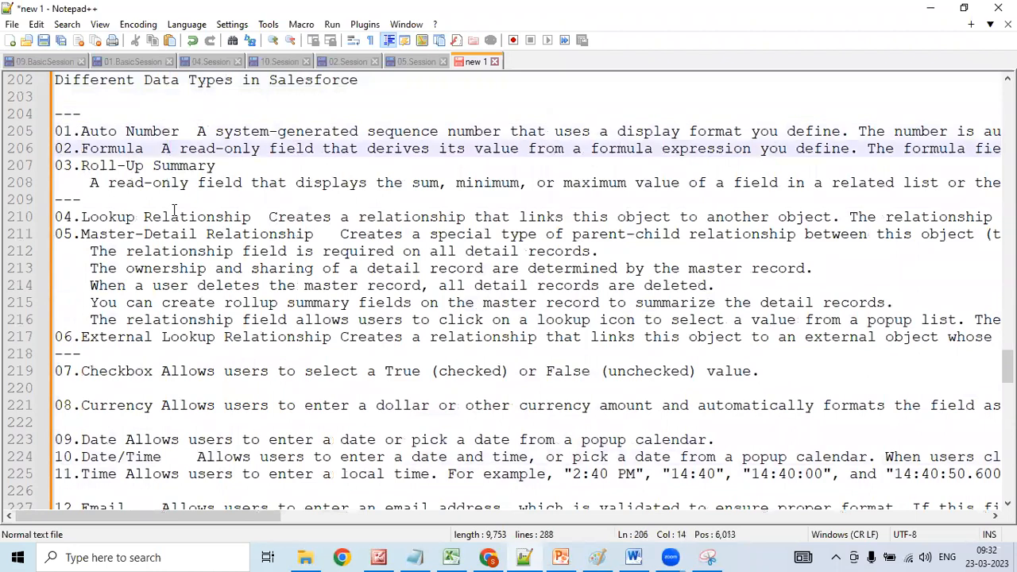
- Examine the data type entries from 03.Roll-Up Summary through 06.External Lookup Relationship, including the Master-Detail Relationship notes
key("Left")
key("Left")
key("Left")
key("Down")
key("Left")
key("Left")
key("Left")
key("Left")
key("Left")
key("Left")
key("Down")
key("Down")
key("Down")
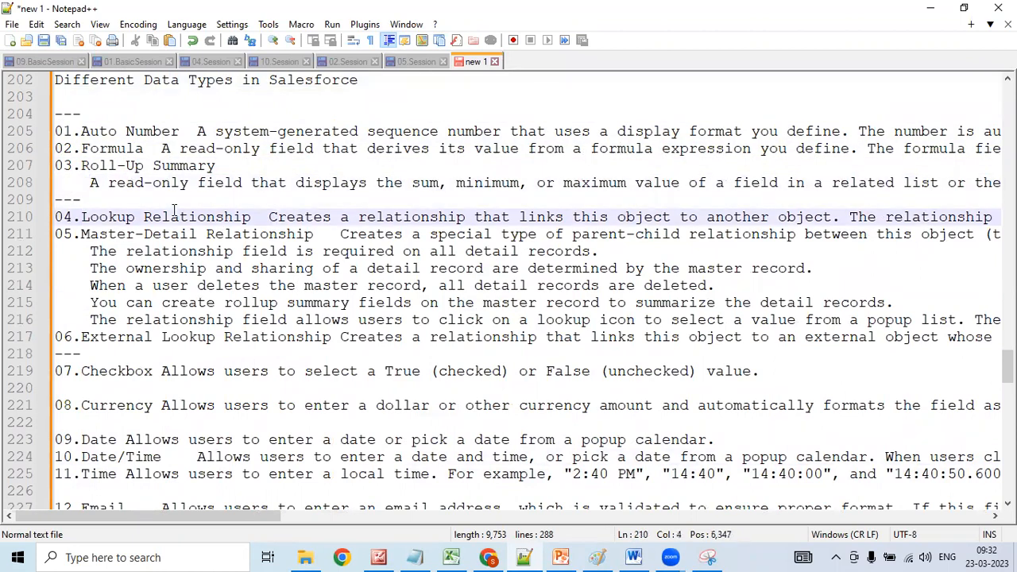
key("Down")
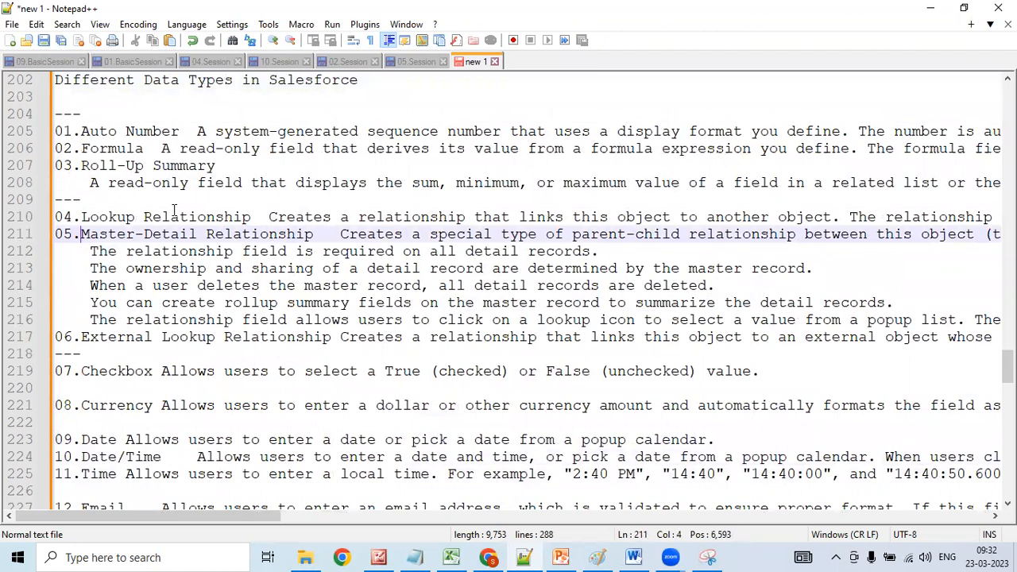
key("Down")
key("Down")
key("Down")
key("Down")
key("Down")
key("Down")
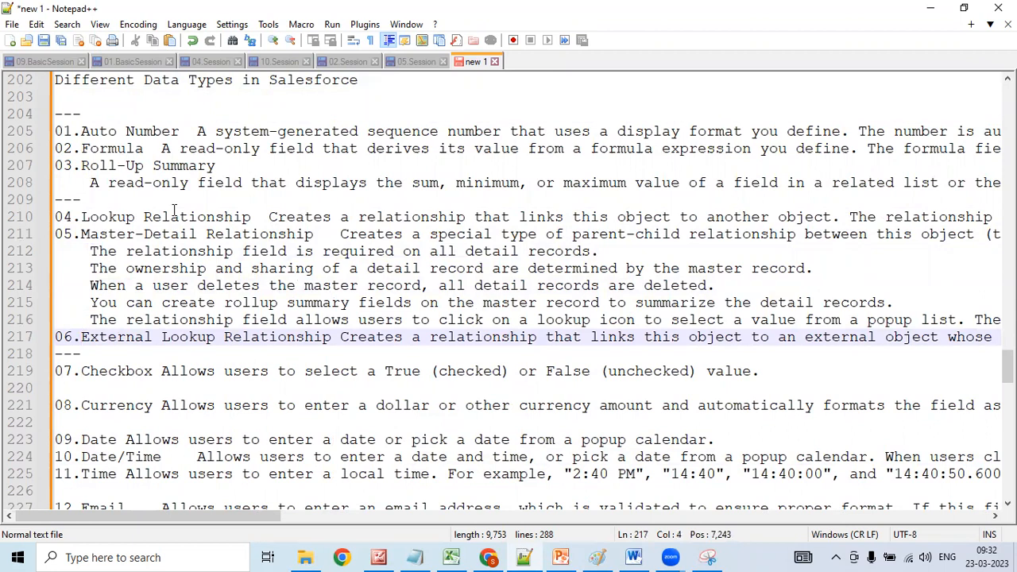
- Look through the data type entries from 07.Checkbox down to 14.Number
key("Down")
key("Down")
key("Down")
key("Down")
key("Down")
key("Down")
key("Down")
key("Down")
key("Down")
key("Down")
key("Down")
key("Down")
key("Down")
key("Down")
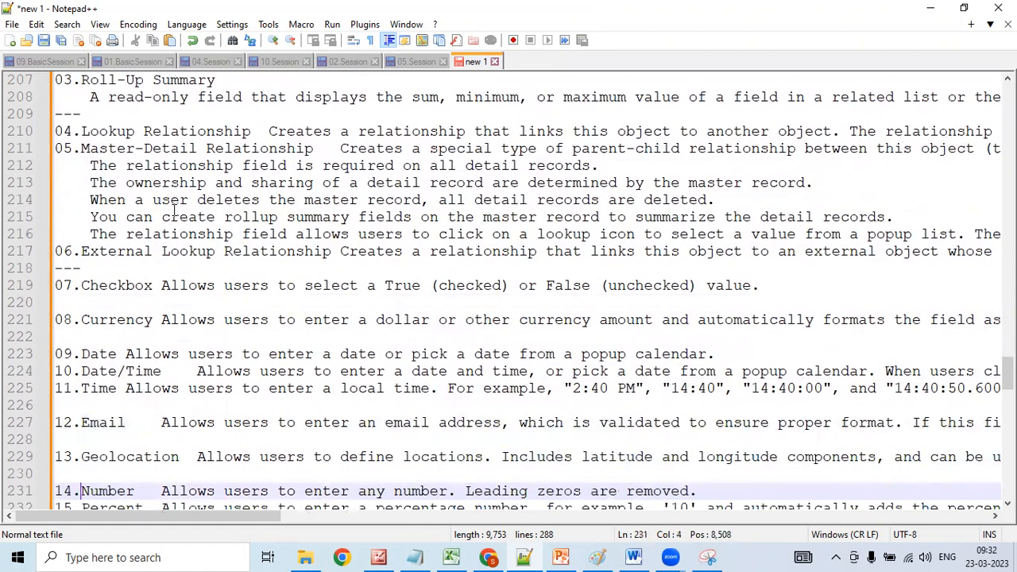
- Go back up from the 14.Number entry to the 01.Auto Number entry at the start of the list
key("Up")
key("Up")
key("Up")
key("Up")
key("Up")
key("Up")
key("Up")
key("Up")
key("Up")
key("Up")
key("Up")
key("Up")
key("Up")
key("Up")
key("Up")
key("Up")
key("Up")
key("Up")
key("Up")
key("Up")
key("Down")
key("Down")
key("Down")
key("Down")
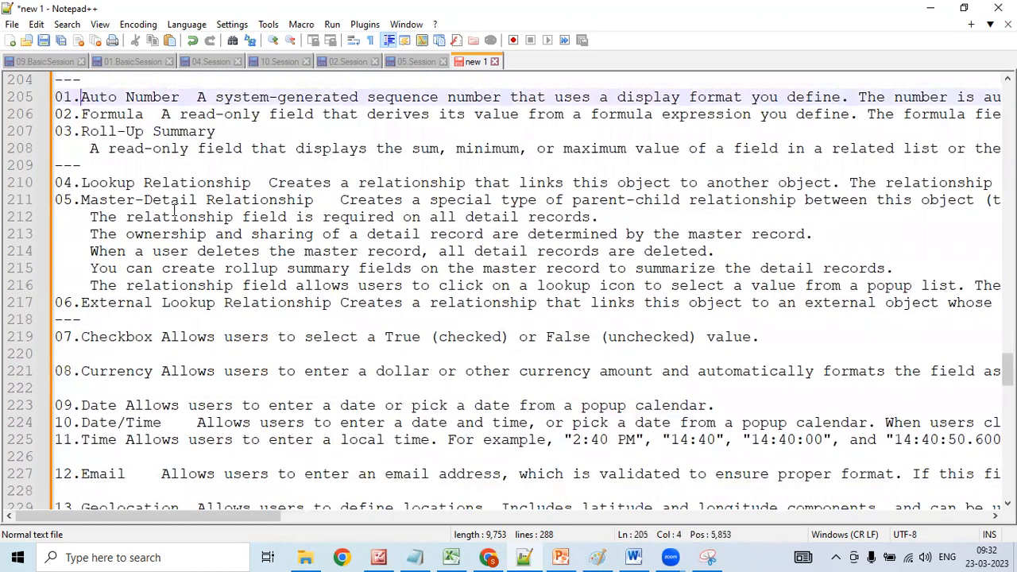
- Re-examine the three relationship entries, 04.Lookup Relationship, 05.Master-Detail Relationship and 06.External Lookup Relationship
key("Right")
key("Down")
key("Down")
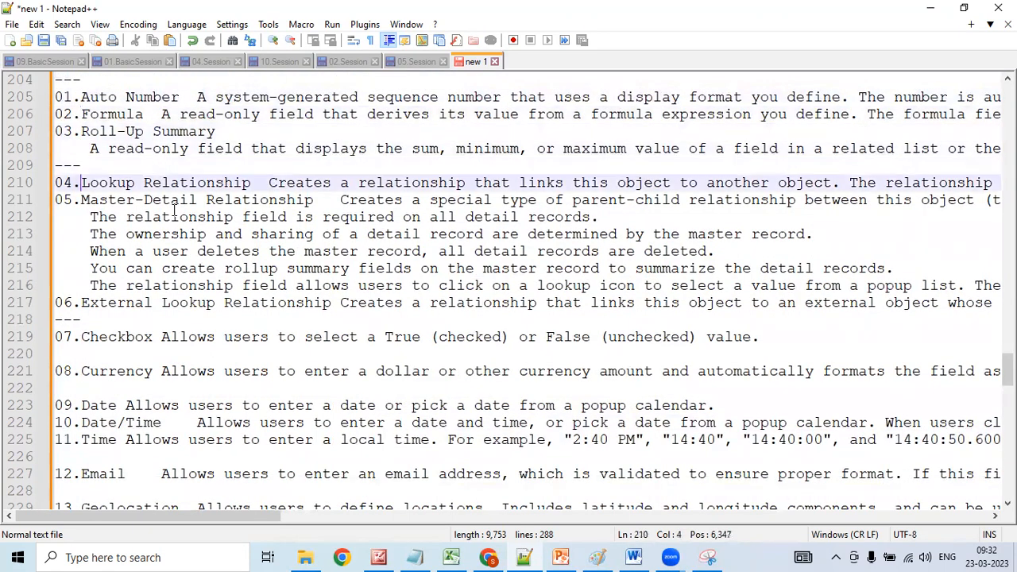
key("Down")
key("Down")
key("Down")
key("Down")
key("Down")
key("Down")
key("Down")
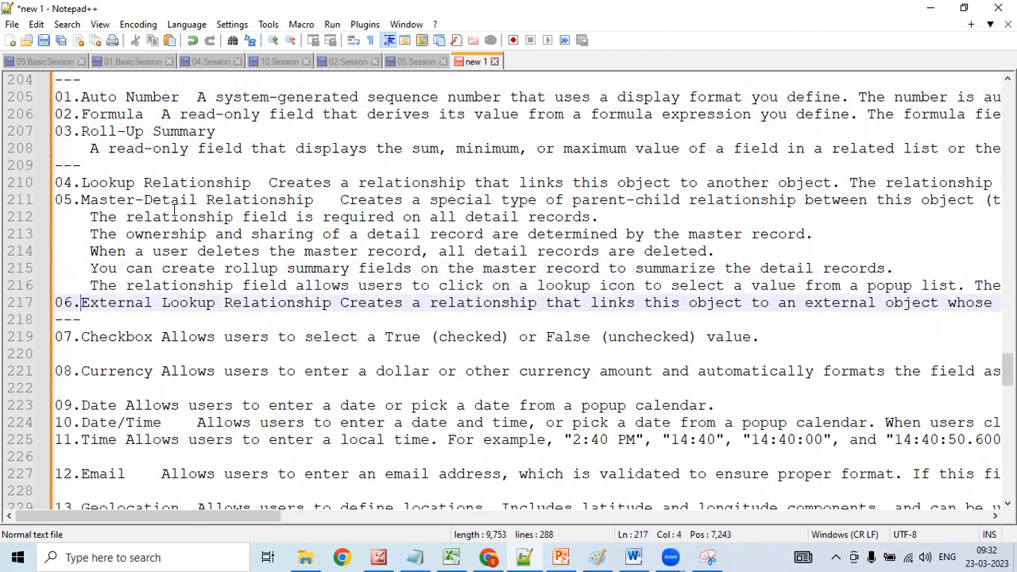
- Highlight the lines from 02.Formula through 06.External Lookup Relationship for review and clear the selection
key("Up")
key("Up")
key("Up")
key("Up")
key("Up")
key("Up")
key("Up")
key("Up")
key("Up")
key("Up")
key("Up")
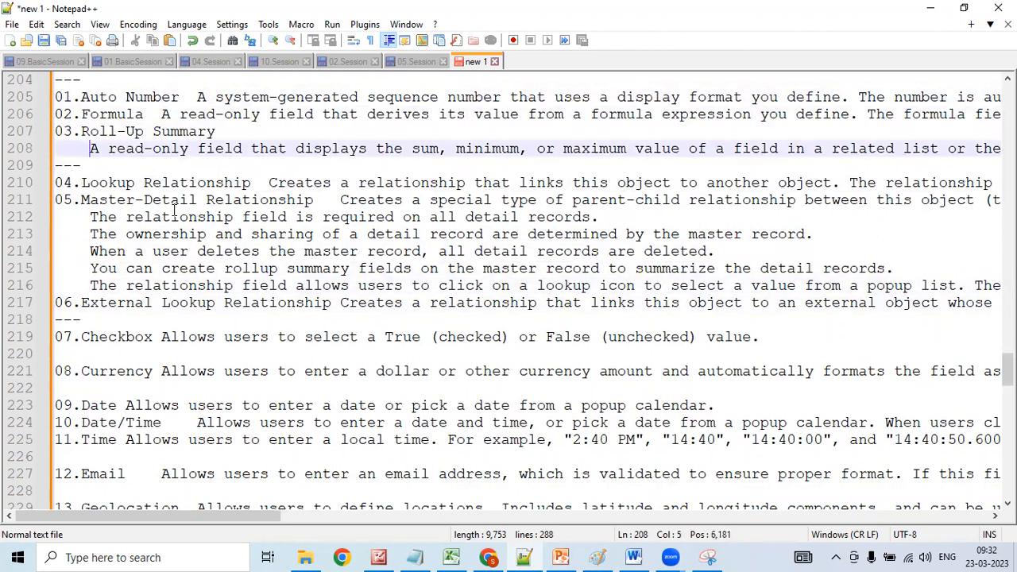
key("shift+Down")
key("shift+Down")
key("shift+Down")
key("shift+Down")
key("shift+Down")
key("shift+Down")
key("shift+Down")
key("shift+Down")
key("shift+Down")
key("shift+Down")
key("shift+Down")
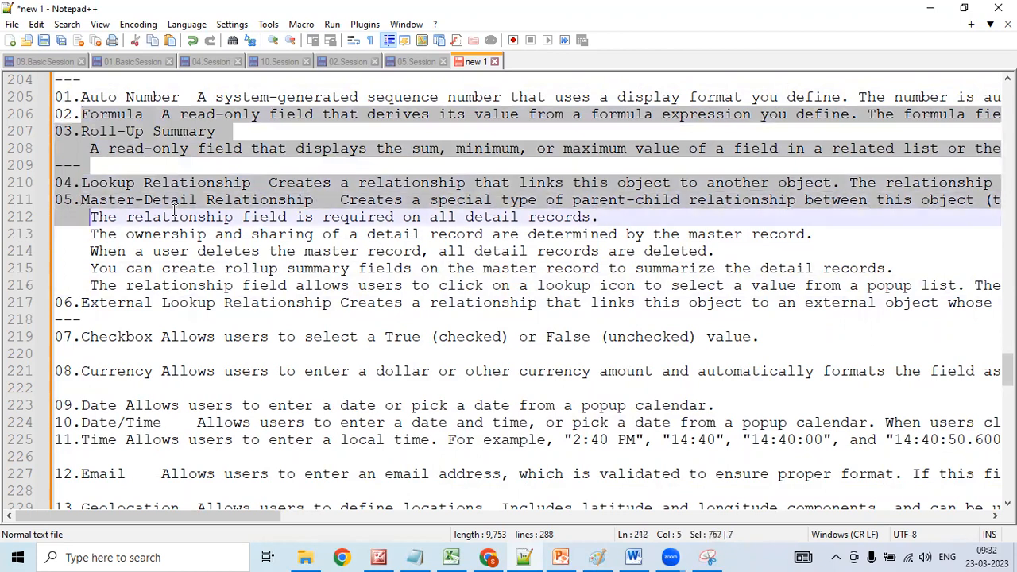
key("shift+End")
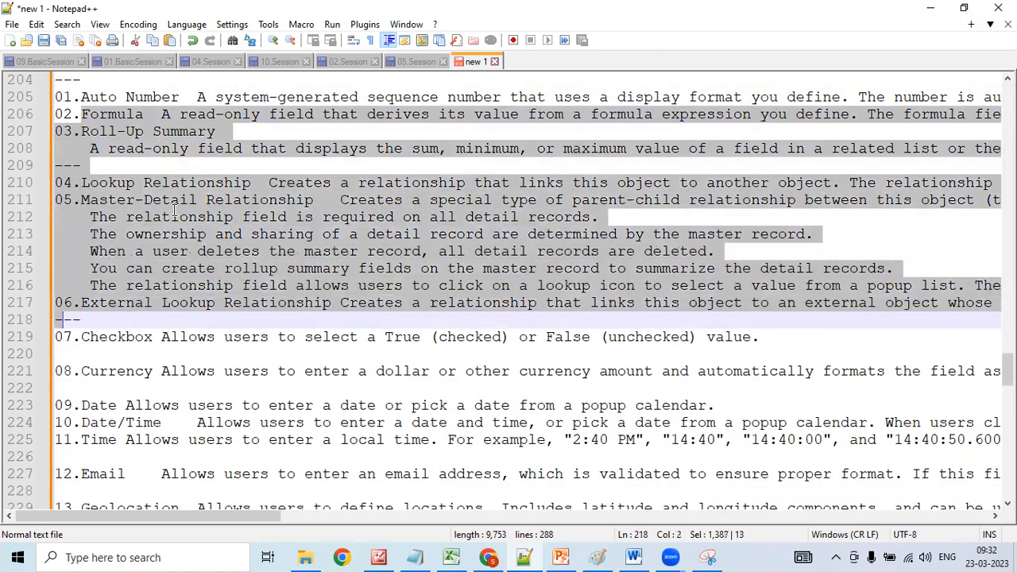
key("Home")
key("End")
key("Up")
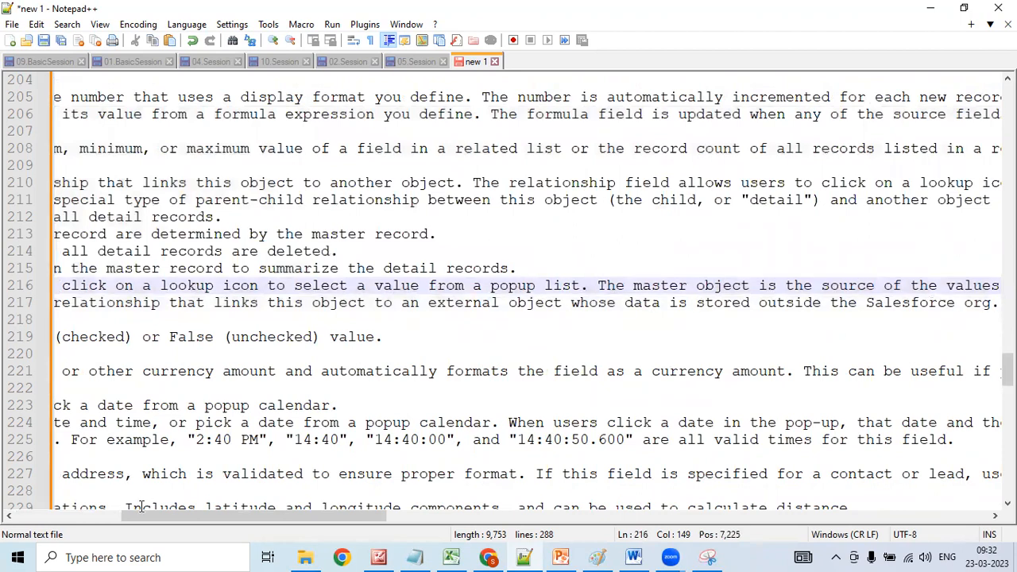
left_click_drag(136, 515, 57, 515)
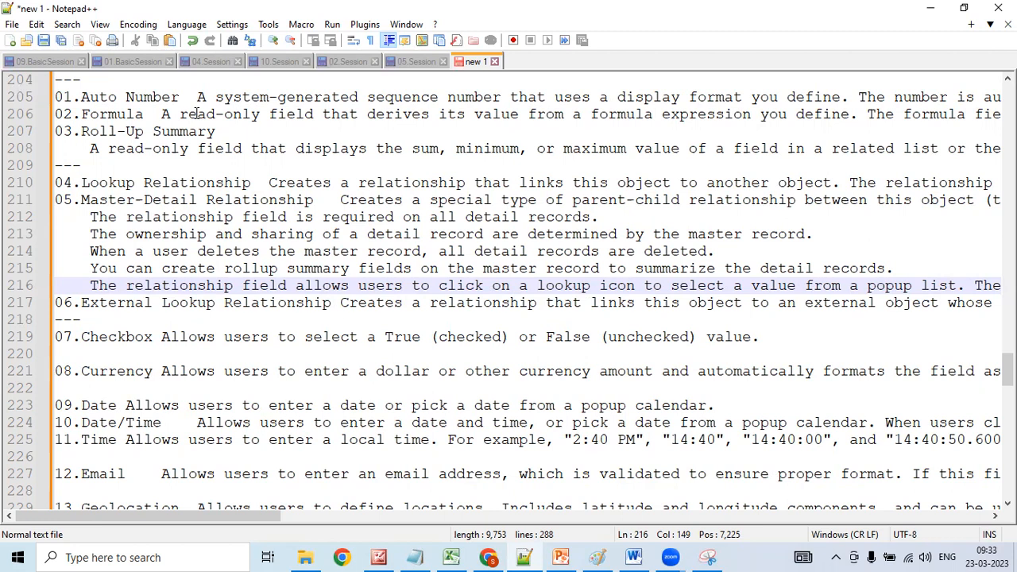
- Move on from the Master-Detail Relationship notes to re-read the basic field types up to 14.Number
key("Down")
key("Down")
key("Down")
key("Down")
key("Down")
key("Down")
key("Down")
key("Down")
key("Down")
key("Down")
key("Down")
key("Down")
key("Down")
key("Down")
key("Down")
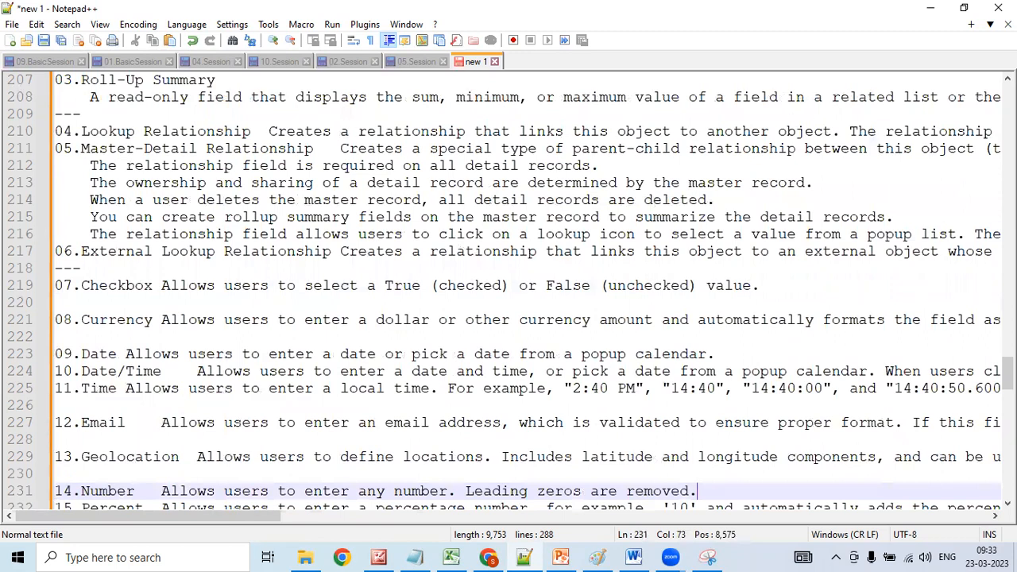
- Examine the 23.Text (Encrypted), 17.Picklist and 18.Picklist (Multi-Select) entries
scroll(293, 395, "down", 7)
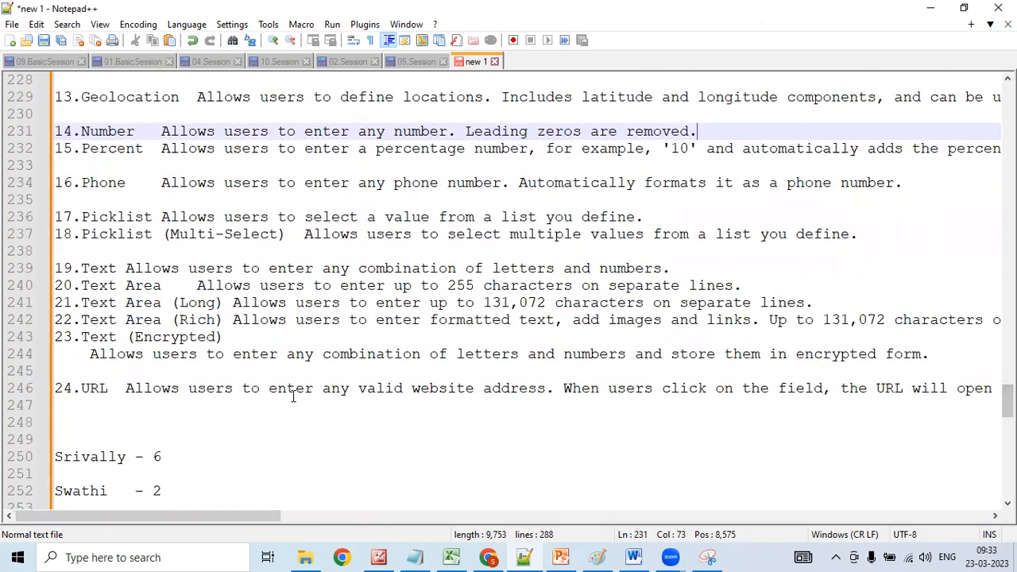
left_click(108, 337)
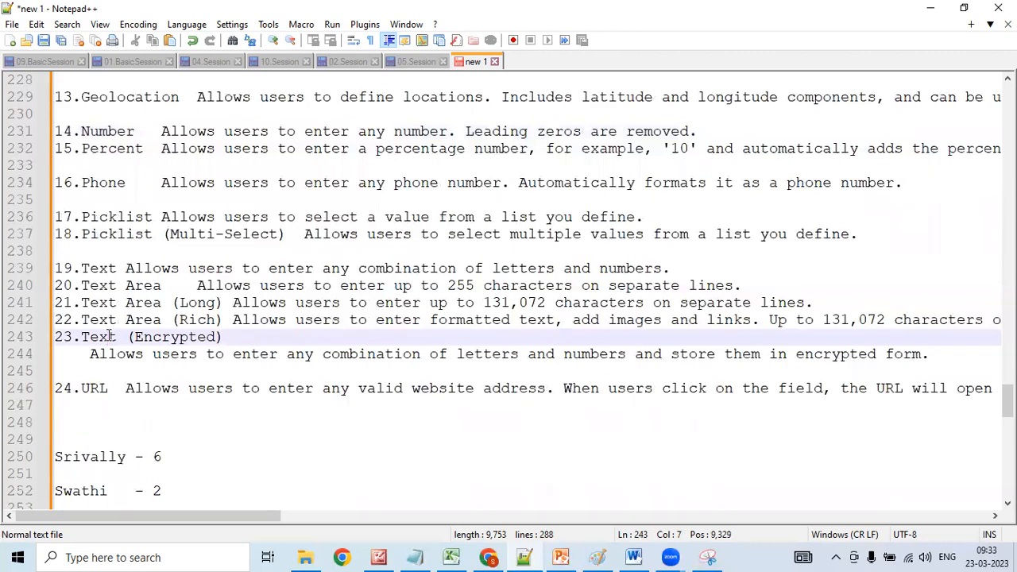
left_click(93, 216)
left_click(120, 237)
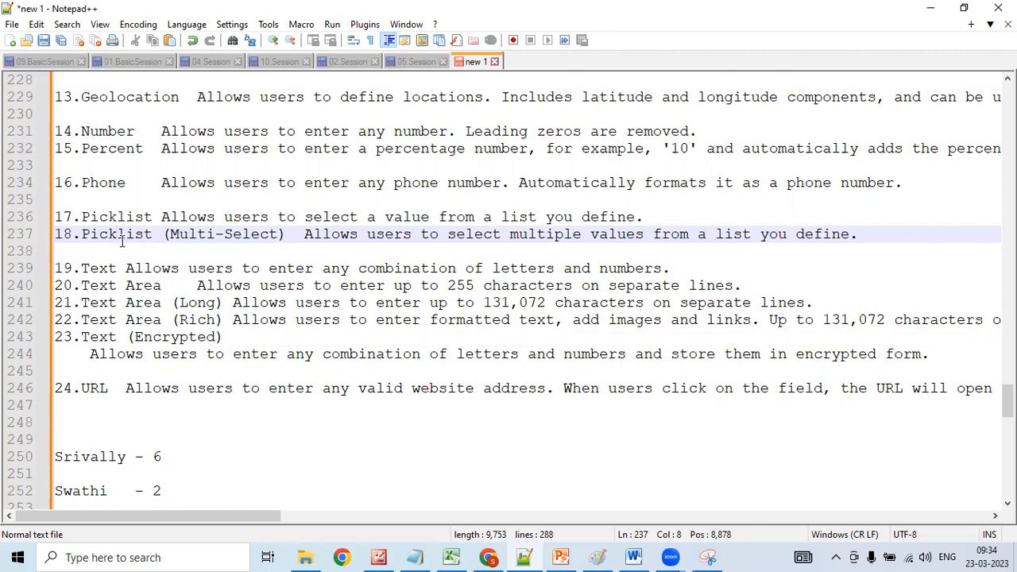
- Go back up from the 18.Picklist (Multi-Select) entry to the 05.Master-Detail Relationship notes
key("Up")
key("Up")
key("Up")
key("Up")
key("Up")
key("Up")
key("Up")
key("Up")
key("Up")
key("Up")
key("Up")
key("Up")
key("Up")
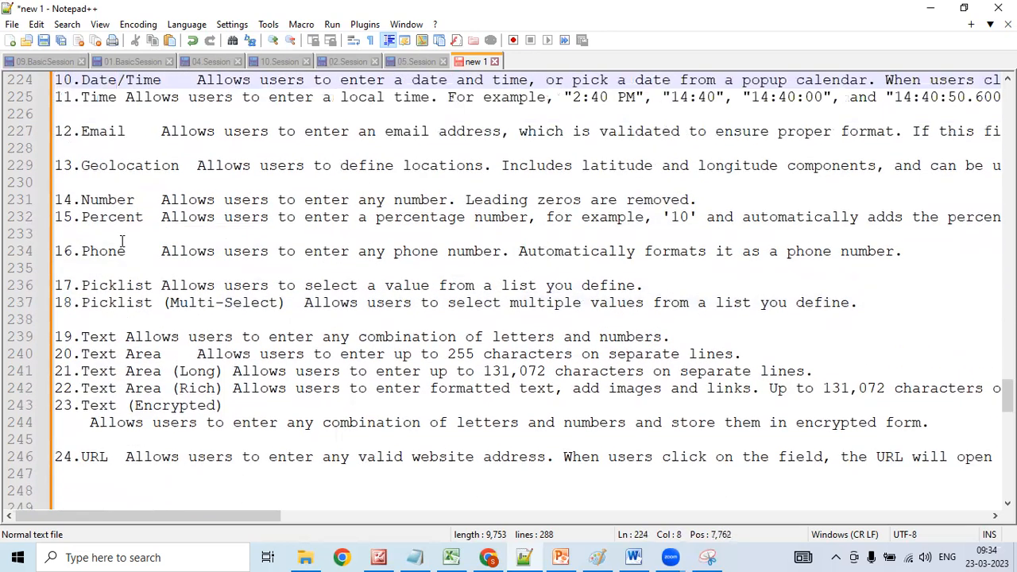
key("Up")
key("Up")
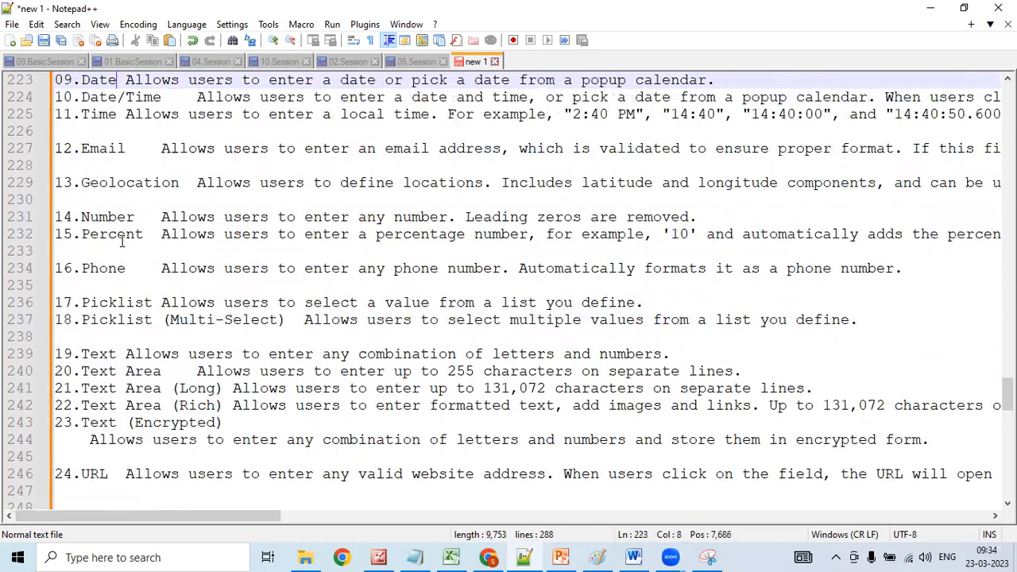
key("Up")
key("Up")
key("Up")
key("Up")
key("Up")
key("Up")
key("Up")
key("Up")
key("Up")
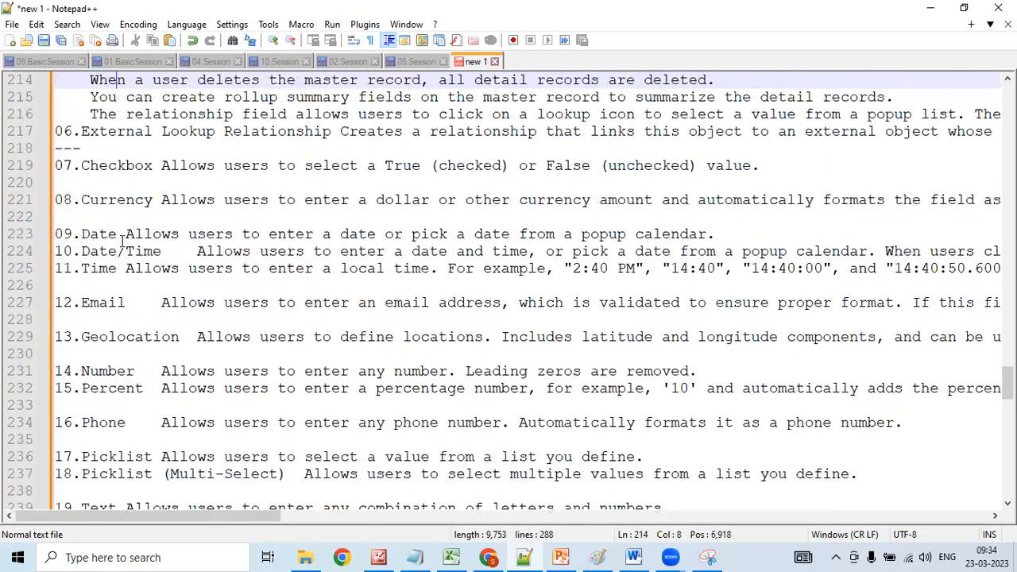
key("Up")
- Look down past the 06.External Lookup Relationship entry to the divider line above 07.Checkbox
key("Down")
key("Down")
key("Down")
key("Down")
key("Down")
key("Down")
key("Down")
key("Down")
key("Down")
key("Down")
key("Down")
key("Down")
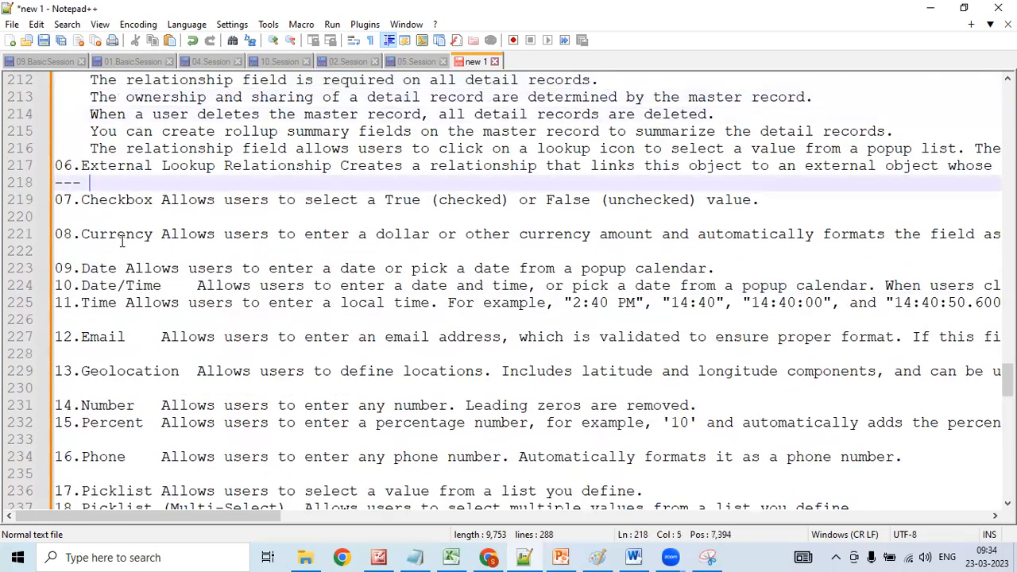
- Review the field type entries from 07.Checkbox down to 18.Picklist (Multi-Select)
key("Down")
key("Down")
key("Down")
key("Down")
key("Down")
key("Down")
key("Down")
key("Down")
key("Down")
key("Down")
key("Down")
key("Down")
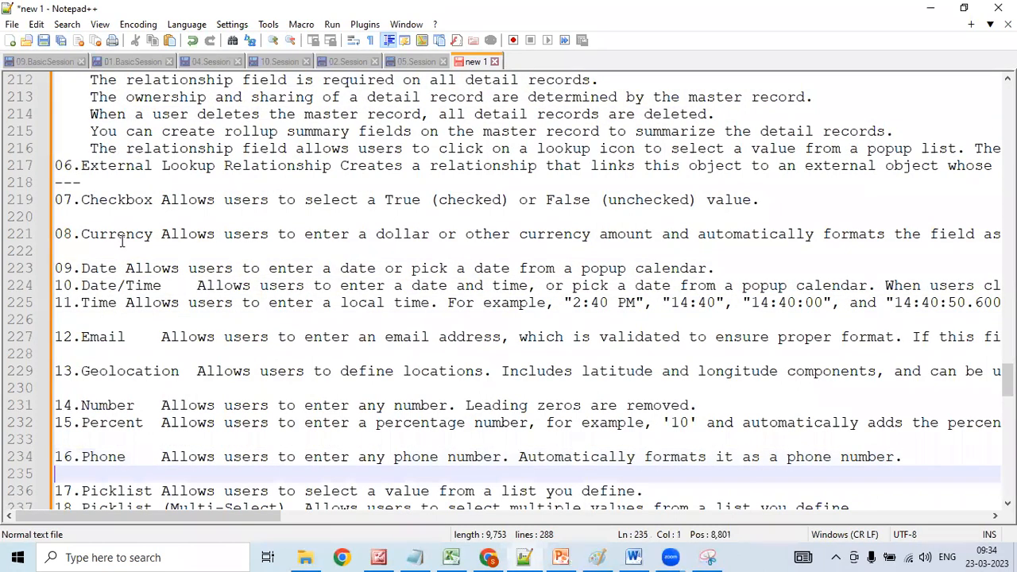
key("Down")
key("Down")
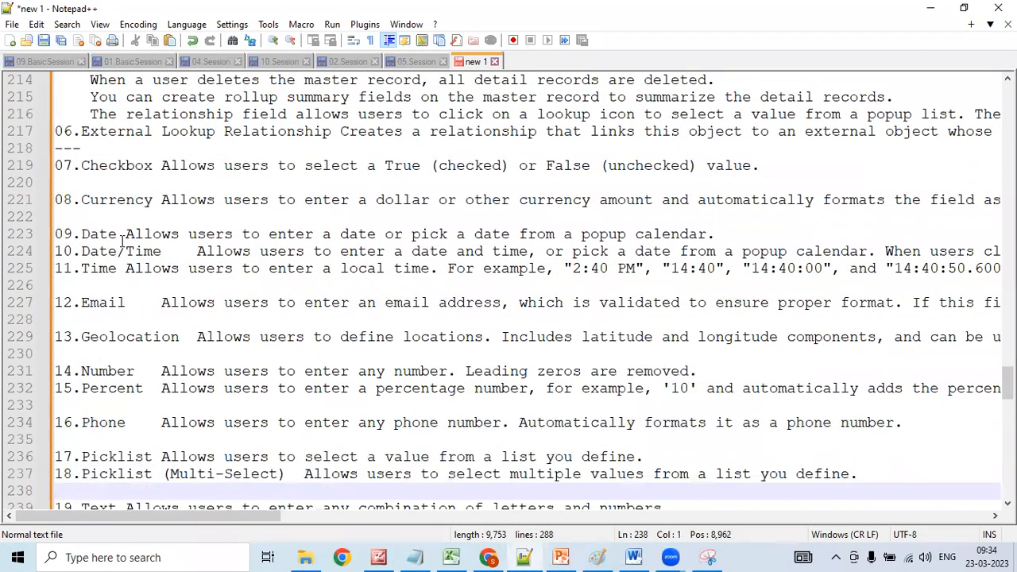
- Read on through the 19.Text to 24.URL entries, down to the start of the participants' list
key("Down")
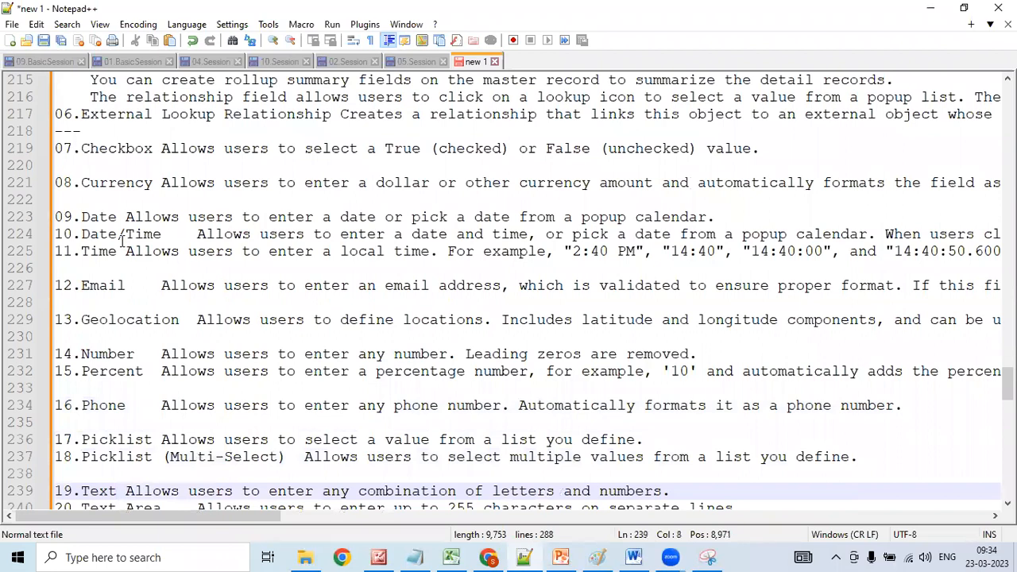
key("Down")
key("Down")
key("Down")
key("Down")
key("Down")
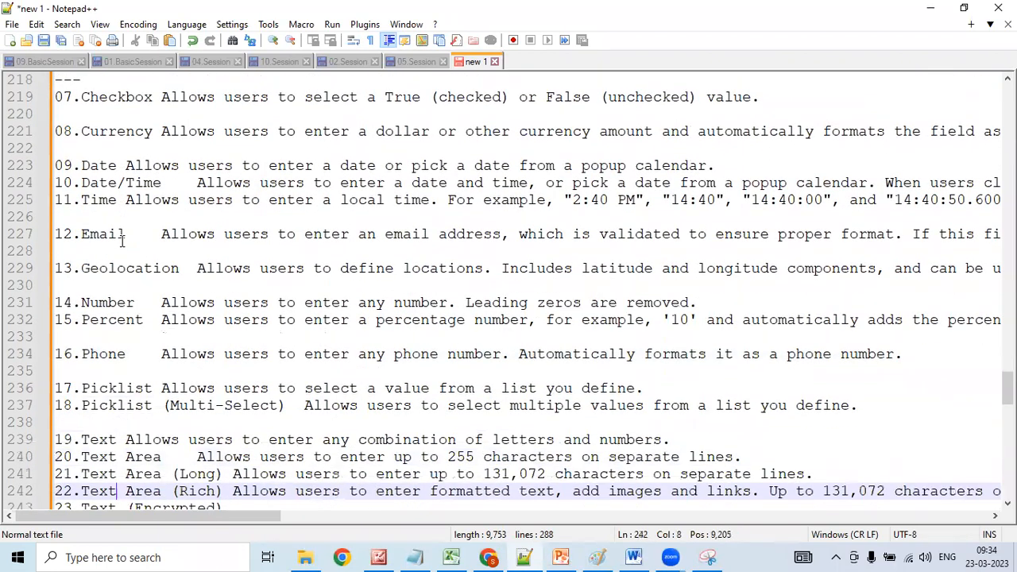
key("Down")
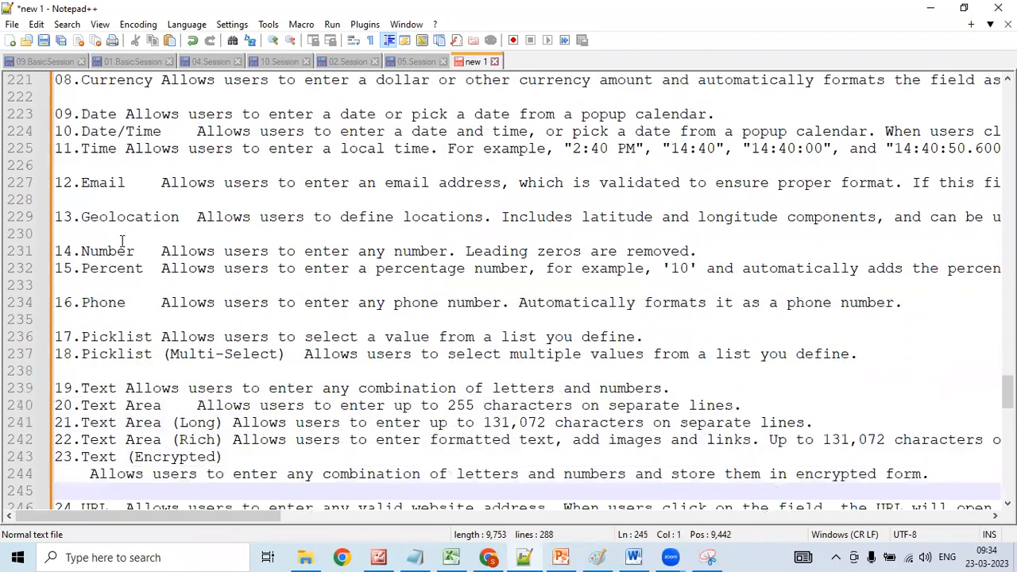
key("Down")
key("Down")
key("Down")
key("Down")
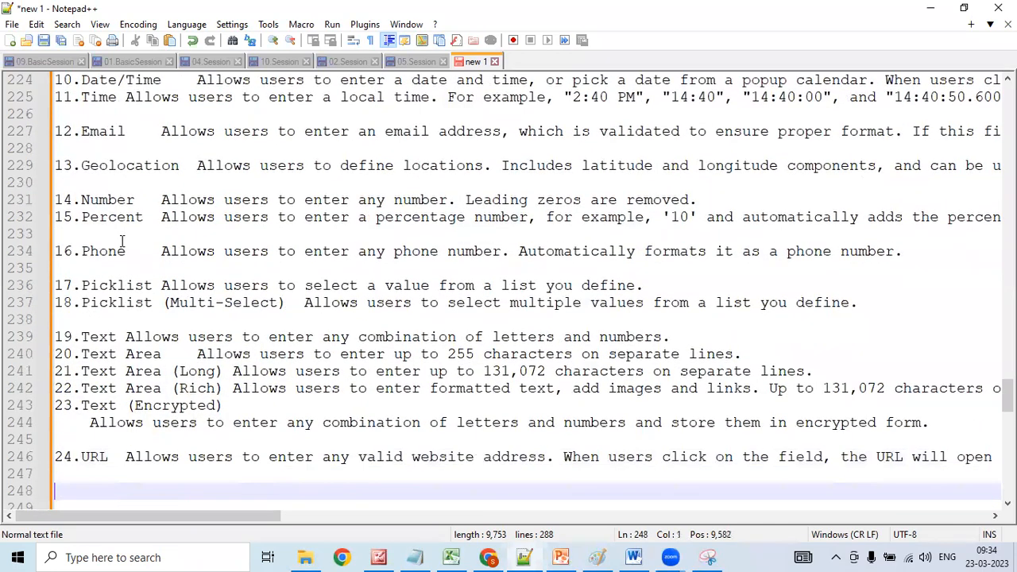
key("Down")
key("Down")
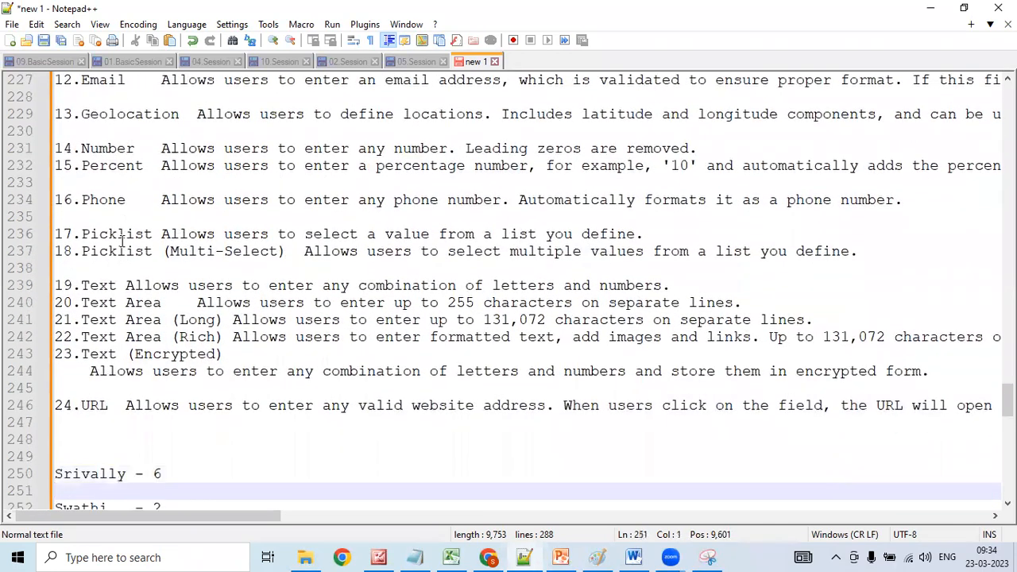
- Go back up from the participants' list through the field types to the 08.Currency entry
key("Up")
key("Up")
key("Up")
key("Up")
key("Up")
key("Up")
key("Up")
key("Up")
key("Up")
key("Up")
key("Up")
key("Up")
key("Up")
key("Up")
key("Up")
key("Up")
key("Up")
key("Up")
key("Up")
key("Up")
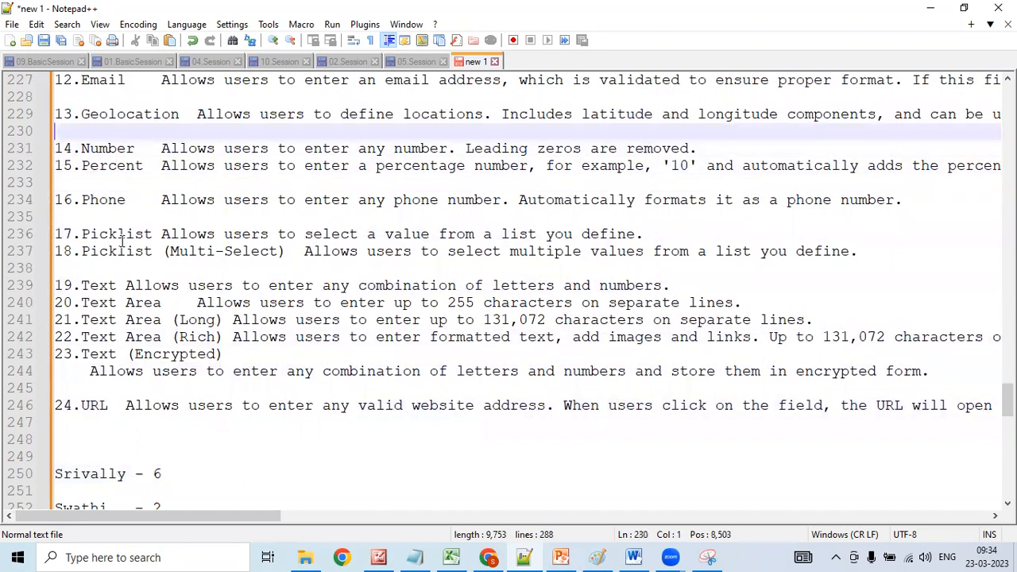
key("Up")
key("Up")
key("Up")
key("Up")
key("Up")
key("Up")
key("Up")
key("Up")
key("Up")
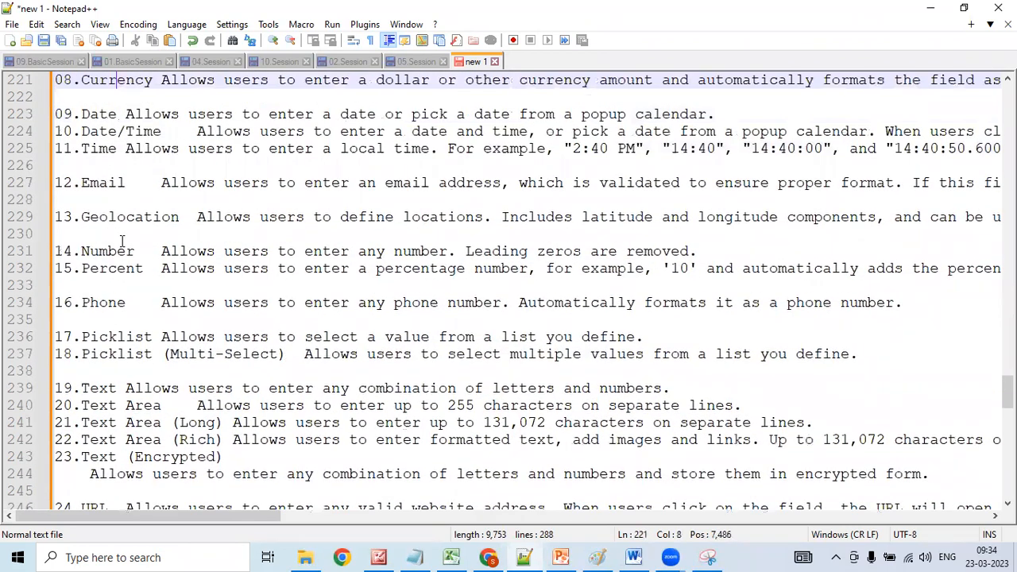
- Look back up past the relationship field entries to 03.Roll-Up Summary
key("Up")
key("Up")
key("Up")
key("Up")
key("Up")
key("Up")
key("Up")
key("Up")
key("Up")
key("Up")
key("Up")
key("Up")
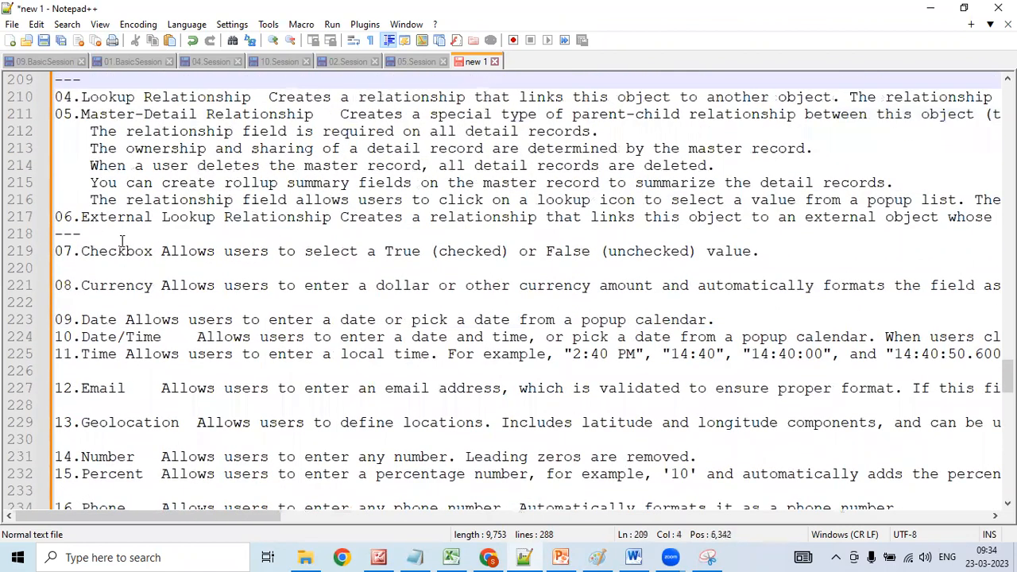
key("Up")
key("Up")
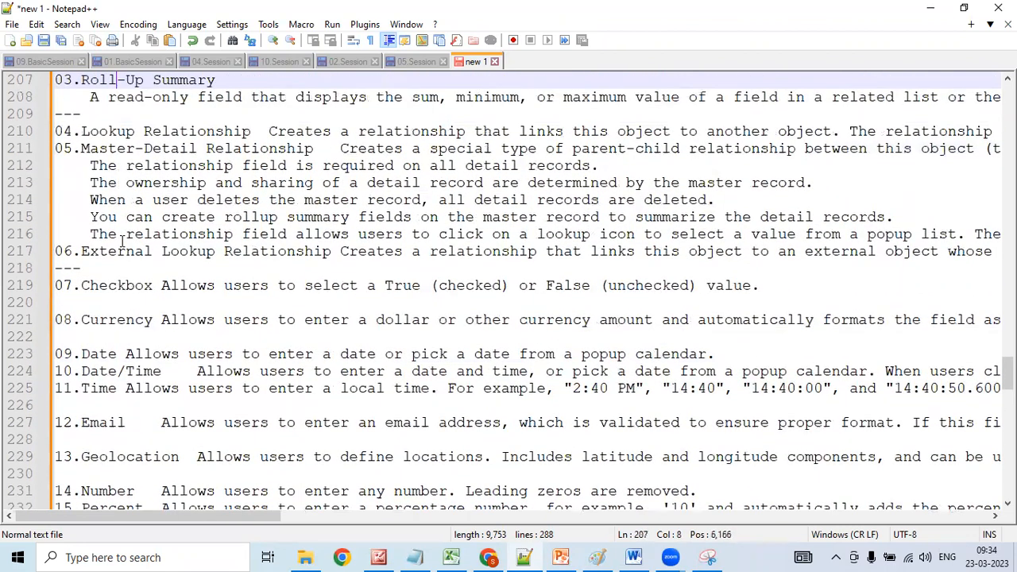